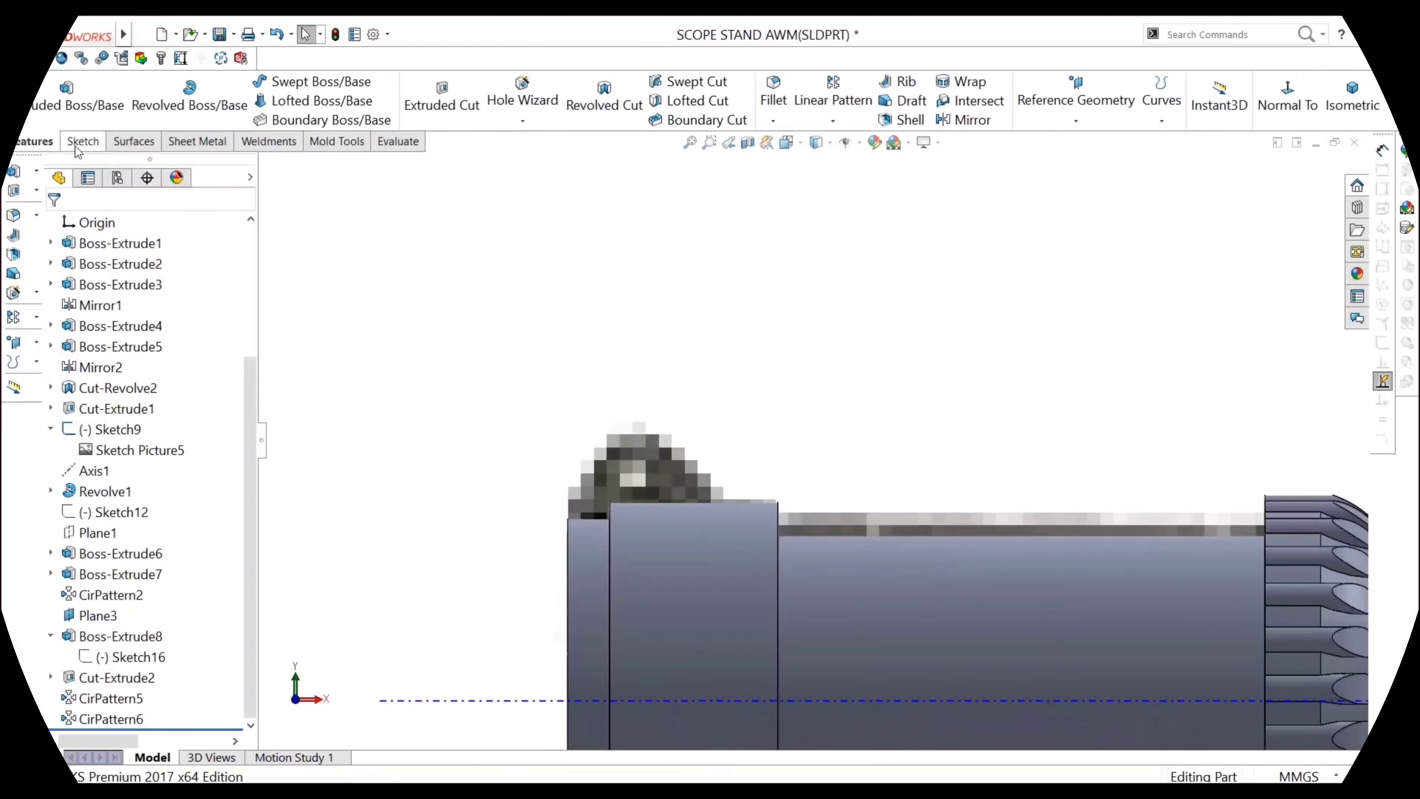
Start a new sketch on the Front Plane
{"action": "left_click", "coordinate": [77, 141]}
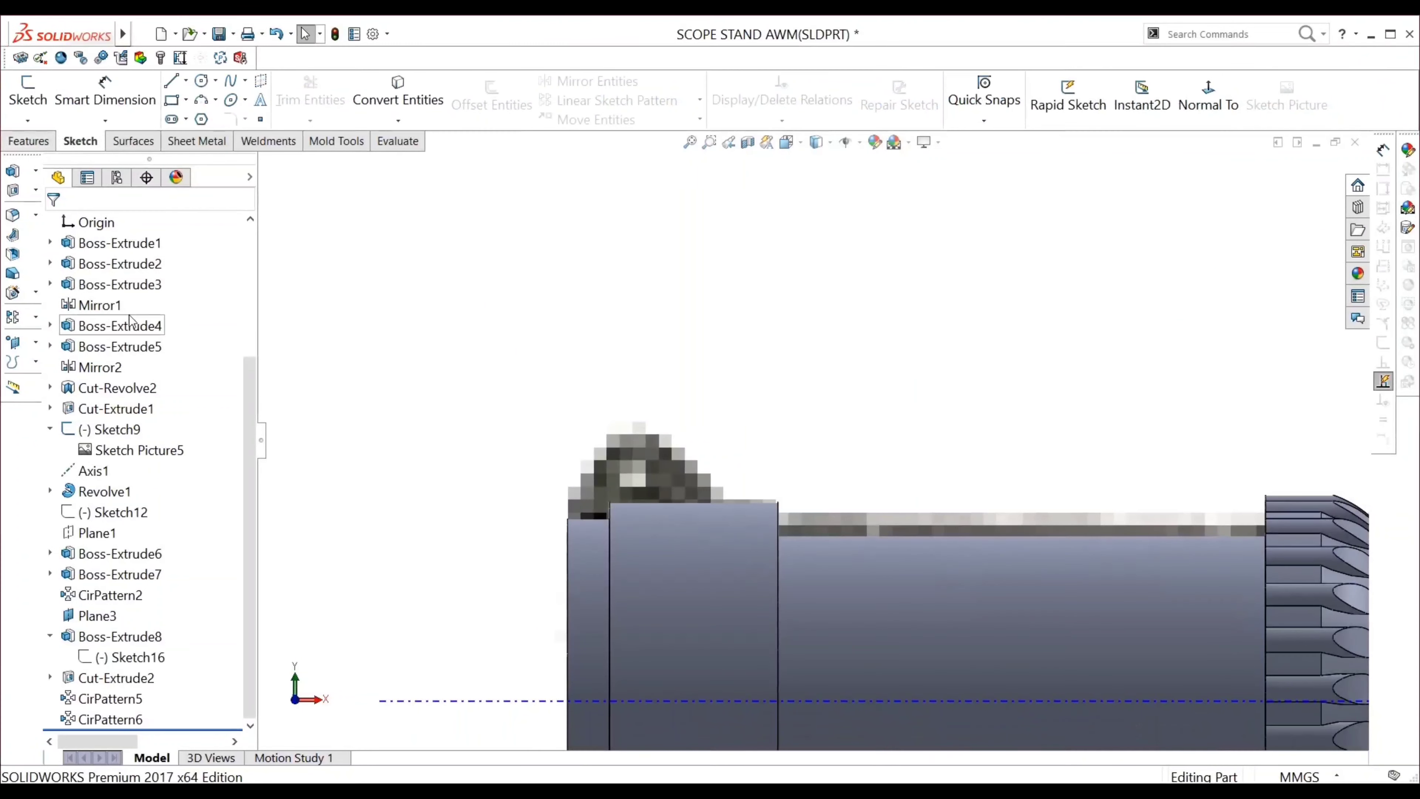
{"action": "scroll", "coordinate": [130, 304], "scroll_direction": "up", "scroll_amount": 3}
{"action": "left_click", "coordinate": [124, 348]}
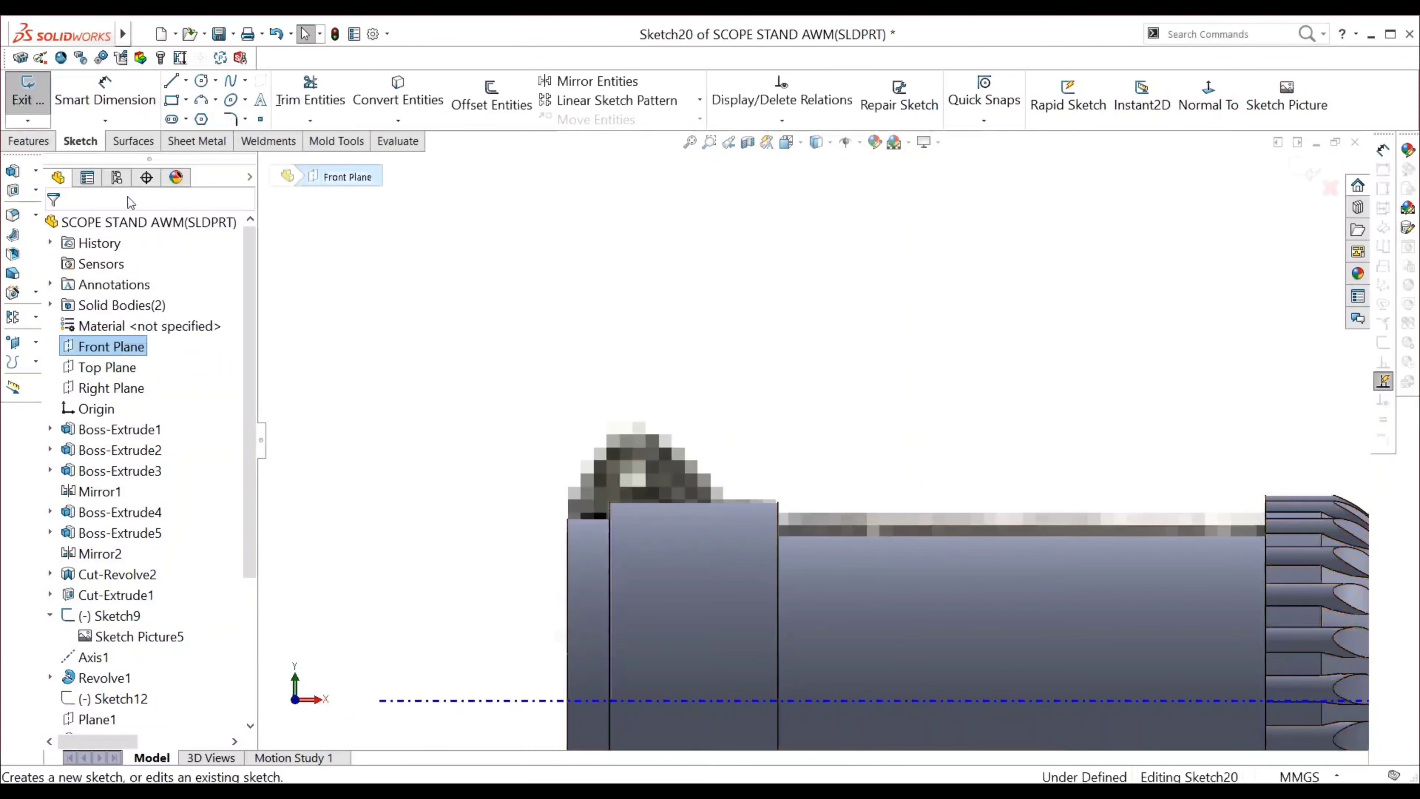
Trace a closed, peaked line outline over the block at the scope's left end
{"action": "left_click", "coordinate": [172, 89]}
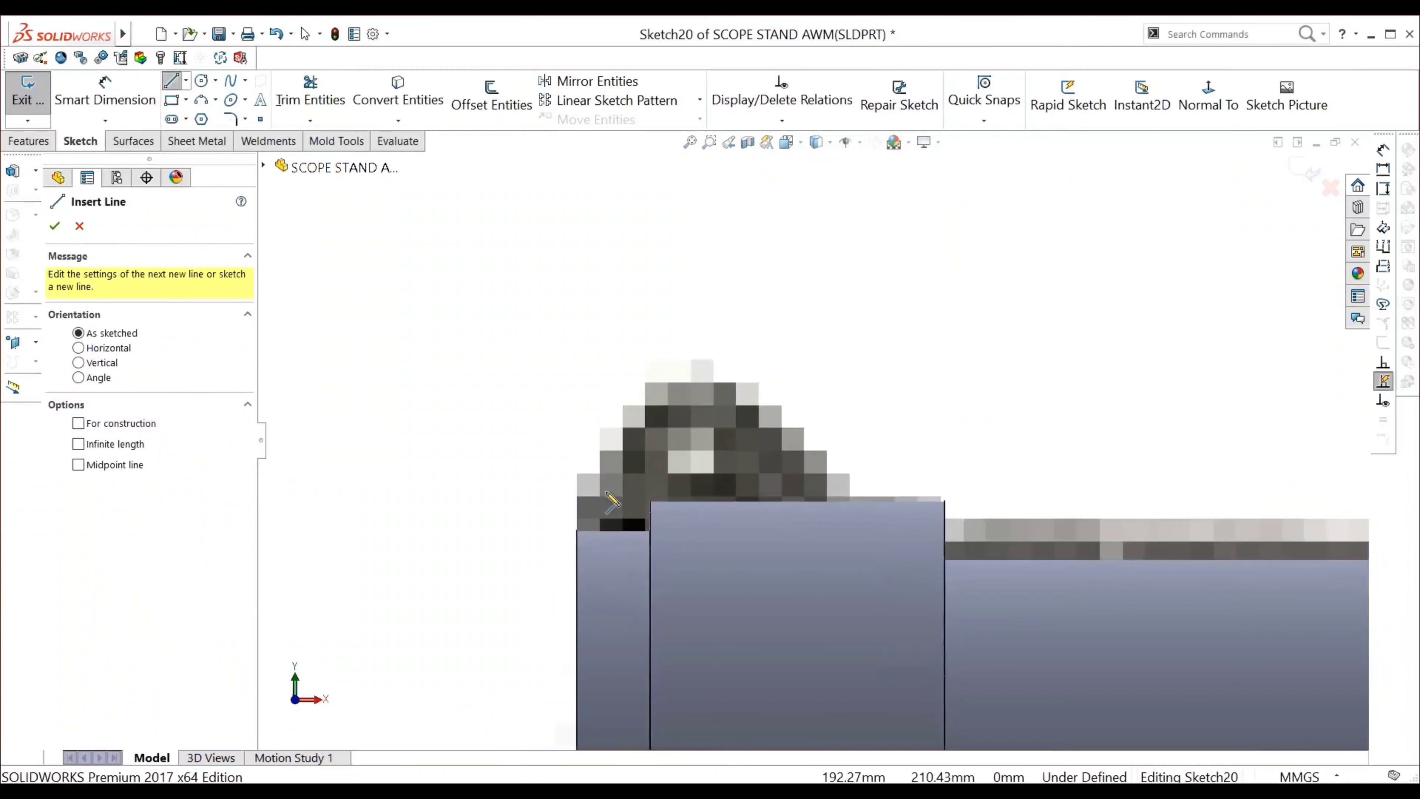
{"action": "scroll", "coordinate": [560, 504], "scroll_direction": "down", "scroll_amount": 3}
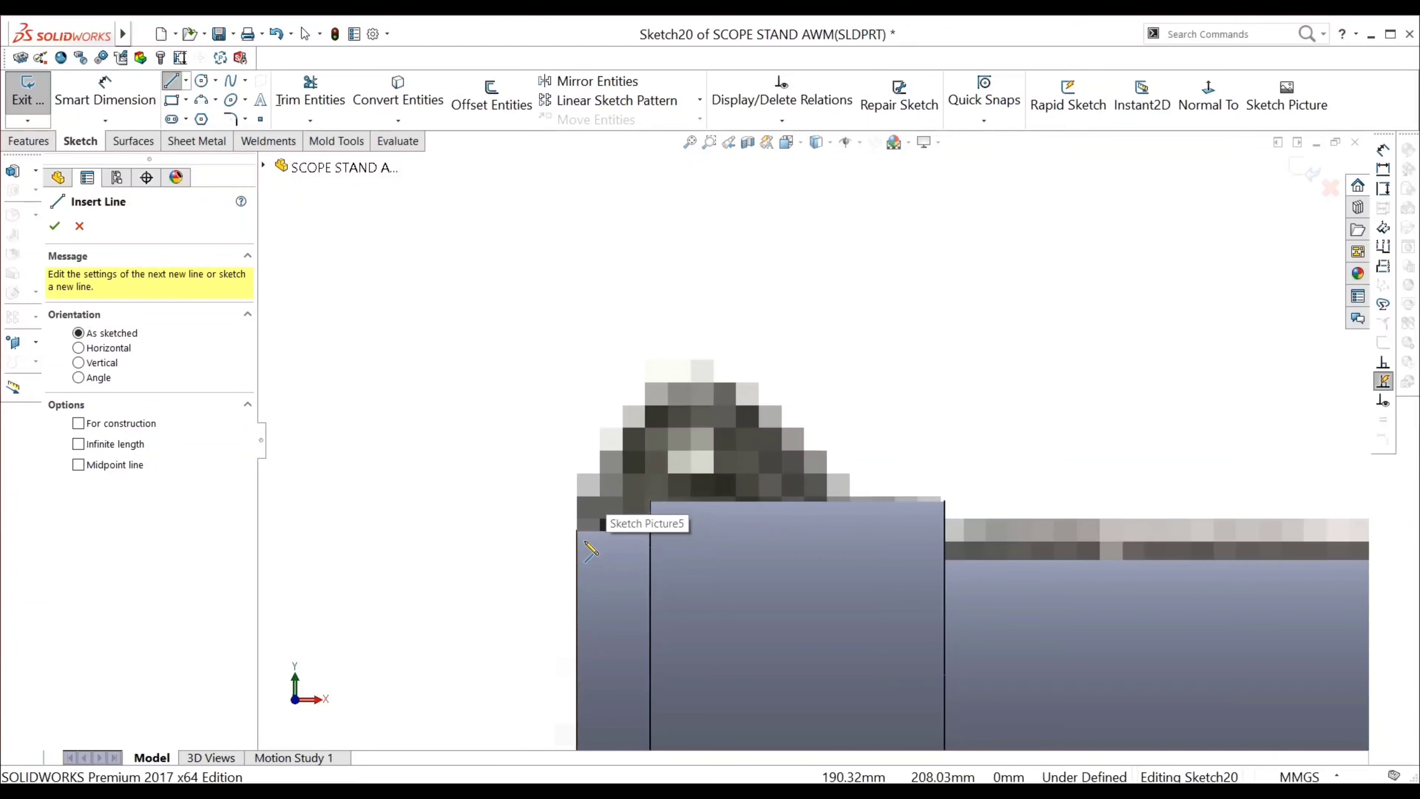
{"action": "left_click", "coordinate": [583, 538]}
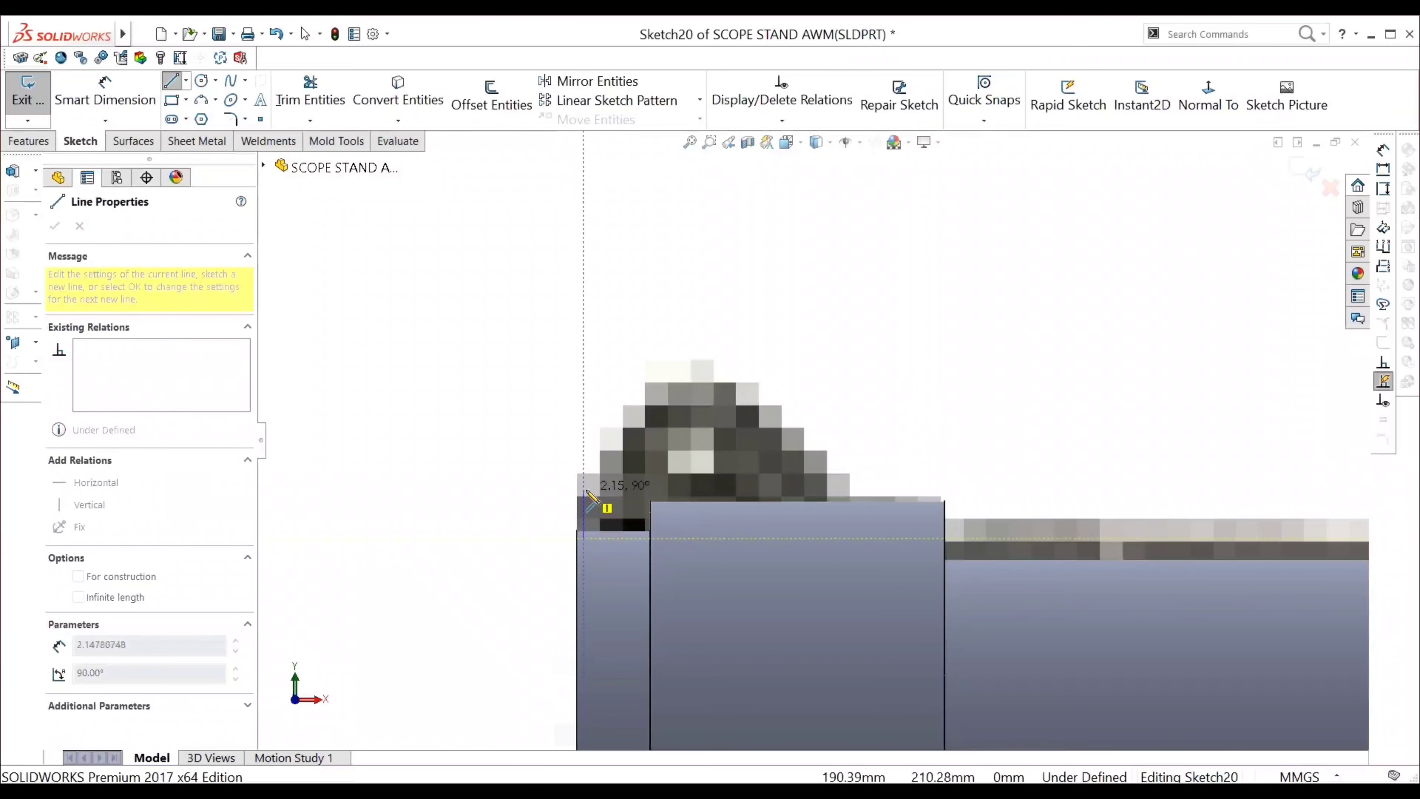
{"action": "left_click", "coordinate": [584, 489]}
{"action": "left_click", "coordinate": [696, 377]}
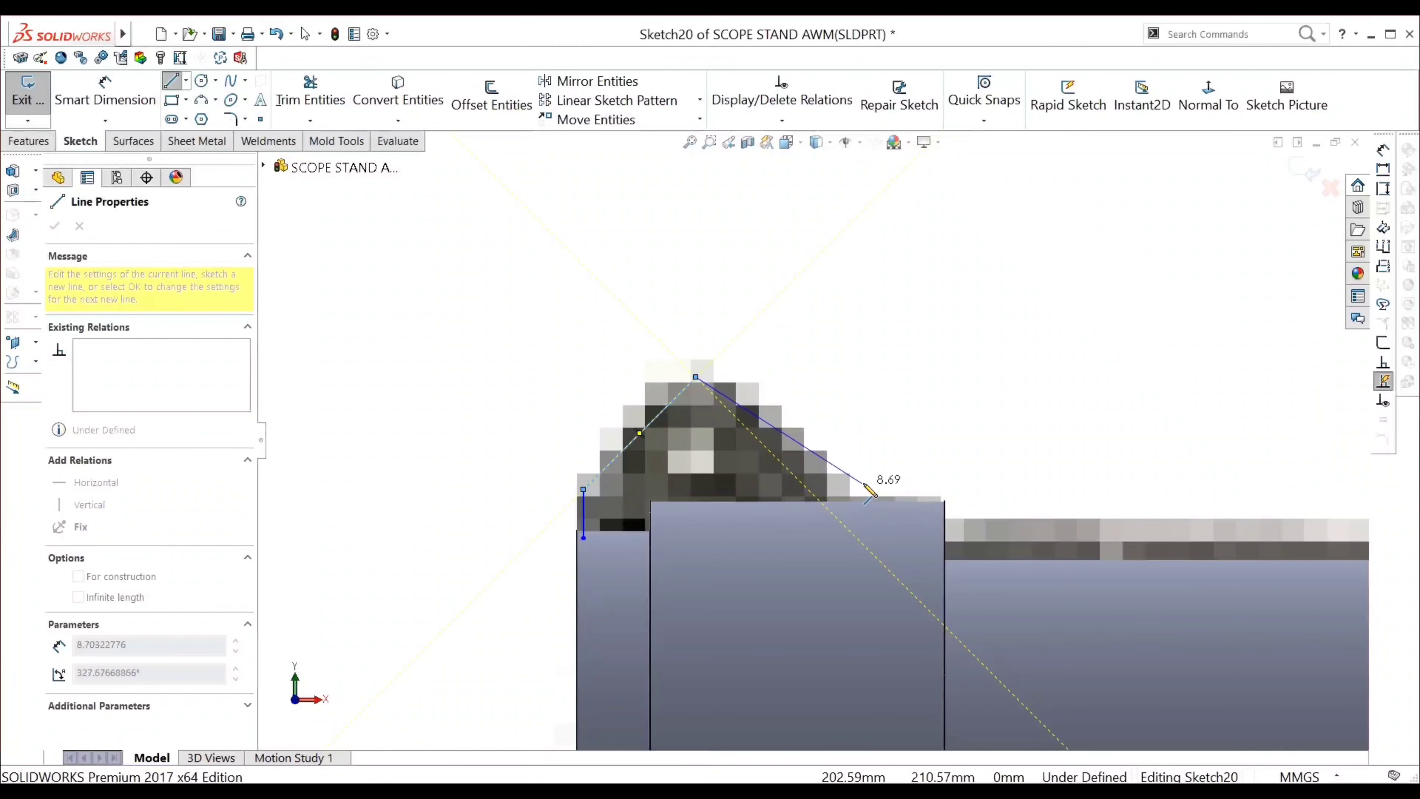
{"action": "left_click", "coordinate": [885, 514]}
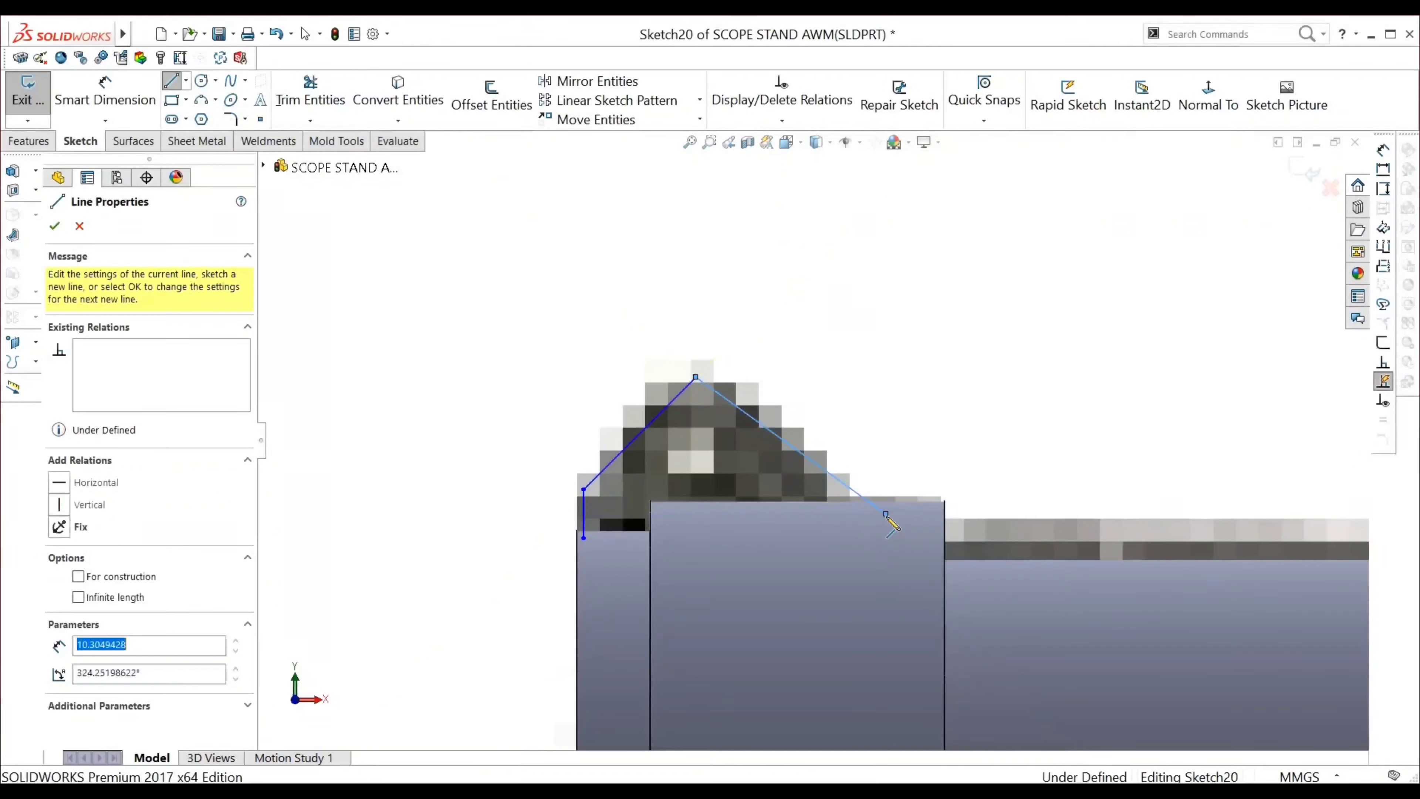
{"action": "left_click", "coordinate": [668, 514]}
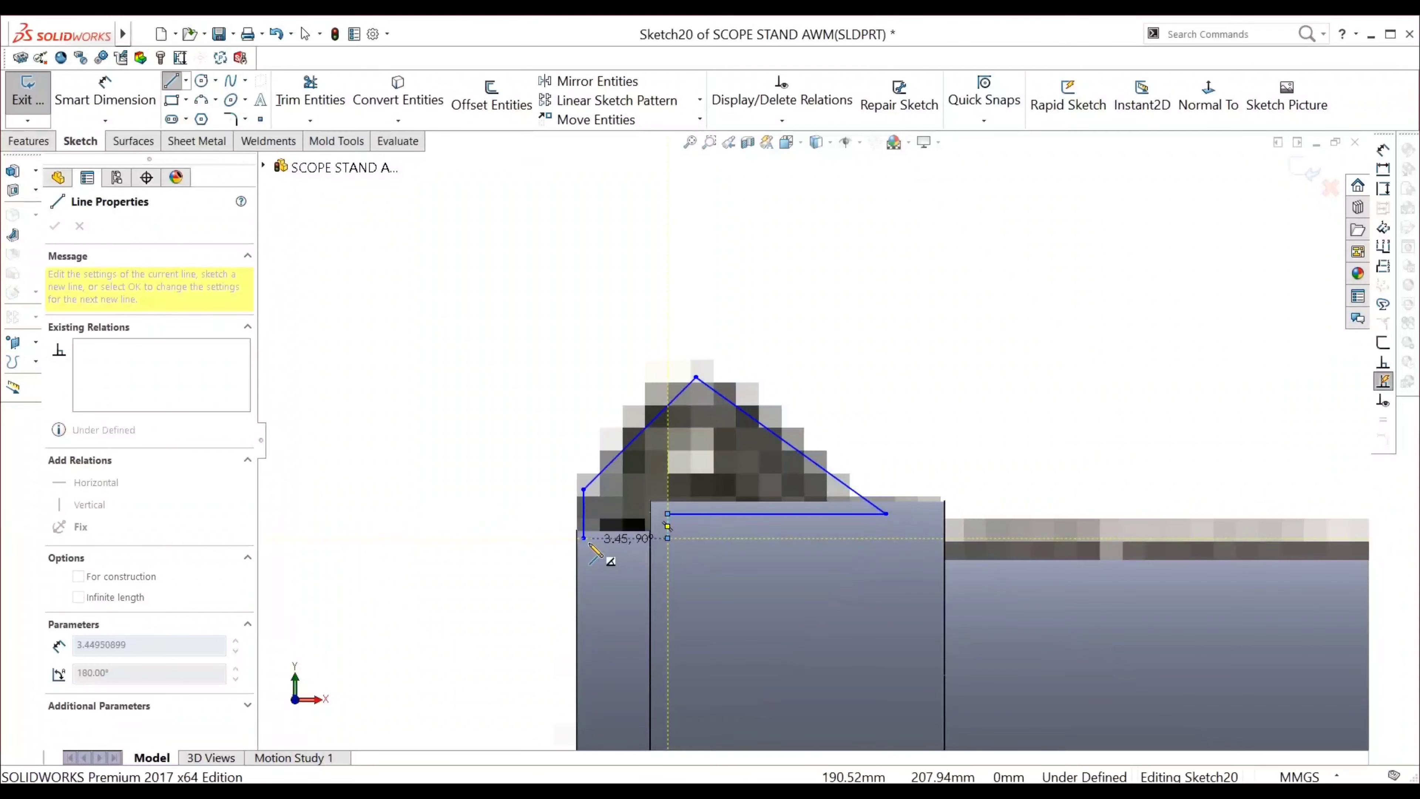
{"action": "left_click", "coordinate": [667, 538]}
{"action": "left_click", "coordinate": [583, 538]}
{"action": "key", "text": "Escape"}
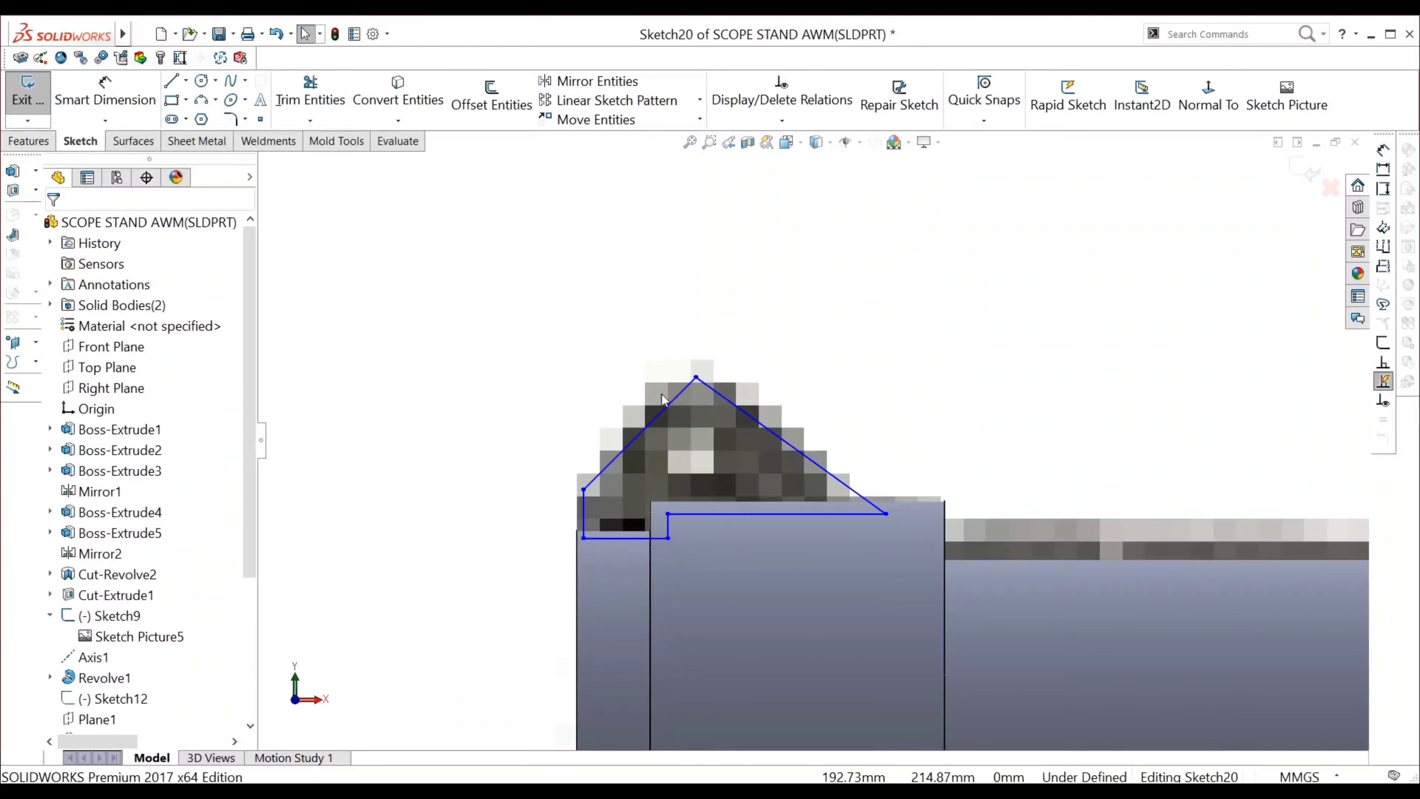
Fillet the outline's top and left corners at 2 mm
{"action": "left_click", "coordinate": [229, 119]}
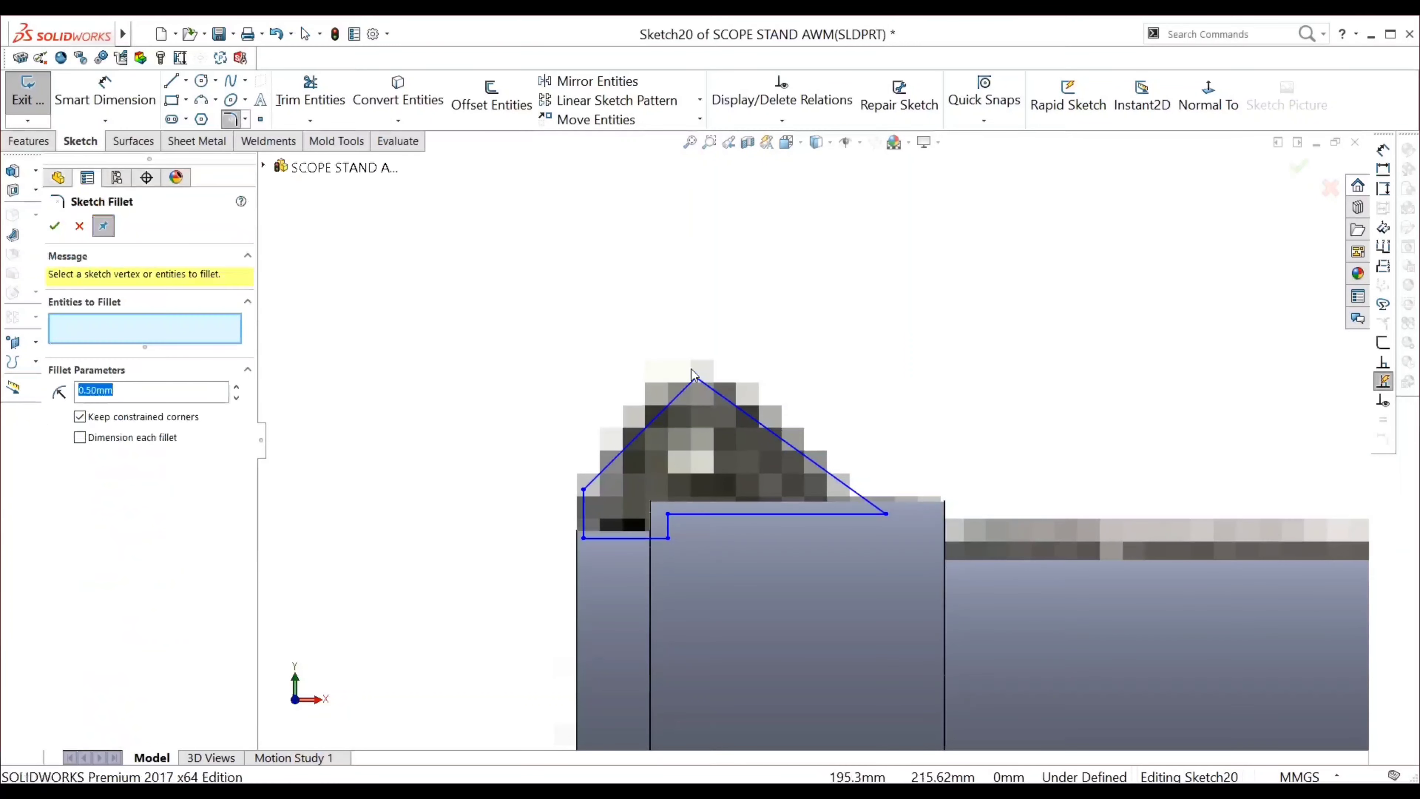
{"action": "left_click", "coordinate": [696, 379]}
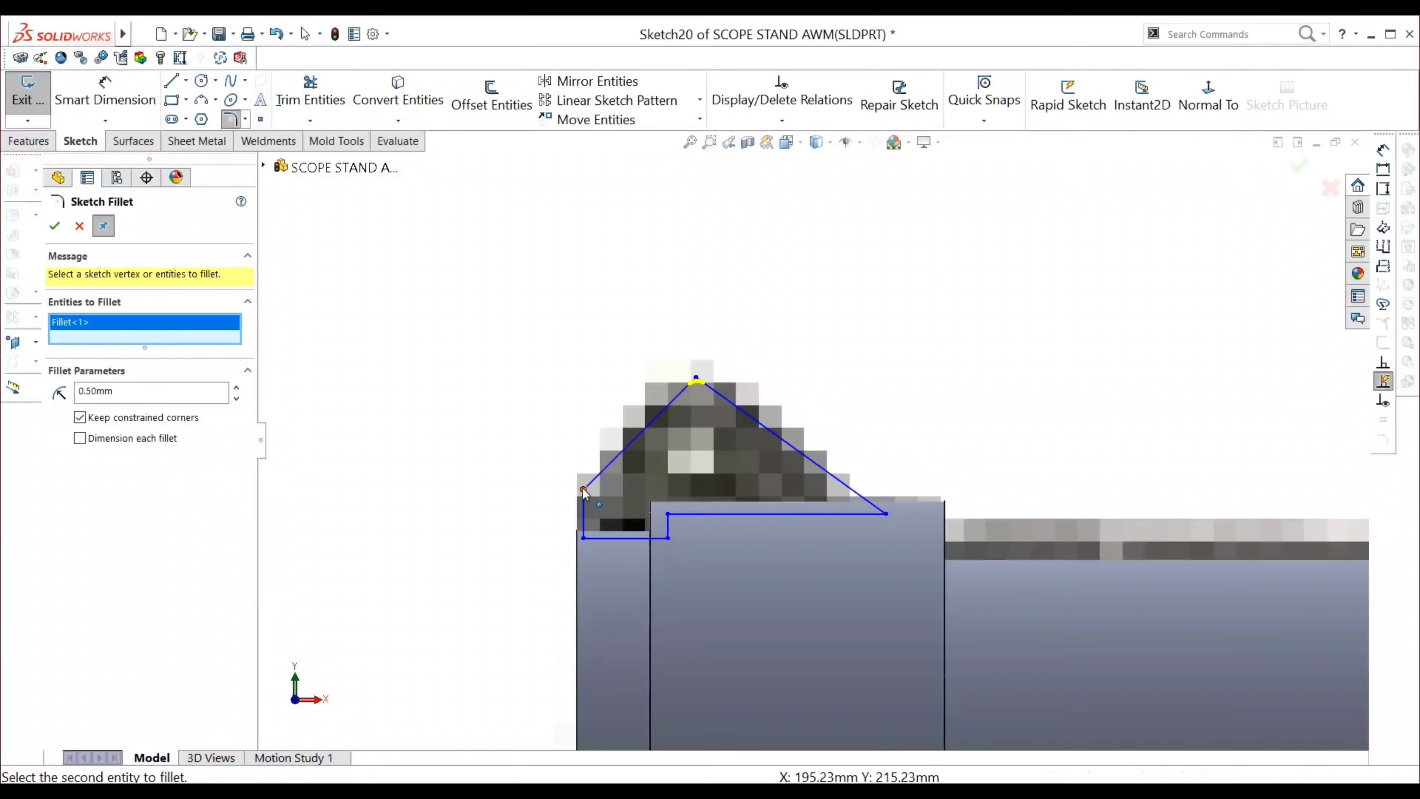
{"action": "left_click", "coordinate": [584, 490]}
{"action": "type", "text": "2"}
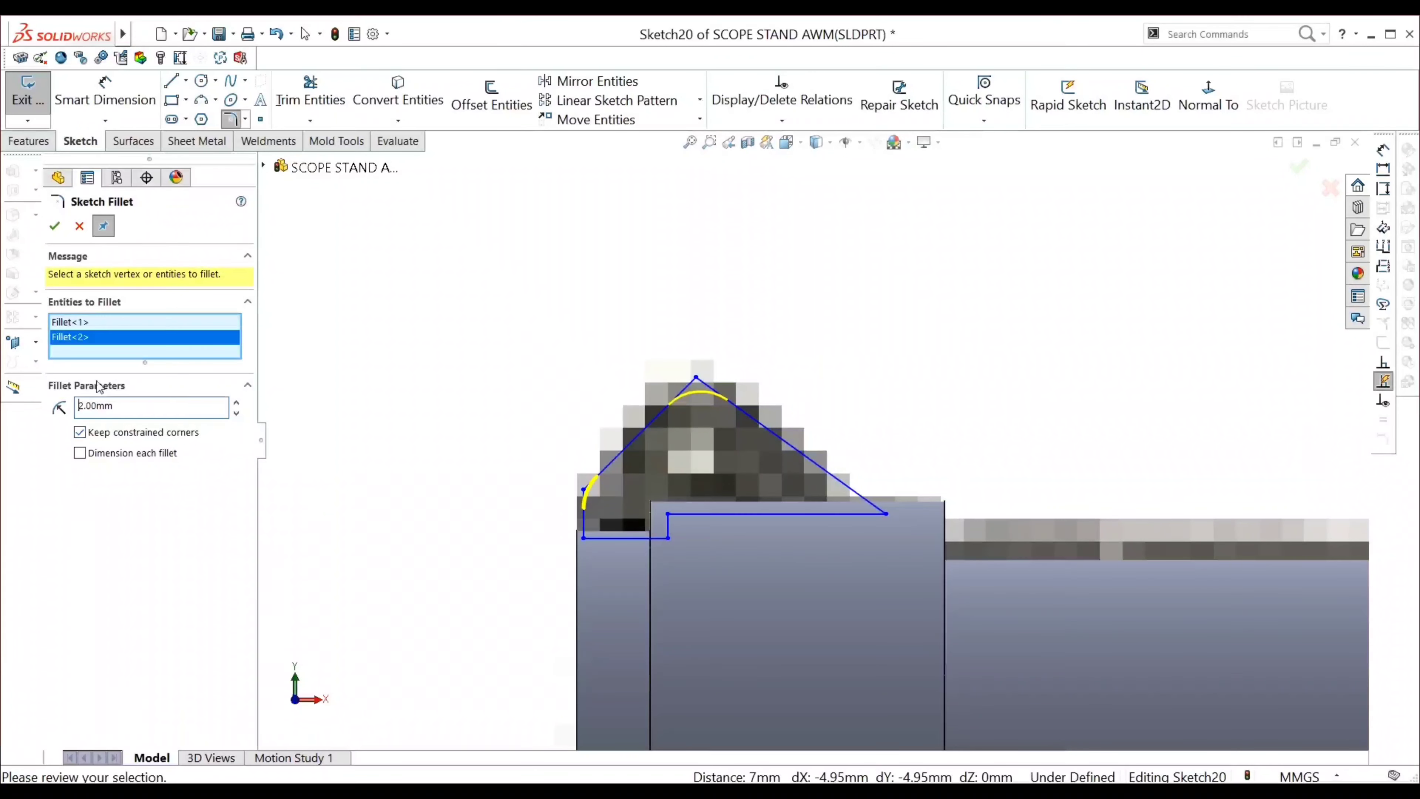
{"action": "left_click", "coordinate": [54, 226]}
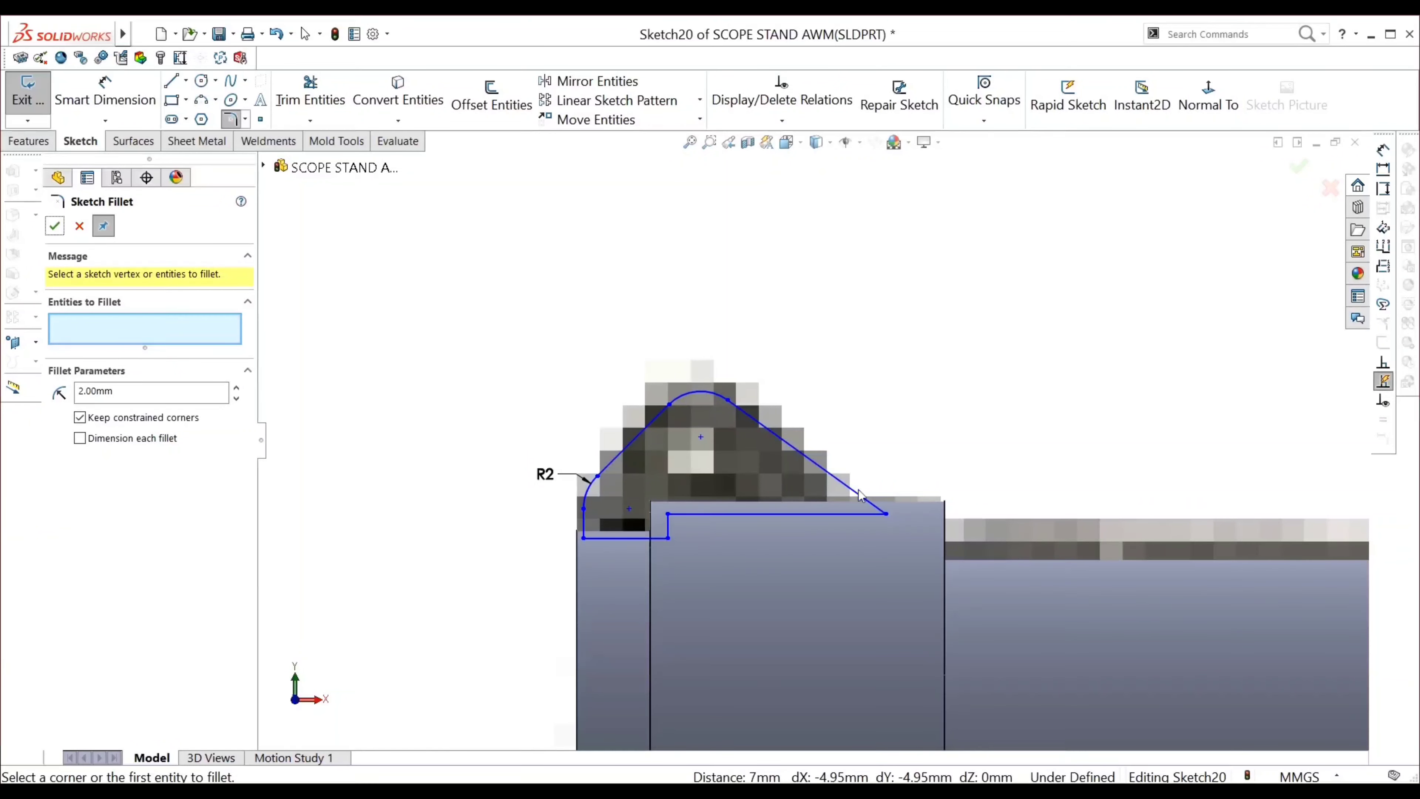
Fillet the outline's lower-right corner at 1 mm
{"action": "left_click", "coordinate": [888, 516]}
{"action": "type", "text": "1"}
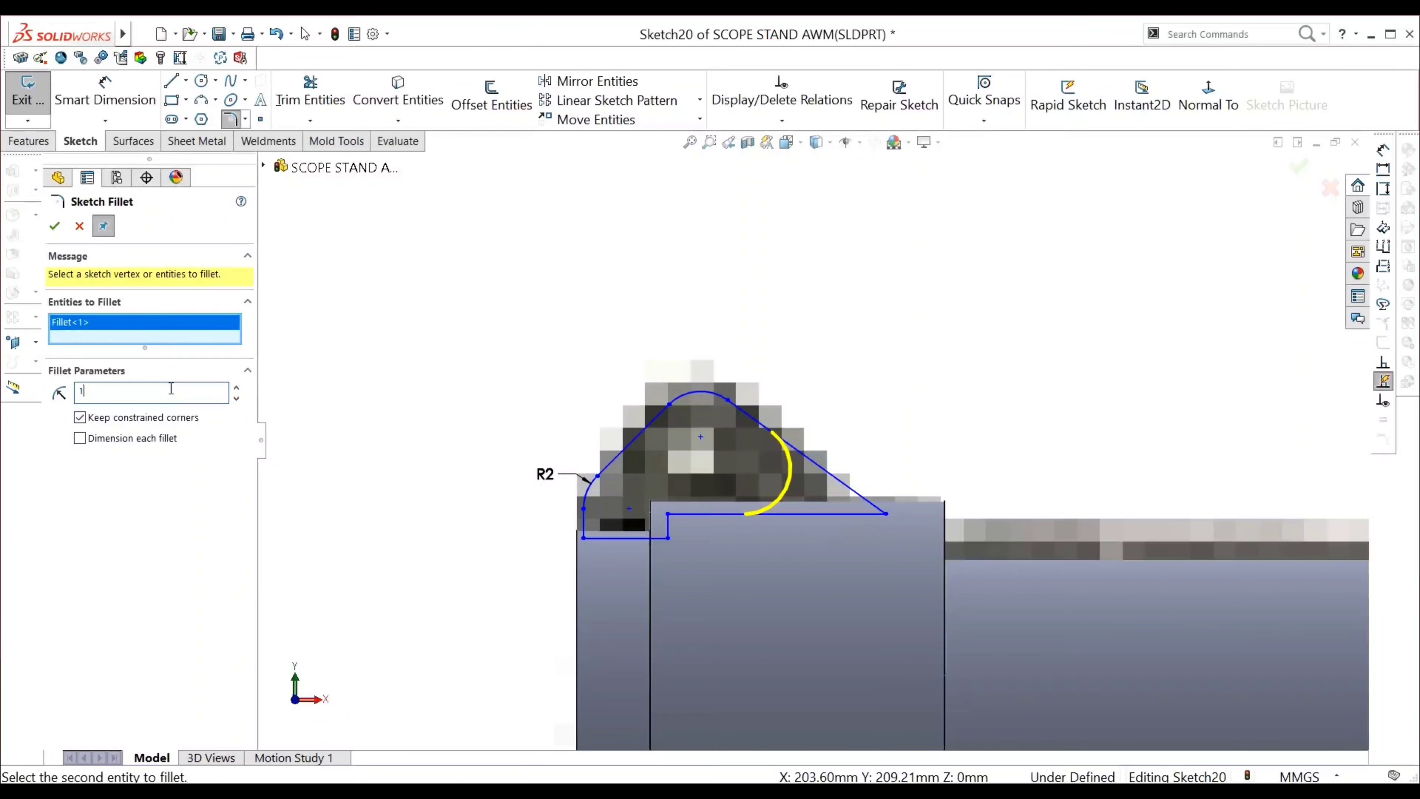
{"action": "key", "text": "Return"}
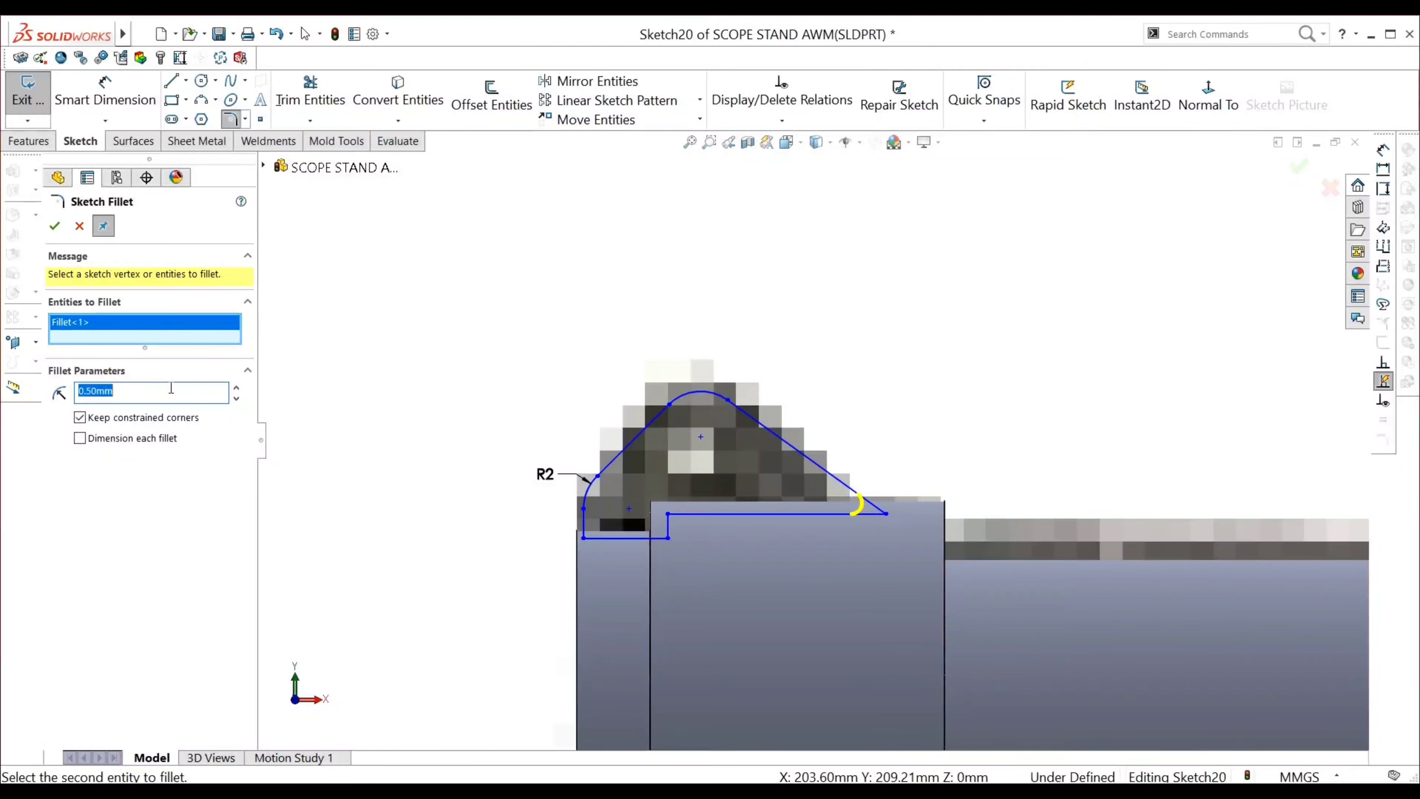
{"action": "left_click", "coordinate": [55, 229]}
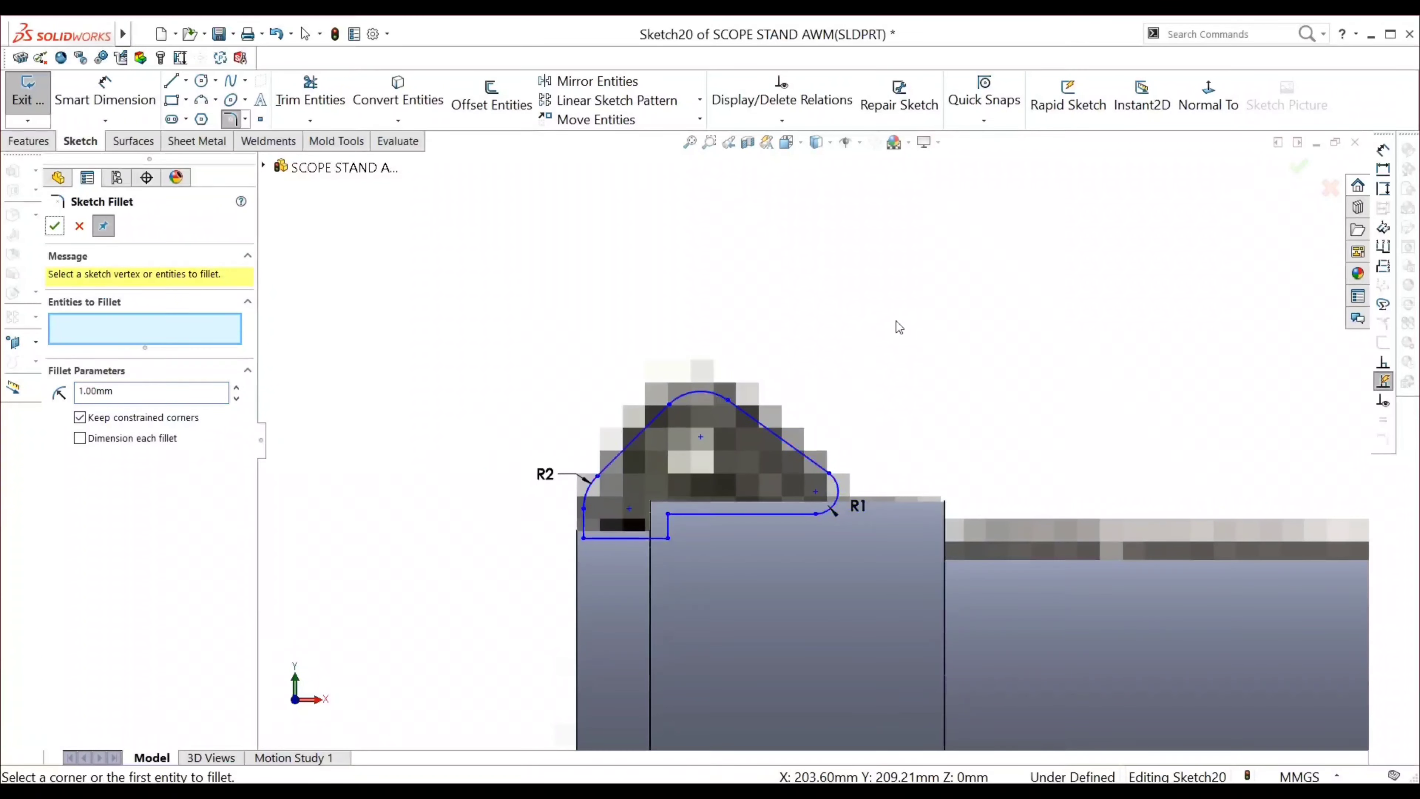
{"action": "scroll", "coordinate": [896, 321], "scroll_direction": "up", "scroll_amount": 3}
{"action": "scroll", "coordinate": [1007, 369], "scroll_direction": "up", "scroll_amount": 3}
{"action": "scroll", "coordinate": [1129, 422], "scroll_direction": "up", "scroll_amount": 2}
{"action": "scroll", "coordinate": [1332, 442], "scroll_direction": "up", "scroll_amount": 2}
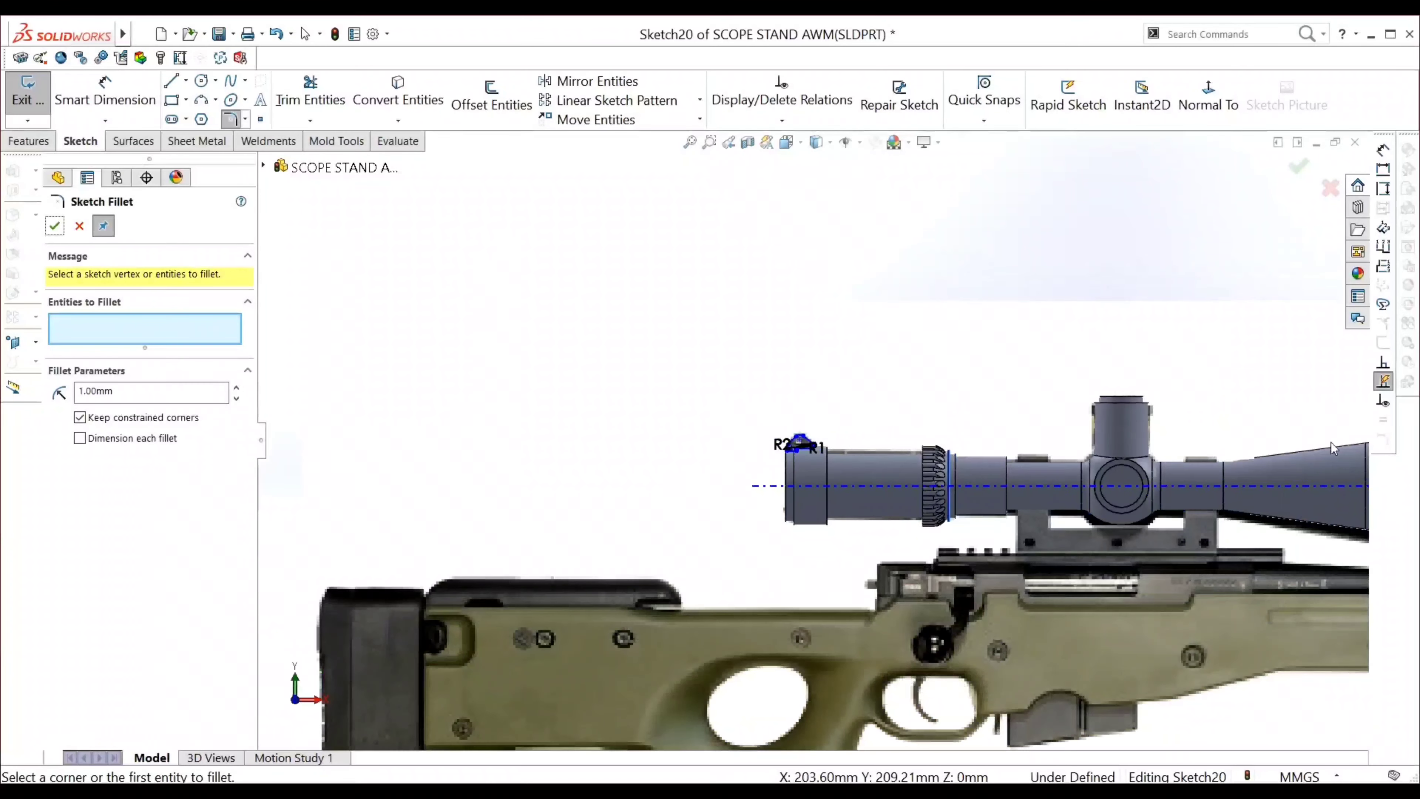
{"action": "scroll", "coordinate": [1314, 446], "scroll_direction": "up", "scroll_amount": 2}
{"action": "scroll", "coordinate": [1108, 468], "scroll_direction": "down", "scroll_amount": 5}
{"action": "scroll", "coordinate": [745, 367], "scroll_direction": "down", "scroll_amount": 3}
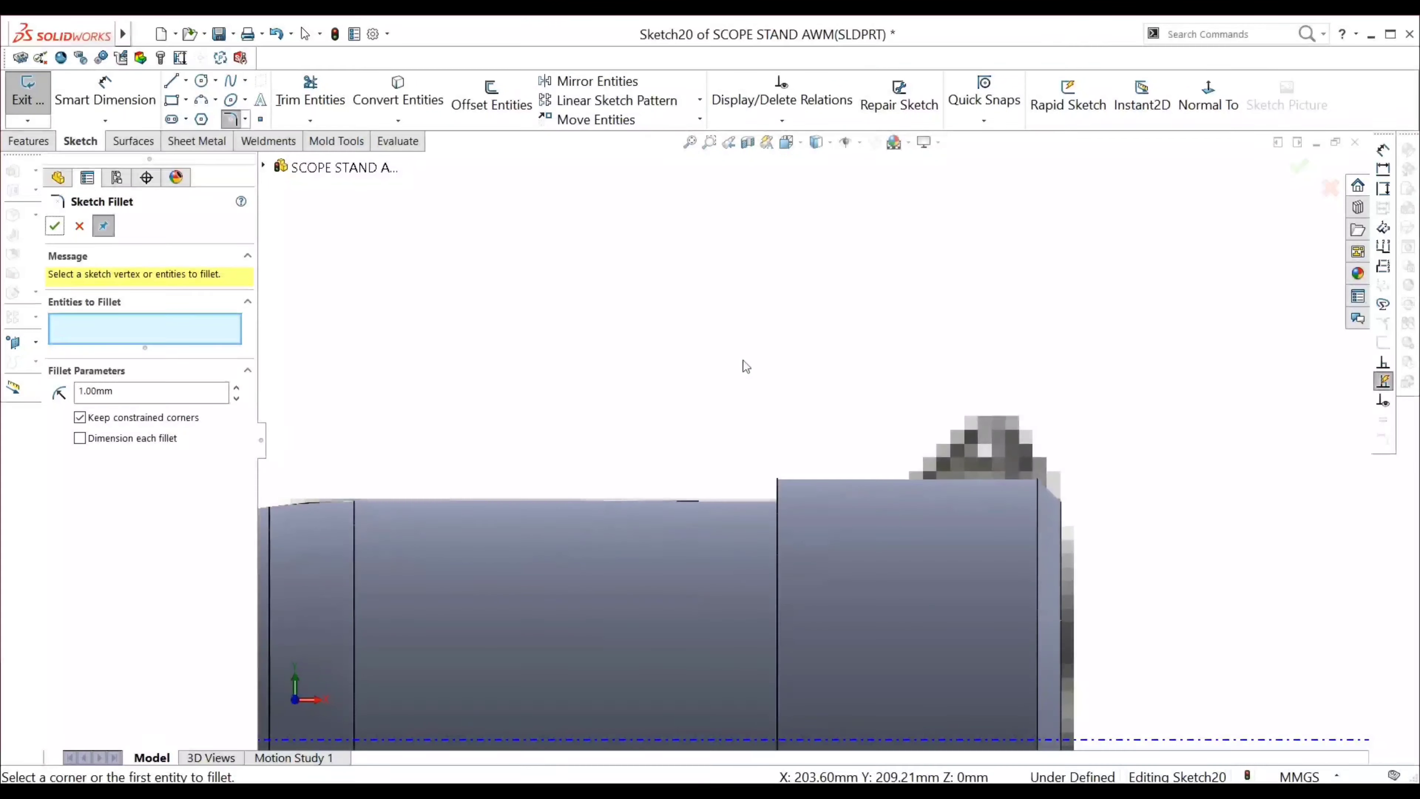
Draw a closed triangular outline on the scope's right step
{"action": "left_click", "coordinate": [172, 81]}
{"action": "scroll", "coordinate": [950, 476], "scroll_direction": "down", "scroll_amount": 3}
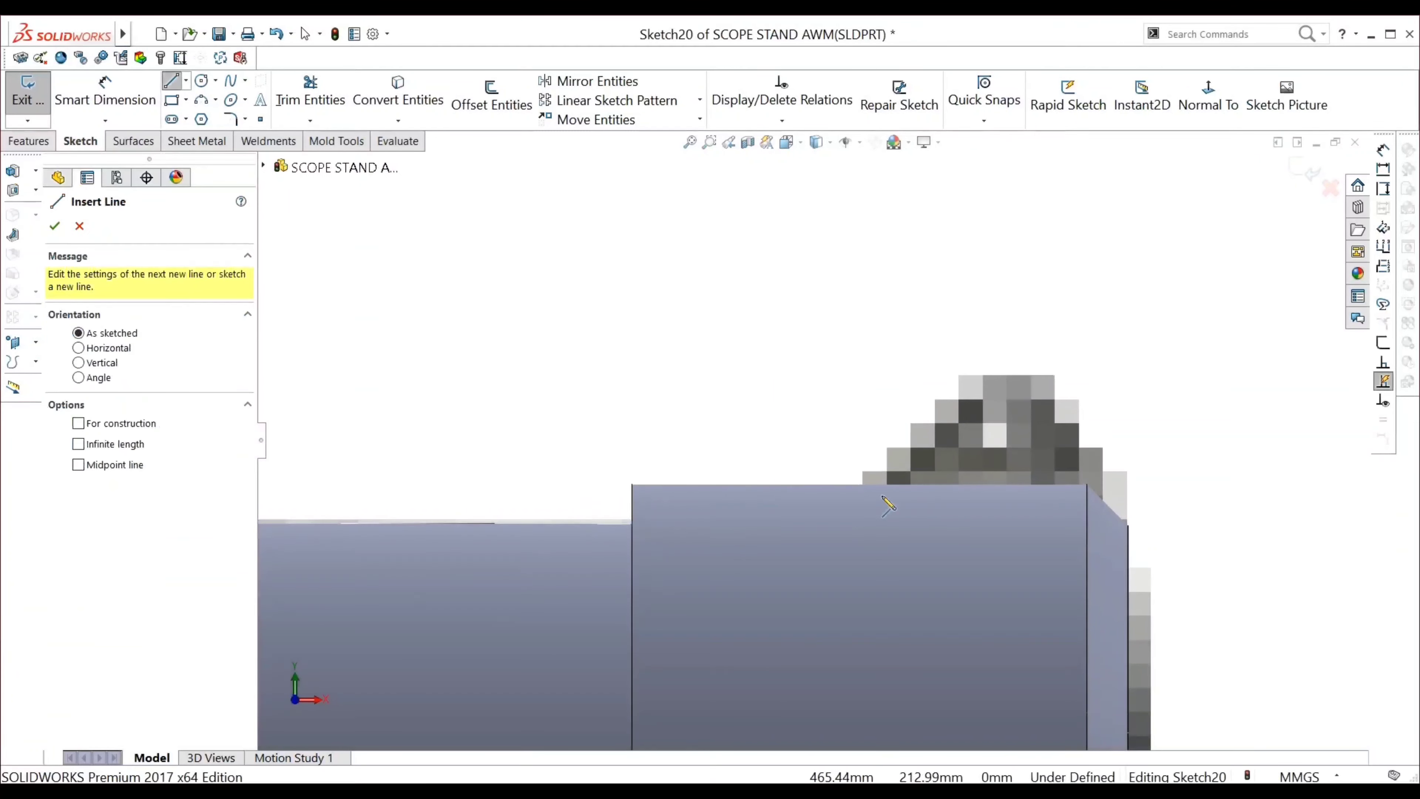
{"action": "left_click", "coordinate": [840, 512]}
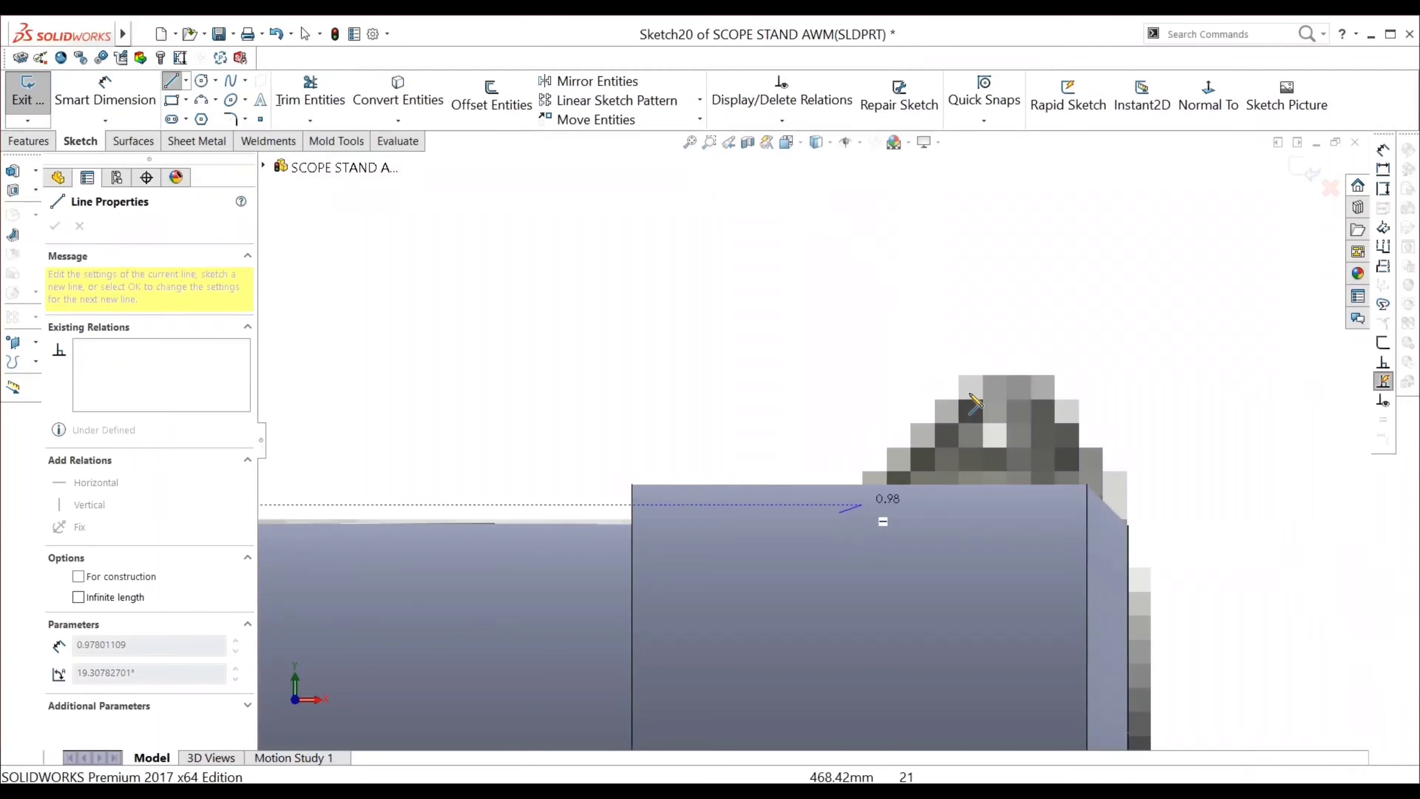
{"action": "left_click", "coordinate": [1011, 370]}
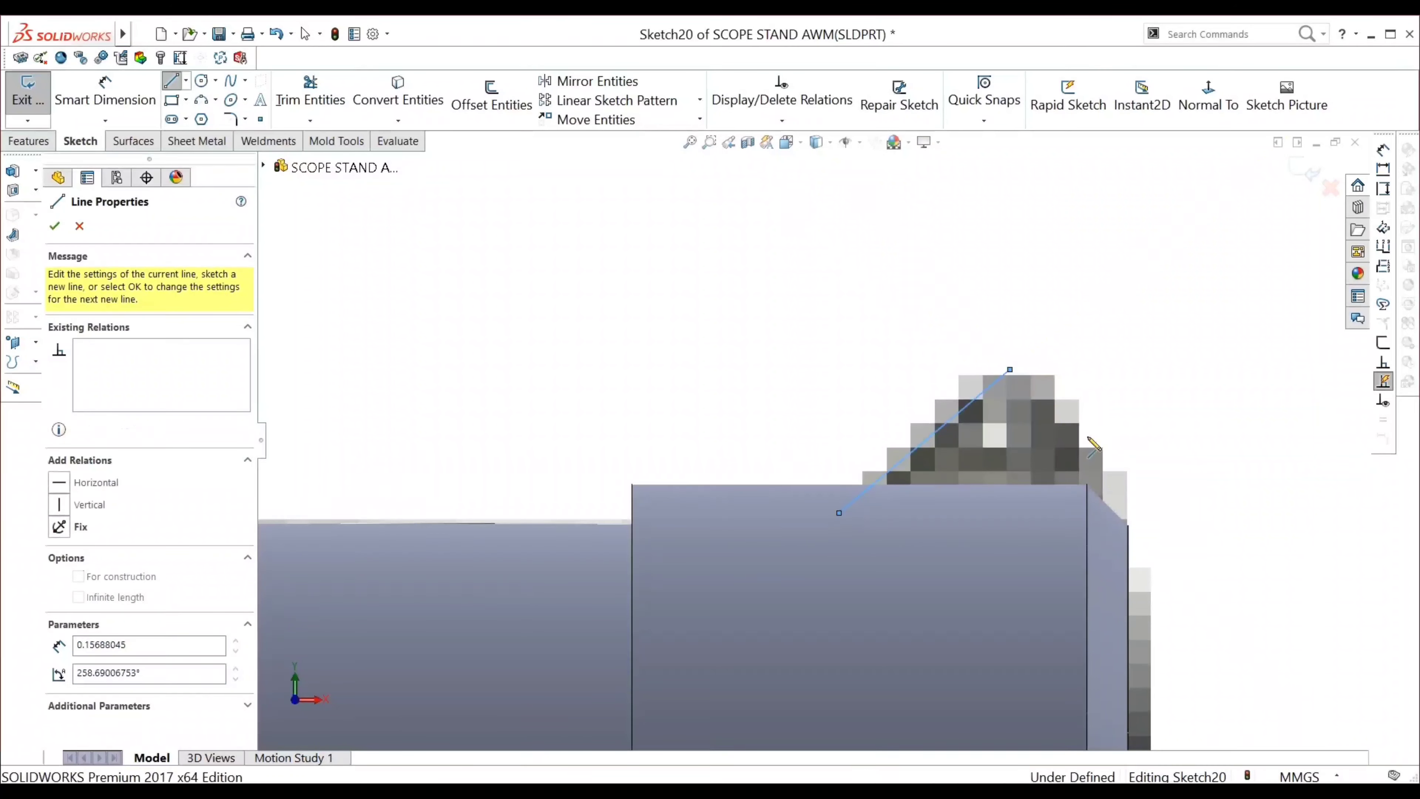
{"action": "left_click", "coordinate": [1112, 489]}
{"action": "left_click", "coordinate": [1097, 513]}
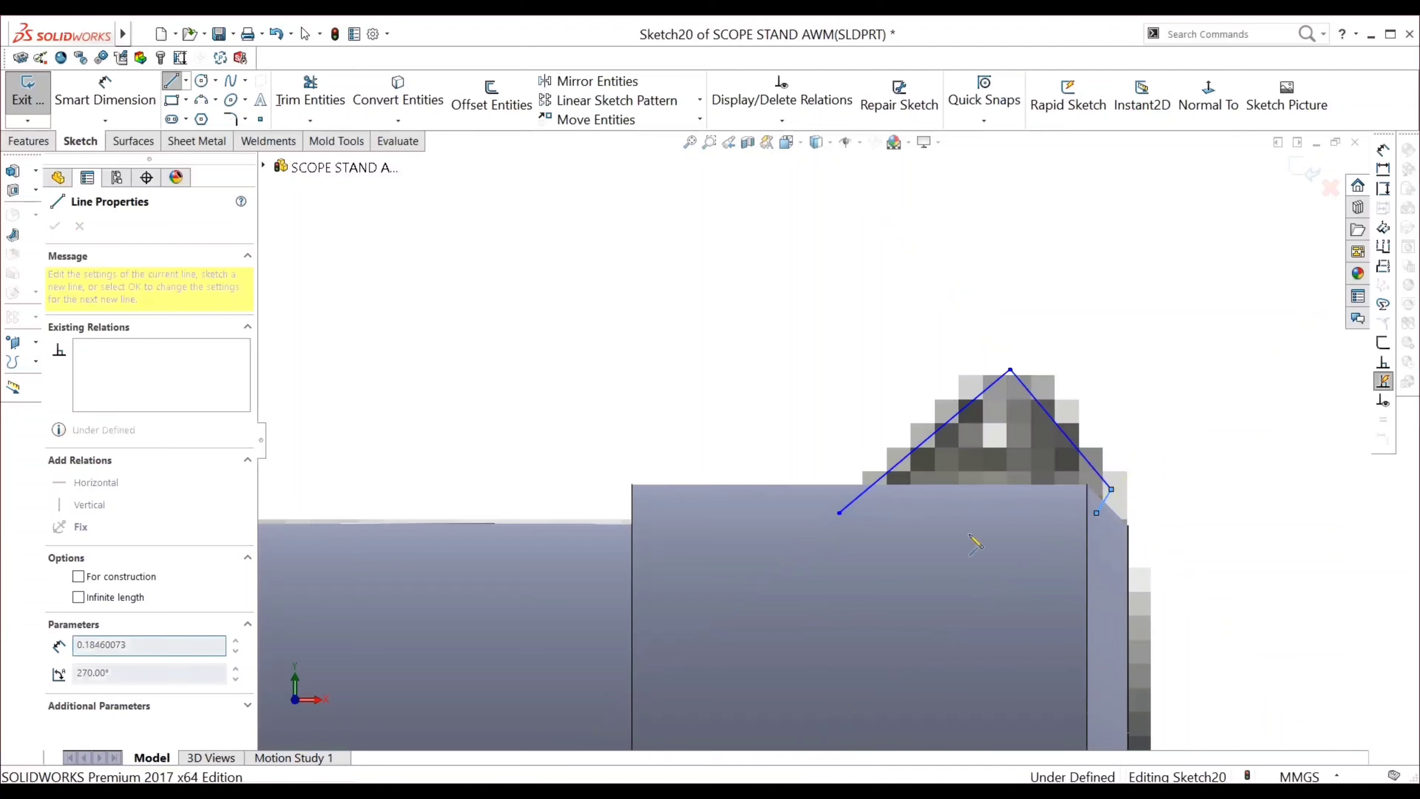
{"action": "left_click", "coordinate": [840, 513]}
{"action": "key", "text": "Escape"}
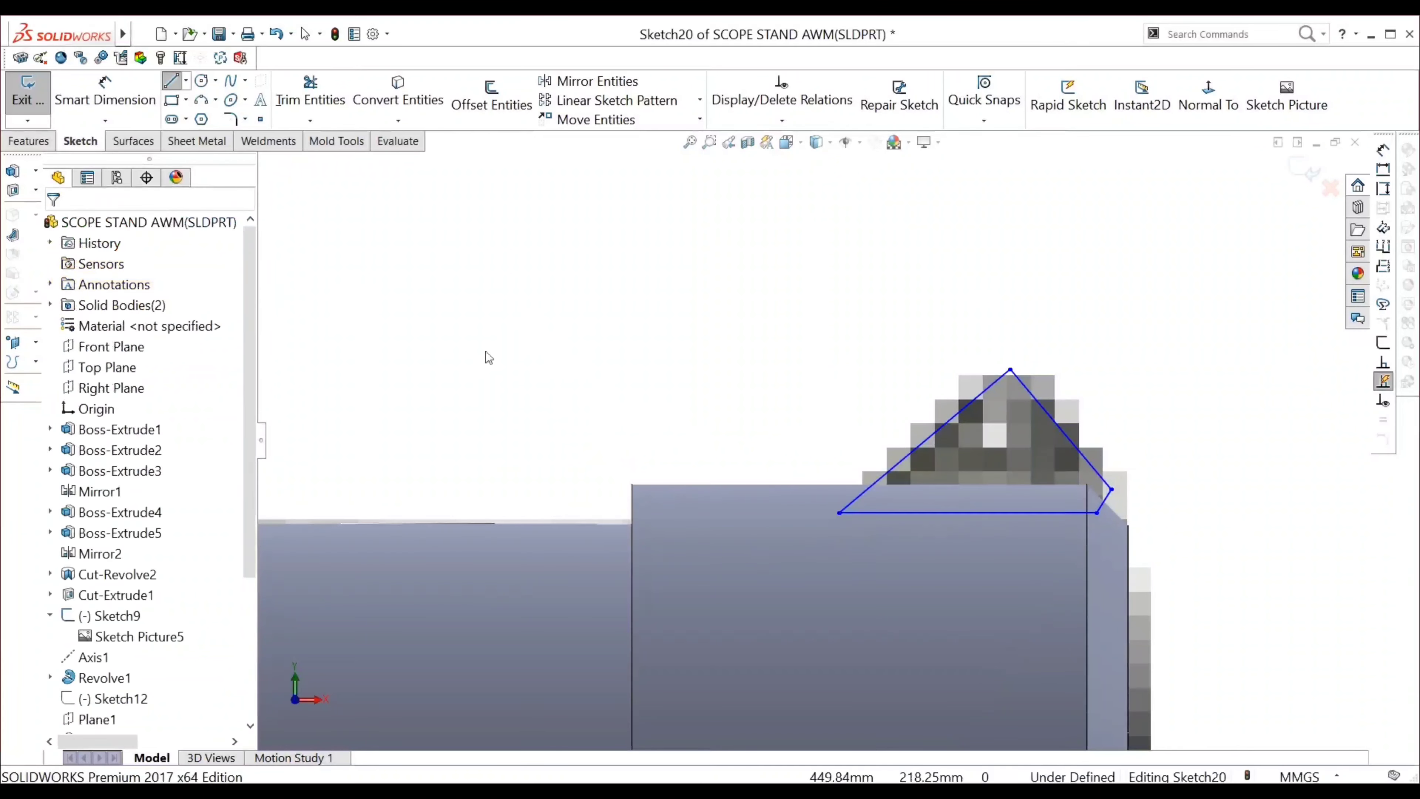
Round the triangle's right corner with a 1.5 mm sketch fillet
{"action": "left_click", "coordinate": [229, 119]}
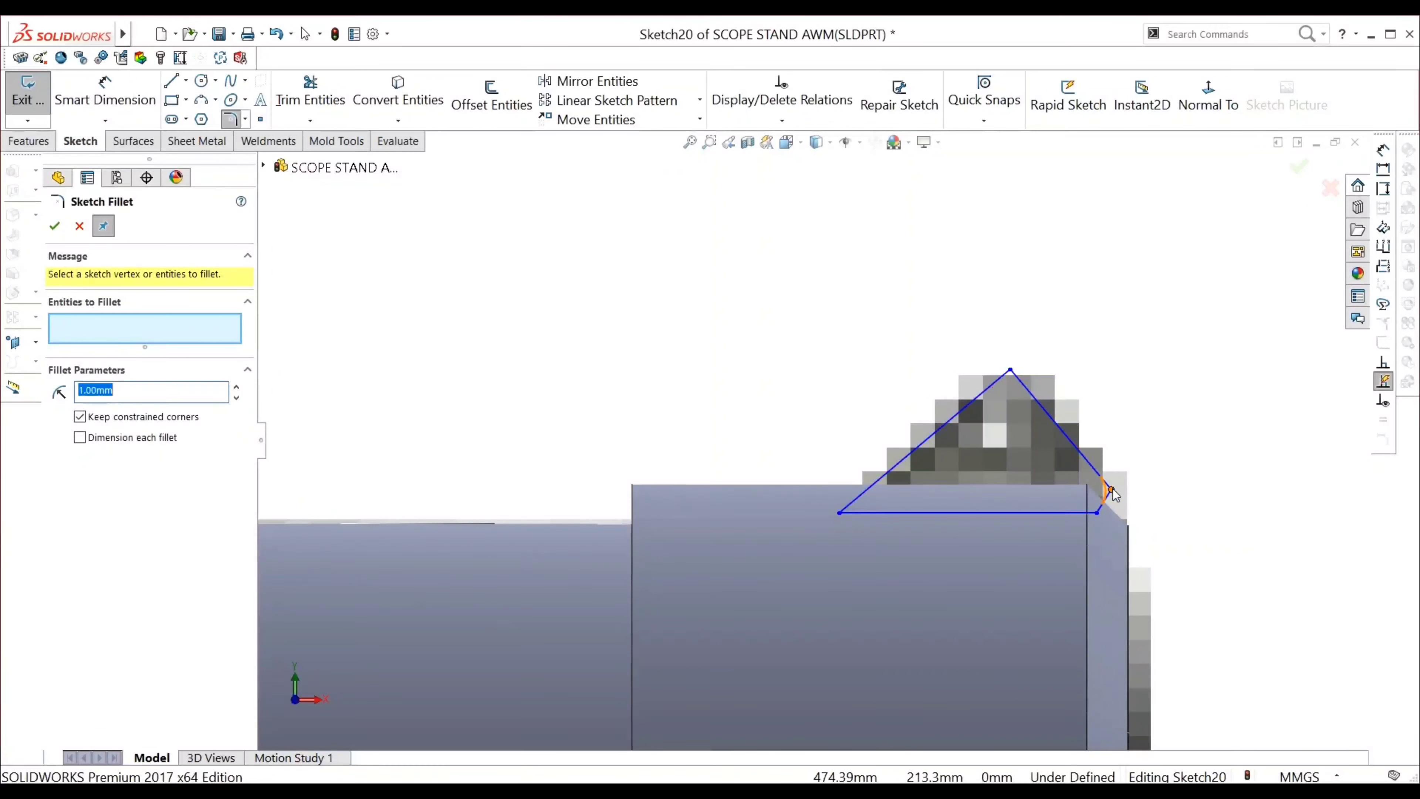
{"action": "left_click", "coordinate": [1110, 490]}
{"action": "left_click", "coordinate": [148, 399]}
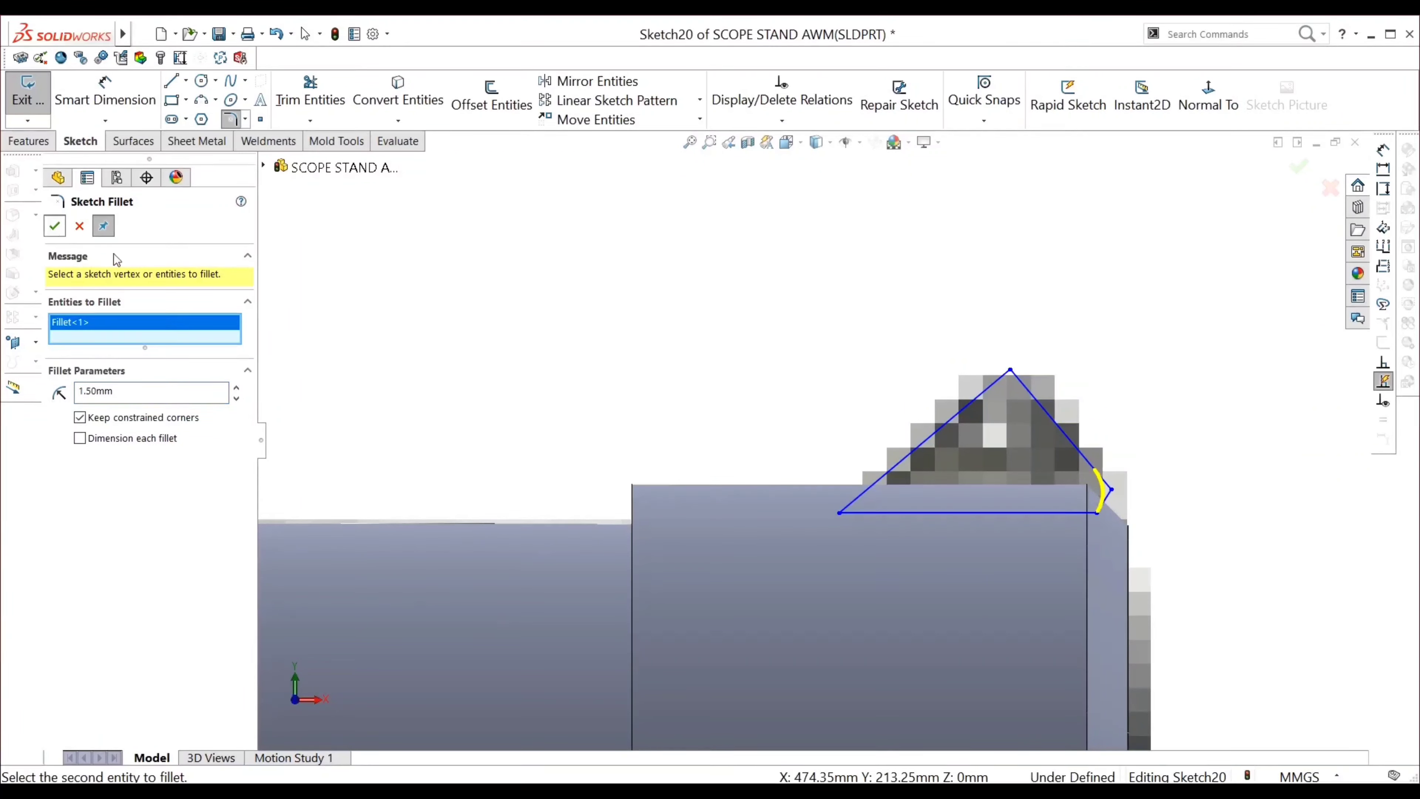
{"action": "left_click", "coordinate": [55, 226]}
Round the triangle's top and left corners at 1 mm and zoom out
{"action": "left_click", "coordinate": [1010, 371]}
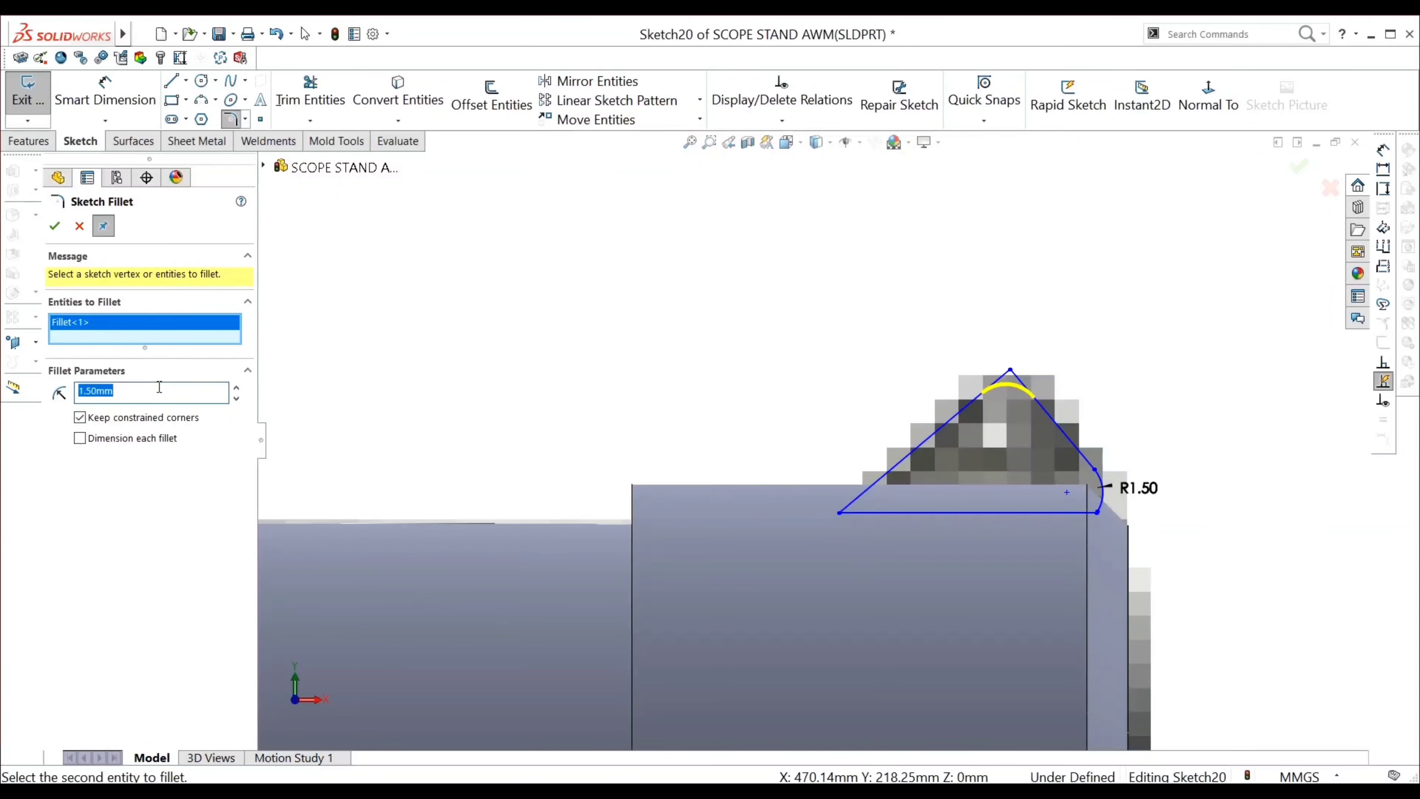
{"action": "type", "text": "1"}
{"action": "left_click", "coordinate": [53, 227]}
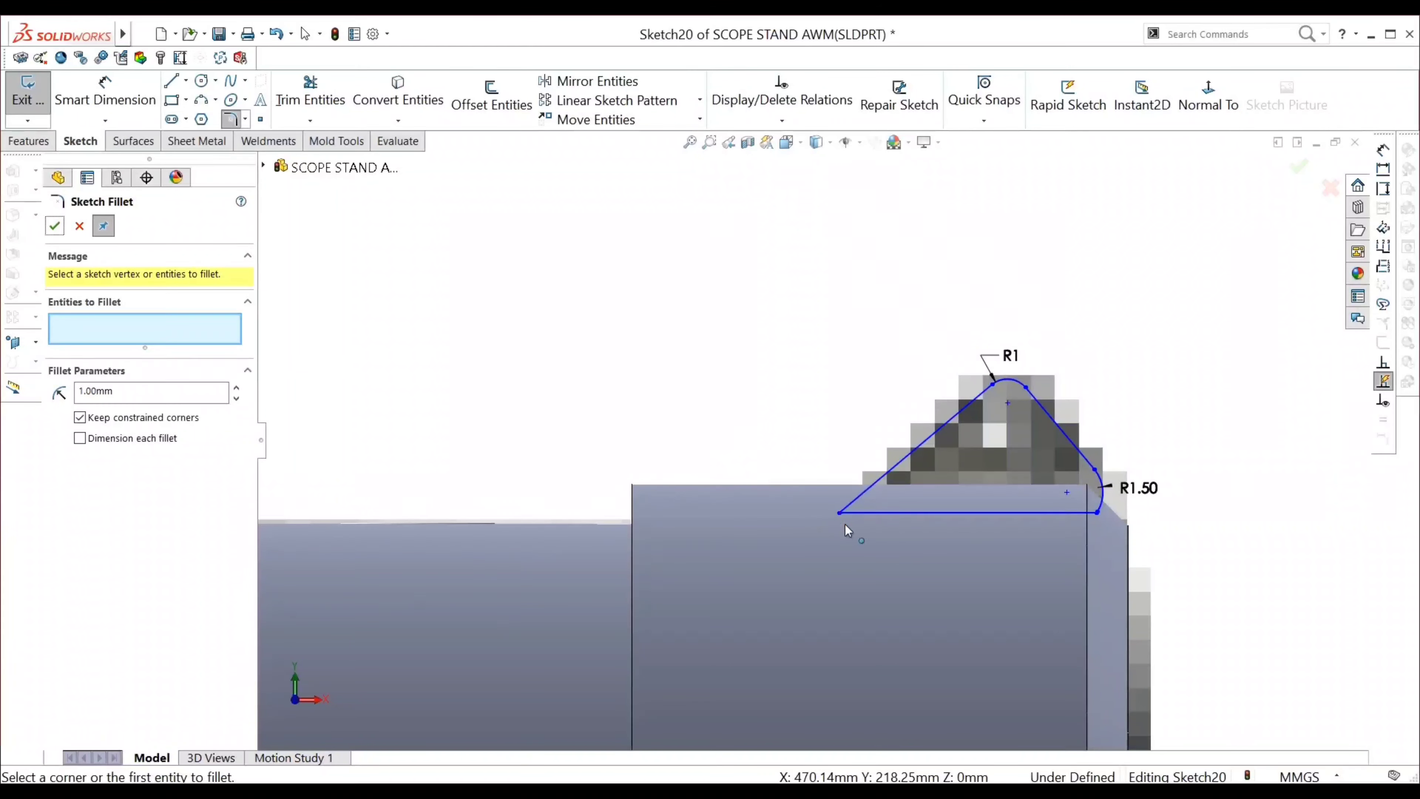
{"action": "left_click", "coordinate": [840, 521]}
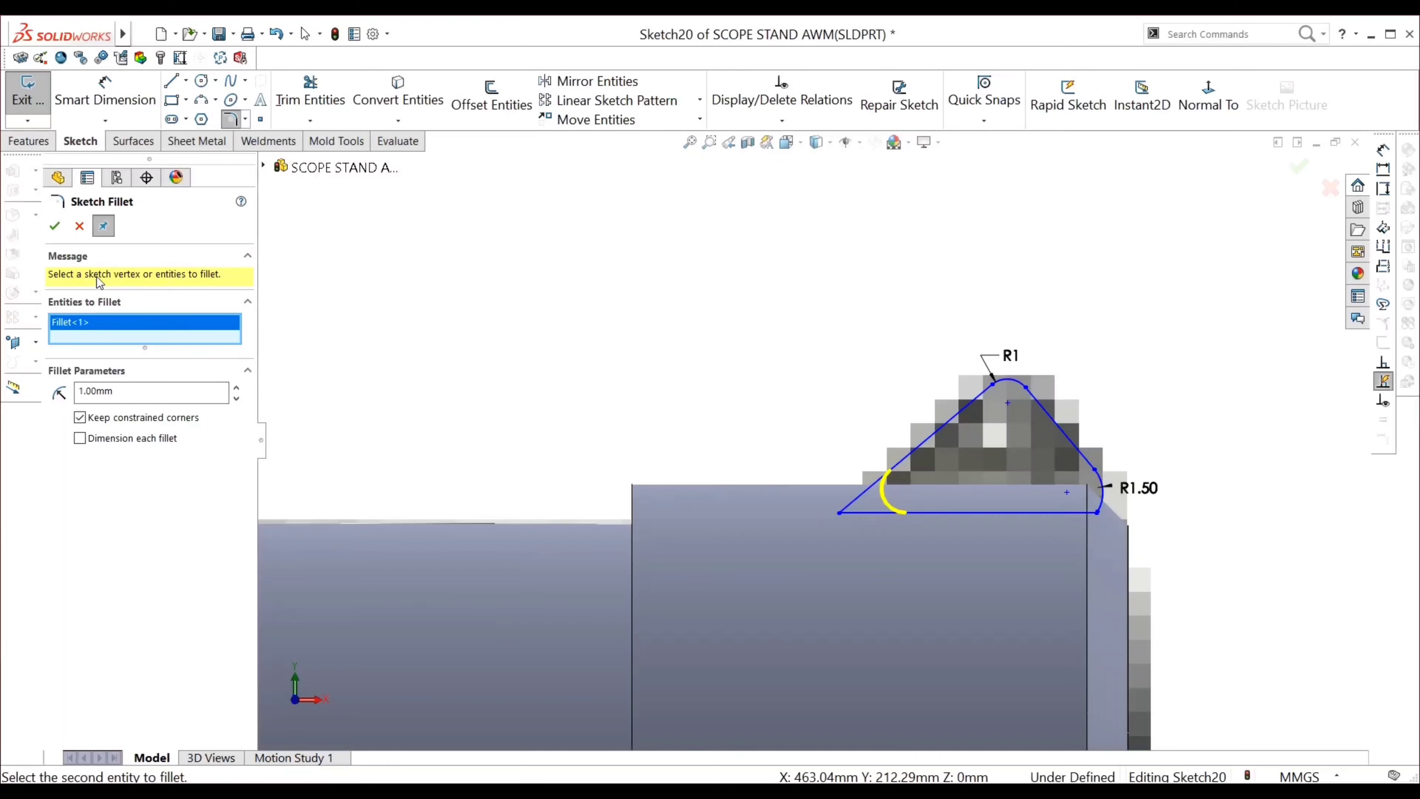
{"action": "left_click", "coordinate": [53, 232]}
{"action": "scroll", "coordinate": [537, 379], "scroll_direction": "up", "scroll_amount": 1}
{"action": "scroll", "coordinate": [553, 378], "scroll_direction": "up", "scroll_amount": 2}
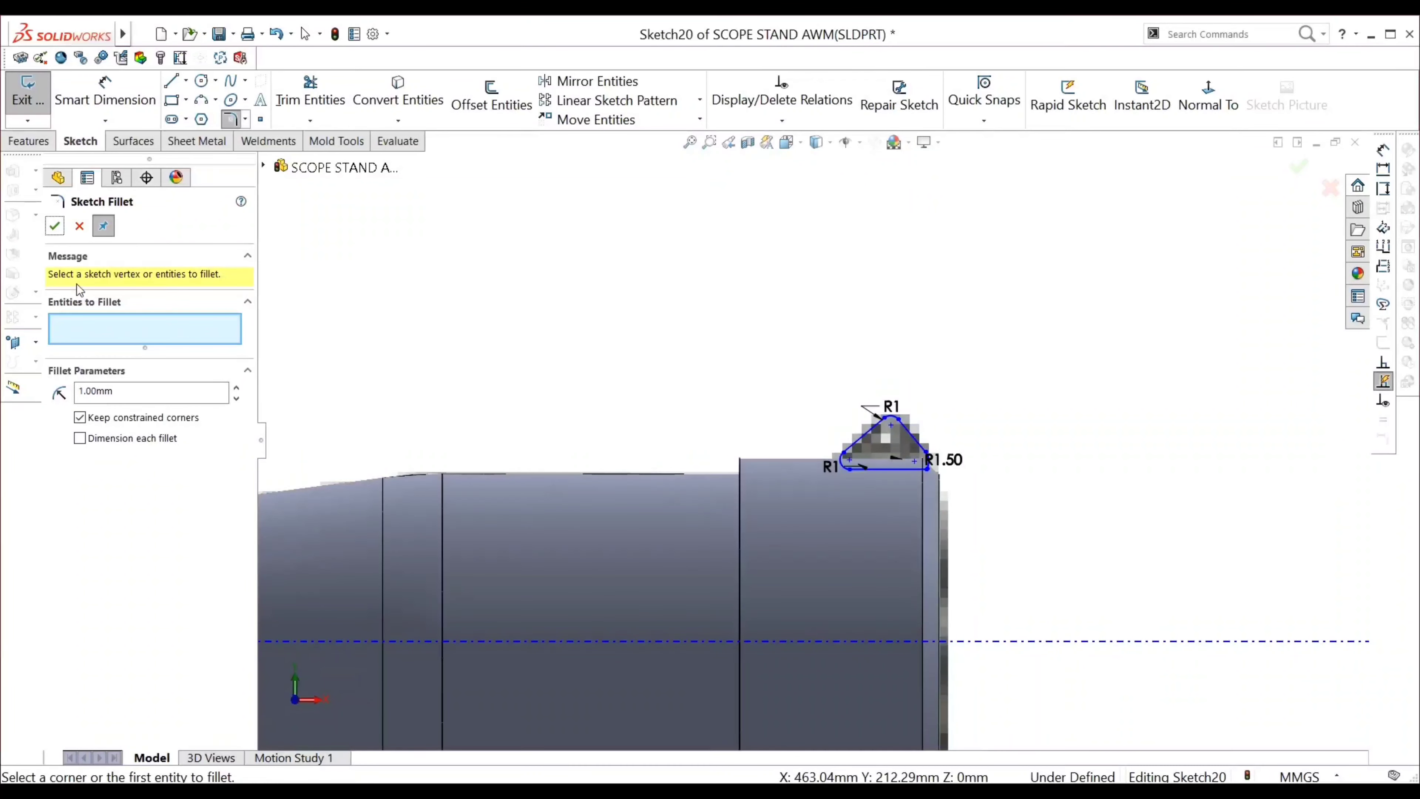
{"action": "left_click", "coordinate": [55, 226]}
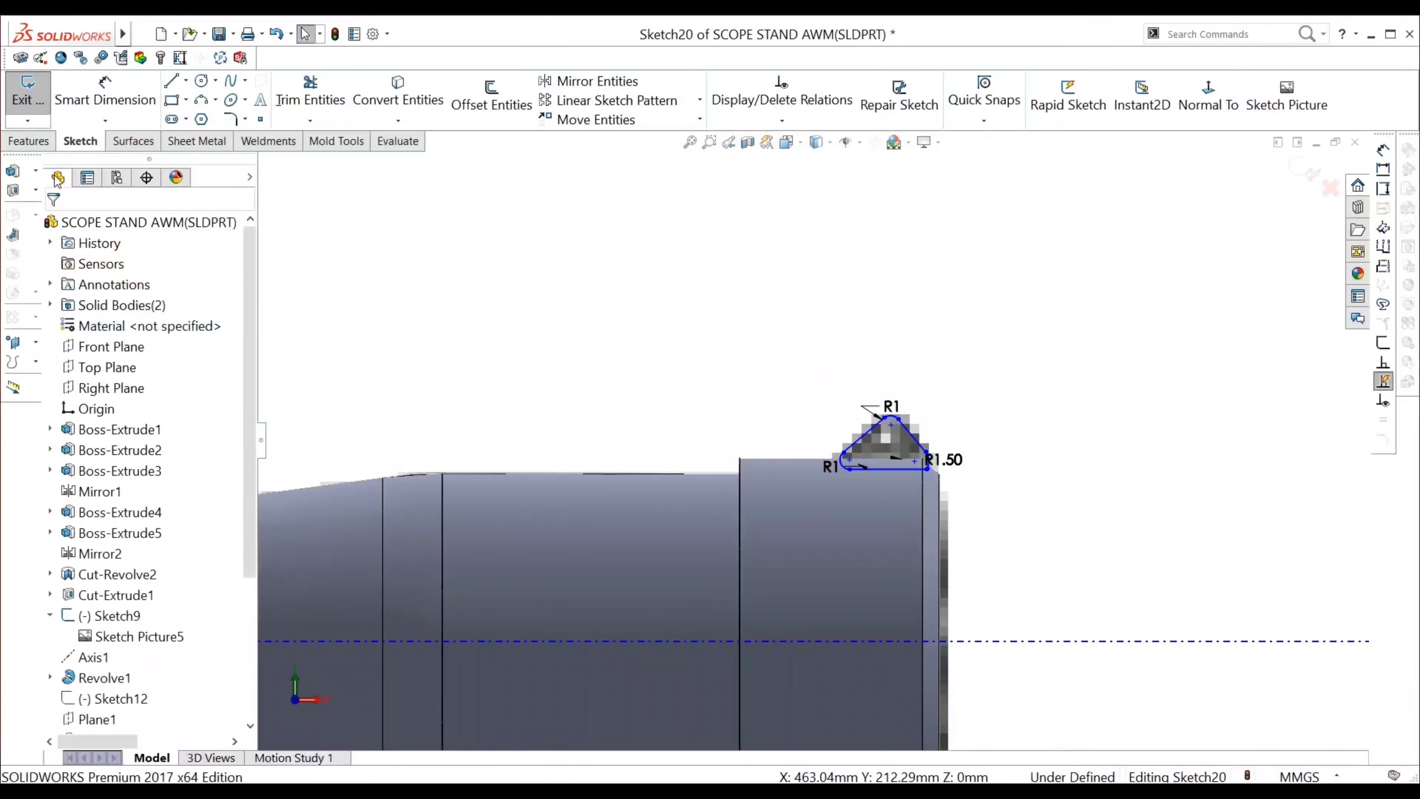
{"action": "scroll", "coordinate": [504, 431], "scroll_direction": "up", "scroll_amount": 2}
{"action": "scroll", "coordinate": [431, 431], "scroll_direction": "up", "scroll_amount": 1}
{"action": "scroll", "coordinate": [431, 430], "scroll_direction": "up", "scroll_amount": 1}
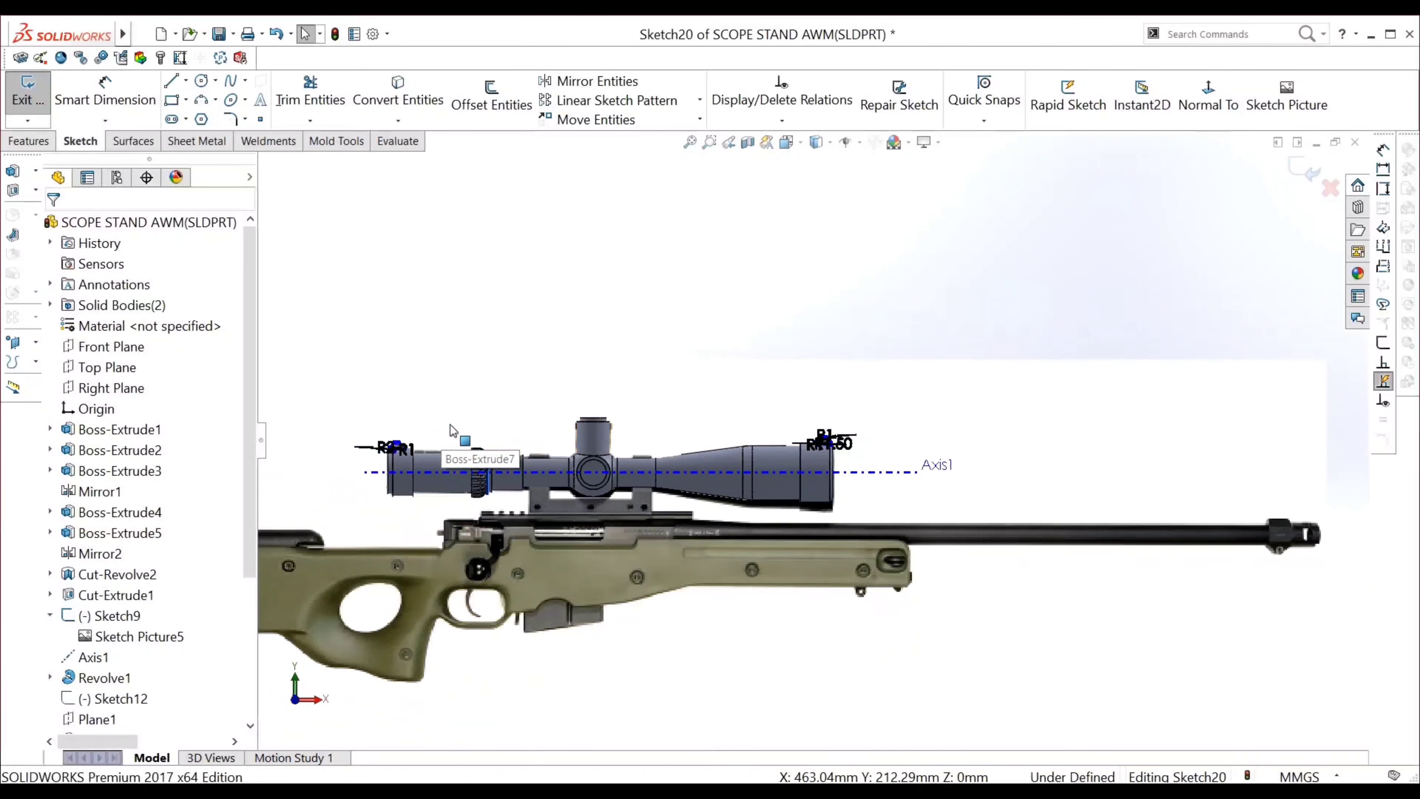
Extrude both outlines as a 2 mm Mid Plane boss
{"action": "left_click", "coordinate": [29, 141]}
{"action": "left_click", "coordinate": [65, 95]}
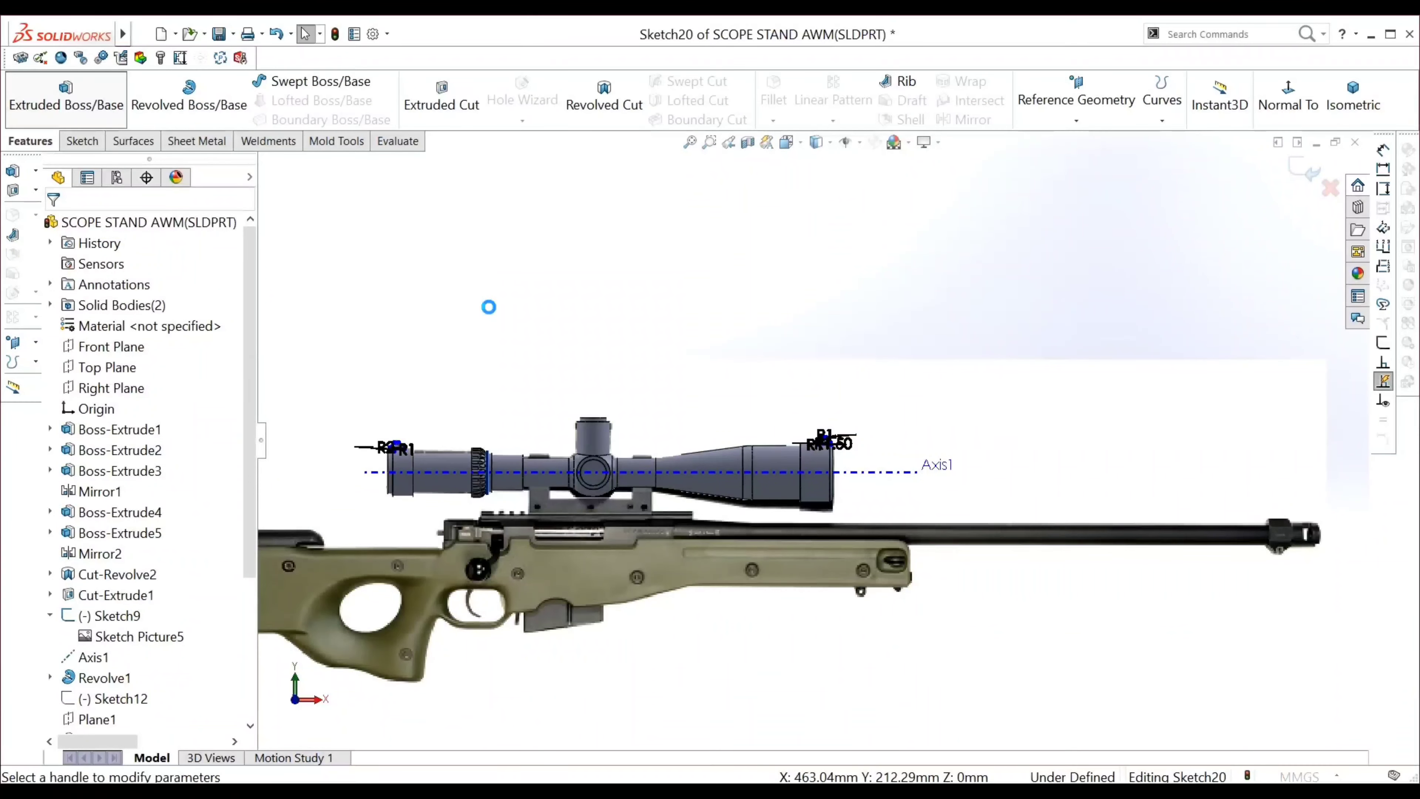
{"action": "left_click", "coordinate": [178, 334]}
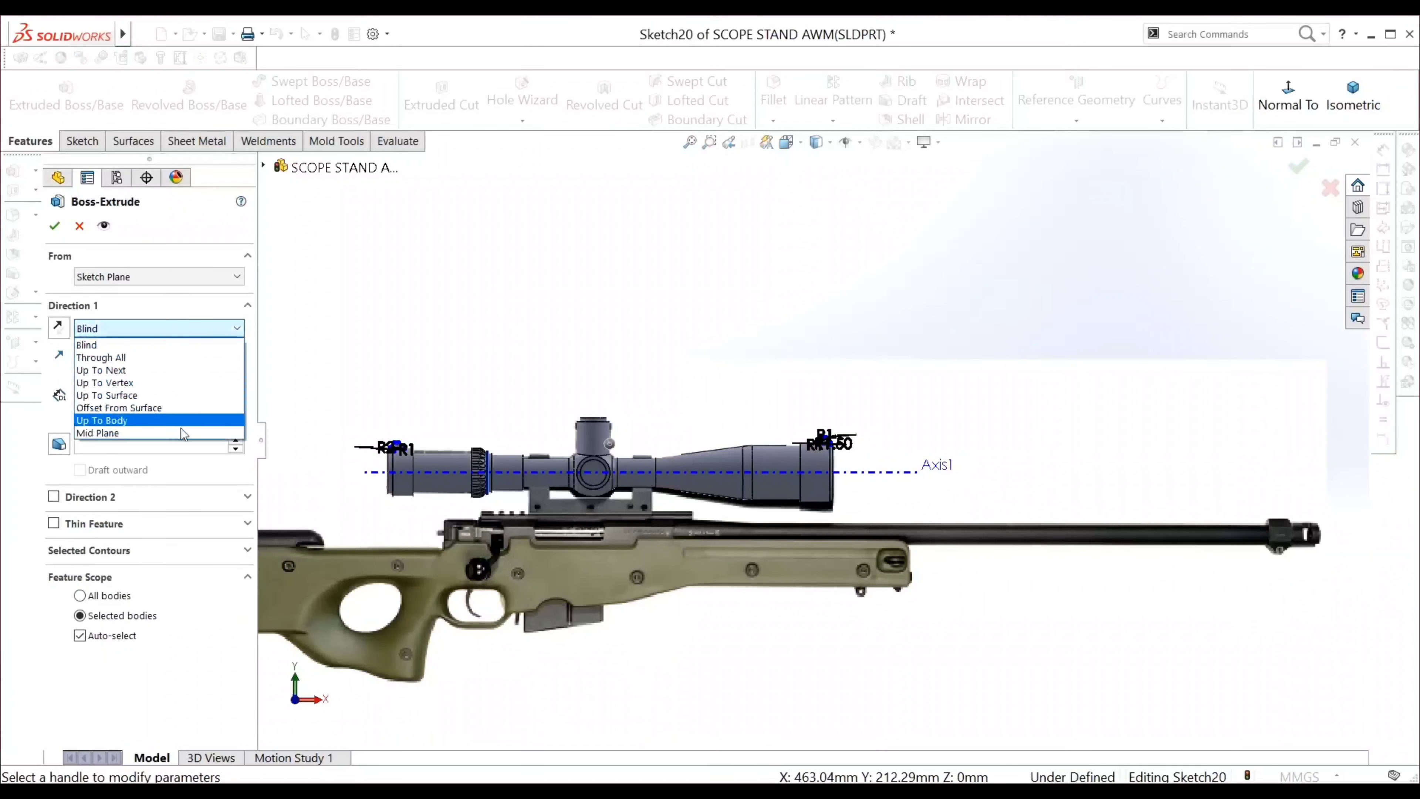
{"action": "left_click", "coordinate": [179, 428]}
{"action": "type", "text": "2"}
{"action": "key", "text": "Return"}
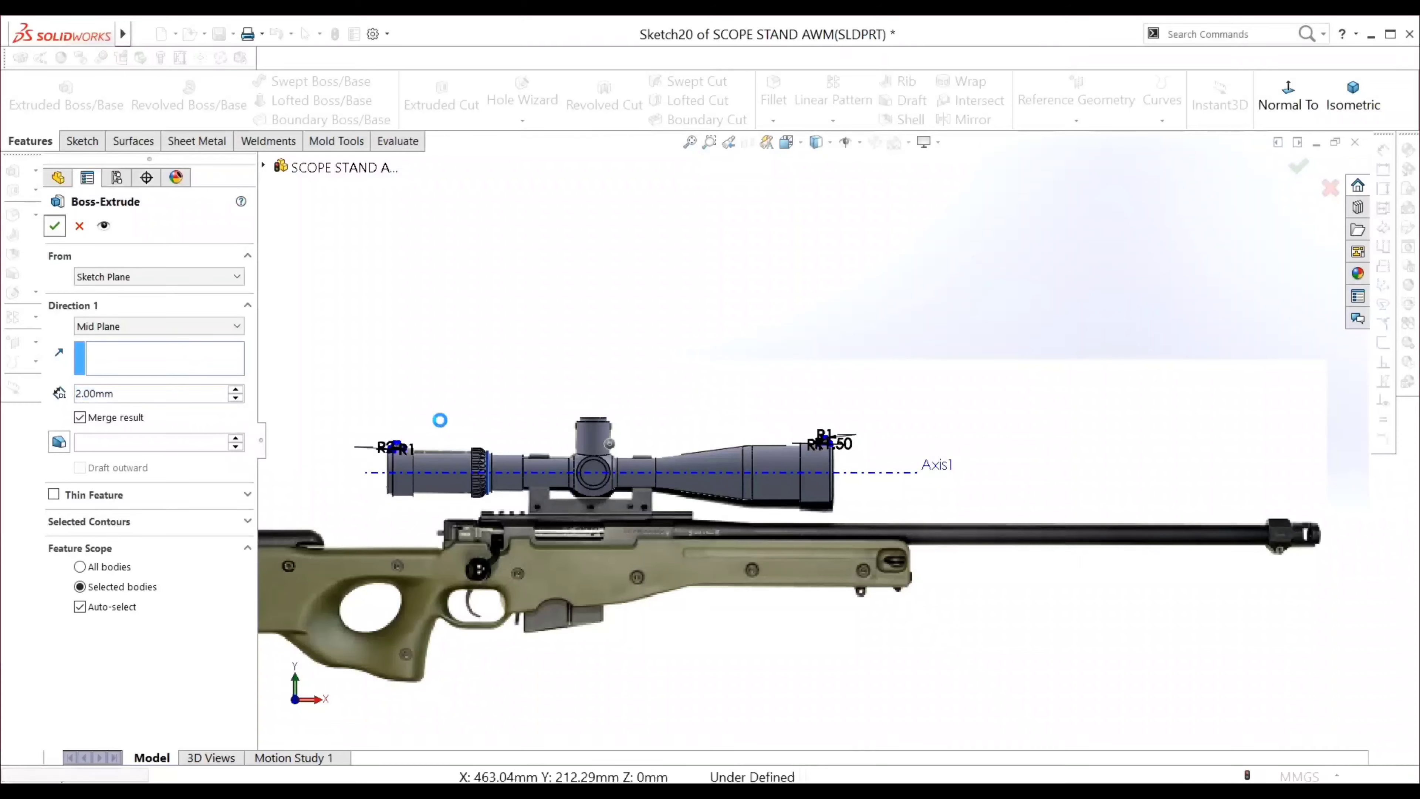
{"action": "key", "text": "Return"}
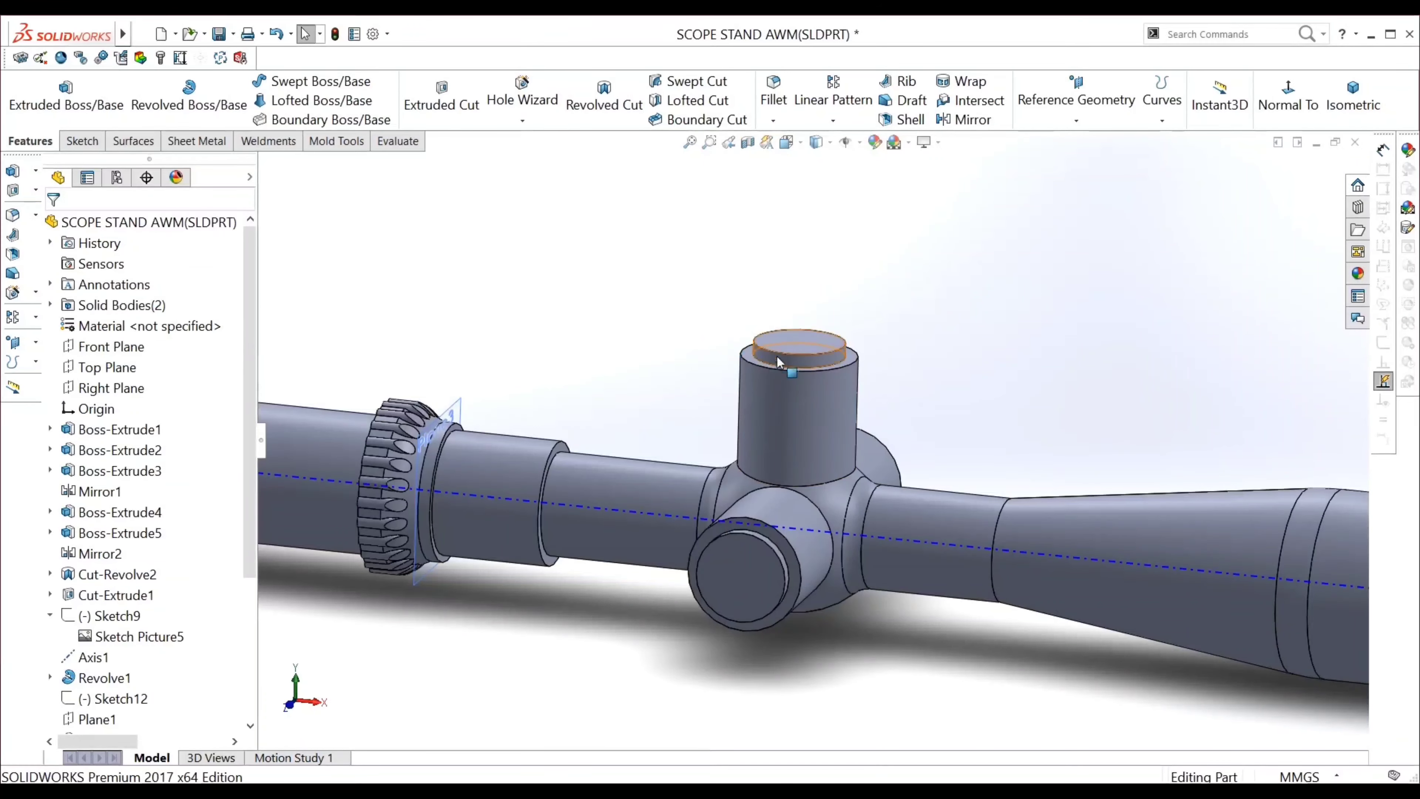
Create Plane4 as a reference plane offset 15 mm from the Front Plane
{"action": "left_click", "coordinate": [805, 353]}
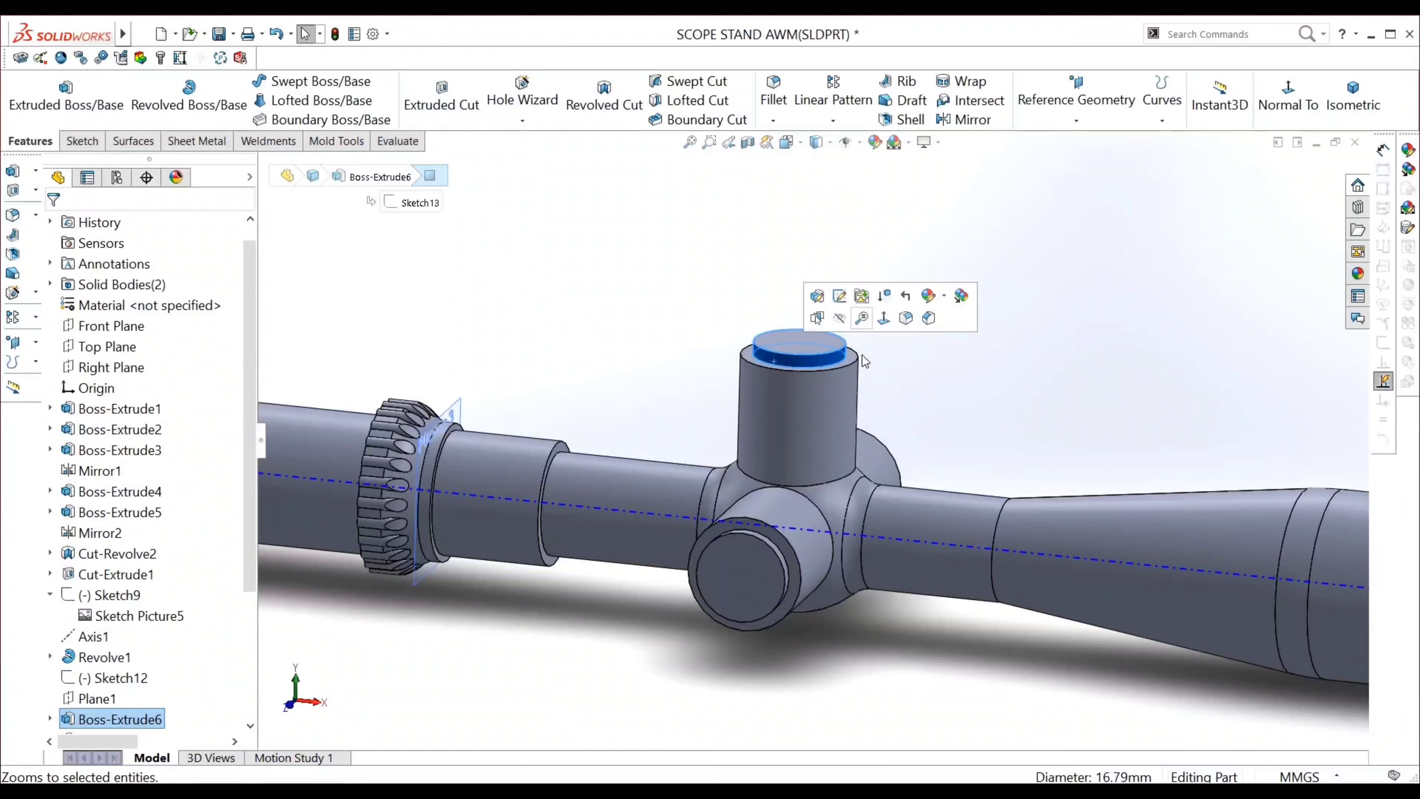
{"action": "mouse_move", "coordinate": [869, 366]}
{"action": "middle_mouse_down"}
{"action": "mouse_move", "coordinate": [921, 351]}
{"action": "mouse_move", "coordinate": [794, 347]}
{"action": "middle_mouse_up"}
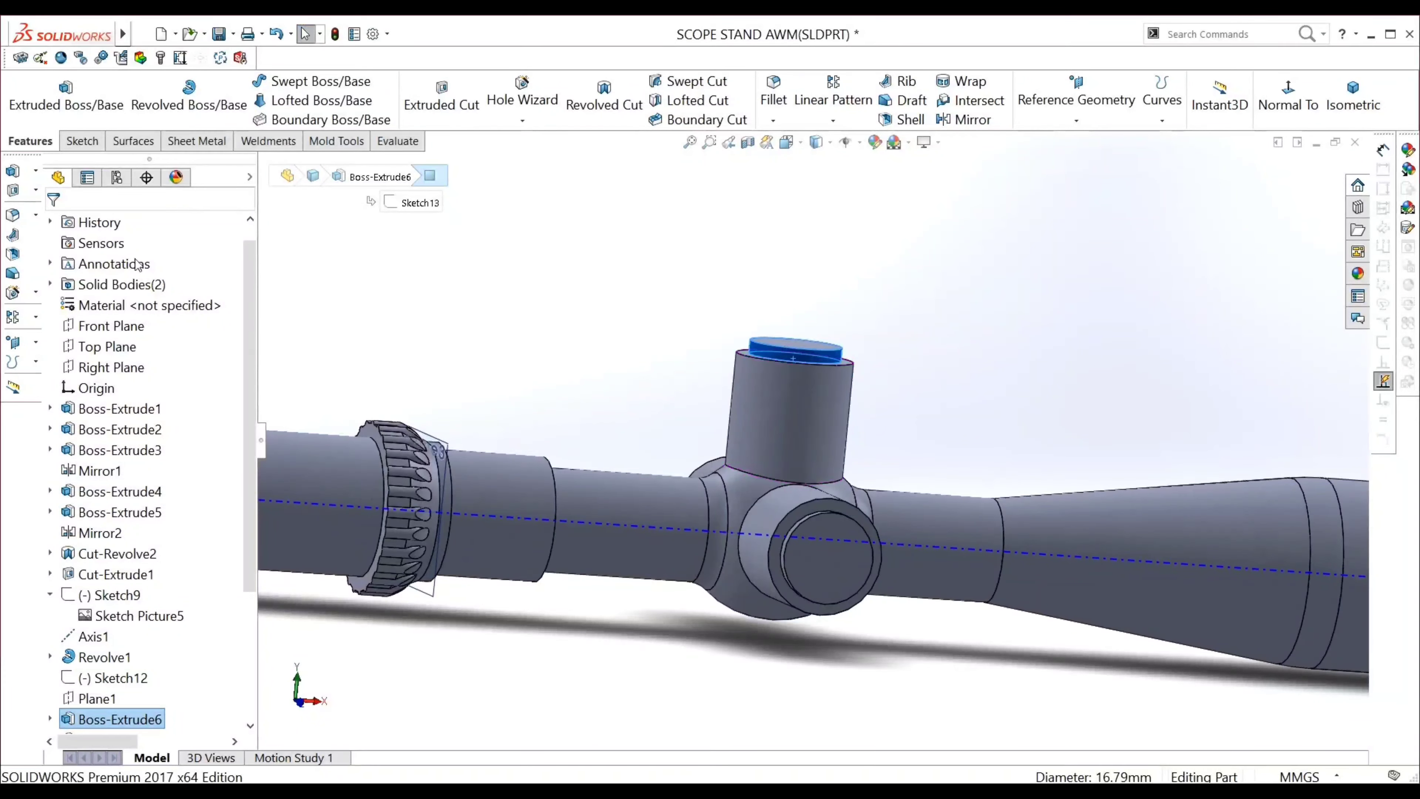
{"action": "scroll", "coordinate": [144, 400], "scroll_direction": "up", "scroll_amount": 1}
{"action": "left_click", "coordinate": [112, 346]}
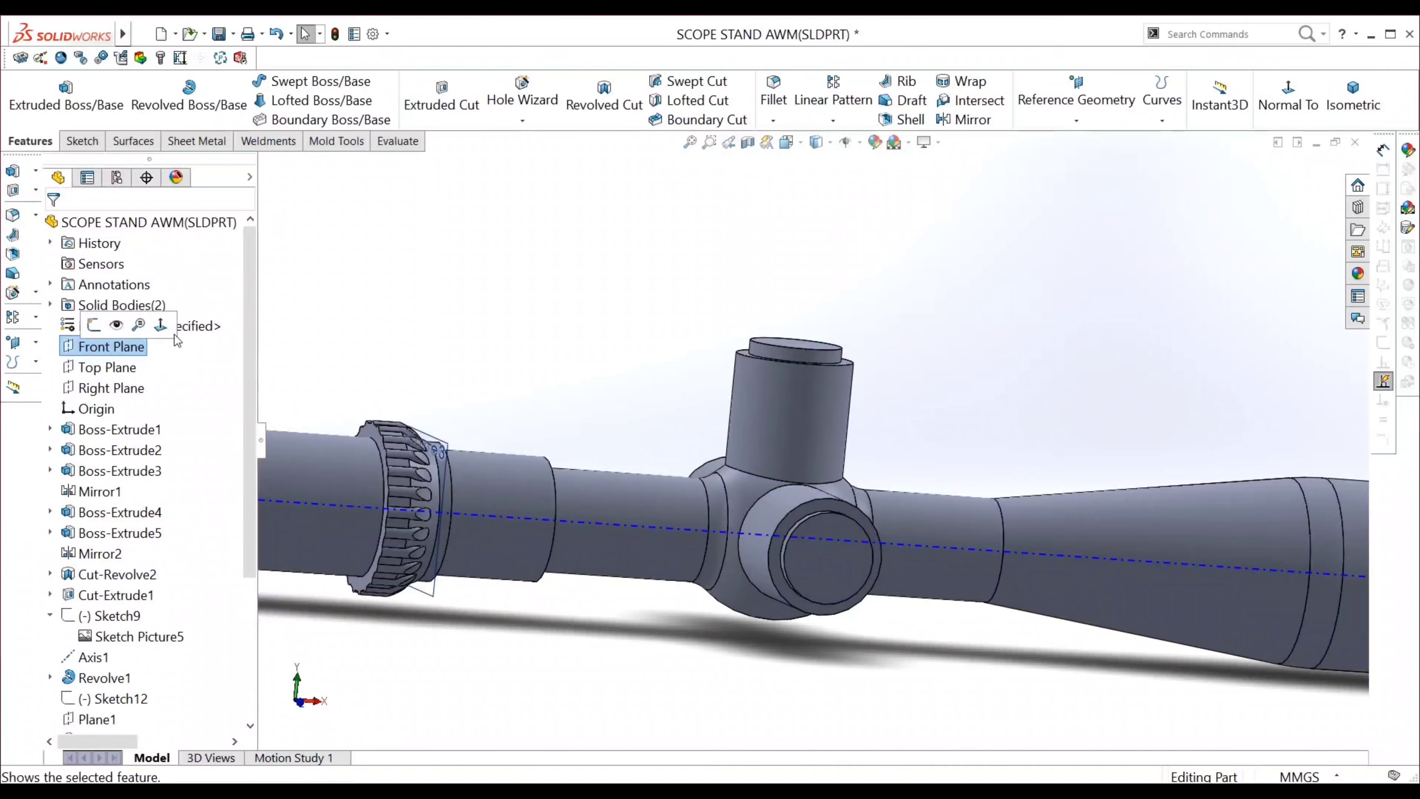
{"action": "left_click", "coordinate": [1043, 110]}
{"action": "left_click", "coordinate": [1046, 136]}
{"action": "type", "text": "15"}
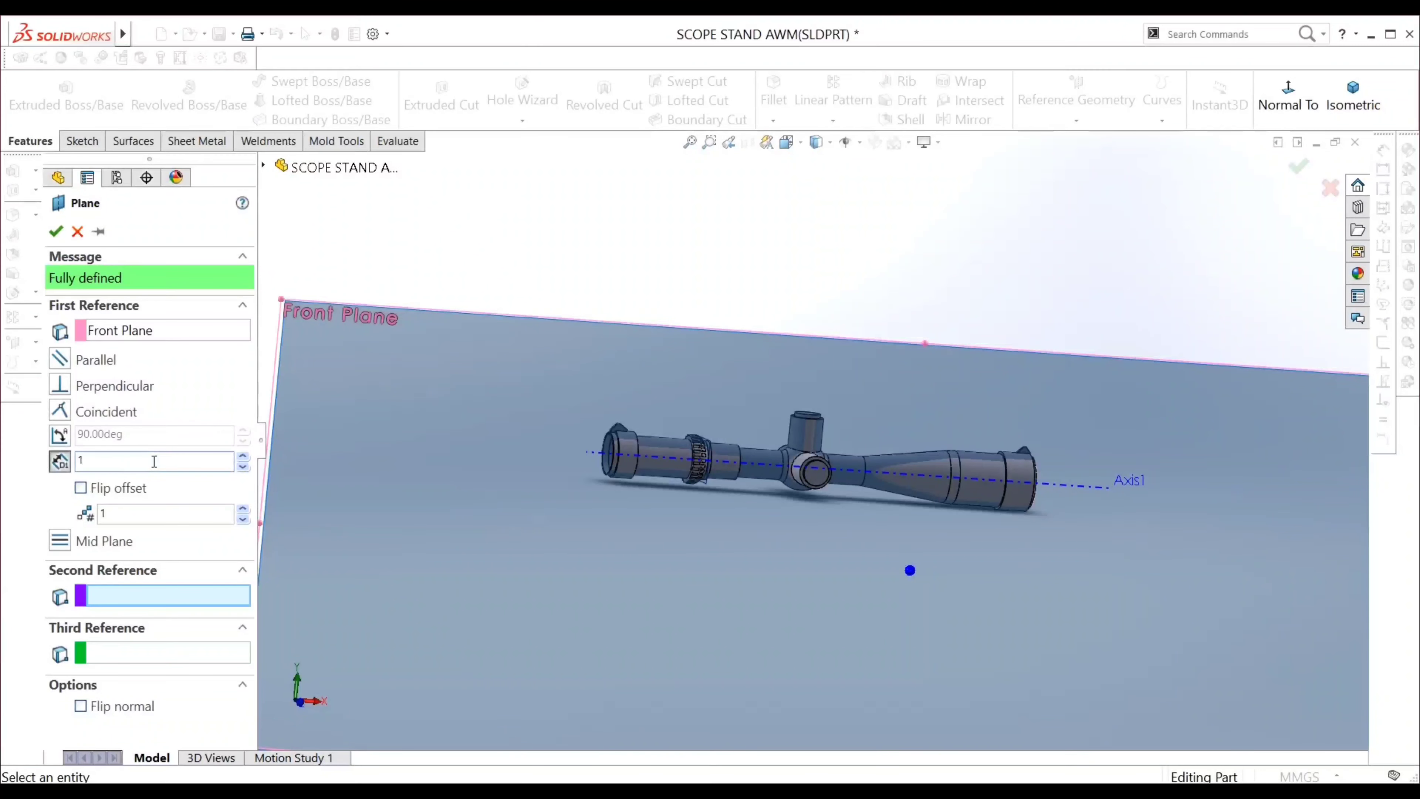
{"action": "key", "text": "Return"}
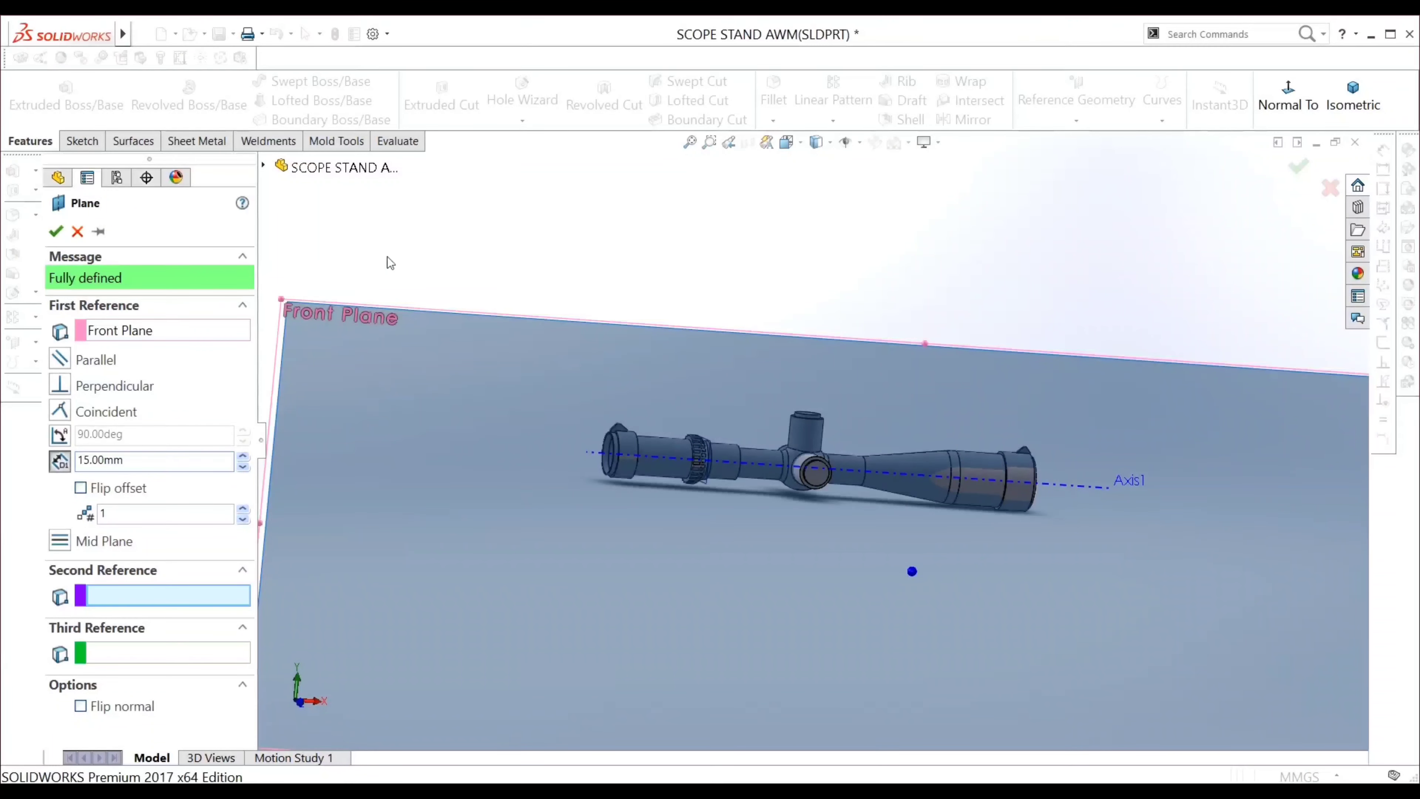
{"action": "left_click", "coordinate": [56, 232]}
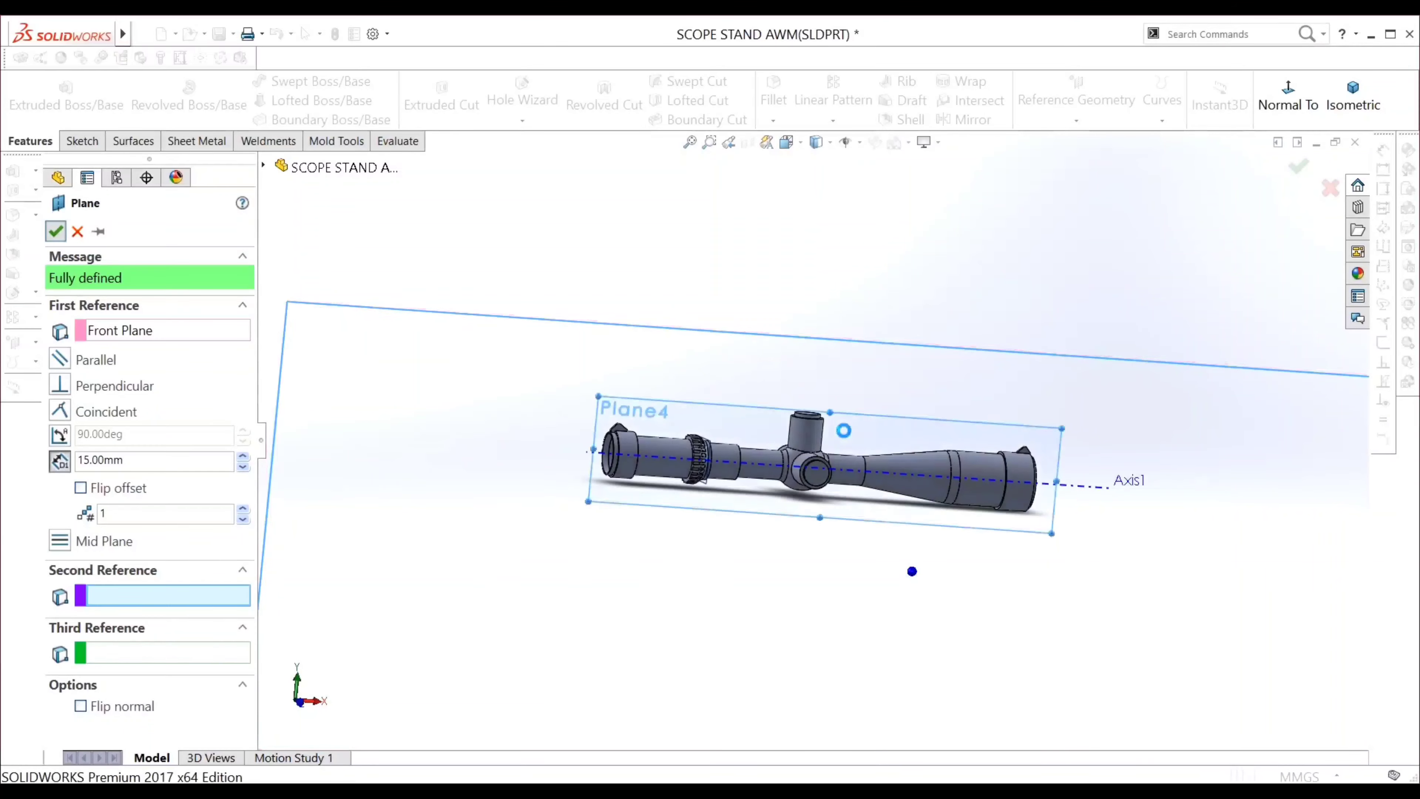
View the new plane Normal To and zoom in on the turret cap
{"action": "scroll", "coordinate": [895, 447], "scroll_direction": "down", "scroll_amount": 5}
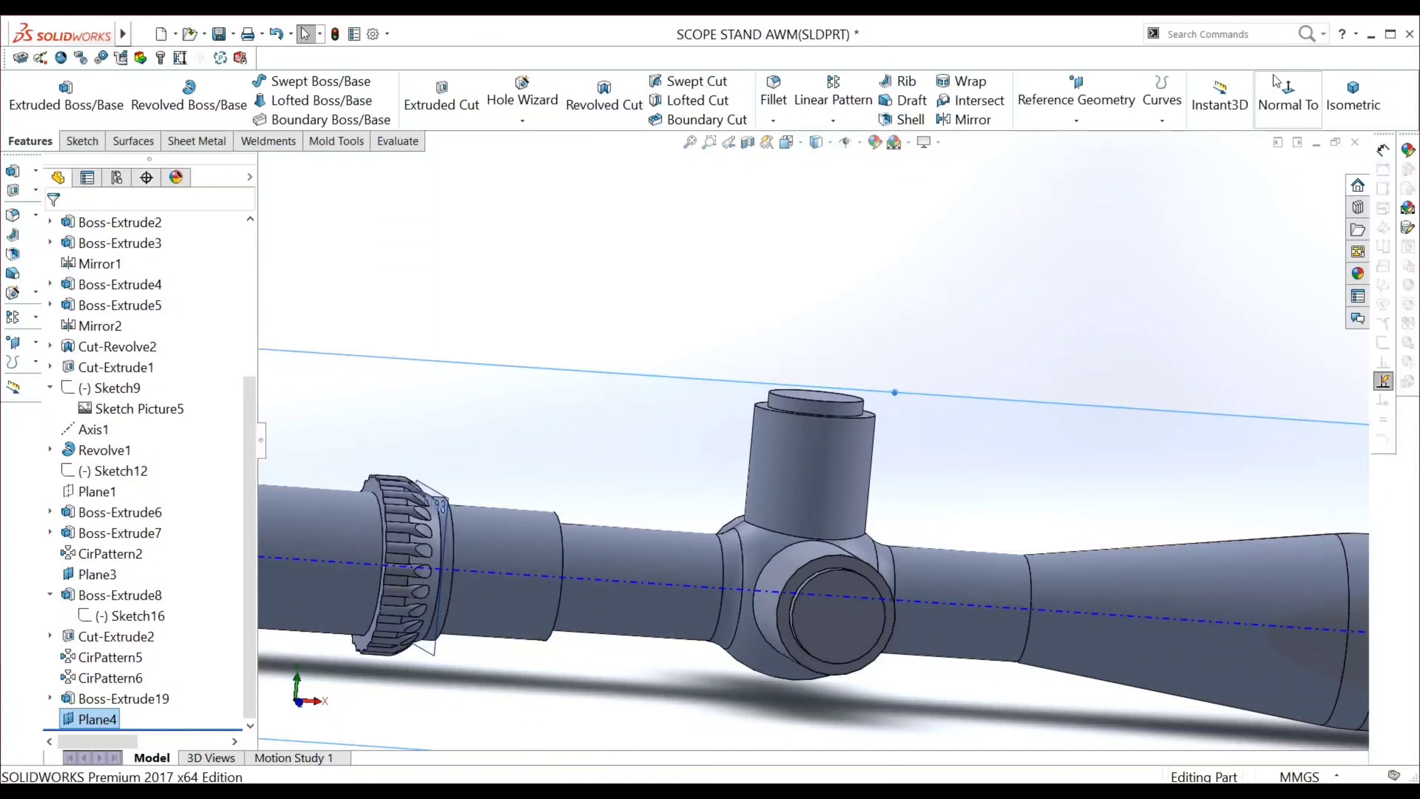
{"action": "left_click", "coordinate": [1281, 89]}
{"action": "scroll", "coordinate": [839, 436], "scroll_direction": "down", "scroll_amount": 2}
{"action": "scroll", "coordinate": [836, 436], "scroll_direction": "down", "scroll_amount": 5}
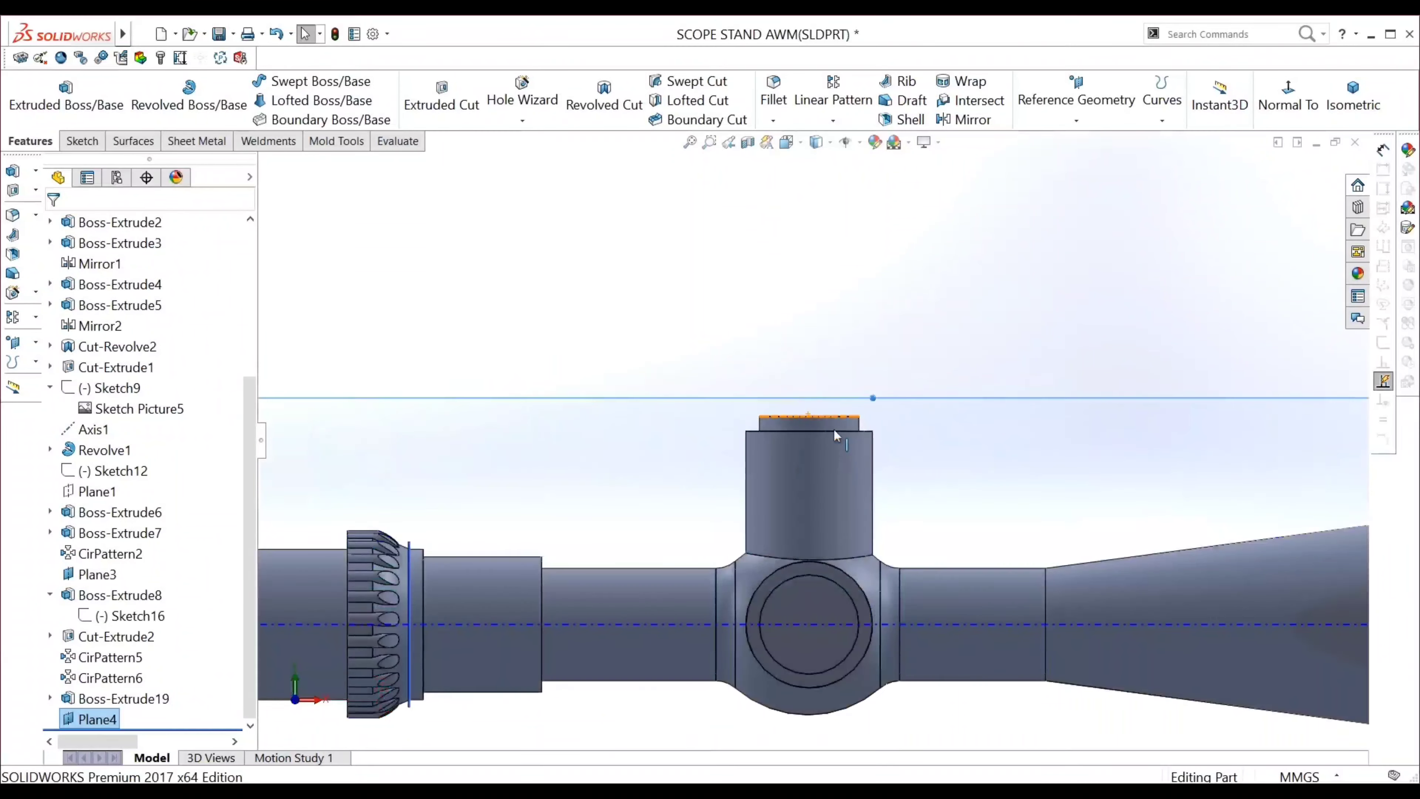
{"action": "scroll", "coordinate": [836, 435], "scroll_direction": "down", "scroll_amount": 2}
{"action": "scroll", "coordinate": [790, 416], "scroll_direction": "down", "scroll_amount": 3}
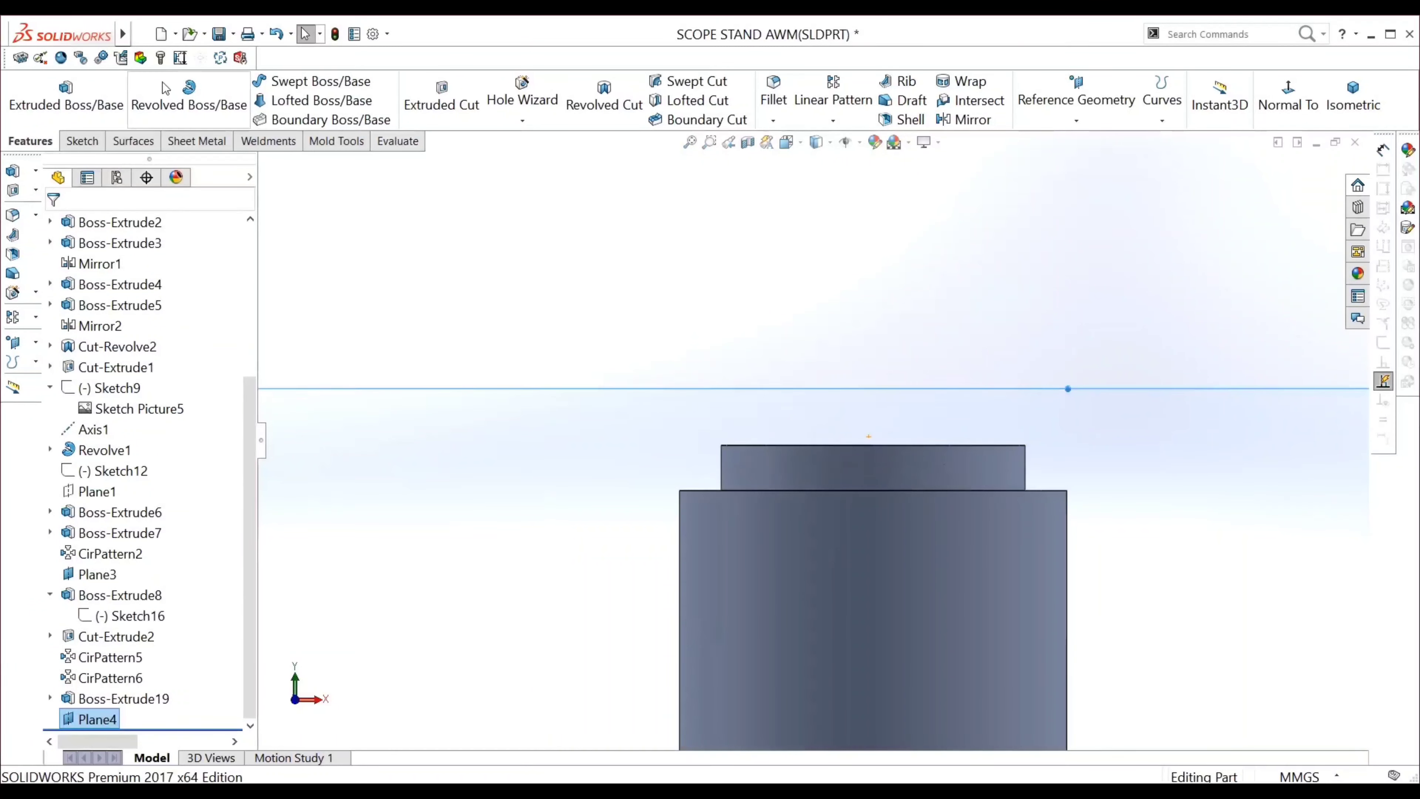
Start a sketch on Plane4 and draw a narrow corner rectangle across the turret cap
{"action": "left_click", "coordinate": [79, 143]}
{"action": "left_click", "coordinate": [174, 81]}
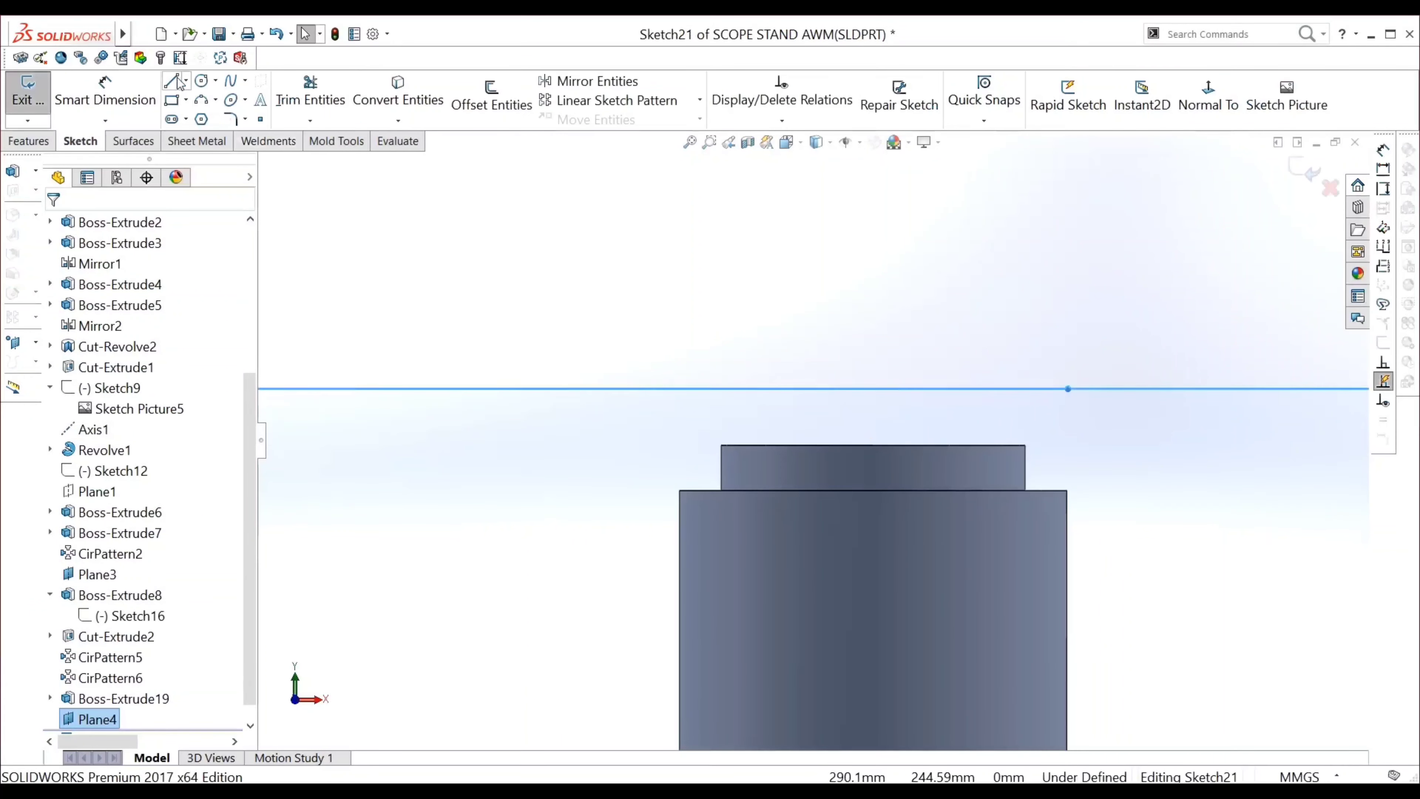
{"action": "key", "text": "r"}
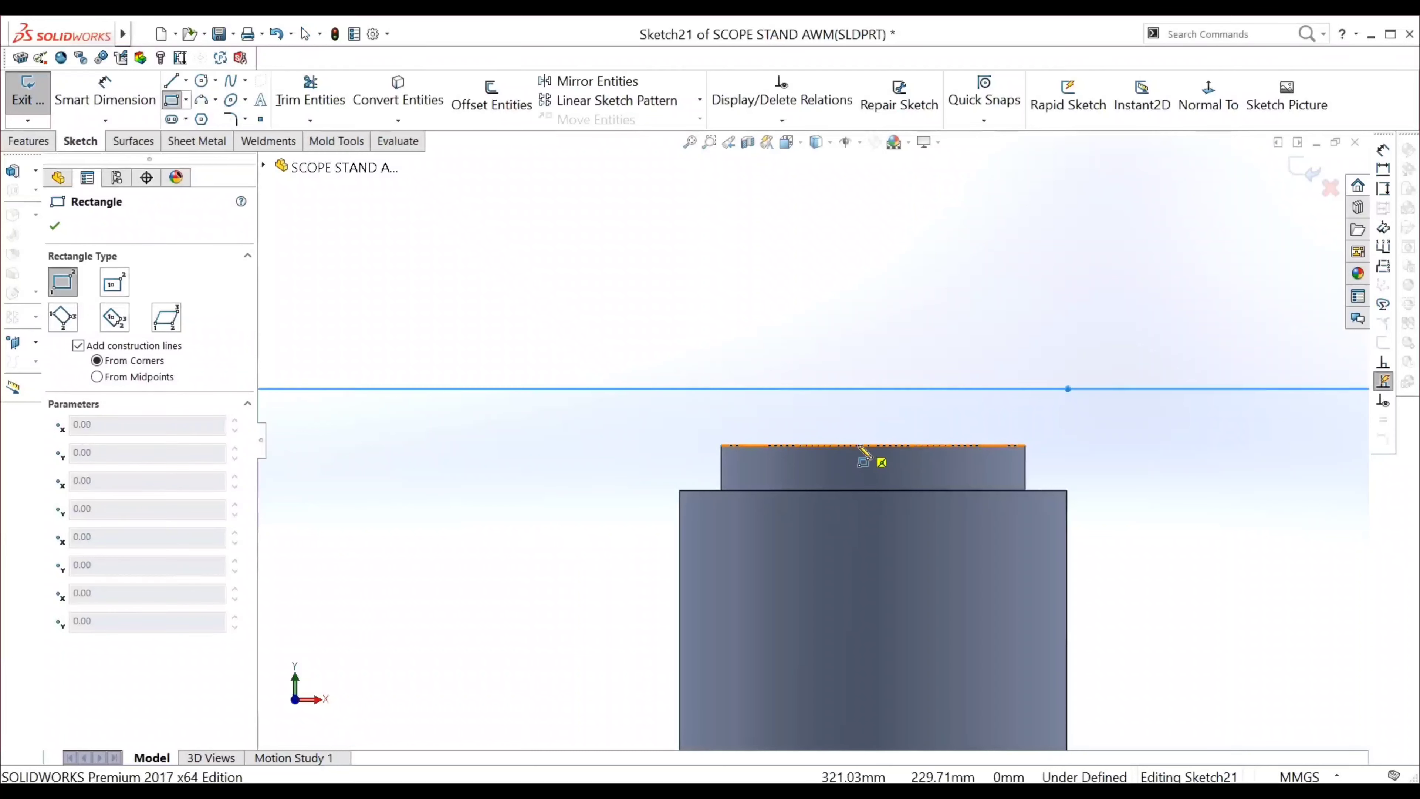
{"action": "left_click", "coordinate": [864, 447]}
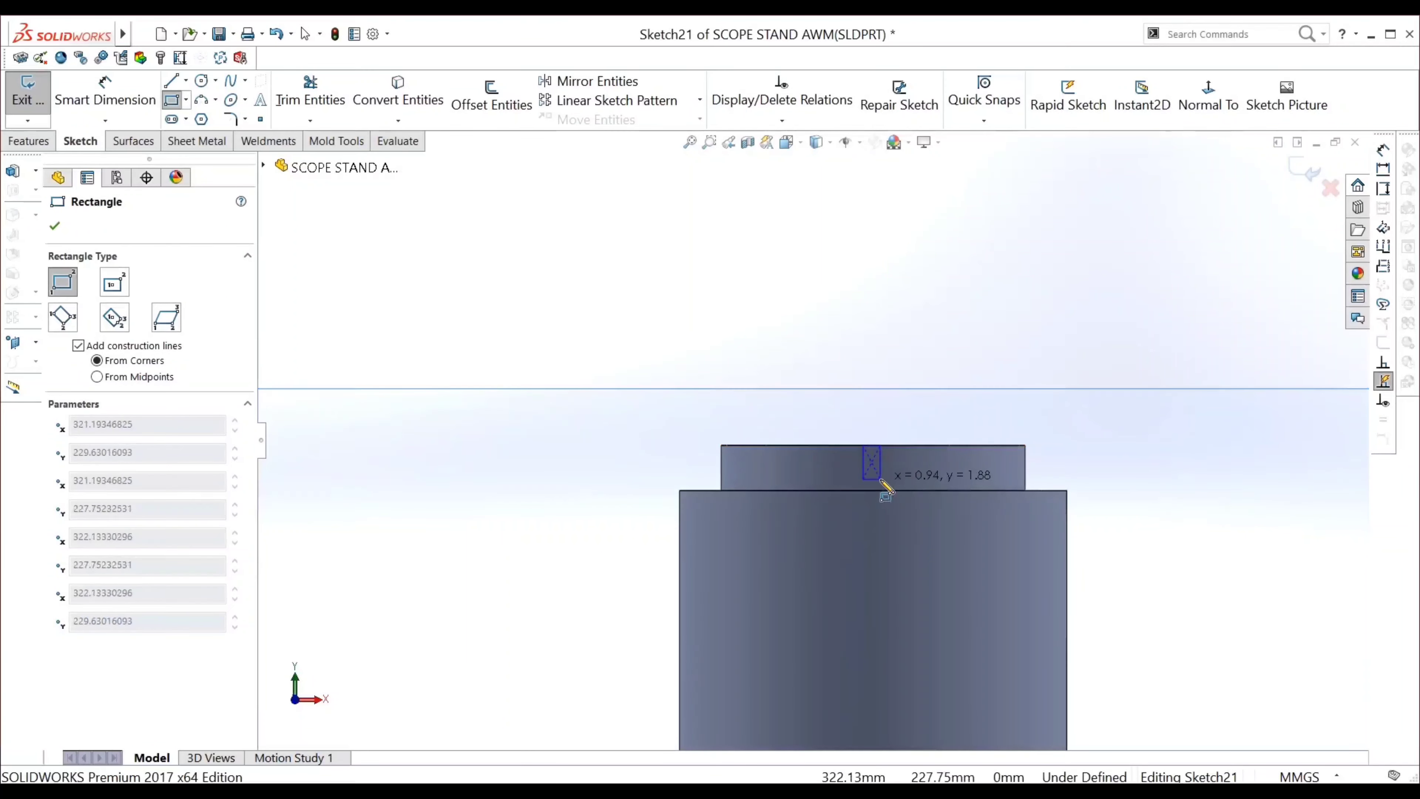
{"action": "left_click", "coordinate": [884, 491]}
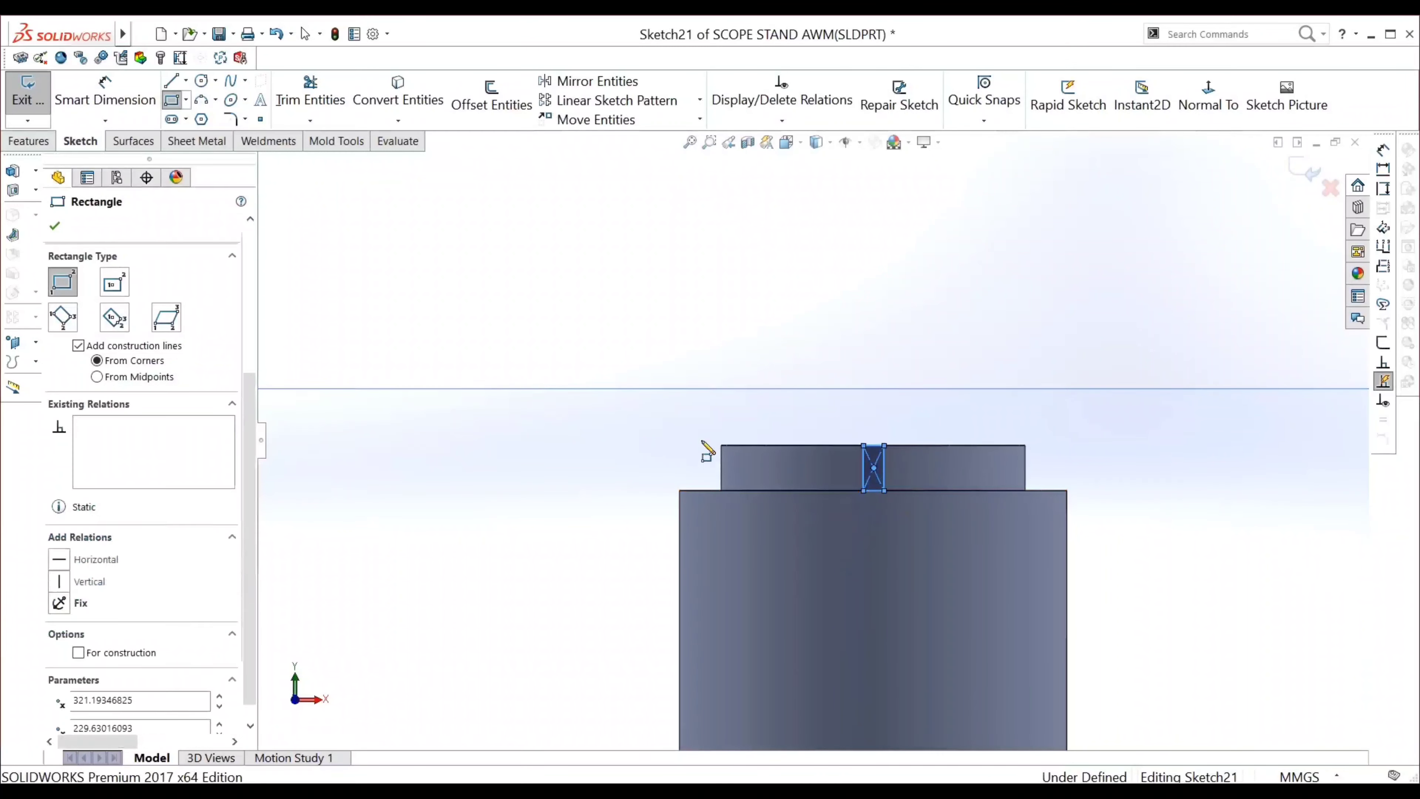
{"action": "key", "text": "Escape"}
{"action": "scroll", "coordinate": [879, 456], "scroll_direction": "down", "scroll_amount": 5}
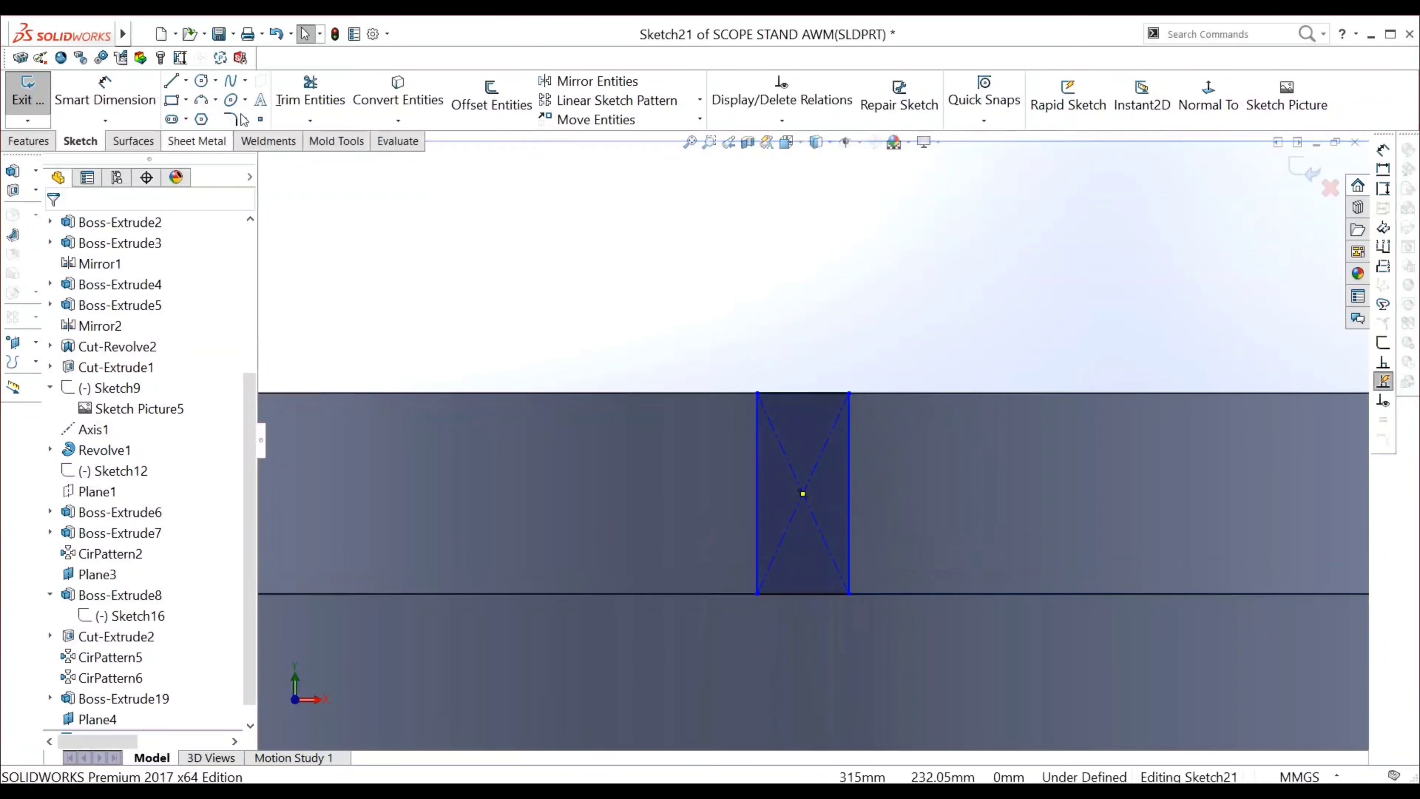
Dimension the rectangle's top edge to 0.5 mm wide
{"action": "key", "text": "d"}
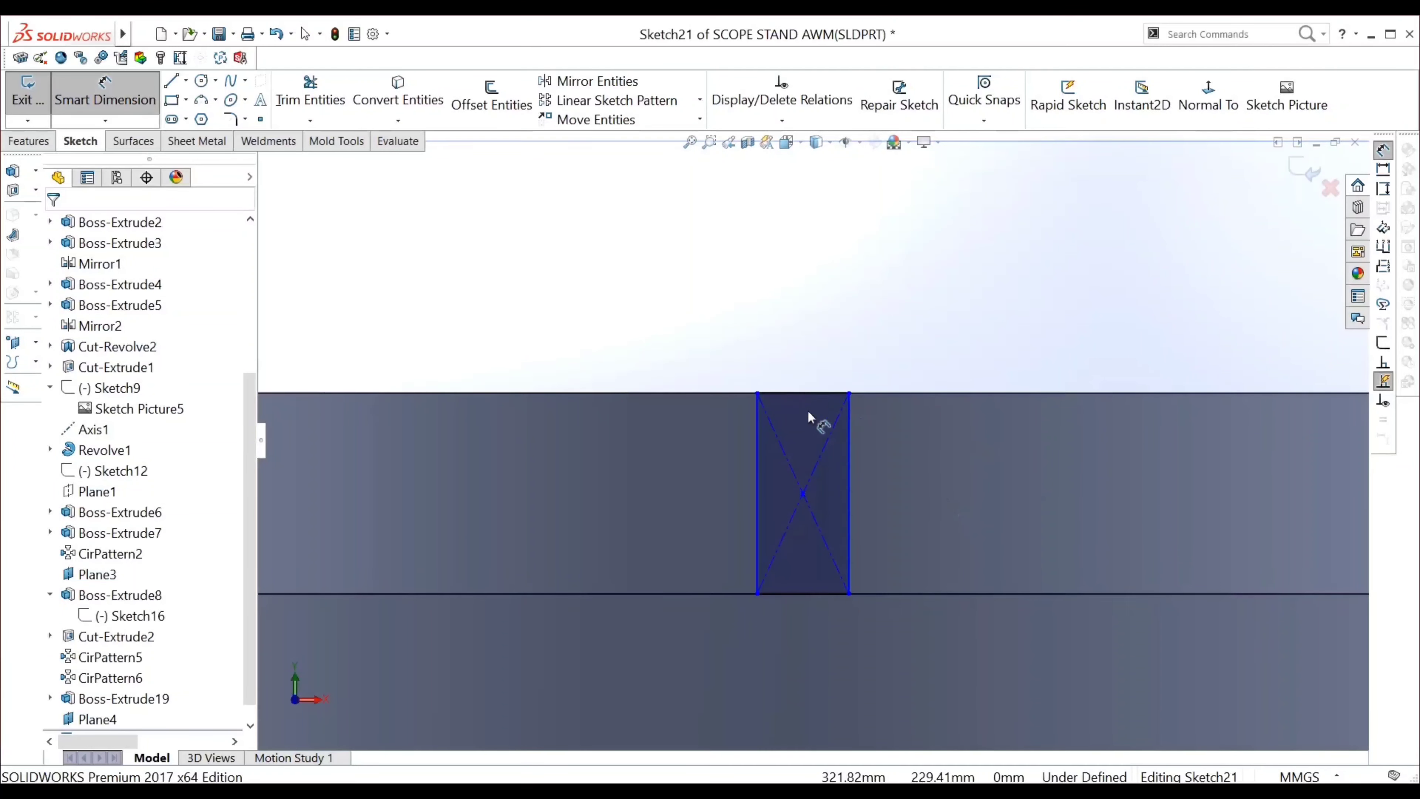
{"action": "left_click", "coordinate": [832, 399]}
{"action": "left_click", "coordinate": [825, 336]}
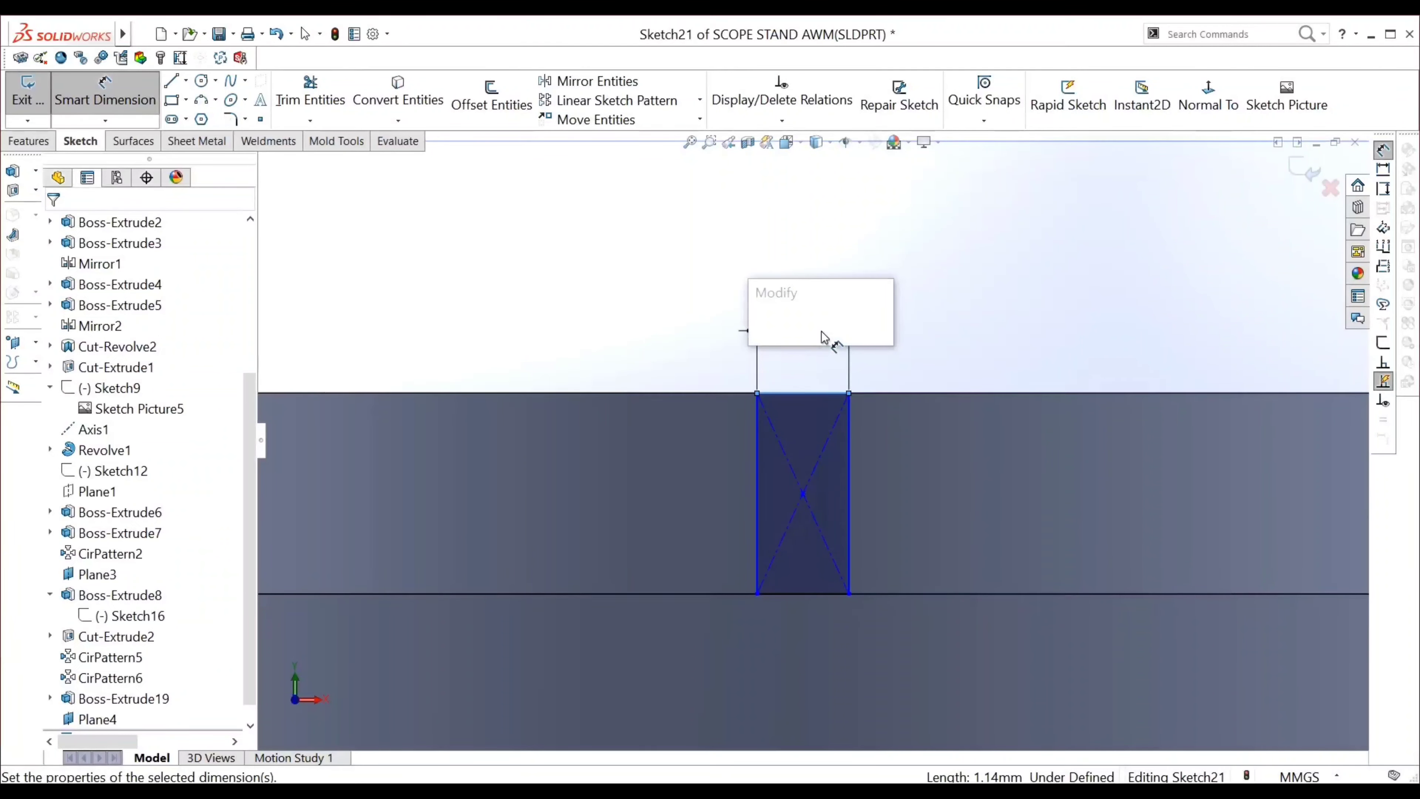
{"action": "type", "text": "0.5"}
{"action": "key", "text": "Return"}
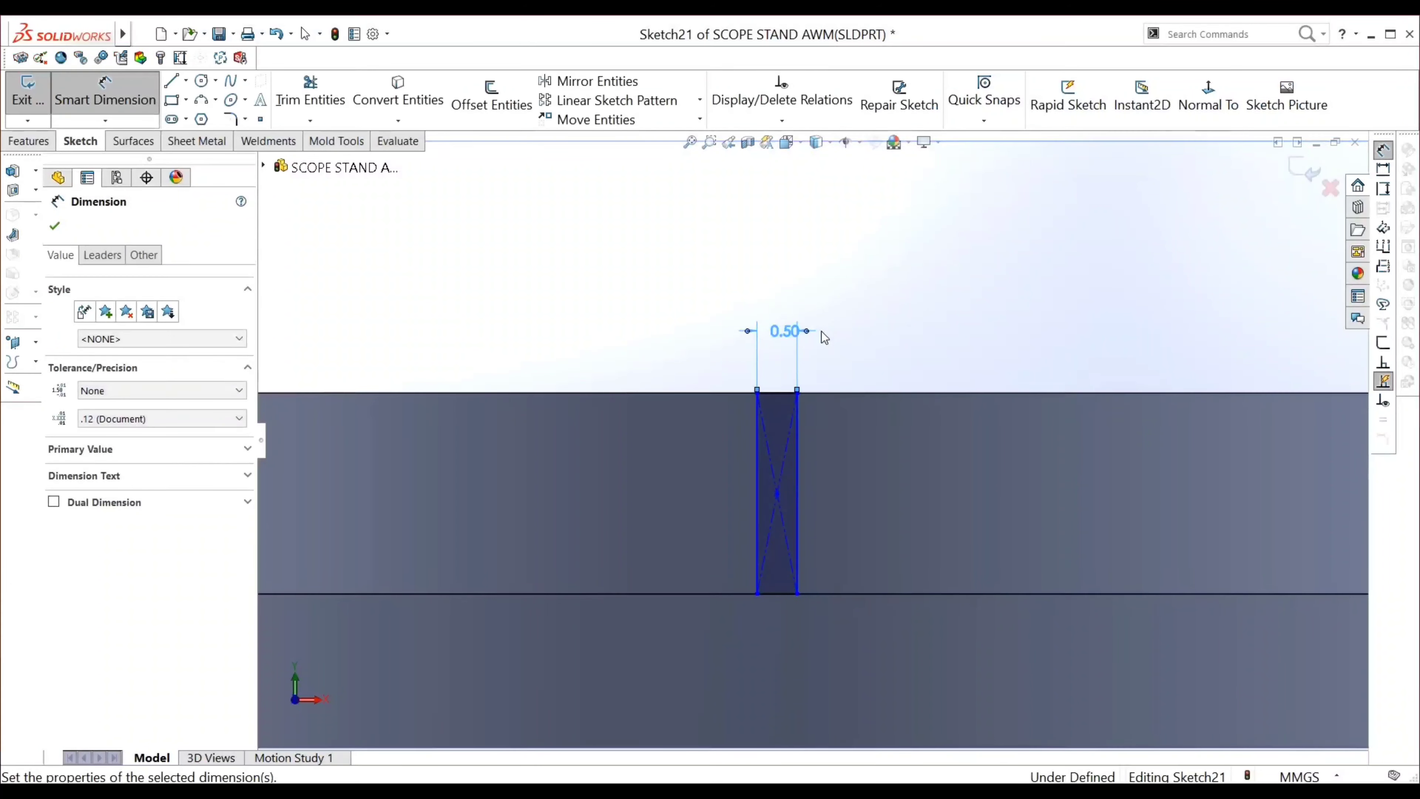
{"action": "scroll", "coordinate": [800, 386], "scroll_direction": "down", "scroll_amount": 3}
{"action": "scroll", "coordinate": [797, 408], "scroll_direction": "down", "scroll_amount": 2}
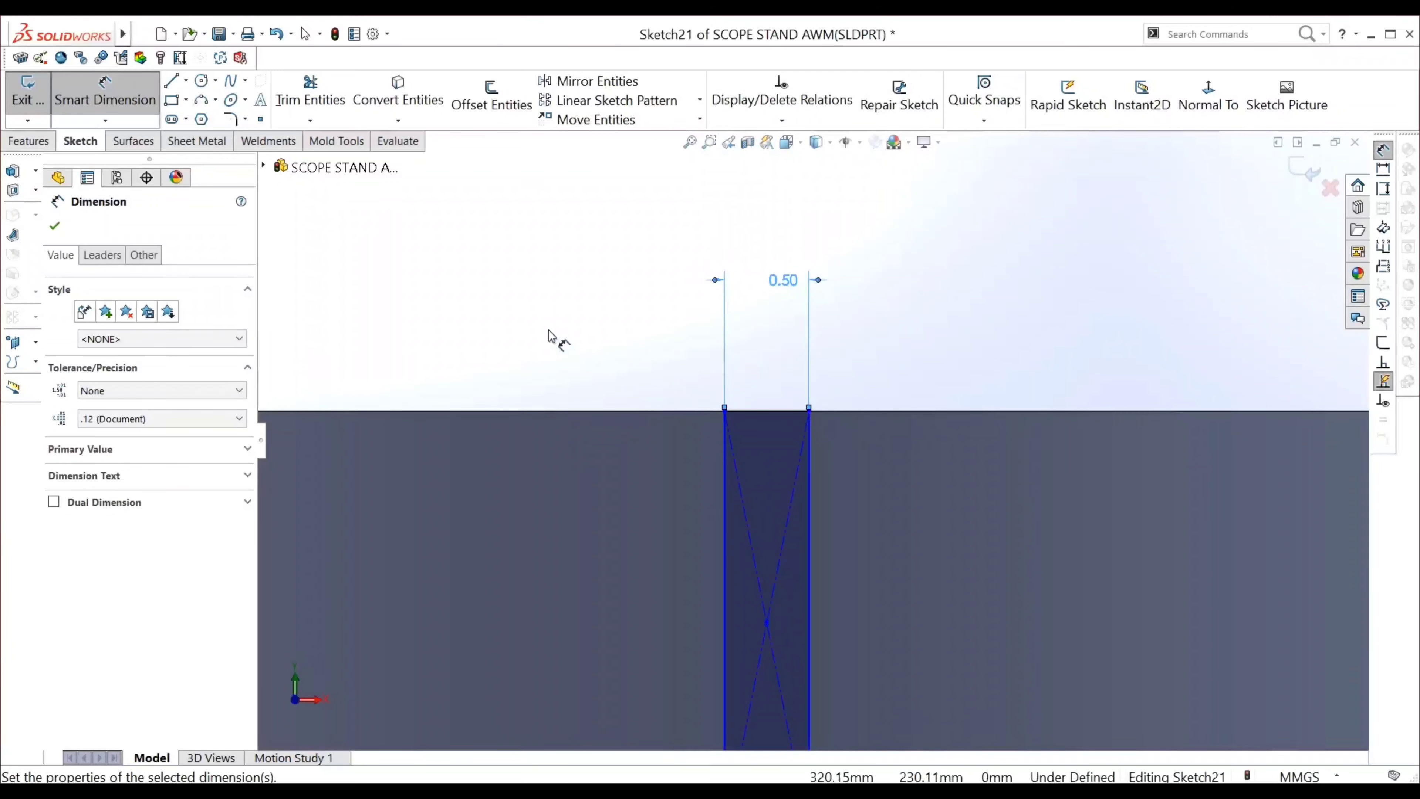
{"action": "key", "text": "Escape"}
Review the properties of the rectangle's top and right edges
{"action": "left_click", "coordinate": [776, 412]}
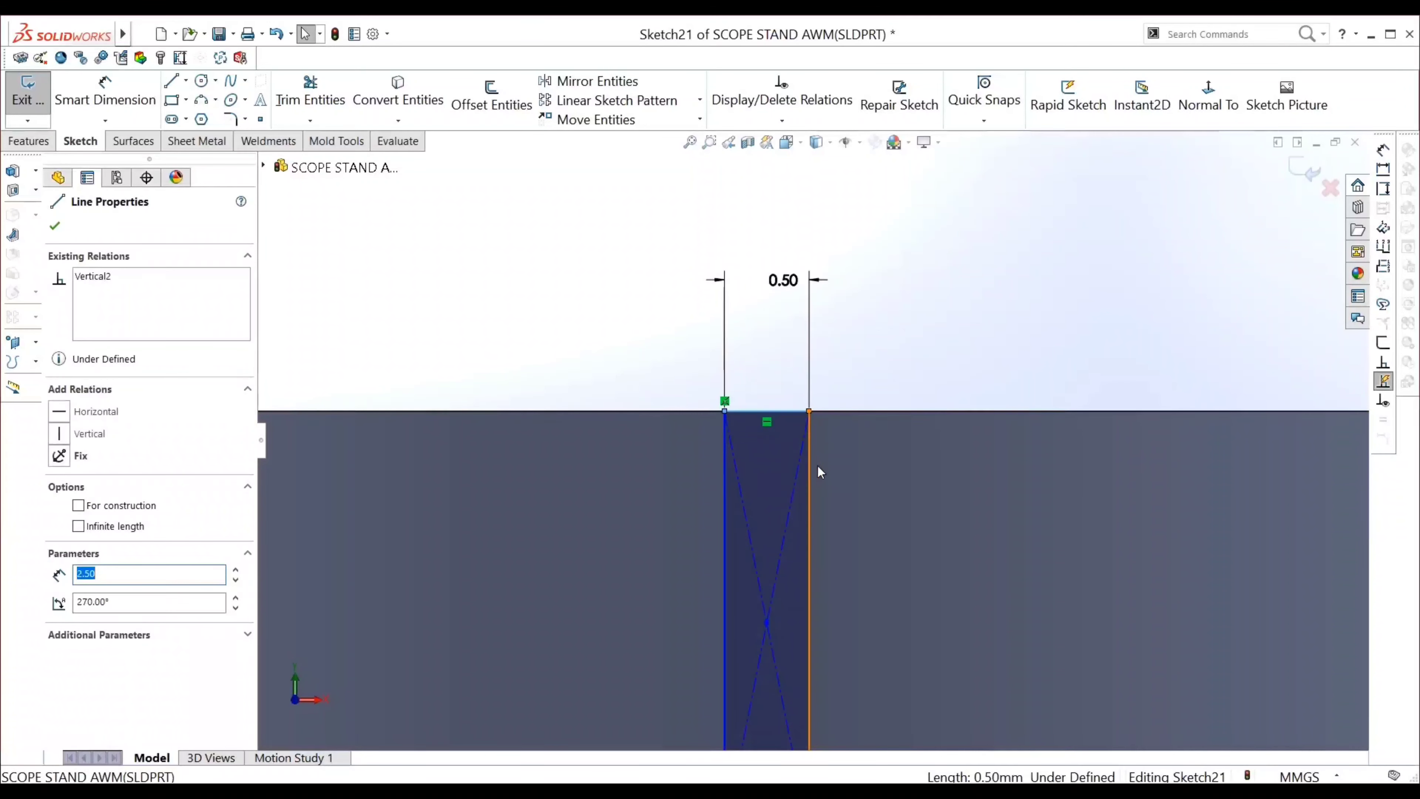
{"action": "scroll", "coordinate": [819, 472], "scroll_direction": "down", "scroll_amount": 2}
{"action": "left_click", "coordinate": [844, 469]}
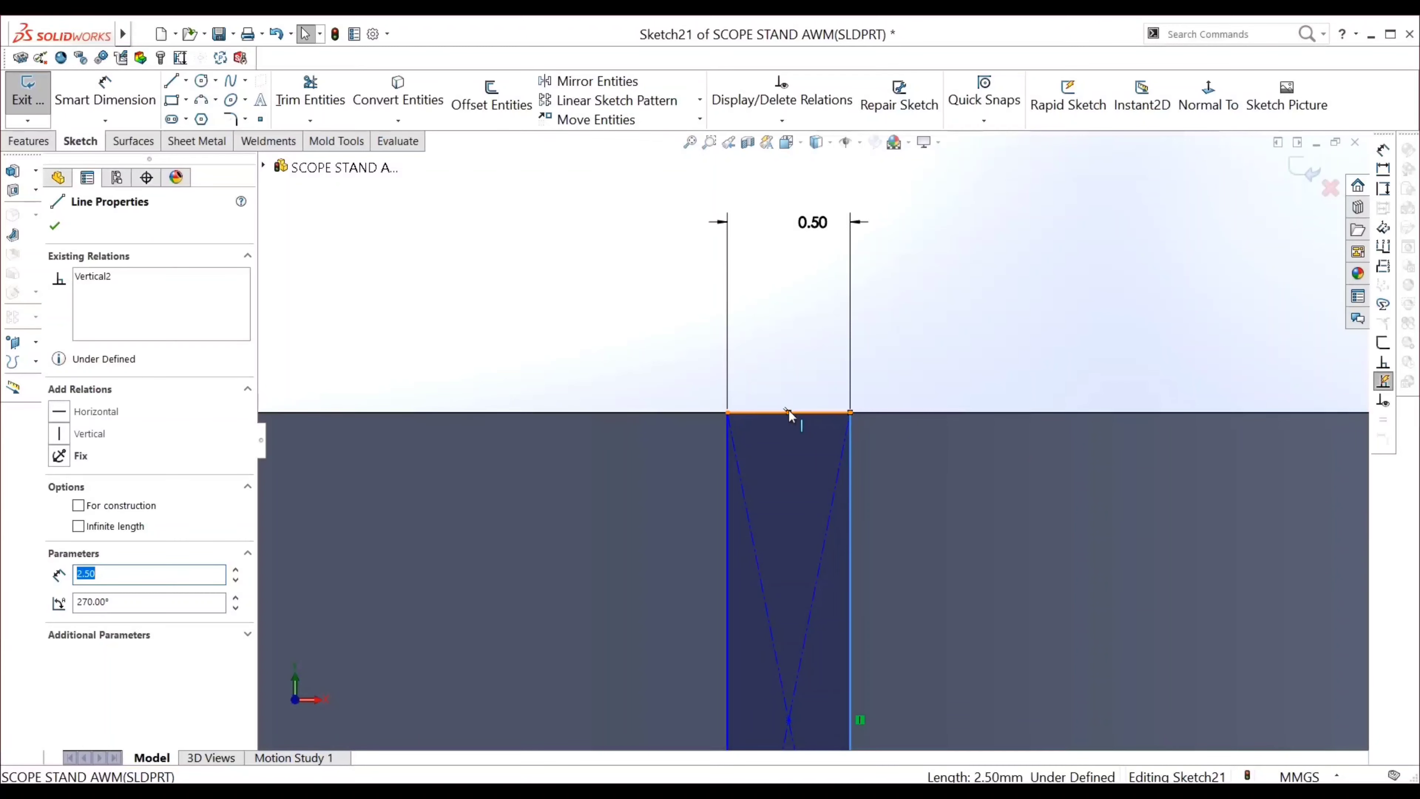
{"action": "scroll", "coordinate": [865, 497], "scroll_direction": "up", "scroll_amount": 5}
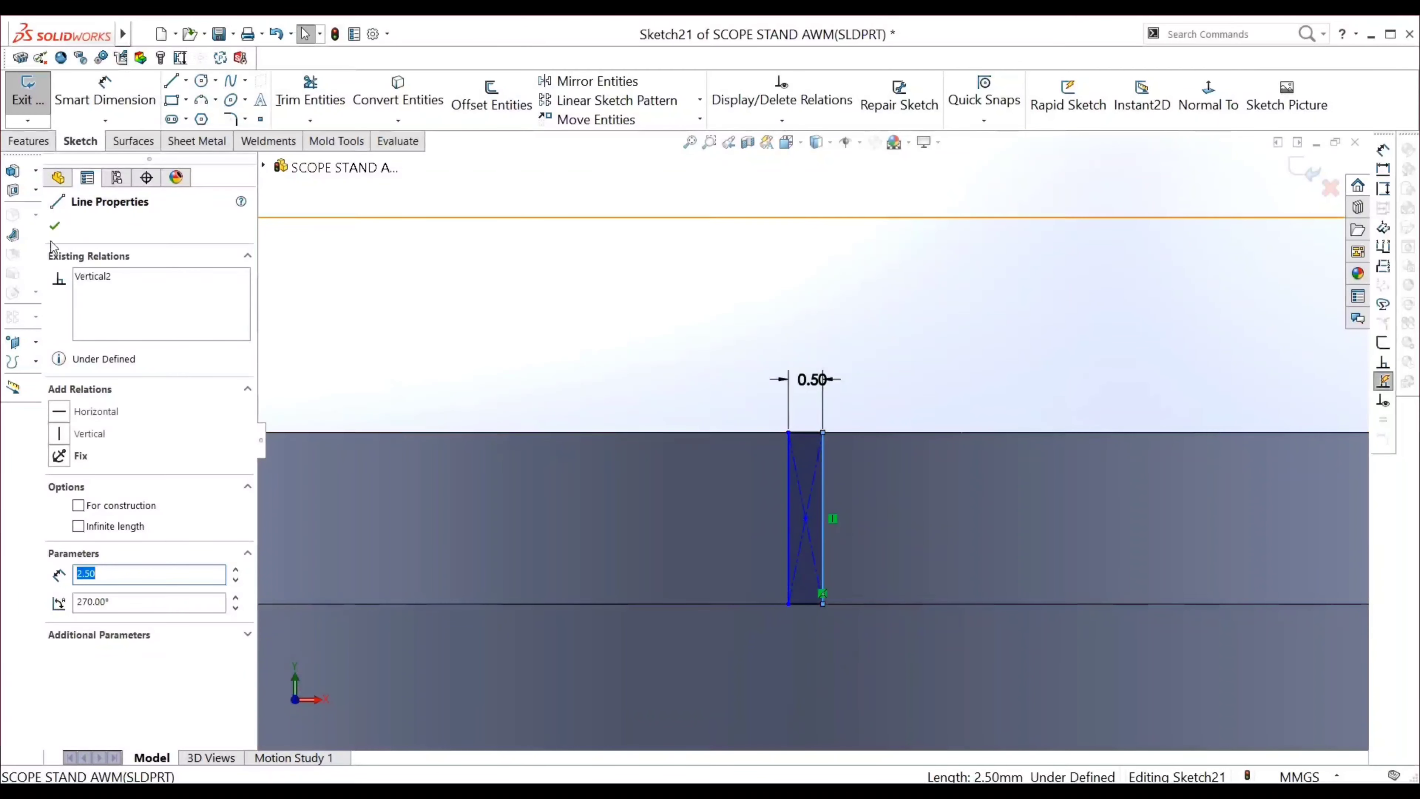
{"action": "left_click", "coordinate": [55, 228]}
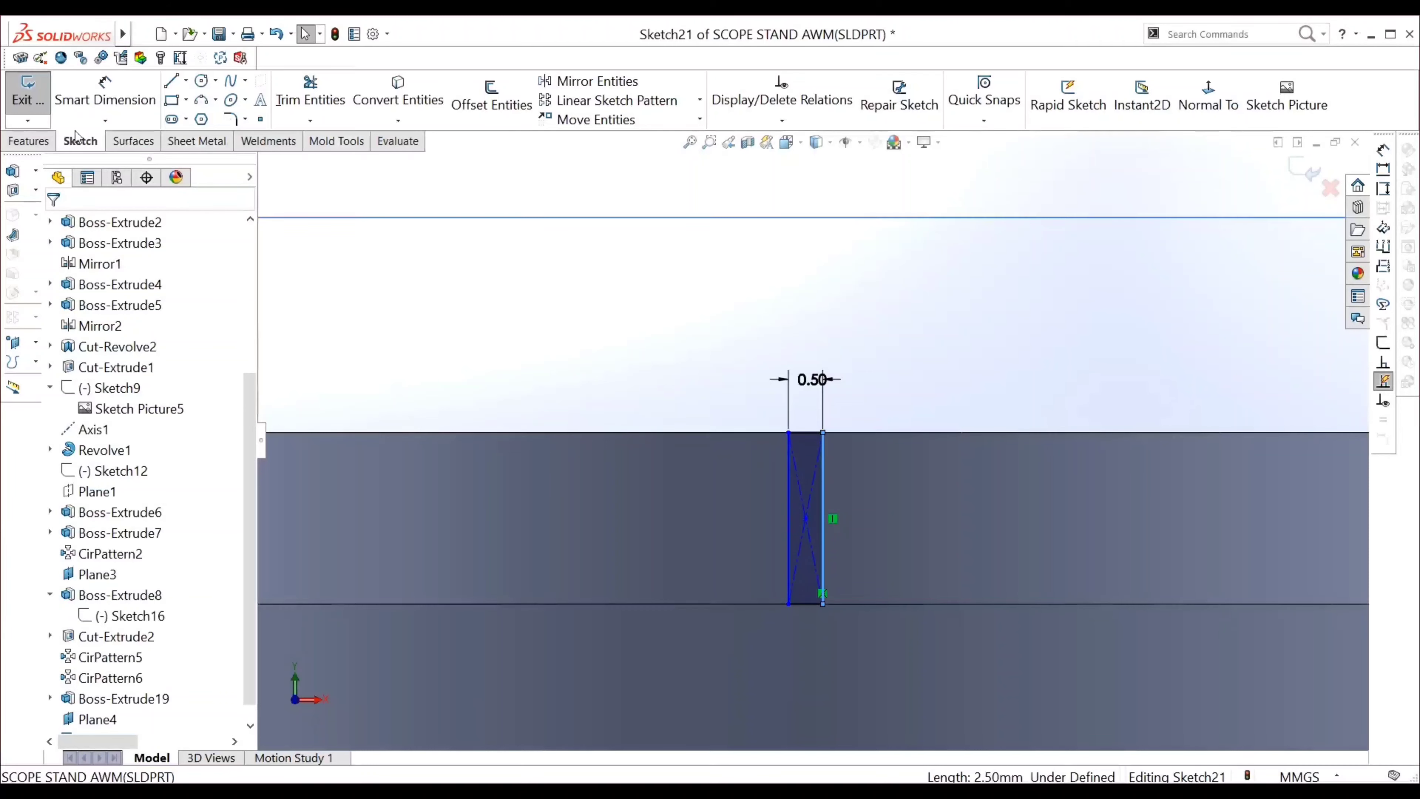
{"action": "left_click", "coordinate": [35, 143]}
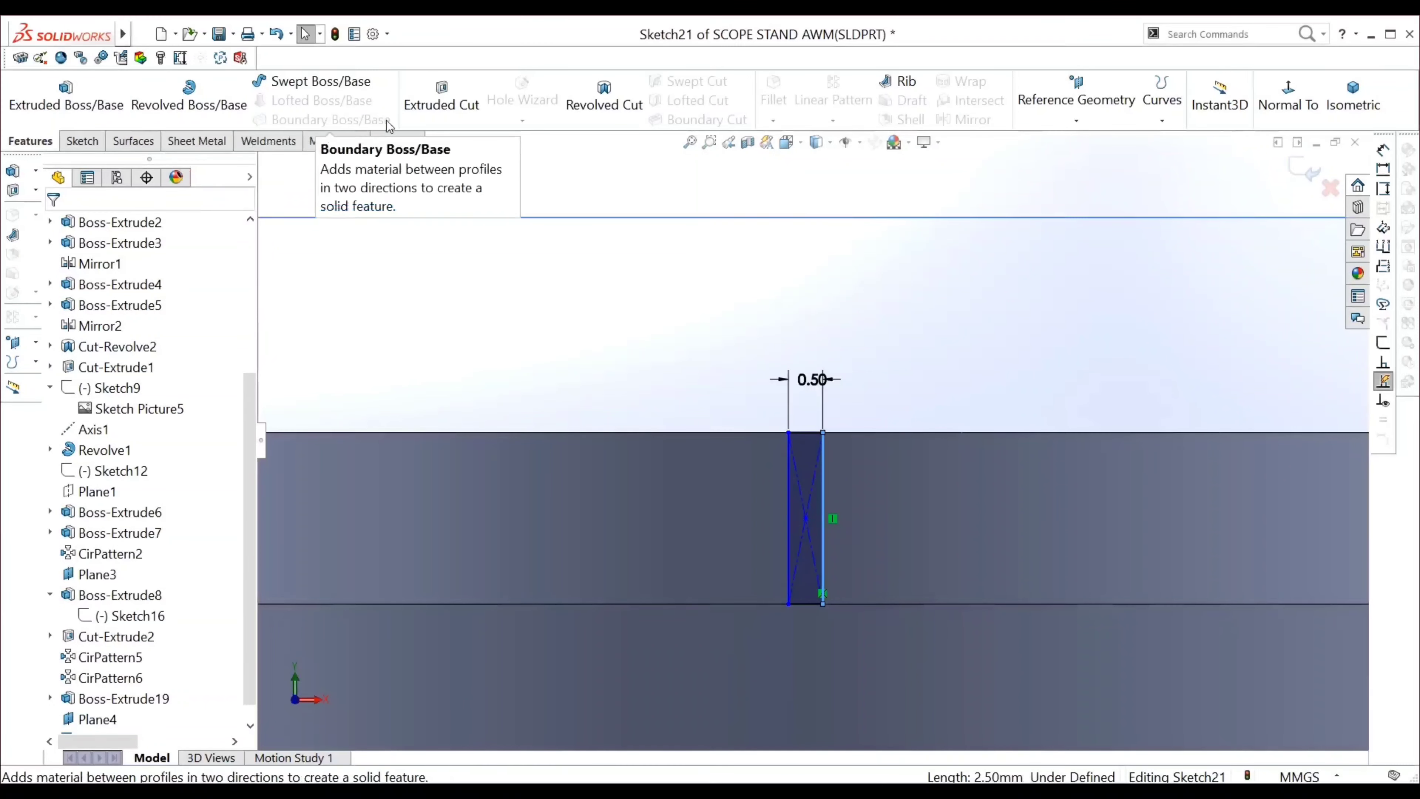
Preview an Extruded Cut offset from the cap's side face, then cancel it
{"action": "left_click", "coordinate": [446, 115]}
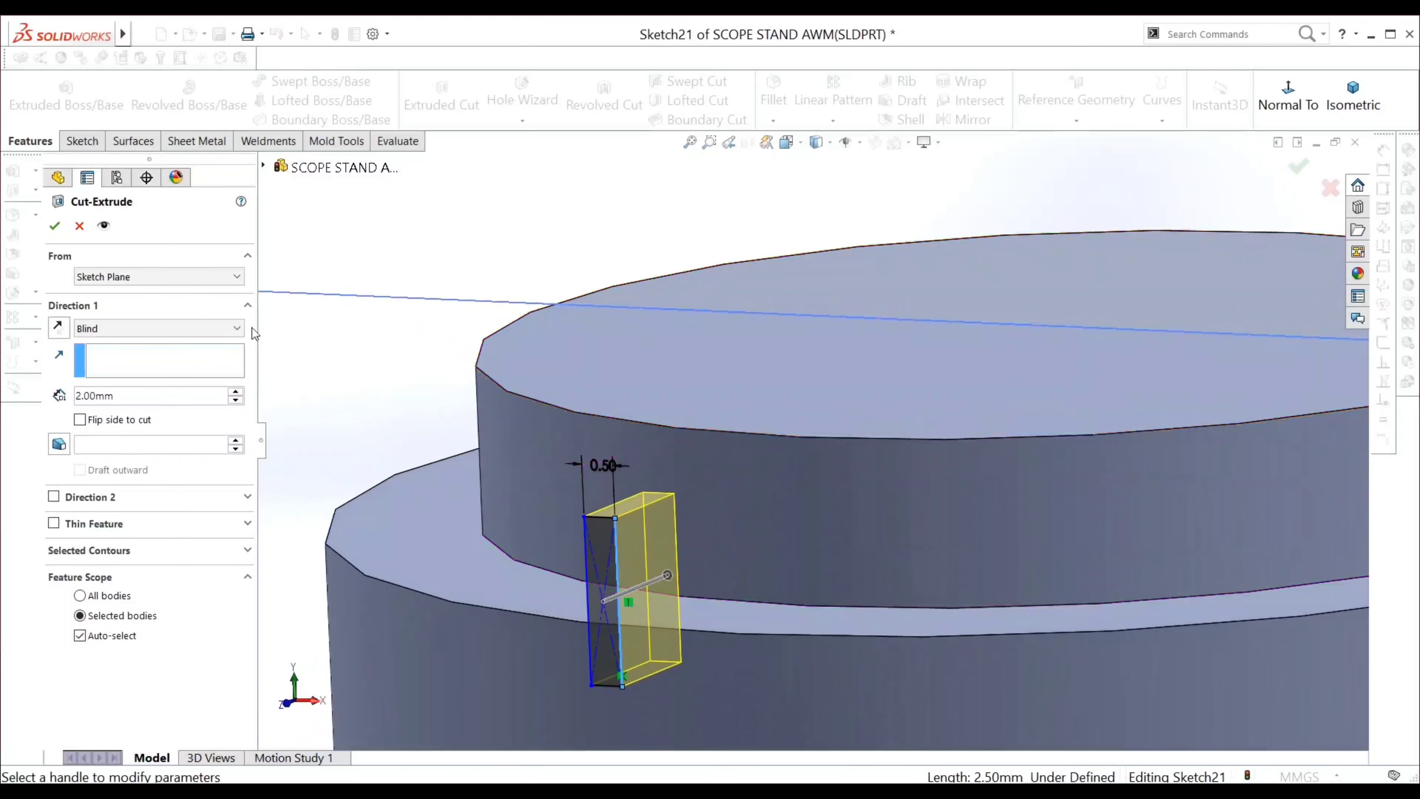
{"action": "left_click", "coordinate": [229, 329]}
{"action": "left_click", "coordinate": [223, 421]}
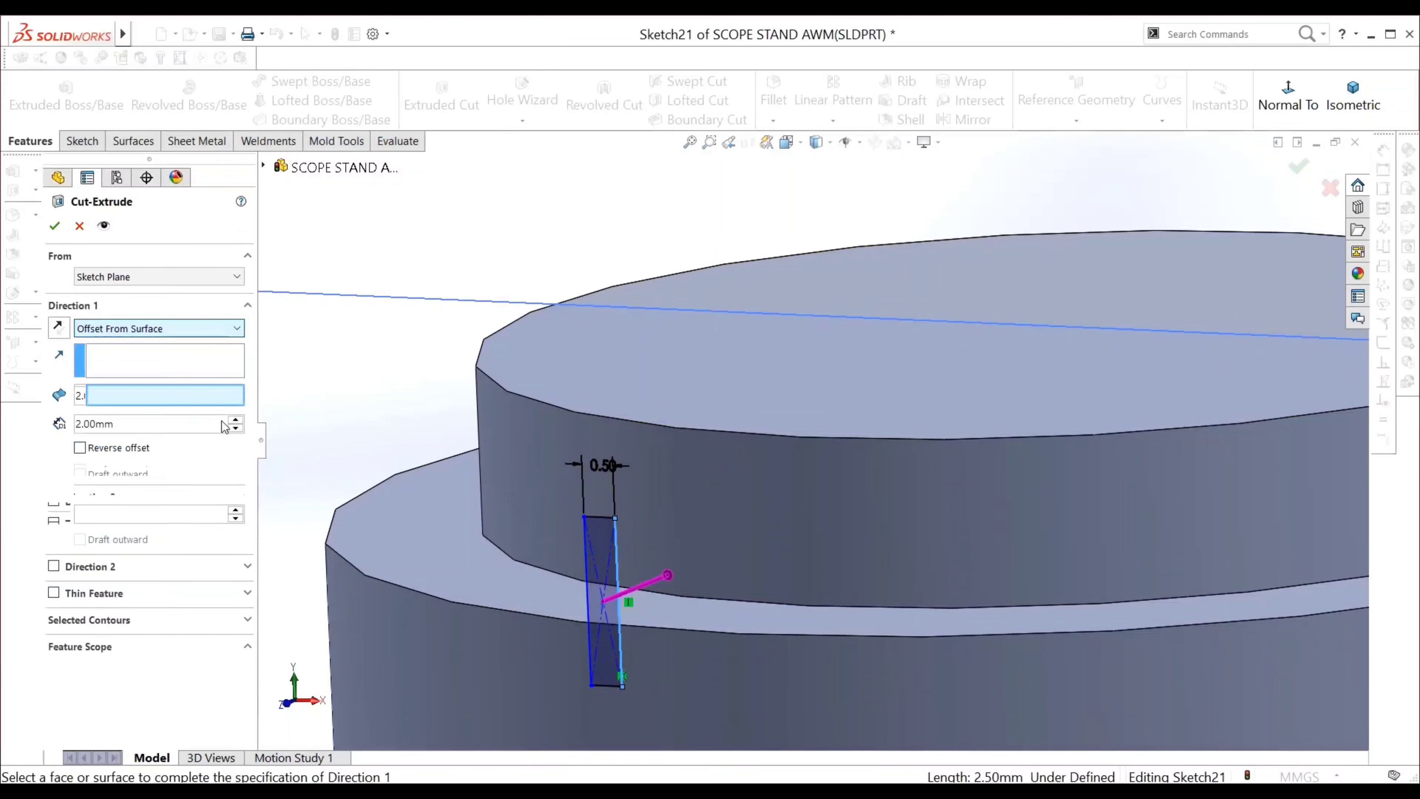
{"action": "left_click", "coordinate": [916, 500]}
{"action": "middle_click_drag", "start_coordinate": [385, 518], "coordinate": [264, 506]}
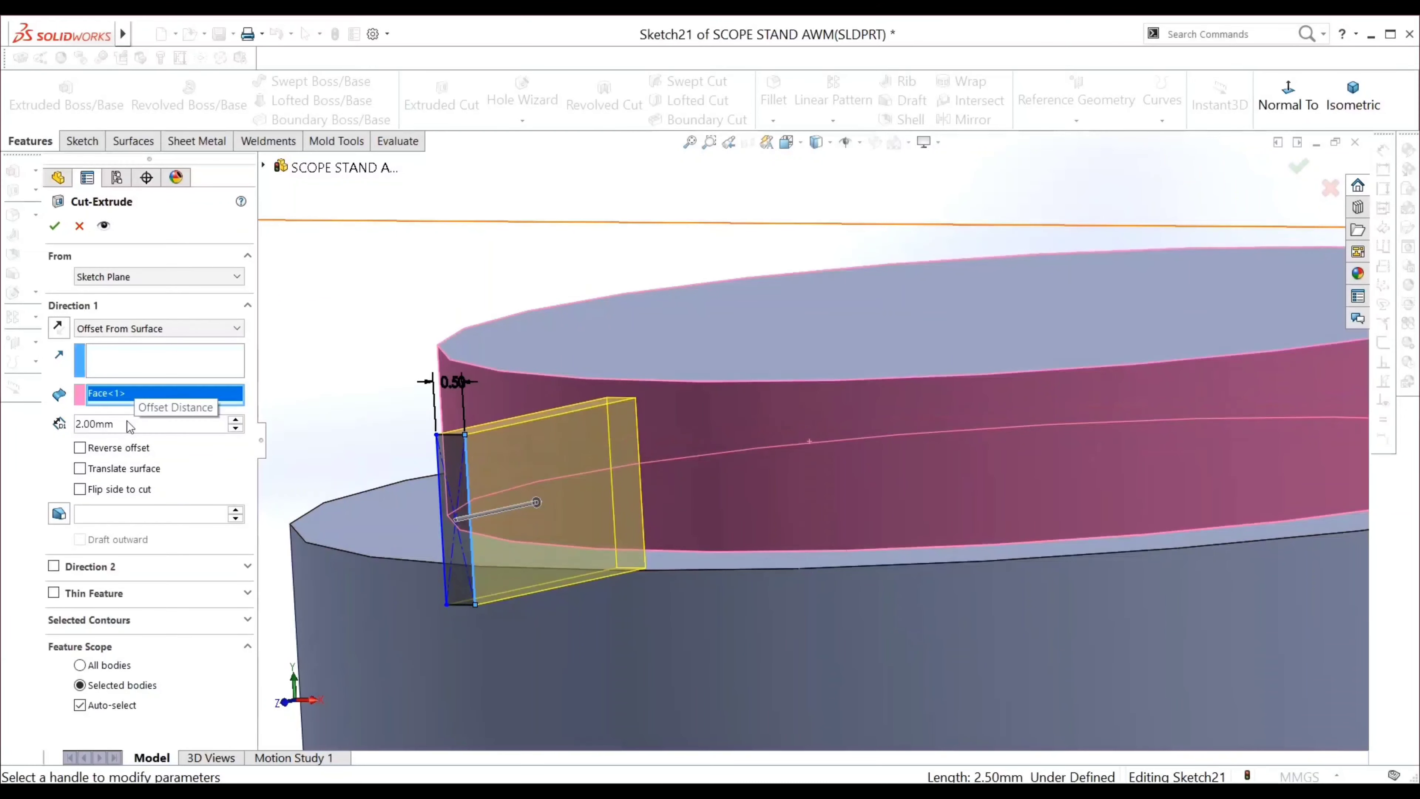
{"action": "middle_click_drag", "start_coordinate": [301, 470], "coordinate": [346, 465]}
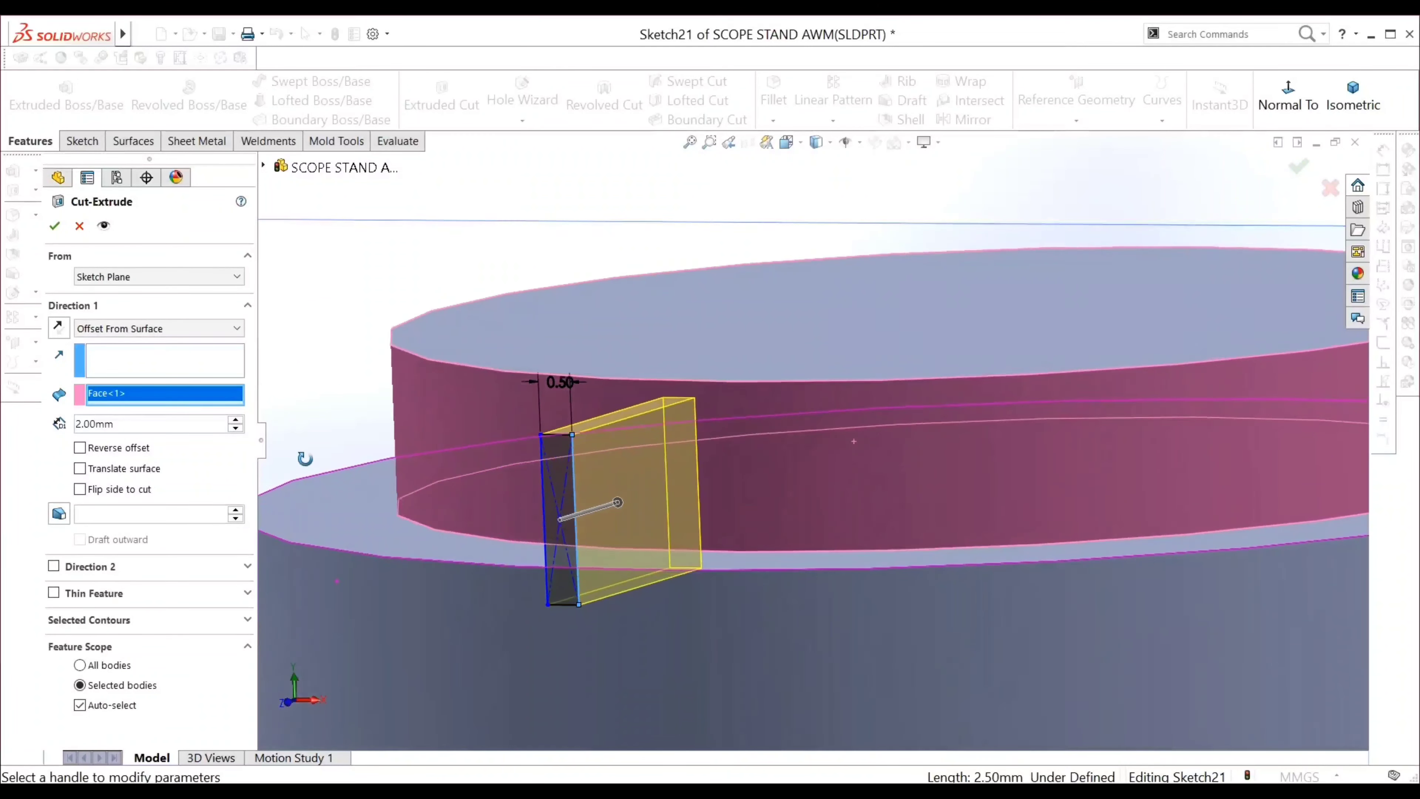
{"action": "left_click", "coordinate": [80, 226]}
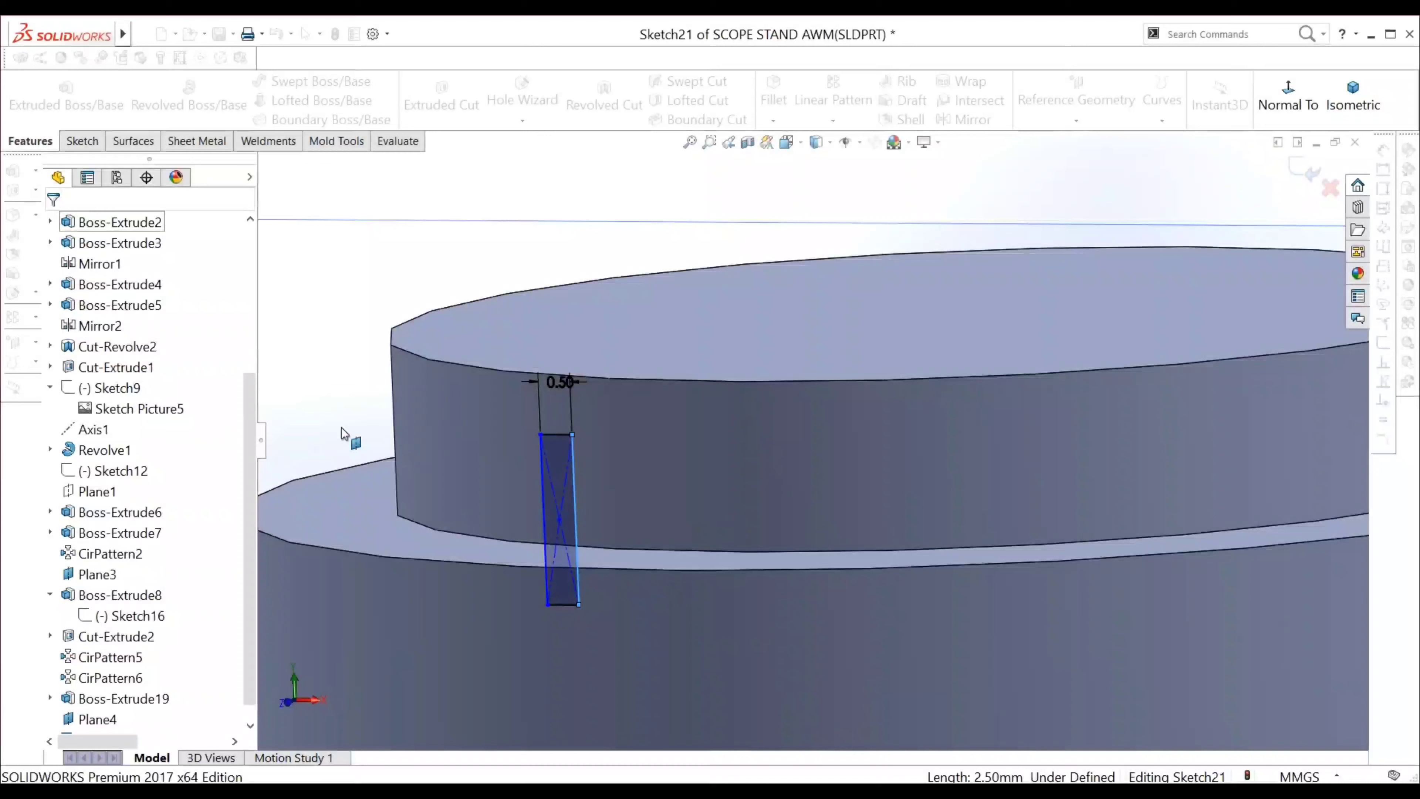
Delete the Midpoint relation from the rectangle's bottom line
{"action": "left_click", "coordinate": [564, 606]}
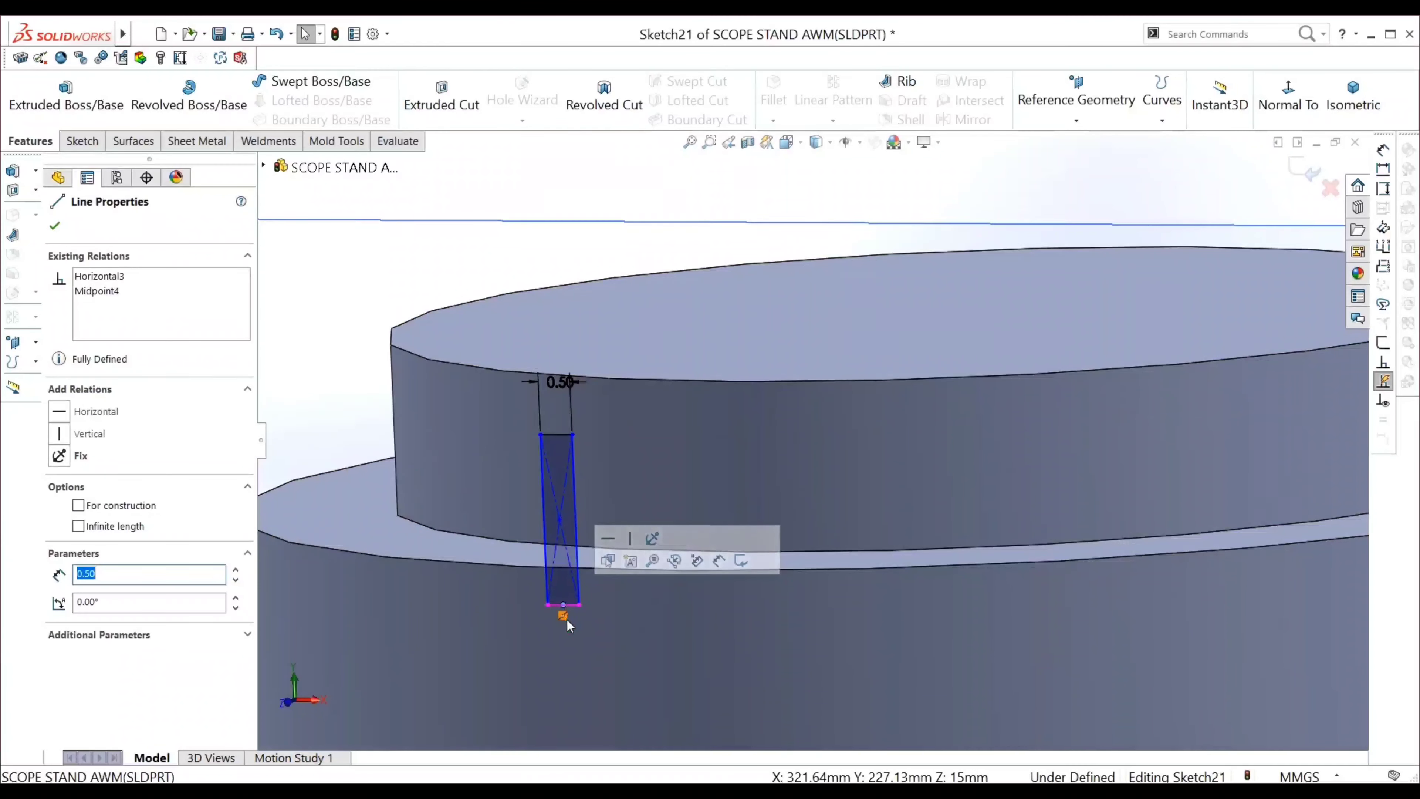
{"action": "left_click", "coordinate": [563, 617]}
{"action": "key", "text": "Delete"}
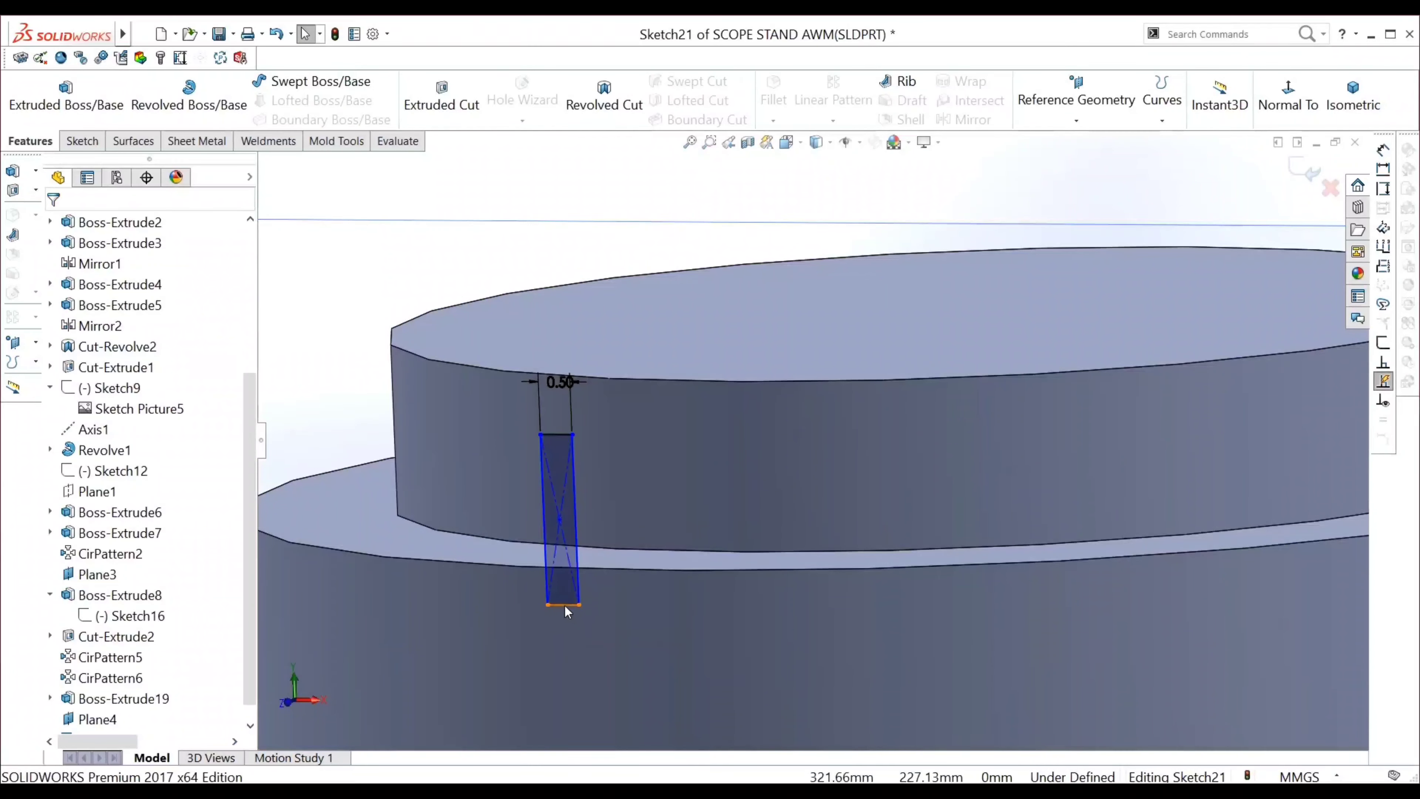
{"action": "left_click", "coordinate": [565, 604]}
{"action": "left_click", "coordinate": [565, 605]}
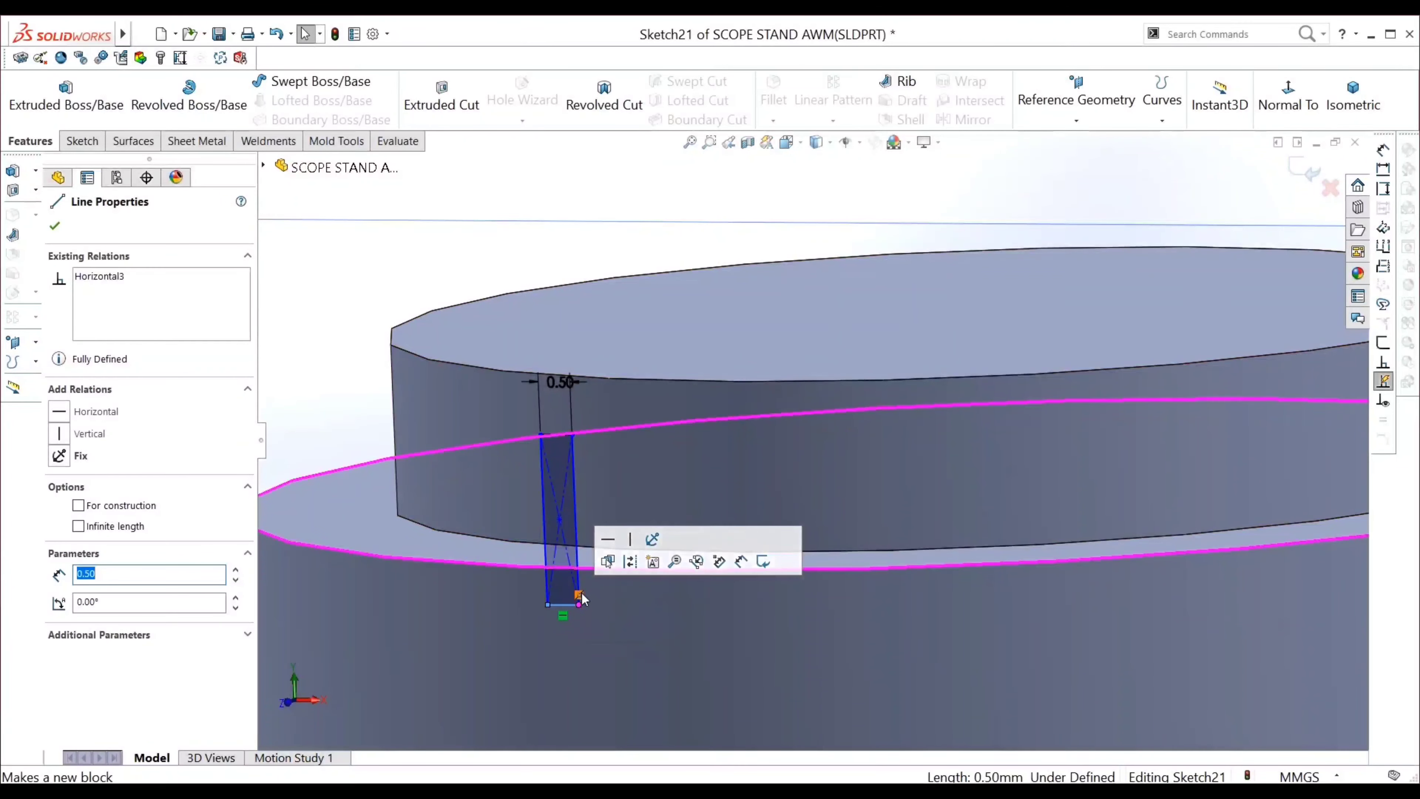
{"action": "key", "text": "Escape"}
{"action": "left_click_drag", "start_coordinate": [564, 608], "coordinate": [567, 574]}
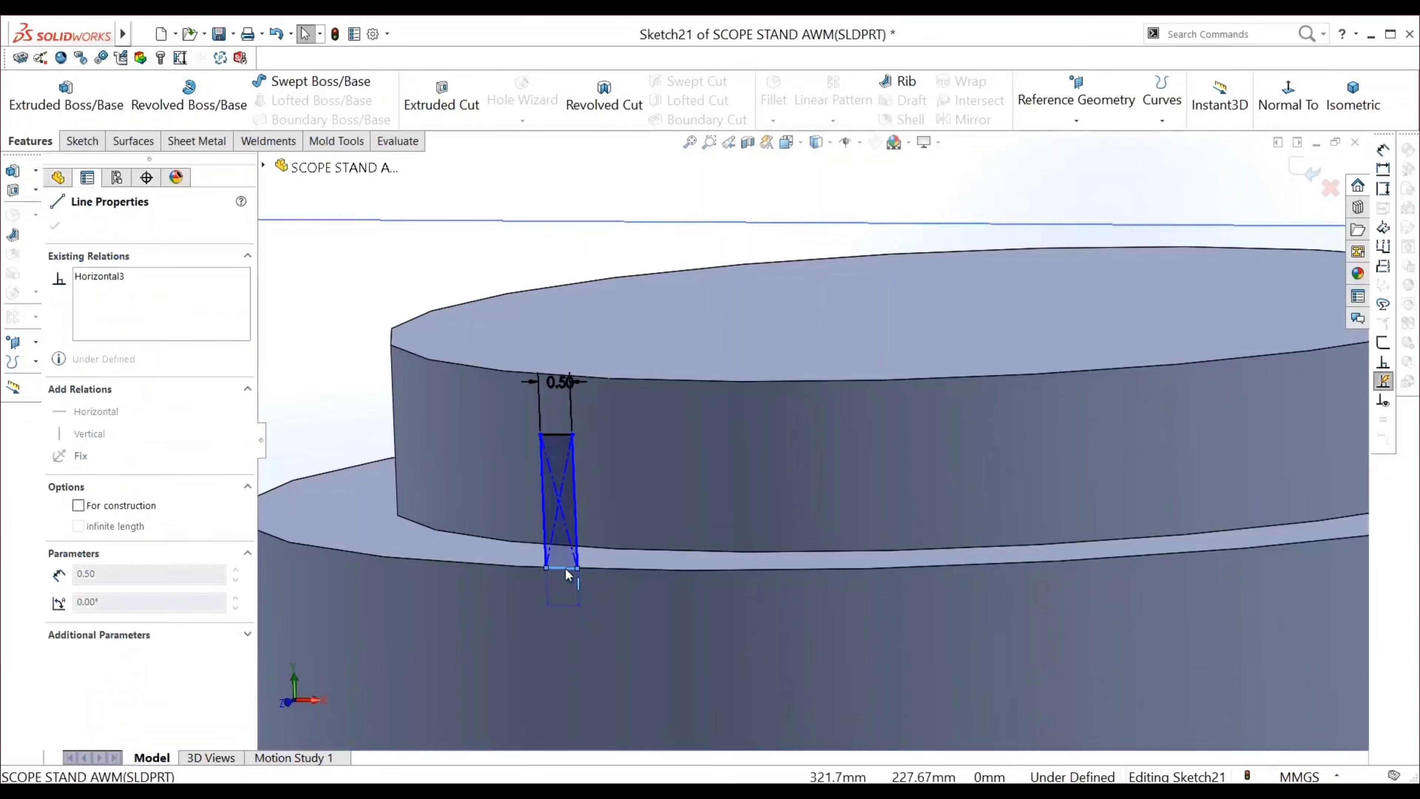
Drag the rectangle's bottom line down to the cap's bottom edge
{"action": "key", "text": "ctrl+8"}
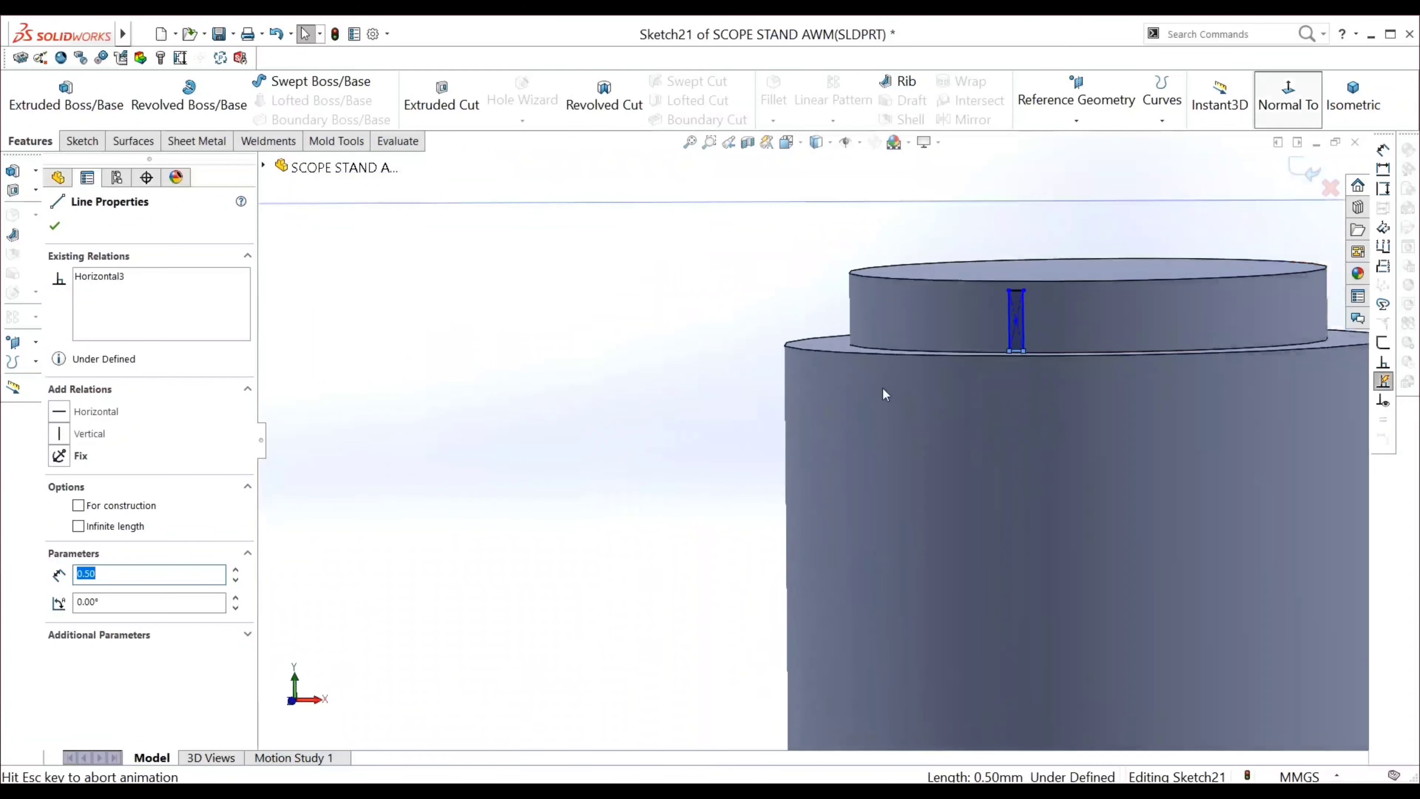
{"action": "scroll", "coordinate": [885, 291], "scroll_direction": "down", "scroll_amount": 2}
{"action": "scroll", "coordinate": [883, 375], "scroll_direction": "down", "scroll_amount": 3}
{"action": "scroll", "coordinate": [887, 375], "scroll_direction": "down", "scroll_amount": 3}
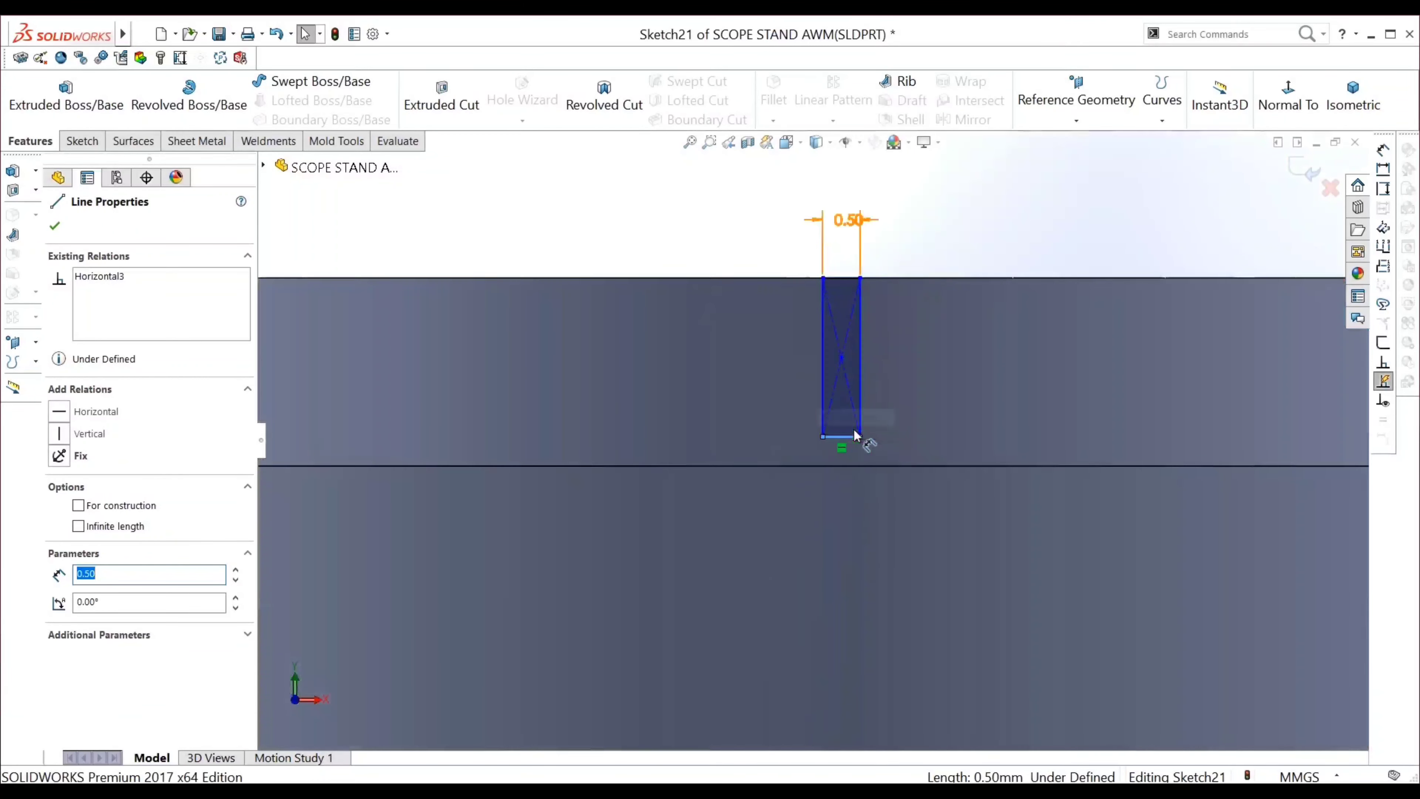
{"action": "scroll", "coordinate": [856, 436], "scroll_direction": "down", "scroll_amount": 3}
{"action": "left_click", "coordinate": [437, 380]}
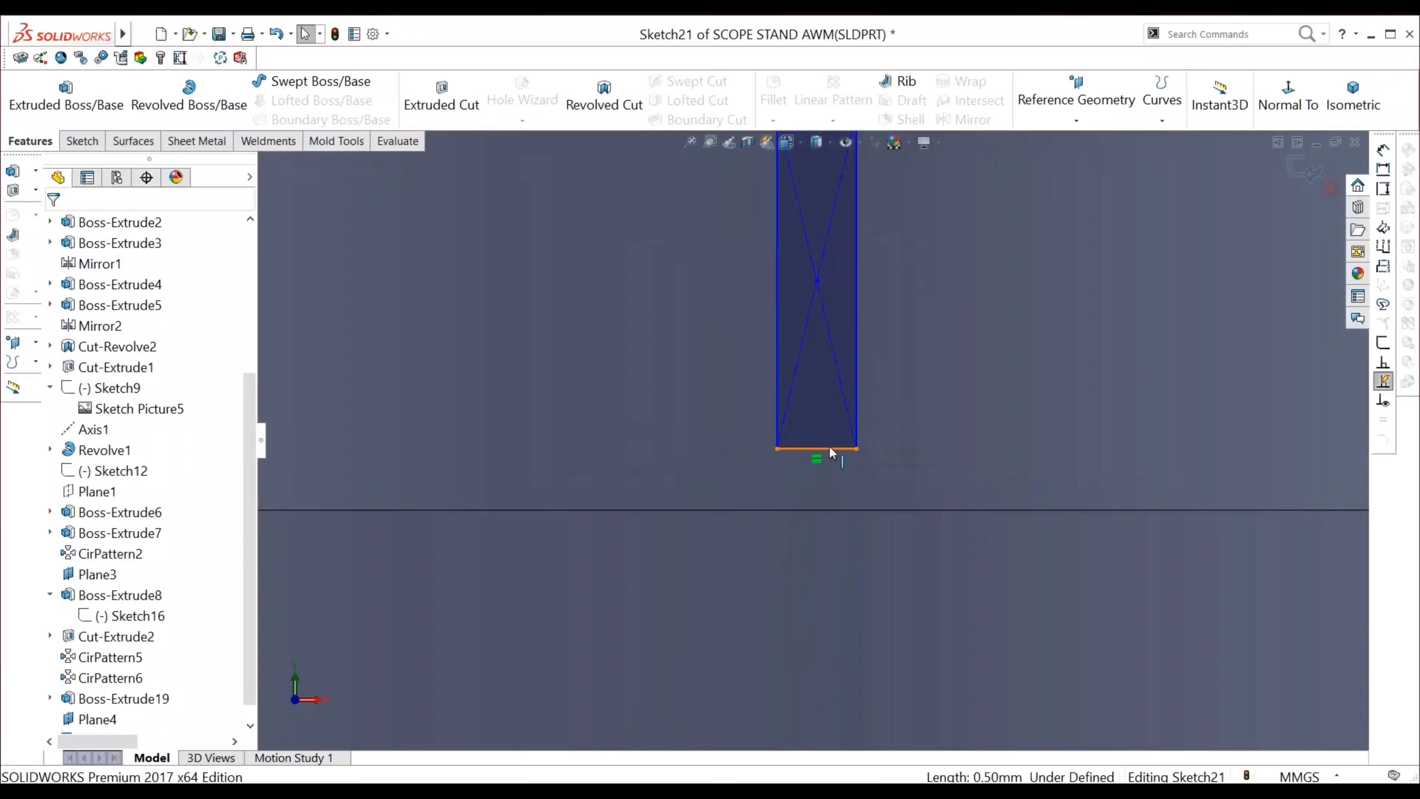
{"action": "left_click_drag", "start_coordinate": [825, 448], "coordinate": [827, 498]}
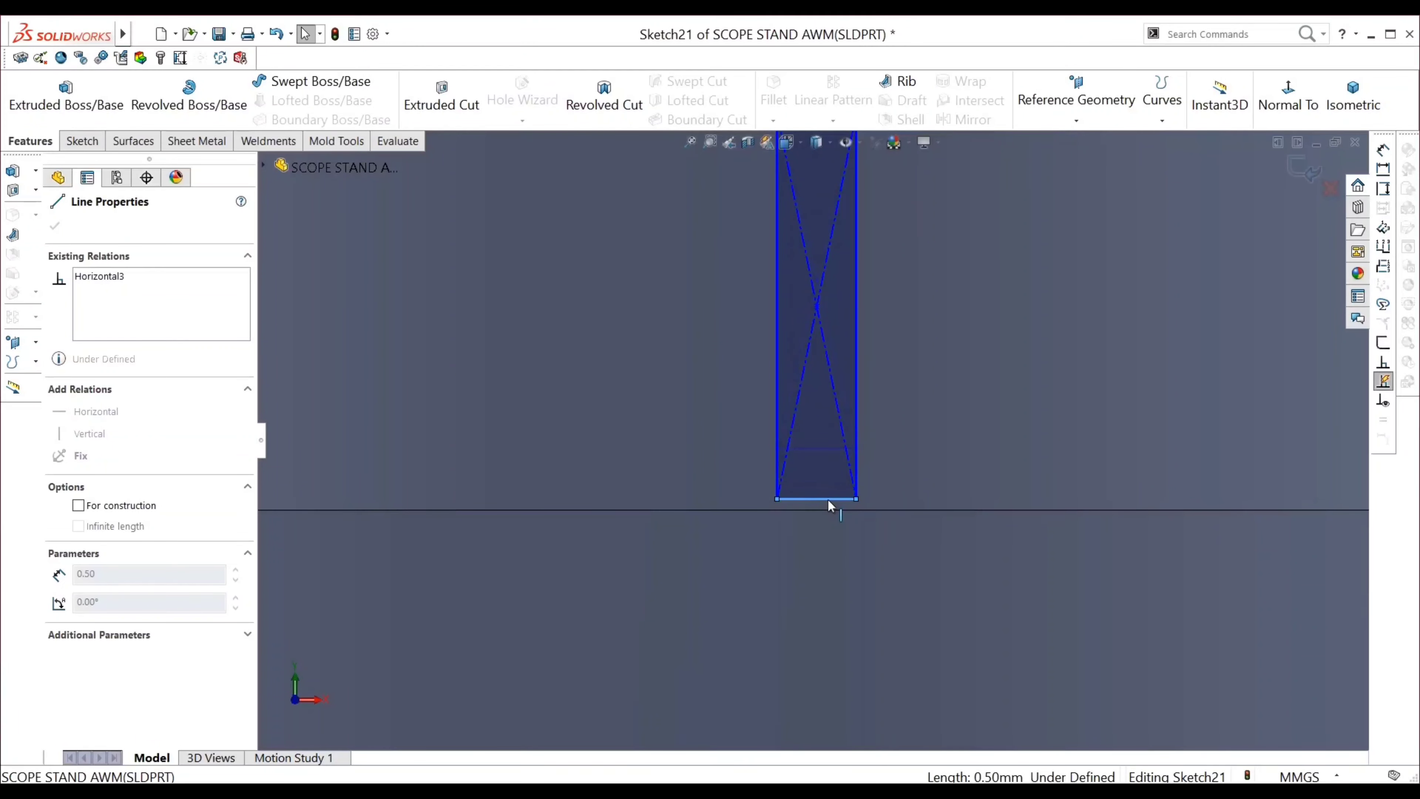
{"action": "scroll", "coordinate": [698, 388], "scroll_direction": "up", "scroll_amount": 5}
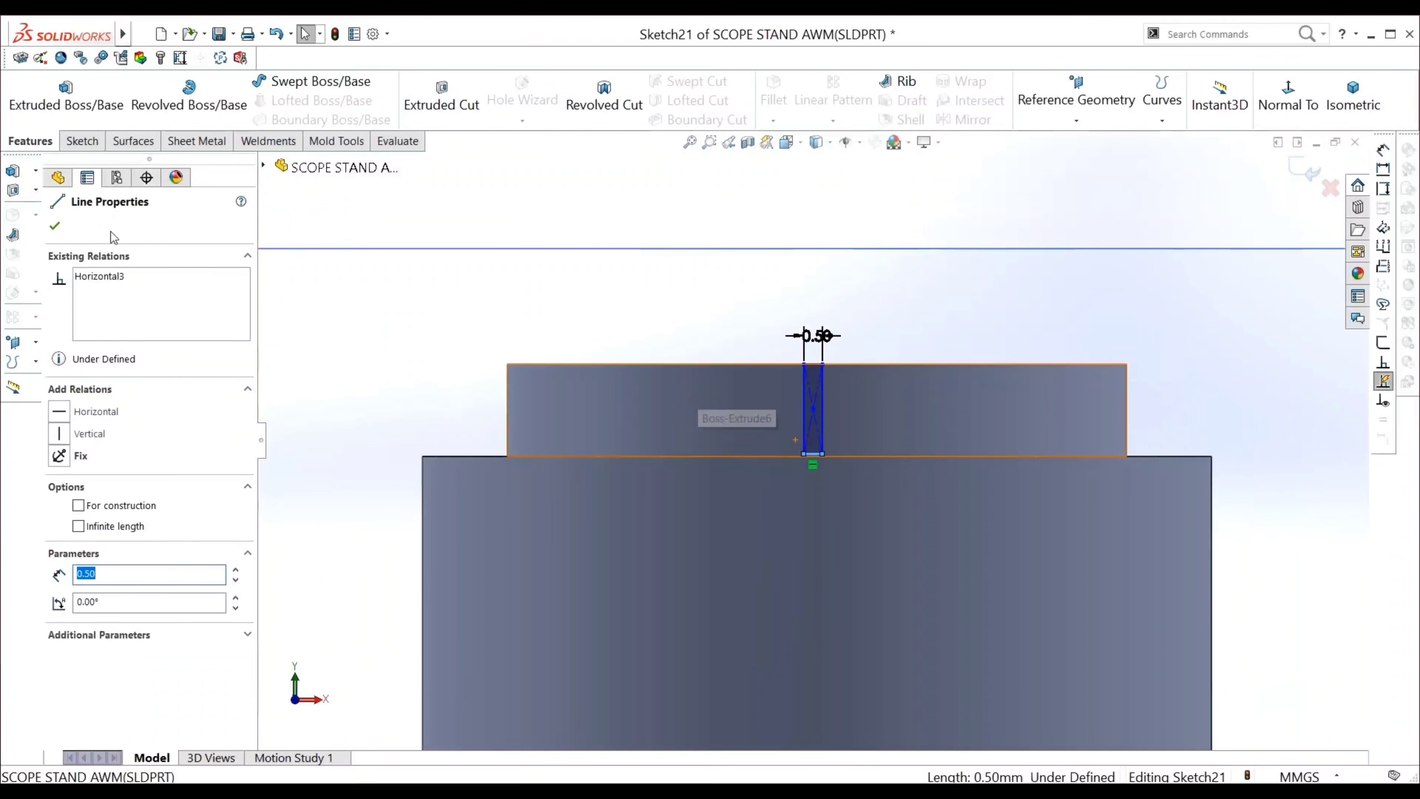
{"action": "key", "text": "Escape"}
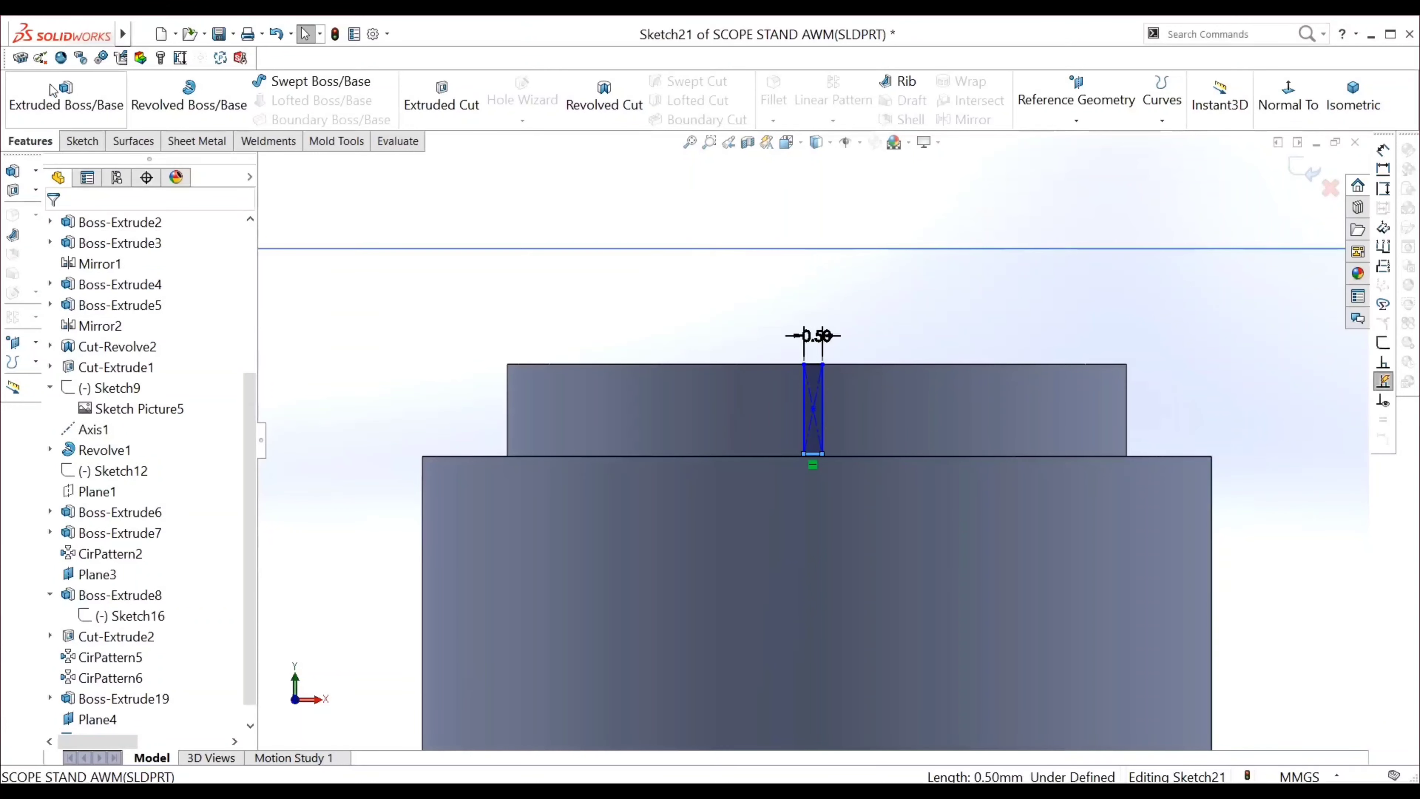
Set up an Extruded Cut offset 0.50 mm from the cap's side face, reversed
{"action": "left_click", "coordinate": [441, 97]}
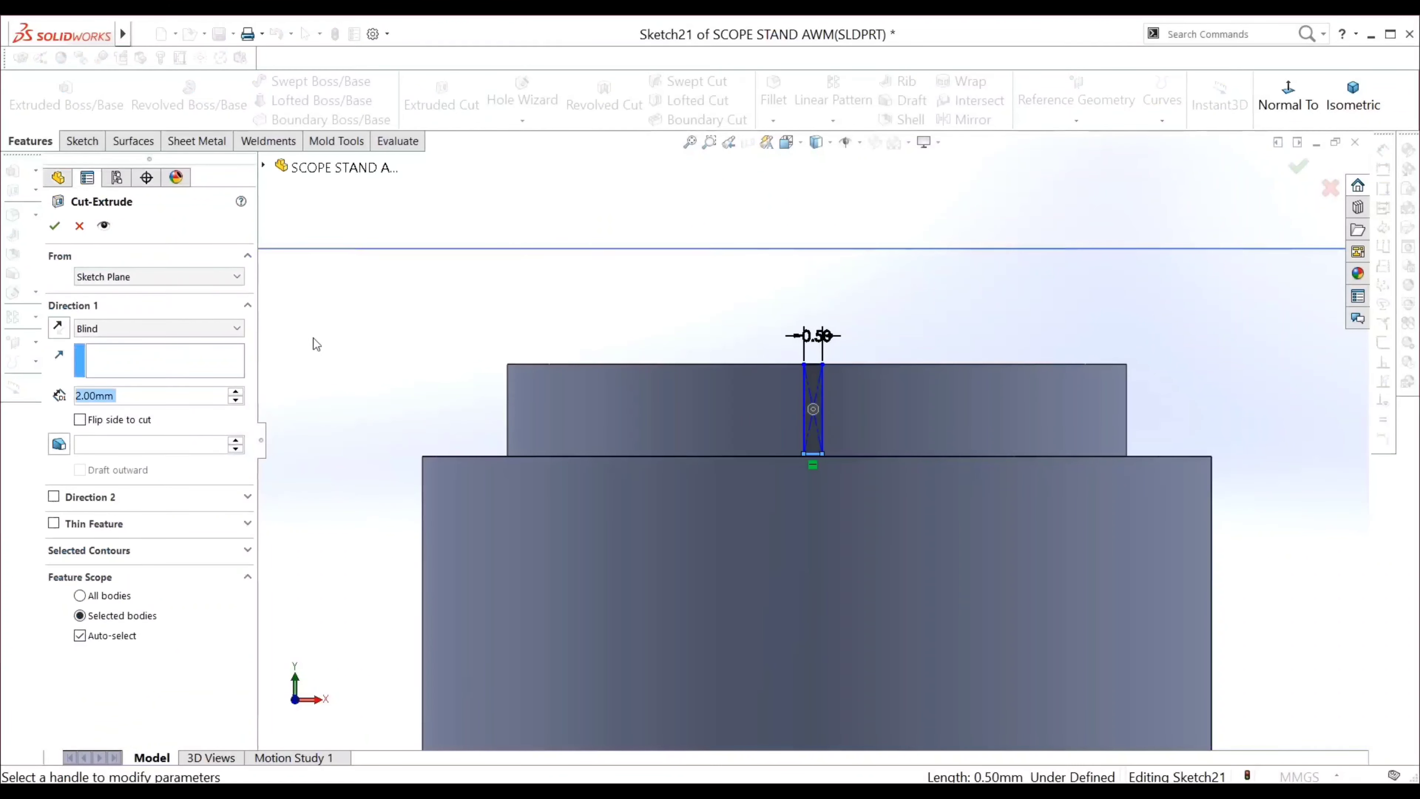
{"action": "left_click", "coordinate": [185, 412]}
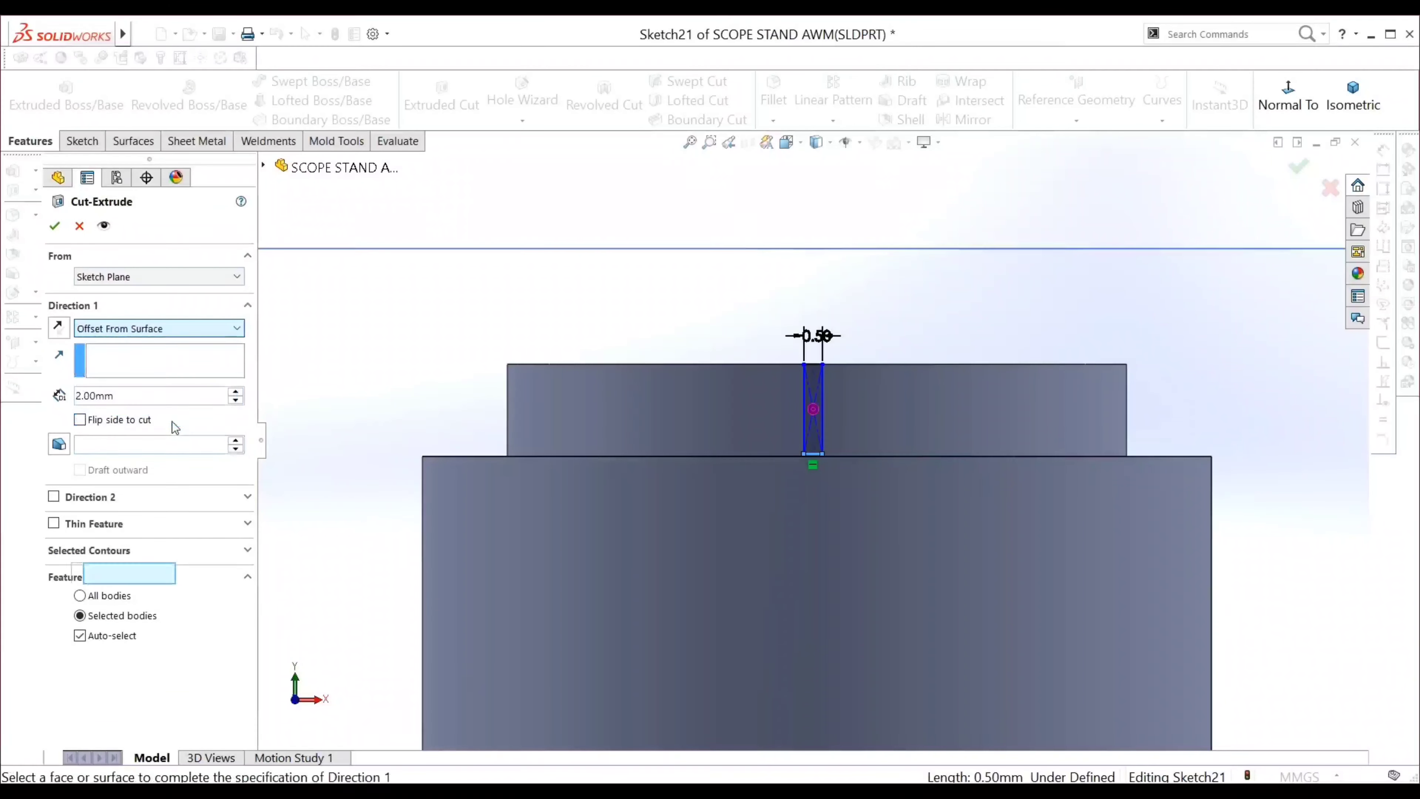
{"action": "left_click", "coordinate": [598, 425]}
{"action": "middle_click_drag", "start_coordinate": [571, 339], "coordinate": [465, 359]}
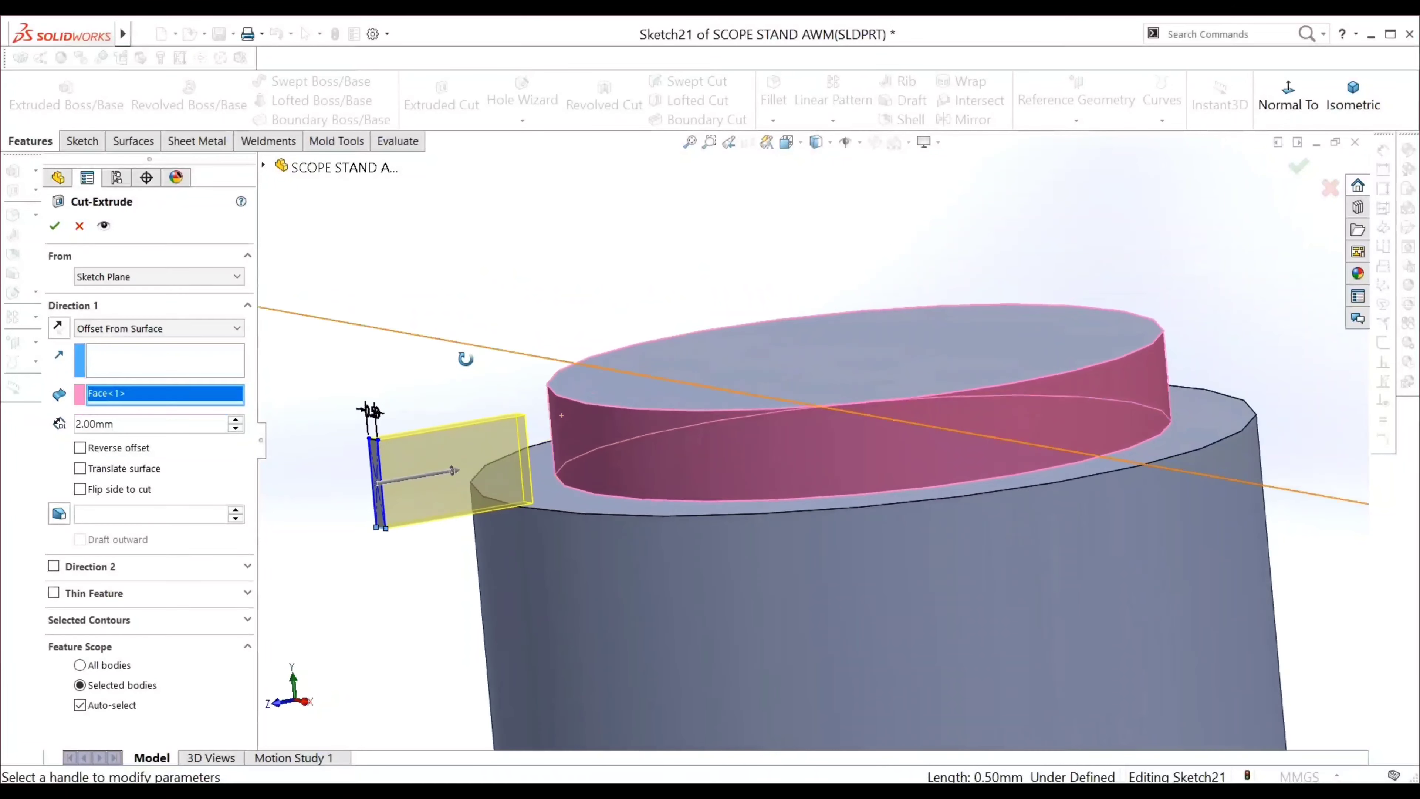
{"action": "left_click", "coordinate": [80, 447]}
{"action": "type", "text": "0.5"}
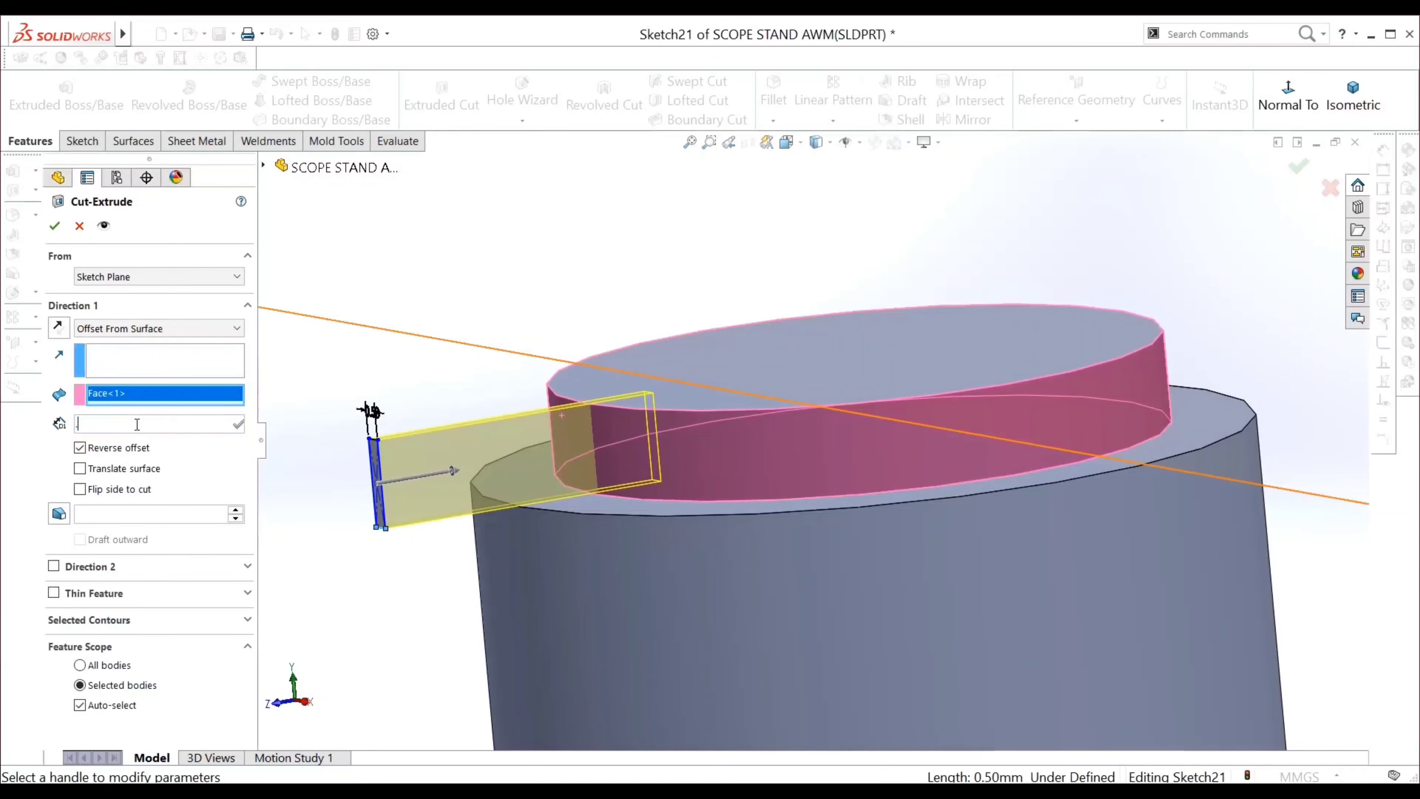
{"action": "key", "text": "Return"}
Reduce the cut offset to 0.20 mm and accept the groove
{"action": "middle_click_drag", "start_coordinate": [501, 277], "coordinate": [463, 276]}
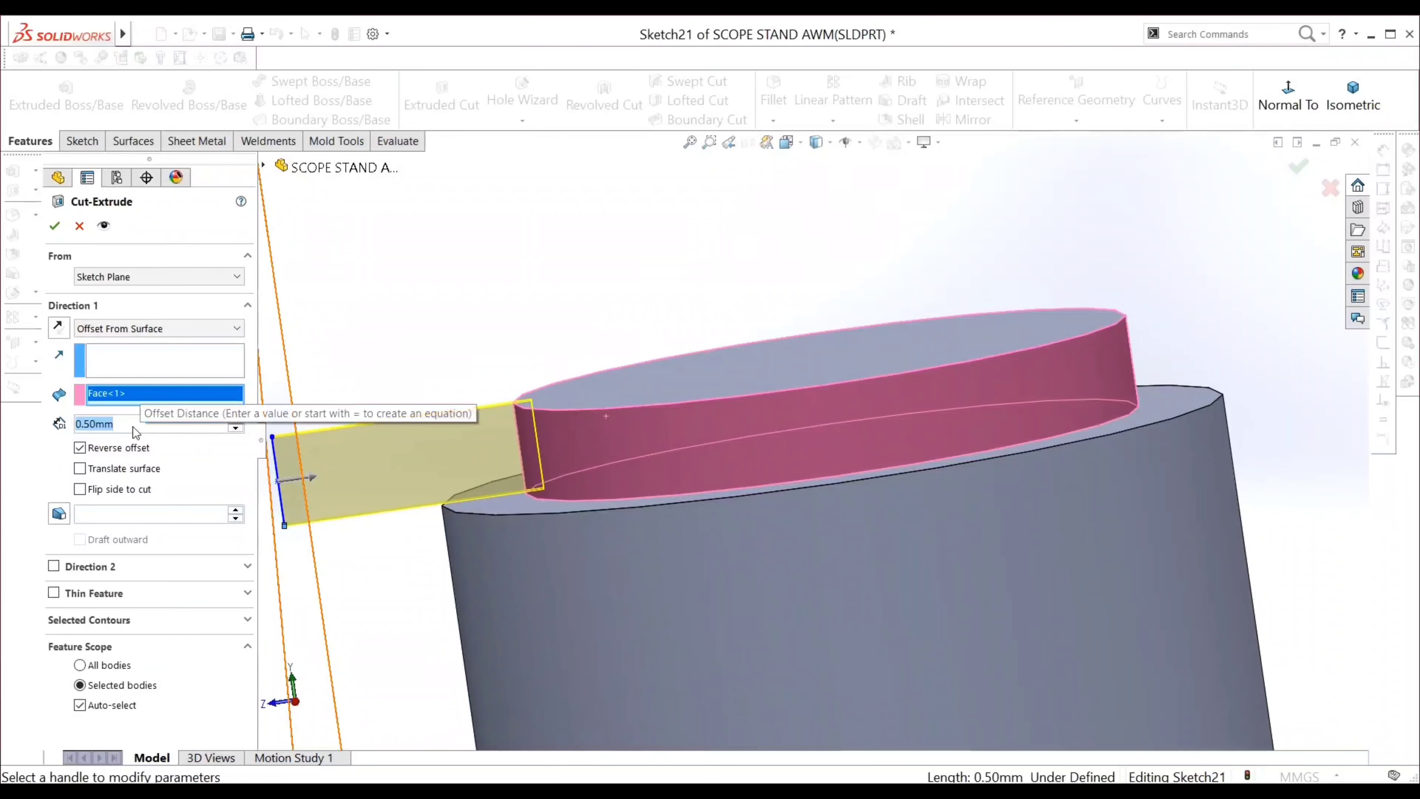
{"action": "type", "text": "0.2"}
{"action": "key", "text": "Return"}
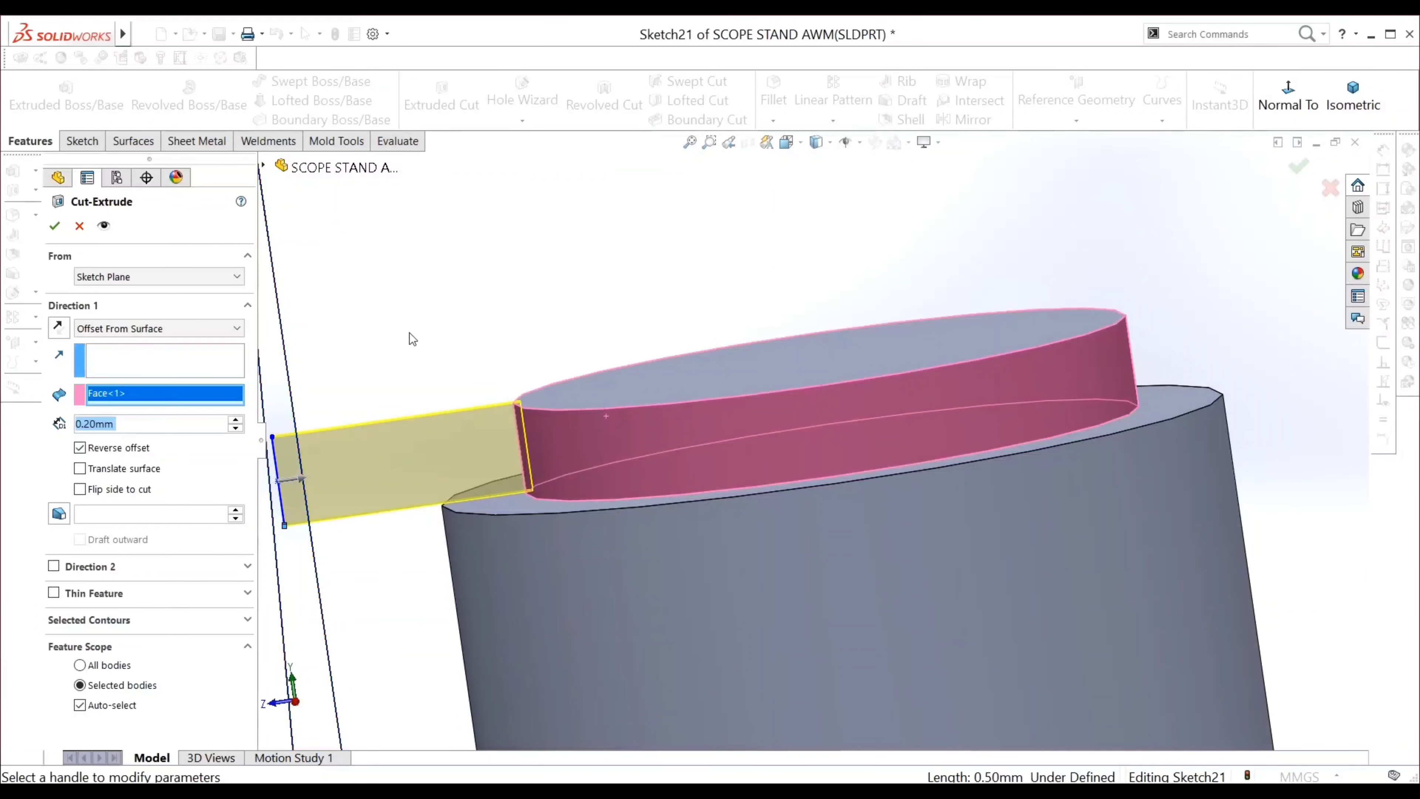
{"action": "middle_click_drag", "start_coordinate": [412, 333], "coordinate": [408, 321]}
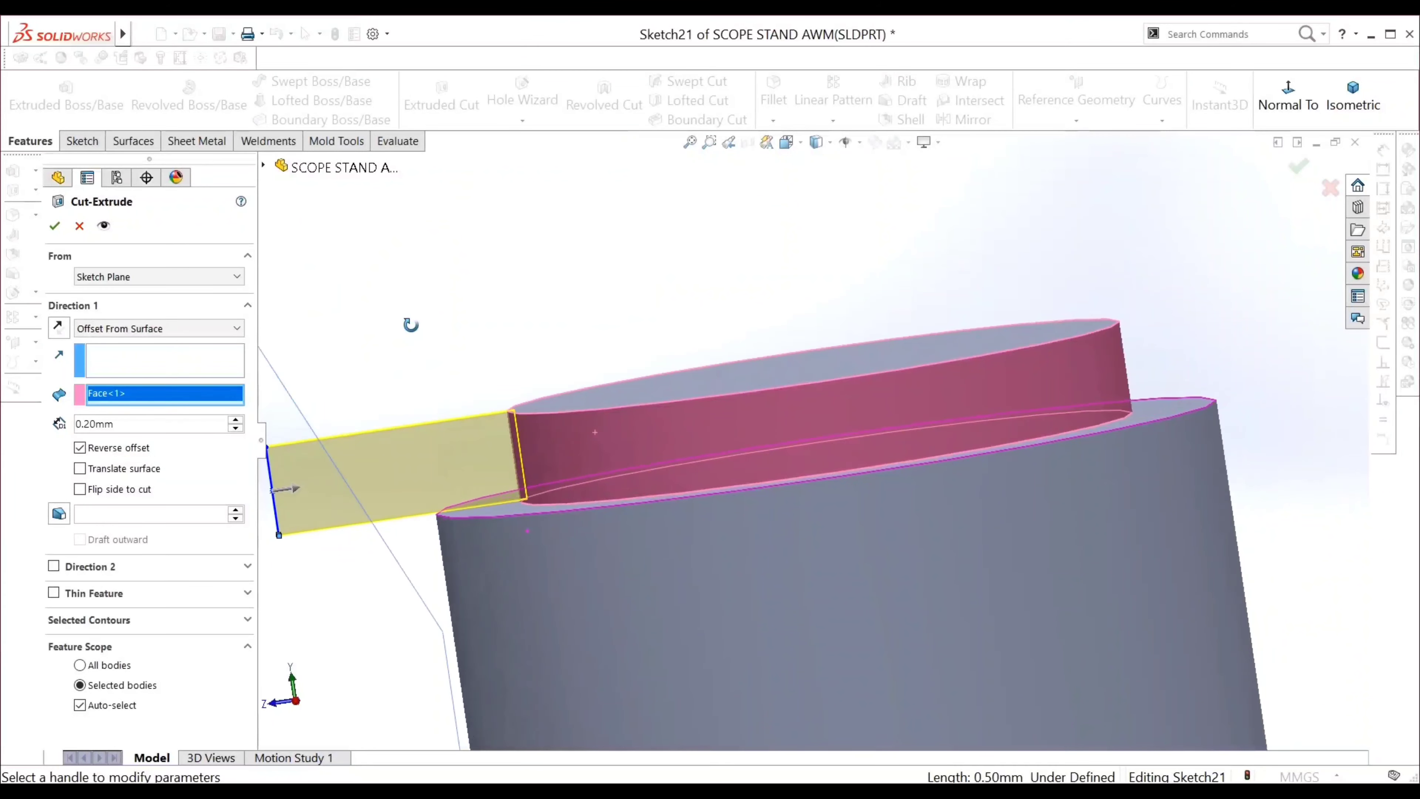
{"action": "left_click", "coordinate": [55, 226]}
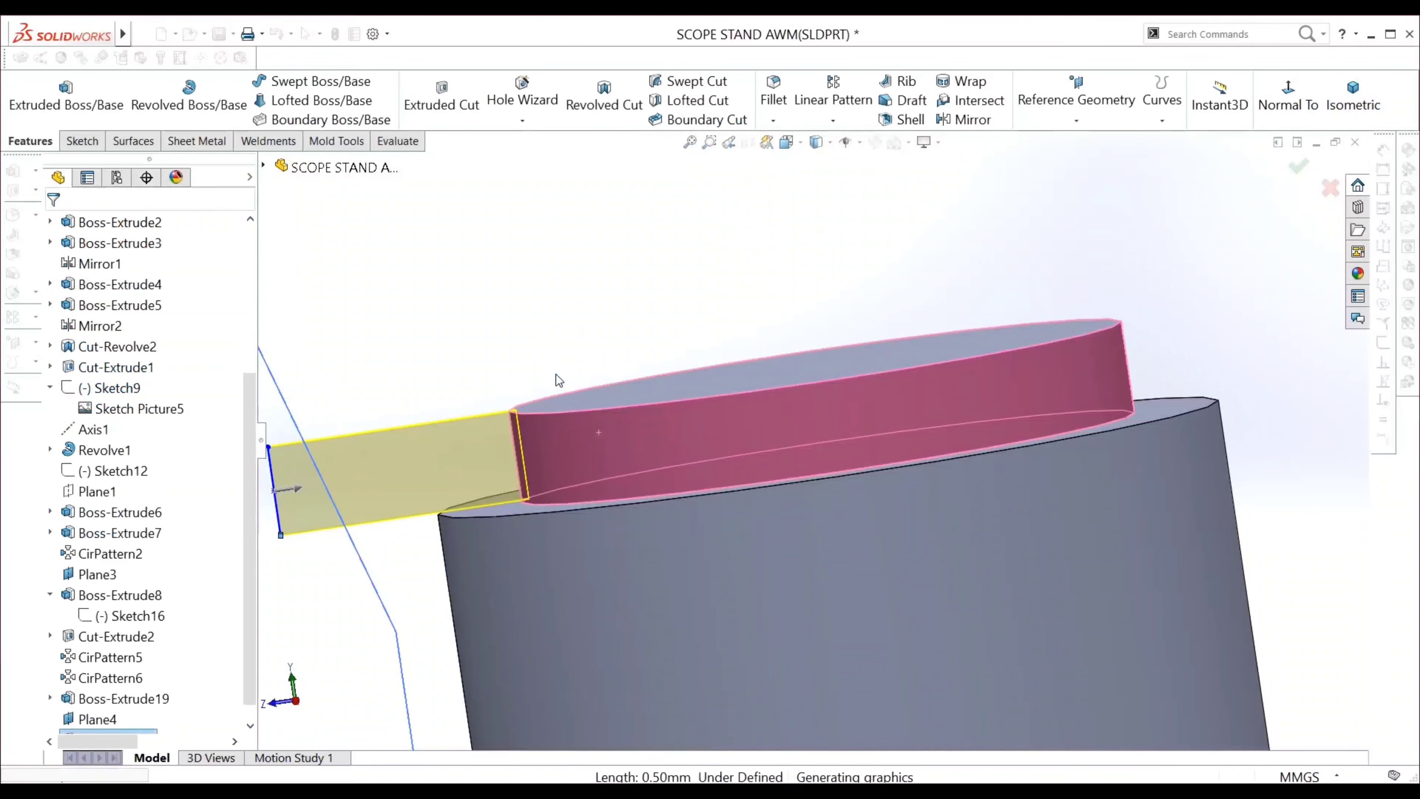
{"action": "mouse_move", "coordinate": [558, 384]}
{"action": "middle_mouse_down"}
{"action": "mouse_move", "coordinate": [497, 343]}
{"action": "mouse_move", "coordinate": [568, 330]}
{"action": "mouse_move", "coordinate": [600, 352]}
{"action": "mouse_move", "coordinate": [532, 323]}
{"action": "mouse_move", "coordinate": [558, 334]}
{"action": "middle_mouse_up"}
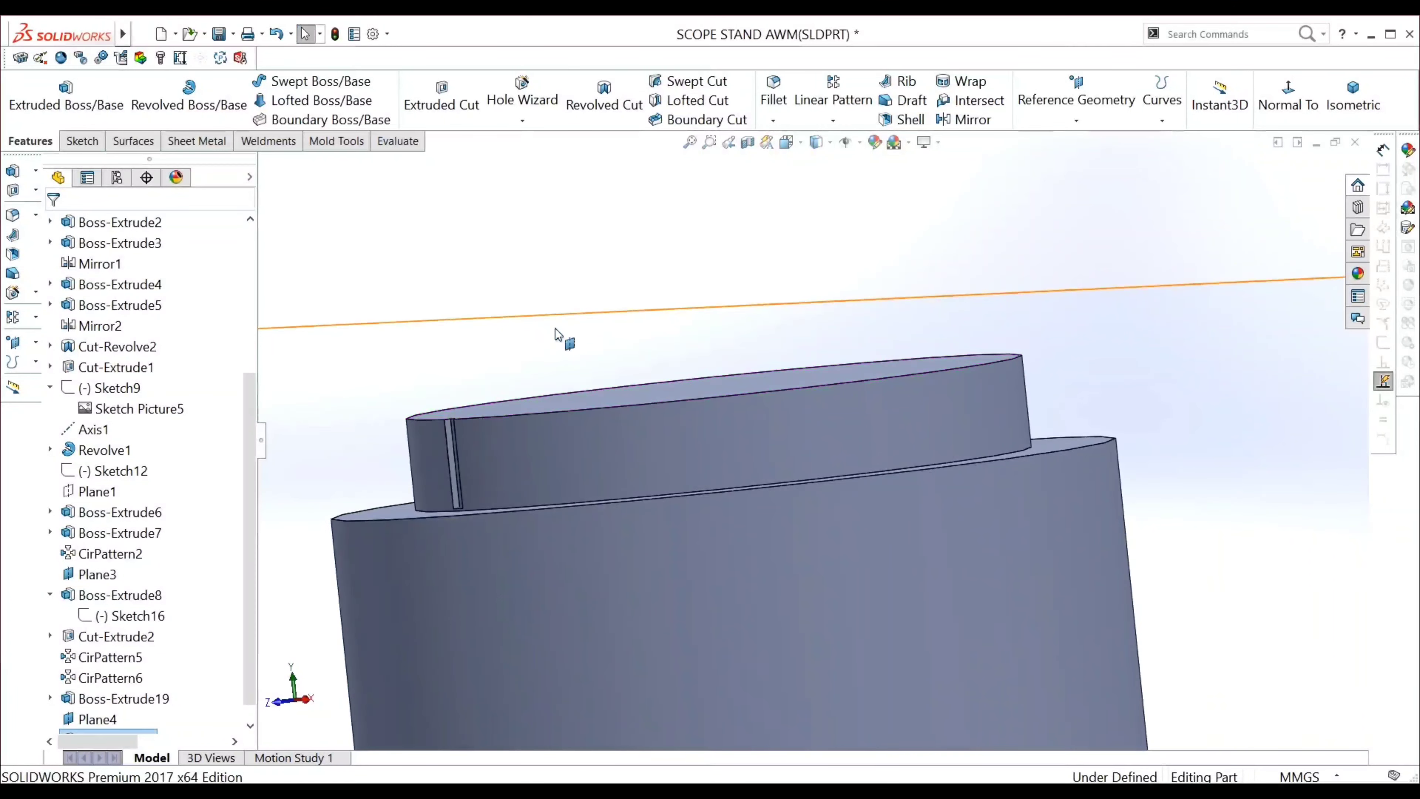
Set up a circular pattern of the groove around the turret cap's cylindrical face
{"action": "left_click", "coordinate": [833, 95]}
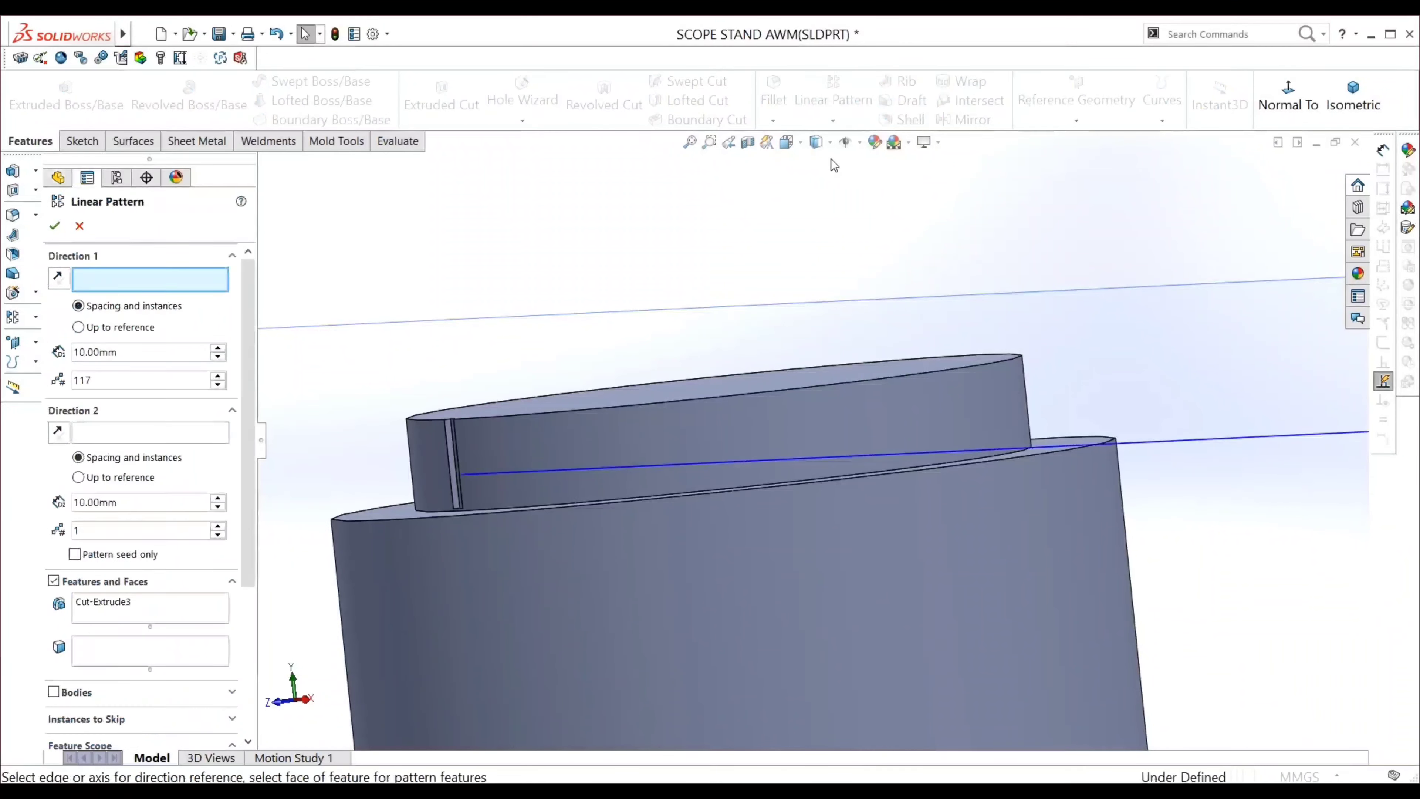
{"action": "left_click", "coordinate": [833, 120]}
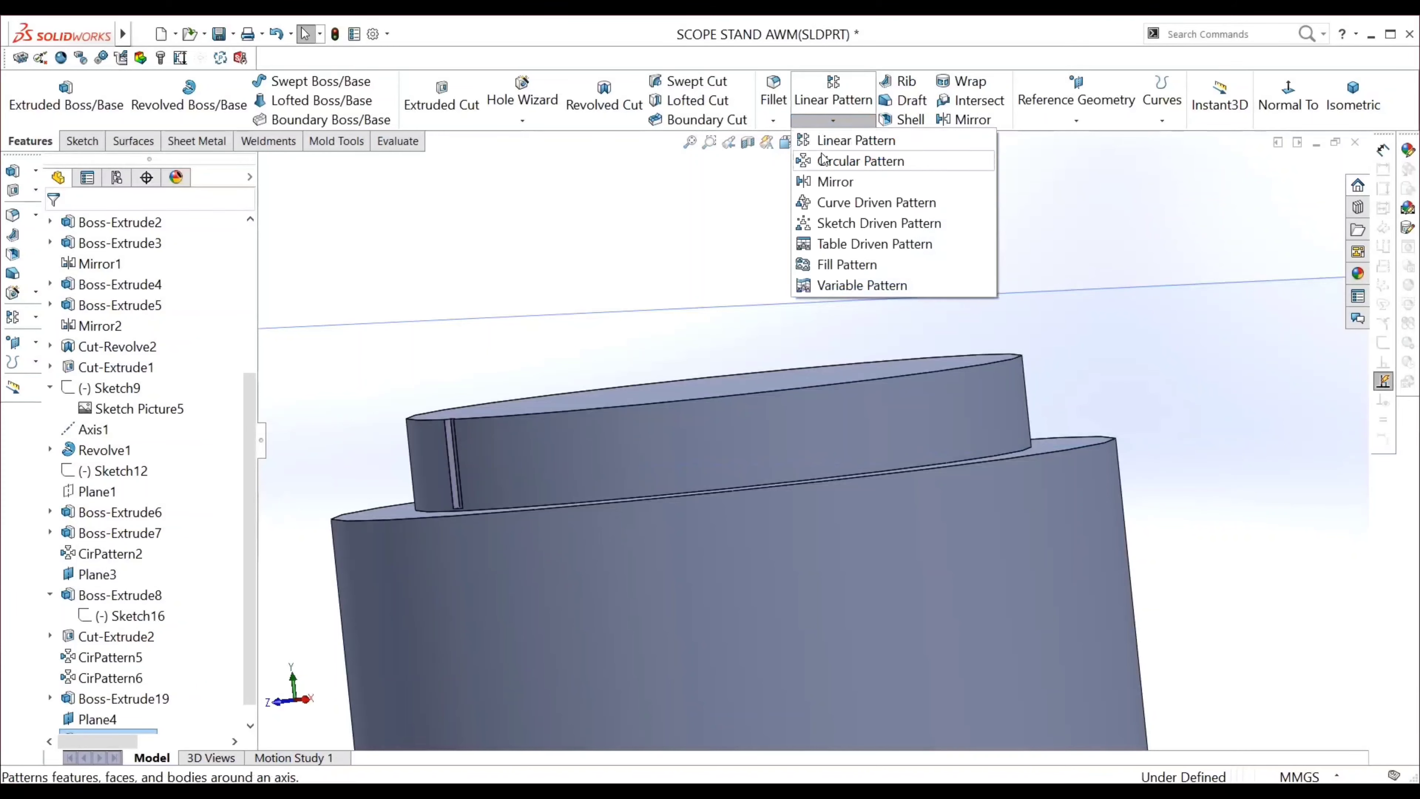
{"action": "left_click", "coordinate": [824, 159]}
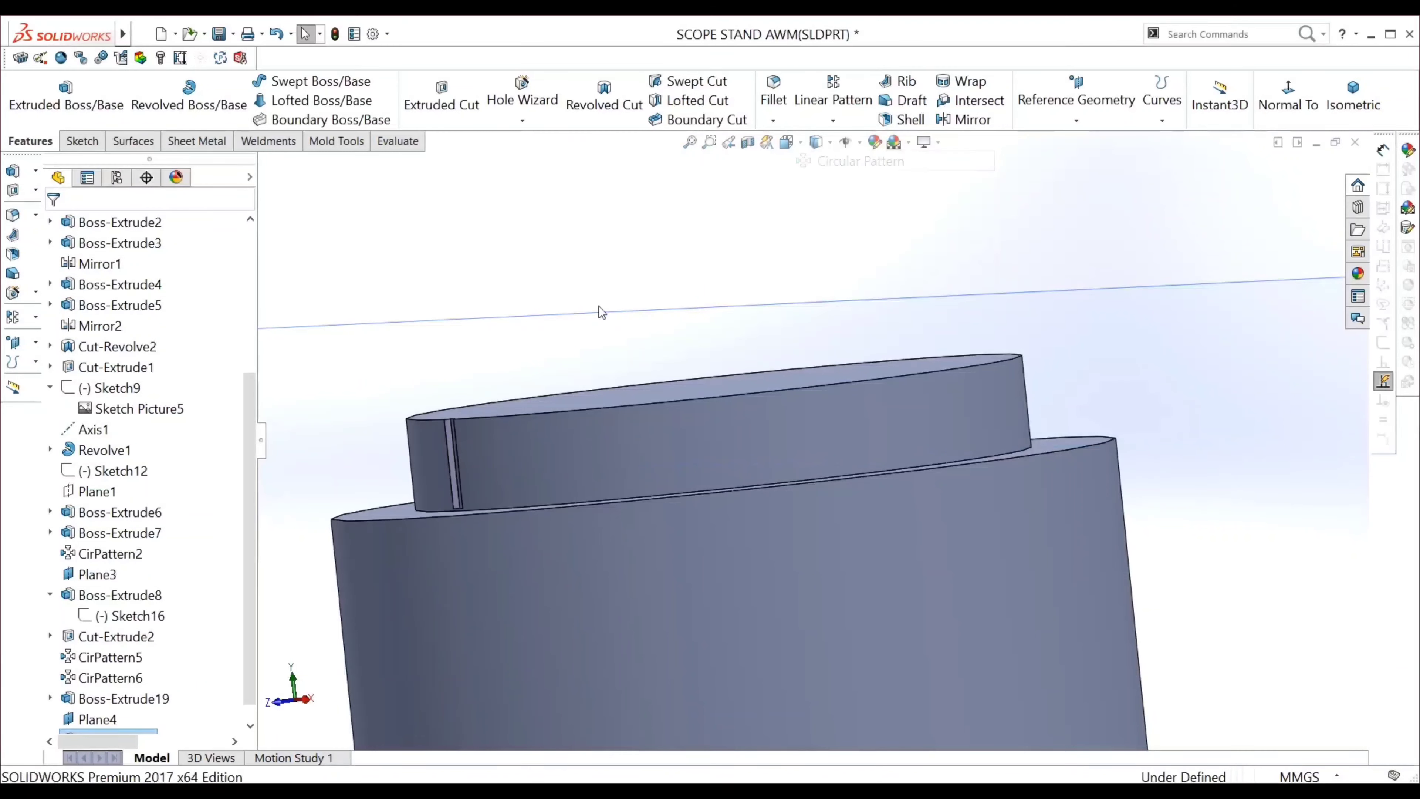
{"action": "left_click", "coordinate": [568, 453]}
{"action": "middle_click_drag", "start_coordinate": [476, 330], "coordinate": [403, 450]}
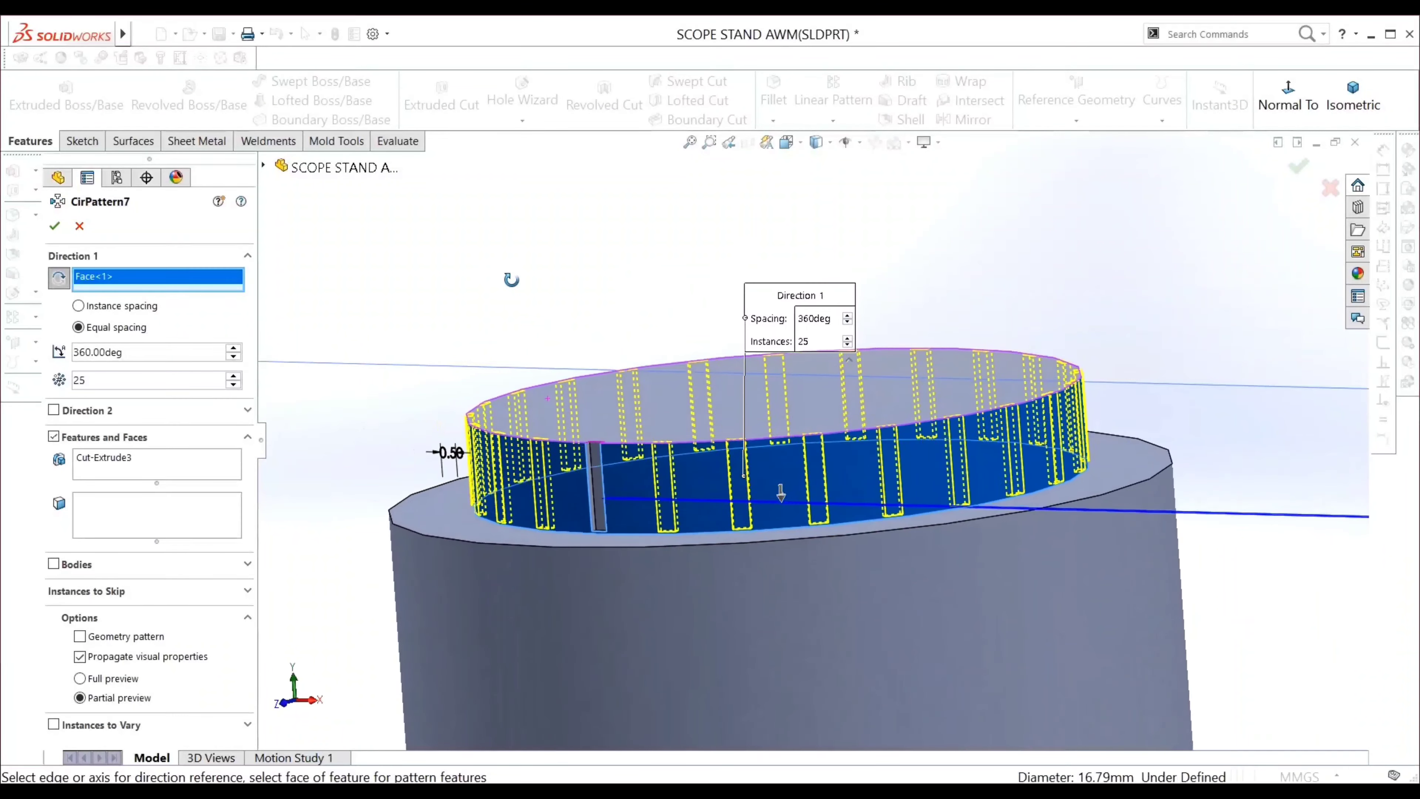
Raise the instance count from 40 to 60 at 360° equal spacing and accept the pattern
{"action": "double_click", "coordinate": [806, 342]}
{"action": "type", "text": "40"}
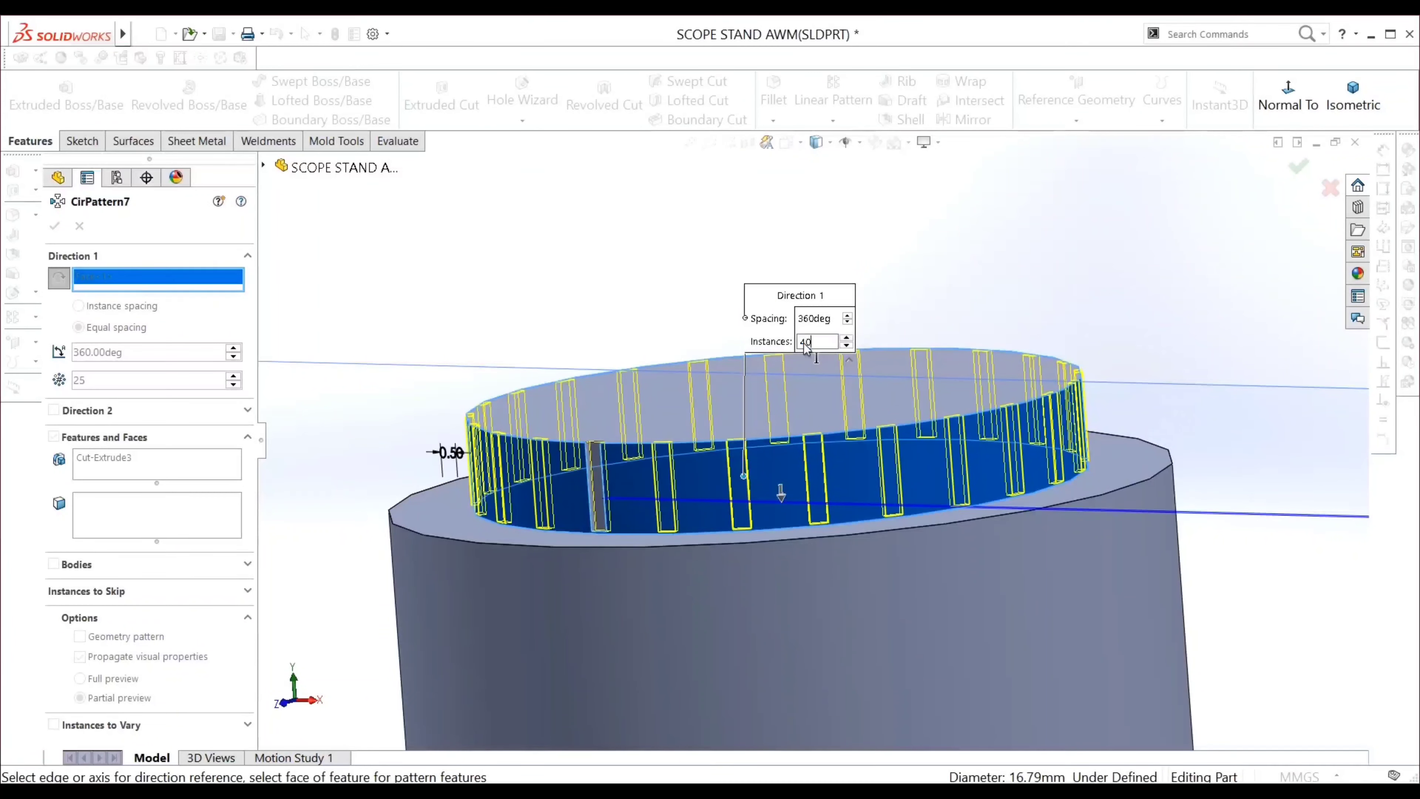
{"action": "key", "text": "Return"}
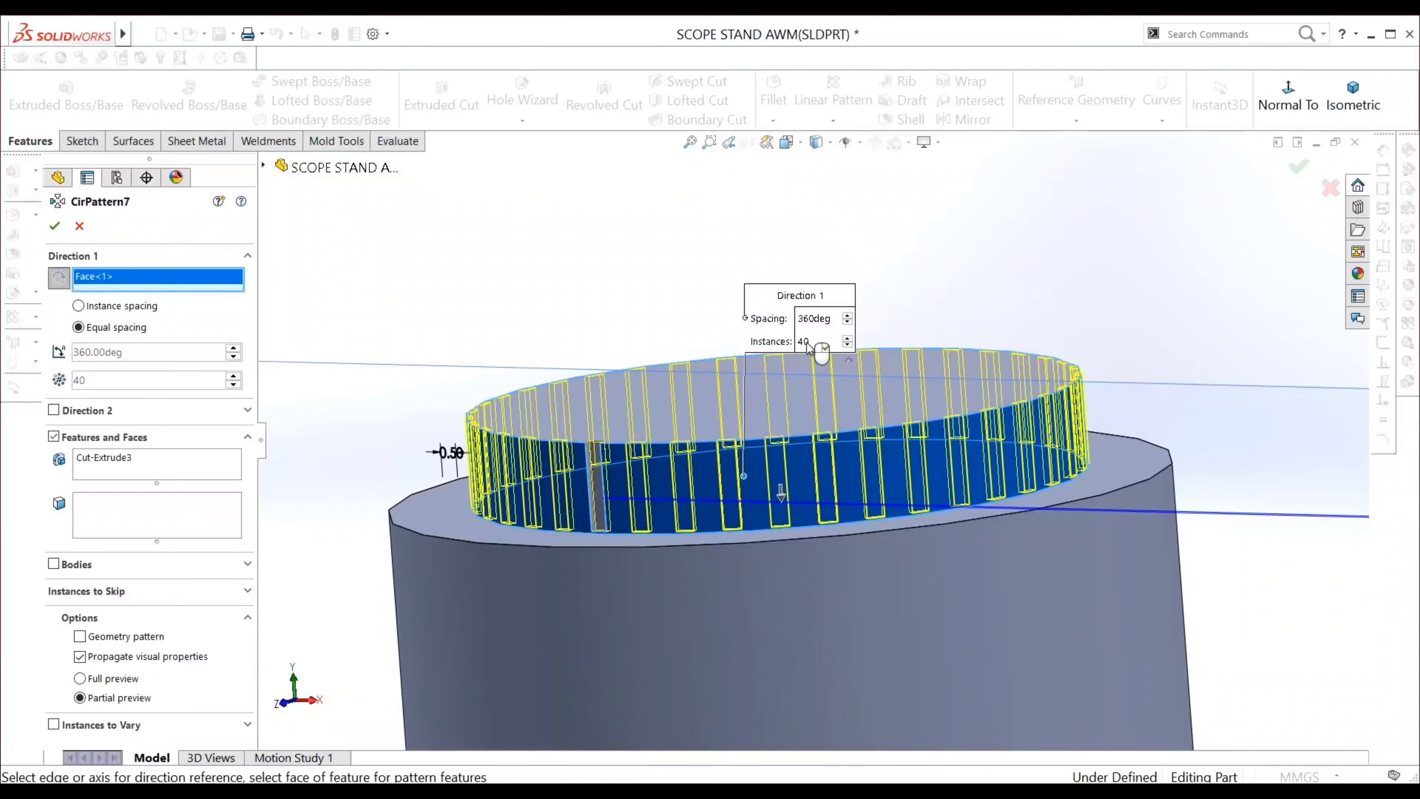
{"action": "double_click", "coordinate": [808, 342]}
{"action": "type", "text": "50"}
{"action": "key", "text": "Return"}
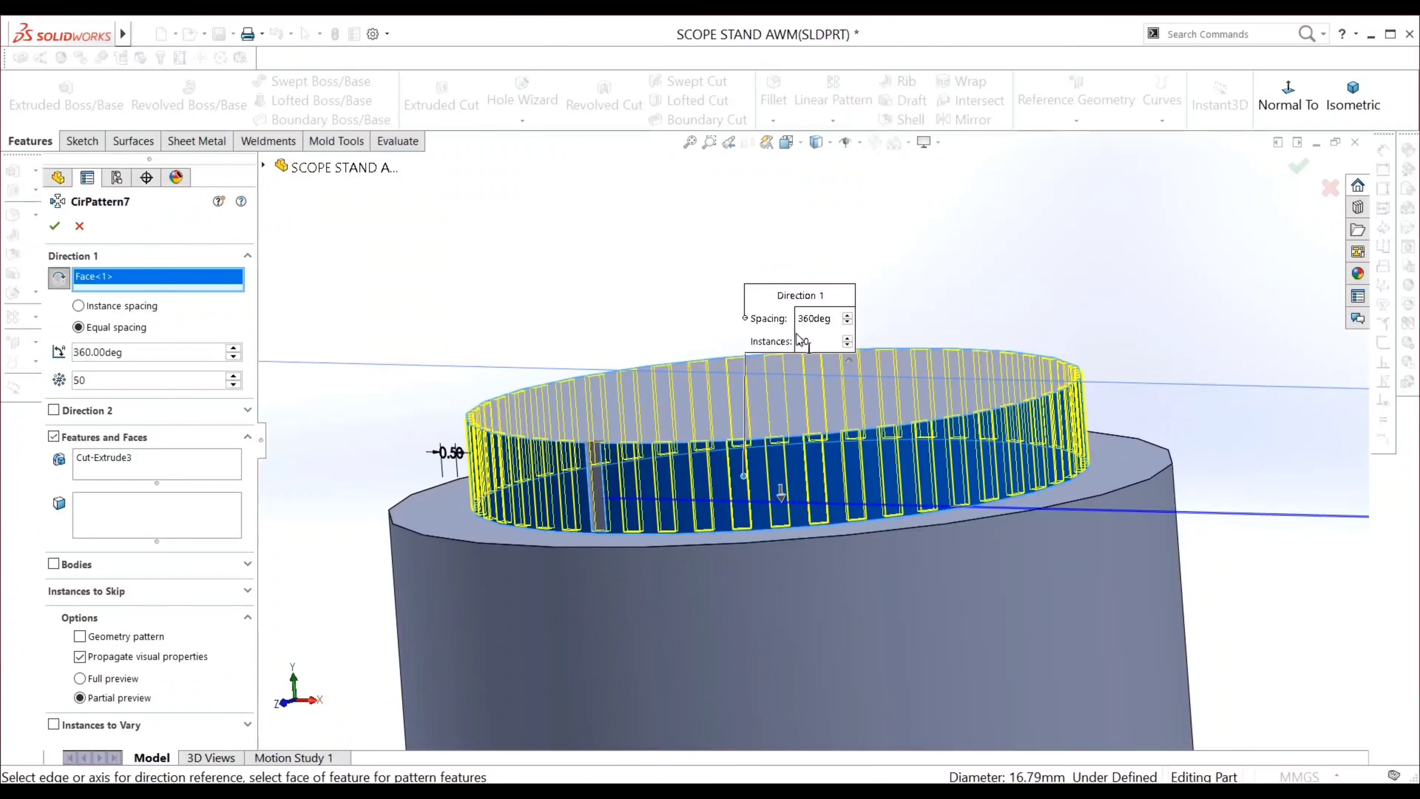
{"action": "double_click", "coordinate": [806, 343]}
{"action": "type", "text": "60"}
{"action": "key", "text": "Return"}
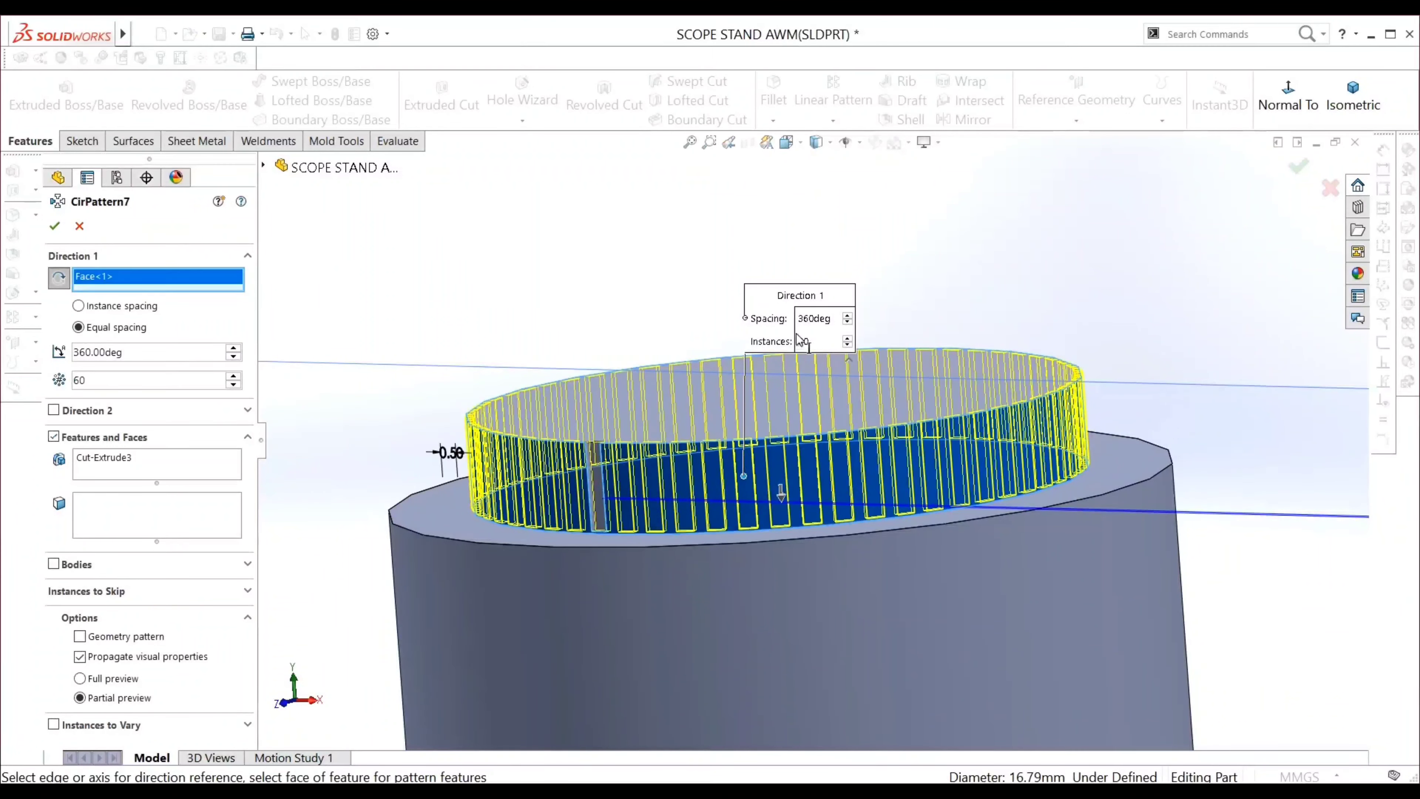
{"action": "middle_click_drag", "start_coordinate": [910, 335], "coordinate": [361, 367]}
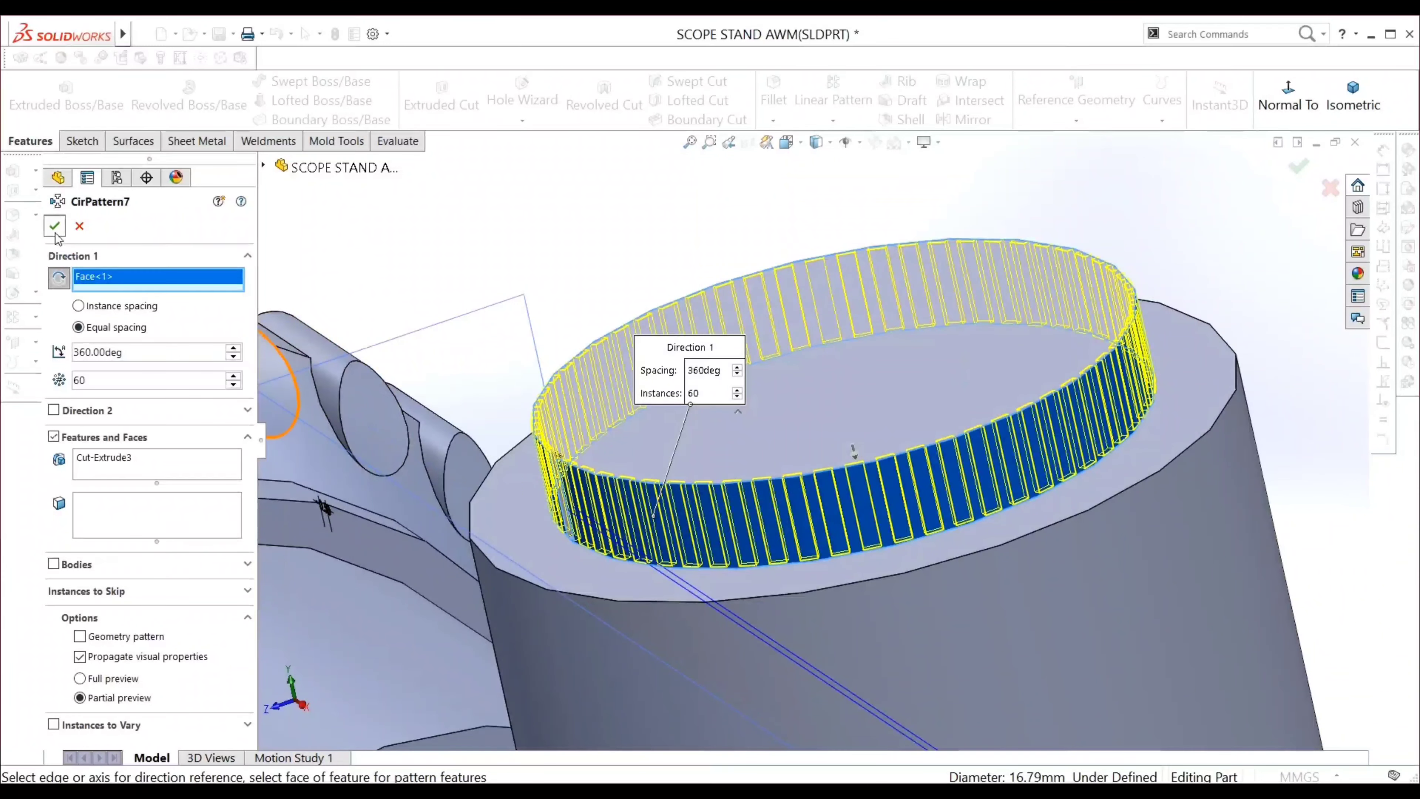
{"action": "key", "text": "Return"}
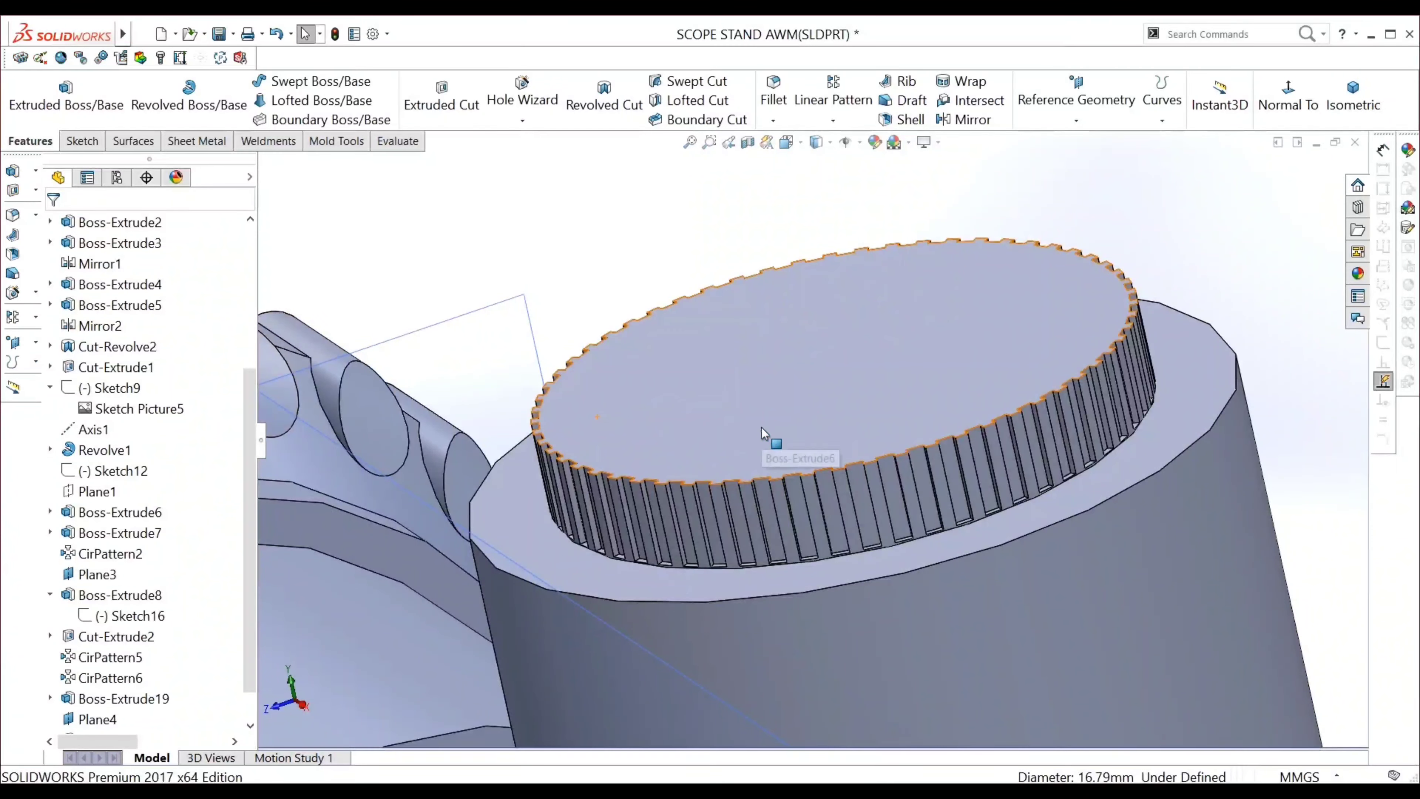
{"action": "middle_click_drag", "start_coordinate": [771, 445], "coordinate": [806, 412]}
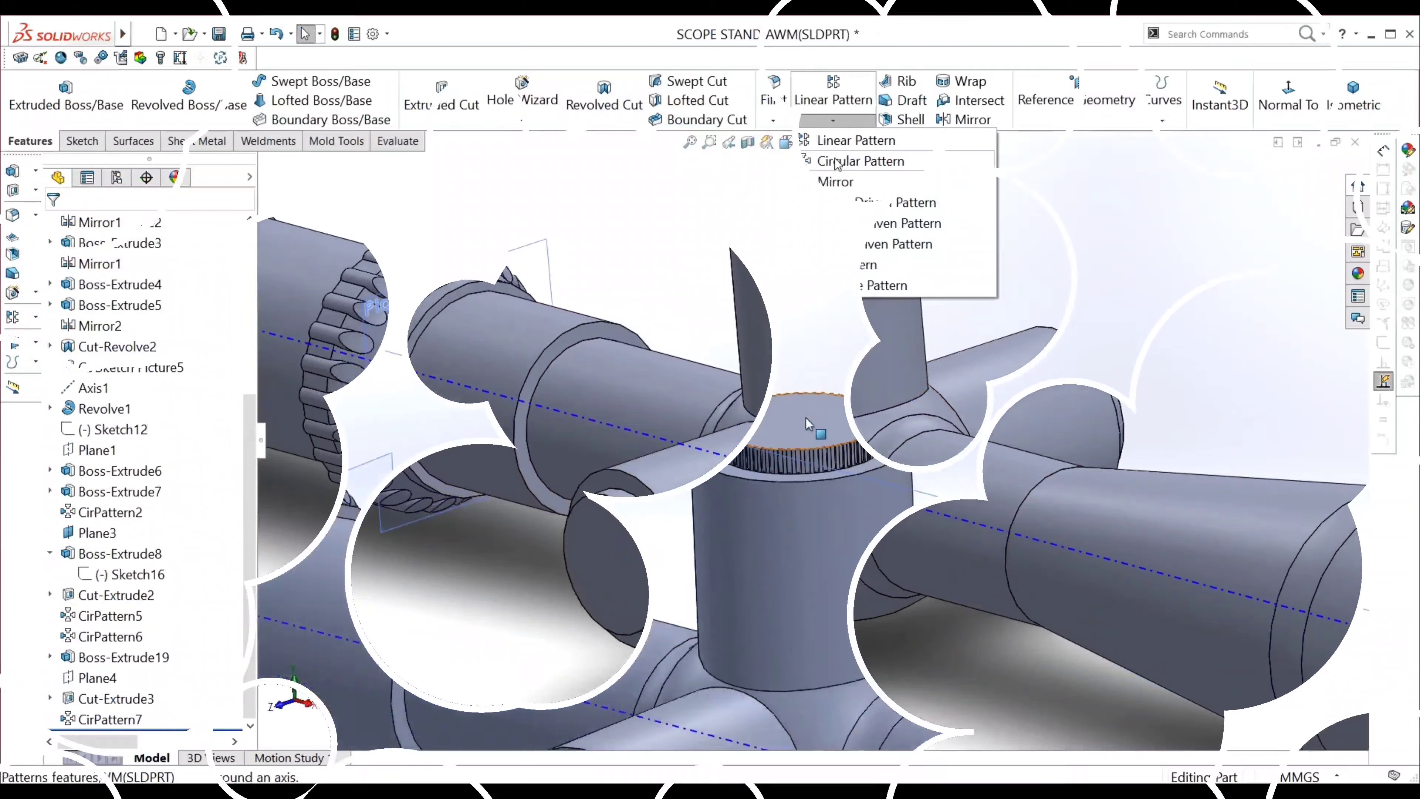
Start a circular pattern with Revolve1, then cancel it without applying
{"action": "left_click", "coordinate": [856, 159]}
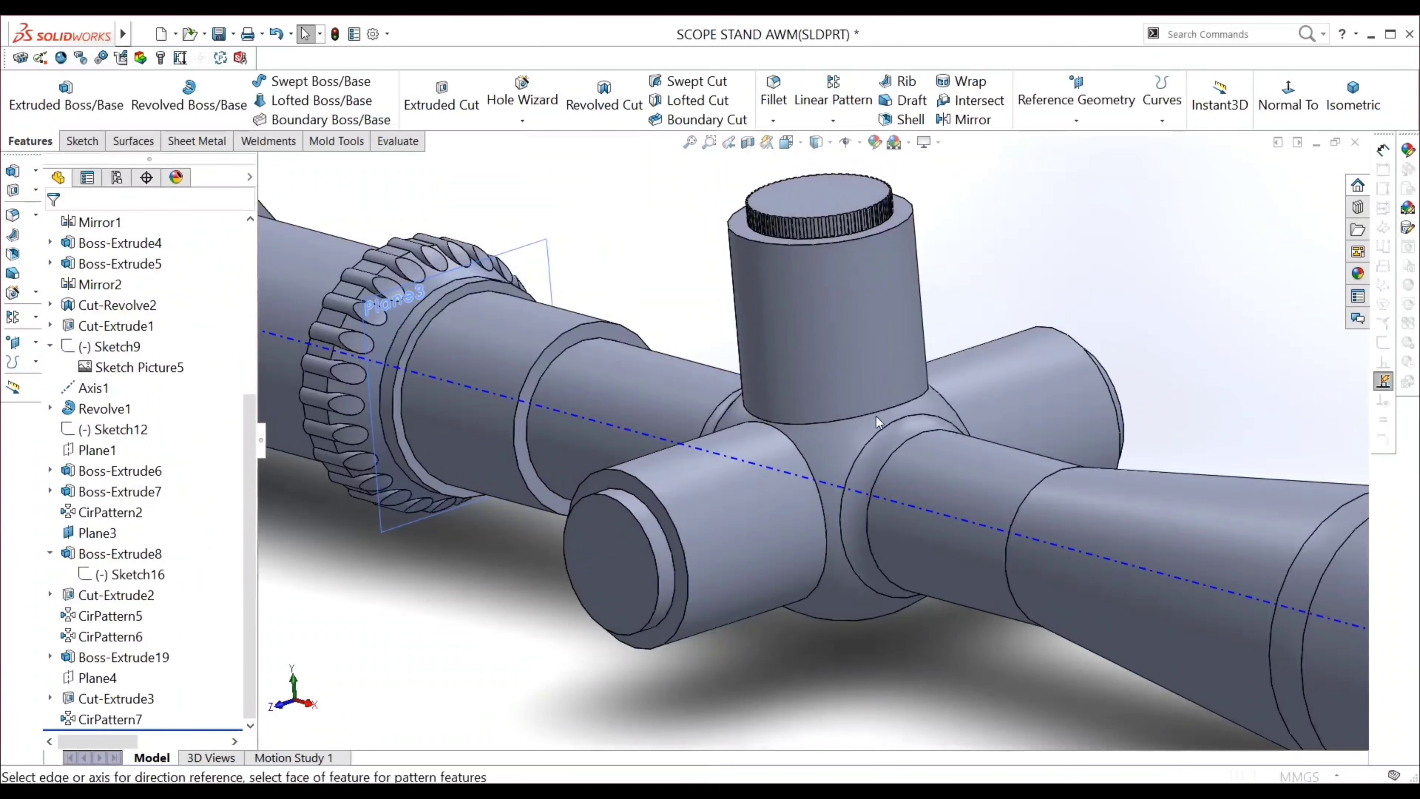
{"action": "left_click", "coordinate": [881, 427]}
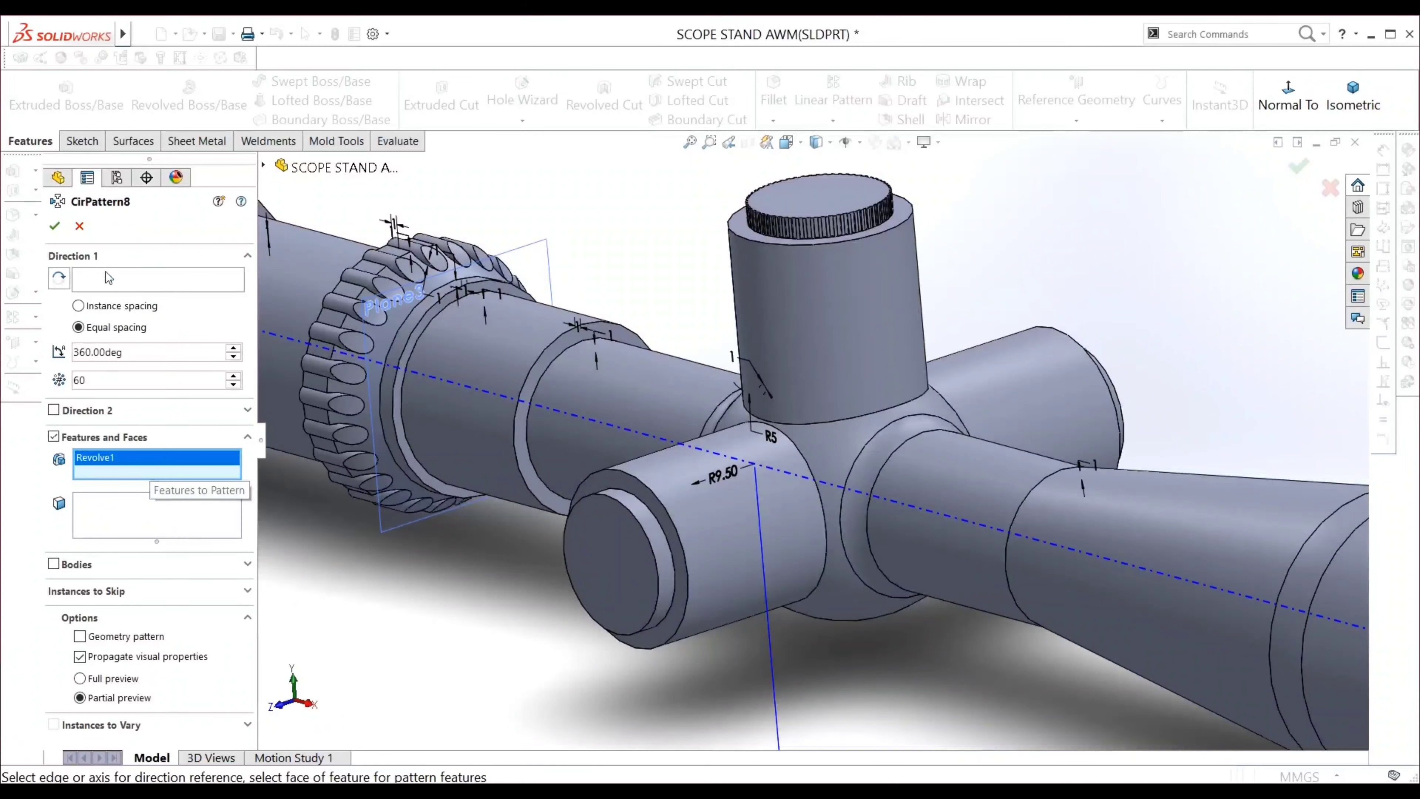
{"action": "left_click", "coordinate": [79, 226]}
Start a new circular pattern of CirPattern7 around the scope tube's cylindrical face
{"action": "left_click", "coordinate": [833, 120]}
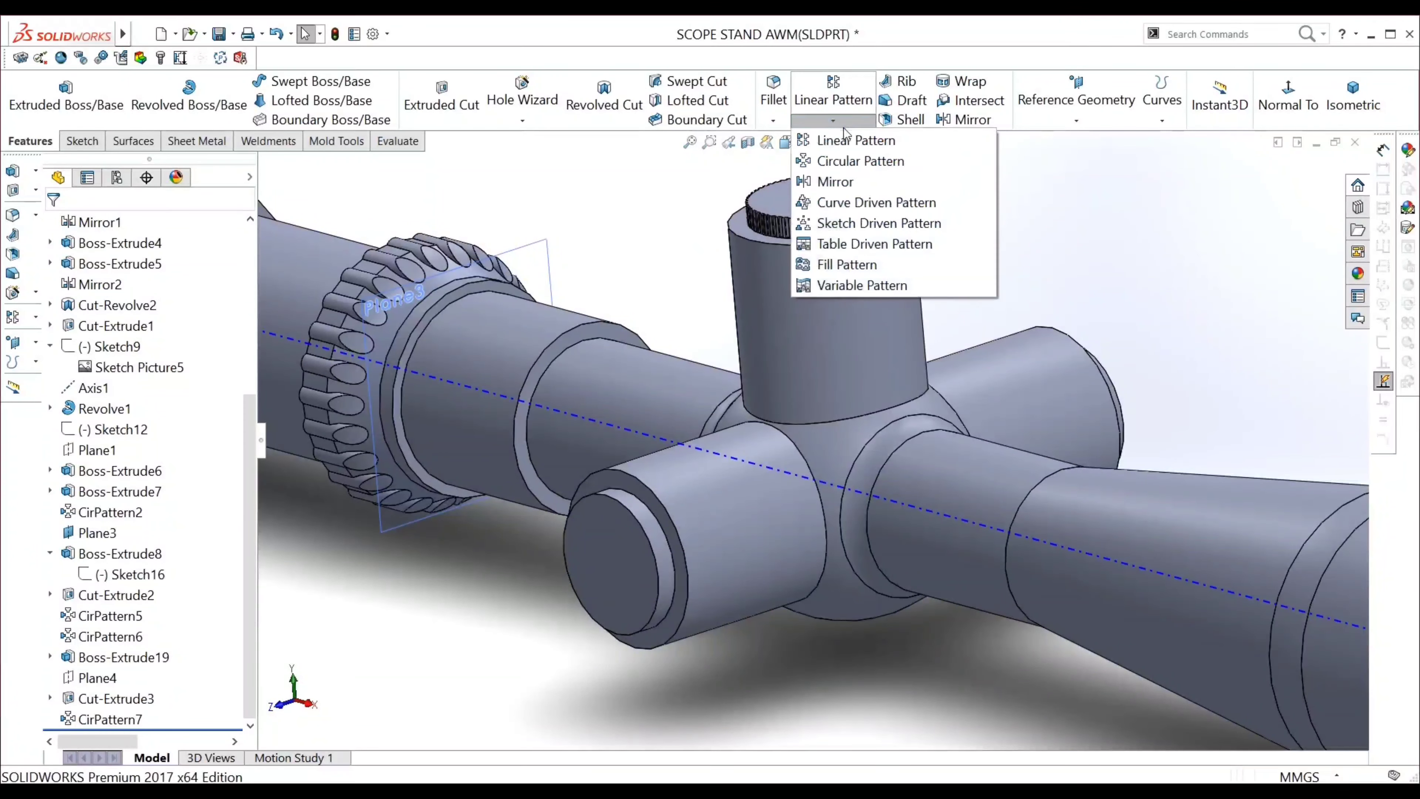
{"action": "left_click", "coordinate": [866, 159]}
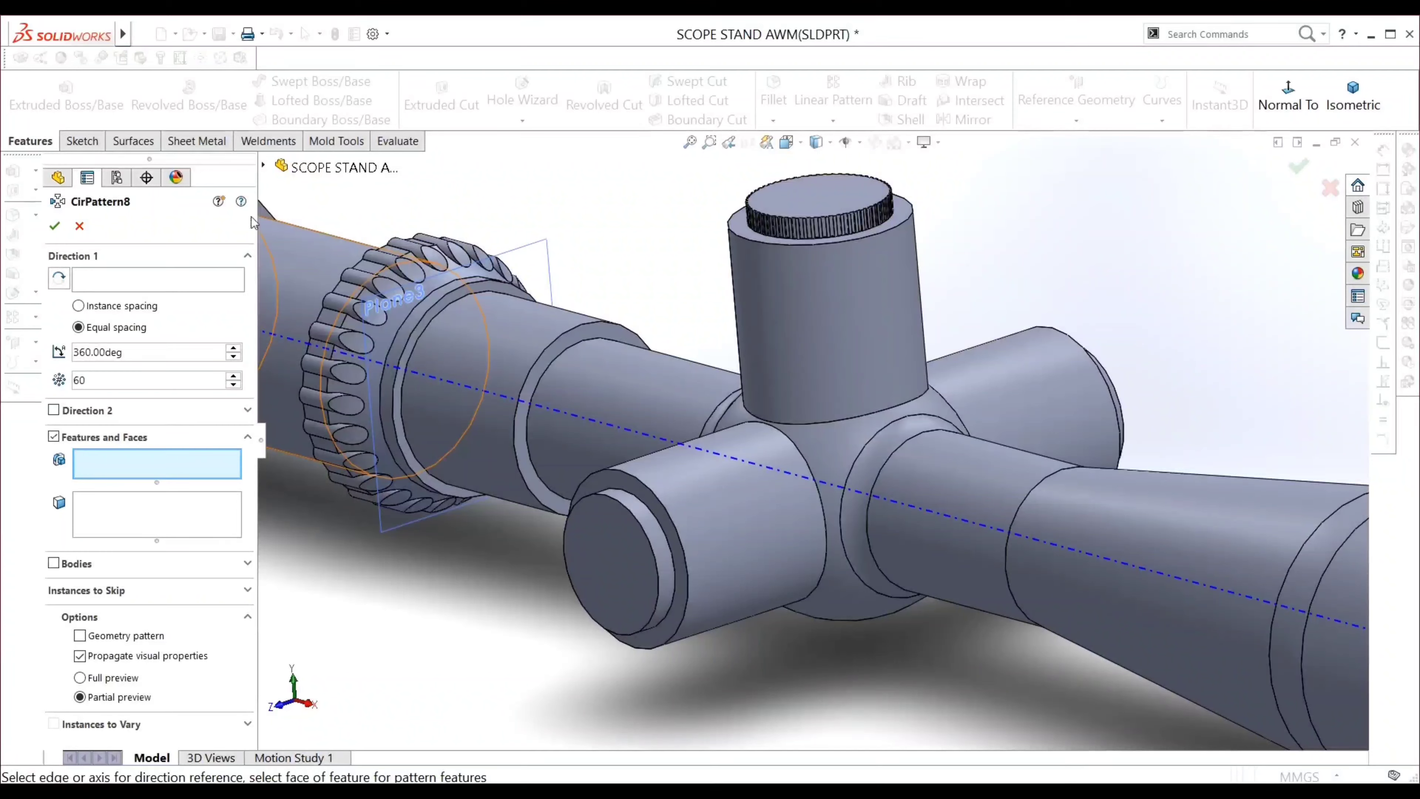
{"action": "left_click", "coordinate": [263, 166]}
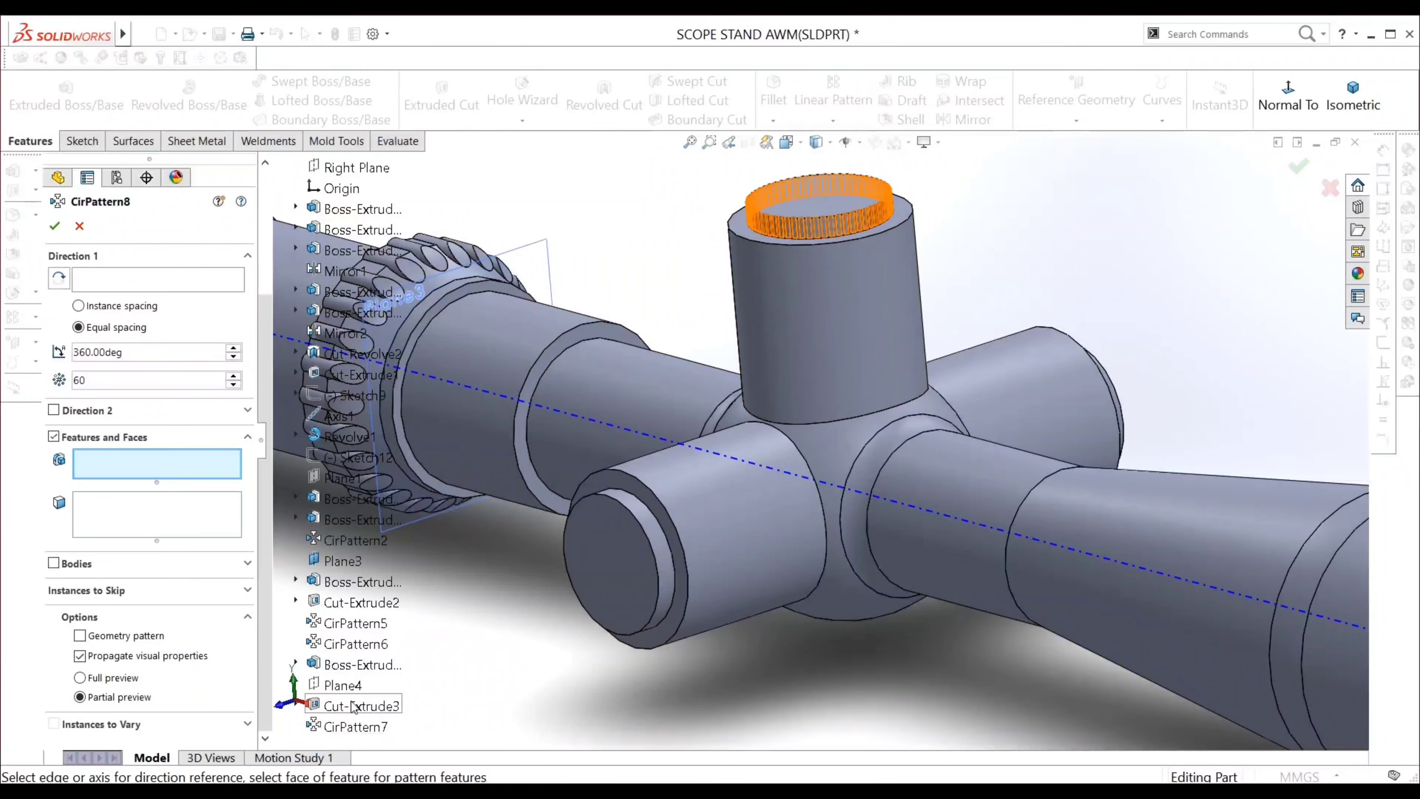
{"action": "left_click", "coordinate": [358, 726]}
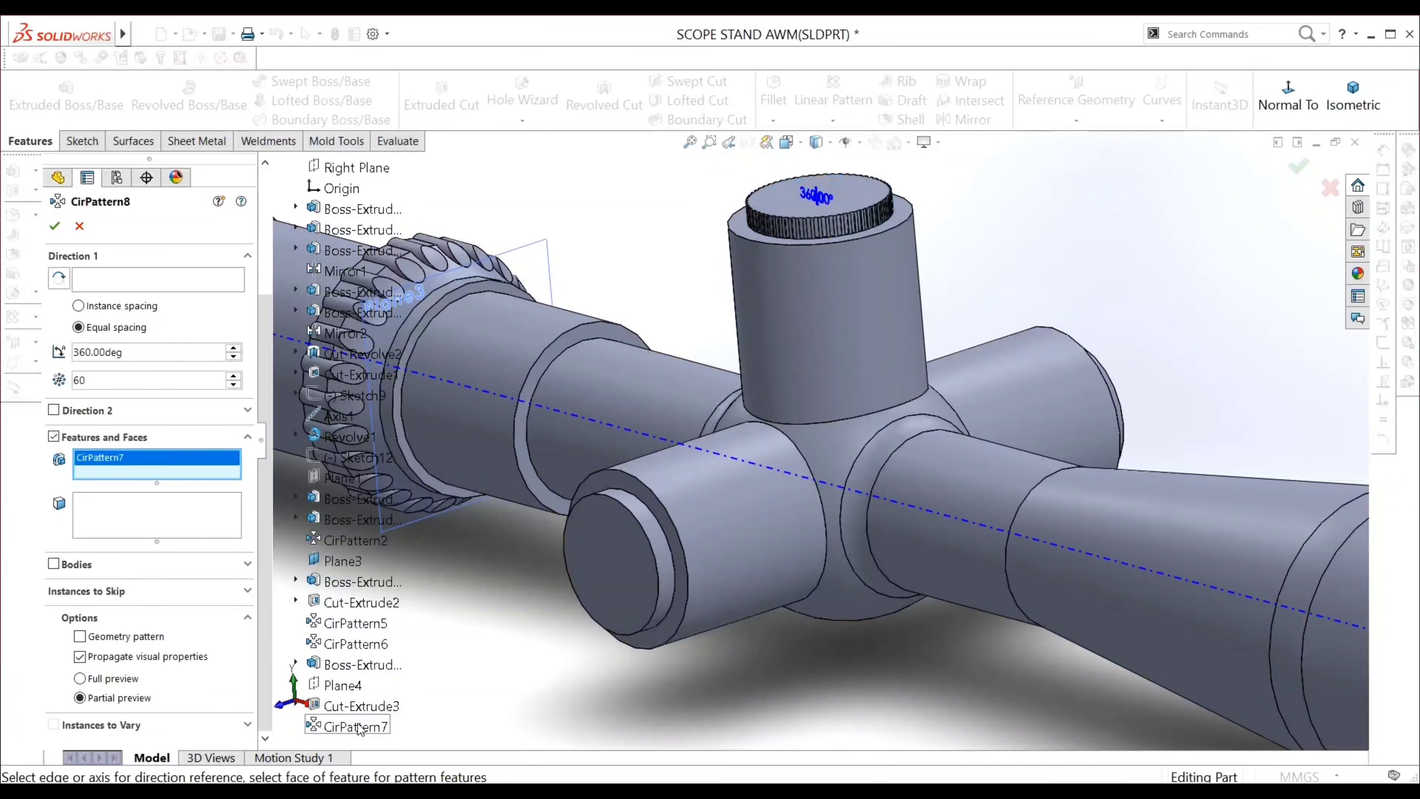
{"action": "left_click", "coordinate": [138, 291]}
{"action": "left_click", "coordinate": [995, 496]}
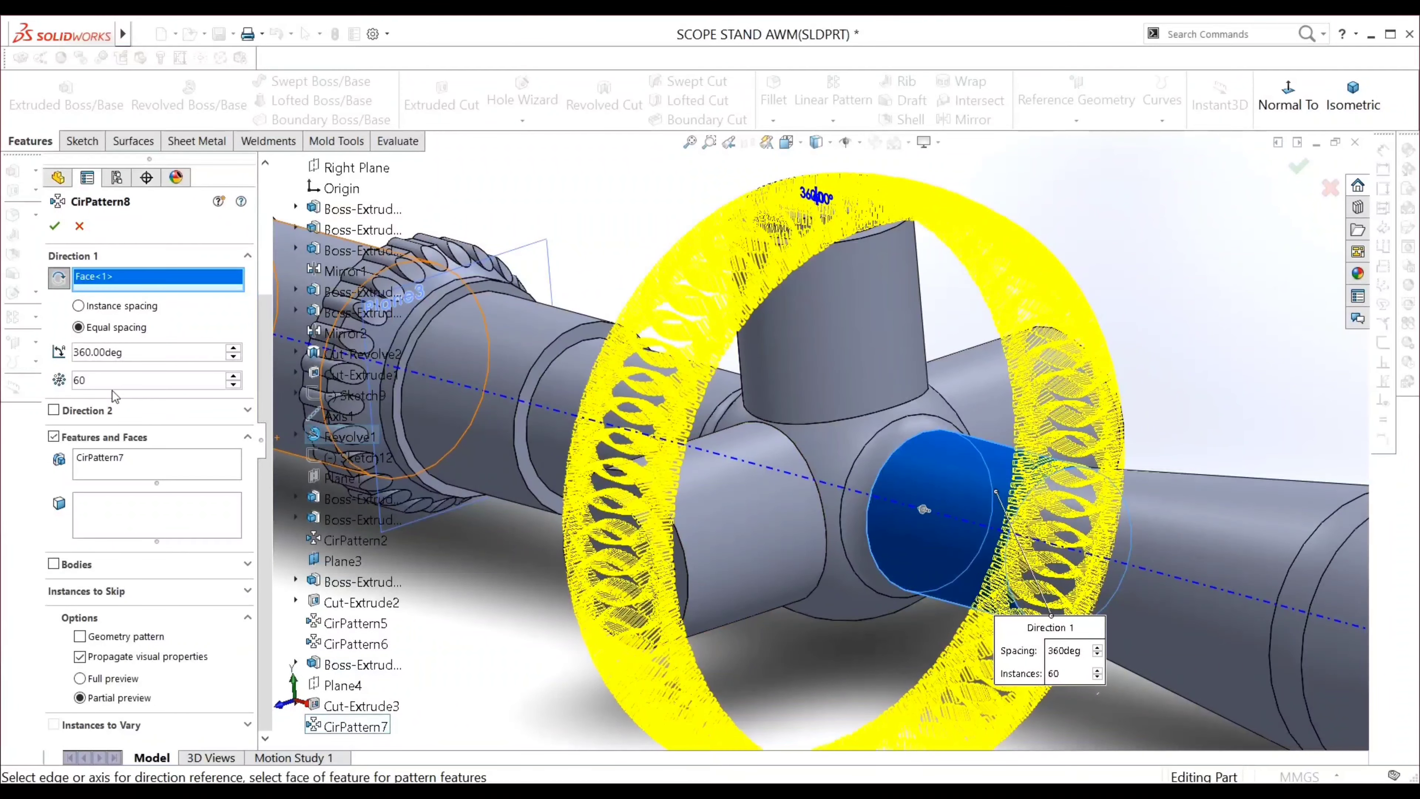
Set 4 instances over 360°, skip the bottom copy, and accept CirPattern8
{"action": "type", "text": "4"}
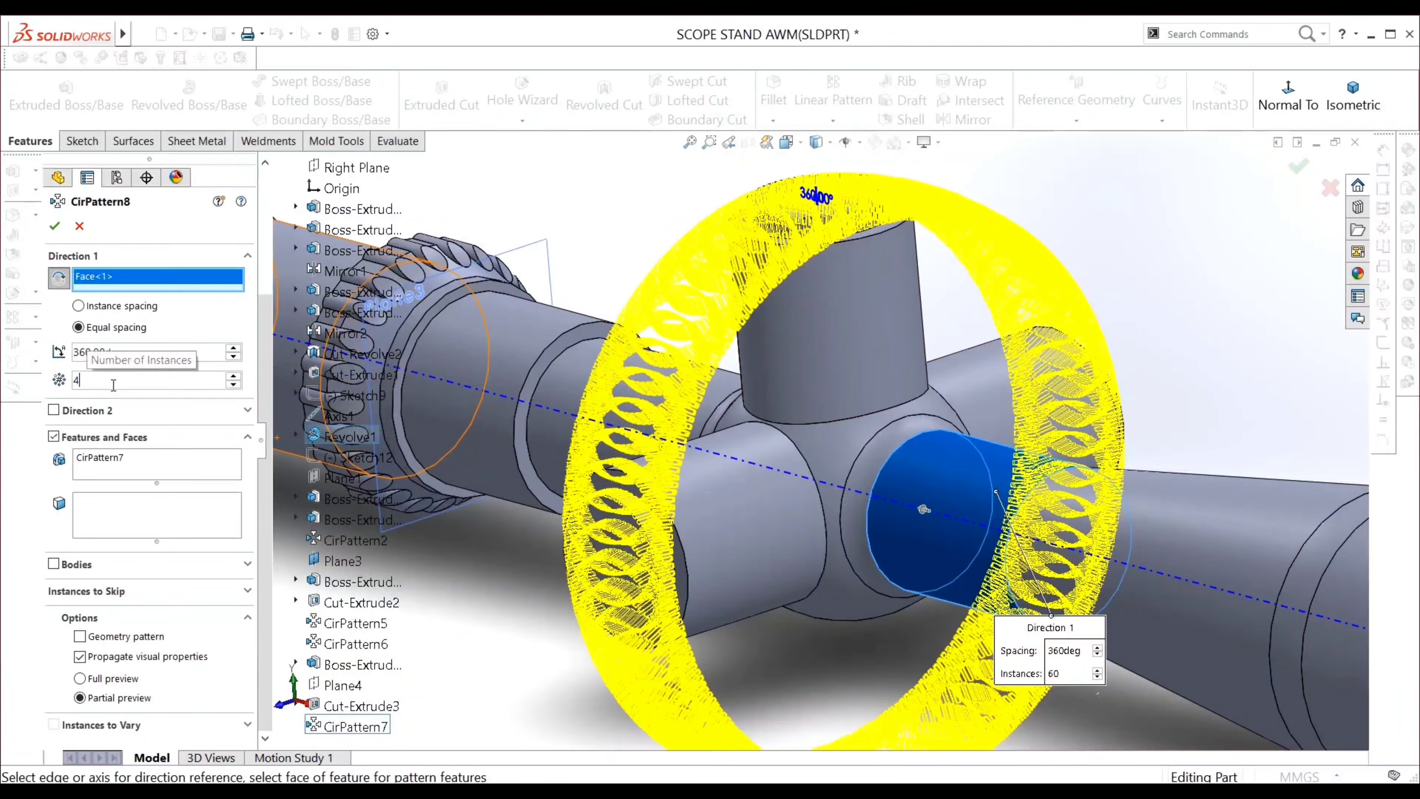
{"action": "scroll", "coordinate": [777, 582], "scroll_direction": "up", "scroll_amount": 2}
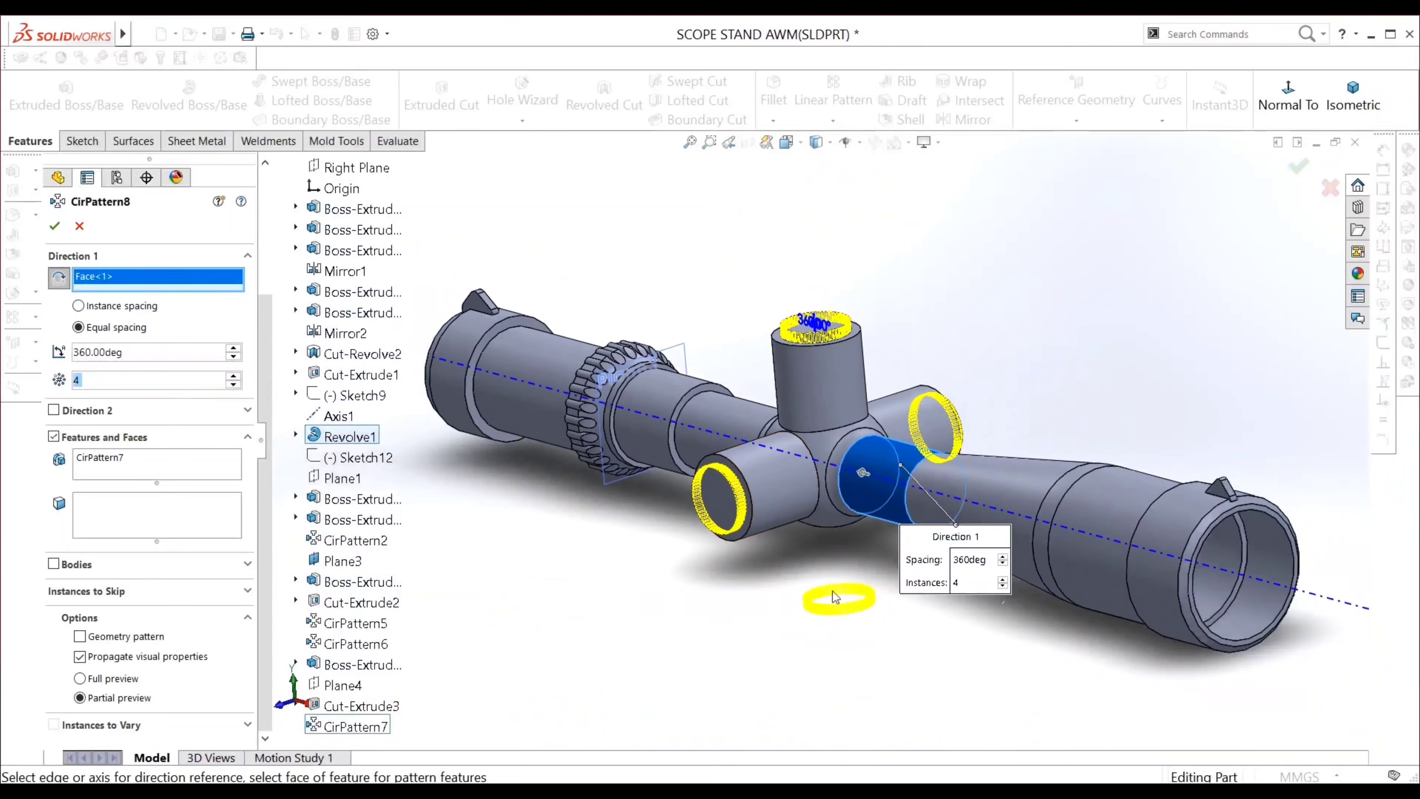
{"action": "scroll", "coordinate": [777, 582], "scroll_direction": "down", "scroll_amount": 2}
{"action": "left_click", "coordinate": [140, 594]}
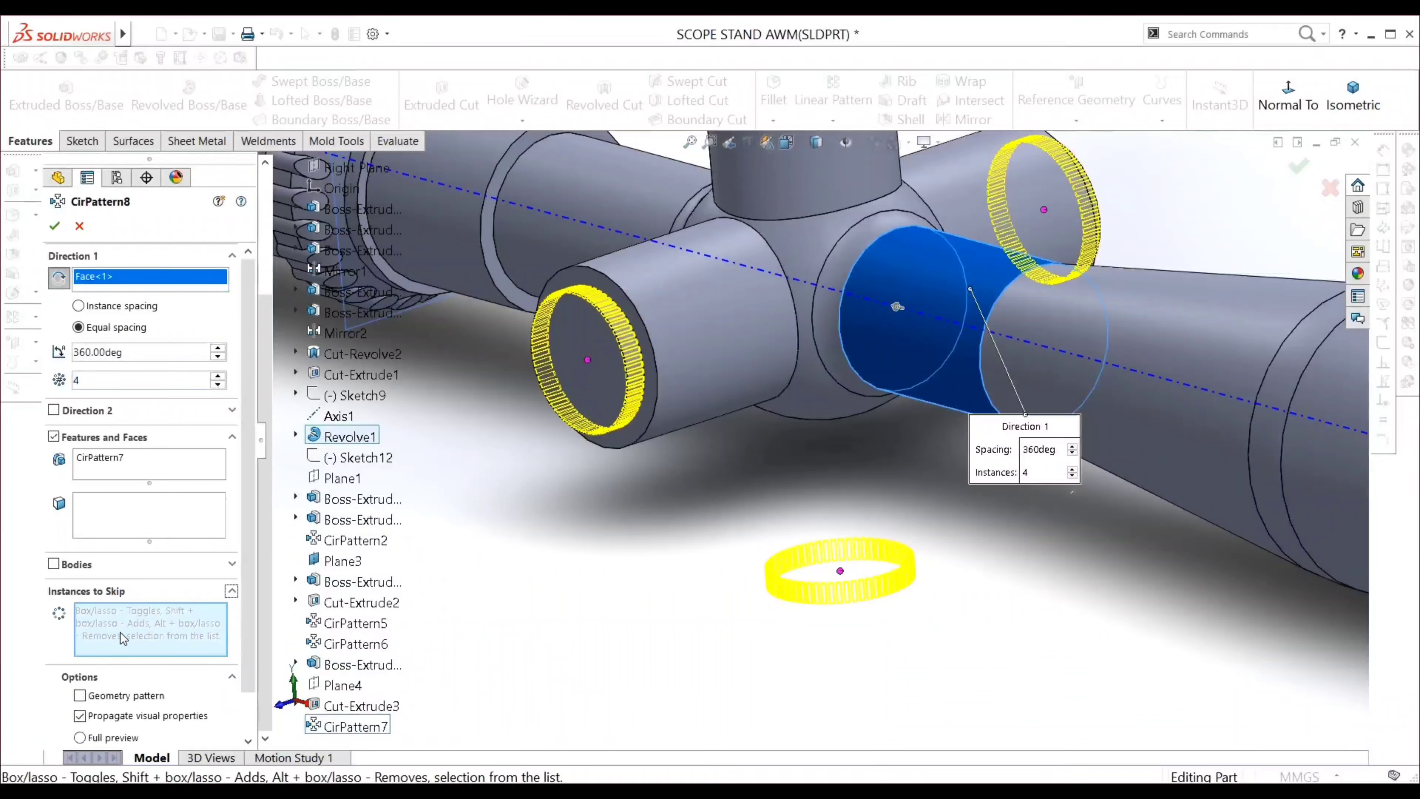
{"action": "left_click", "coordinate": [841, 571]}
{"action": "scroll", "coordinate": [840, 576], "scroll_direction": "up", "scroll_amount": 2}
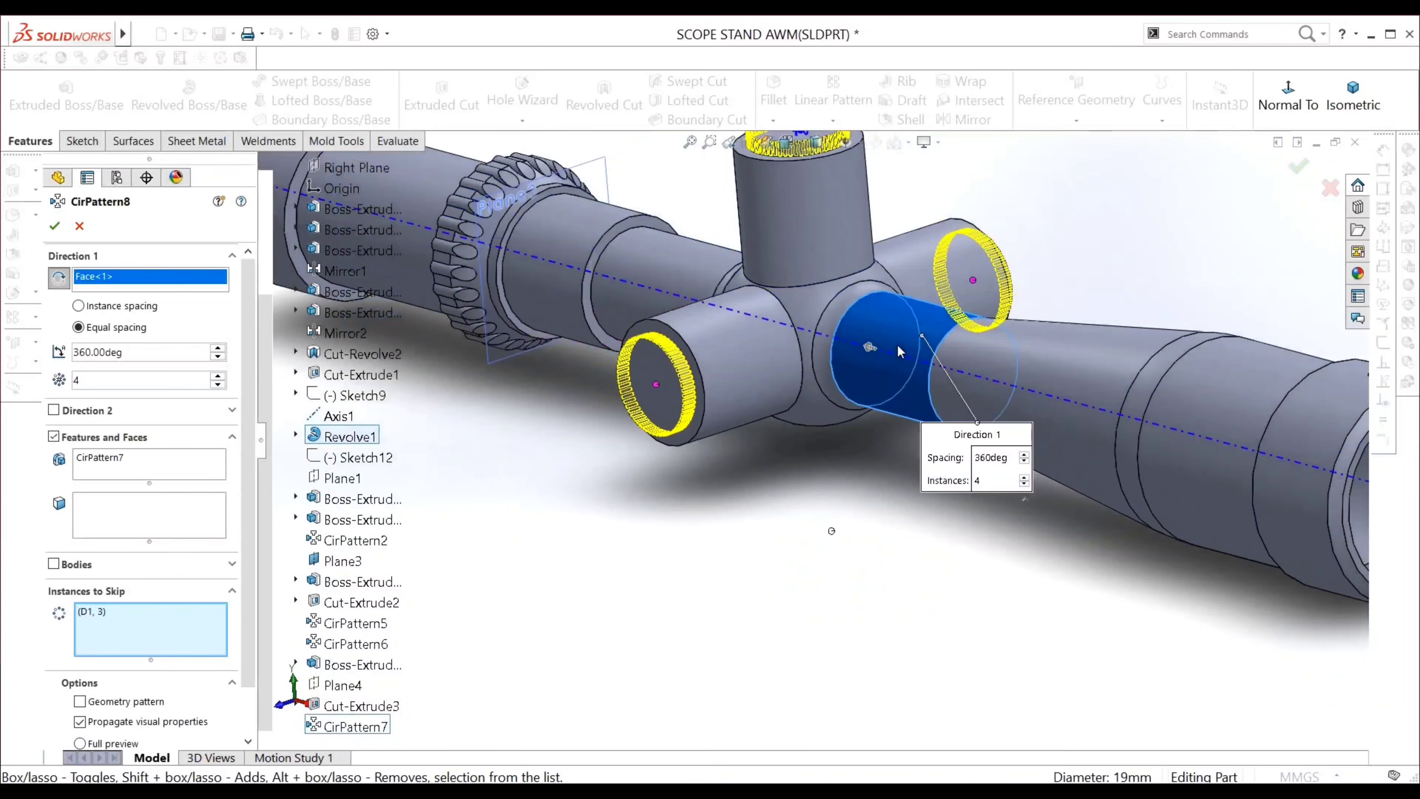
{"action": "left_click", "coordinate": [53, 227]}
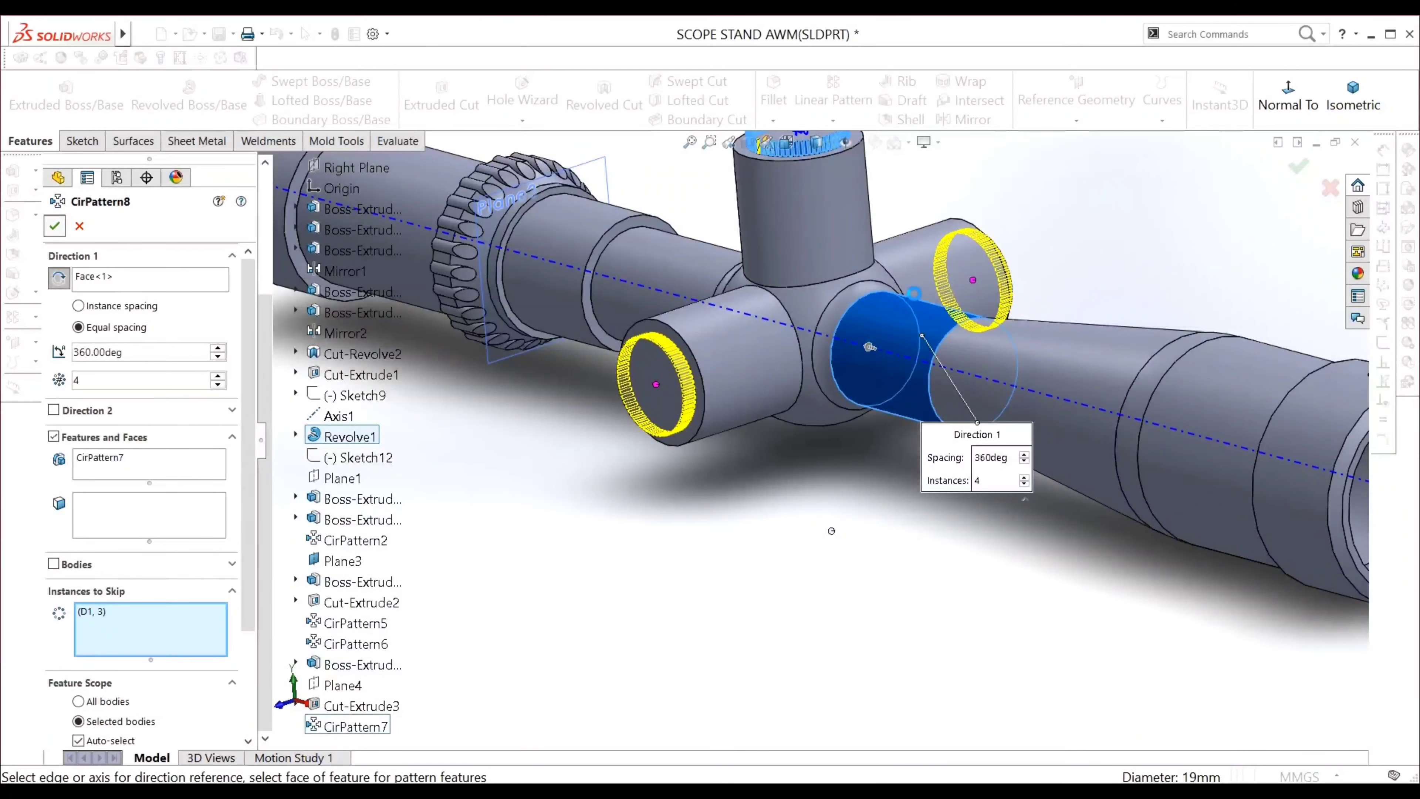
{"action": "left_click", "coordinate": [54, 226]}
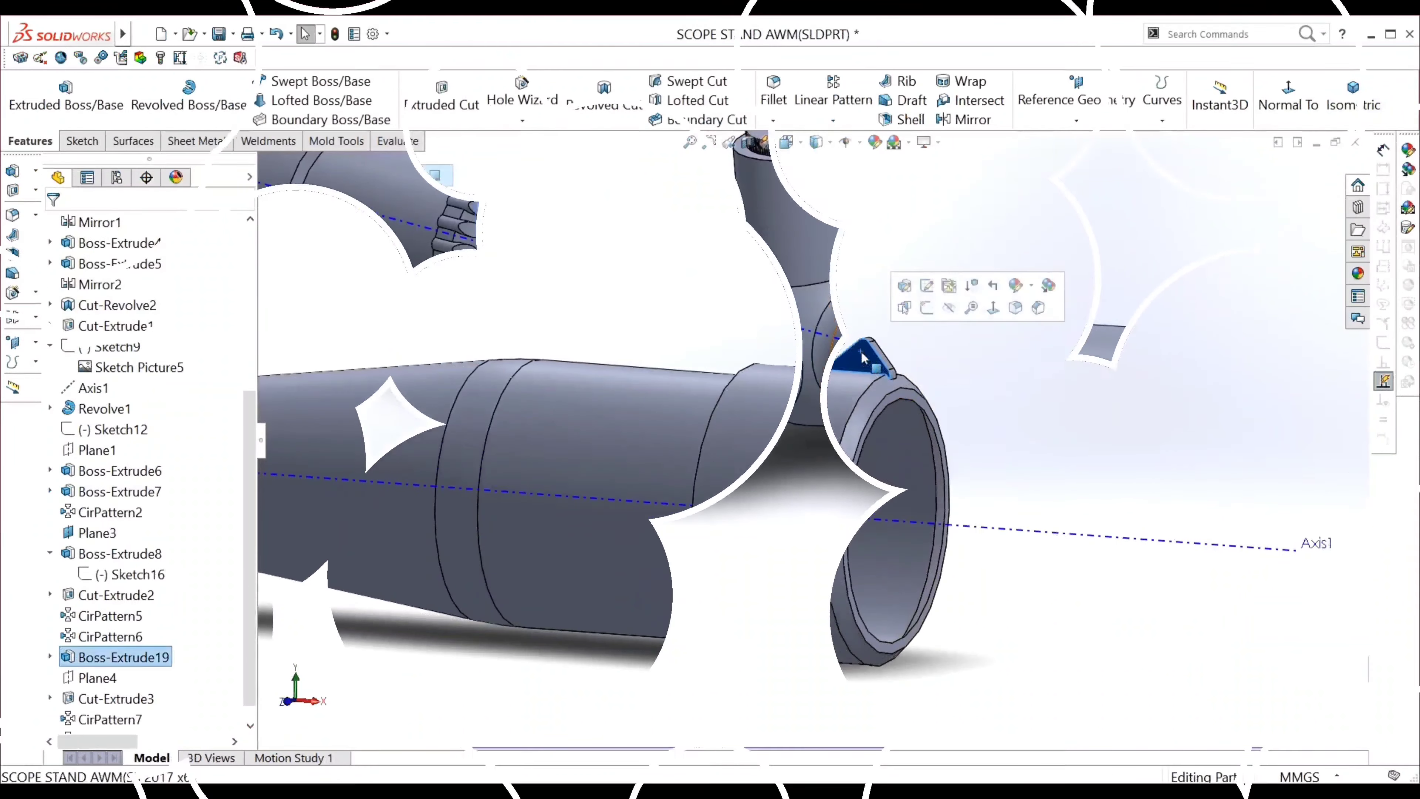
Start a sketch on the triangular lug face at the tube end
{"action": "left_click", "coordinate": [864, 355]}
{"action": "left_click", "coordinate": [926, 307]}
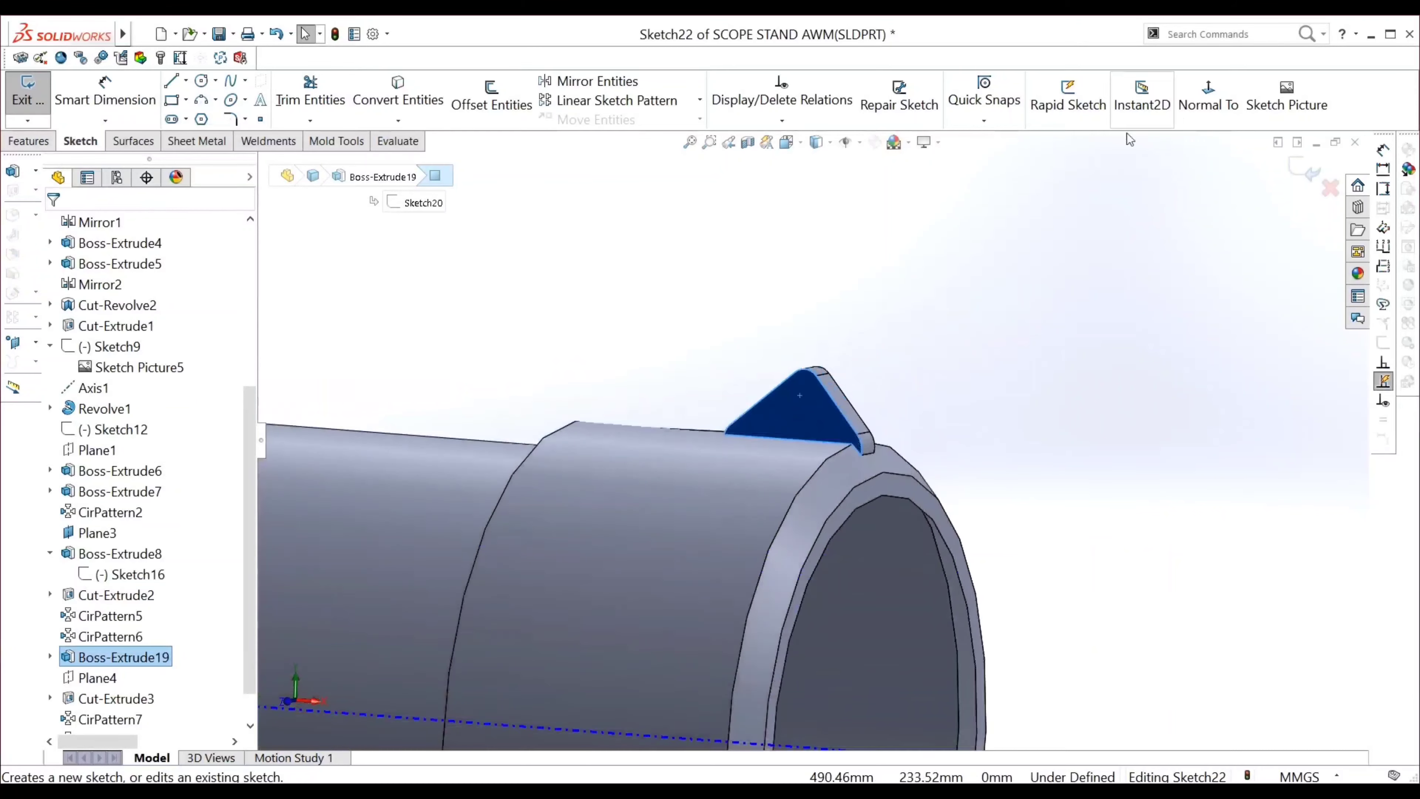
{"action": "scroll", "coordinate": [1022, 414], "scroll_direction": "down", "scroll_amount": 3}
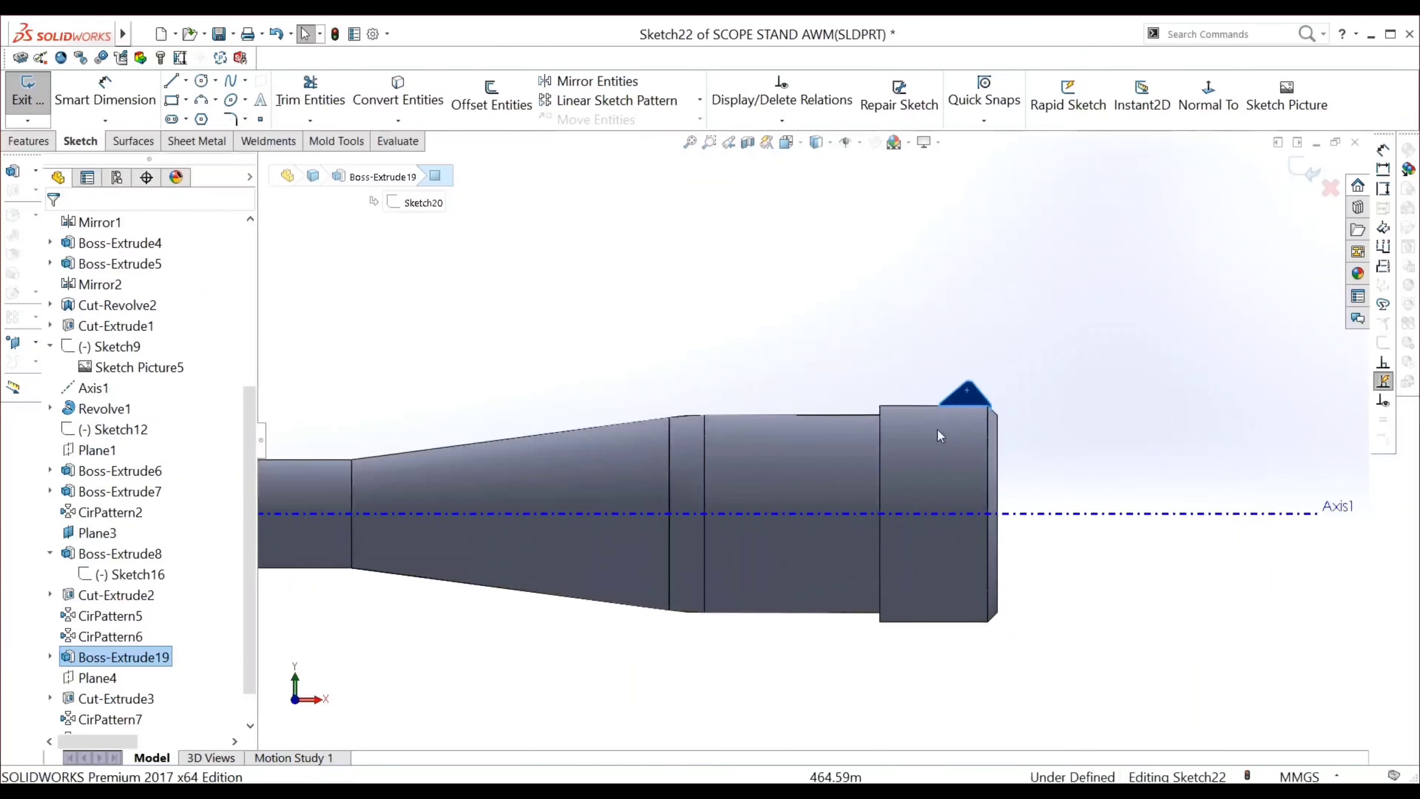
{"action": "scroll", "coordinate": [966, 381], "scroll_direction": "down", "scroll_amount": 3}
{"action": "scroll", "coordinate": [945, 481], "scroll_direction": "down", "scroll_amount": 3}
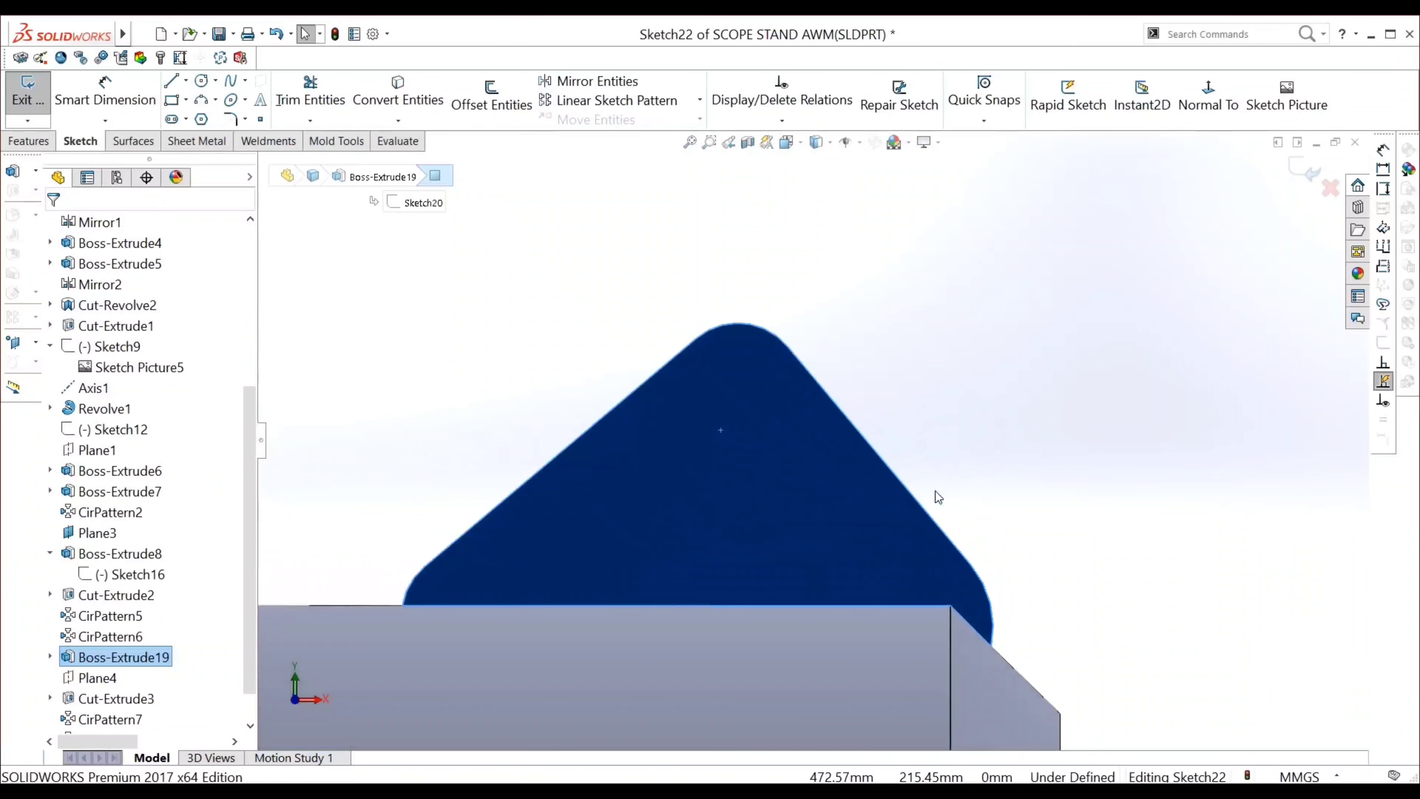
Draw a circle centred inside the triangular lug
{"action": "left_click", "coordinate": [201, 81]}
{"action": "left_click", "coordinate": [728, 493]}
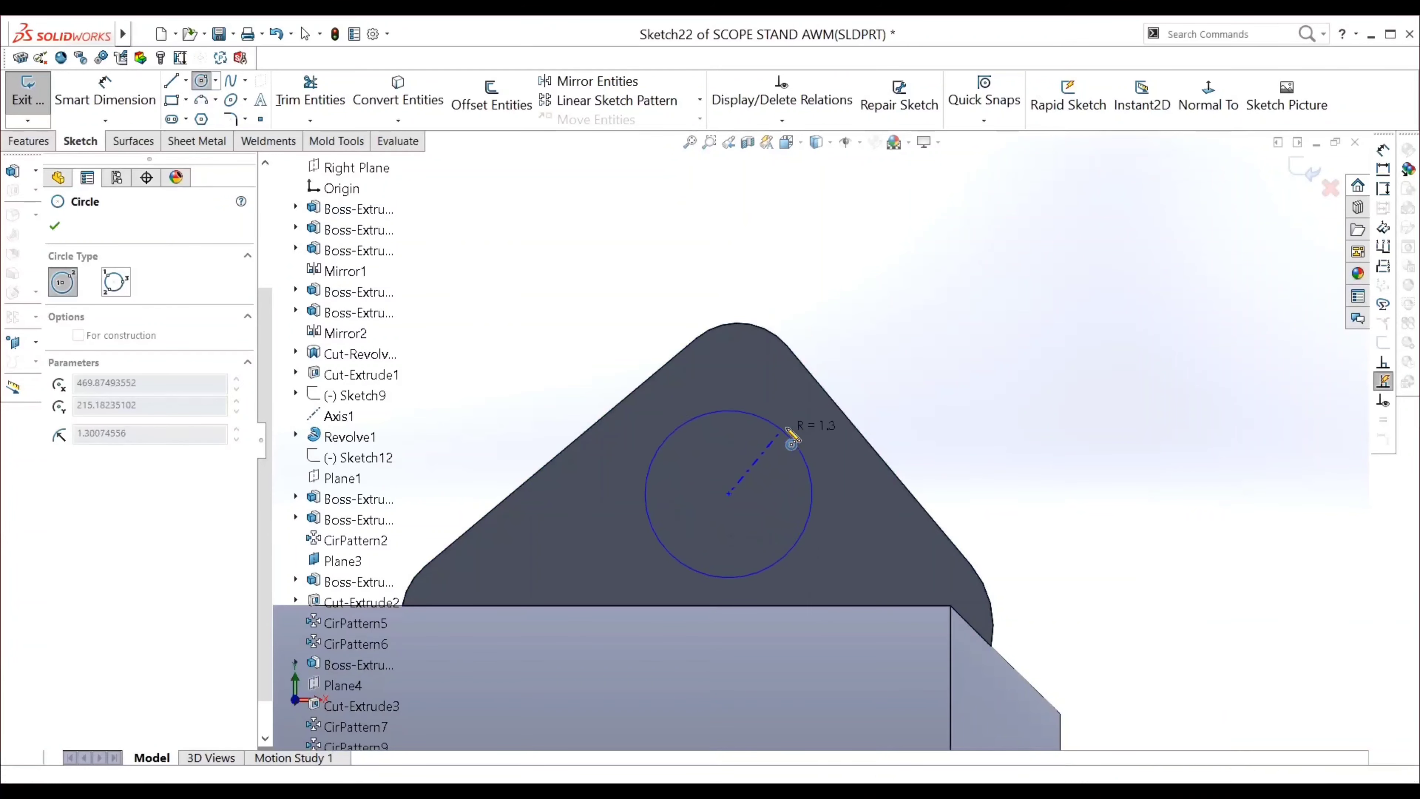
{"action": "left_click", "coordinate": [801, 430]}
{"action": "scroll", "coordinate": [524, 460], "scroll_direction": "up", "scroll_amount": 4}
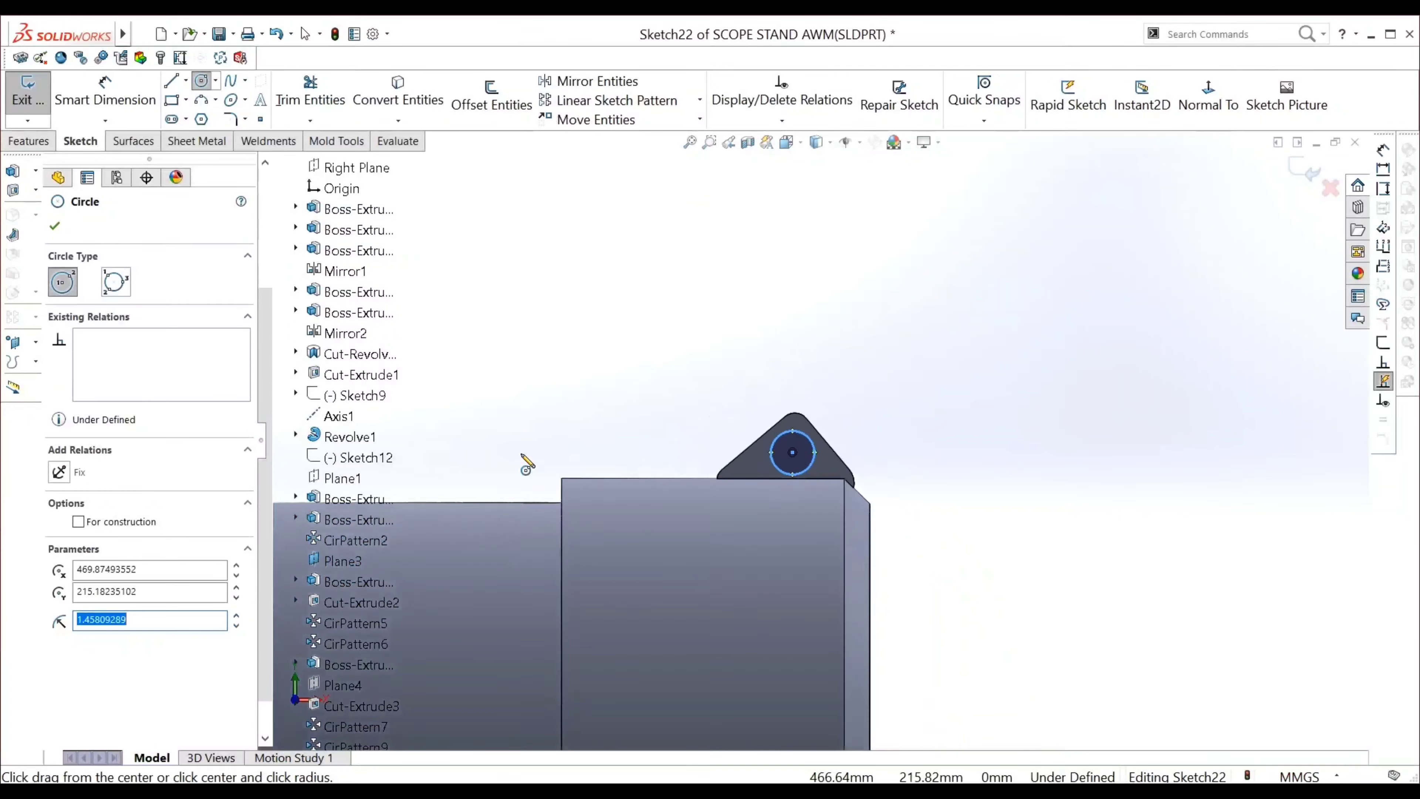
{"action": "scroll", "coordinate": [525, 464], "scroll_direction": "up", "scroll_amount": 3}
{"action": "scroll", "coordinate": [531, 461], "scroll_direction": "up", "scroll_amount": 2}
{"action": "scroll", "coordinate": [543, 456], "scroll_direction": "up", "scroll_amount": 2}
{"action": "scroll", "coordinate": [567, 445], "scroll_direction": "down", "scroll_amount": 2}
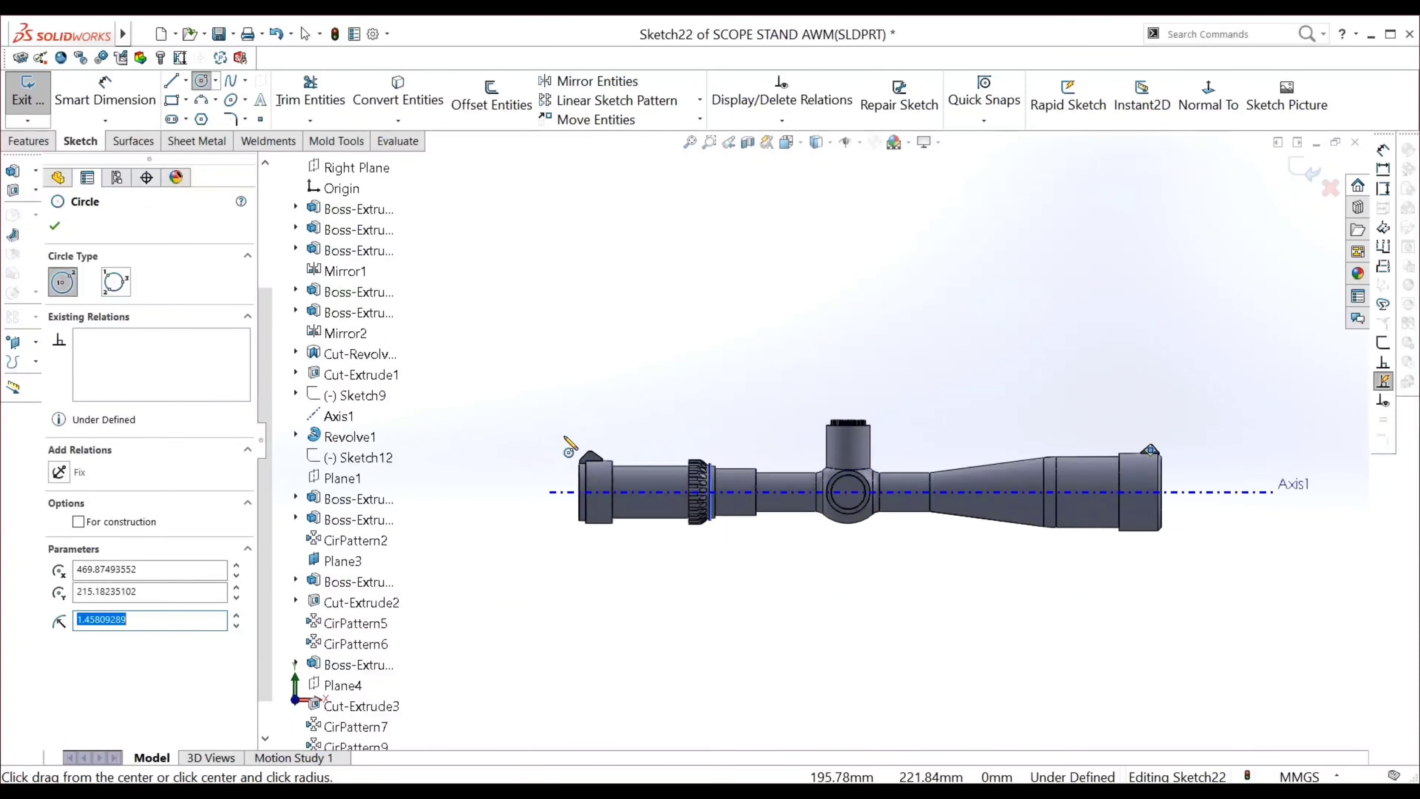
{"action": "scroll", "coordinate": [569, 447], "scroll_direction": "down", "scroll_amount": 3}
{"action": "scroll", "coordinate": [626, 448], "scroll_direction": "down", "scroll_amount": 3}
{"action": "scroll", "coordinate": [660, 442], "scroll_direction": "down", "scroll_amount": 3}
{"action": "scroll", "coordinate": [674, 436], "scroll_direction": "down", "scroll_amount": 3}
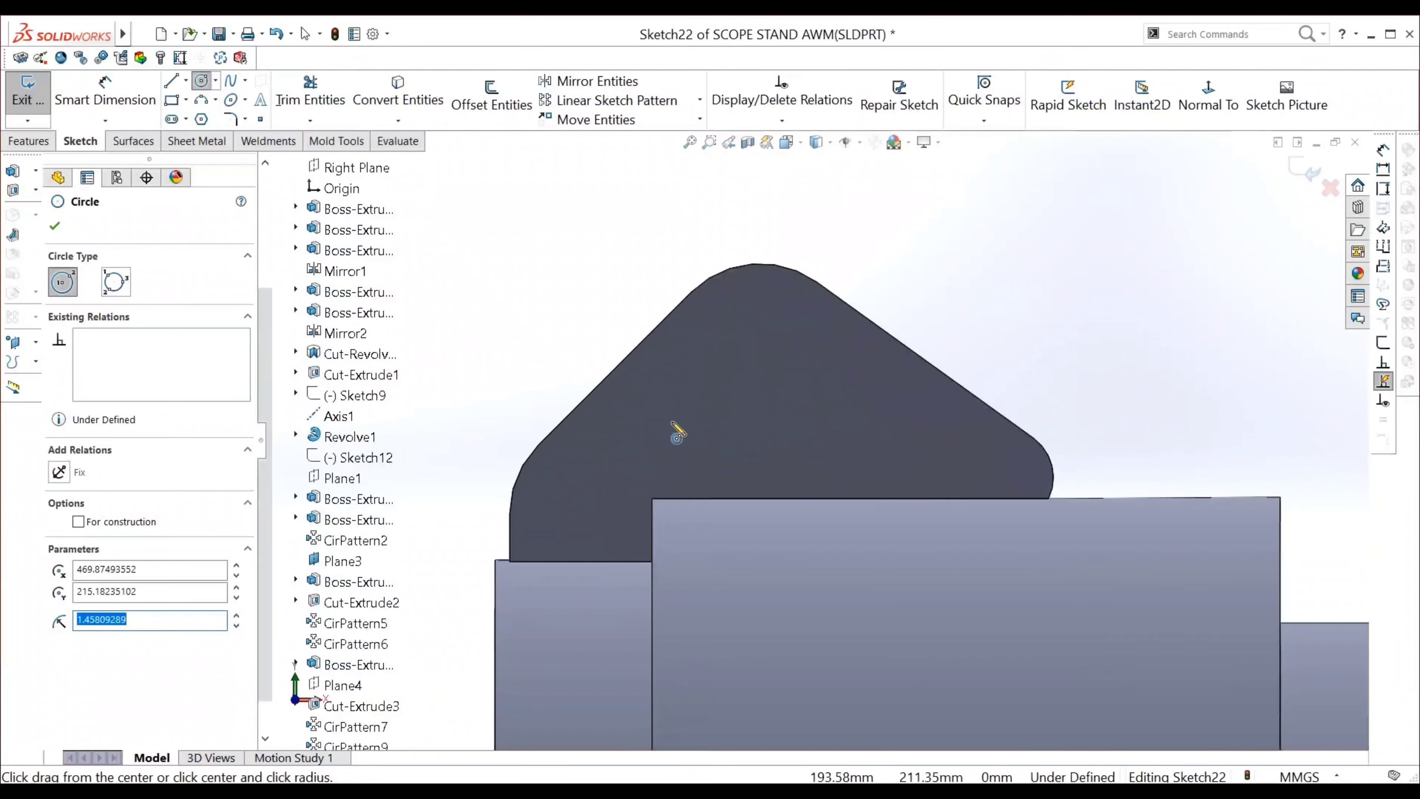
{"action": "left_click", "coordinate": [760, 402]}
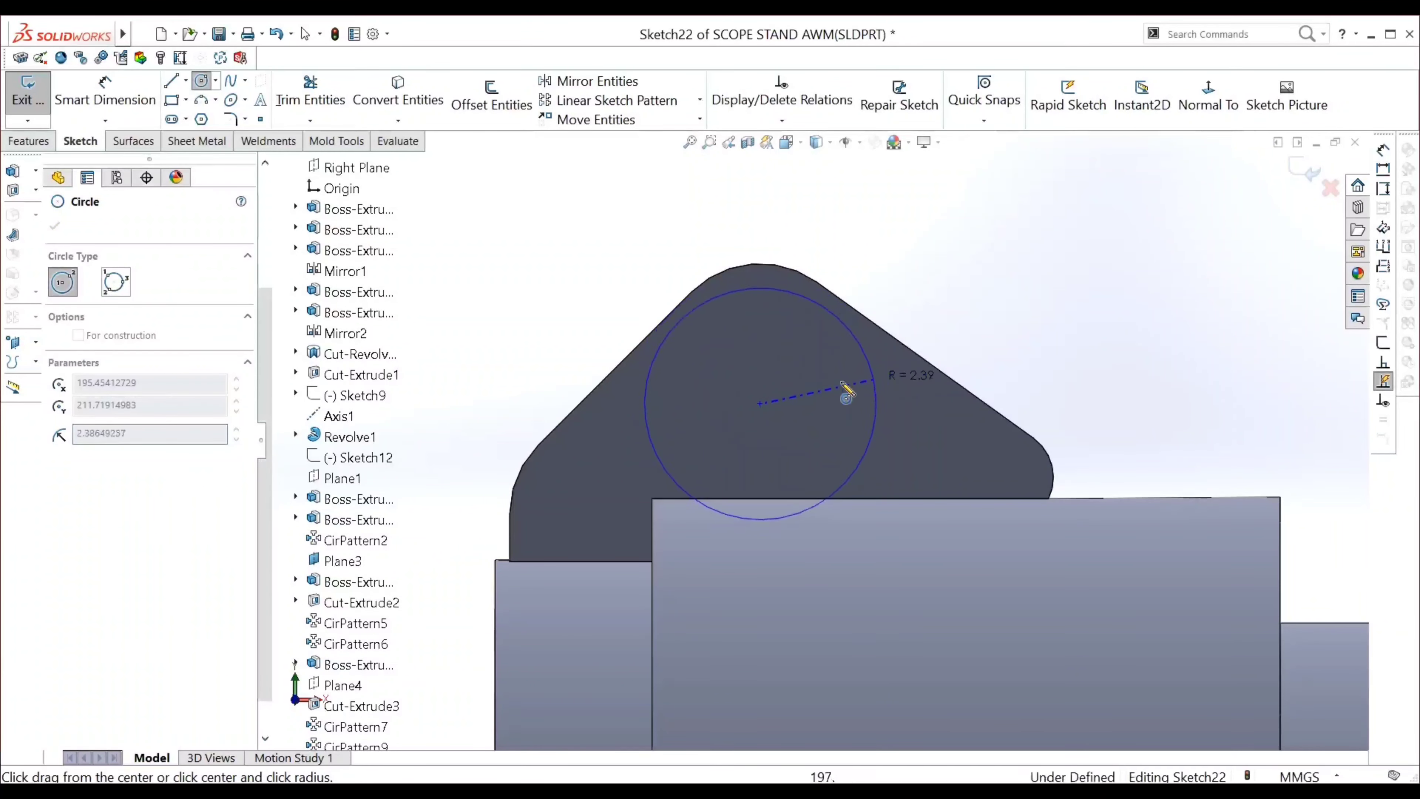
{"action": "left_click", "coordinate": [836, 386]}
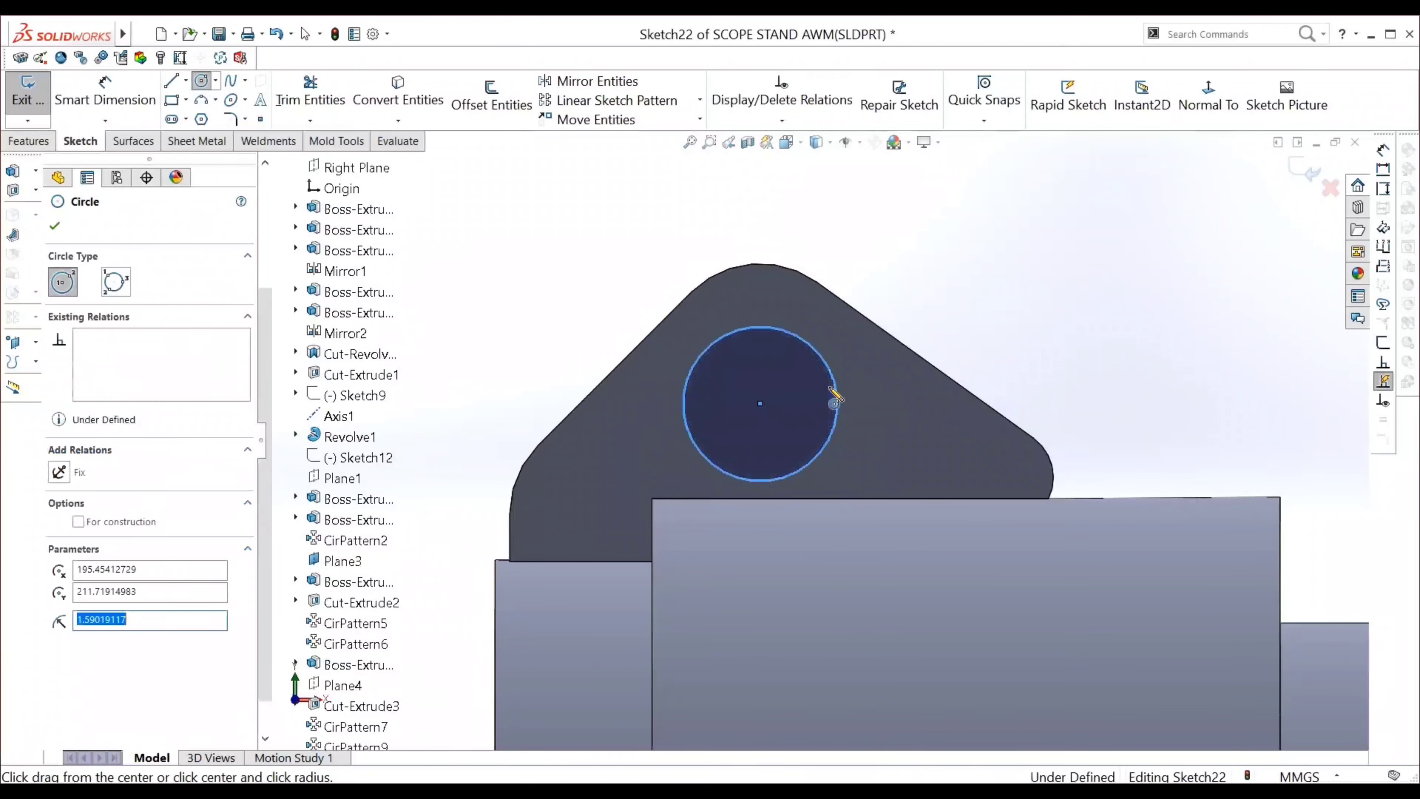
{"action": "left_click", "coordinate": [60, 234]}
Extrude-cut the circle Through All in both directions
{"action": "left_click", "coordinate": [28, 141]}
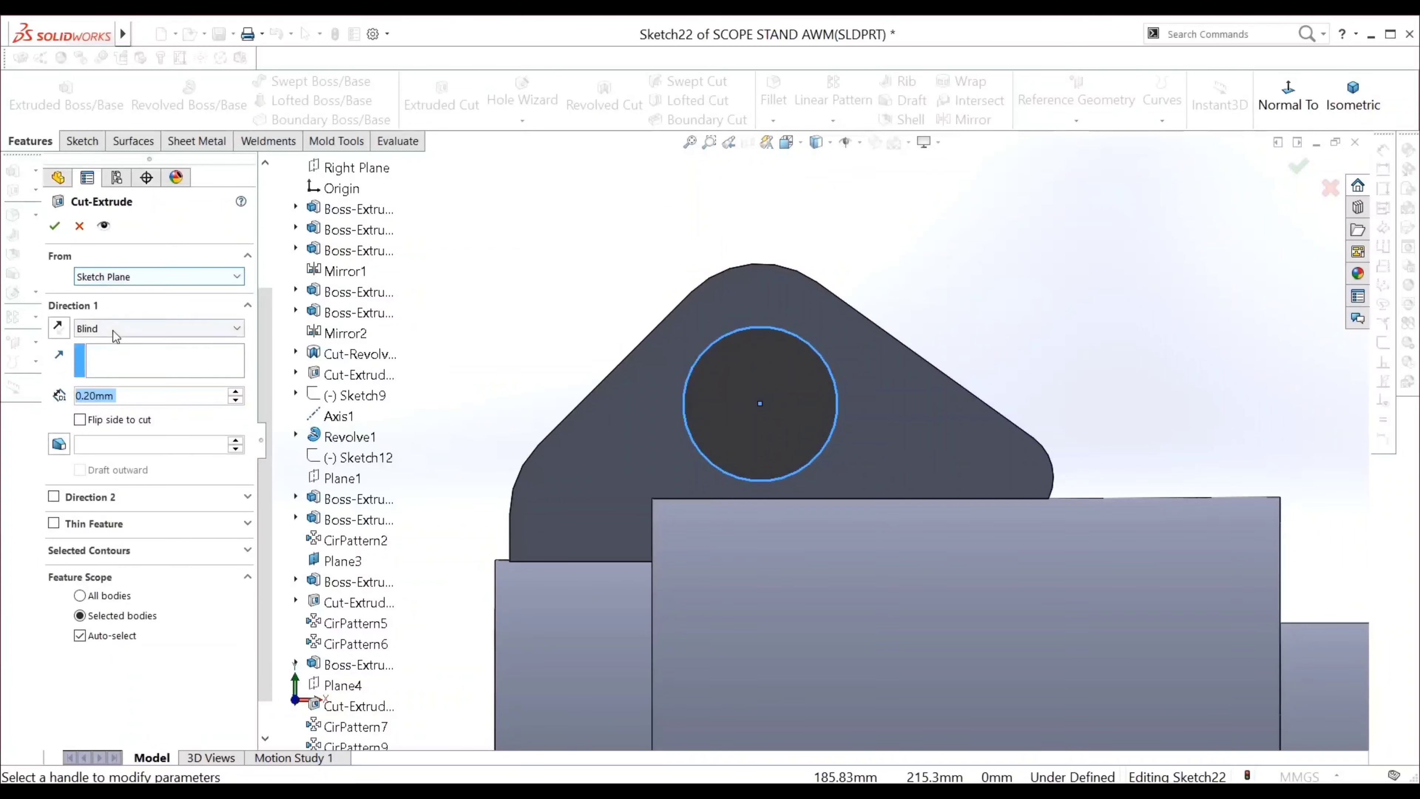
{"action": "left_click", "coordinate": [116, 330]}
{"action": "left_click", "coordinate": [111, 372]}
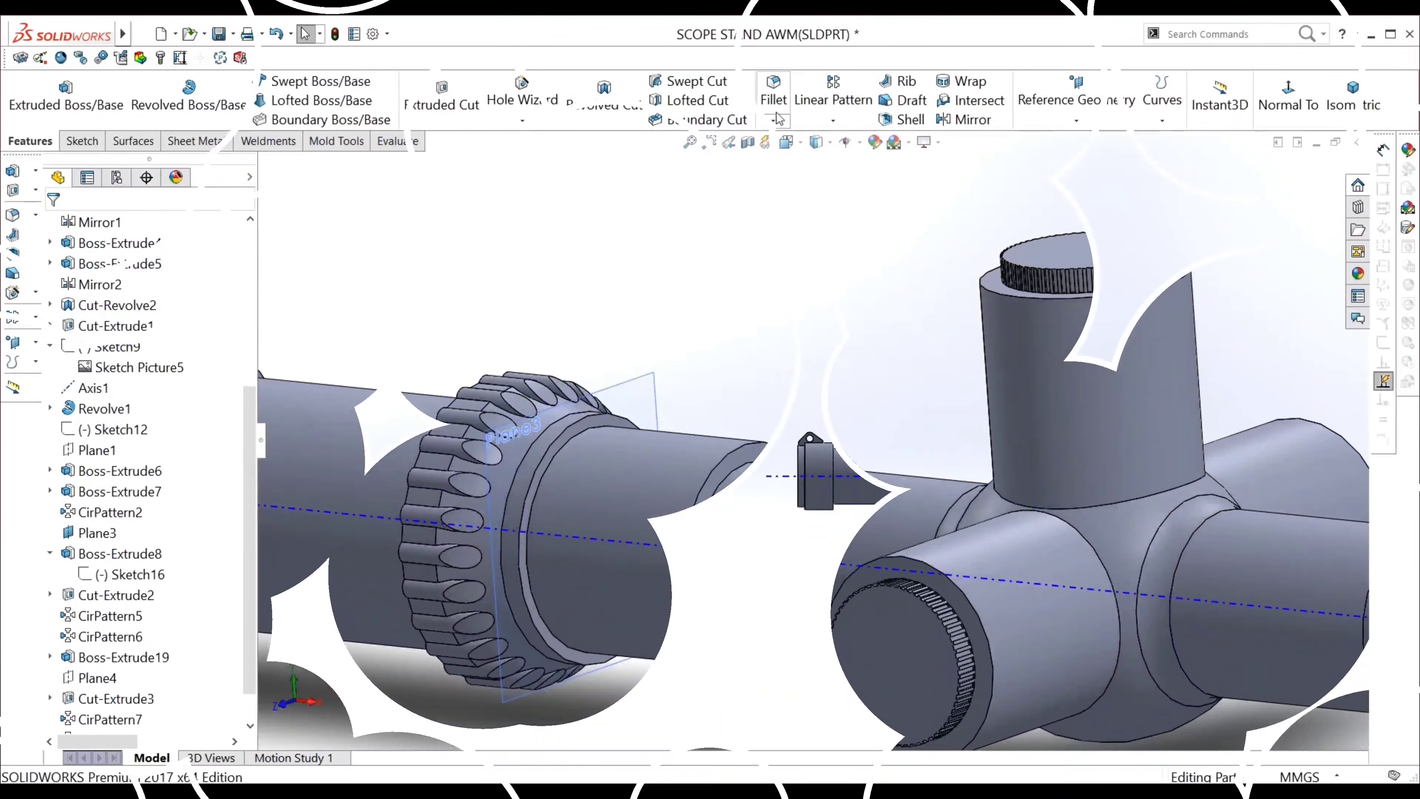
Chamfer the first tube ring edge at 1 mm × 45°, changing the distance from 2
{"action": "left_click", "coordinate": [774, 120]}
{"action": "left_click", "coordinate": [809, 159]}
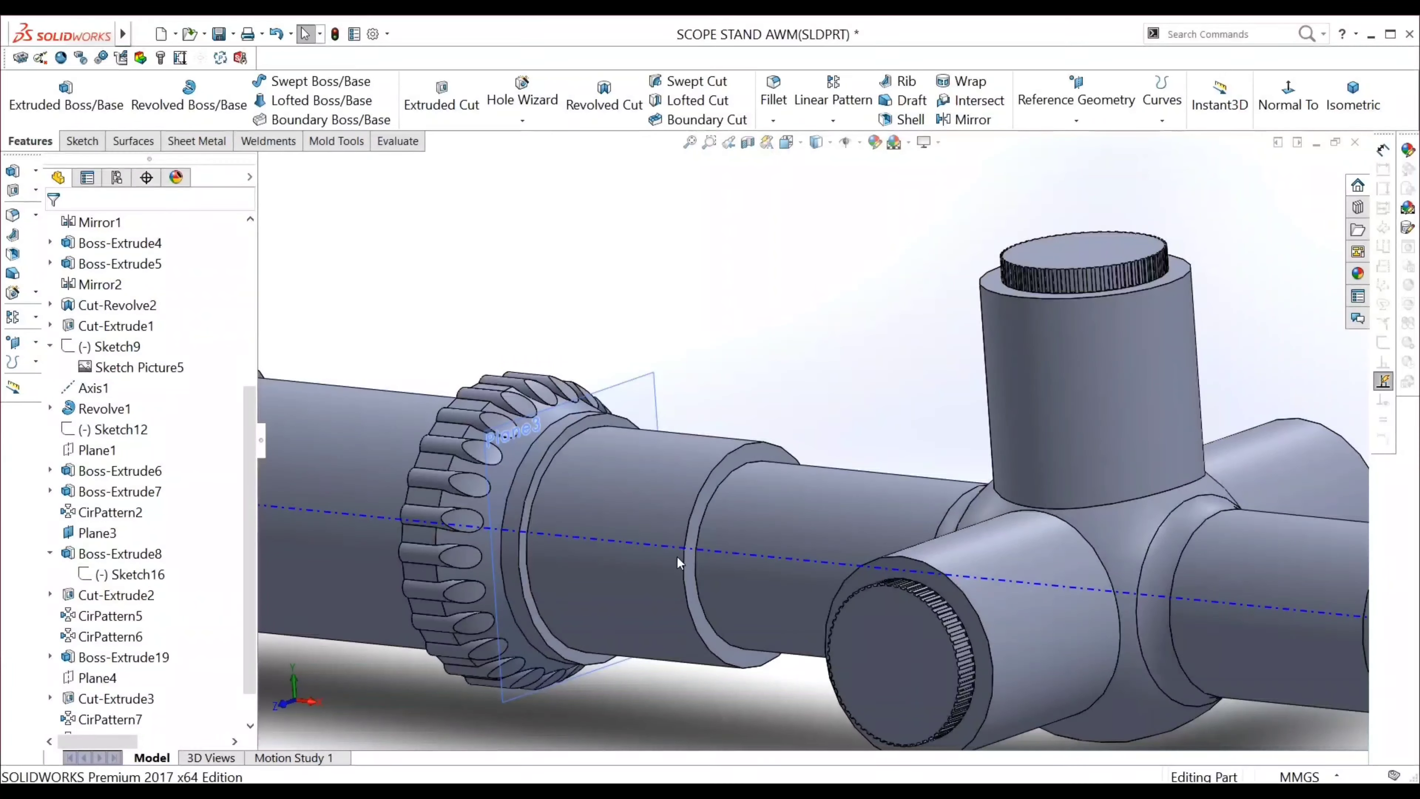
{"action": "left_click", "coordinate": [700, 504]}
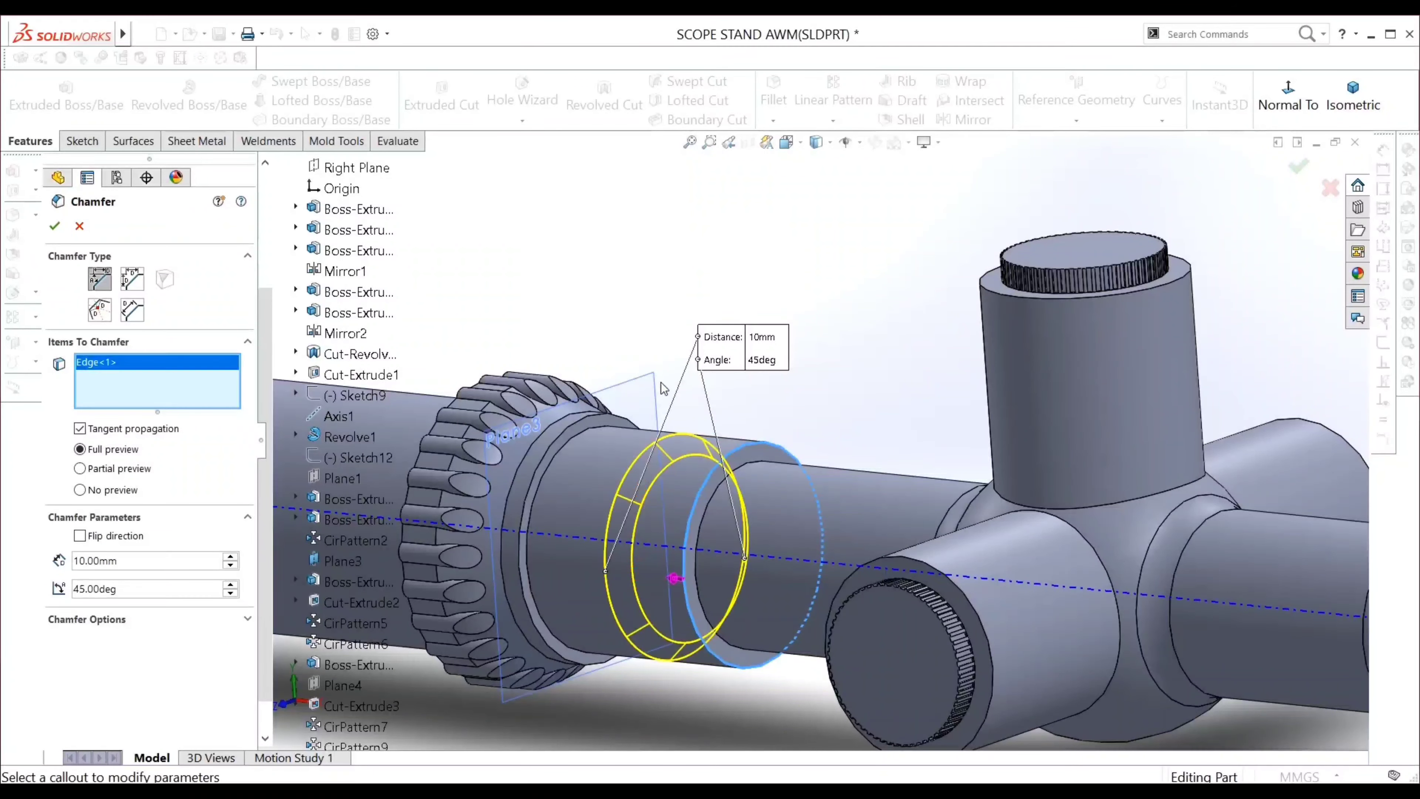
{"action": "key", "text": "Right"}
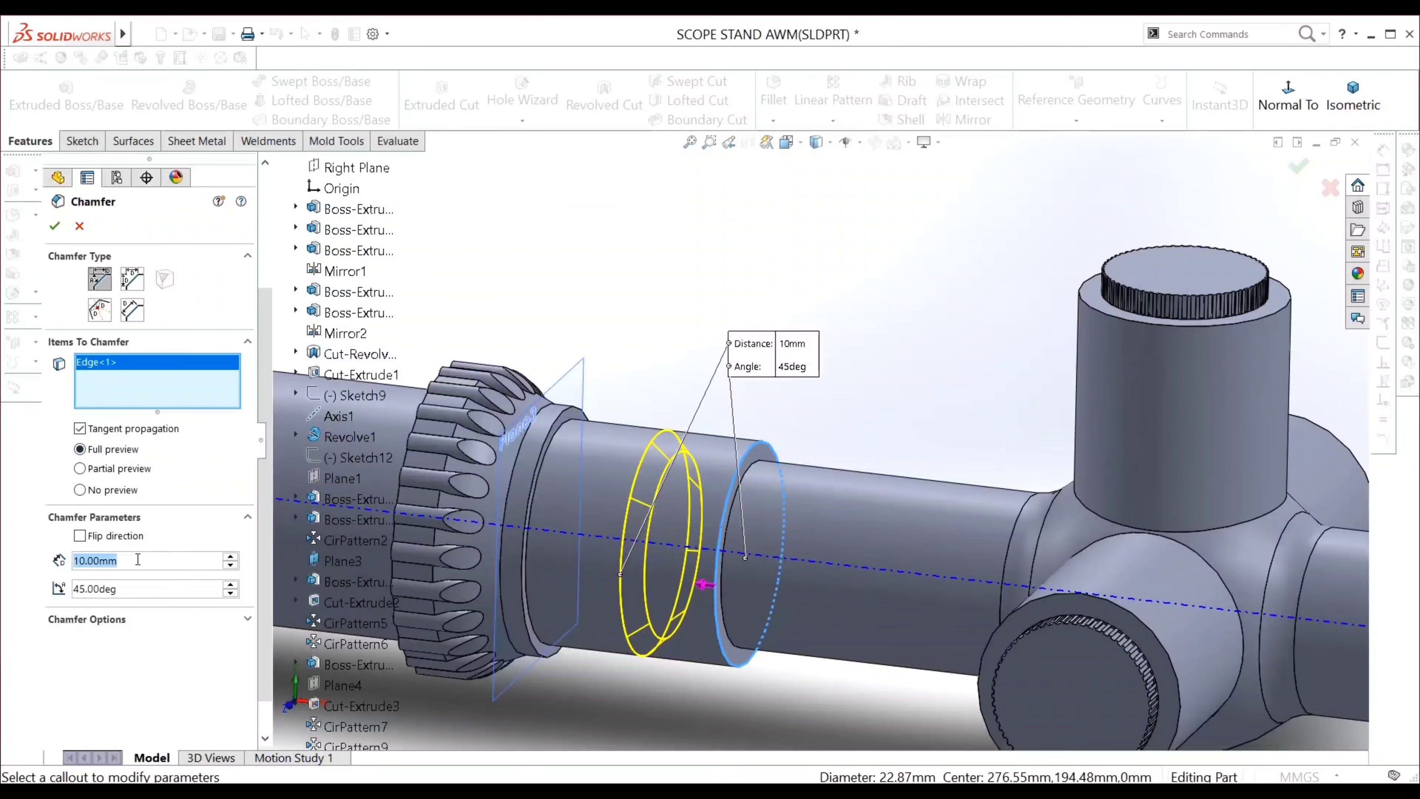
{"action": "type", "text": "2"}
{"action": "key", "text": "Return"}
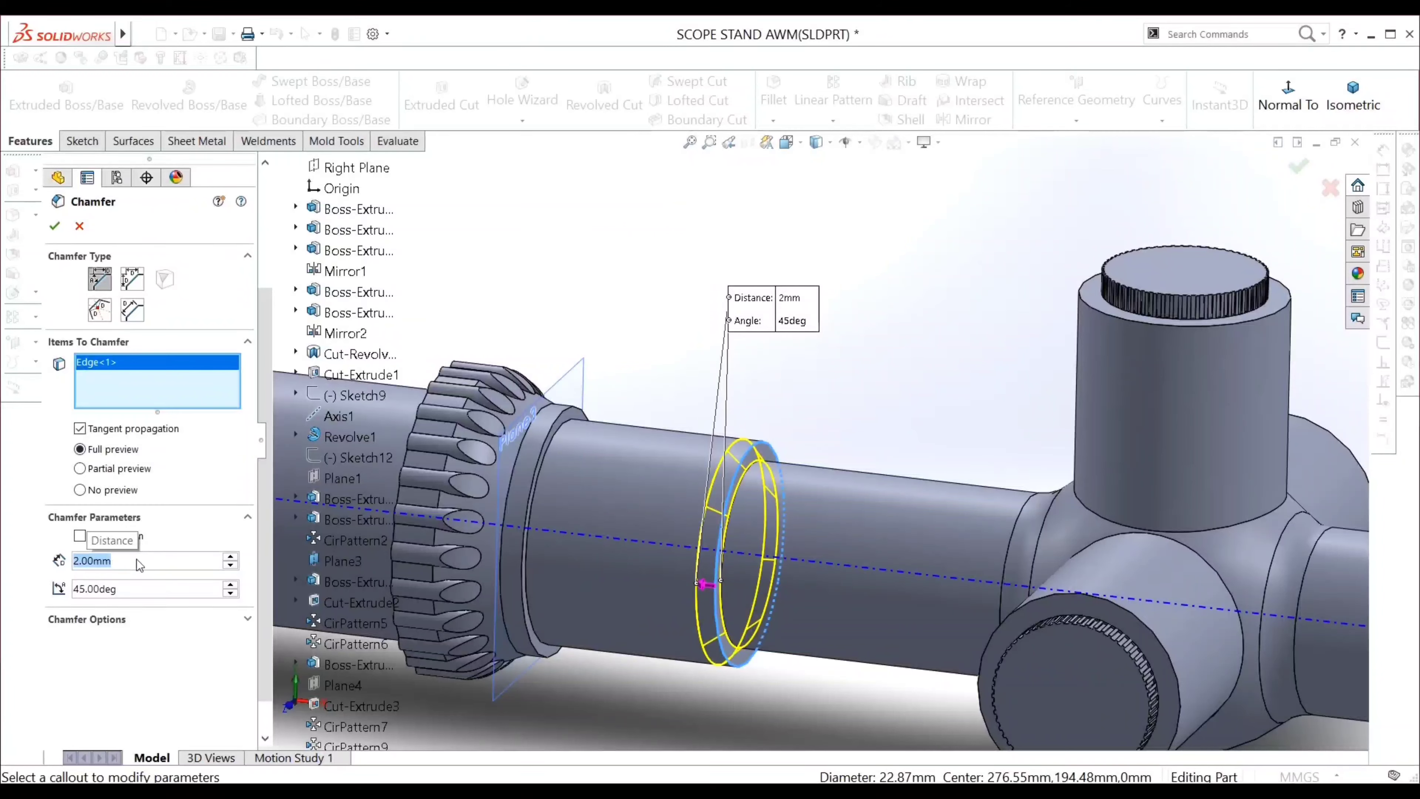
{"action": "type", "text": "1"}
{"action": "key", "text": "Return"}
{"action": "mouse_move", "coordinate": [605, 347]}
{"action": "middle_mouse_down"}
{"action": "mouse_move", "coordinate": [624, 347]}
{"action": "mouse_move", "coordinate": [599, 321]}
{"action": "middle_mouse_up"}
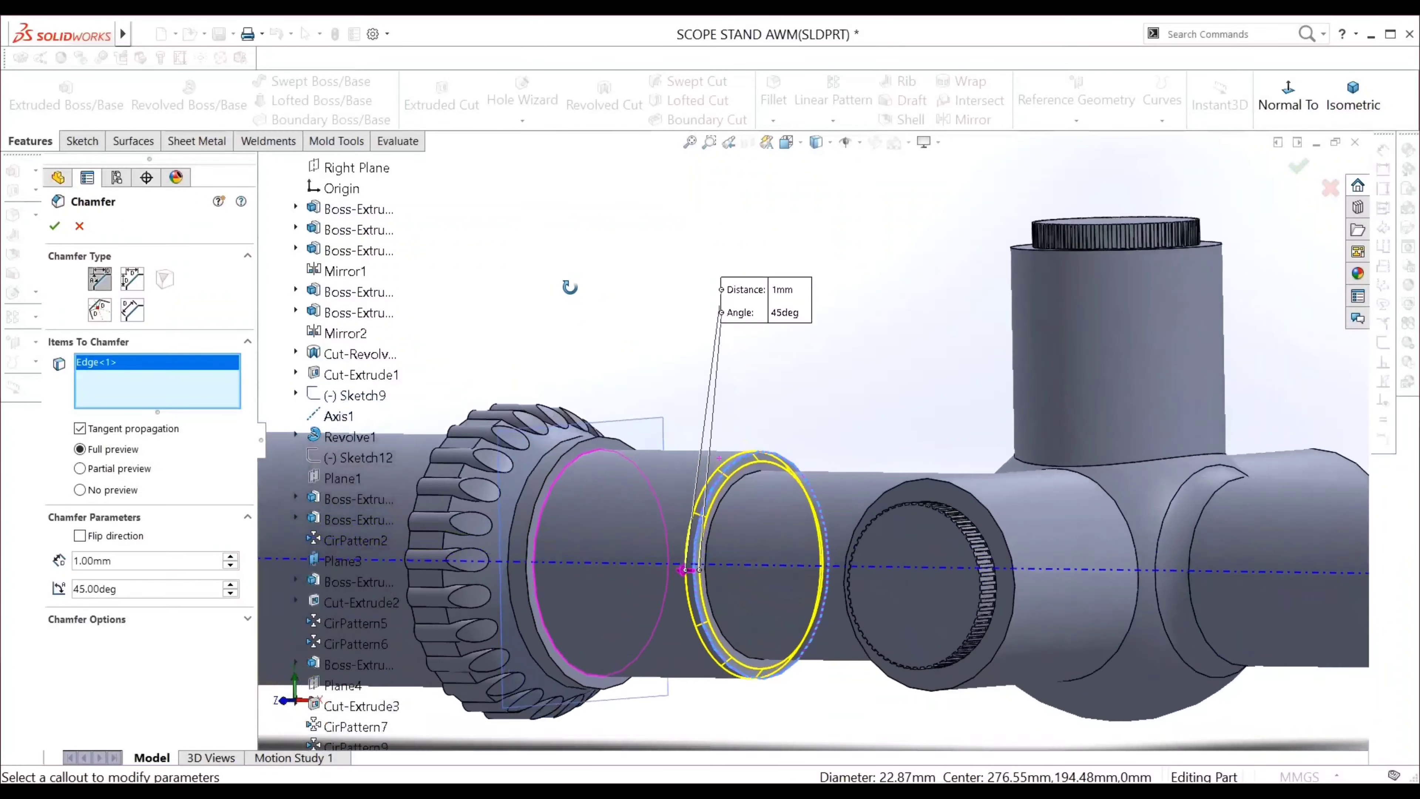
{"action": "left_click", "coordinate": [54, 227]}
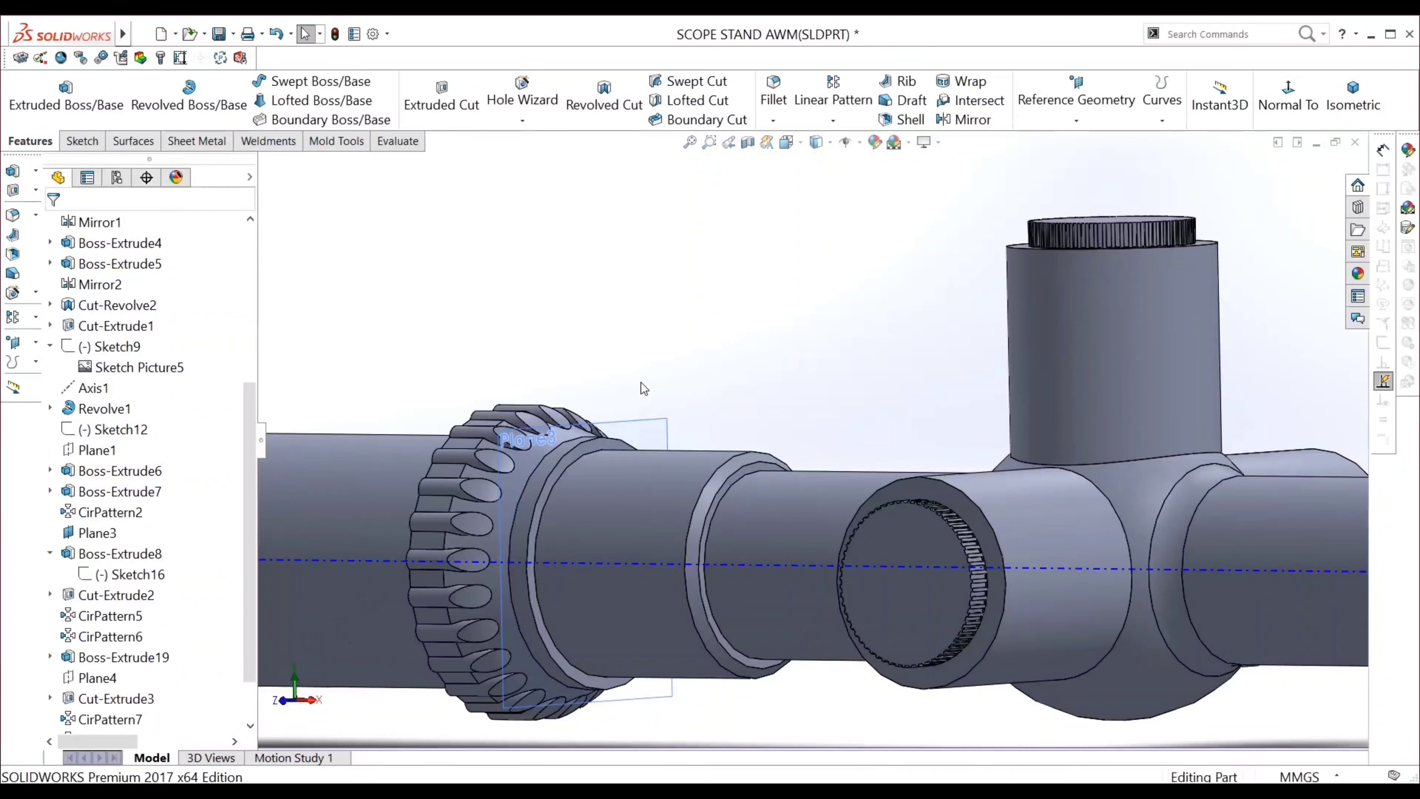
Start a second chamfer on the edge beside the knurled ring, adding the end face and front ring edge
{"action": "middle_click_drag", "start_coordinate": [645, 388], "coordinate": [676, 403]}
{"action": "left_click", "coordinate": [525, 467]}
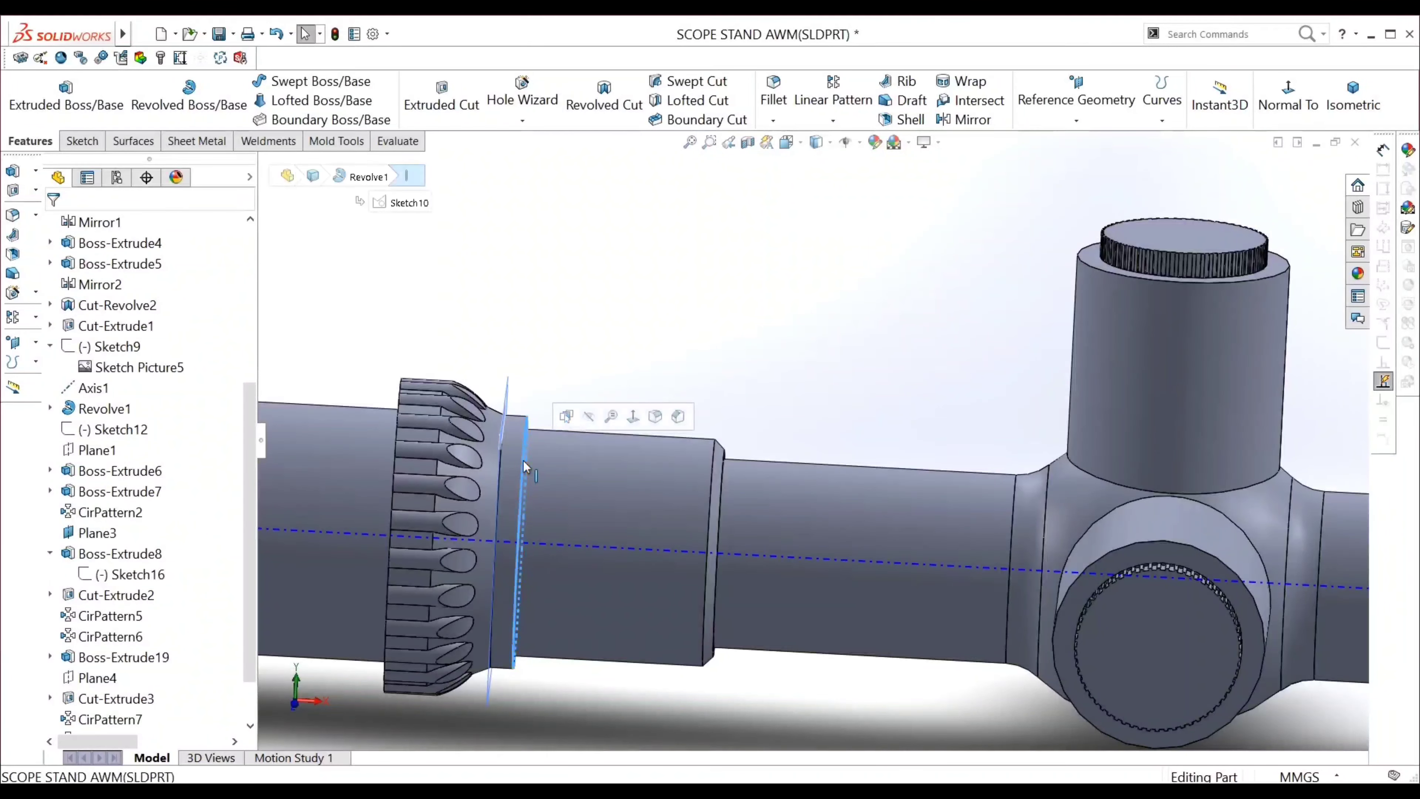
{"action": "left_click", "coordinate": [773, 120]}
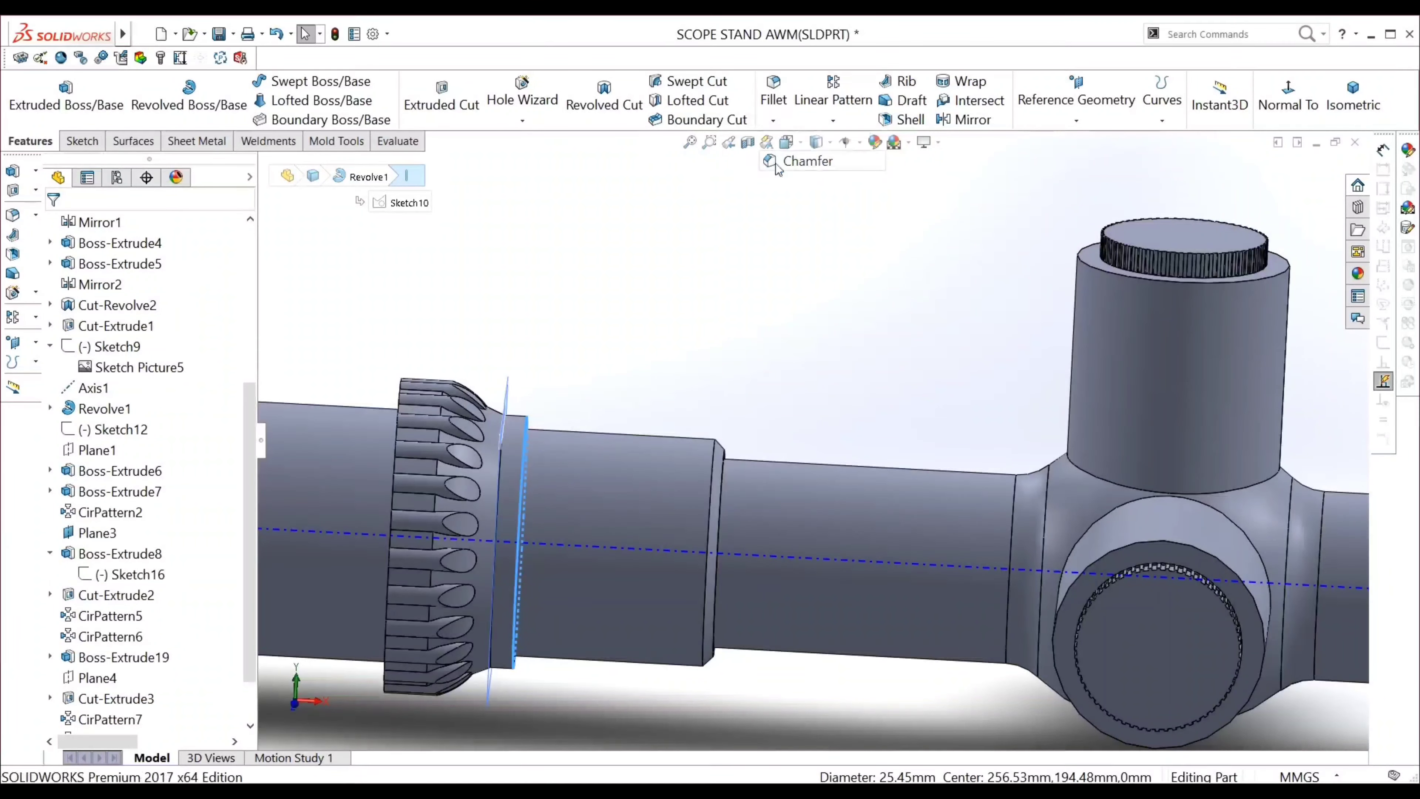
{"action": "left_click", "coordinate": [777, 162]}
{"action": "scroll", "coordinate": [715, 305], "scroll_direction": "up", "scroll_amount": 3}
{"action": "scroll", "coordinate": [679, 376], "scroll_direction": "up", "scroll_amount": 3}
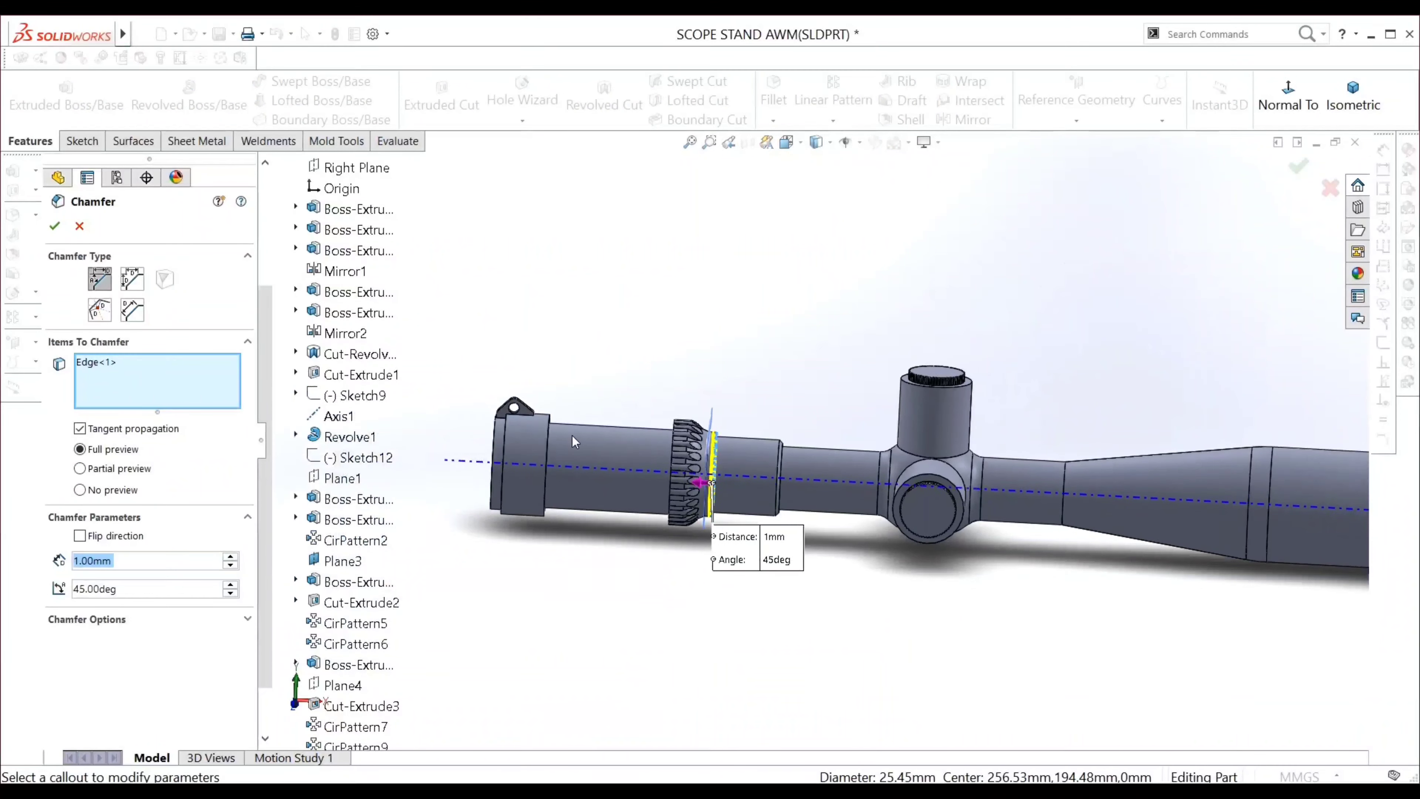
{"action": "scroll", "coordinate": [570, 438], "scroll_direction": "down", "scroll_amount": 2}
{"action": "scroll", "coordinate": [593, 434], "scroll_direction": "down", "scroll_amount": 3}
{"action": "scroll", "coordinate": [615, 431], "scroll_direction": "down", "scroll_amount": 1}
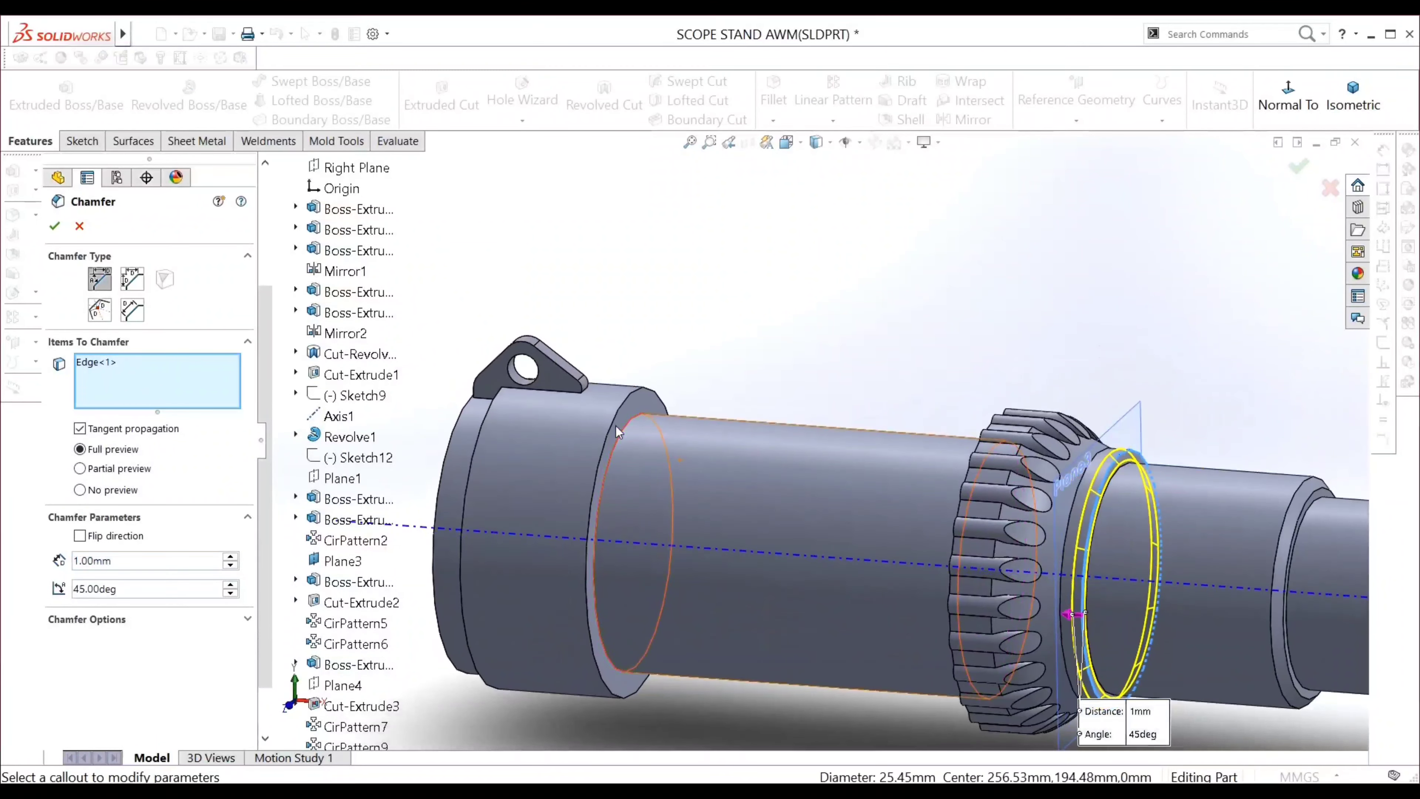
{"action": "left_click", "coordinate": [617, 431]}
{"action": "middle_click_drag", "start_coordinate": [617, 431], "coordinate": [571, 454]}
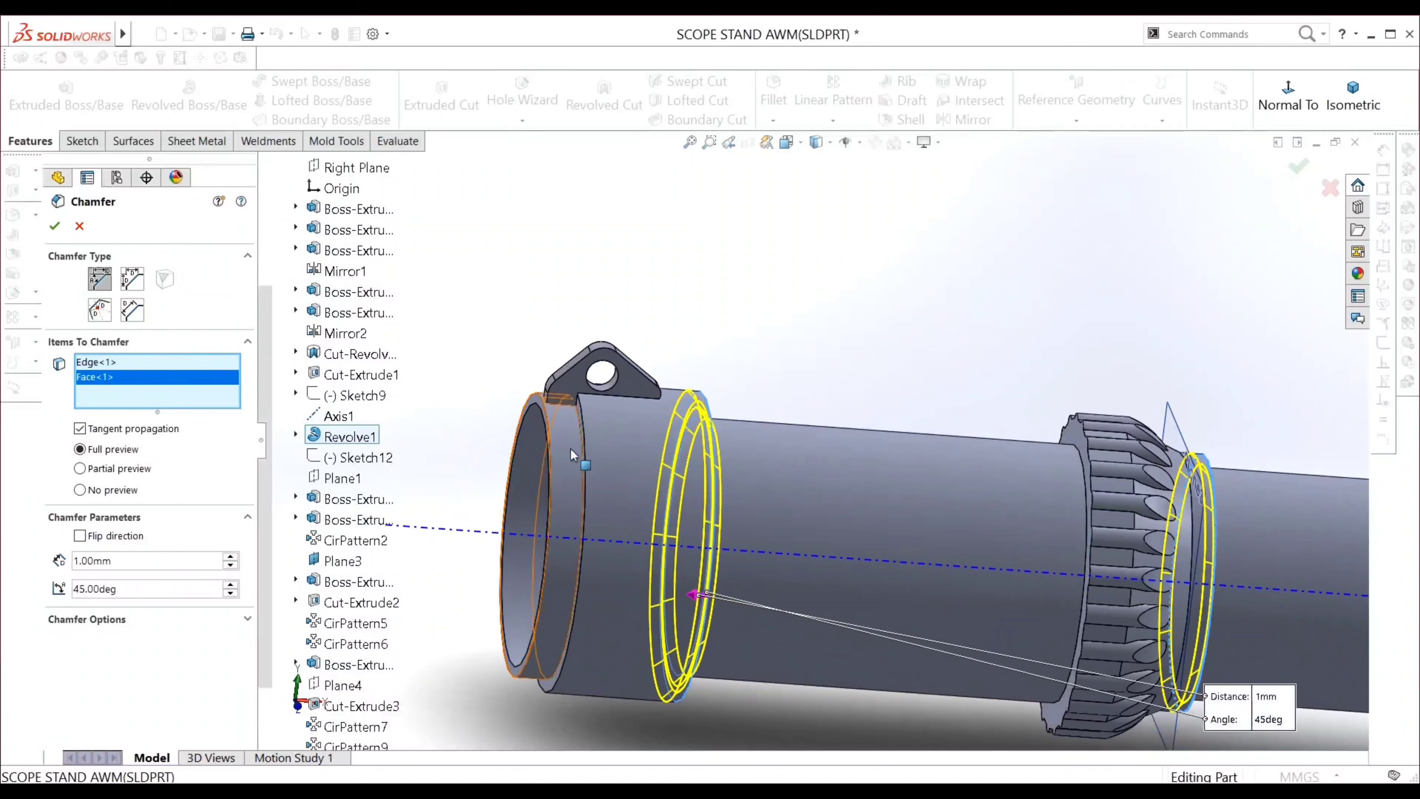
{"action": "left_click", "coordinate": [588, 456]}
Add the rear ring edge and apply the 1 mm × 45° chamfer
{"action": "scroll", "coordinate": [942, 413], "scroll_direction": "up", "scroll_amount": 2}
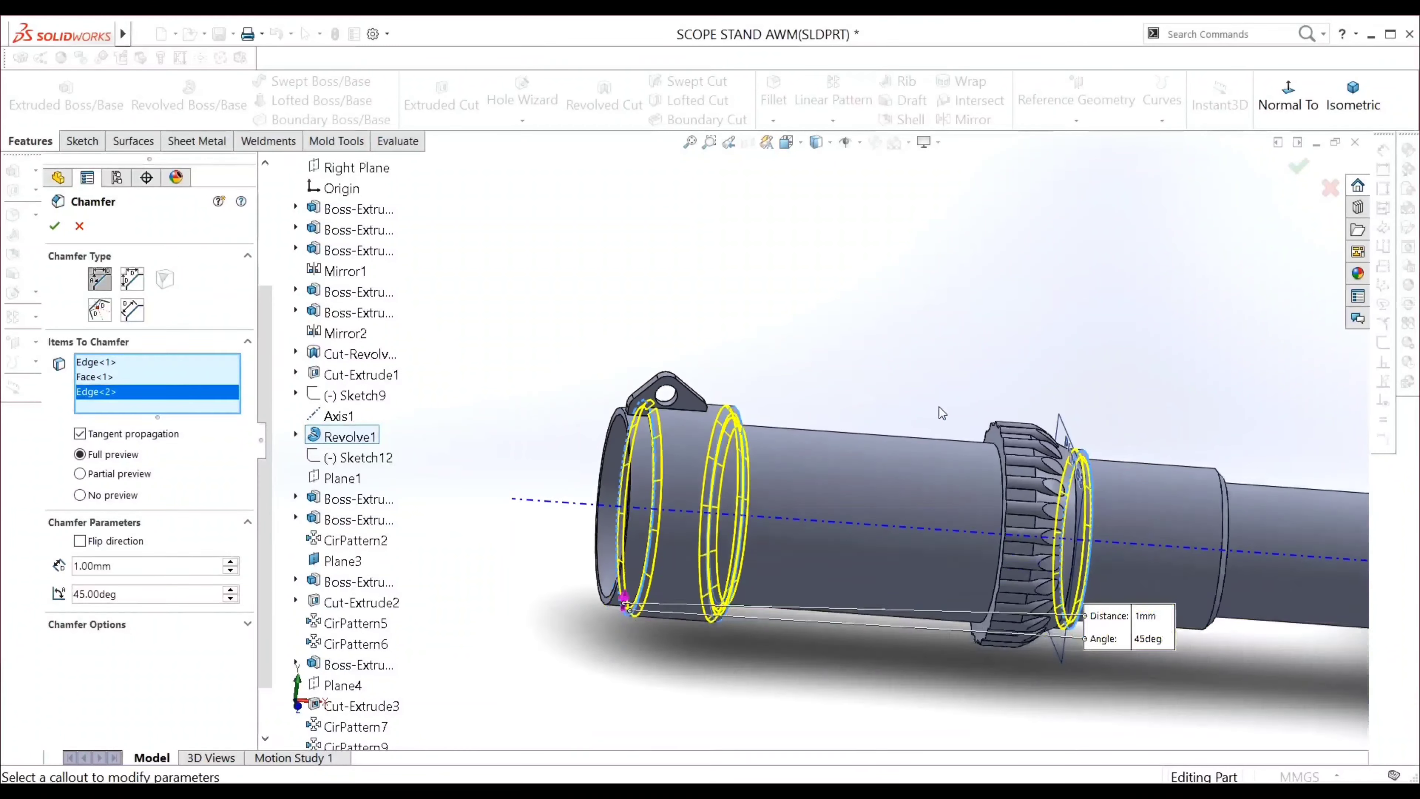
{"action": "scroll", "coordinate": [942, 412], "scroll_direction": "up", "scroll_amount": 2}
{"action": "scroll", "coordinate": [945, 417], "scroll_direction": "up", "scroll_amount": 2}
{"action": "middle_click_drag", "start_coordinate": [945, 417], "coordinate": [984, 442]}
{"action": "scroll", "coordinate": [987, 445], "scroll_direction": "down", "scroll_amount": 2}
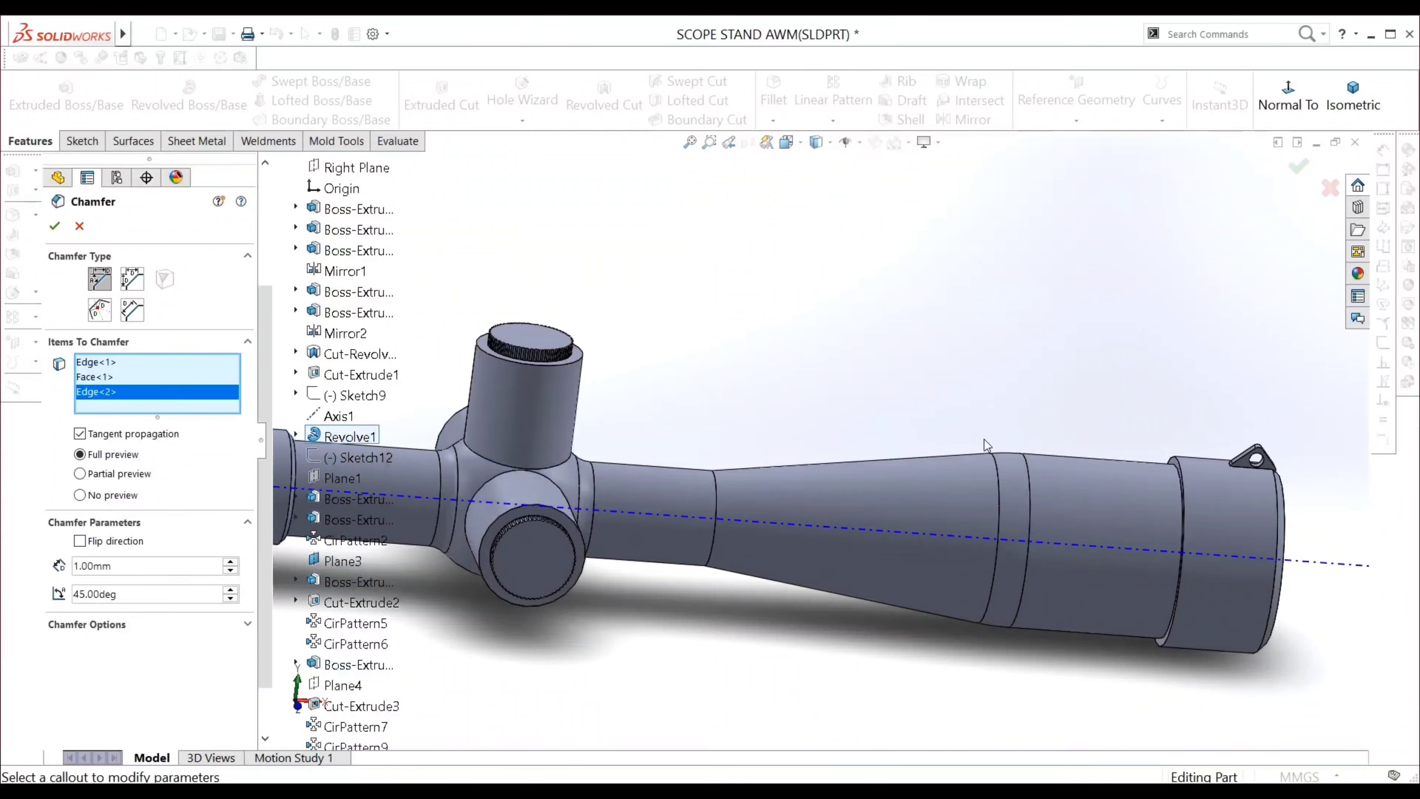
{"action": "scroll", "coordinate": [987, 445], "scroll_direction": "down", "scroll_amount": 2}
{"action": "scroll", "coordinate": [986, 445], "scroll_direction": "down", "scroll_amount": 1}
{"action": "left_click", "coordinate": [1340, 503]}
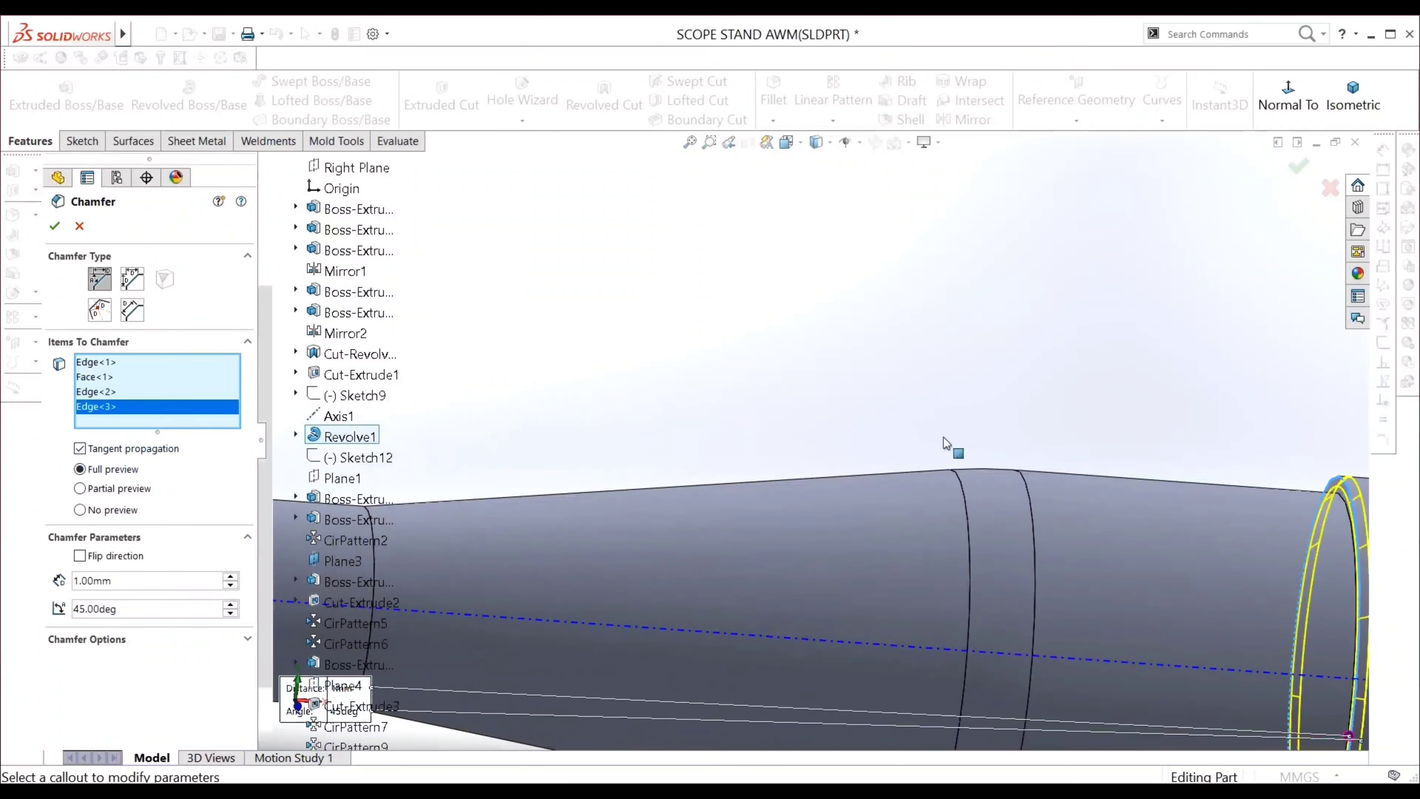
{"action": "scroll", "coordinate": [945, 445], "scroll_direction": "up", "scroll_amount": 3}
{"action": "scroll", "coordinate": [944, 442], "scroll_direction": "up", "scroll_amount": 1}
{"action": "scroll", "coordinate": [700, 424], "scroll_direction": "up", "scroll_amount": 2}
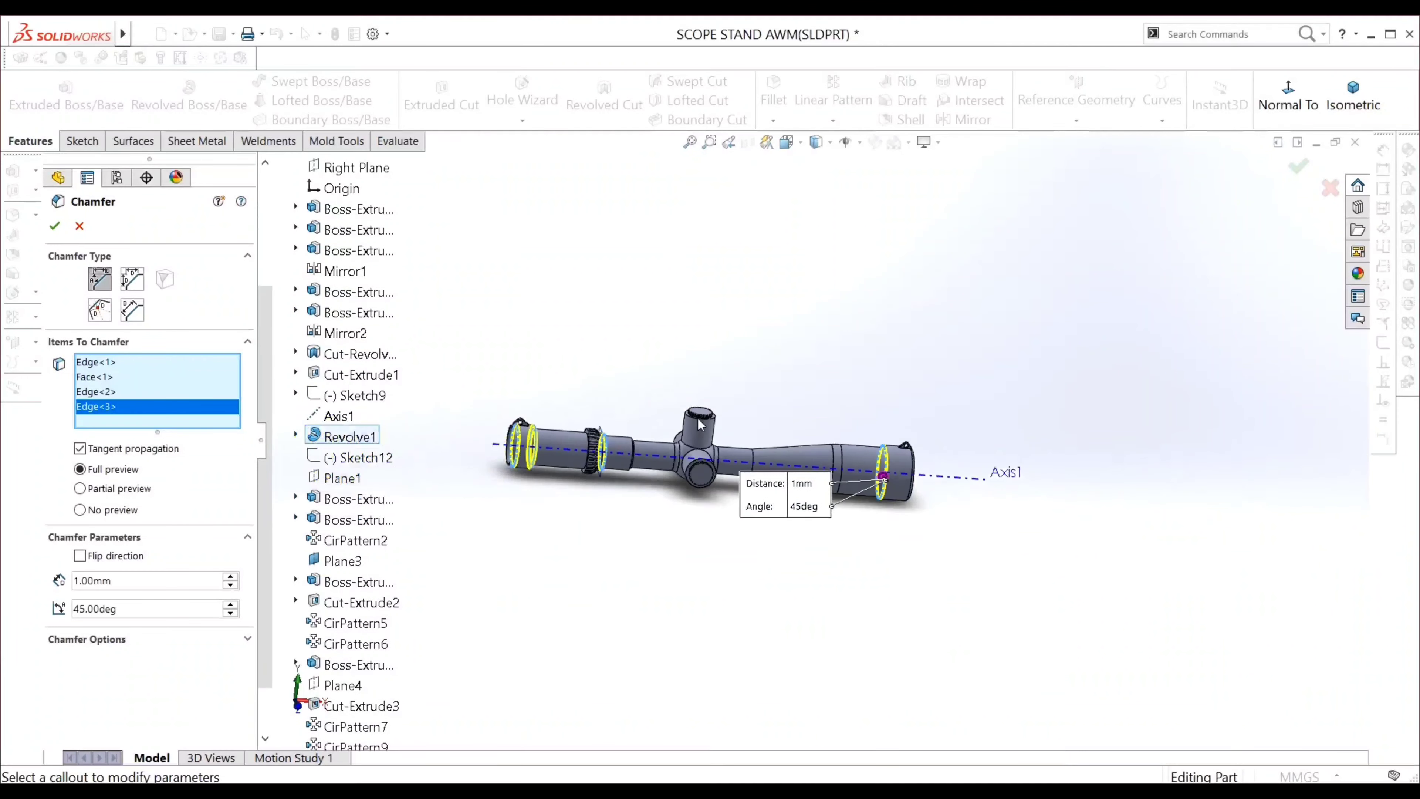
{"action": "scroll", "coordinate": [700, 425], "scroll_direction": "down", "scroll_amount": 2}
{"action": "left_click", "coordinate": [55, 226]}
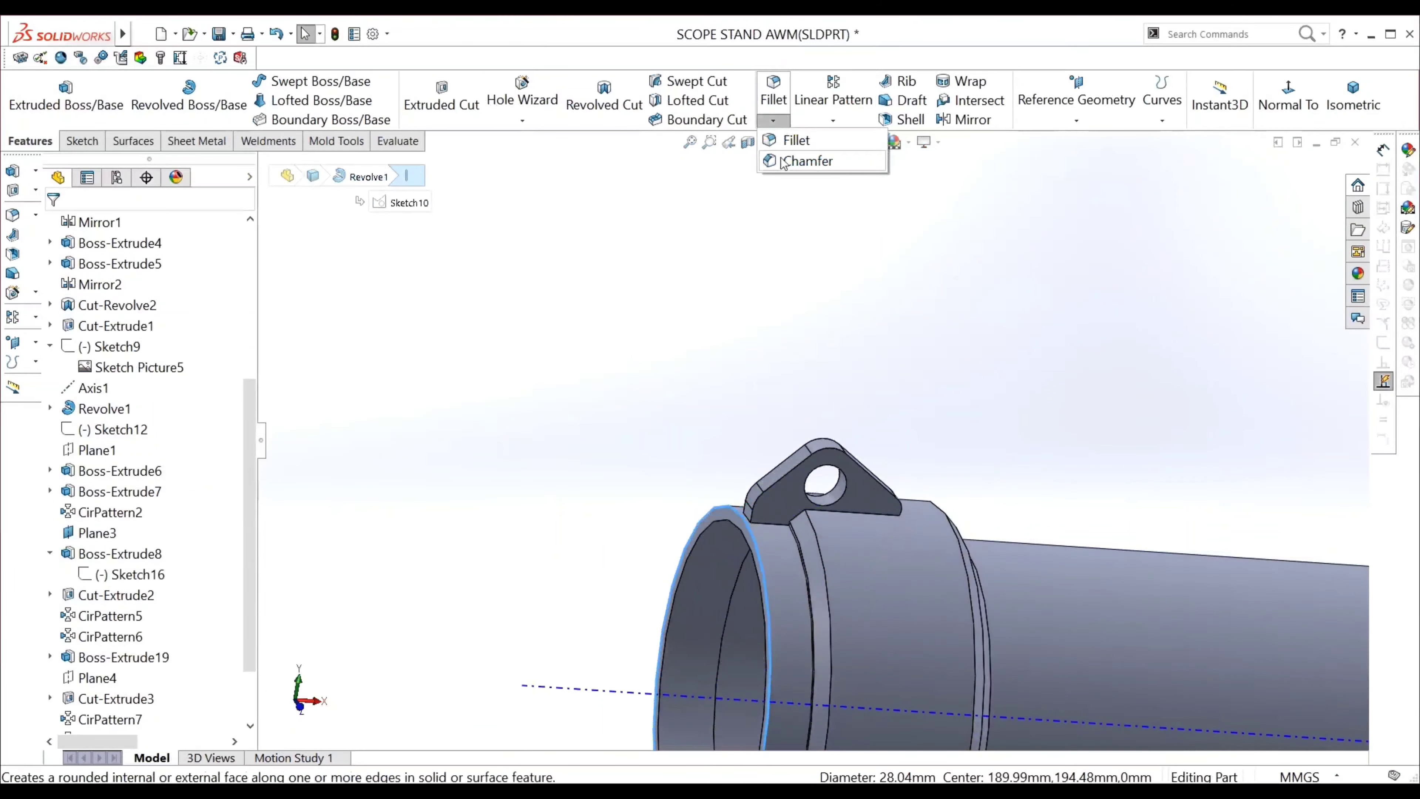
Start another chamfer on the front tube lip, then cancel it
{"action": "left_click", "coordinate": [809, 162]}
{"action": "middle_click_drag", "start_coordinate": [721, 424], "coordinate": [710, 416]}
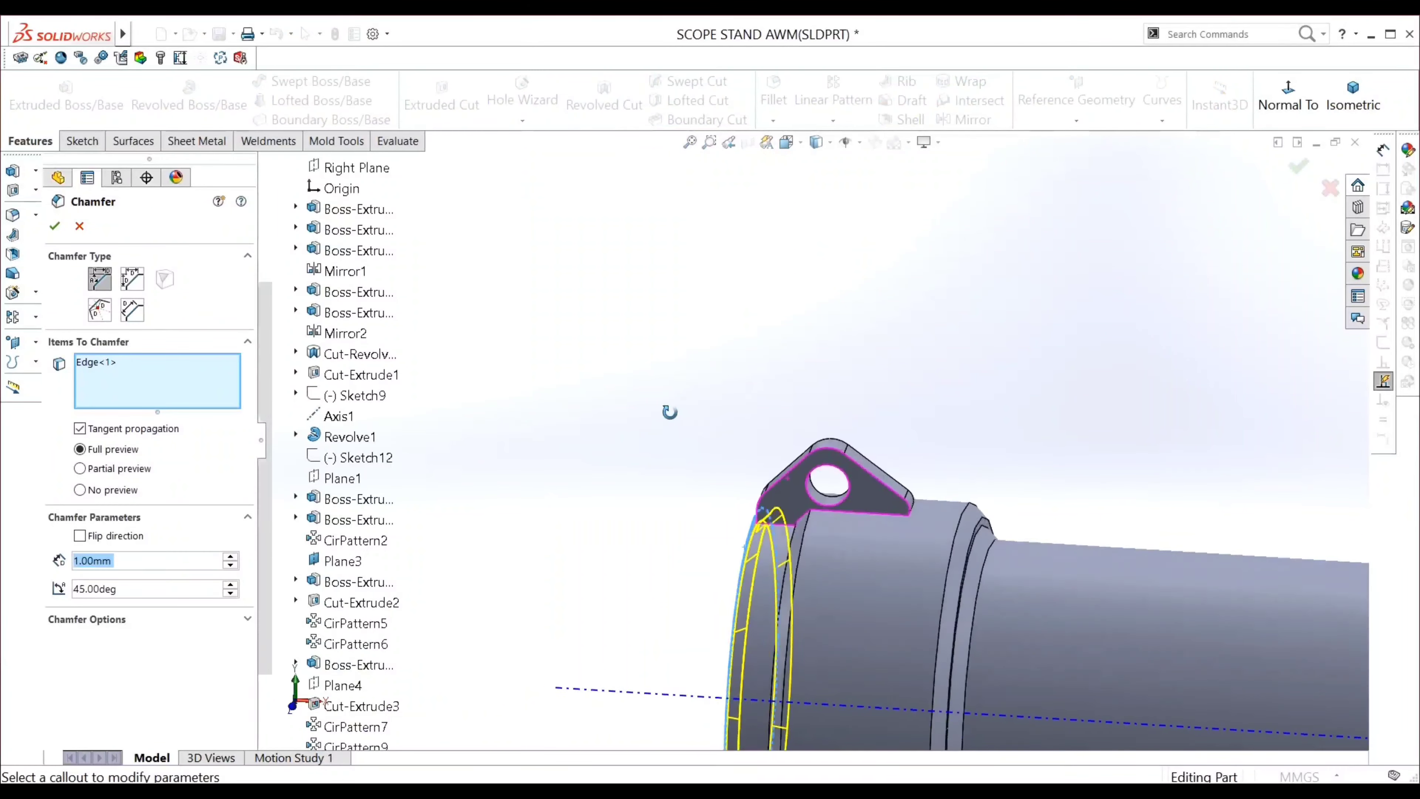
{"action": "left_click", "coordinate": [77, 226]}
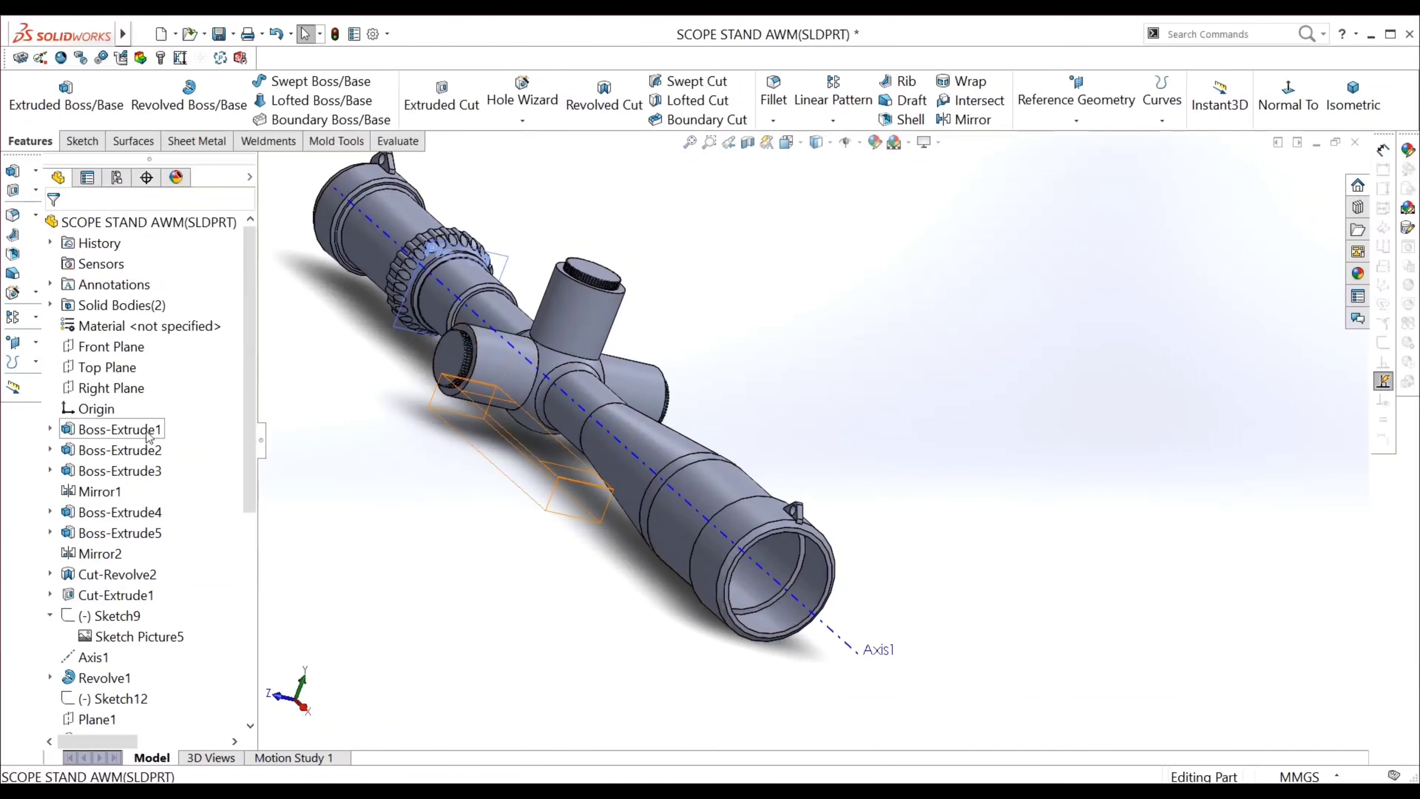
Start a sketch on the rectangular rail block's top face
{"action": "right_click", "coordinate": [148, 436]}
{"action": "left_click", "coordinate": [148, 437]}
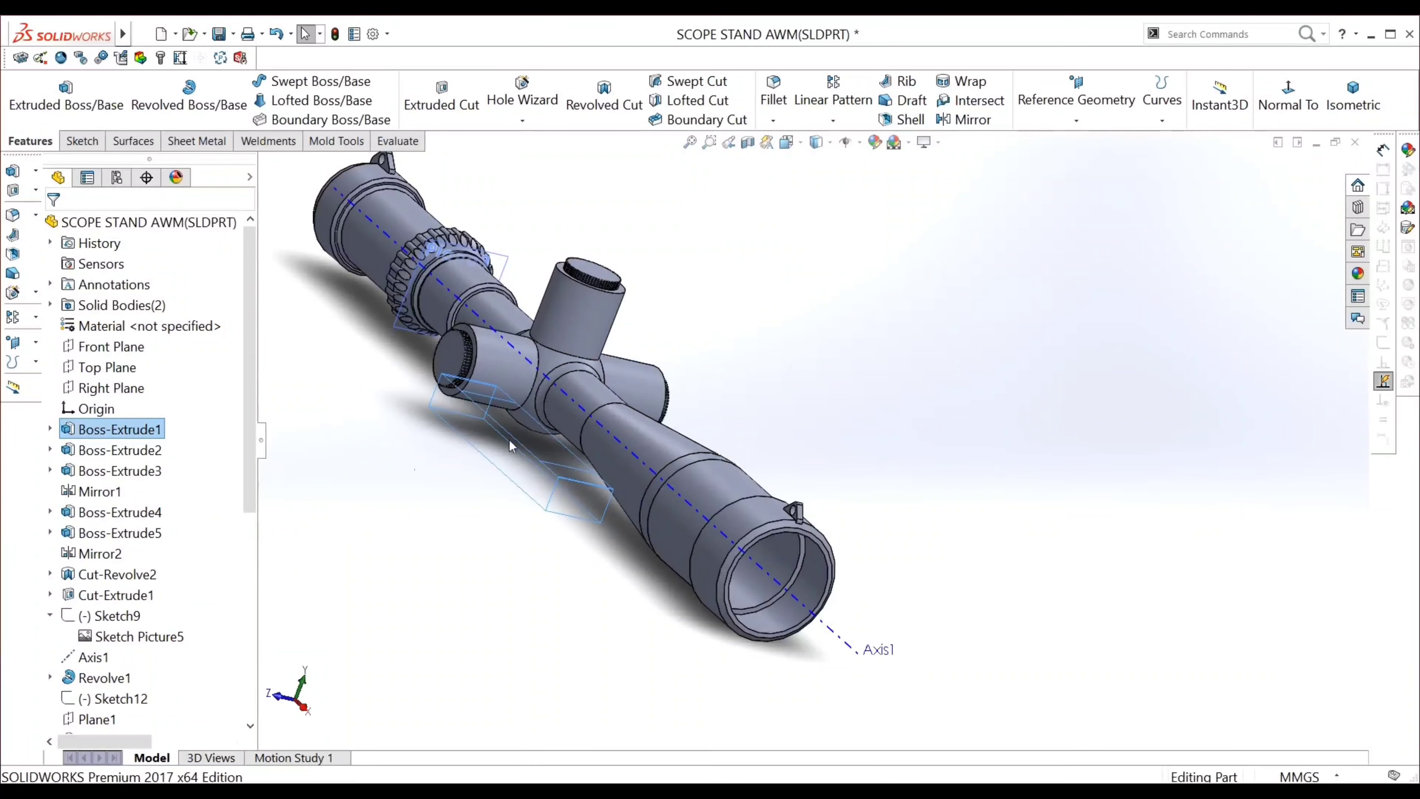
{"action": "scroll", "coordinate": [678, 470], "scroll_direction": "up", "scroll_amount": 3}
{"action": "scroll", "coordinate": [678, 470], "scroll_direction": "down", "scroll_amount": 3}
{"action": "key", "text": "Escape"}
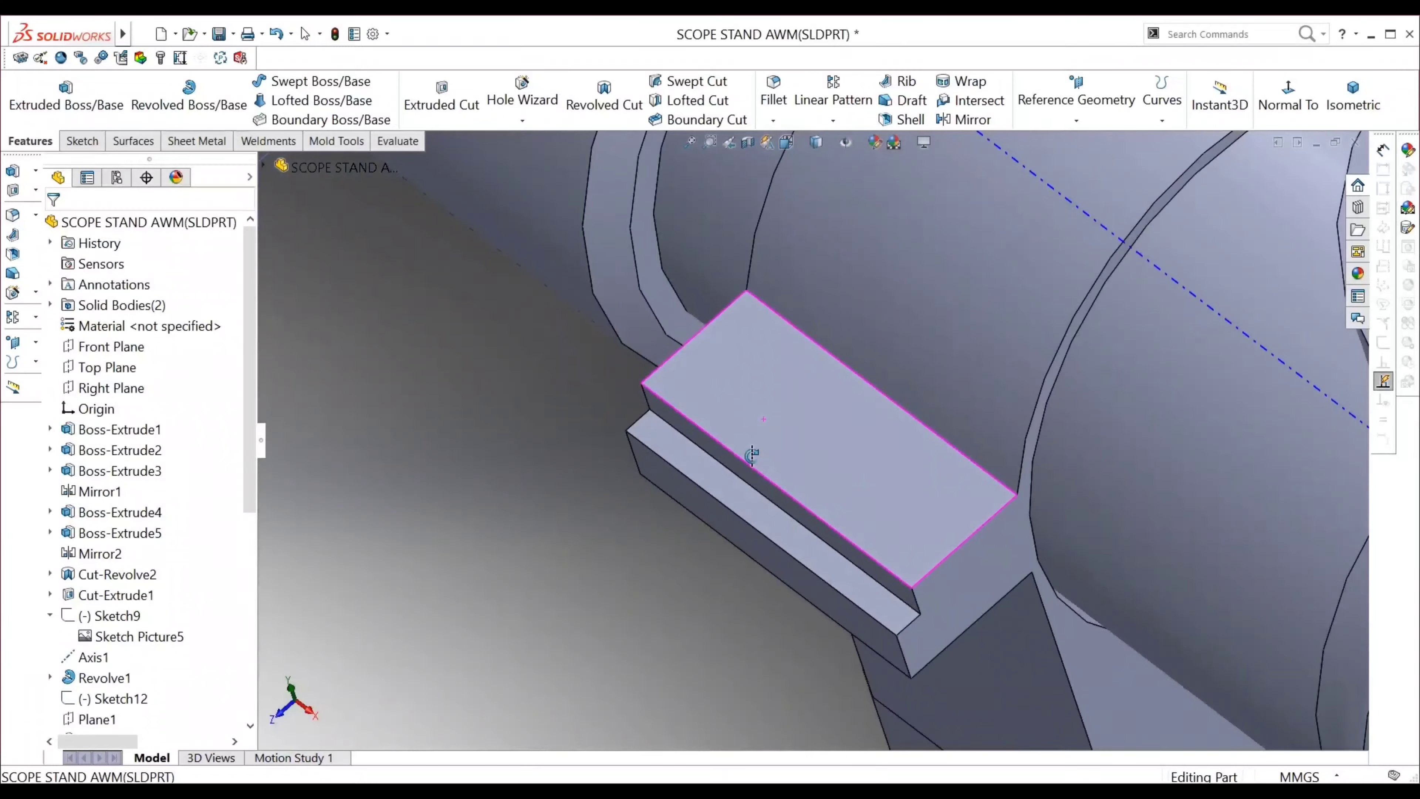
{"action": "left_click", "coordinate": [835, 502]}
{"action": "right_click", "coordinate": [850, 456]}
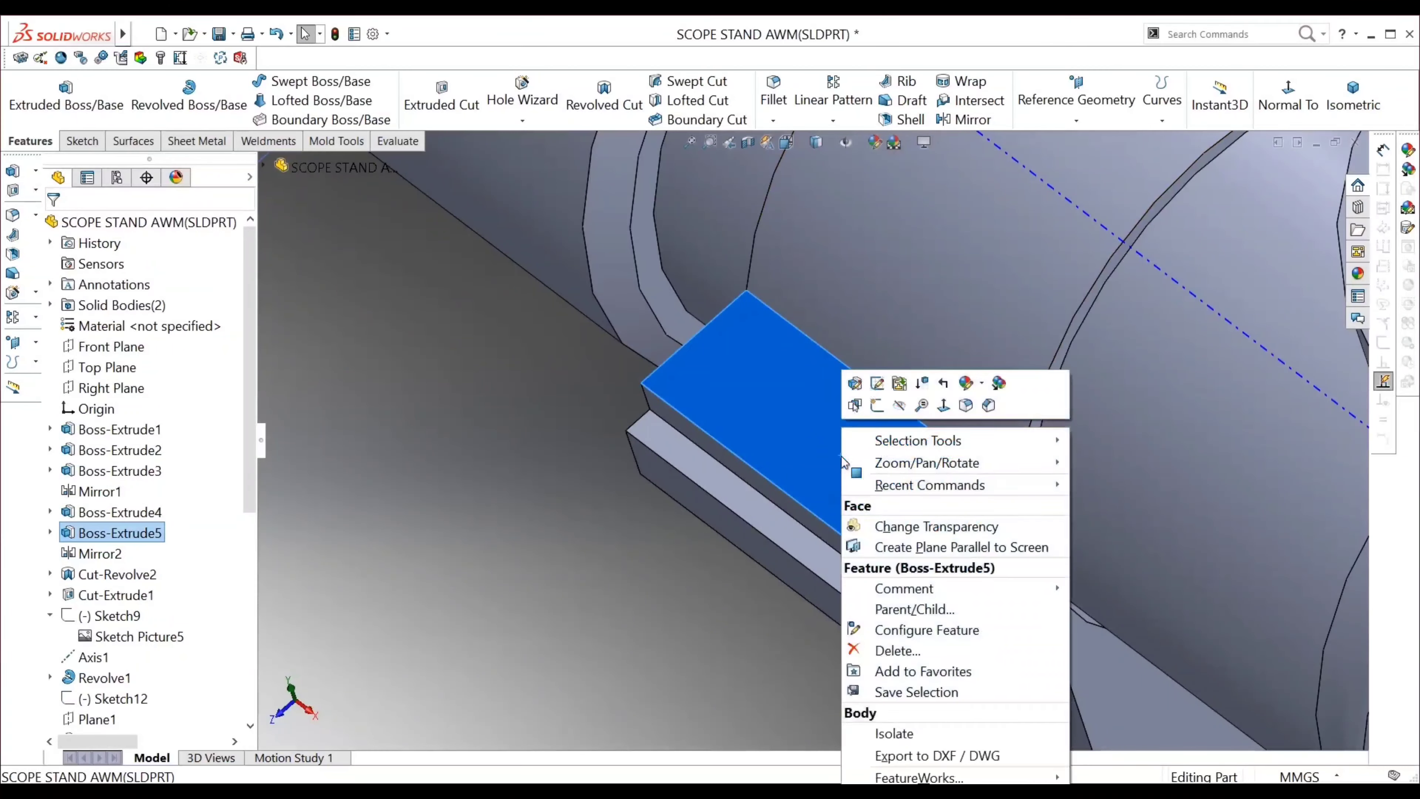
{"action": "left_click", "coordinate": [852, 394]}
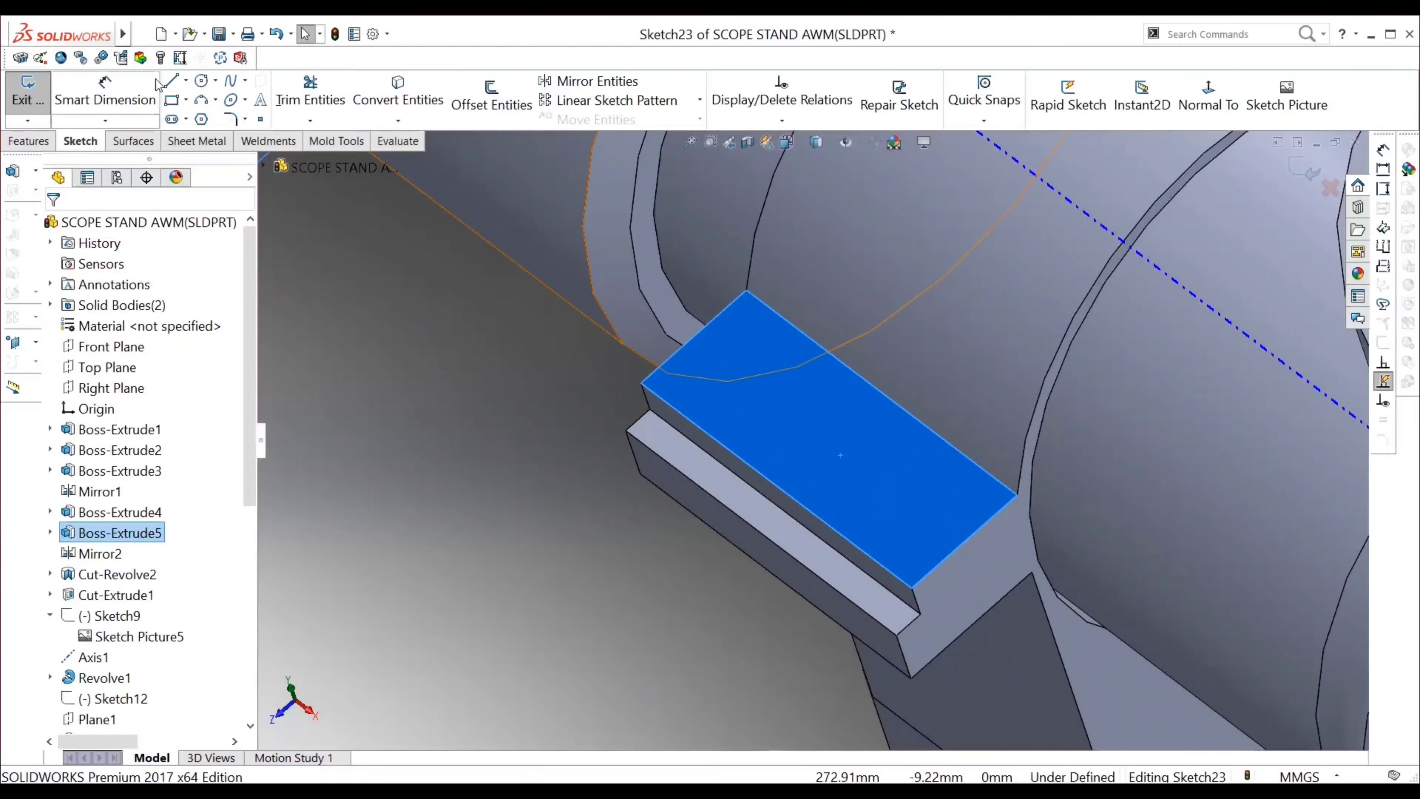
Draw two circles side by side on the block and make them equal
{"action": "left_click", "coordinate": [201, 81]}
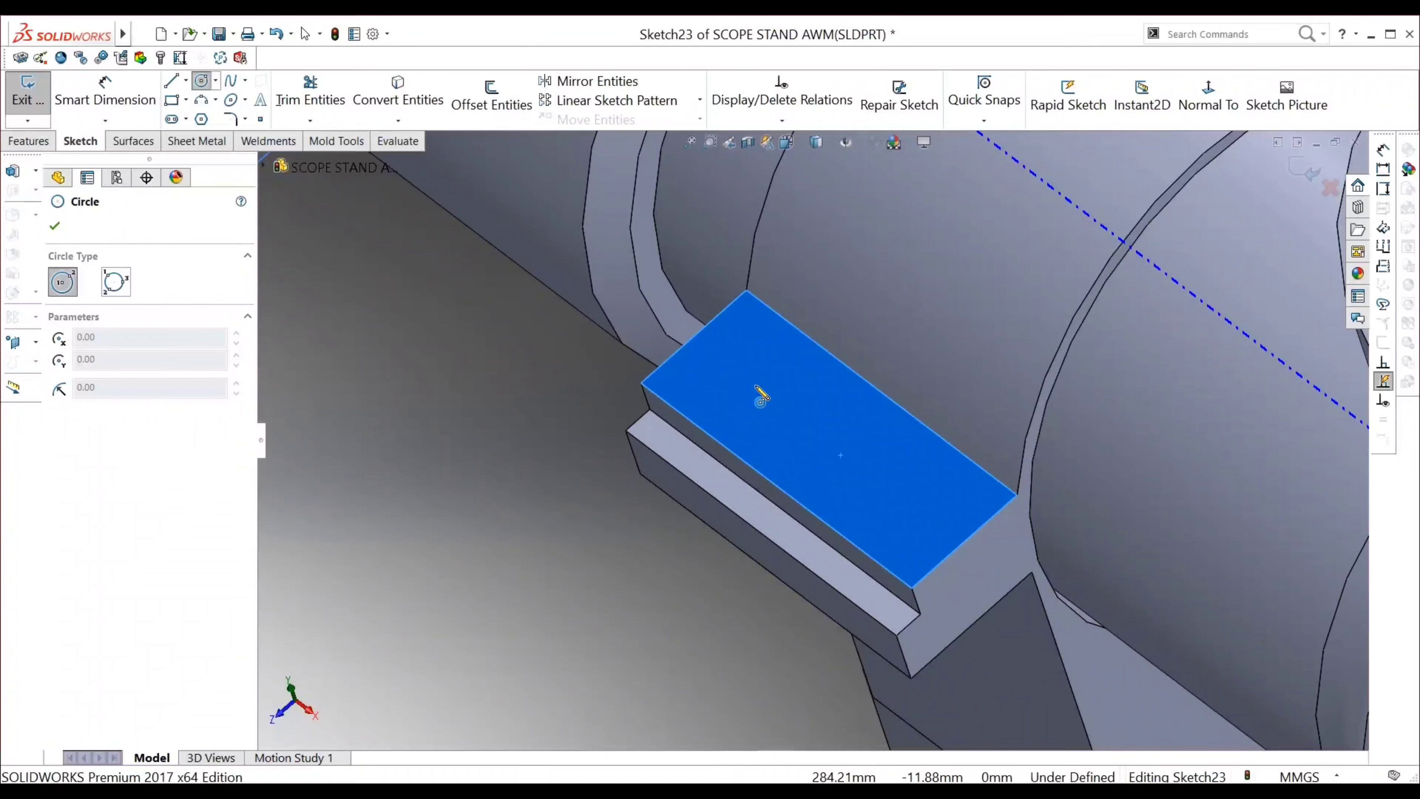
{"action": "left_click", "coordinate": [755, 386]}
{"action": "left_click", "coordinate": [800, 383]}
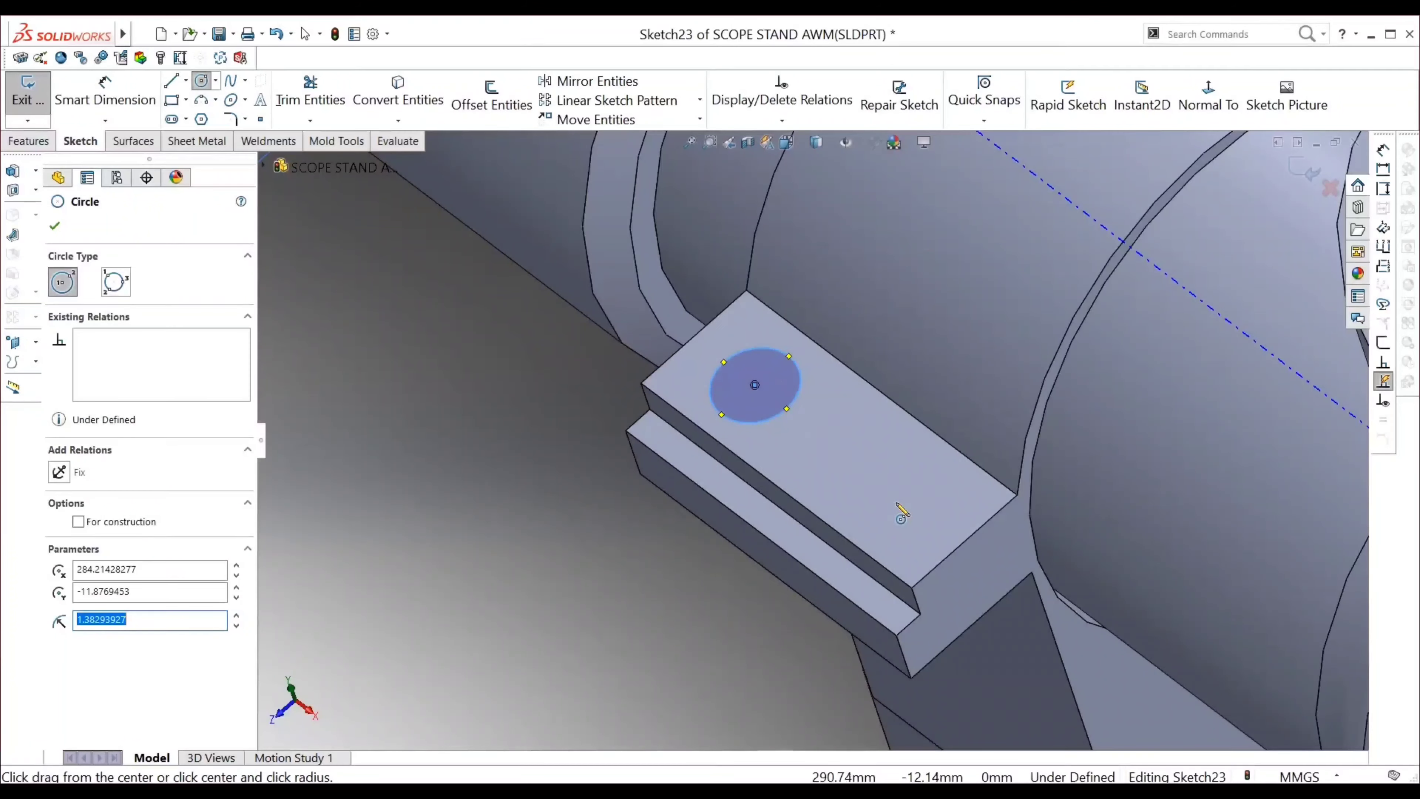
{"action": "left_click", "coordinate": [884, 481]}
{"action": "left_click", "coordinate": [889, 450]}
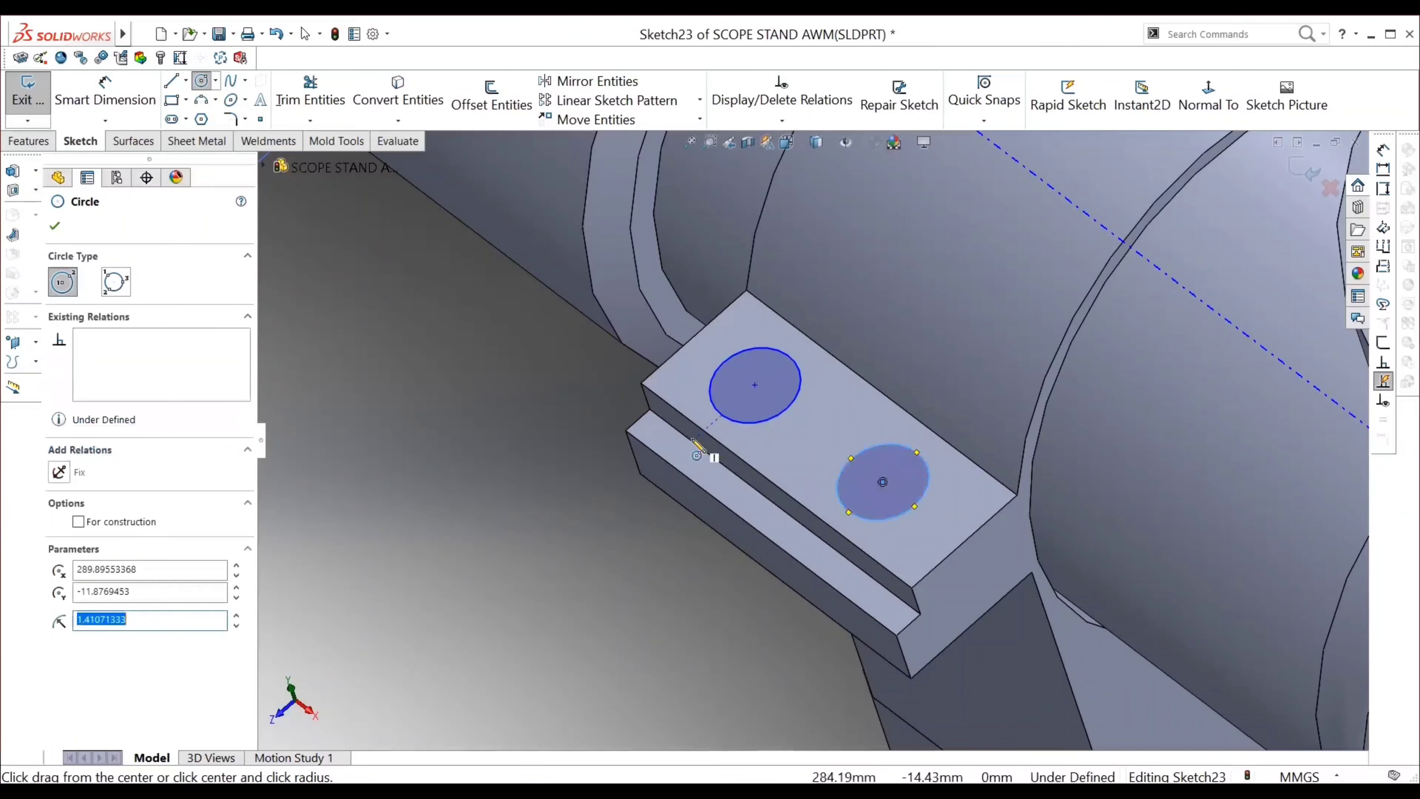
{"action": "key", "text": "Escape"}
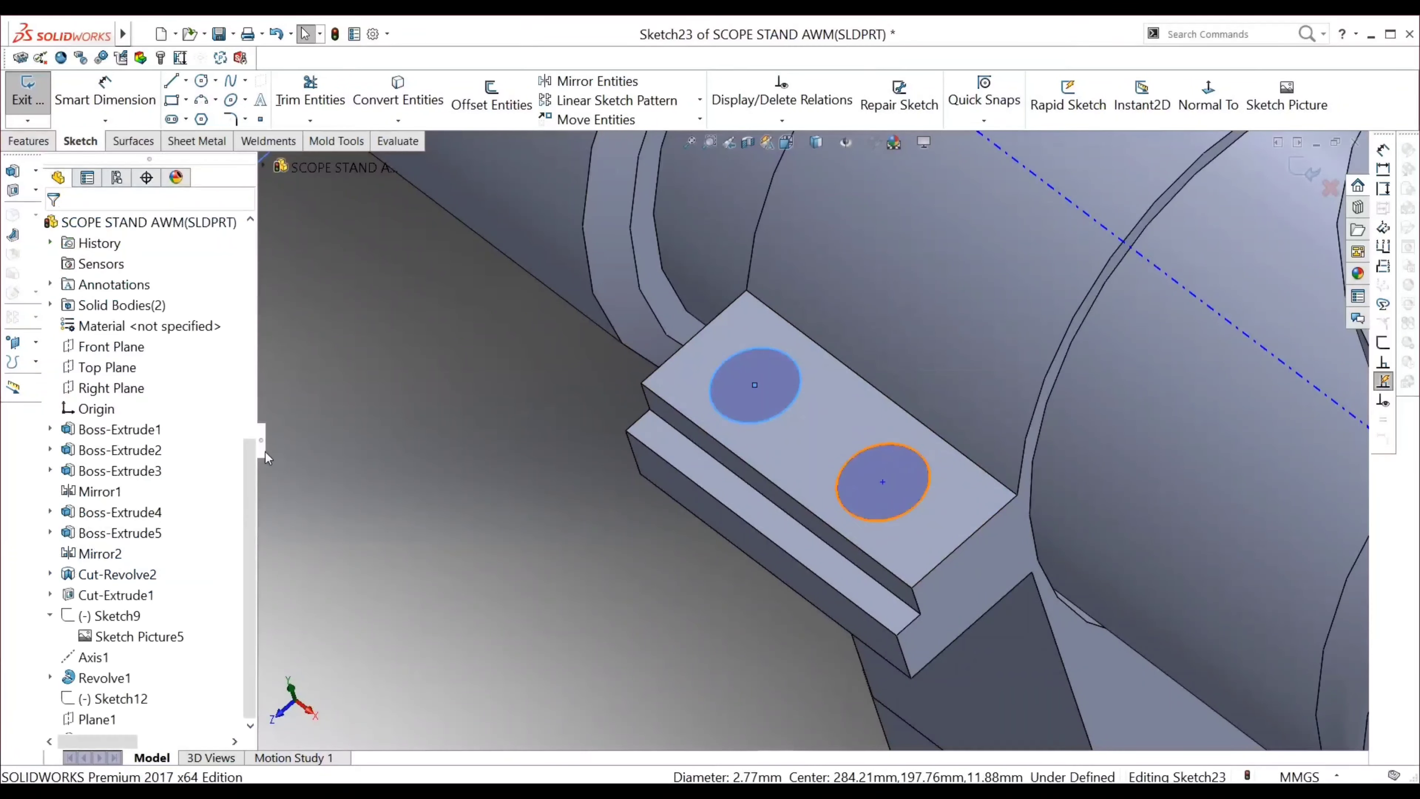
{"action": "left_click", "coordinate": [839, 481]}
{"action": "left_click", "coordinate": [799, 383], "text": "ctrl"}
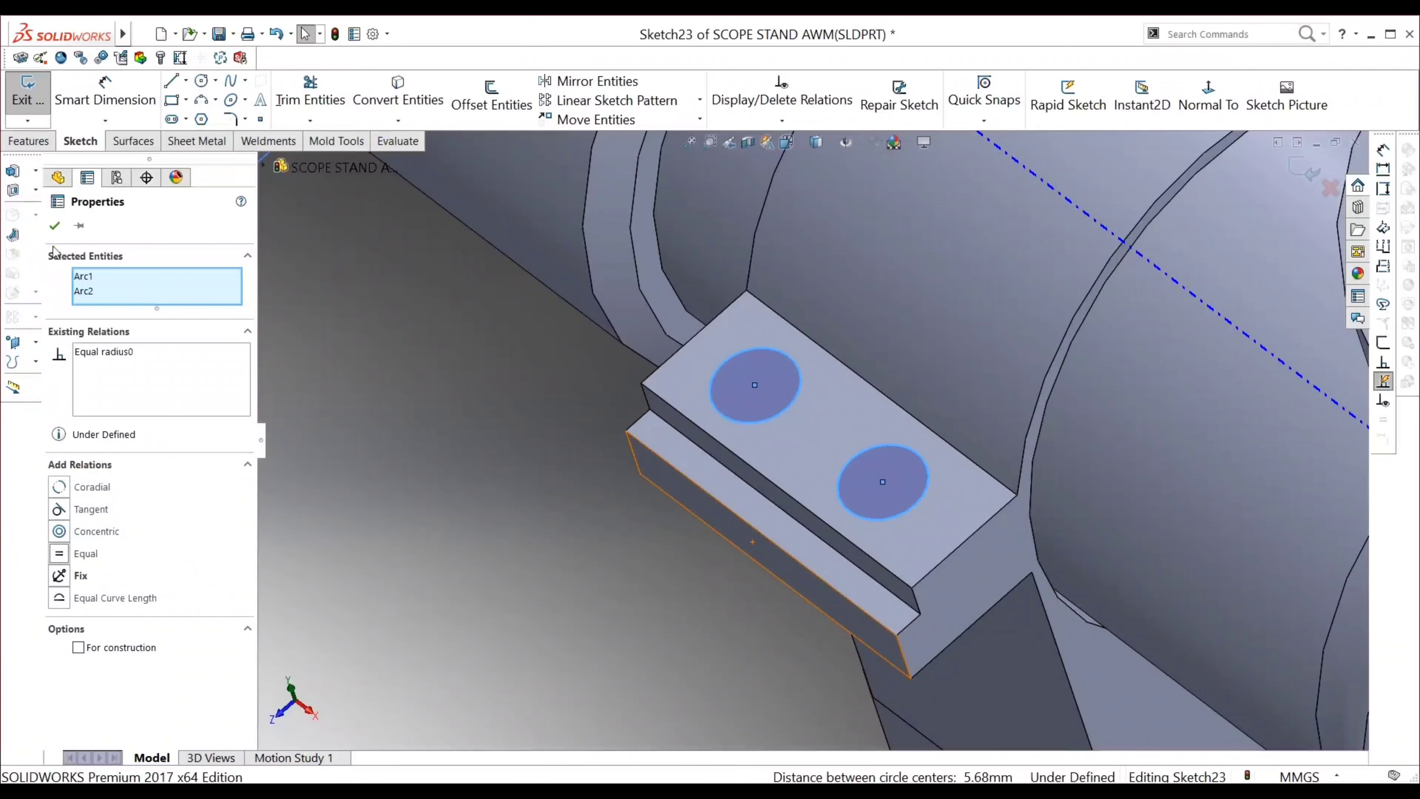
{"action": "left_click", "coordinate": [55, 225]}
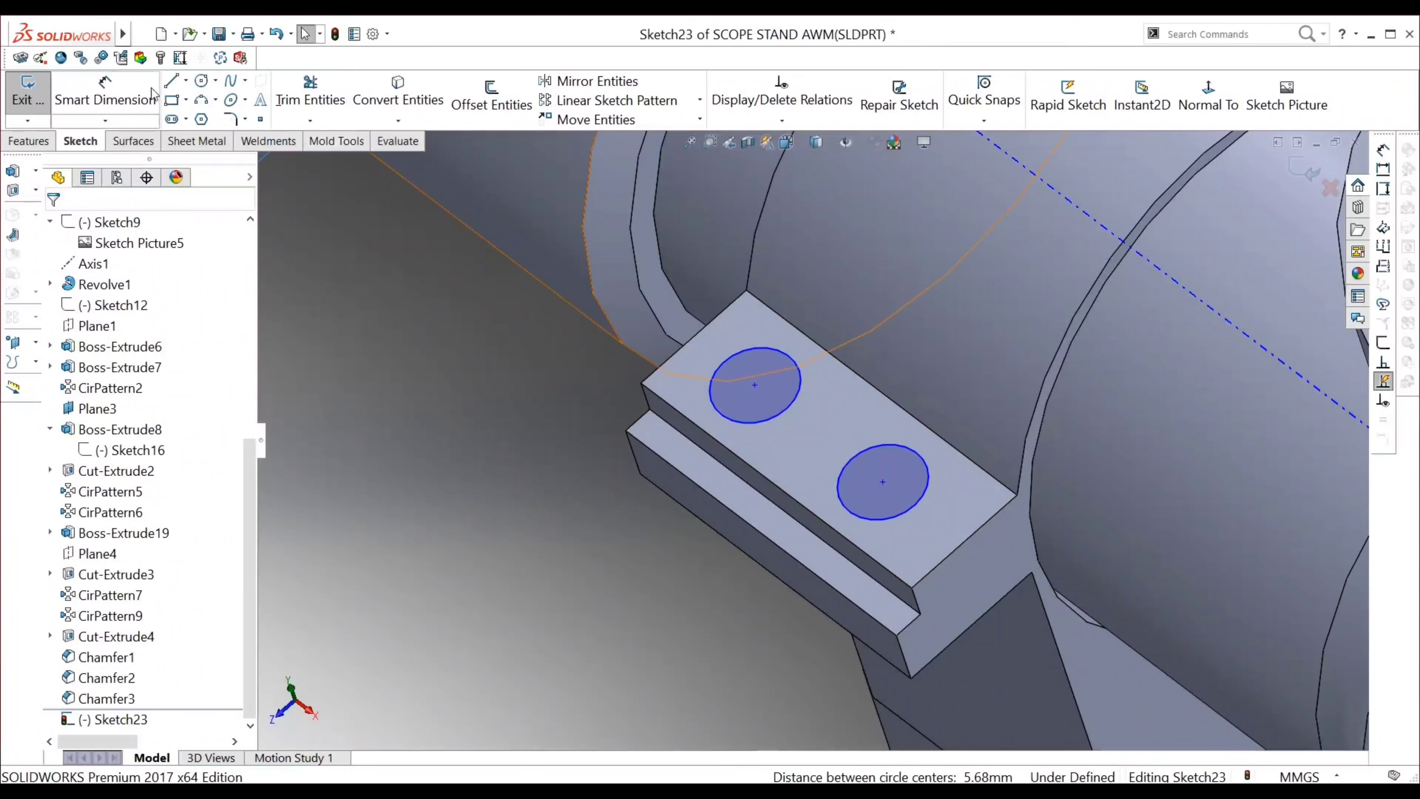
Draw an inner circle at each circle's centre and make the two equal
{"action": "left_click", "coordinate": [200, 82]}
{"action": "left_click", "coordinate": [755, 385]}
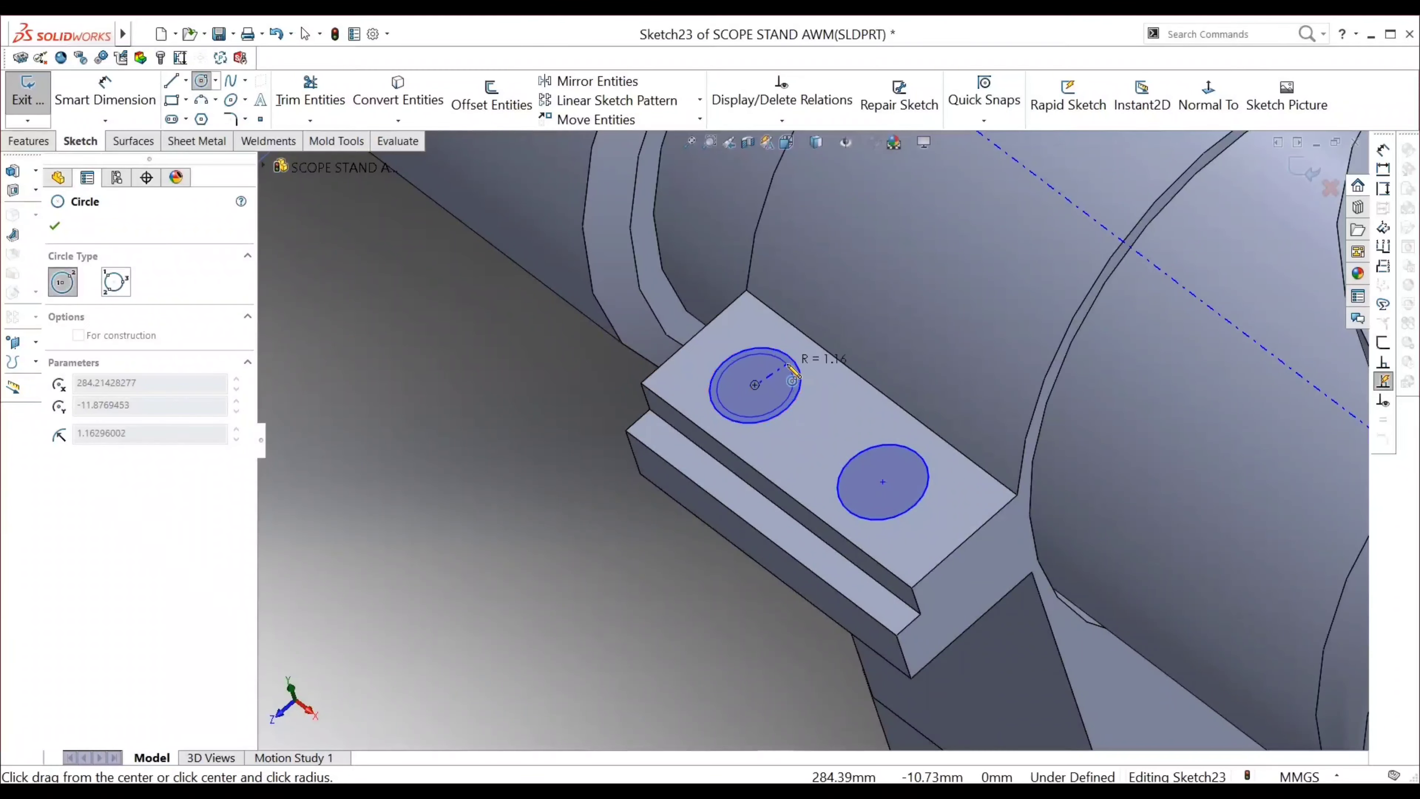
{"action": "left_click", "coordinate": [793, 373]}
{"action": "left_click", "coordinate": [882, 482]}
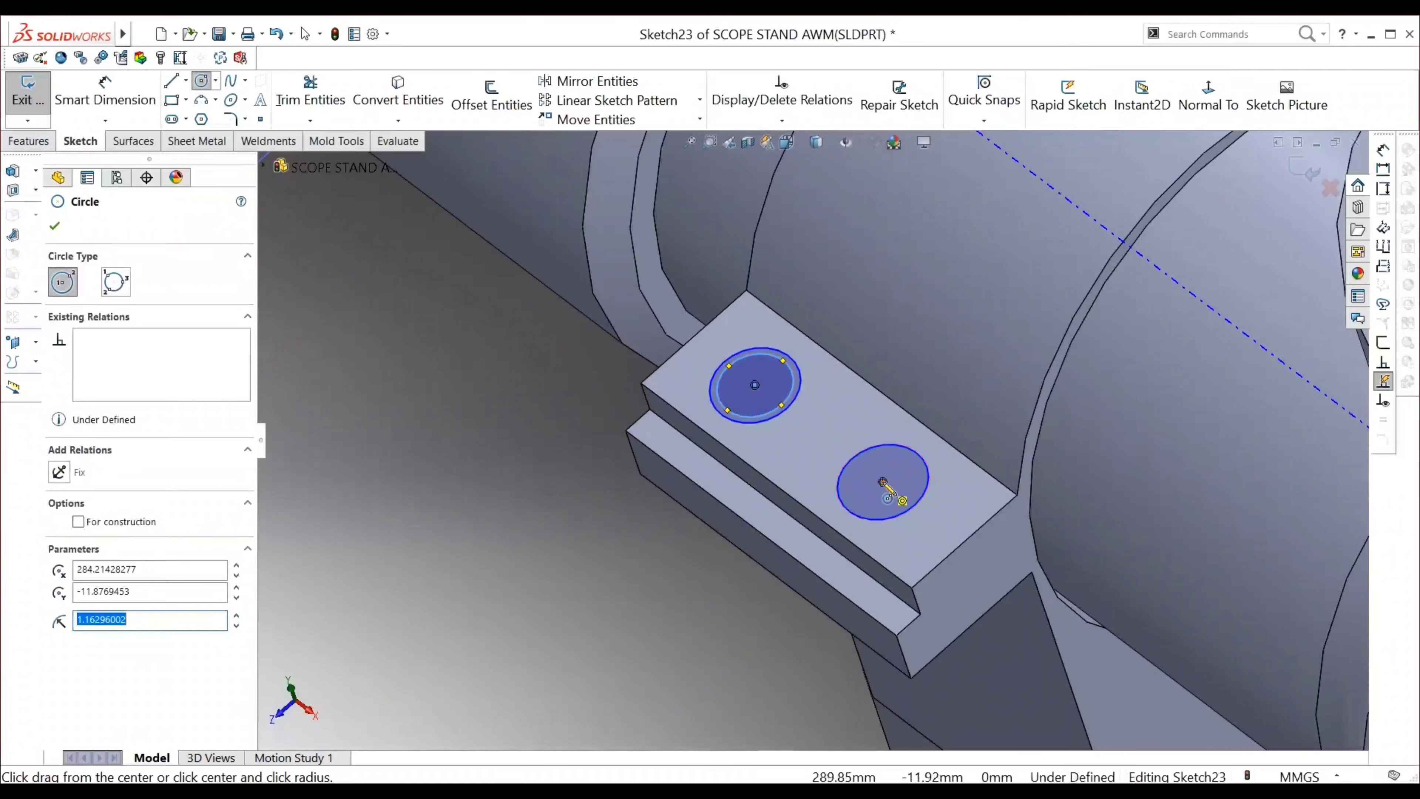
{"action": "left_click", "coordinate": [922, 471]}
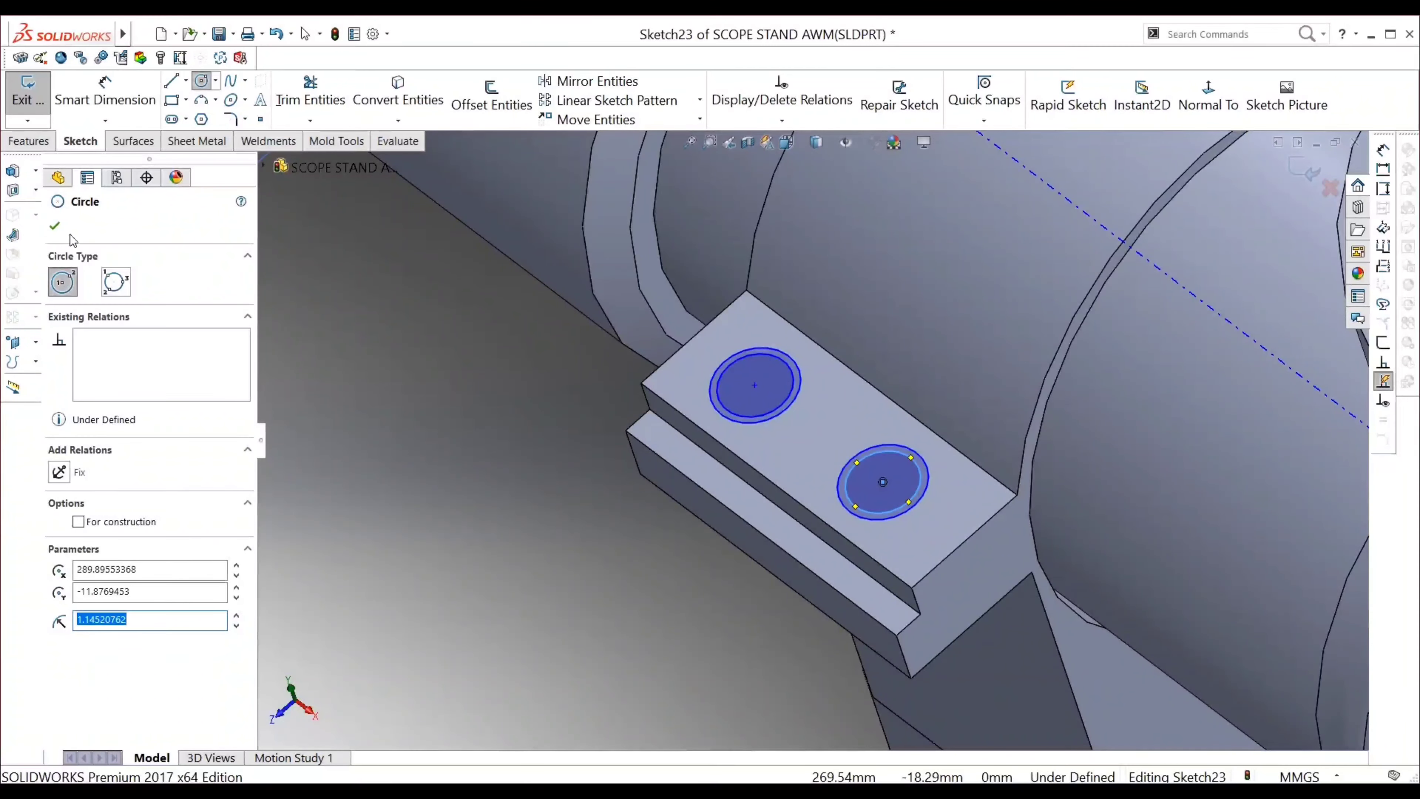
{"action": "left_click", "coordinate": [54, 224]}
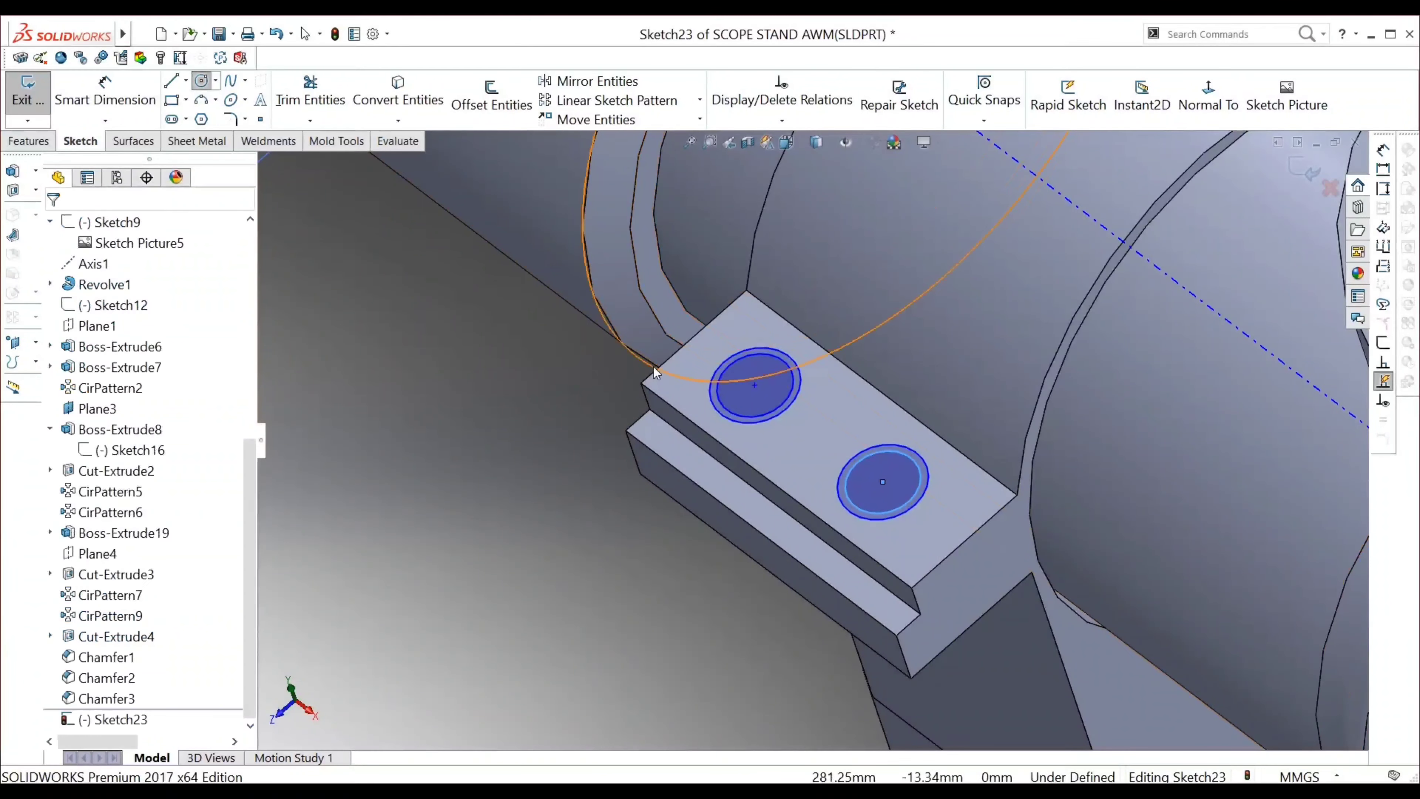
{"action": "left_click", "coordinate": [759, 409], "text": "ctrl"}
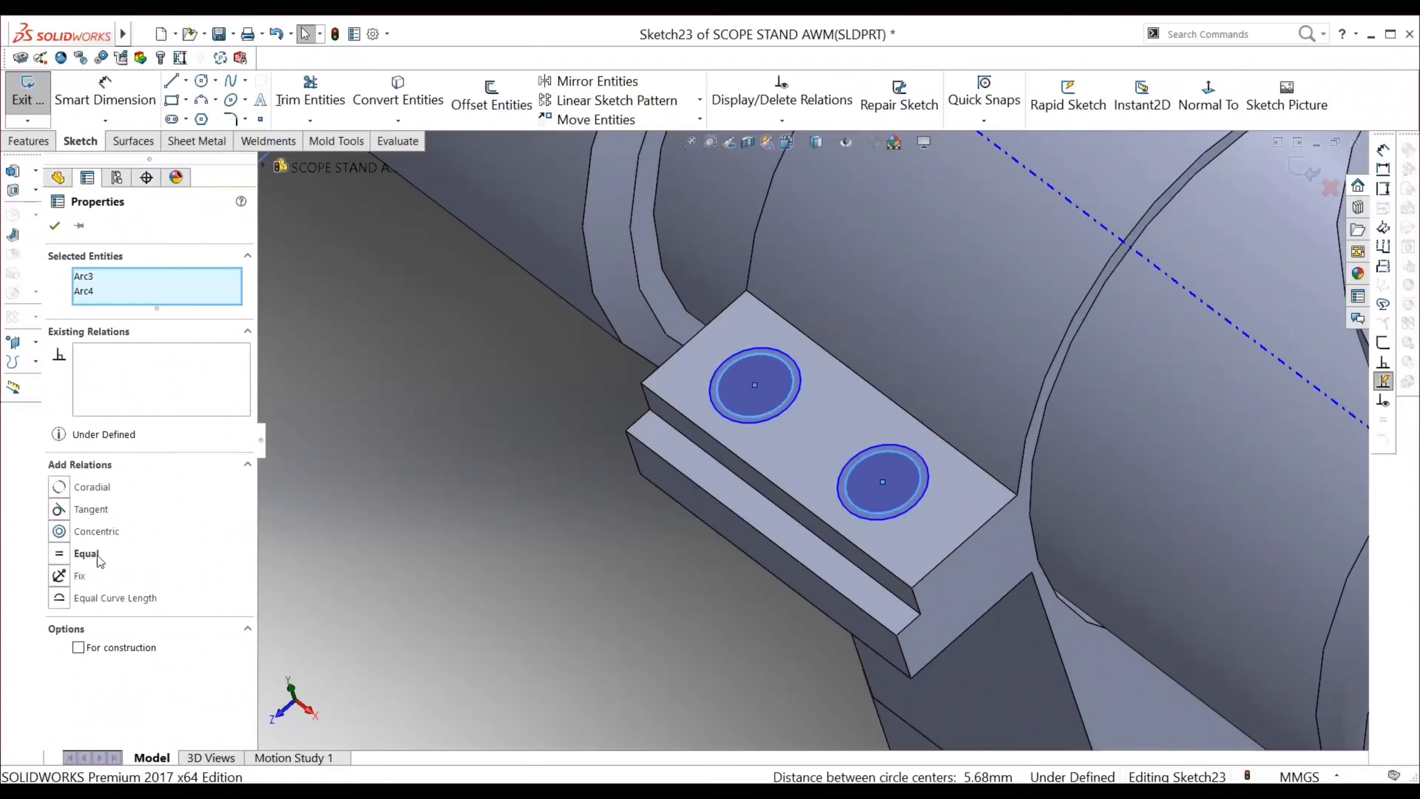
{"action": "left_click", "coordinate": [56, 226]}
Dimension the first circle at 0.1 using Smart Dimension (D)
{"action": "key", "text": "d"}
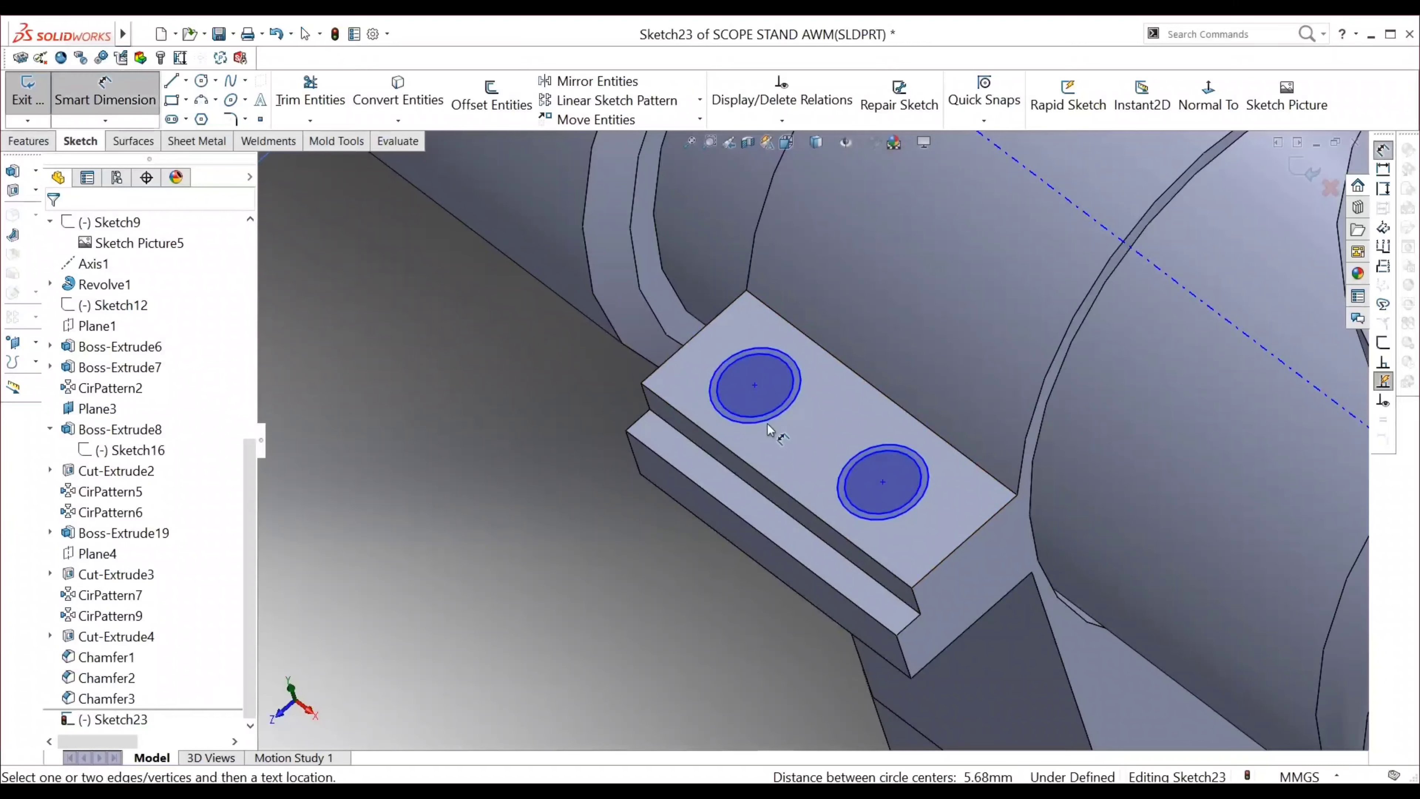
{"action": "left_click", "coordinate": [721, 398]}
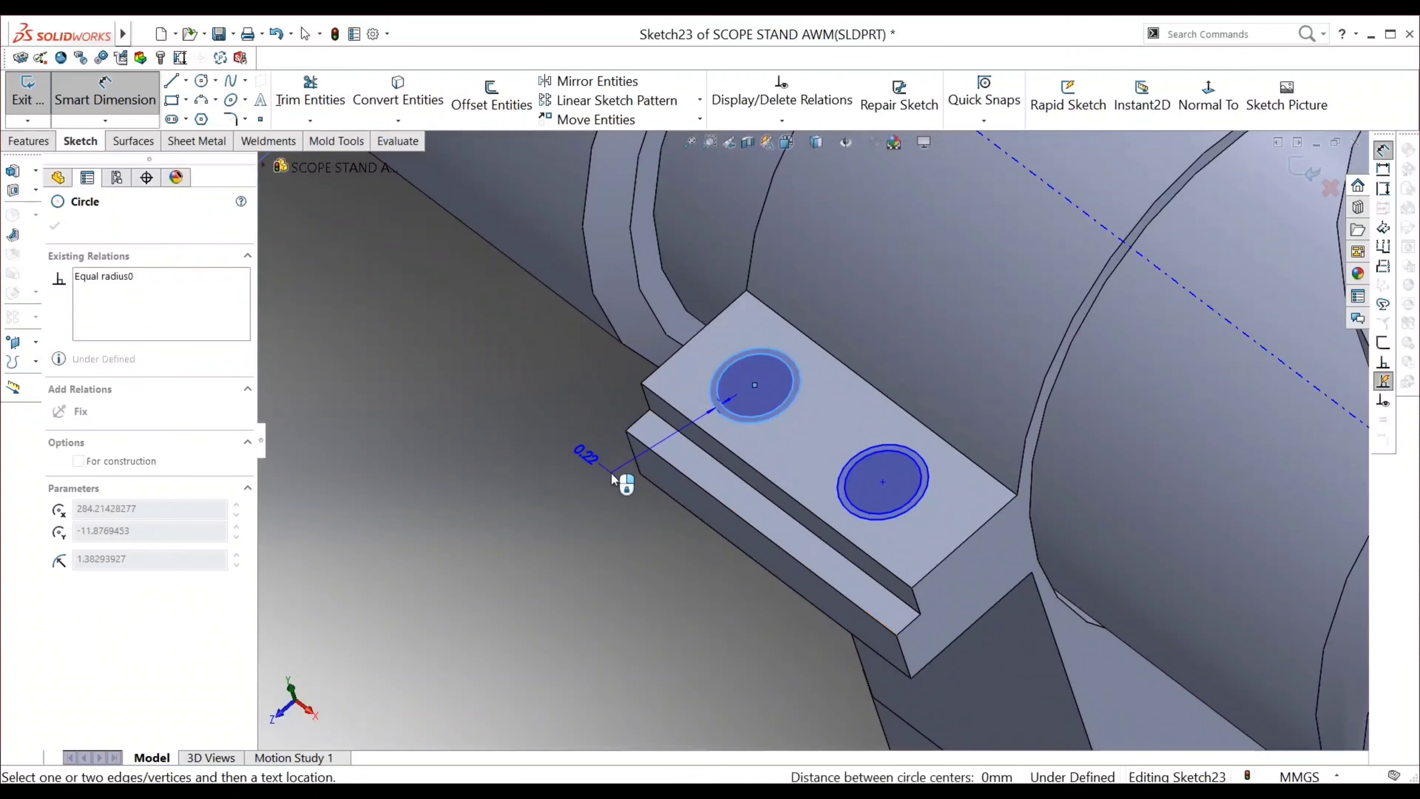
{"action": "left_click", "coordinate": [613, 478]}
{"action": "type", "text": ".1"}
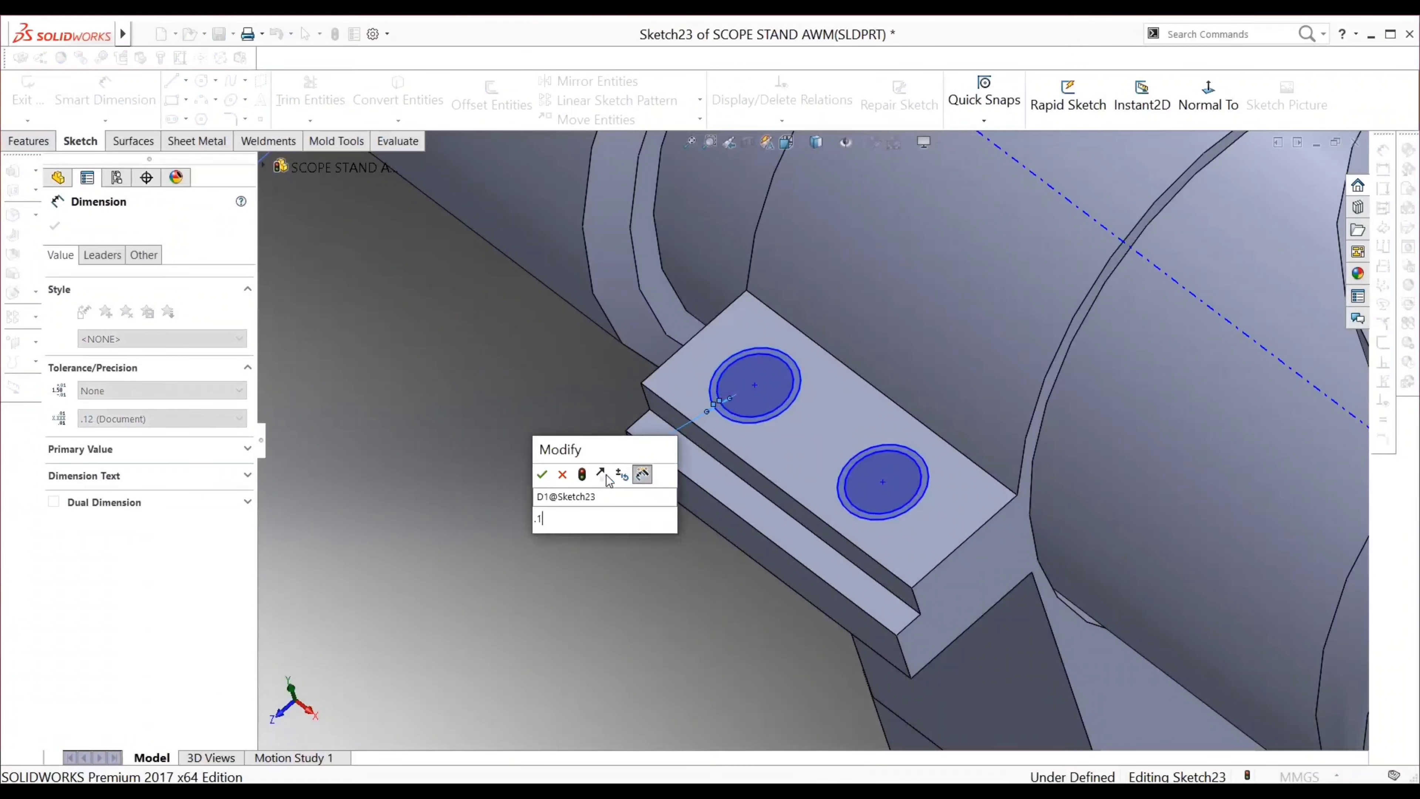
{"action": "key", "text": "Return"}
Change the circle's dimension from 0.1 to 0.20
{"action": "scroll", "coordinate": [875, 443], "scroll_direction": "up", "scroll_amount": 2}
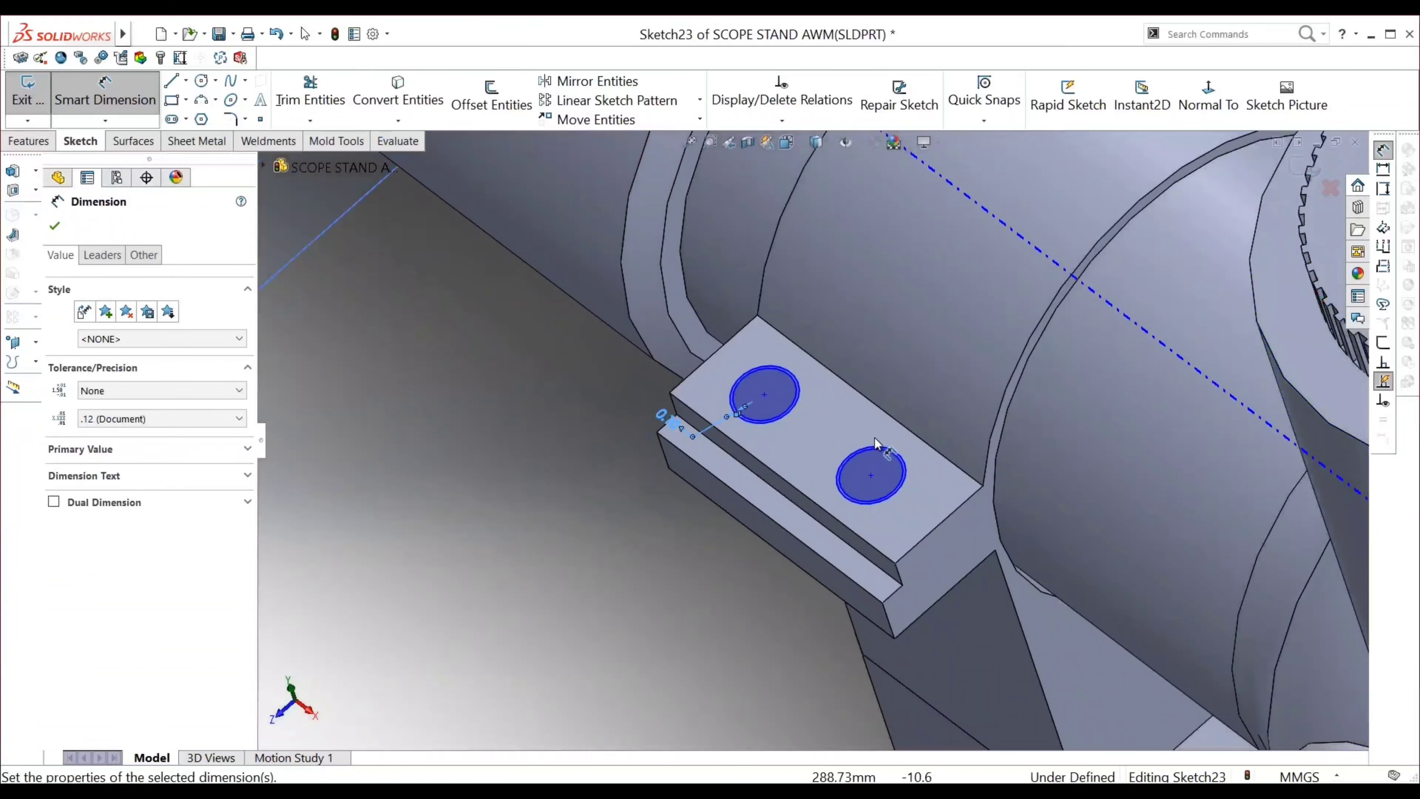
{"action": "double_click", "coordinate": [672, 428]}
{"action": "type", "text": ".2"}
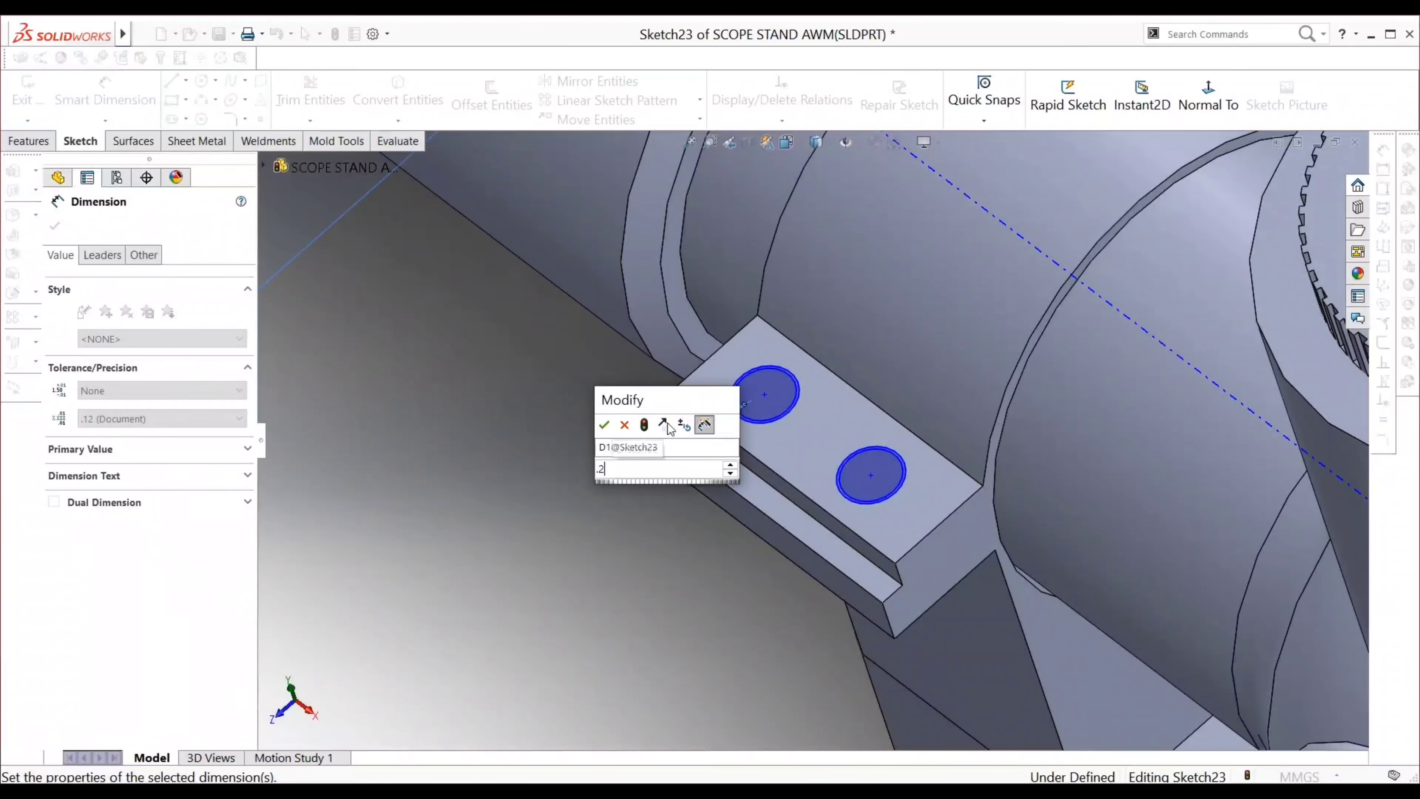
{"action": "key", "text": "Return"}
{"action": "left_click", "coordinate": [55, 226]}
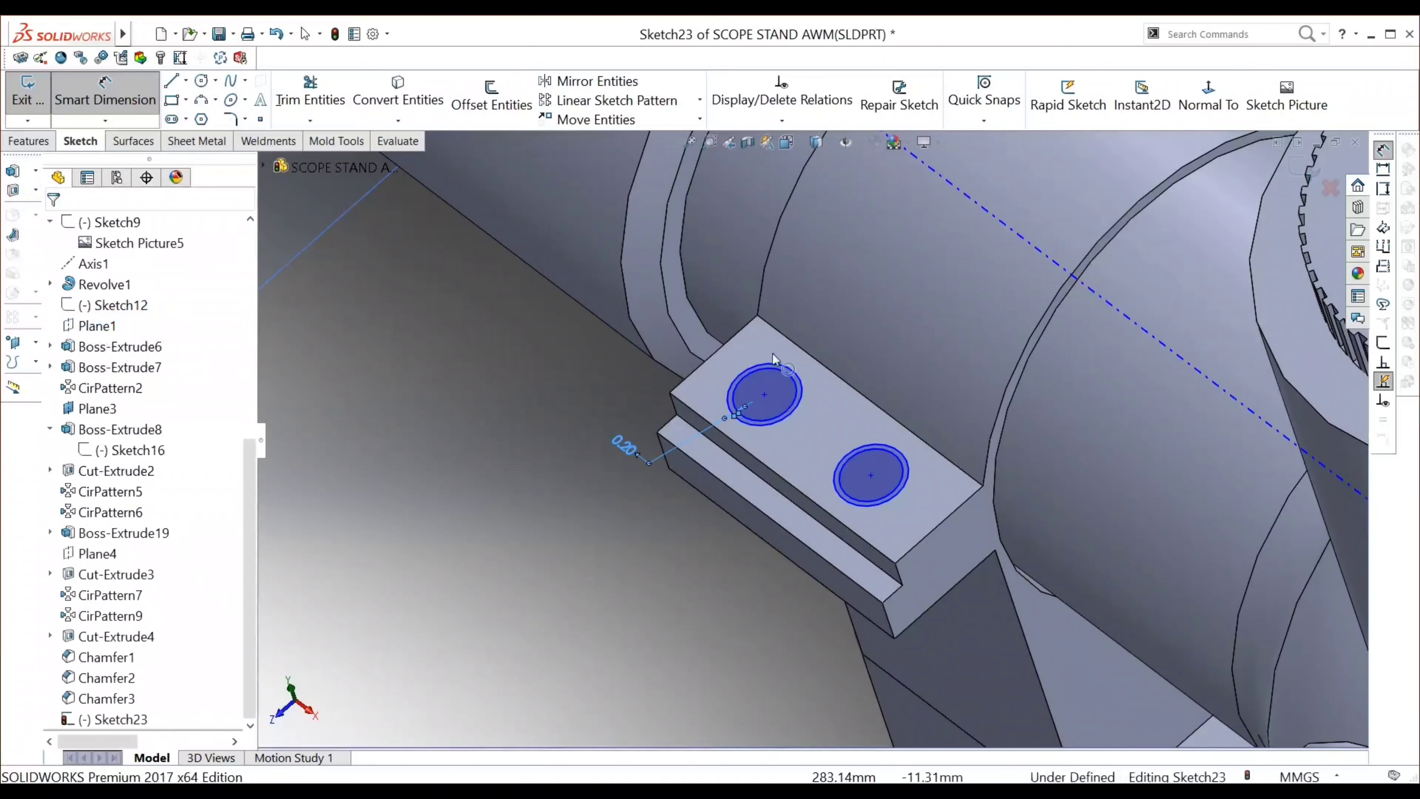
{"action": "key", "text": "Escape"}
{"action": "scroll", "coordinate": [810, 392], "scroll_direction": "up", "scroll_amount": 2}
{"action": "middle_click_drag", "start_coordinate": [843, 430], "coordinate": [908, 394]}
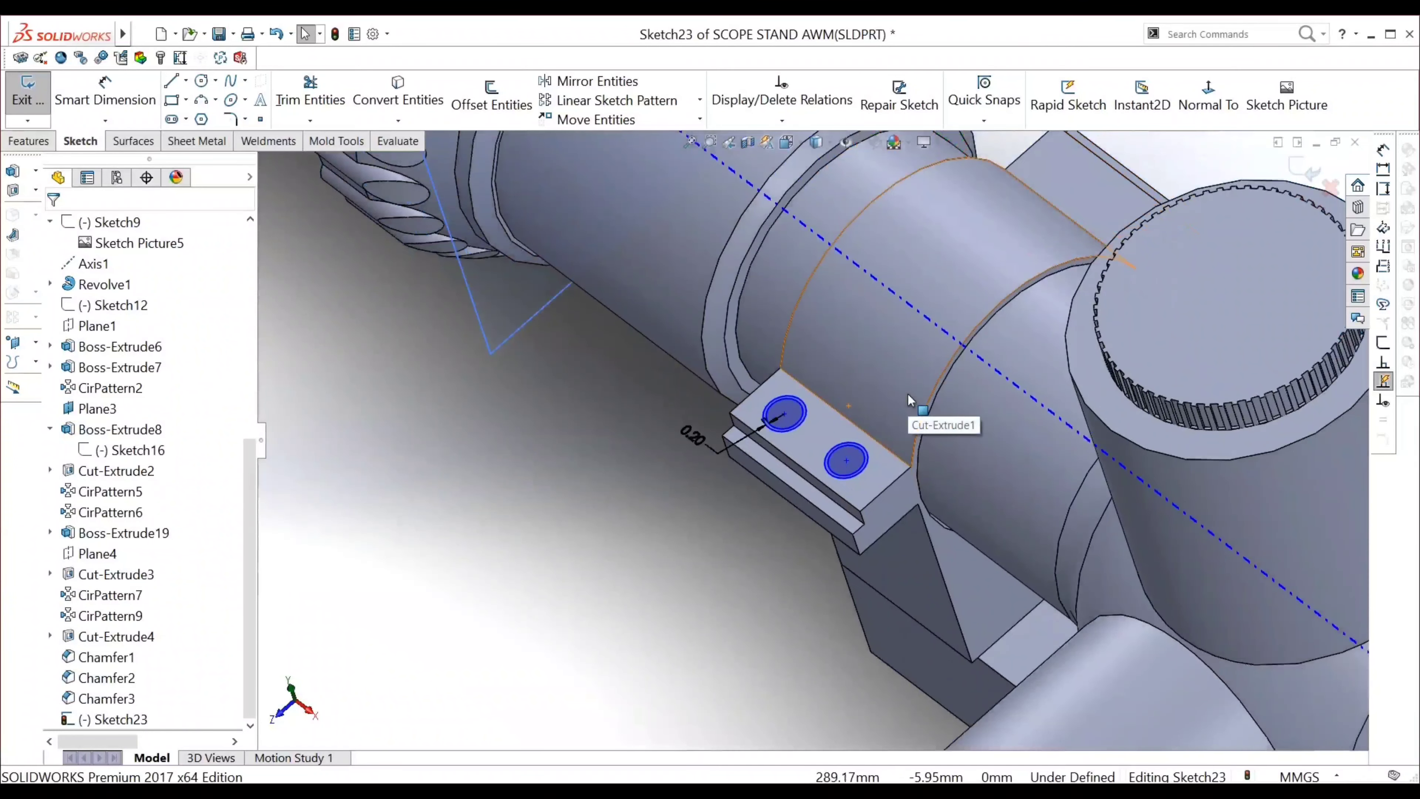
{"action": "scroll", "coordinate": [907, 394], "scroll_direction": "up", "scroll_amount": 2}
{"action": "scroll", "coordinate": [908, 394], "scroll_direction": "up", "scroll_amount": 1}
{"action": "scroll", "coordinate": [909, 399], "scroll_direction": "up", "scroll_amount": 1}
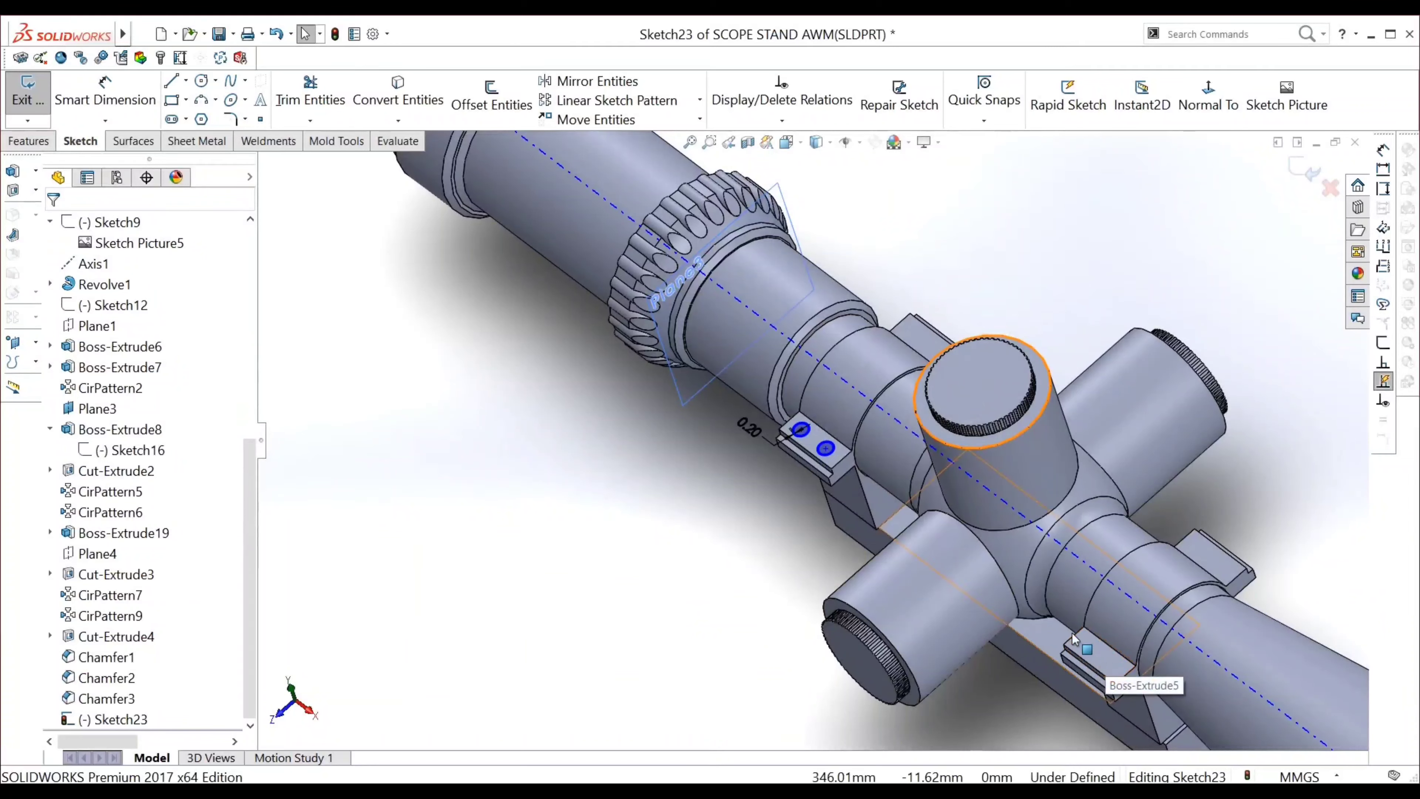
Start a cut-extrude and pick contours around the upper circle of Sketch23
{"action": "left_click", "coordinate": [23, 142]}
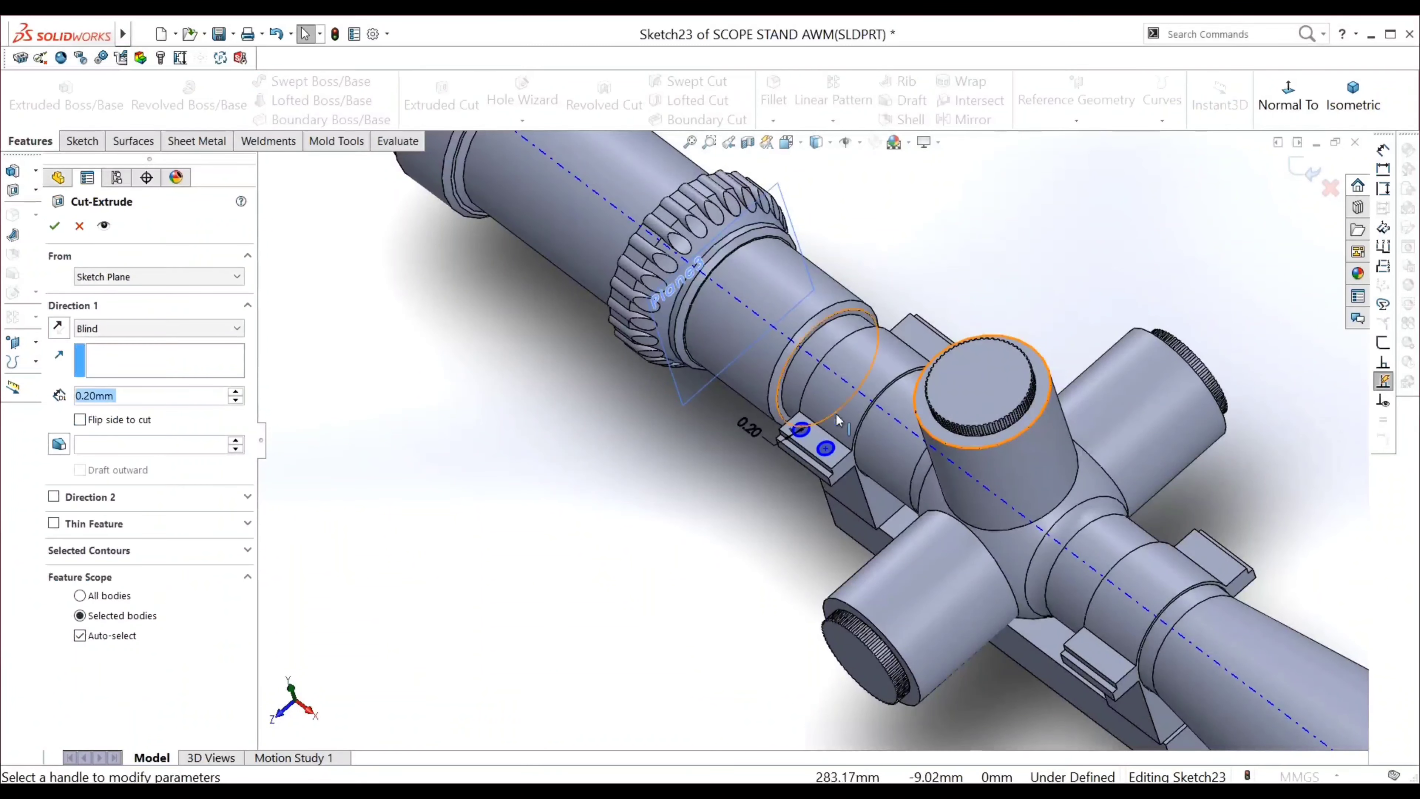
{"action": "scroll", "coordinate": [793, 414], "scroll_direction": "down", "scroll_amount": 3}
{"action": "scroll", "coordinate": [793, 414], "scroll_direction": "down", "scroll_amount": 2}
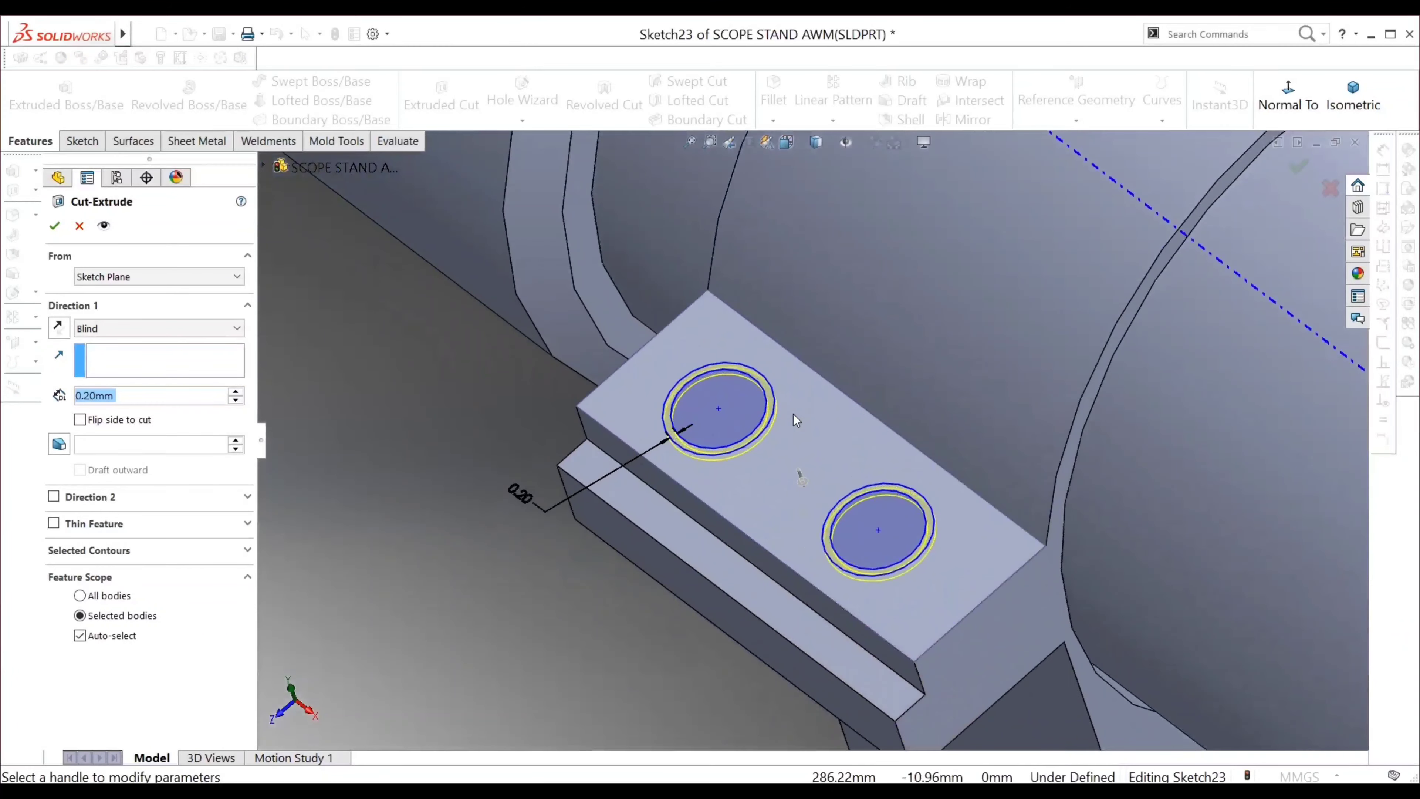
{"action": "scroll", "coordinate": [793, 414], "scroll_direction": "down", "scroll_amount": 2}
{"action": "scroll", "coordinate": [794, 414], "scroll_direction": "down", "scroll_amount": 3}
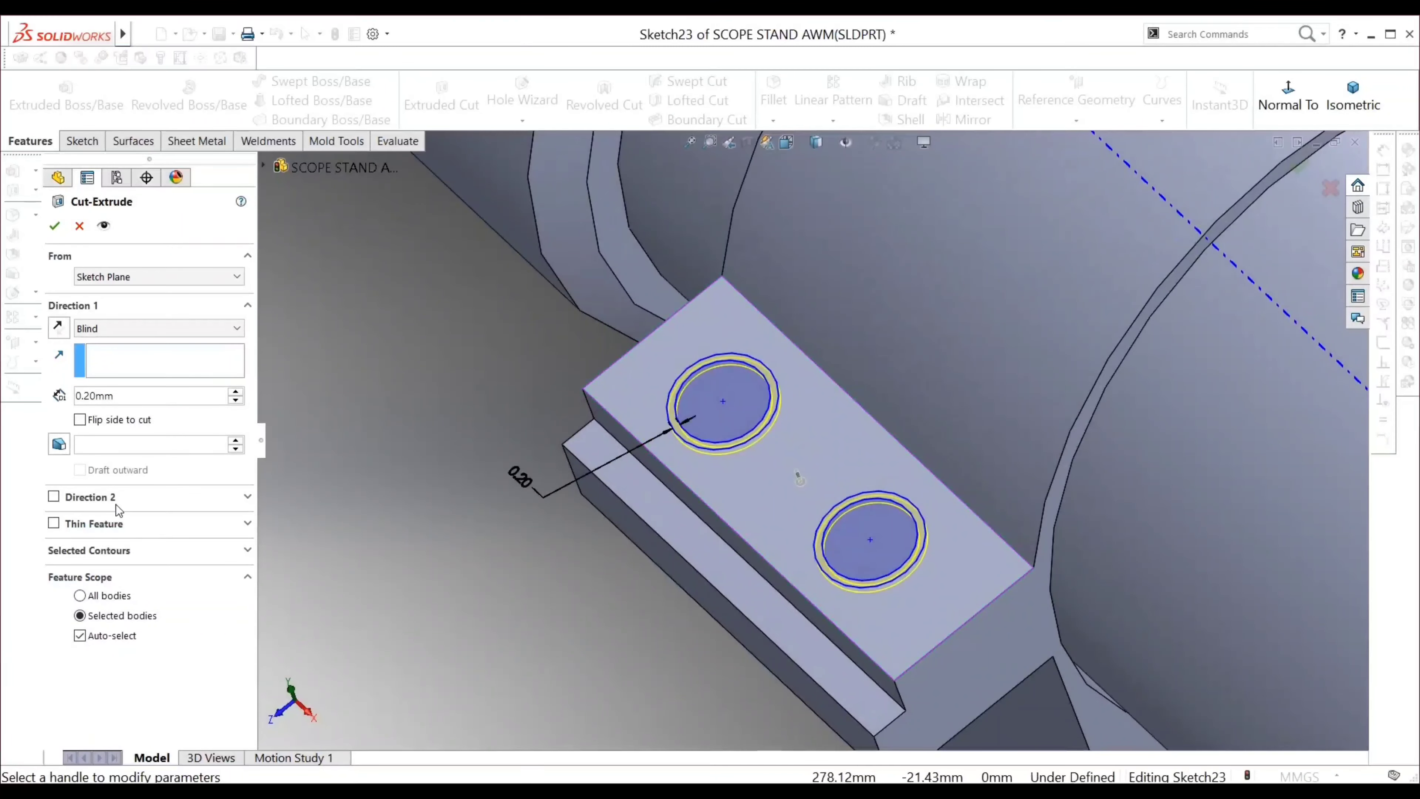
{"action": "left_click", "coordinate": [110, 561]}
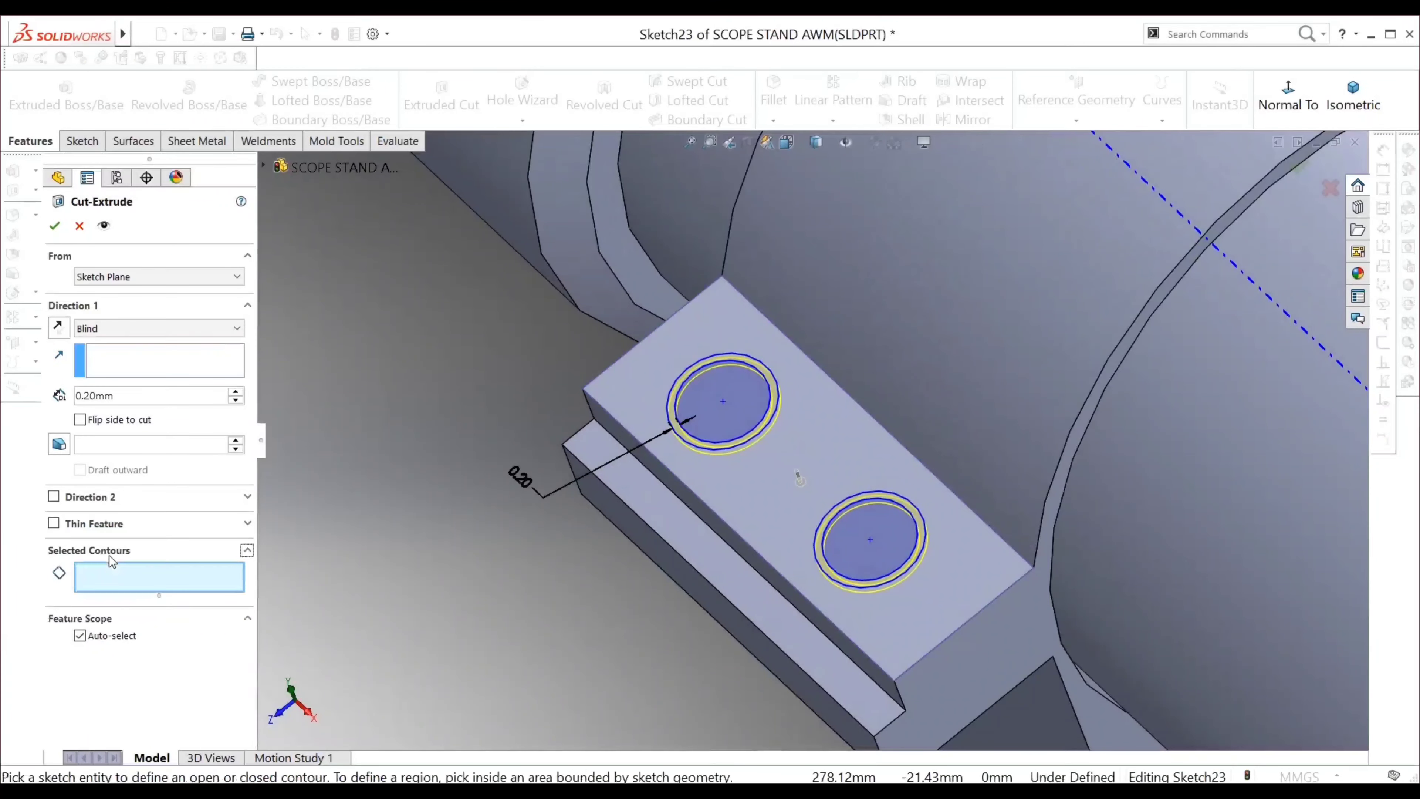
{"action": "scroll", "coordinate": [715, 448], "scroll_direction": "down", "scroll_amount": 2}
{"action": "left_click", "coordinate": [726, 454]}
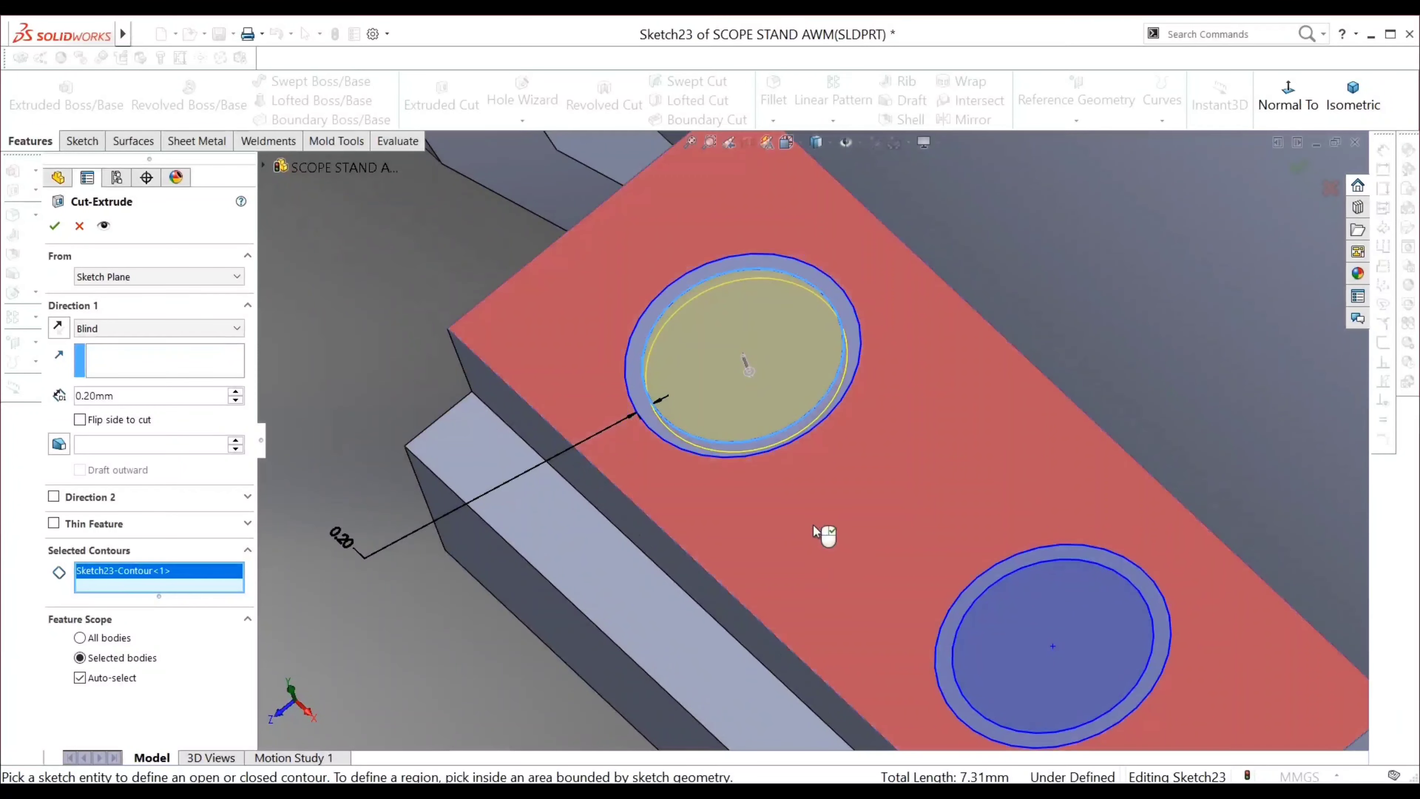
{"action": "left_click", "coordinate": [702, 448]}
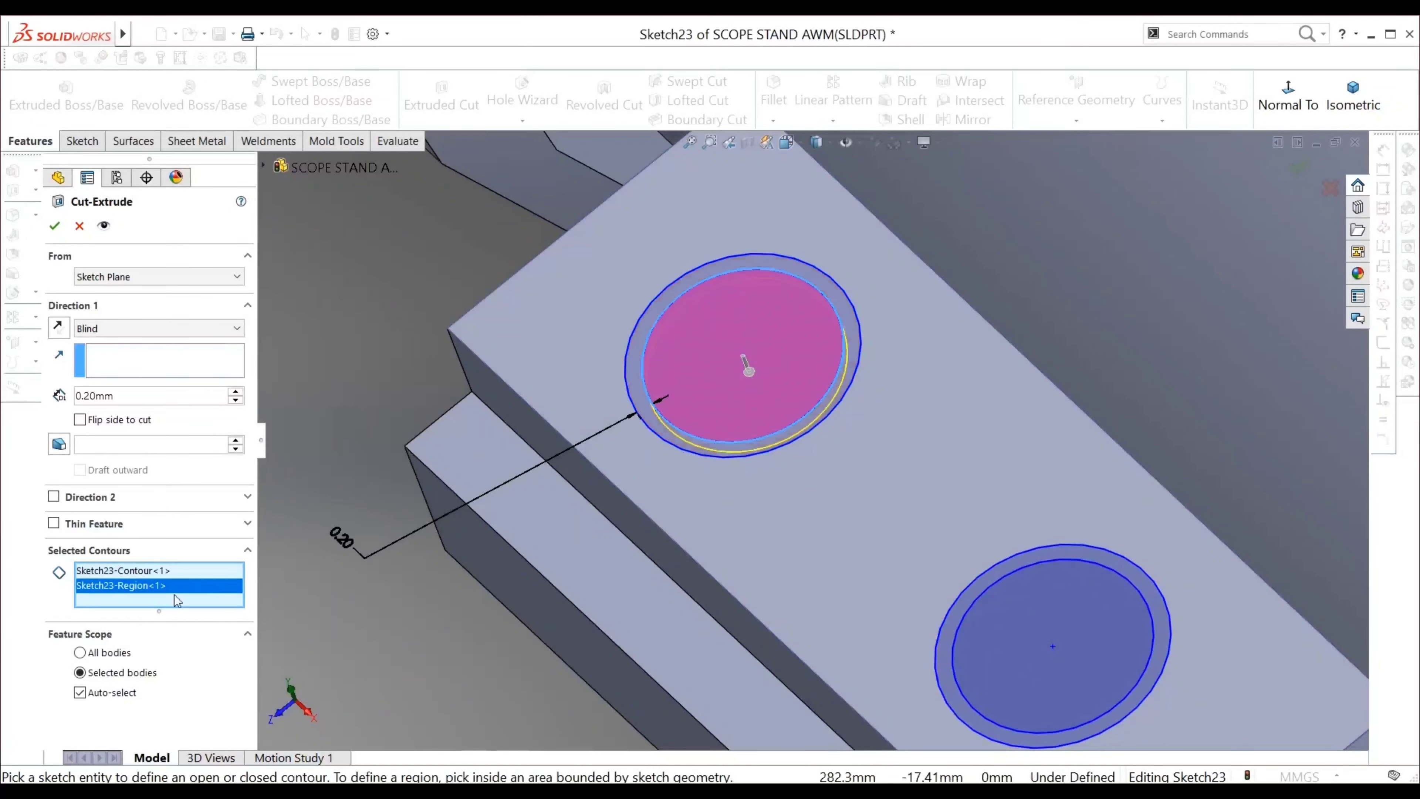
Clear the mistaken picks and select the two counterbore ring regions instead
{"action": "left_click", "coordinate": [123, 570]}
{"action": "key", "text": "Delete"}
{"action": "key", "text": "Delete"}
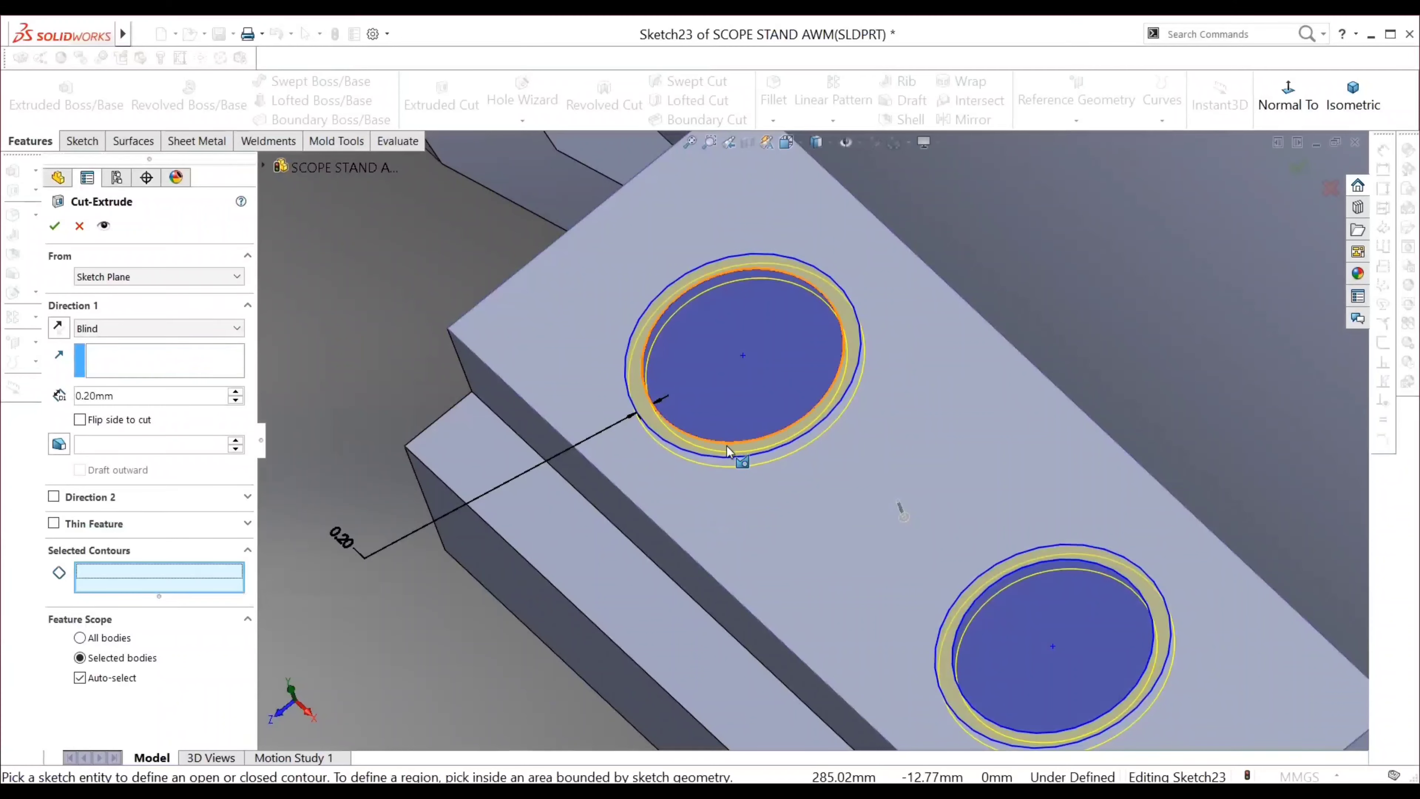
{"action": "left_click", "coordinate": [1056, 700]}
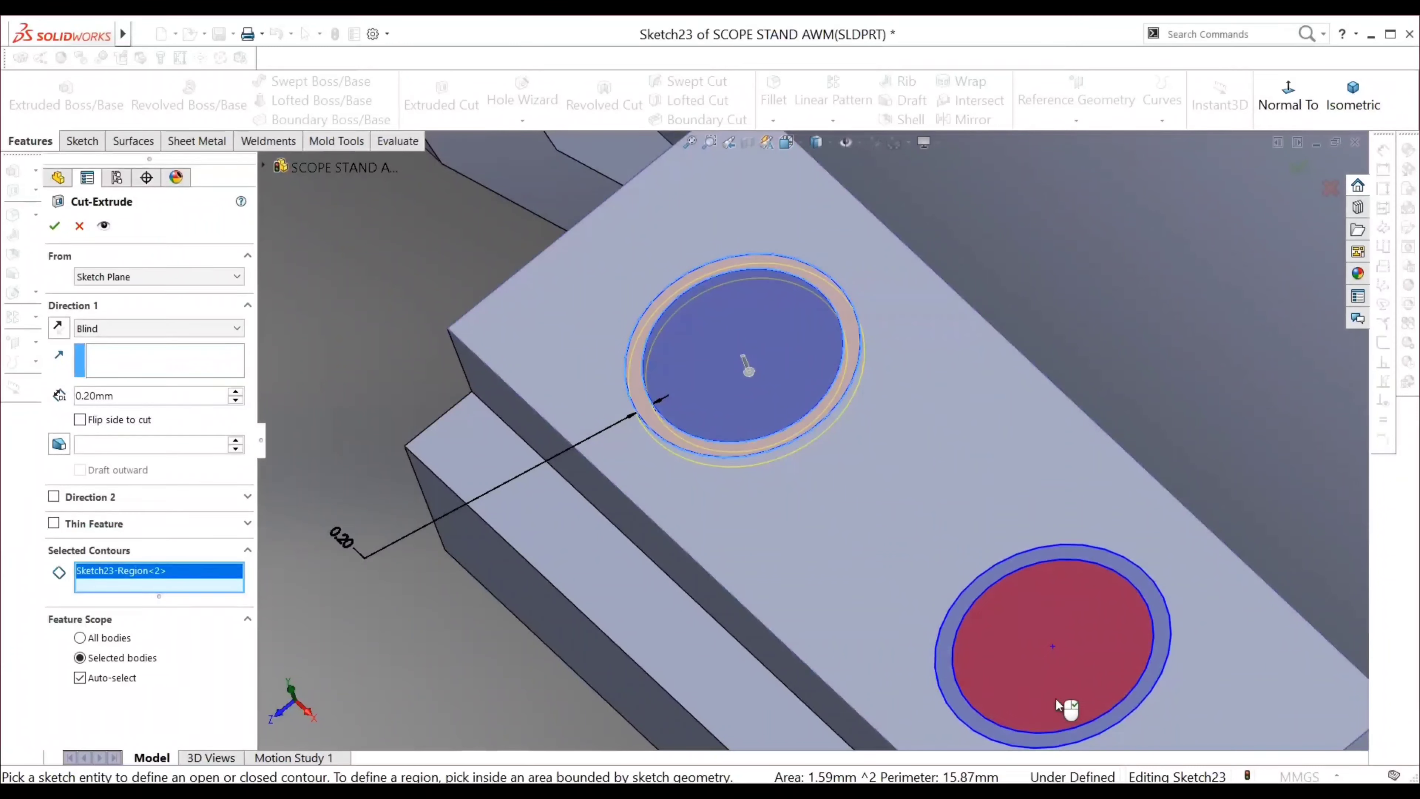
{"action": "left_click", "coordinate": [954, 680]}
{"action": "scroll", "coordinate": [701, 472], "scroll_direction": "up", "scroll_amount": 5}
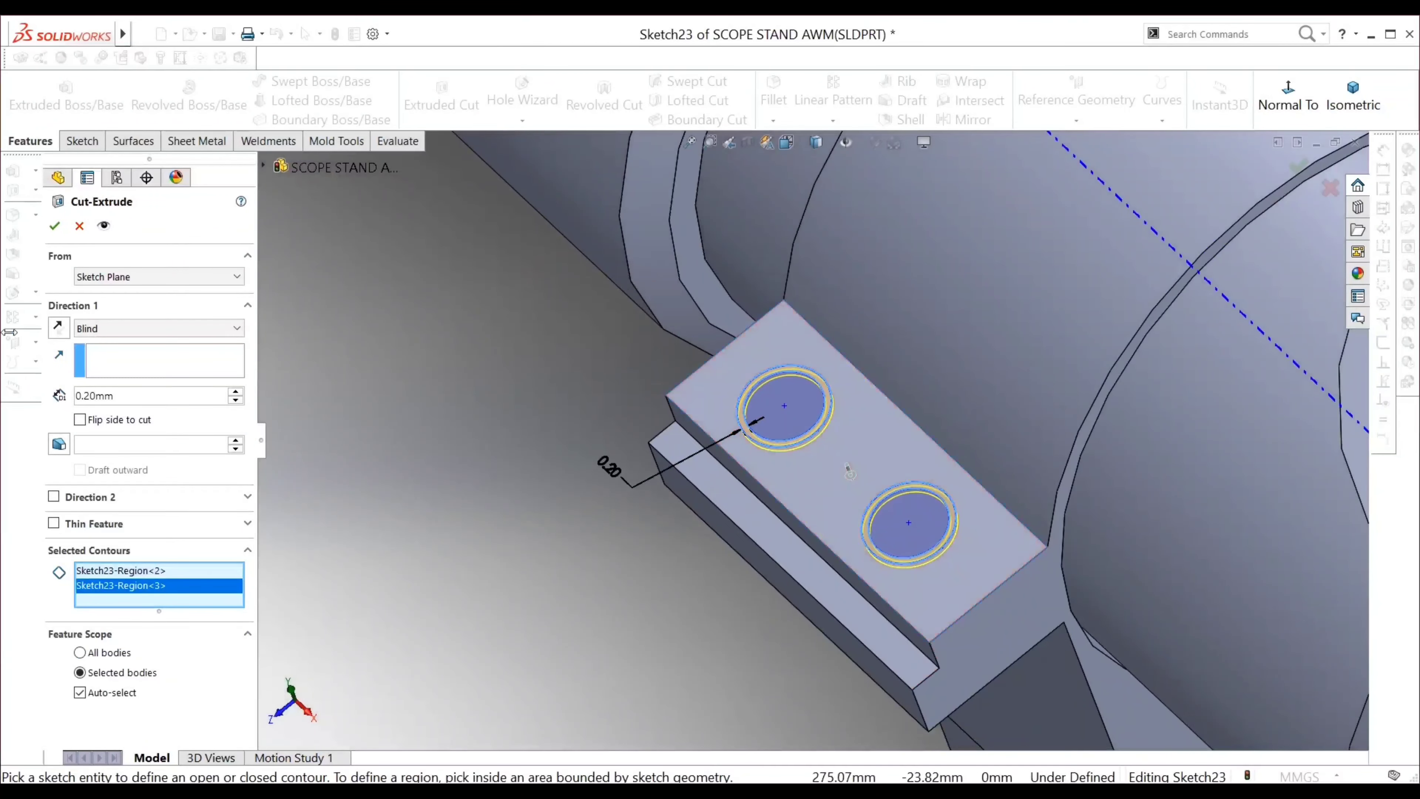
{"action": "middle_click_drag", "start_coordinate": [624, 580], "coordinate": [755, 584]}
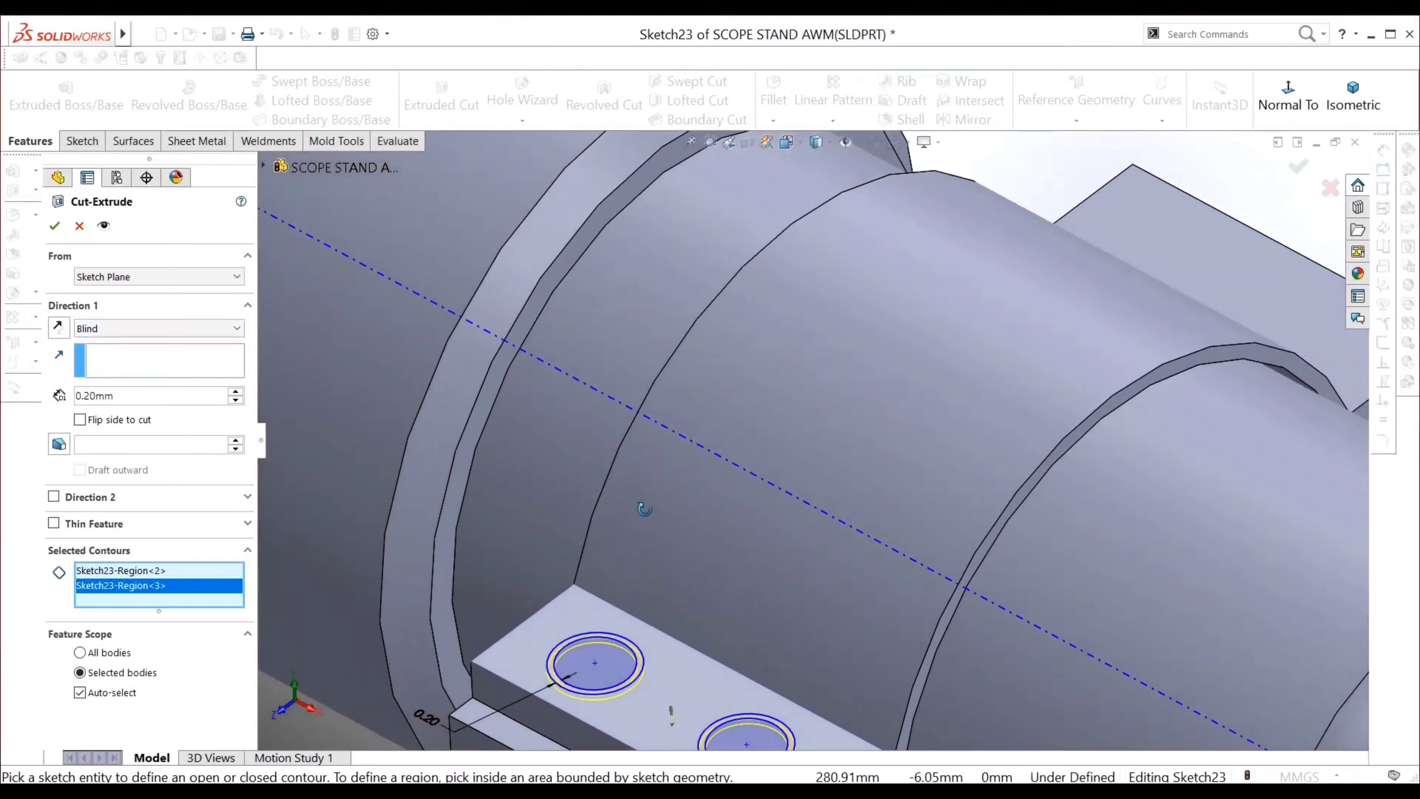
{"action": "key", "text": "f"}
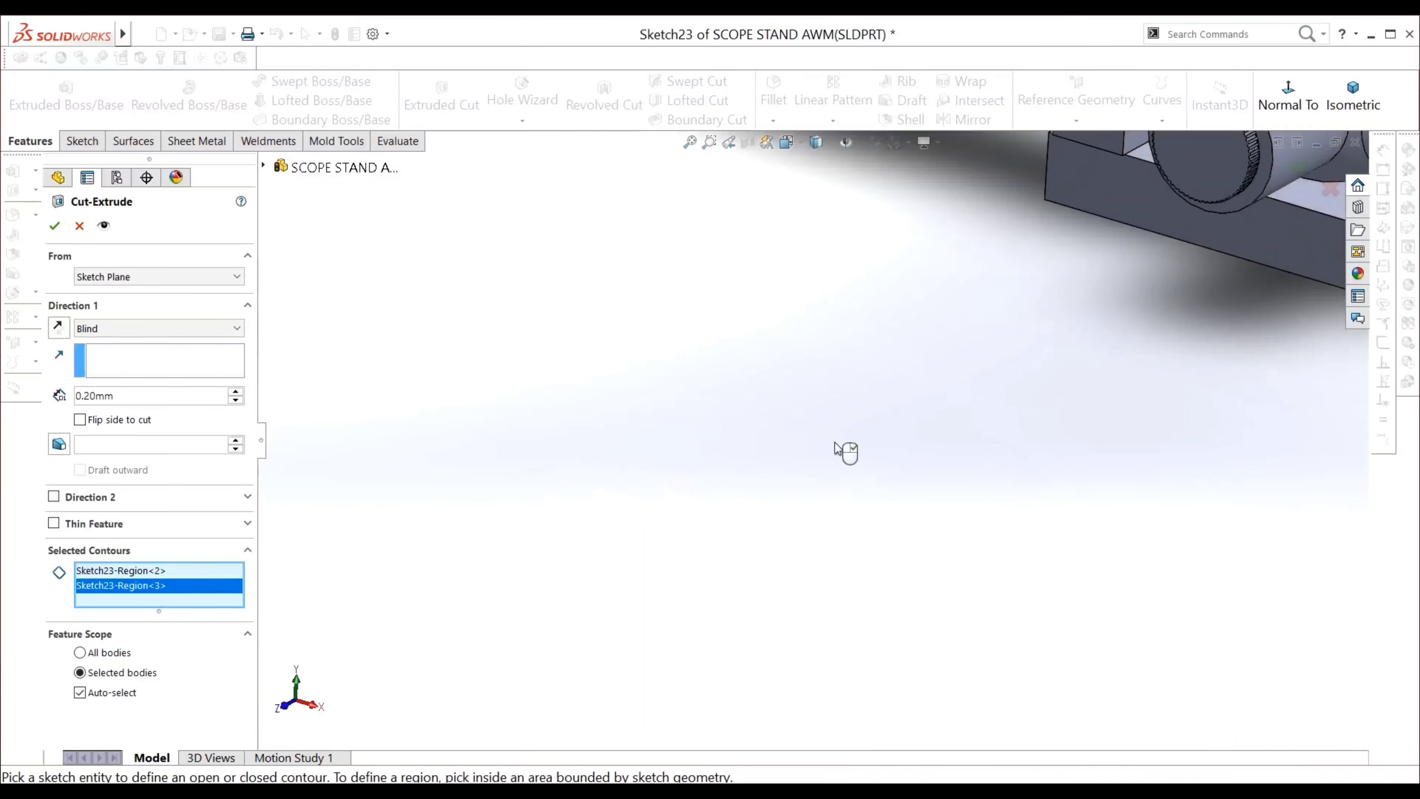
{"action": "scroll", "coordinate": [873, 464], "scroll_direction": "down", "scroll_amount": 5}
{"action": "scroll", "coordinate": [839, 476], "scroll_direction": "up", "scroll_amount": 2}
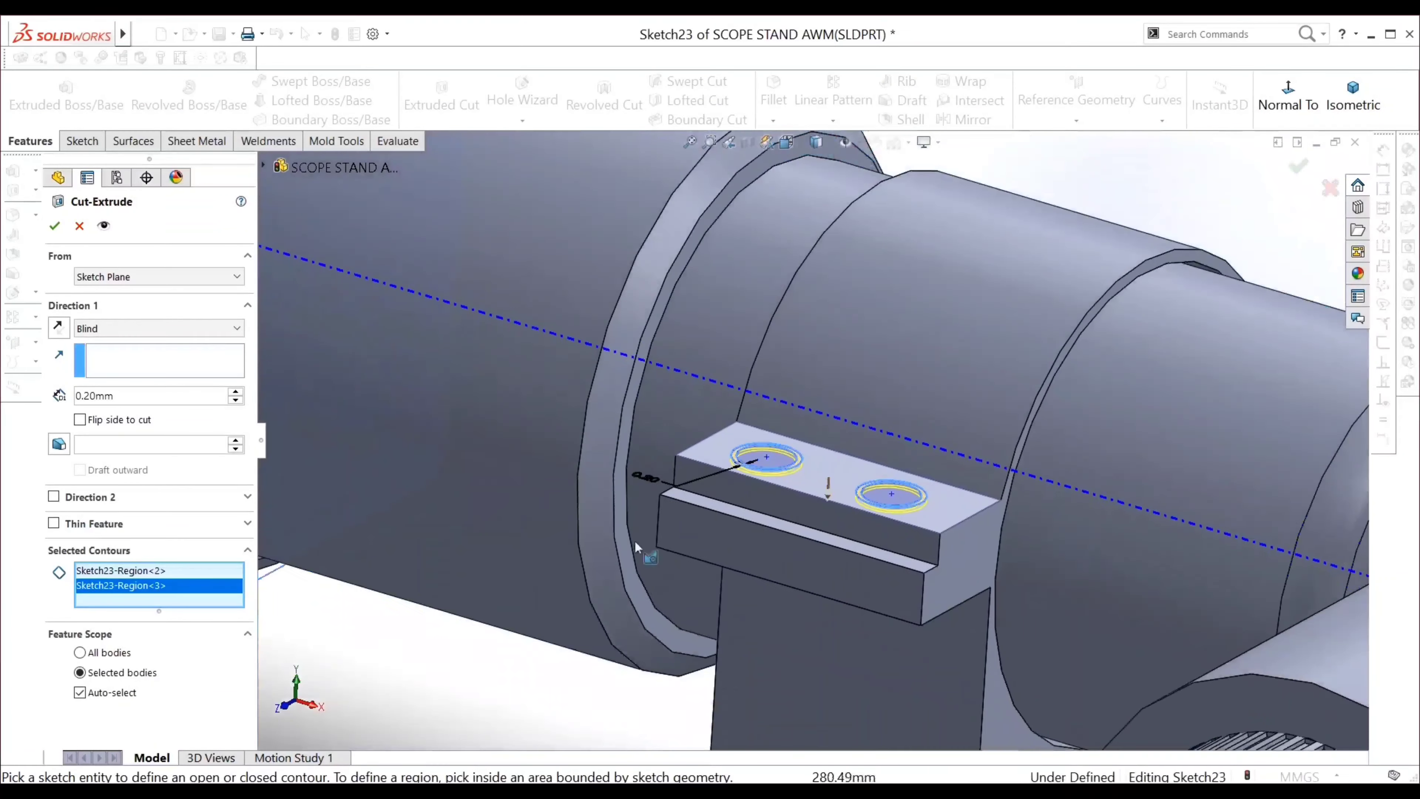
Set the blind cut depth to 3 mm and create Cut-Extrude5
{"action": "type", "text": "5"}
{"action": "key", "text": "Return"}
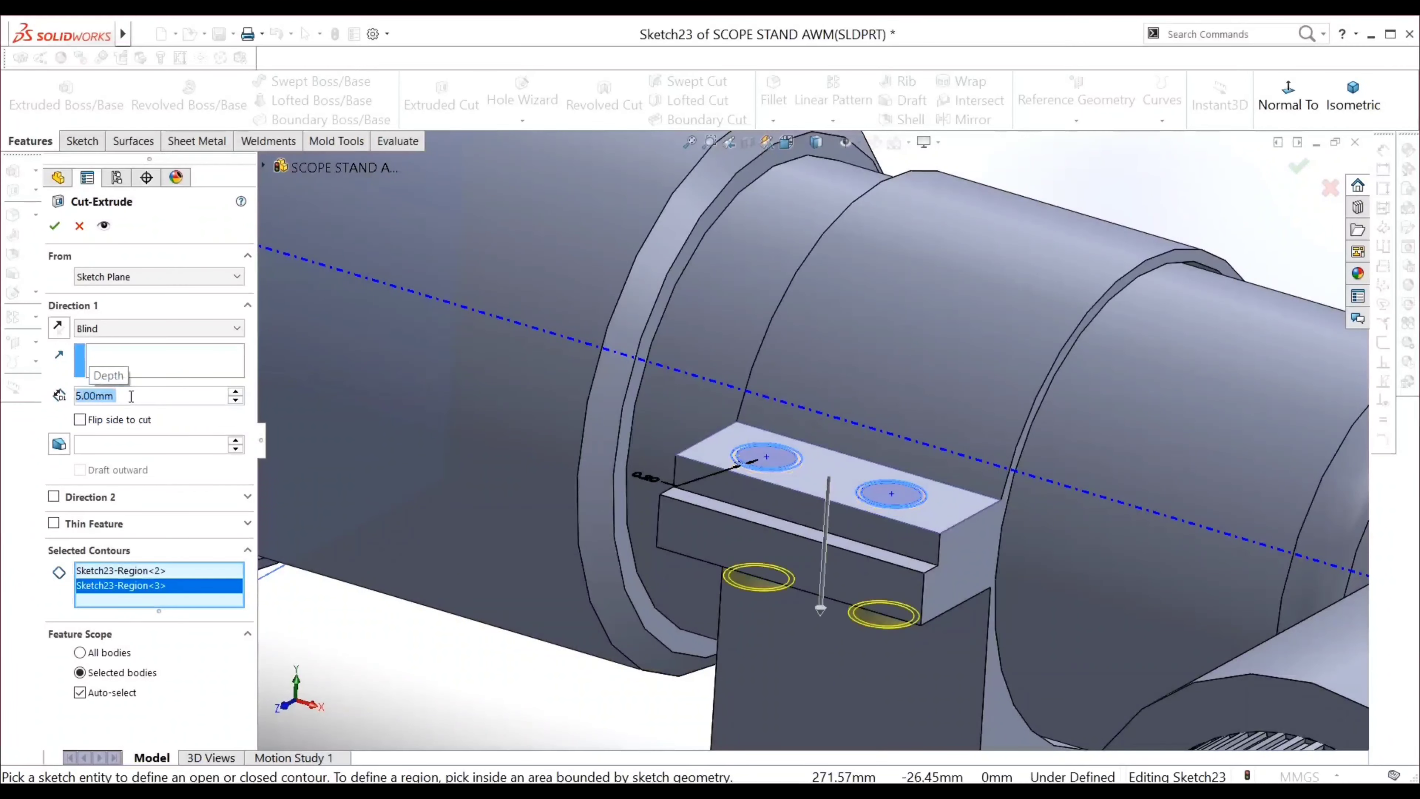
{"action": "type", "text": "2"}
{"action": "key", "text": "Return"}
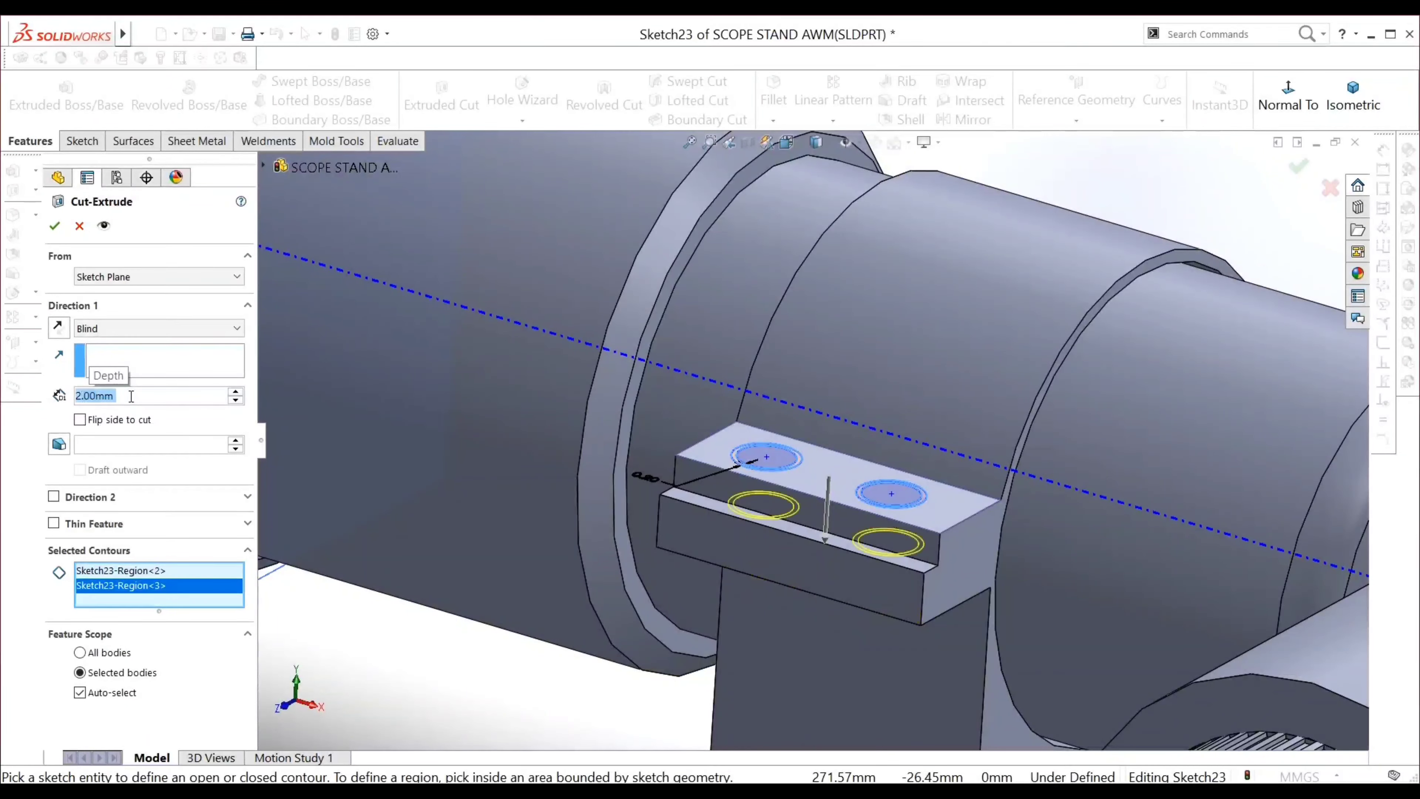
{"action": "middle_click_drag", "start_coordinate": [510, 498], "coordinate": [266, 468]}
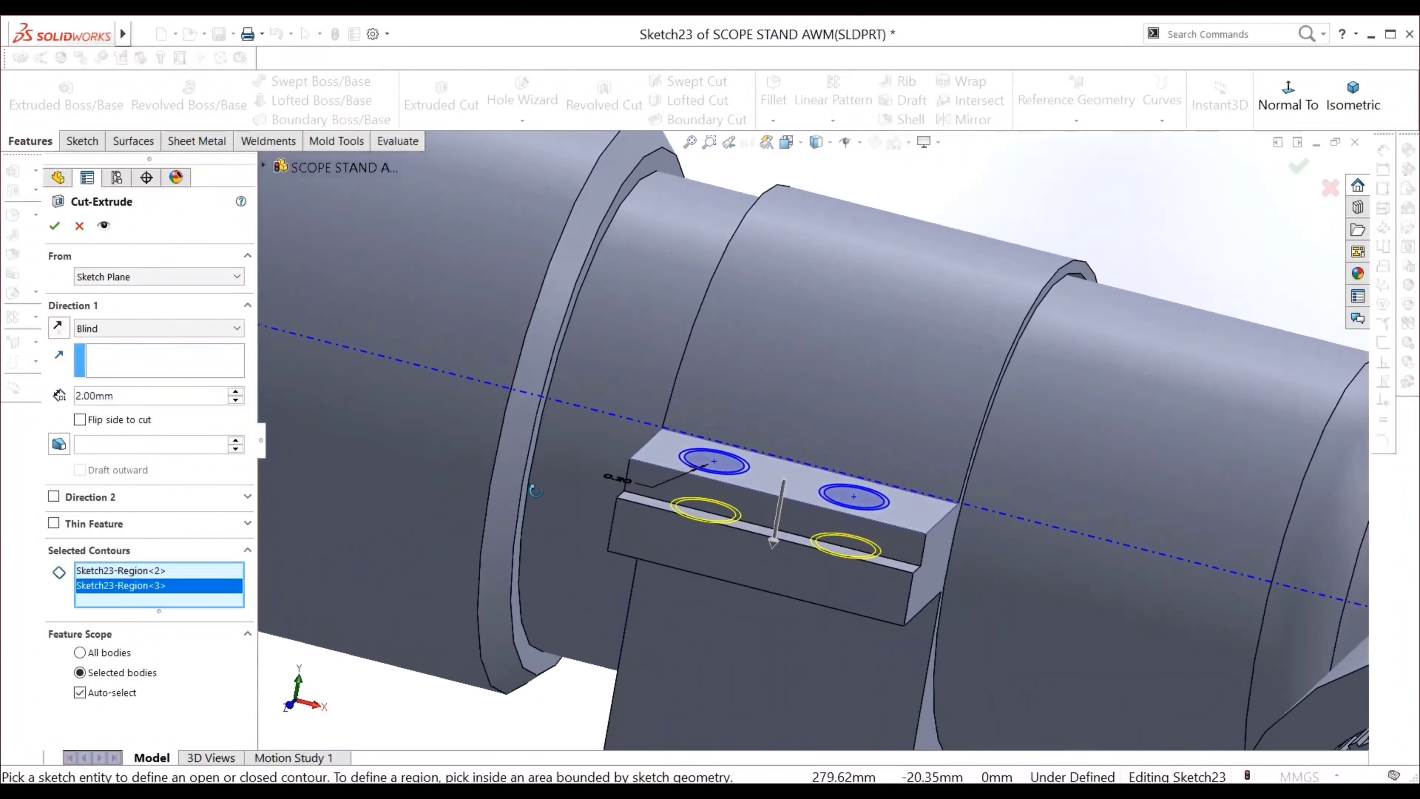
{"action": "double_click", "coordinate": [152, 399]}
{"action": "type", "text": "3"}
{"action": "key", "text": "Return"}
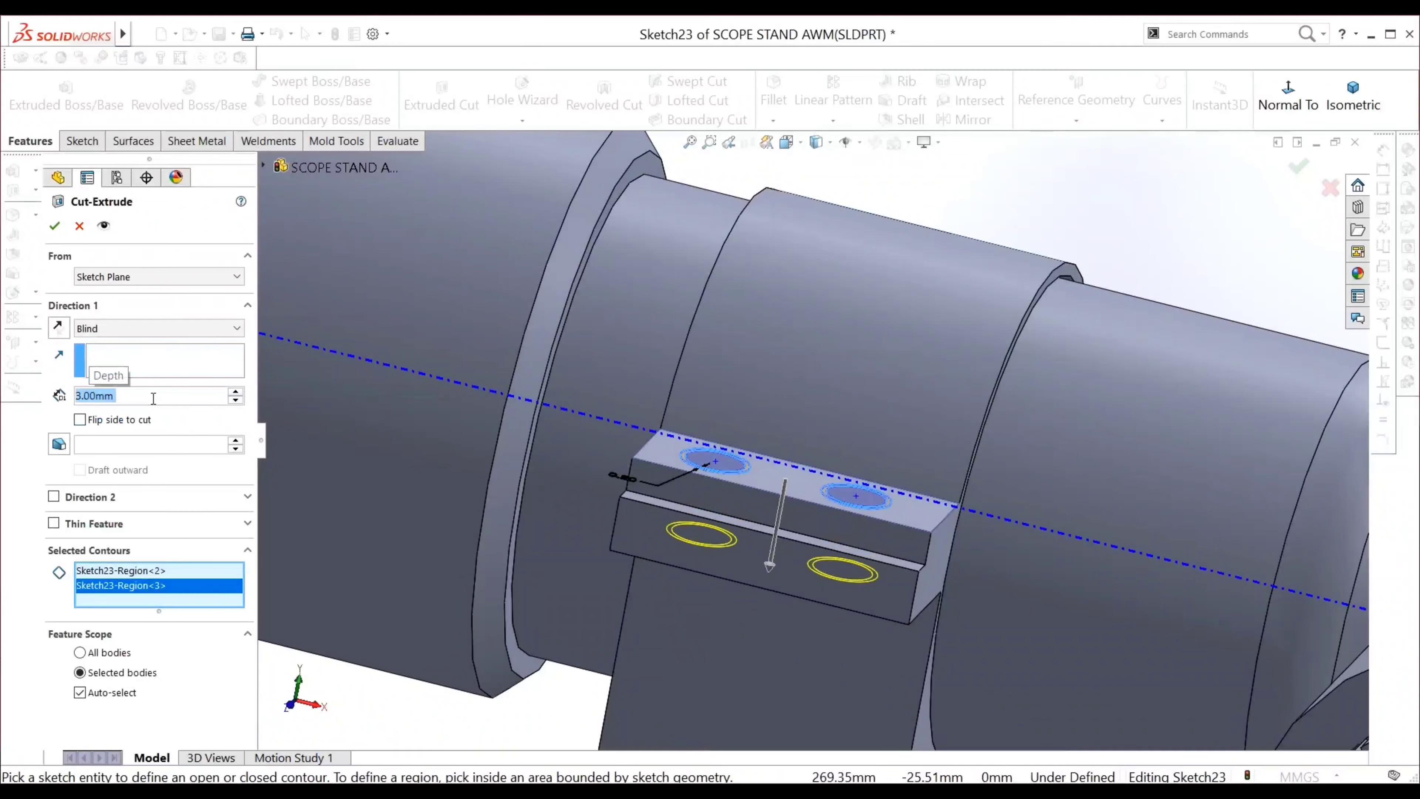
{"action": "key", "text": "Return"}
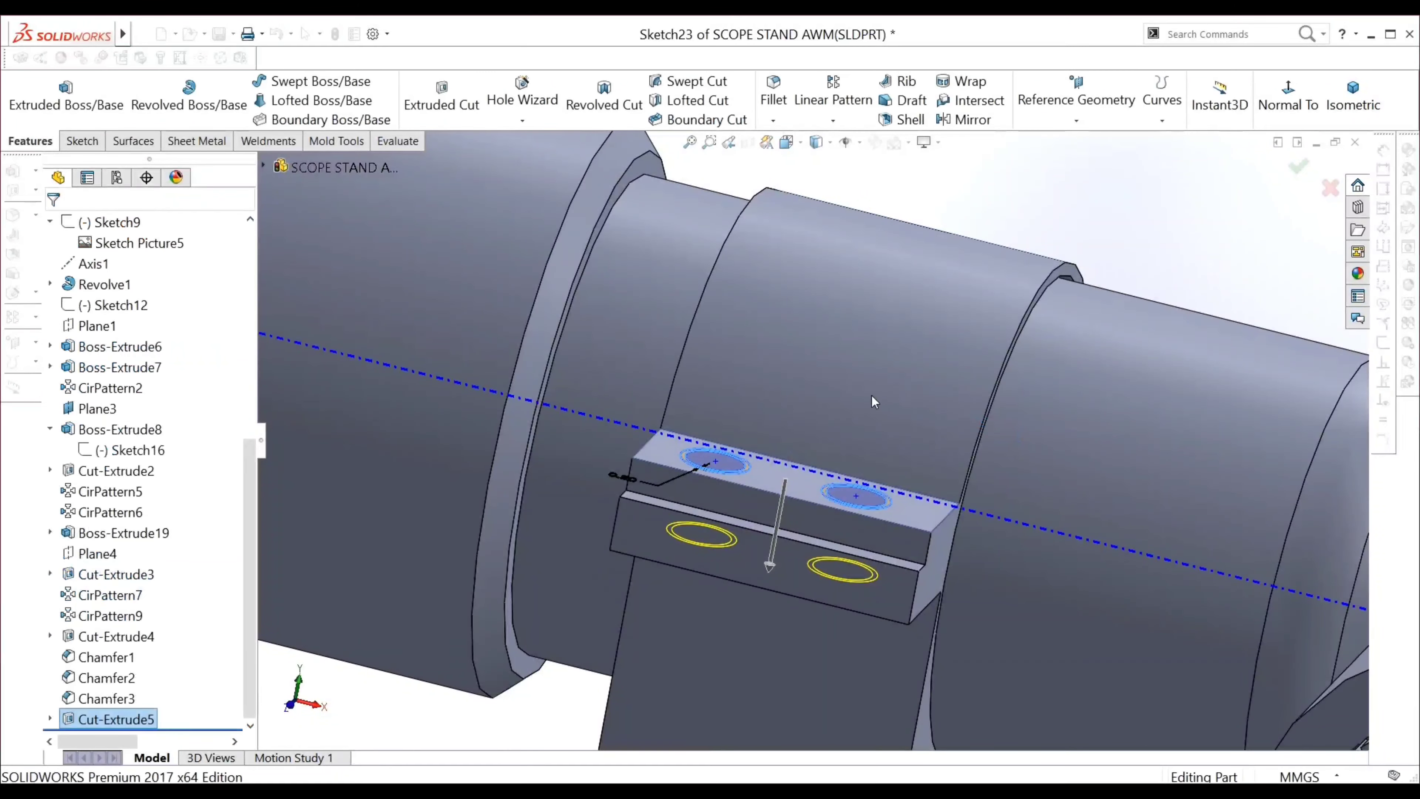
Mirror Cut-Extrude5 across the Front Plane onto the second mount block
{"action": "scroll", "coordinate": [840, 403], "scroll_direction": "down", "scroll_amount": 5}
{"action": "scroll", "coordinate": [725, 441], "scroll_direction": "down", "scroll_amount": 5}
{"action": "scroll", "coordinate": [725, 441], "scroll_direction": "up", "scroll_amount": 2}
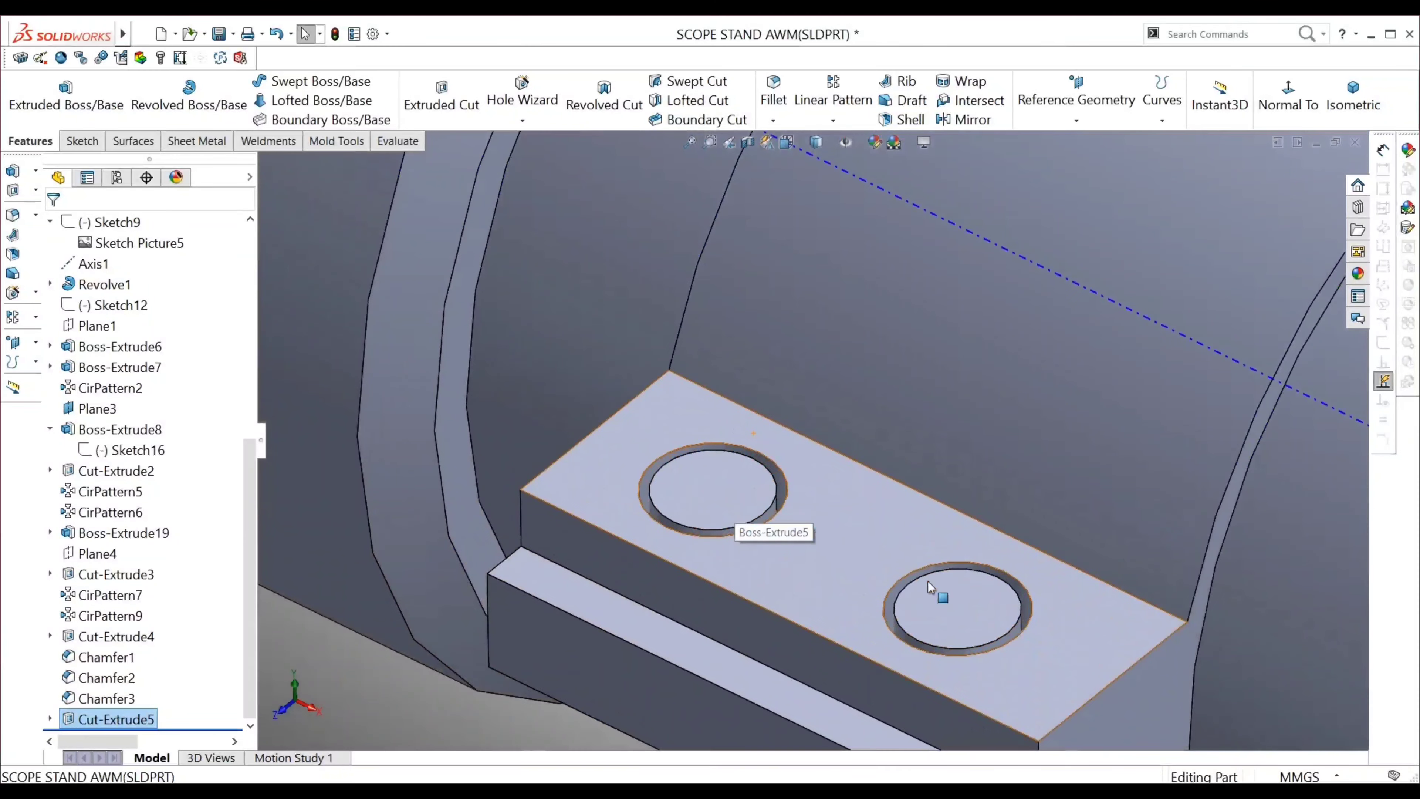
{"action": "scroll", "coordinate": [772, 531], "scroll_direction": "up", "scroll_amount": 5}
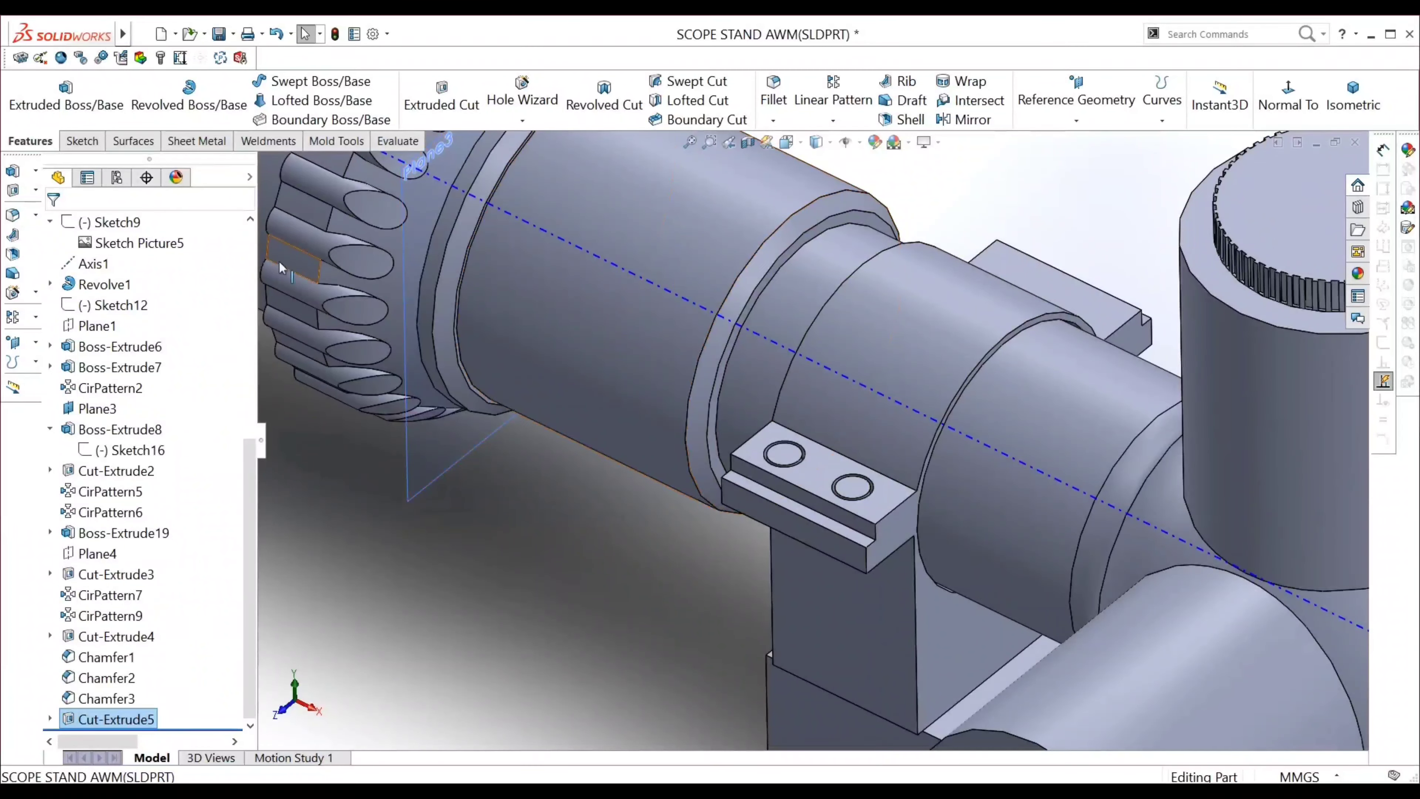
{"action": "left_click", "coordinate": [834, 120]}
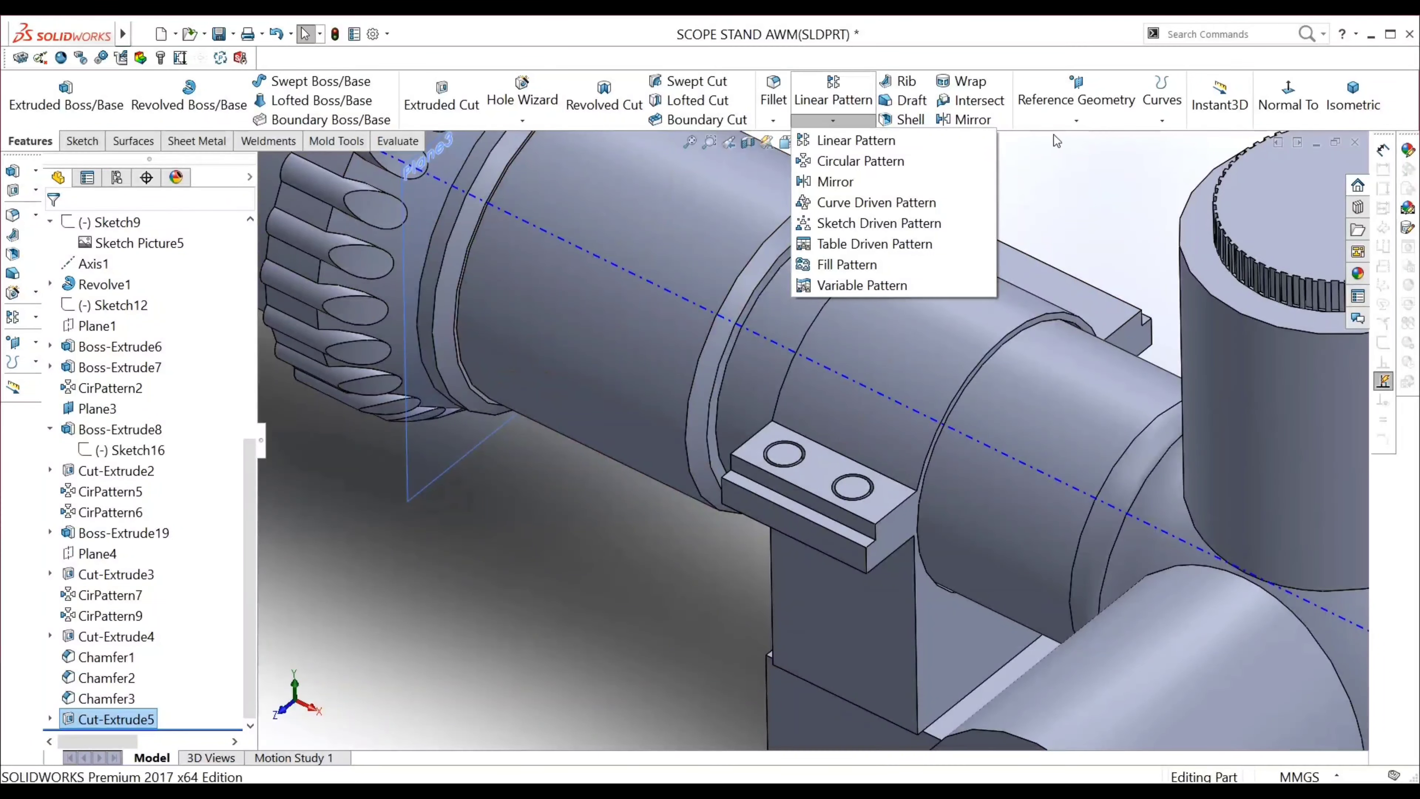
{"action": "left_click", "coordinate": [913, 178]}
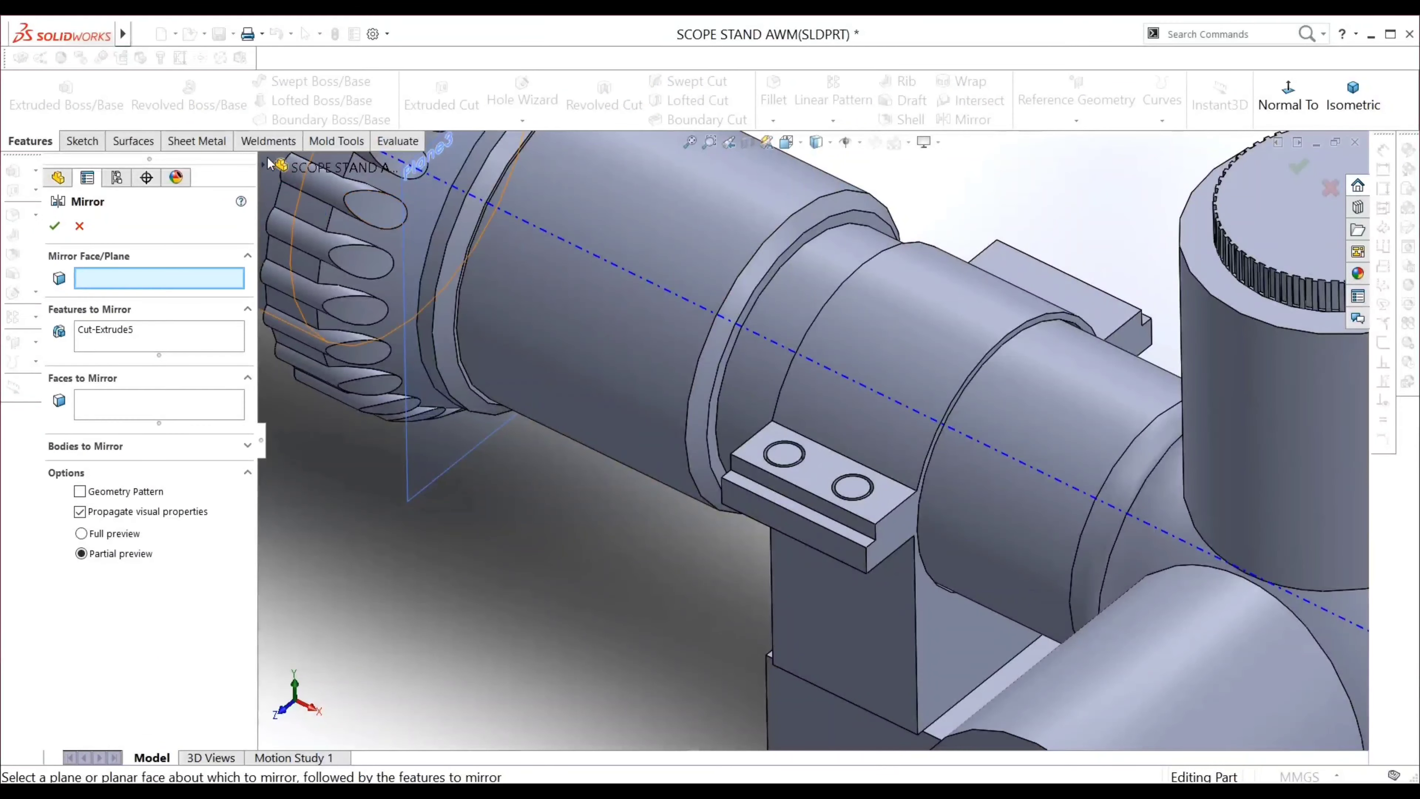
{"action": "left_click", "coordinate": [269, 163]}
{"action": "left_click", "coordinate": [357, 292]}
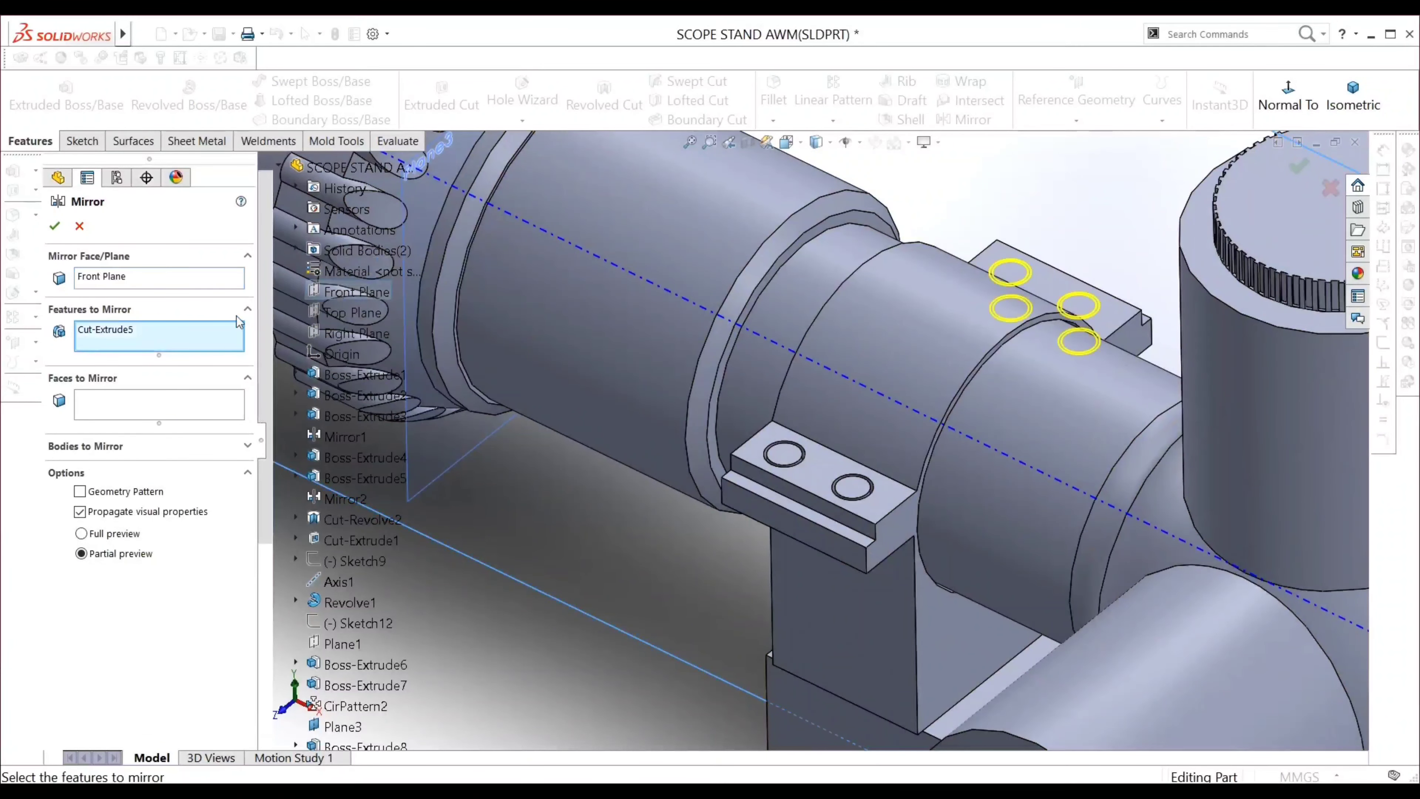
{"action": "scroll", "coordinate": [1101, 436], "scroll_direction": "up", "scroll_amount": 3}
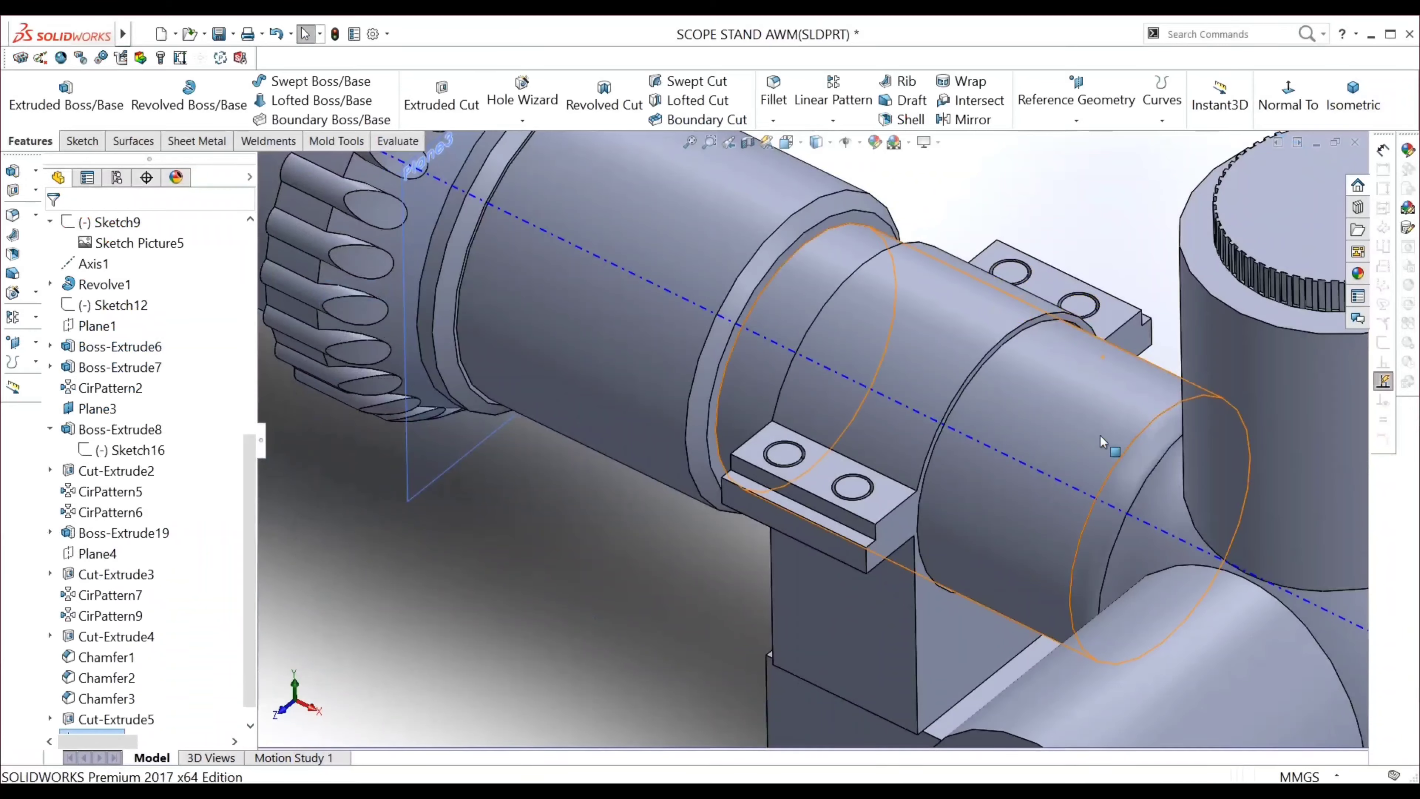
{"action": "scroll", "coordinate": [1101, 435], "scroll_direction": "up", "scroll_amount": 3}
{"action": "scroll", "coordinate": [1001, 423], "scroll_direction": "down", "scroll_amount": 3}
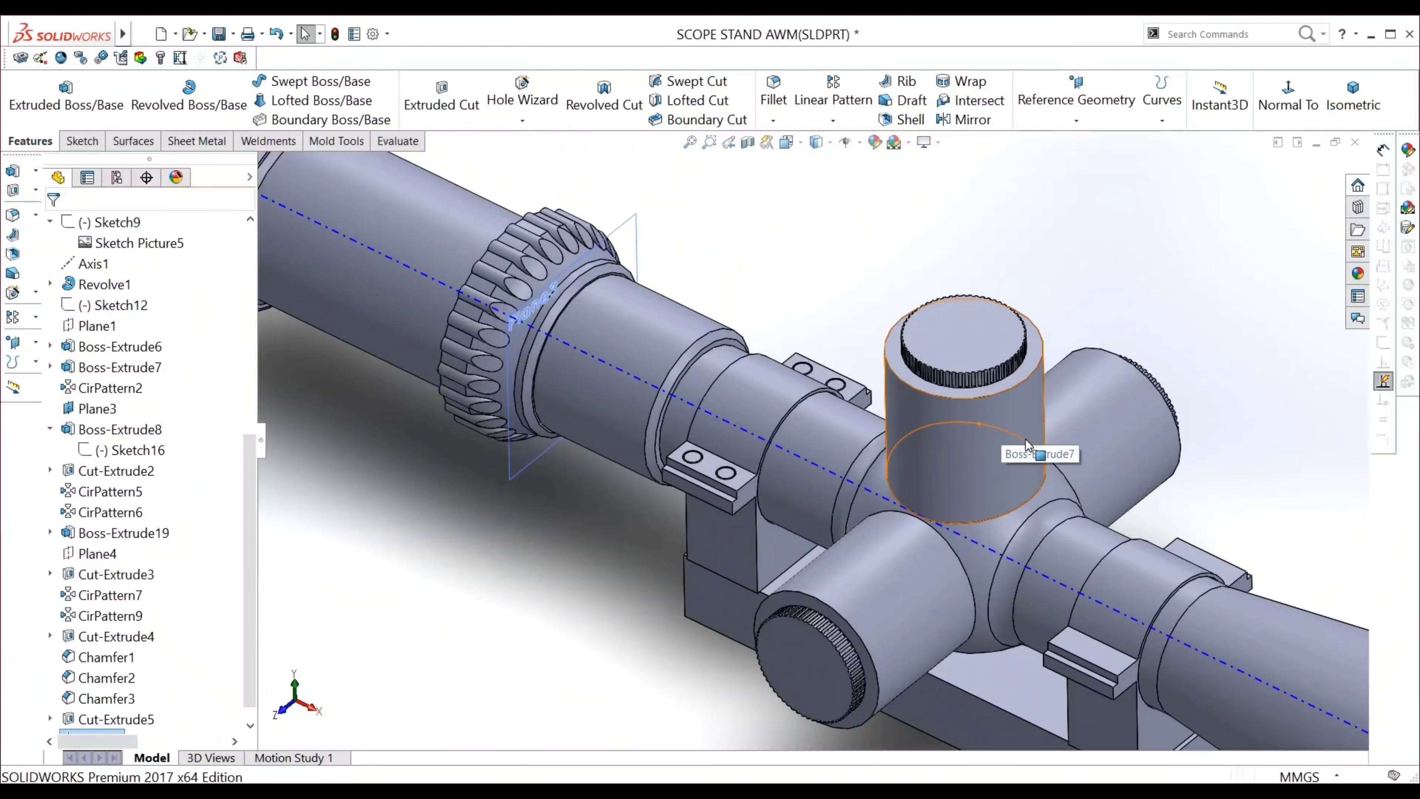
{"action": "left_click", "coordinate": [1083, 657]}
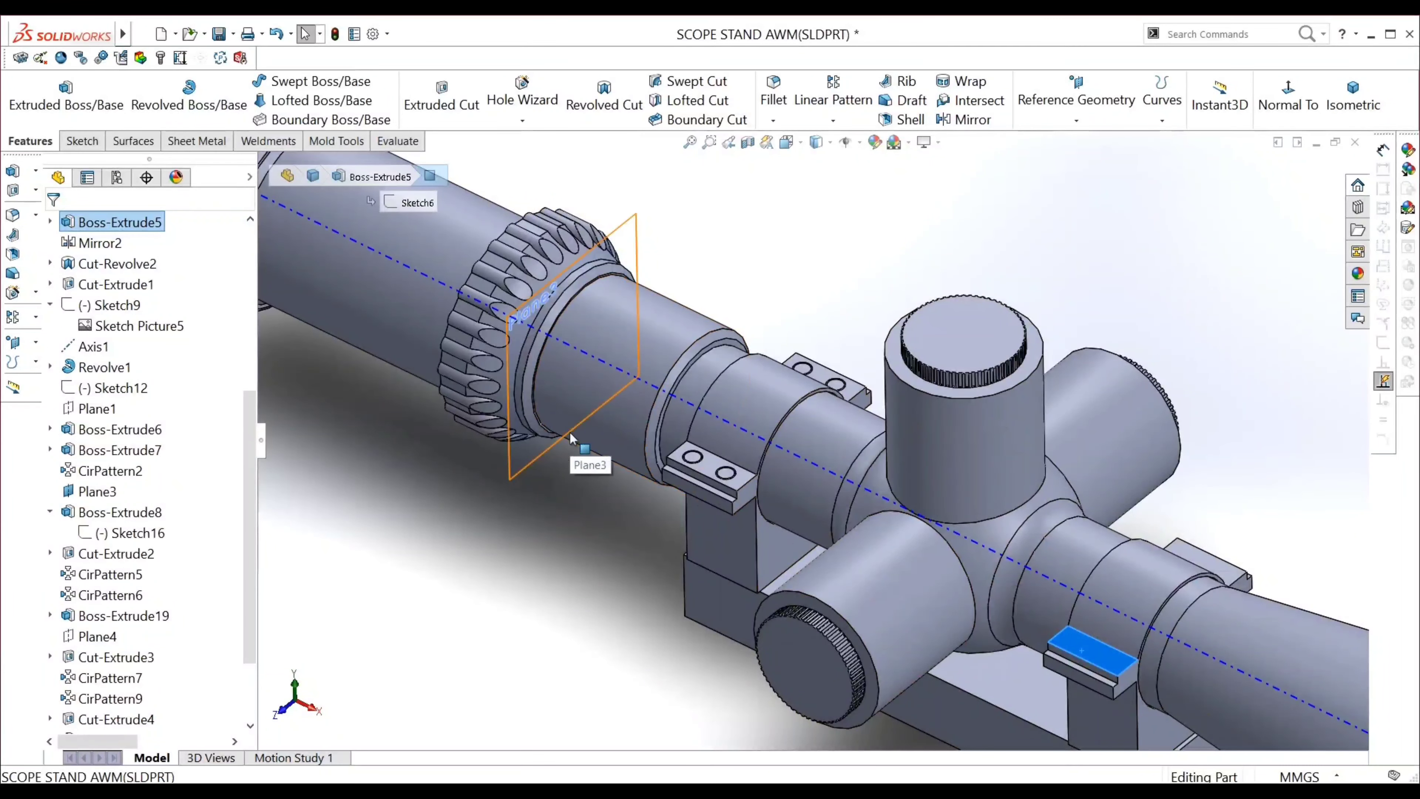
Create Plane5 midway between the faces of the two ring blocks
{"action": "middle_click_drag", "start_coordinate": [1080, 604], "coordinate": [1063, 602]}
{"action": "left_click", "coordinate": [1102, 108]}
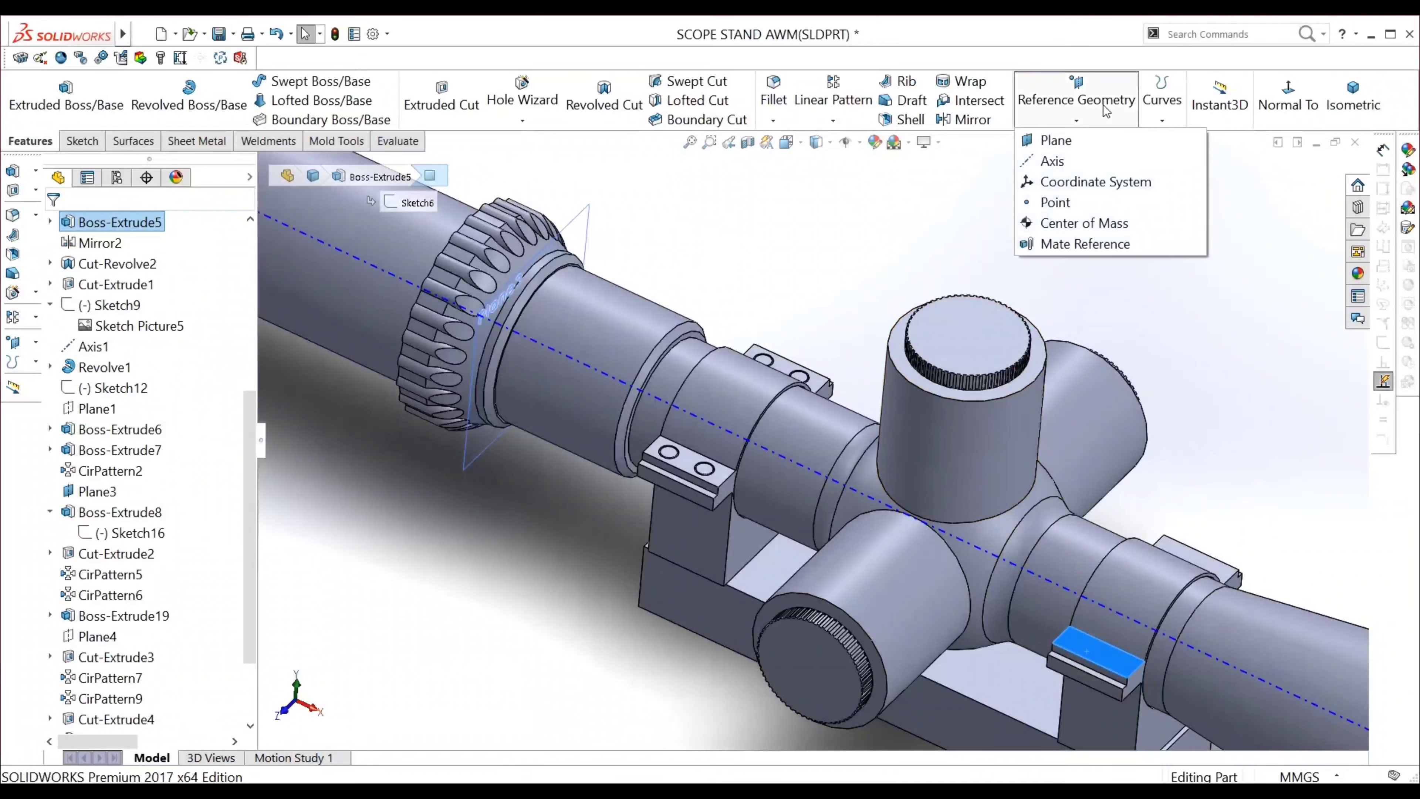
{"action": "left_click", "coordinate": [1144, 320]}
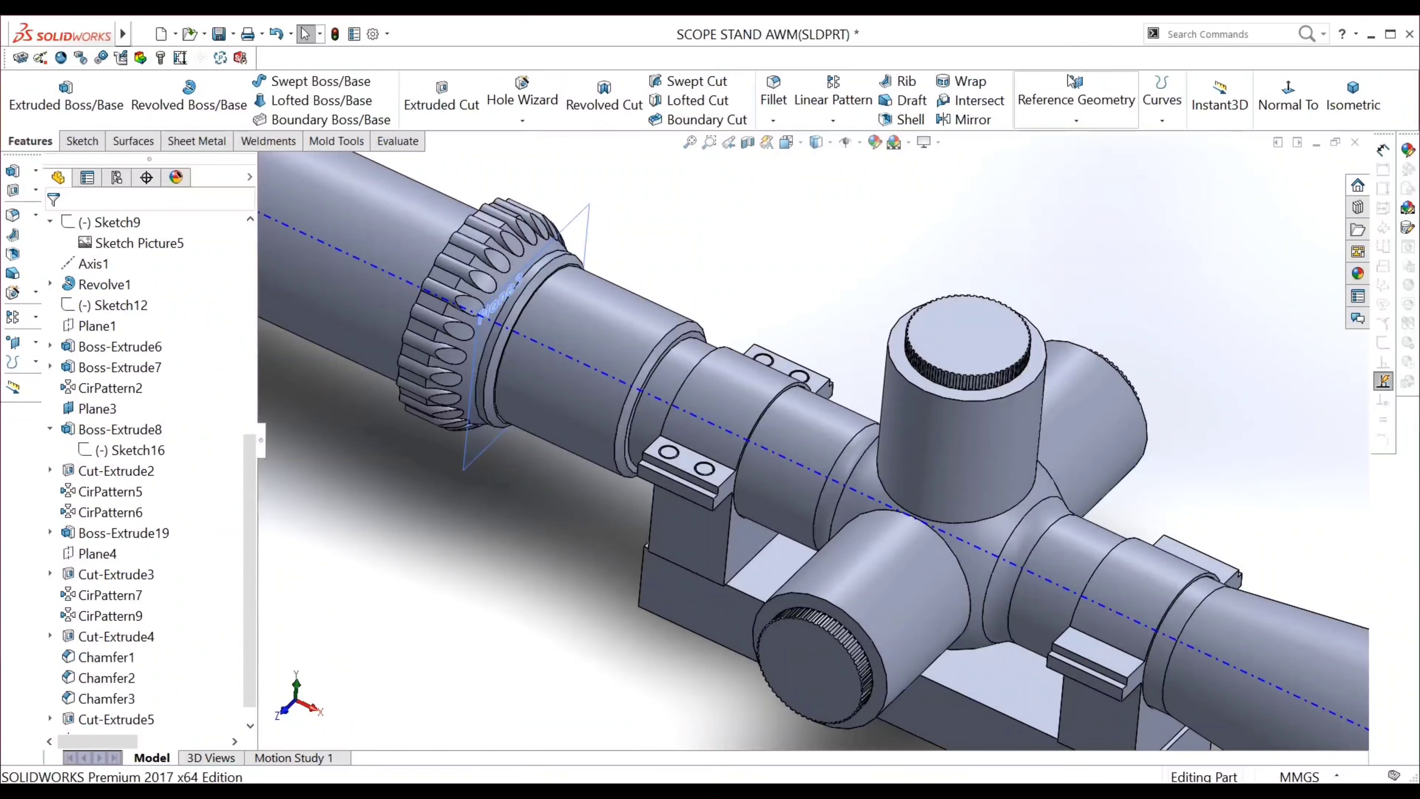
{"action": "left_click", "coordinate": [1069, 80]}
{"action": "left_click", "coordinate": [1060, 136]}
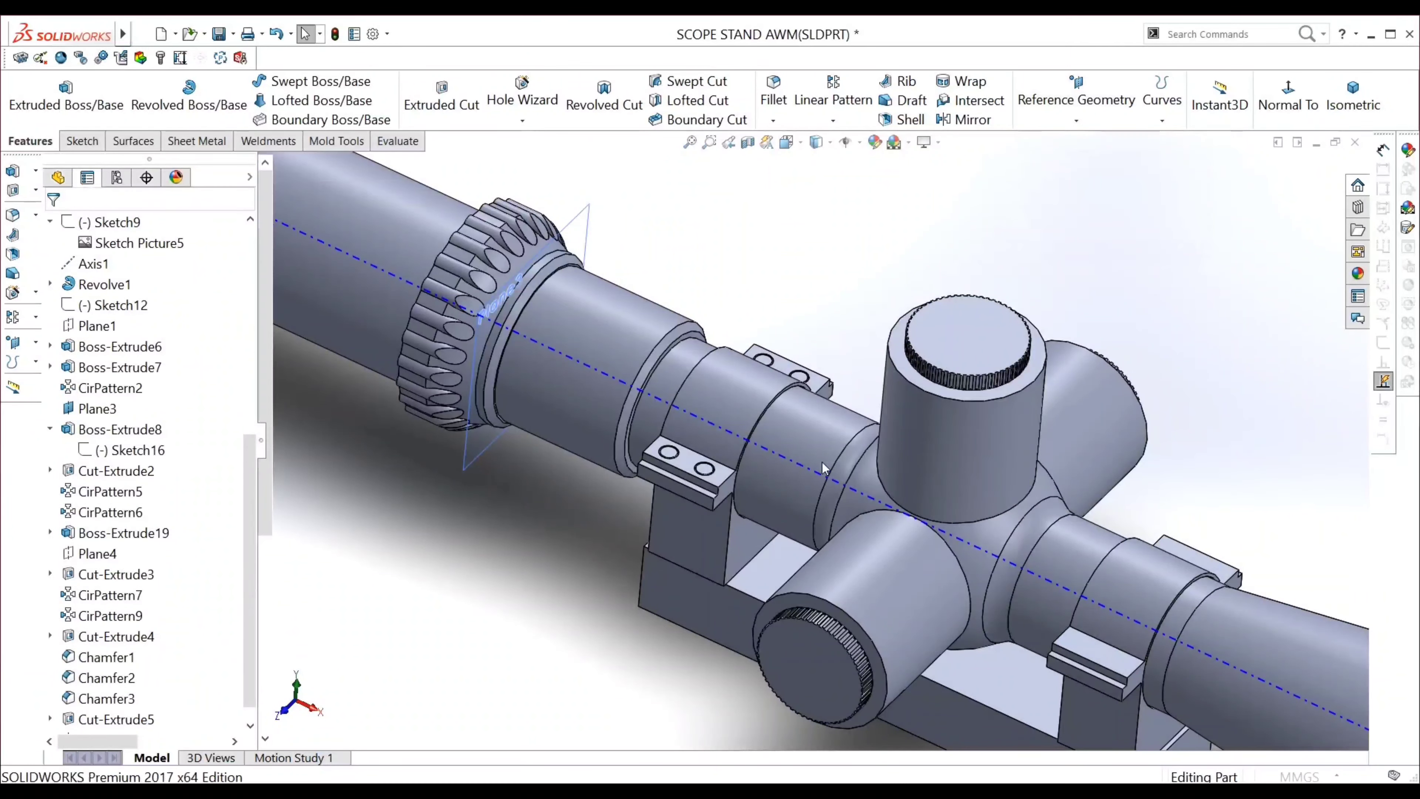
{"action": "left_click", "coordinate": [725, 490]}
{"action": "middle_click_drag", "start_coordinate": [876, 579], "coordinate": [999, 656]}
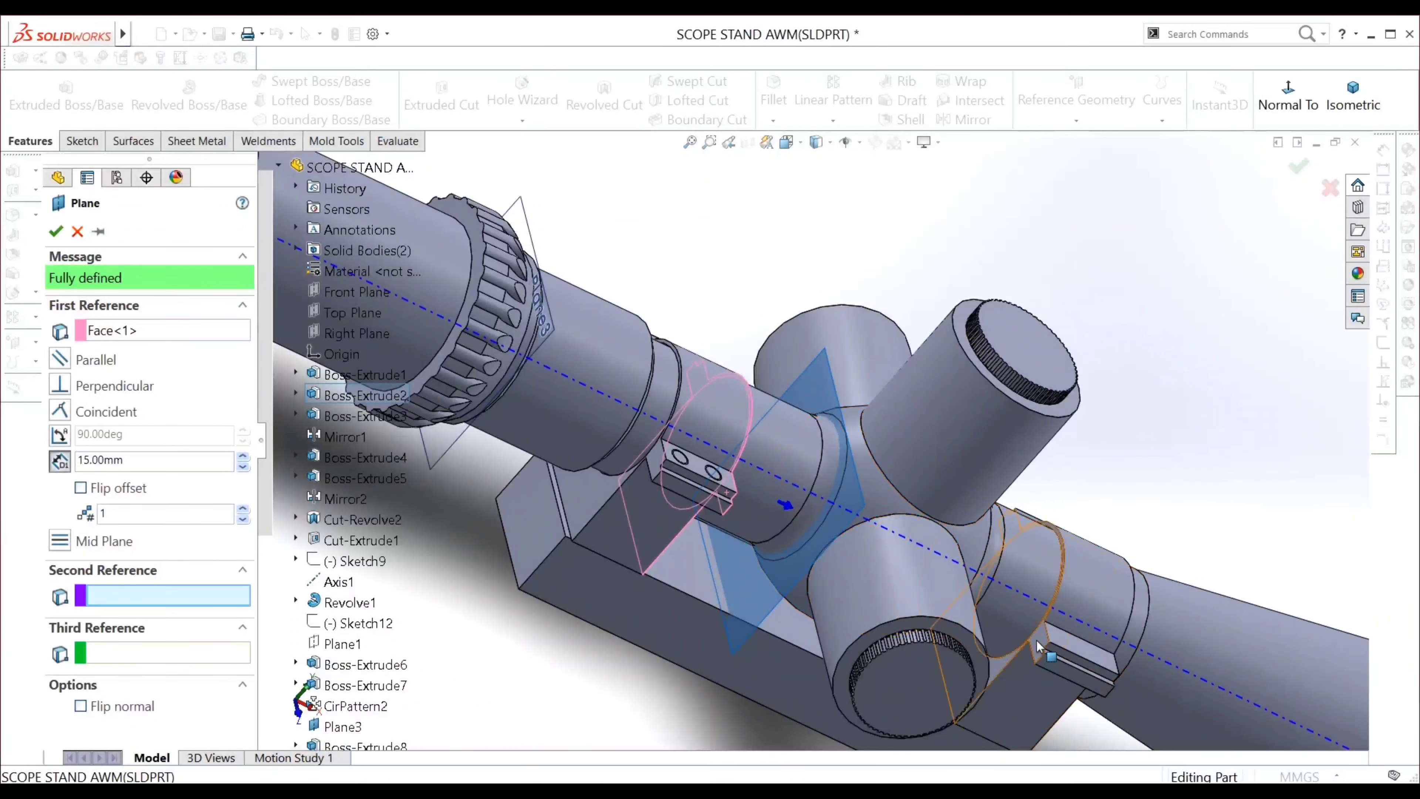
{"action": "left_click", "coordinate": [1037, 647]}
{"action": "middle_click_drag", "start_coordinate": [1141, 446], "coordinate": [1008, 422]}
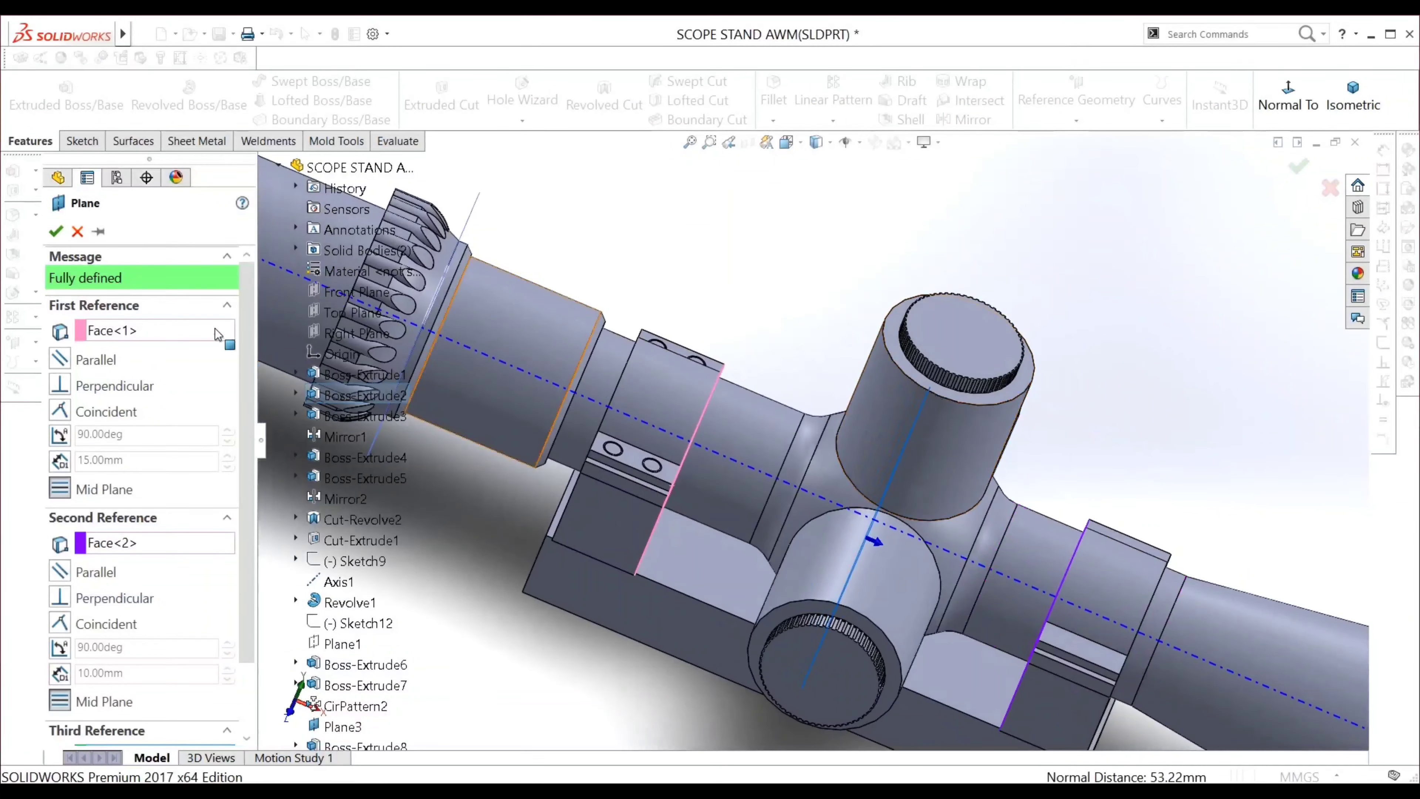
{"action": "left_click", "coordinate": [55, 232]}
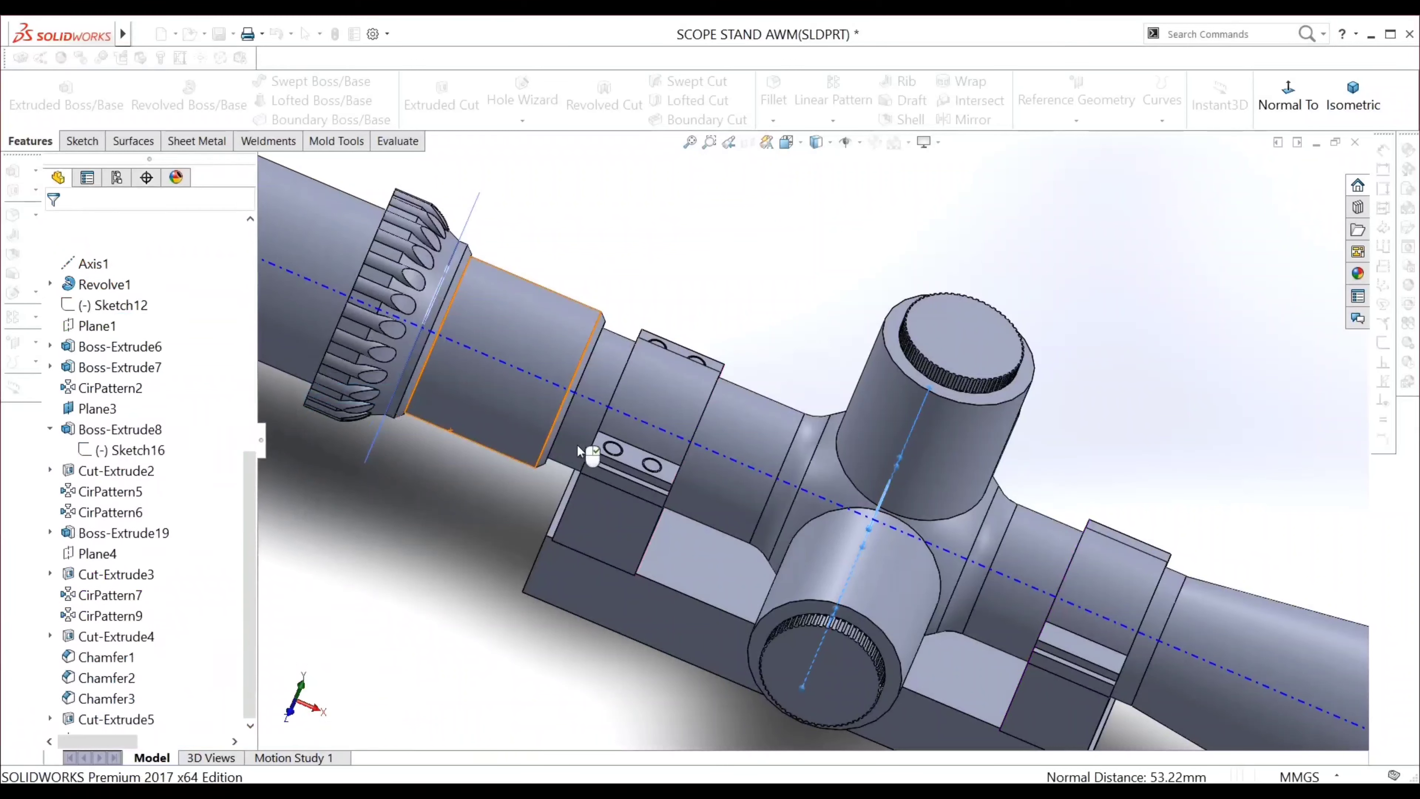
Mirror Cut-Extrude5 across Plane5 onto the remaining ring blocks
{"action": "left_click", "coordinate": [967, 119]}
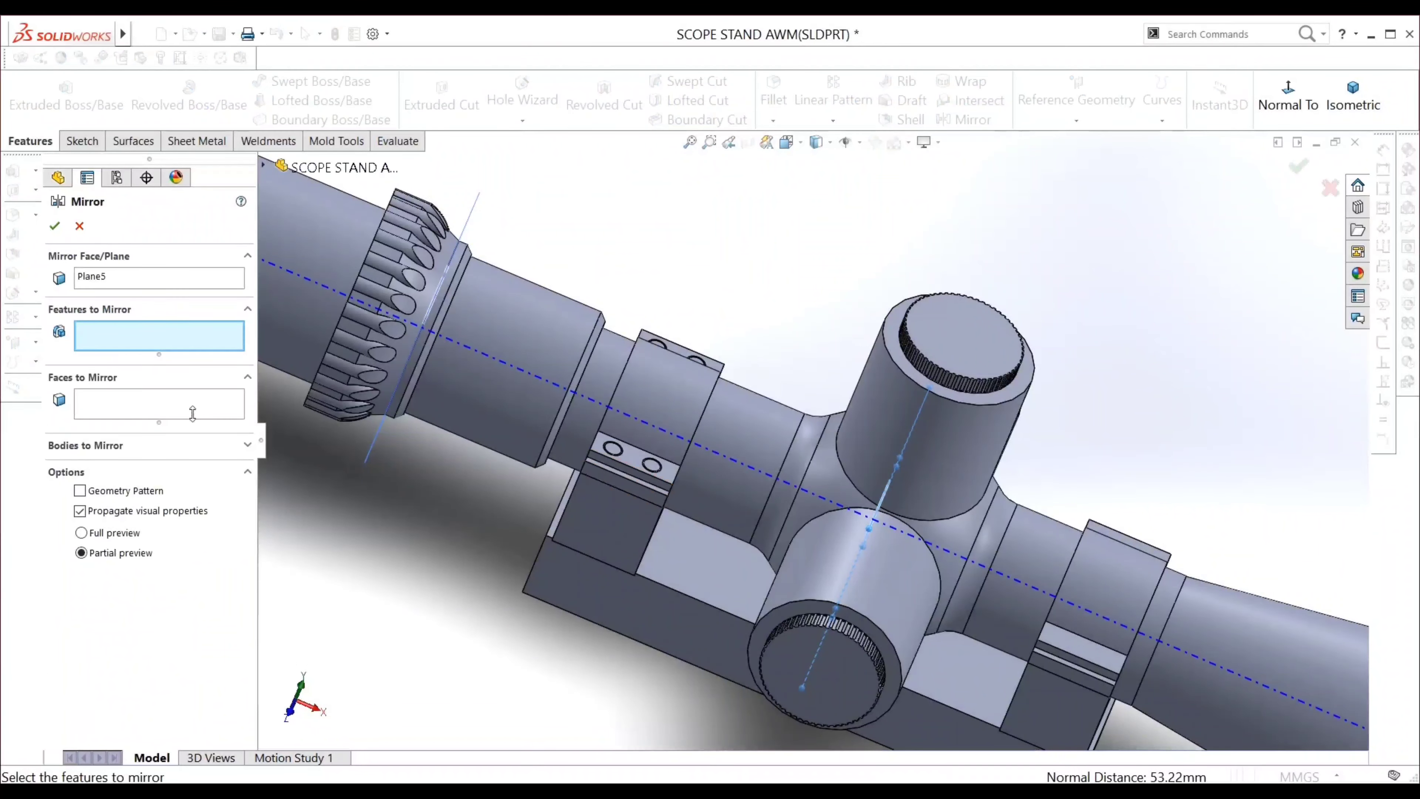
{"action": "middle_click_drag", "start_coordinate": [690, 506], "coordinate": [633, 457]}
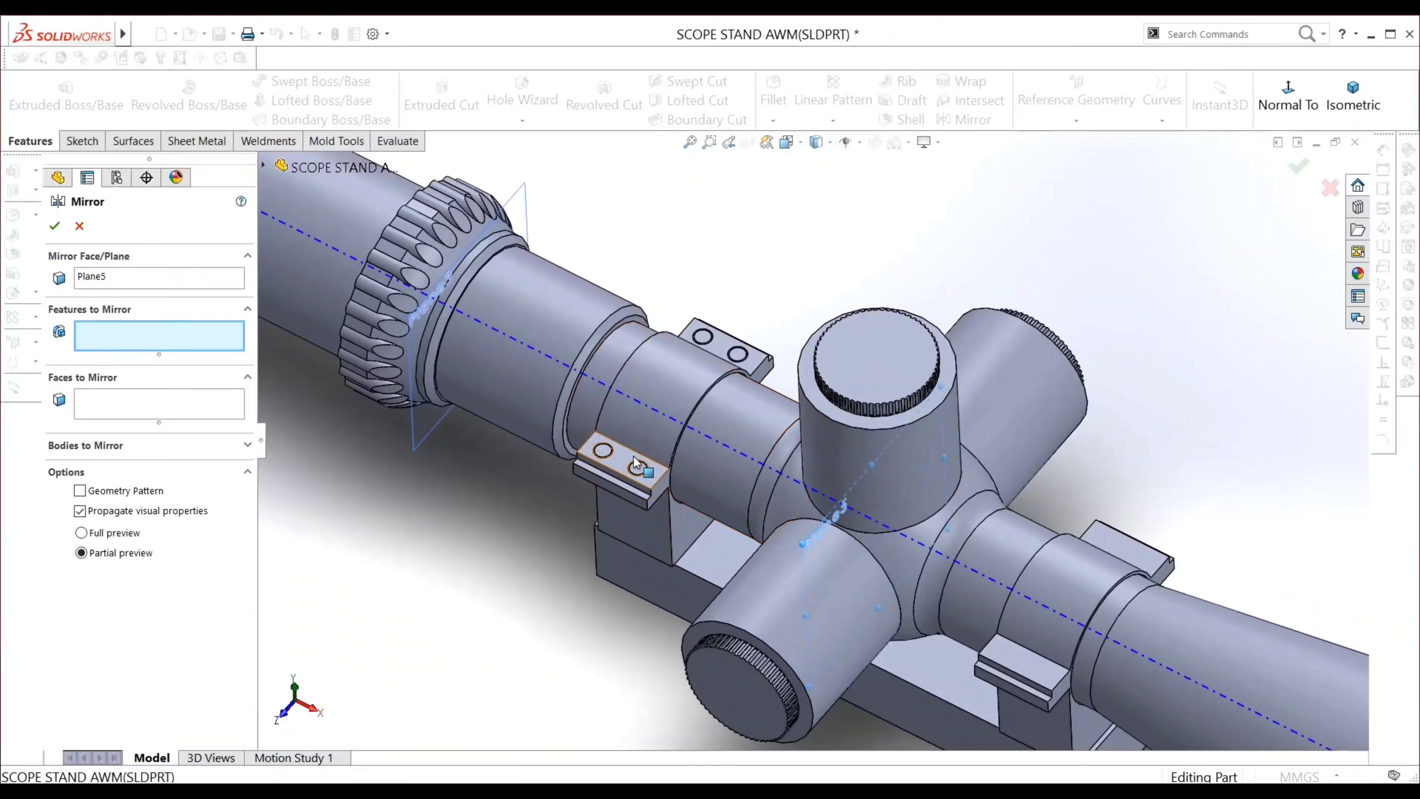
{"action": "scroll", "coordinate": [626, 459], "scroll_direction": "down", "scroll_amount": 5}
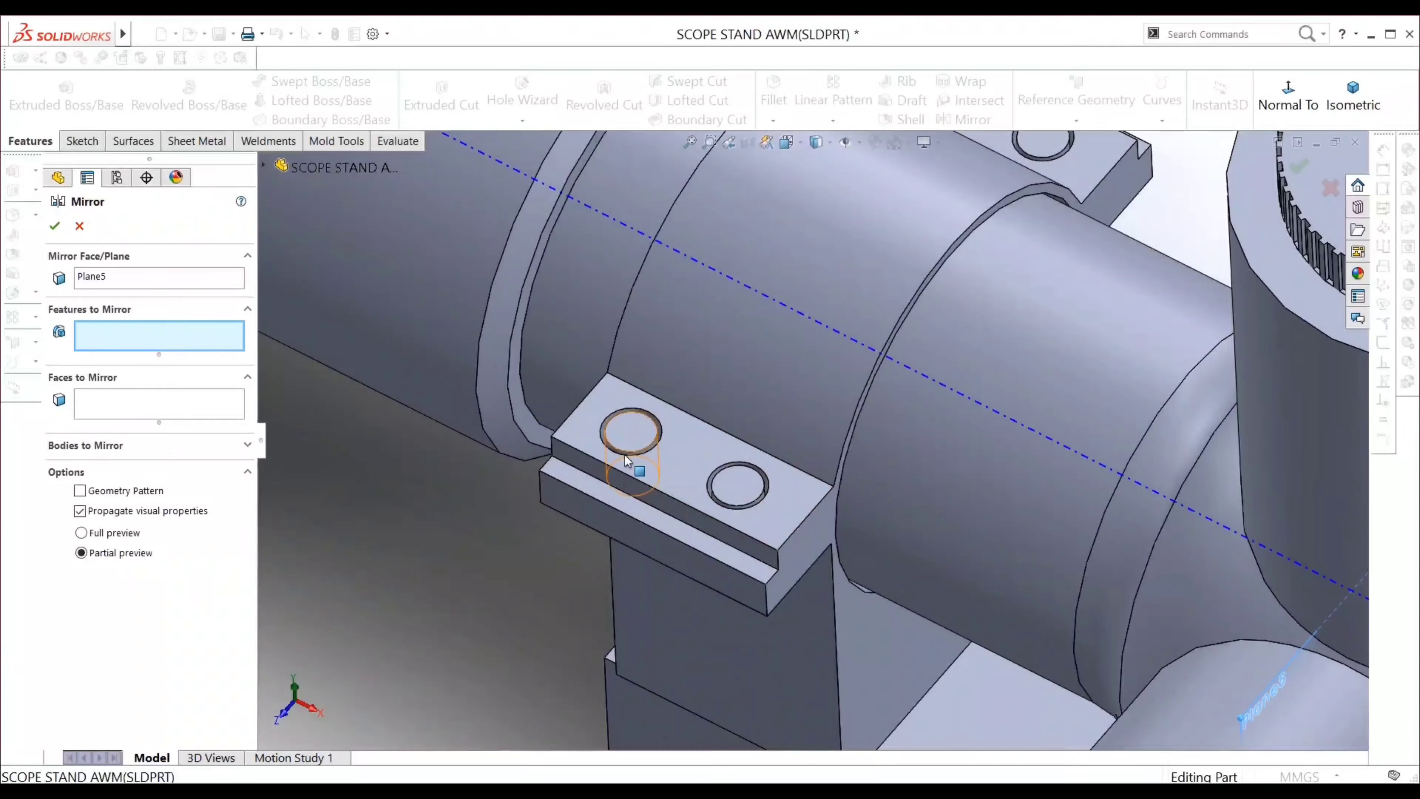
{"action": "left_click", "coordinate": [264, 166]}
{"action": "scroll", "coordinate": [403, 627], "scroll_direction": "down", "scroll_amount": 5}
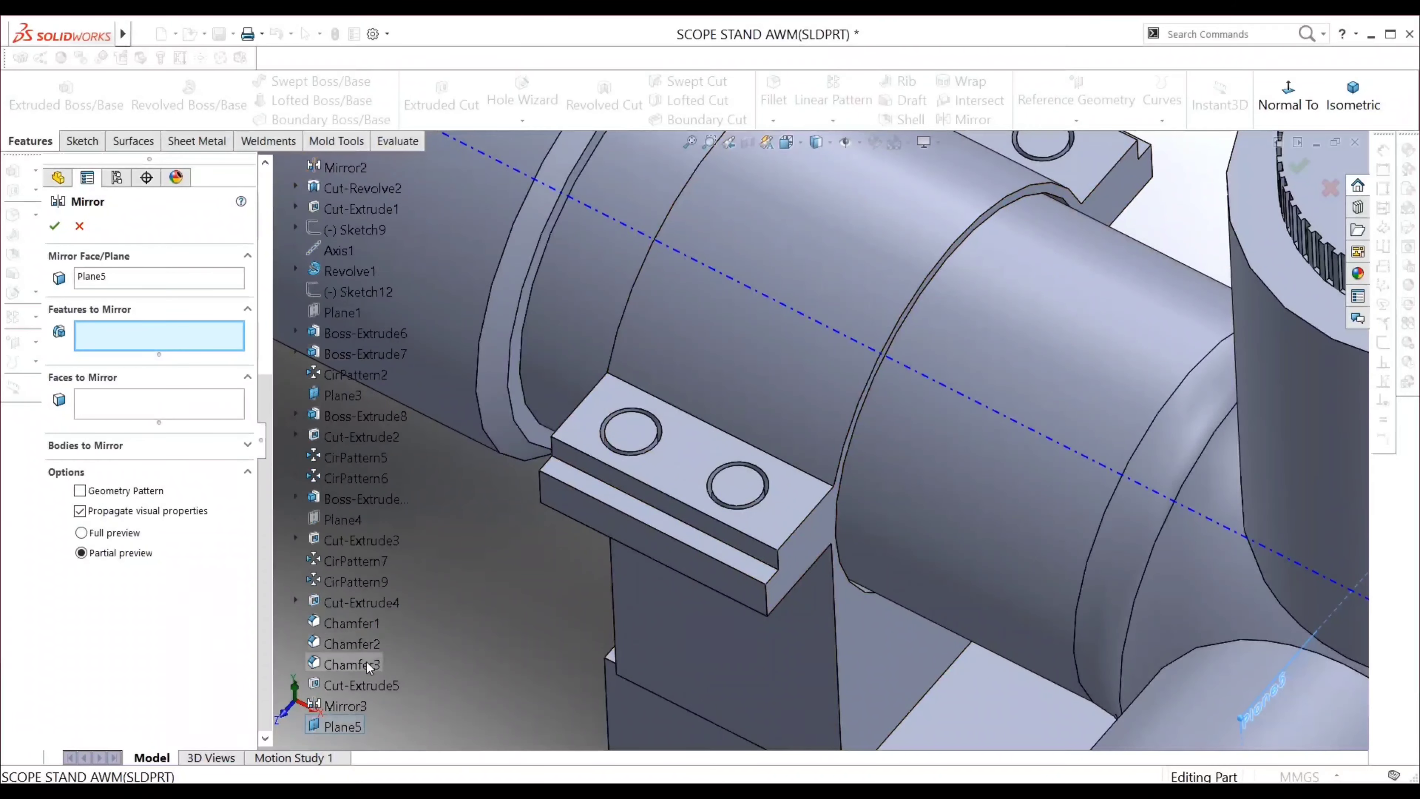
{"action": "left_click", "coordinate": [351, 686]}
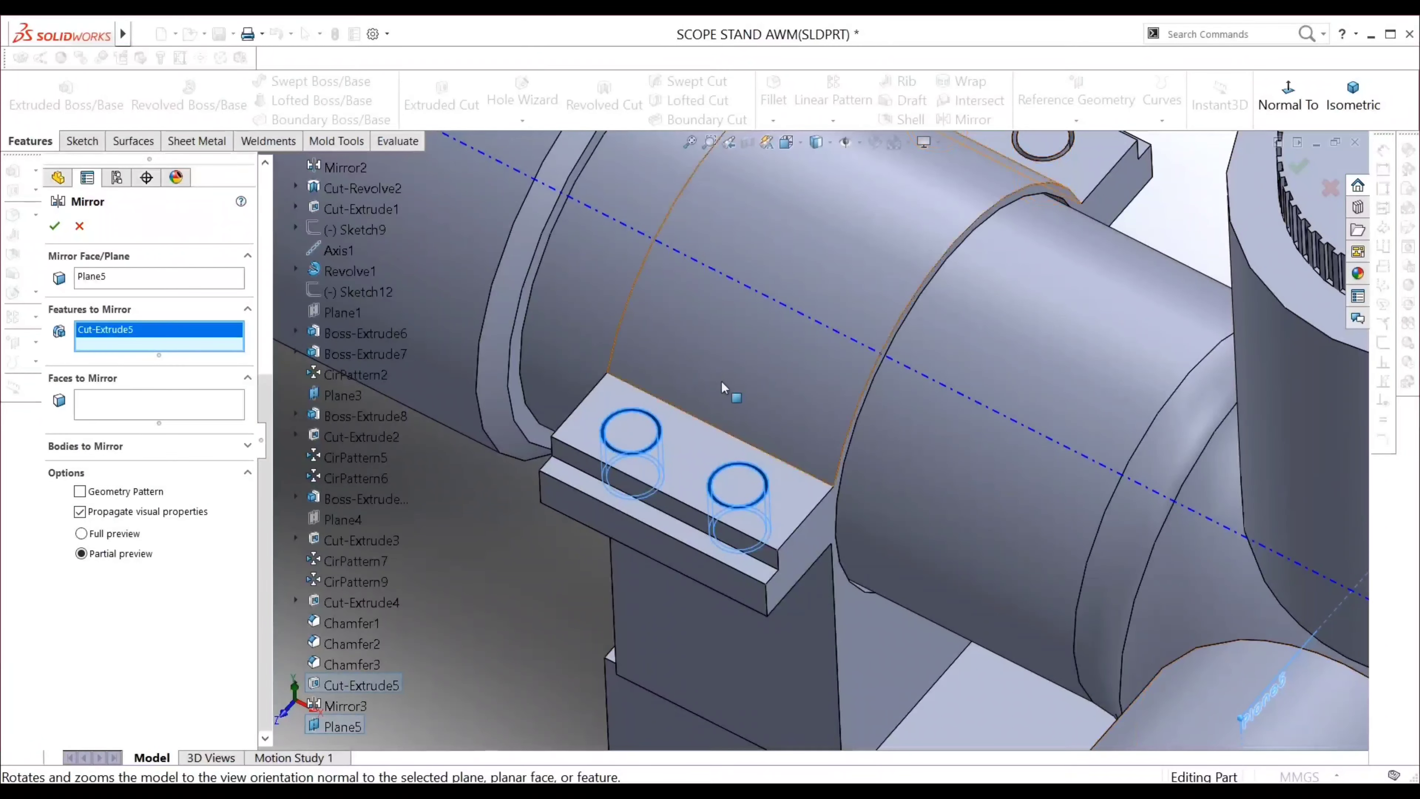
{"action": "scroll", "coordinate": [721, 381], "scroll_direction": "up", "scroll_amount": 5}
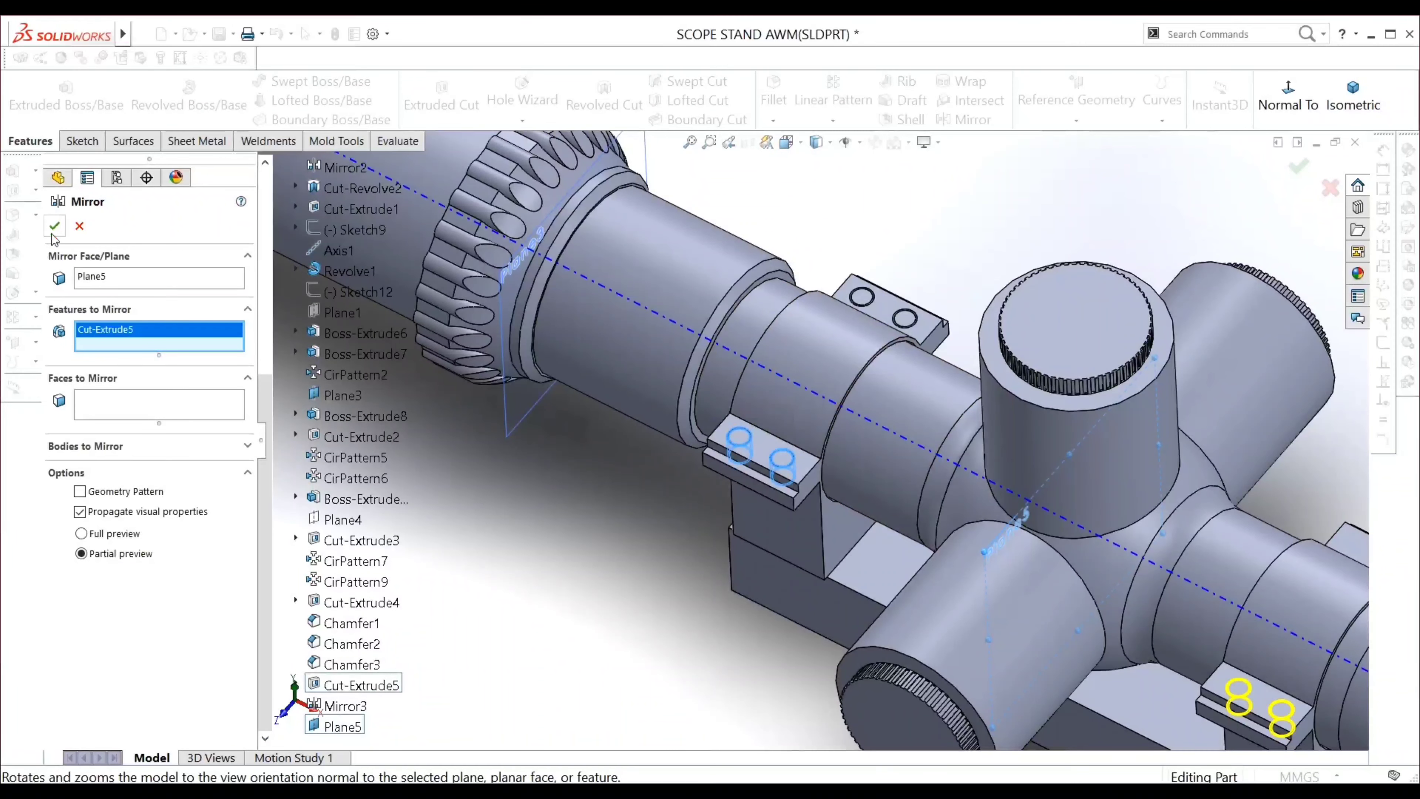
{"action": "left_click", "coordinate": [352, 707]}
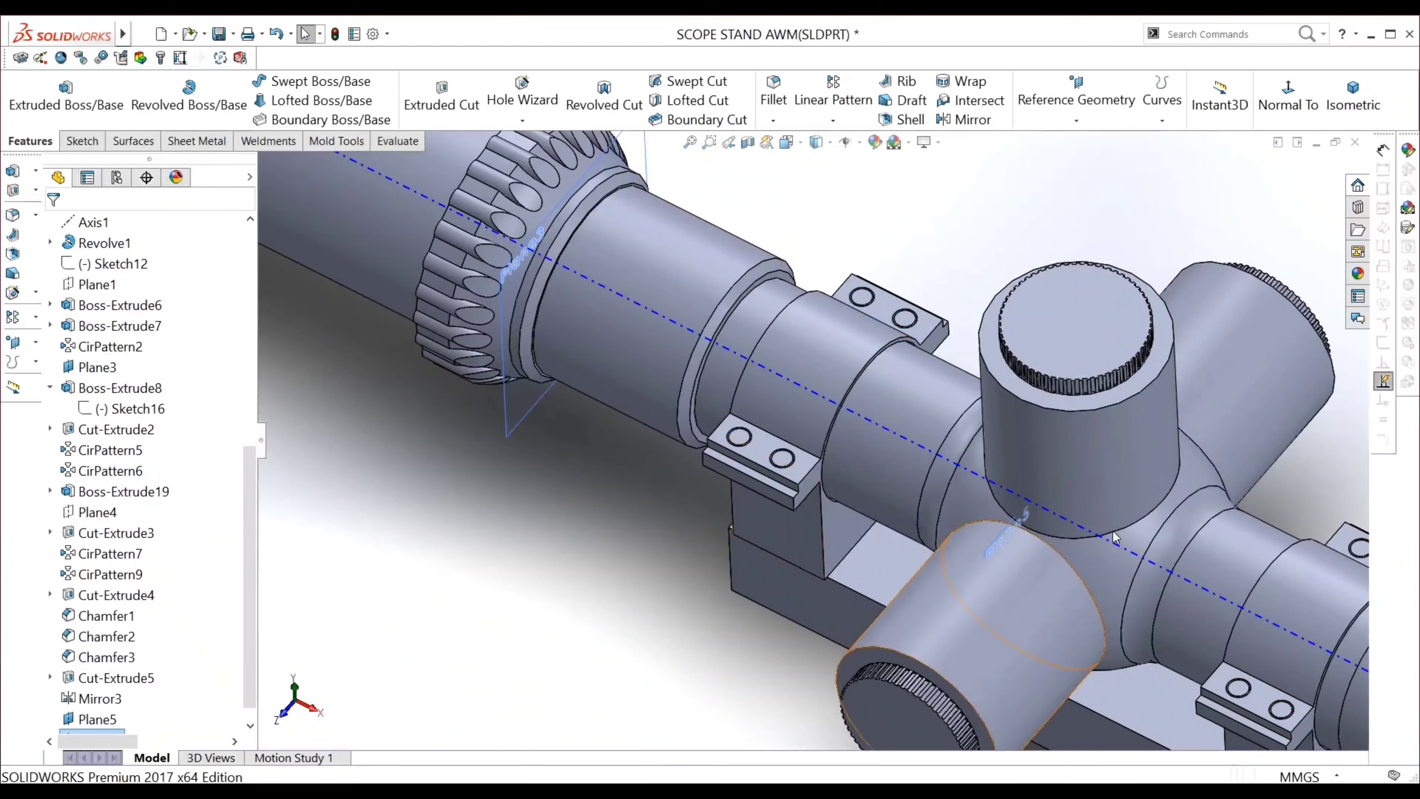
Start a 0.1 mm fillet on the first rail hole's edge
{"action": "scroll", "coordinate": [892, 503], "scroll_direction": "up", "scroll_amount": 3}
{"action": "scroll", "coordinate": [893, 503], "scroll_direction": "down", "scroll_amount": 3}
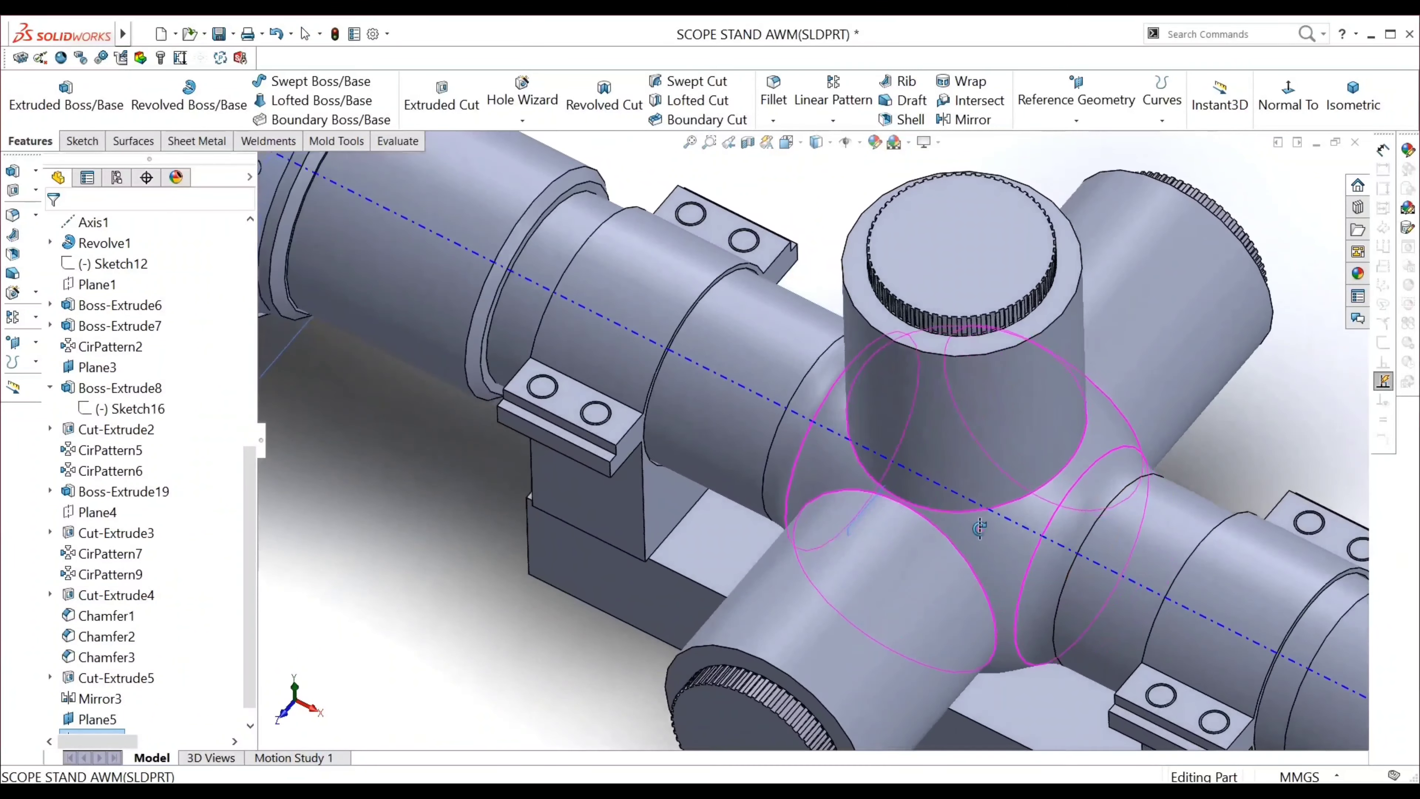
{"action": "scroll", "coordinate": [557, 476], "scroll_direction": "down", "scroll_amount": 4}
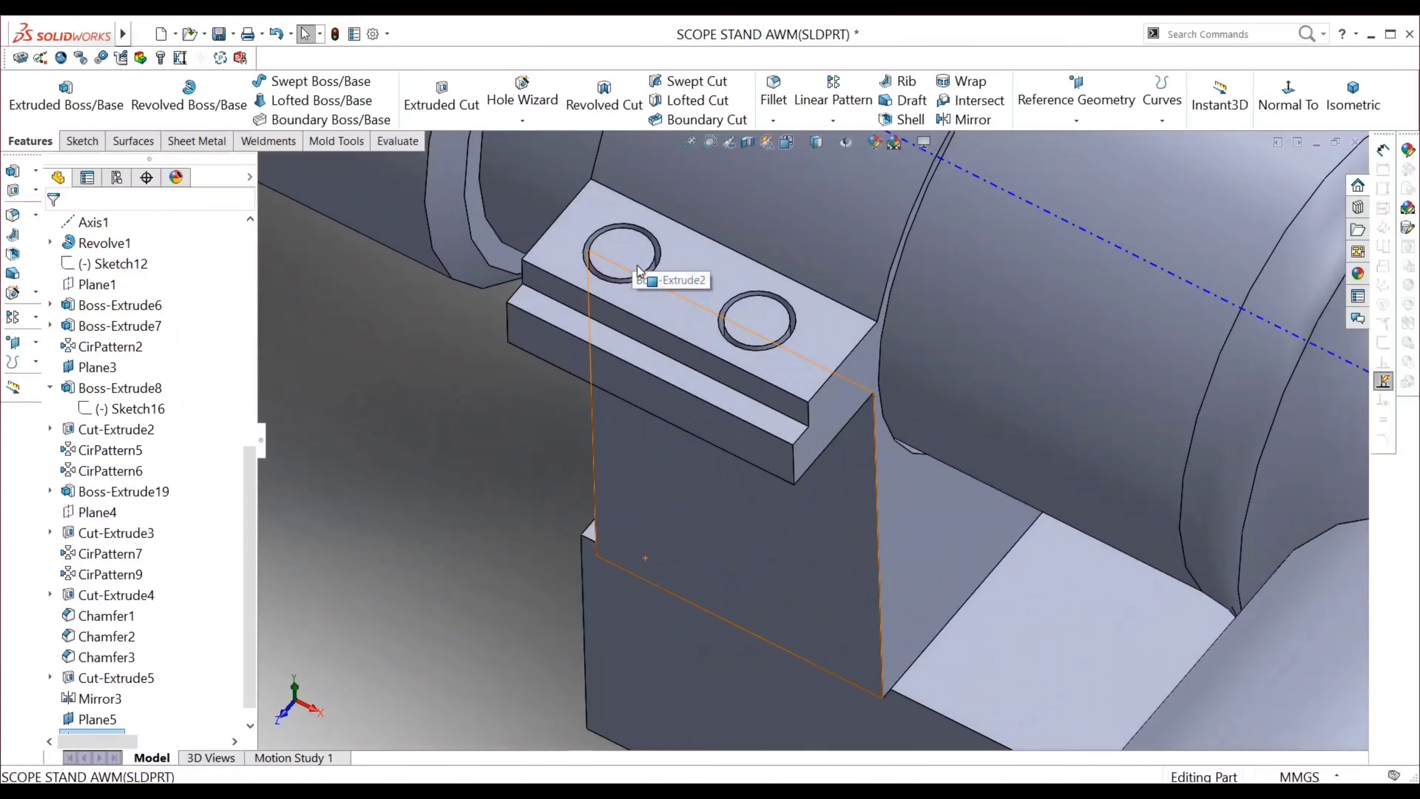
{"action": "scroll", "coordinate": [639, 271], "scroll_direction": "down", "scroll_amount": 3}
{"action": "left_click", "coordinate": [752, 318]}
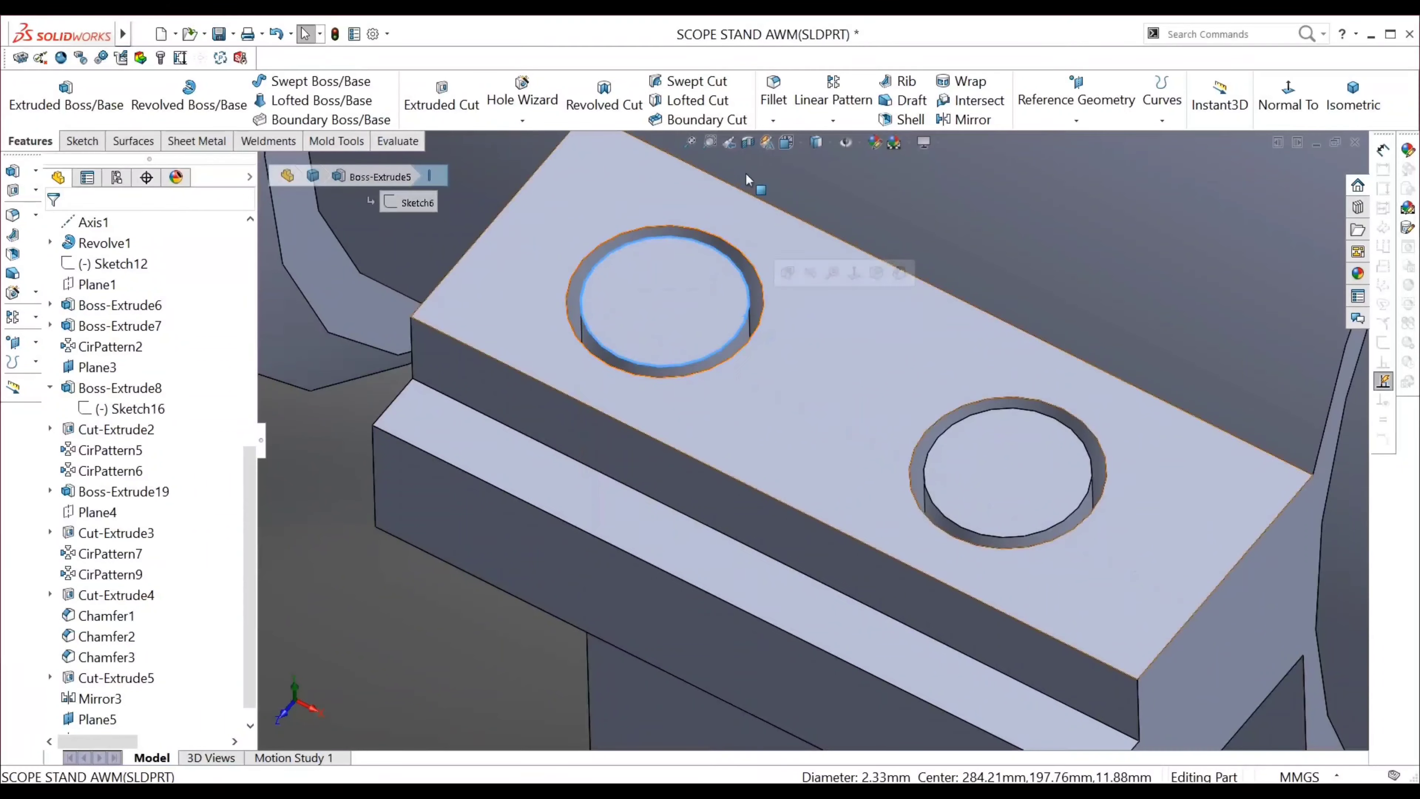
{"action": "left_click", "coordinate": [774, 121]}
{"action": "left_click", "coordinate": [785, 137]}
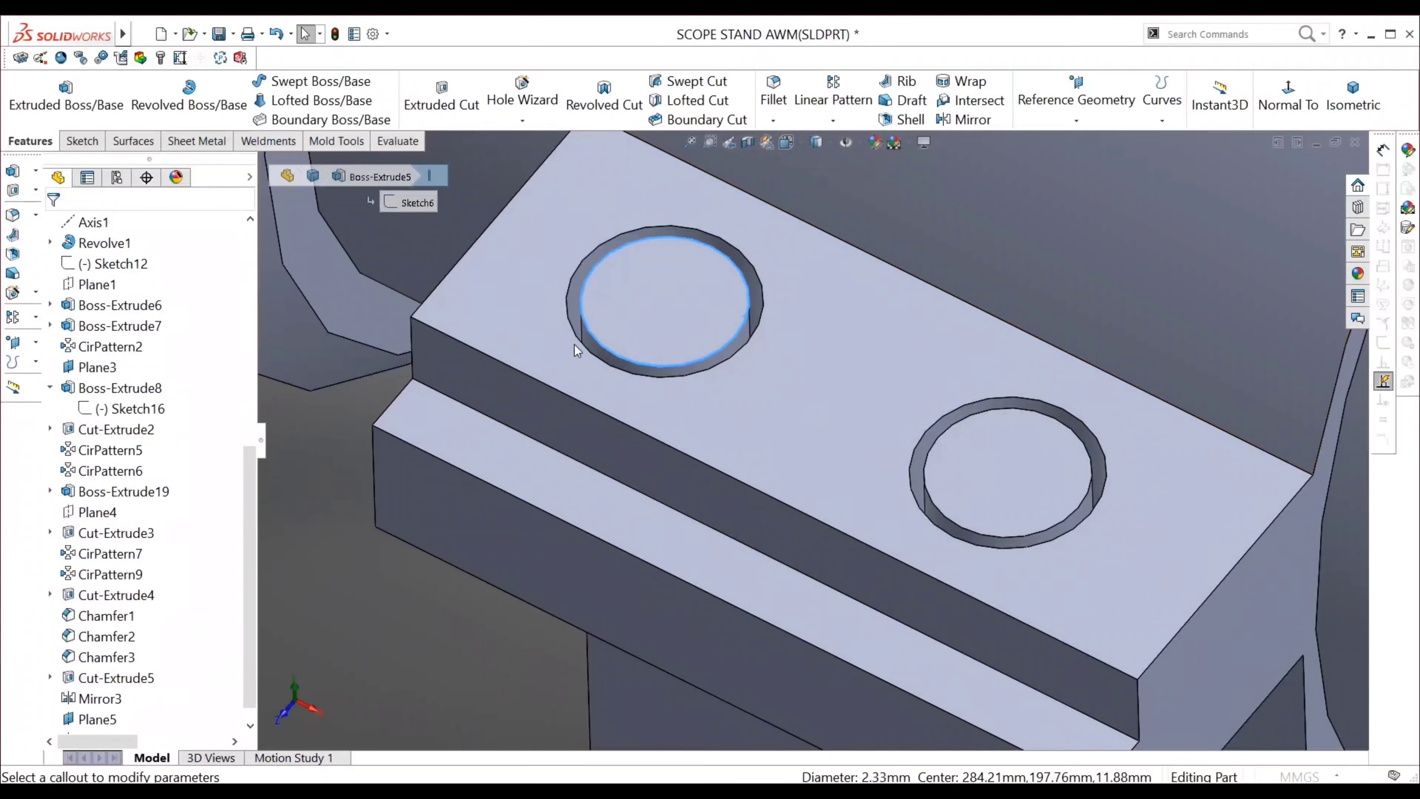
{"action": "left_click", "coordinate": [124, 571]}
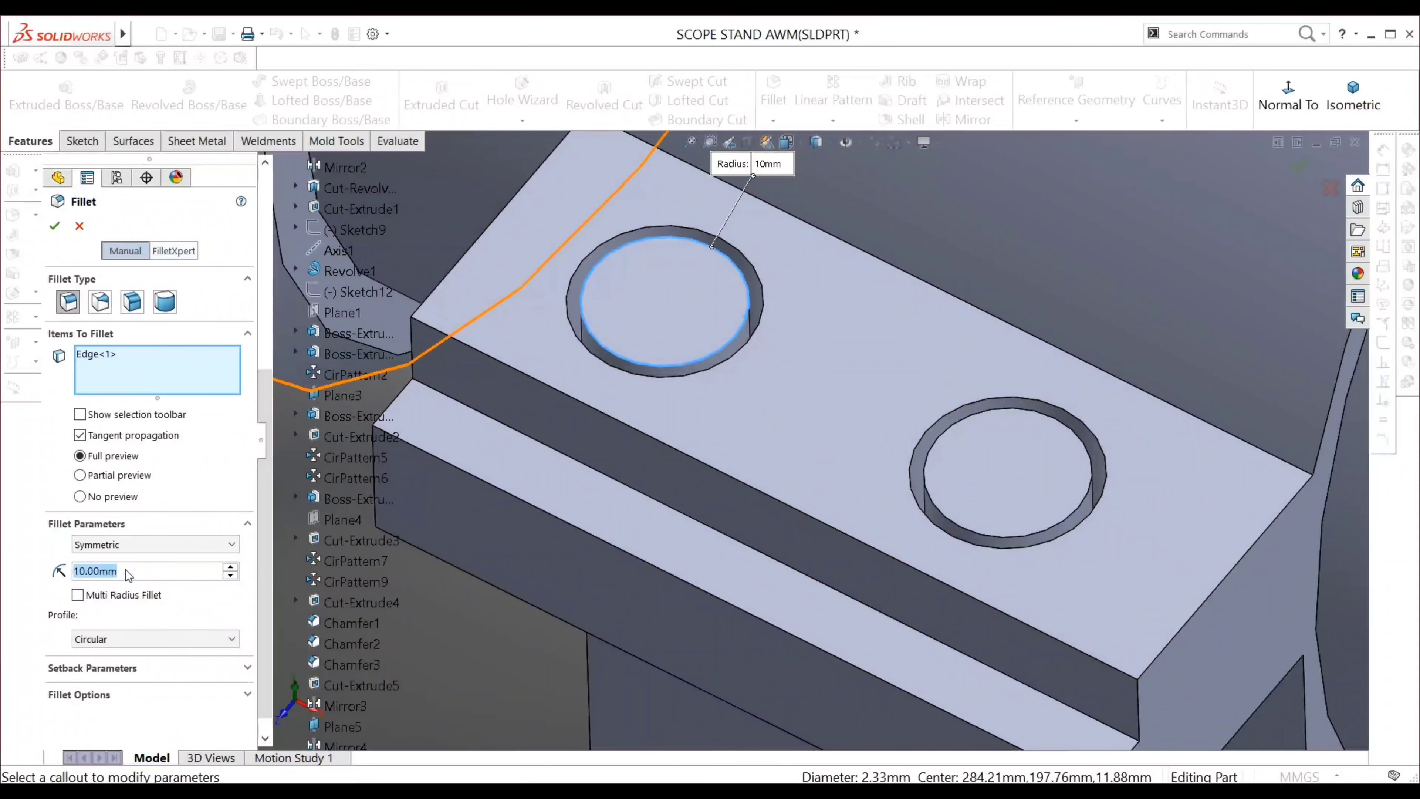
{"action": "type", "text": "0.1"}
{"action": "key", "text": "Return"}
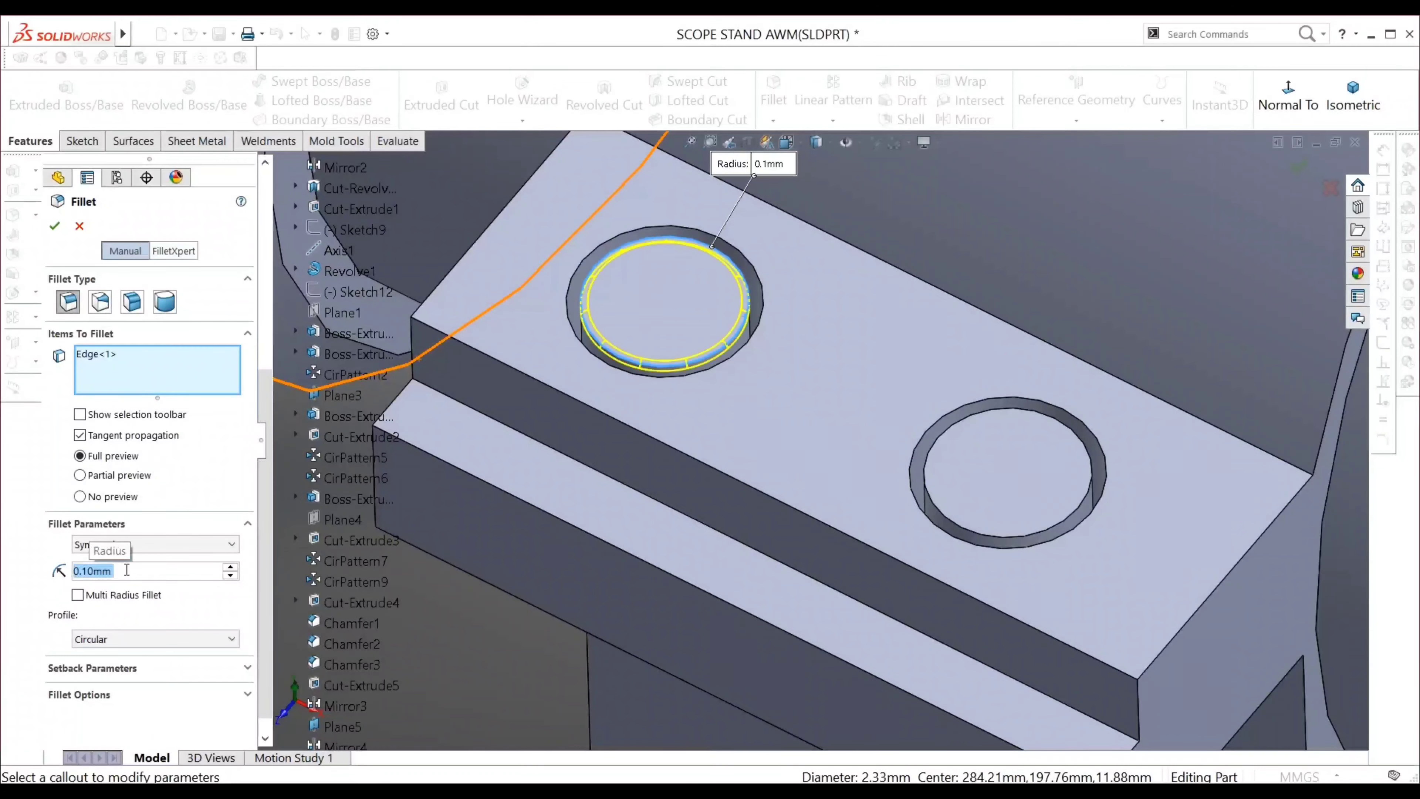
Add the second hole's edge and a counterbore face to the fillet
{"action": "left_click", "coordinate": [1003, 533]}
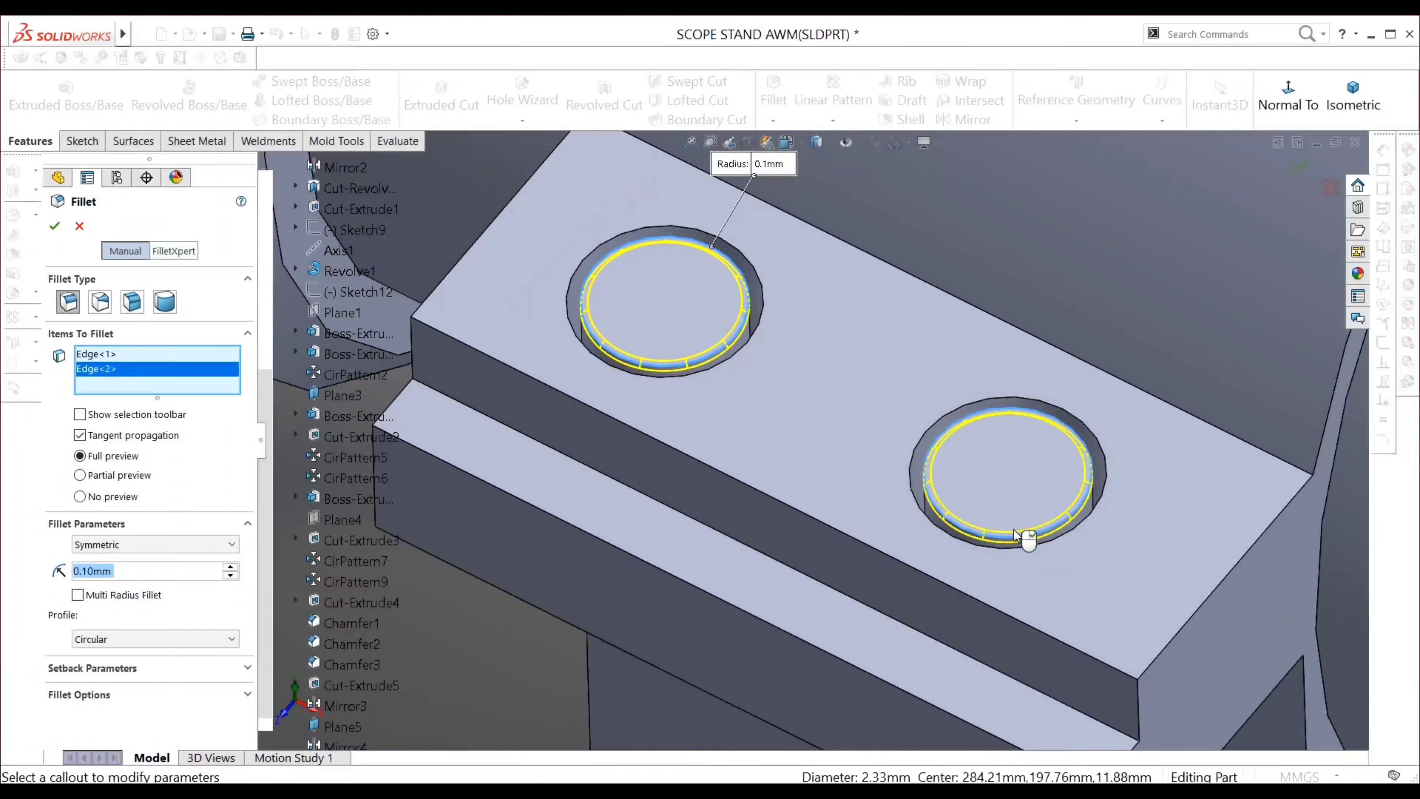
{"action": "scroll", "coordinate": [1018, 505], "scroll_direction": "up", "scroll_amount": 5}
{"action": "mouse_move", "coordinate": [1017, 506]}
{"action": "middle_mouse_down"}
{"action": "mouse_move", "coordinate": [1245, 659]}
{"action": "mouse_move", "coordinate": [917, 341]}
{"action": "middle_mouse_up"}
{"action": "scroll", "coordinate": [905, 348], "scroll_direction": "down", "scroll_amount": 3}
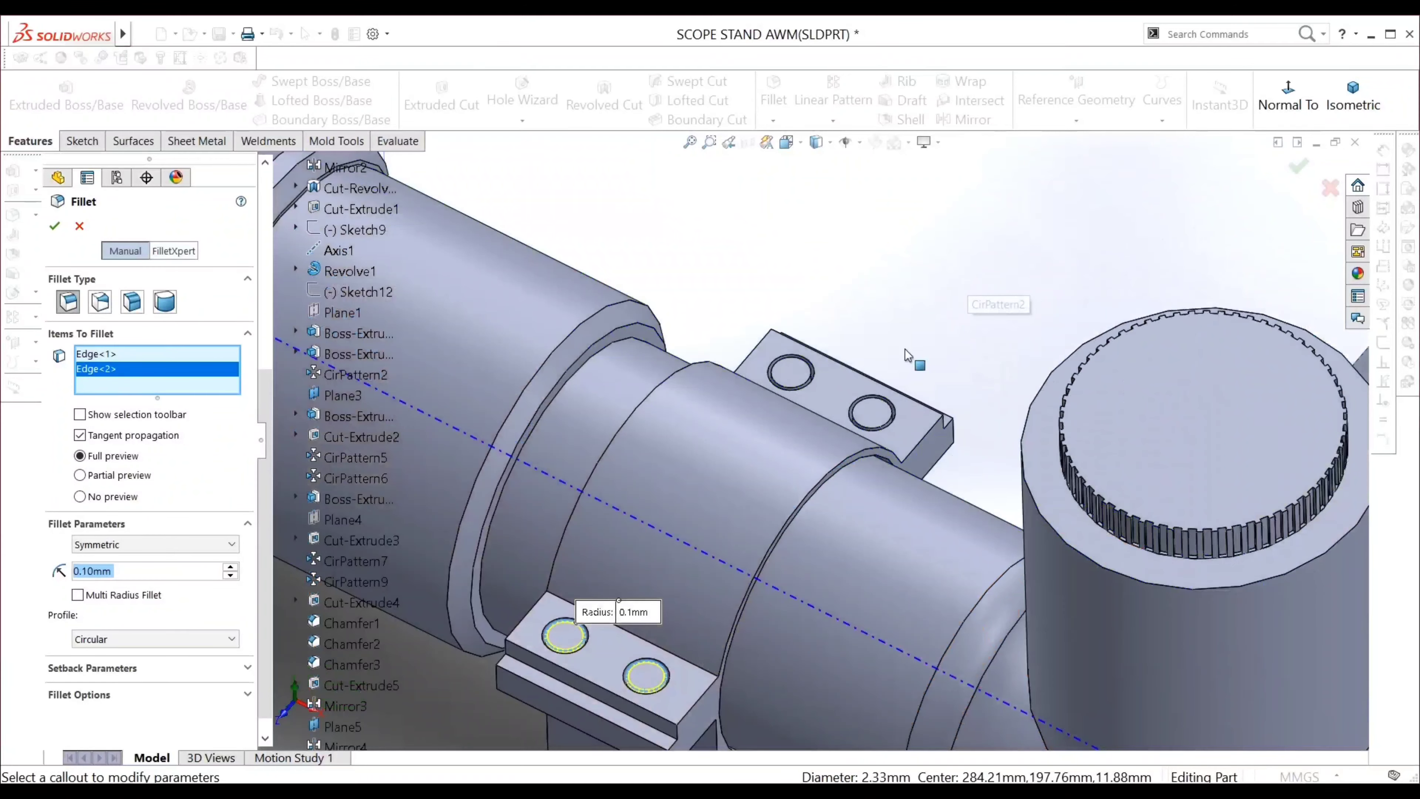
{"action": "scroll", "coordinate": [847, 404], "scroll_direction": "down", "scroll_amount": 3}
{"action": "scroll", "coordinate": [832, 449], "scroll_direction": "down", "scroll_amount": 3}
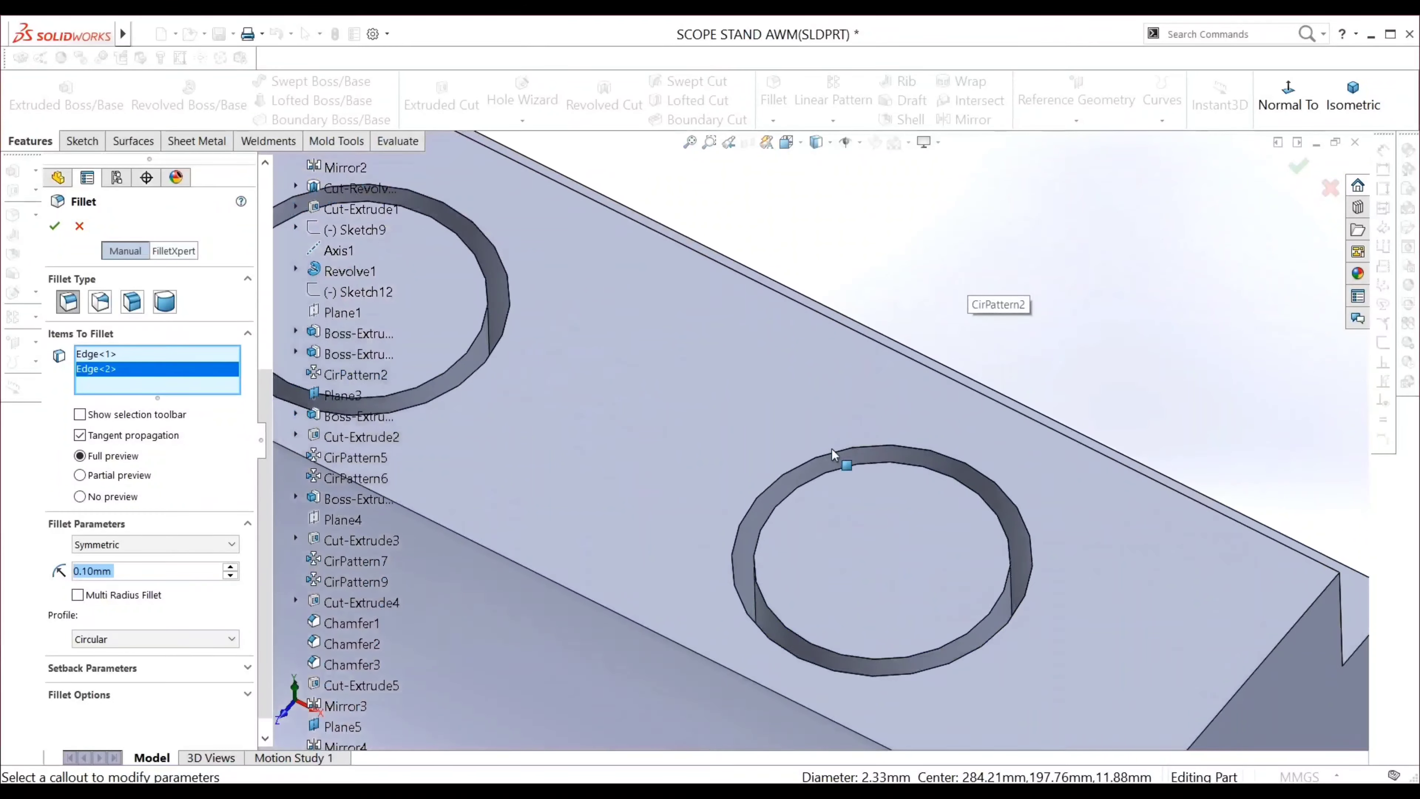
{"action": "left_click", "coordinate": [789, 527]}
{"action": "scroll", "coordinate": [1121, 603], "scroll_direction": "up", "scroll_amount": 5}
{"action": "middle_click_drag", "start_coordinate": [1121, 603], "coordinate": [1173, 593]}
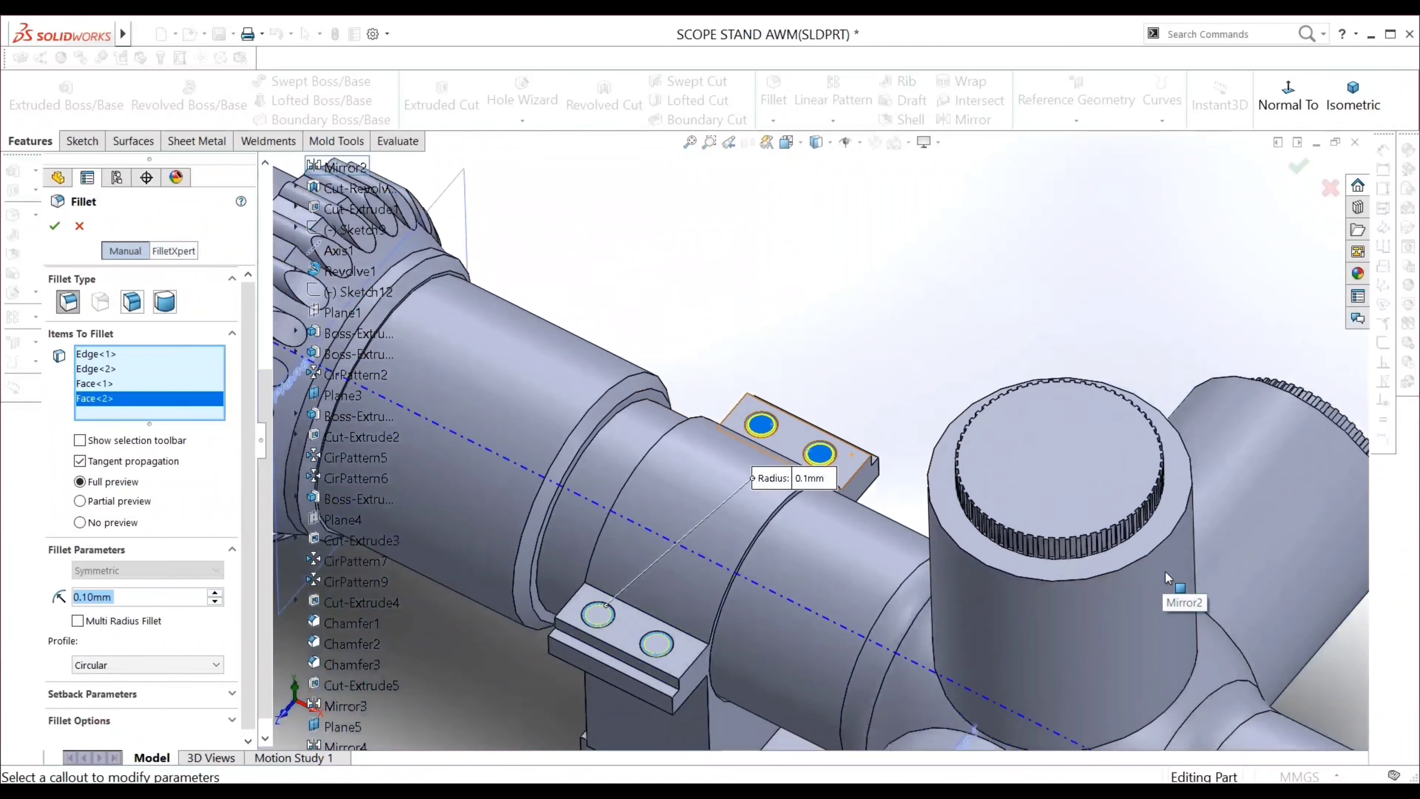
{"action": "scroll", "coordinate": [1173, 593], "scroll_direction": "down", "scroll_amount": 3}
{"action": "scroll", "coordinate": [1154, 622], "scroll_direction": "down", "scroll_amount": 3}
Add the counterbore faces on the remaining blocks and apply the 0.1 mm fillet
{"action": "left_click", "coordinate": [1099, 596]}
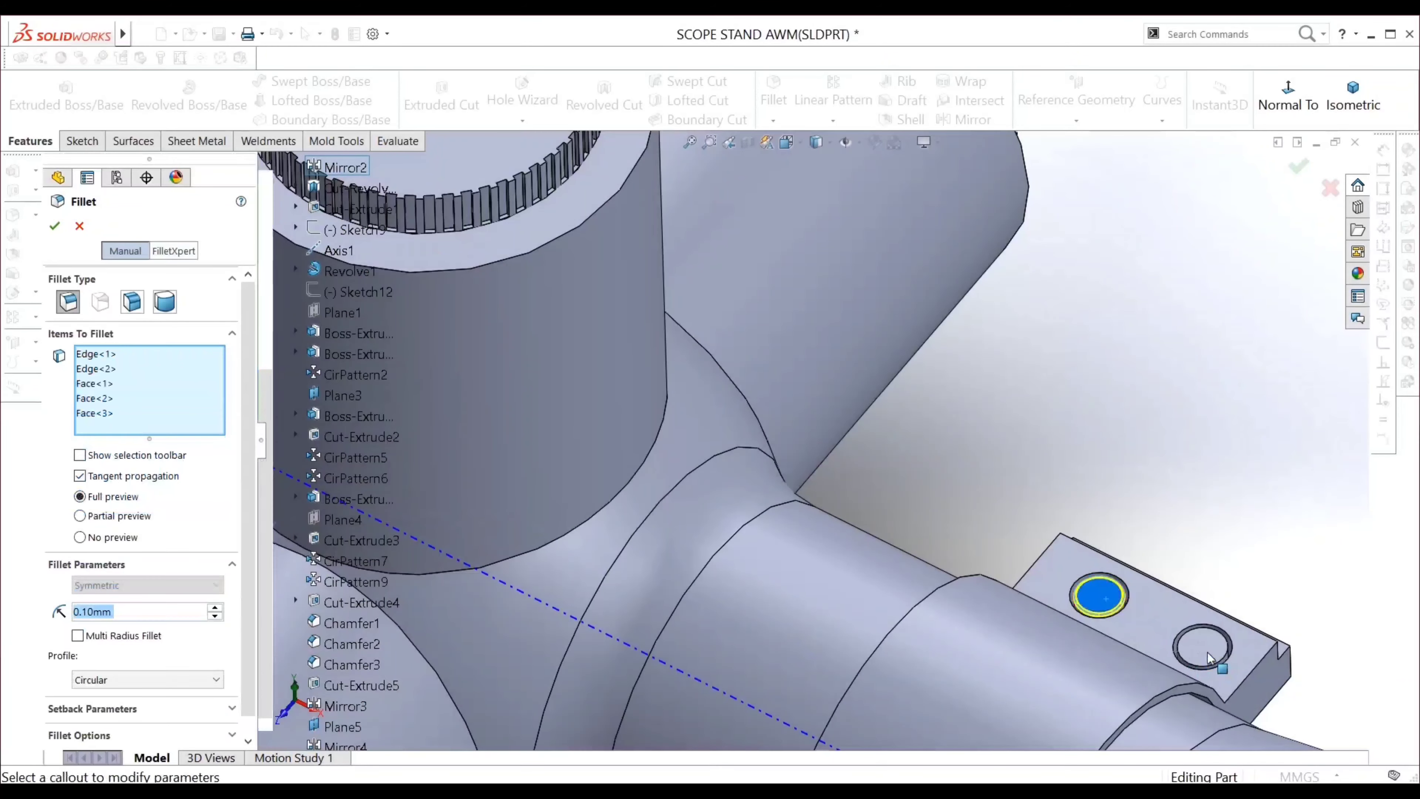
{"action": "left_click", "coordinate": [1203, 647]}
{"action": "scroll", "coordinate": [928, 688], "scroll_direction": "up", "scroll_amount": 5}
{"action": "scroll", "coordinate": [933, 670], "scroll_direction": "down", "scroll_amount": 2}
{"action": "scroll", "coordinate": [839, 615], "scroll_direction": "down", "scroll_amount": 3}
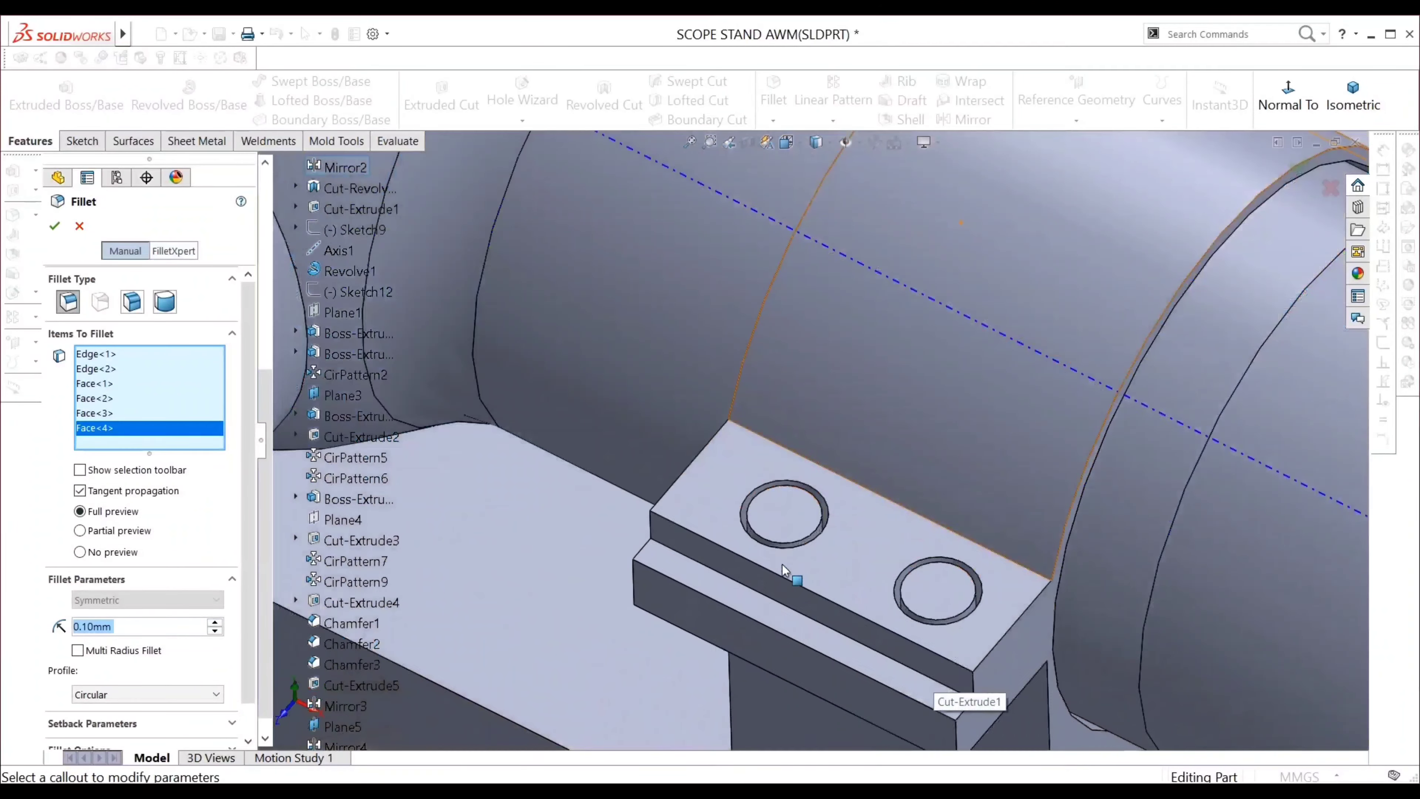
{"action": "left_click", "coordinate": [777, 503]}
{"action": "left_click", "coordinate": [954, 601]}
{"action": "scroll", "coordinate": [689, 470], "scroll_direction": "up", "scroll_amount": 2}
{"action": "scroll", "coordinate": [689, 470], "scroll_direction": "up", "scroll_amount": 3}
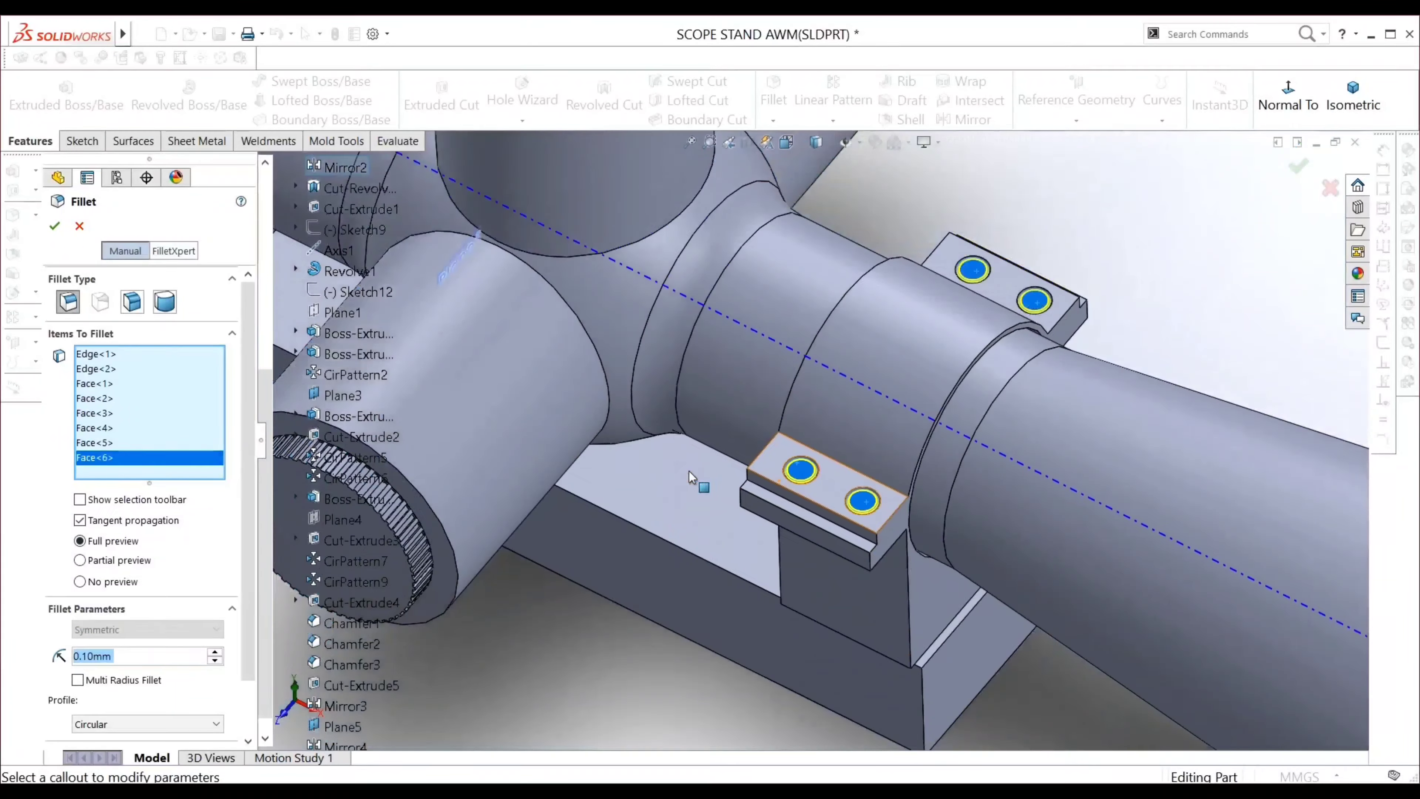
{"action": "scroll", "coordinate": [689, 470], "scroll_direction": "up", "scroll_amount": 2}
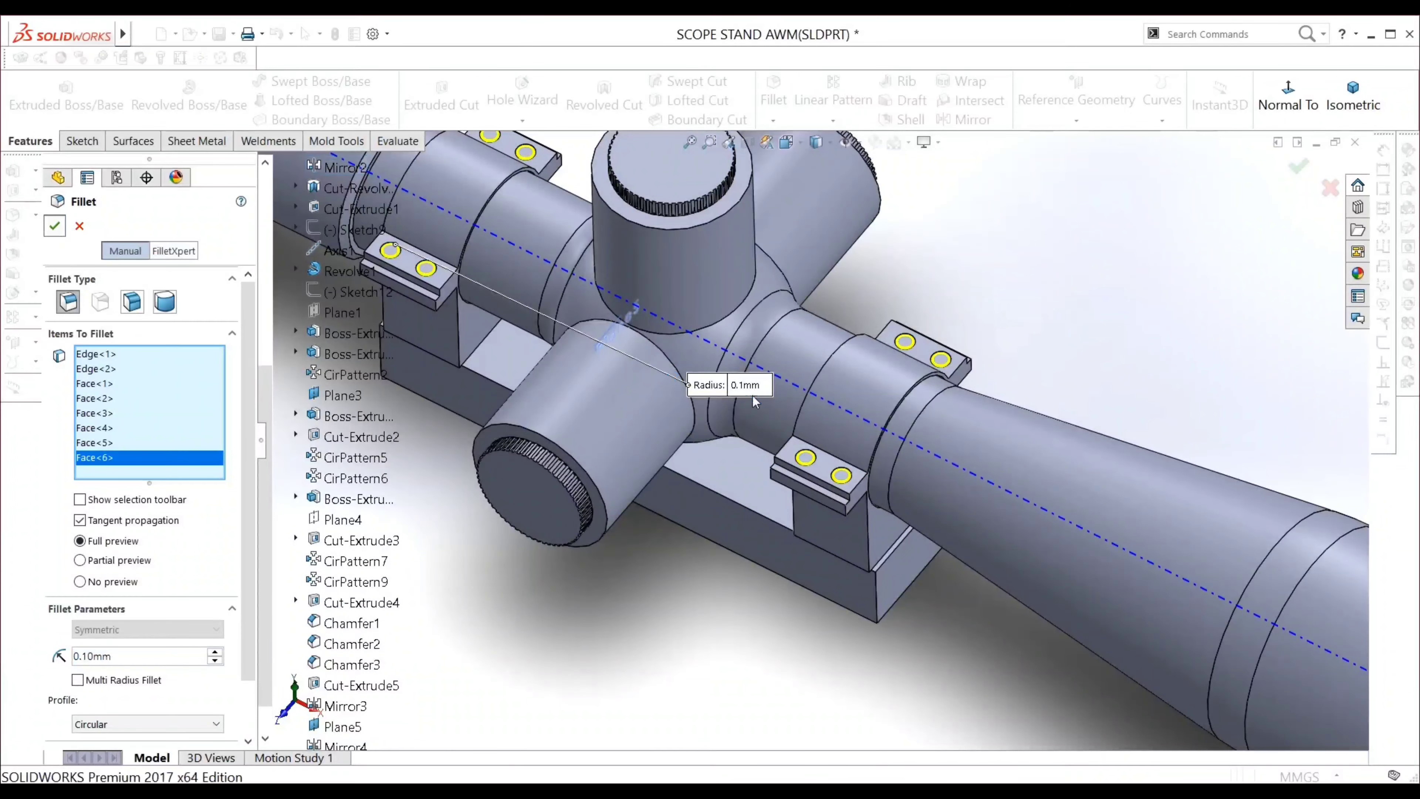
{"action": "key", "text": "Return"}
{"action": "scroll", "coordinate": [750, 395], "scroll_direction": "up", "scroll_amount": 4}
Pick turret end edges and start a fillet, removing the wrongly picked edge
{"action": "scroll", "coordinate": [770, 362], "scroll_direction": "down", "scroll_amount": 3}
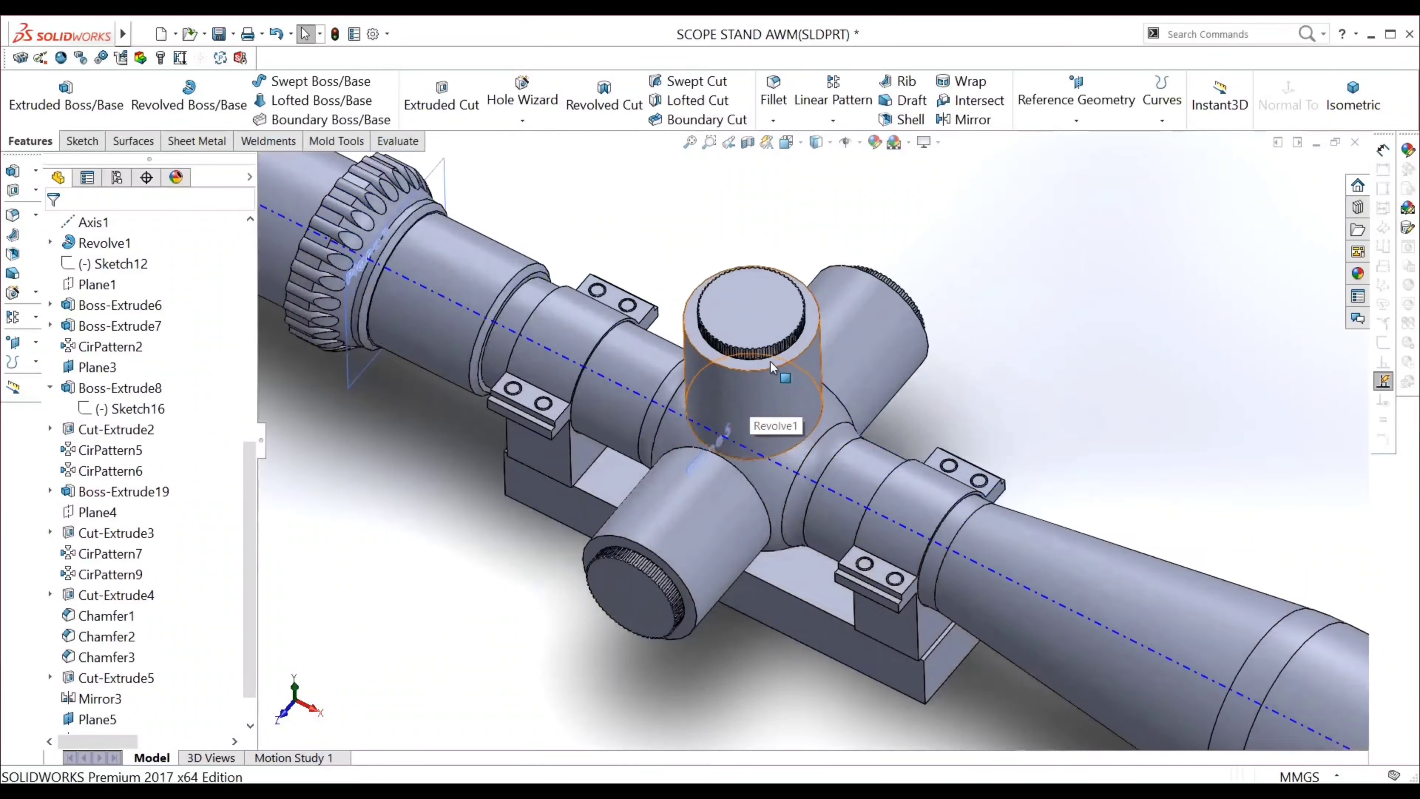
{"action": "scroll", "coordinate": [771, 362], "scroll_direction": "down", "scroll_amount": 2}
{"action": "left_click", "coordinate": [774, 380]}
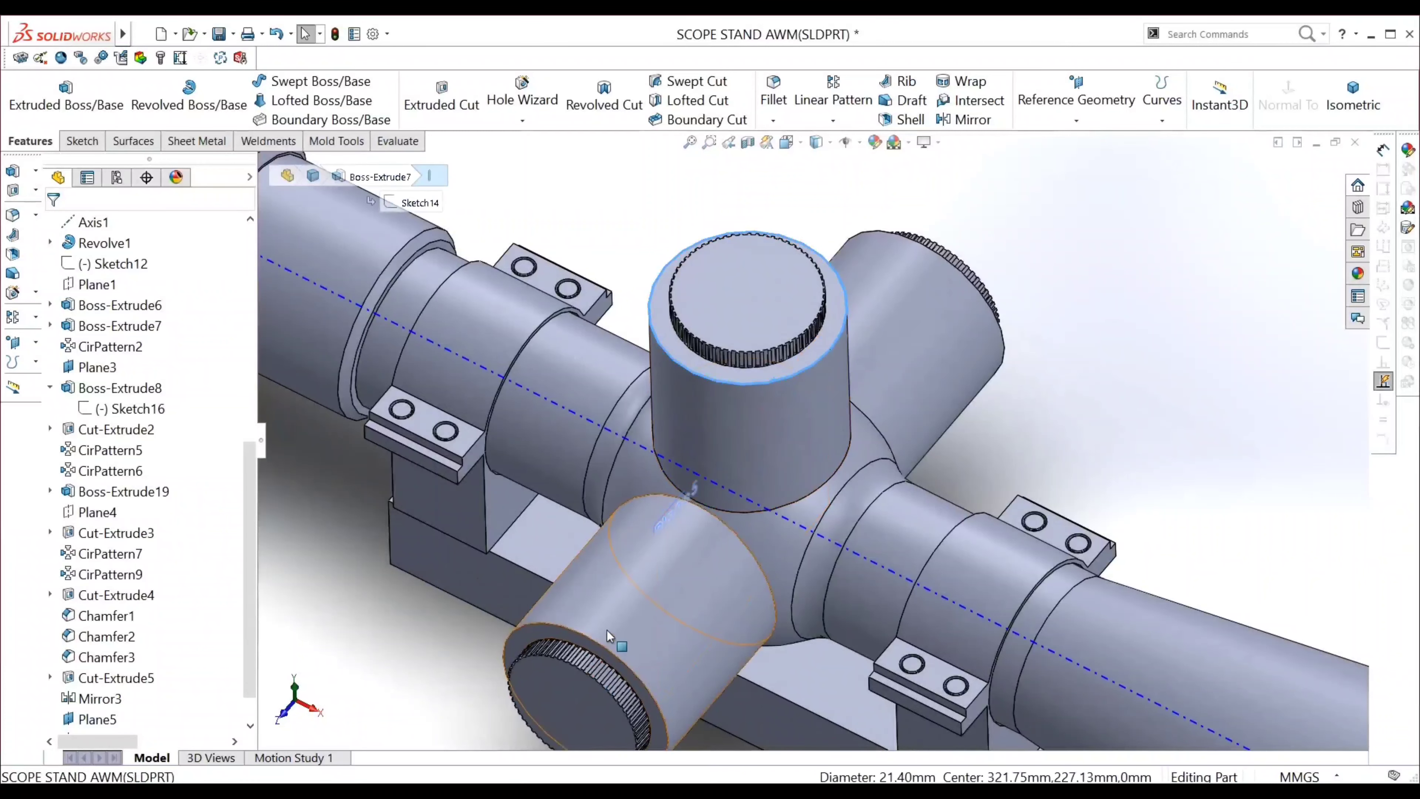
{"action": "left_click", "coordinate": [601, 662]}
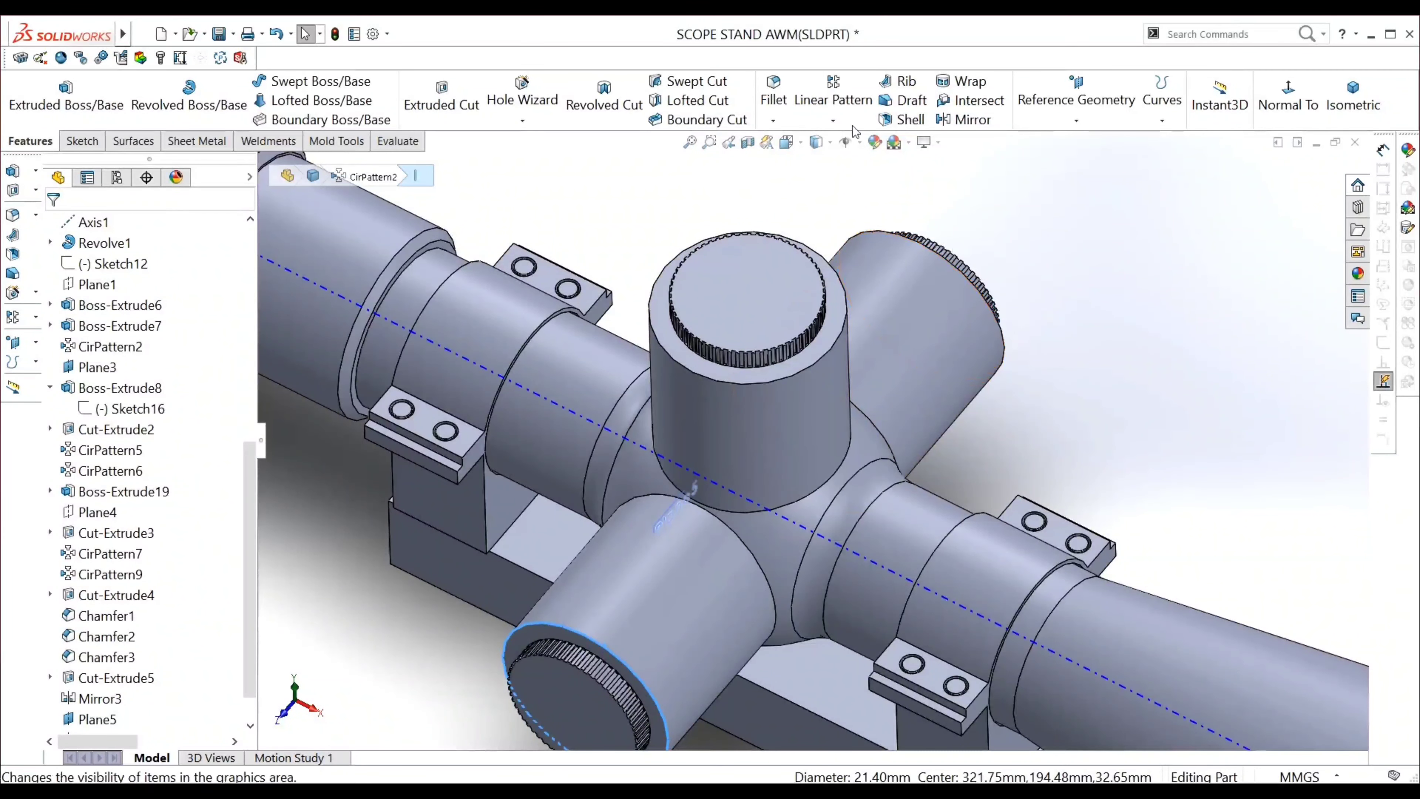
{"action": "left_click", "coordinate": [982, 302]}
{"action": "left_click", "coordinate": [982, 302]}
Add the side and top turret end edges and apply a 1 mm radius
{"action": "scroll", "coordinate": [974, 336], "scroll_direction": "down", "scroll_amount": 4}
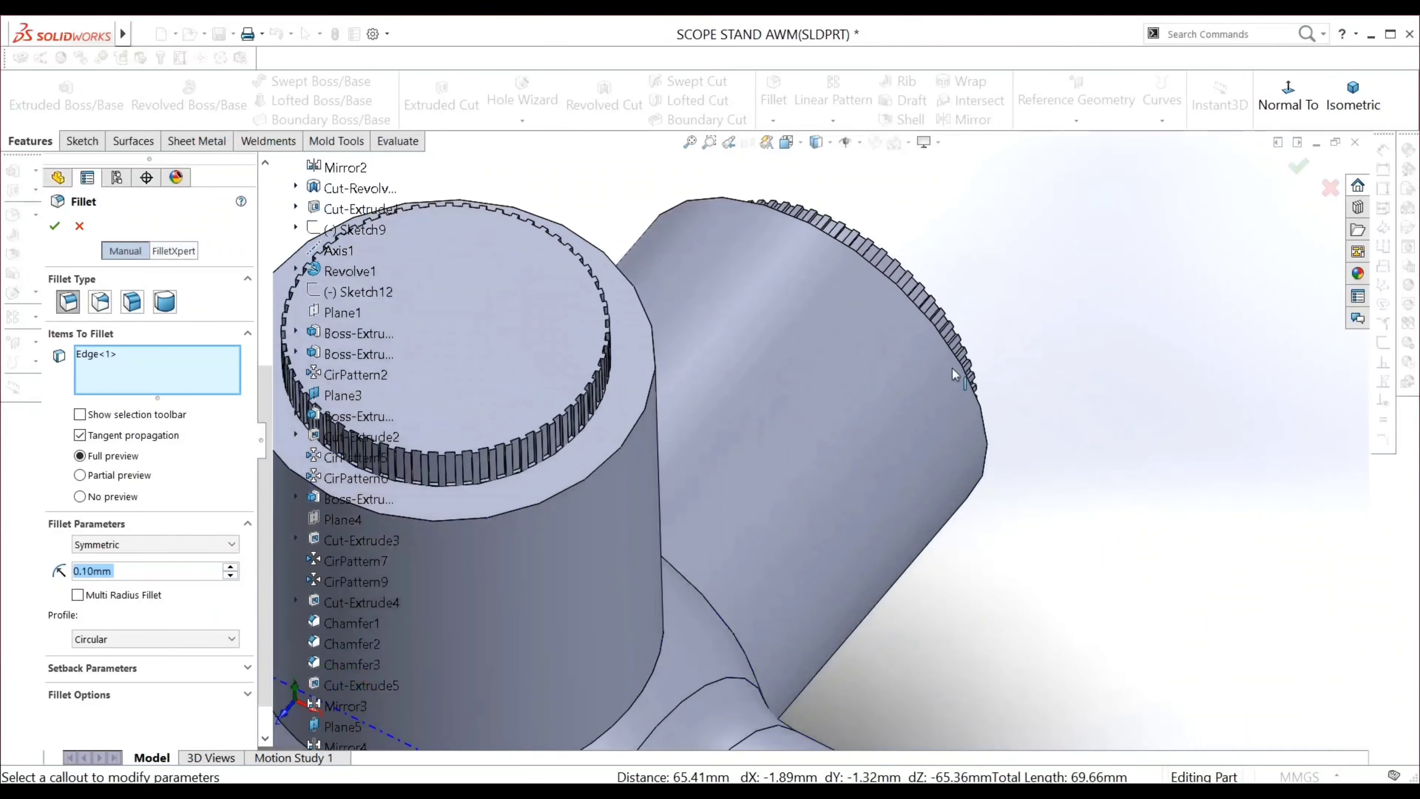
{"action": "left_click", "coordinate": [986, 435]}
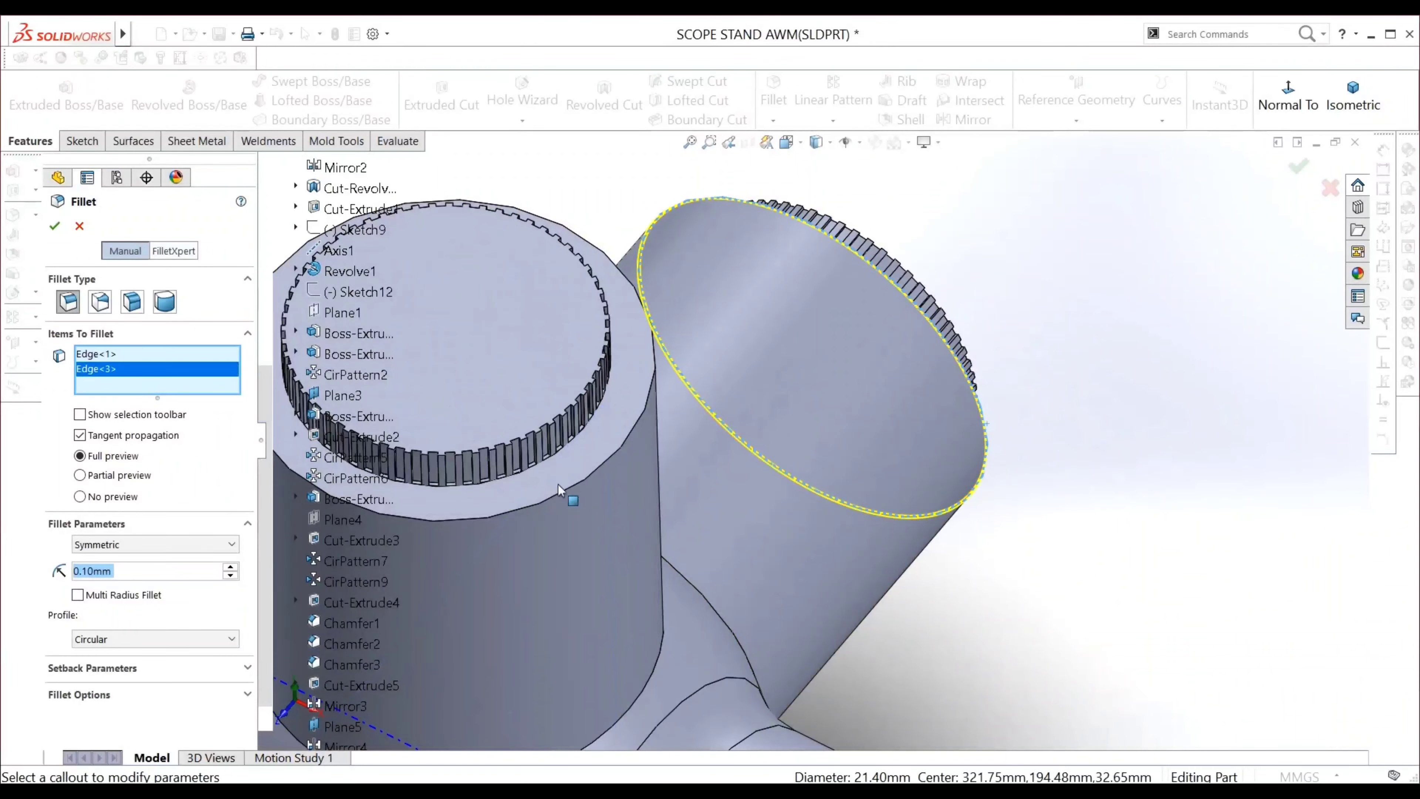
{"action": "left_click", "coordinate": [566, 492]}
{"action": "type", "text": "1"}
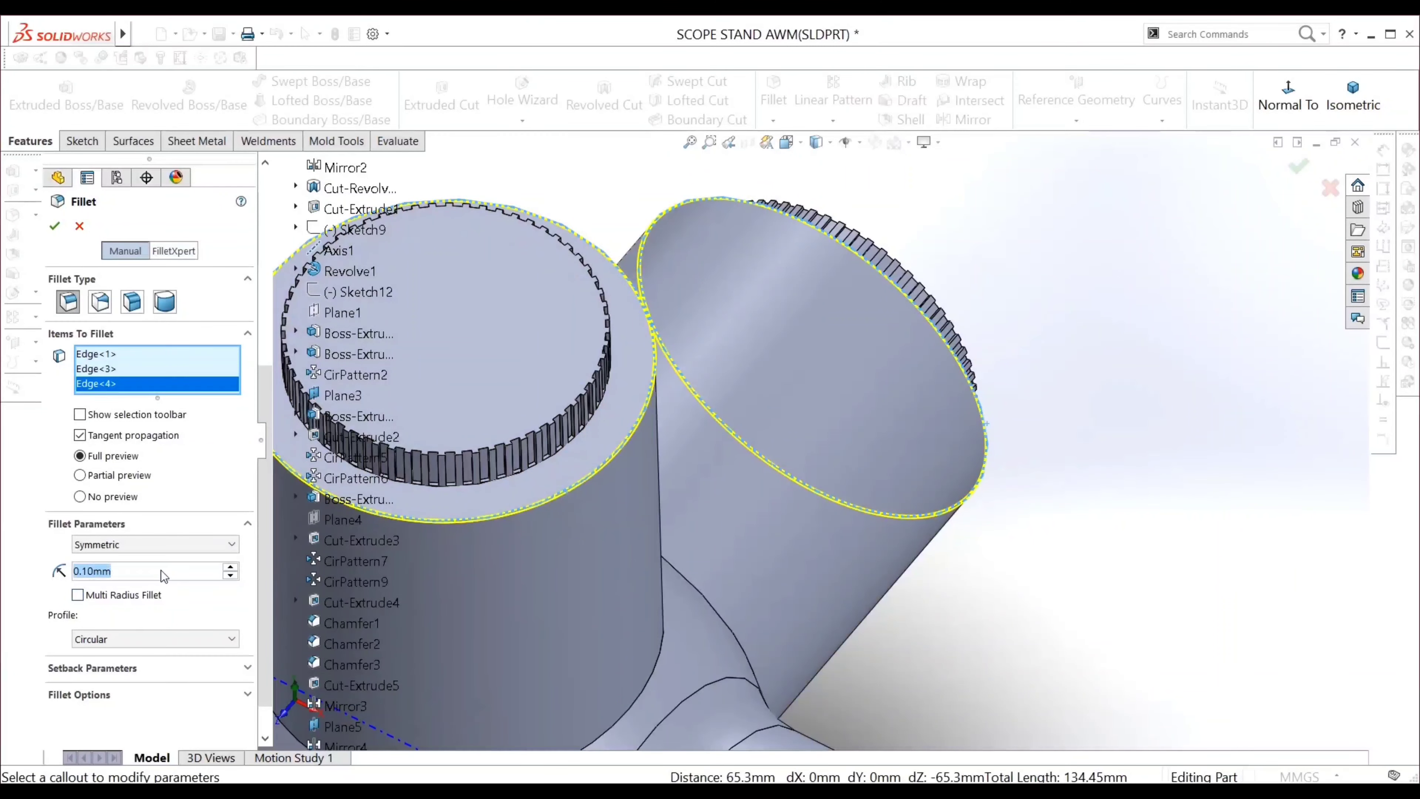
{"action": "key", "text": "Return"}
{"action": "scroll", "coordinate": [938, 393], "scroll_direction": "up", "scroll_amount": 4}
{"action": "scroll", "coordinate": [864, 496], "scroll_direction": "up", "scroll_amount": 3}
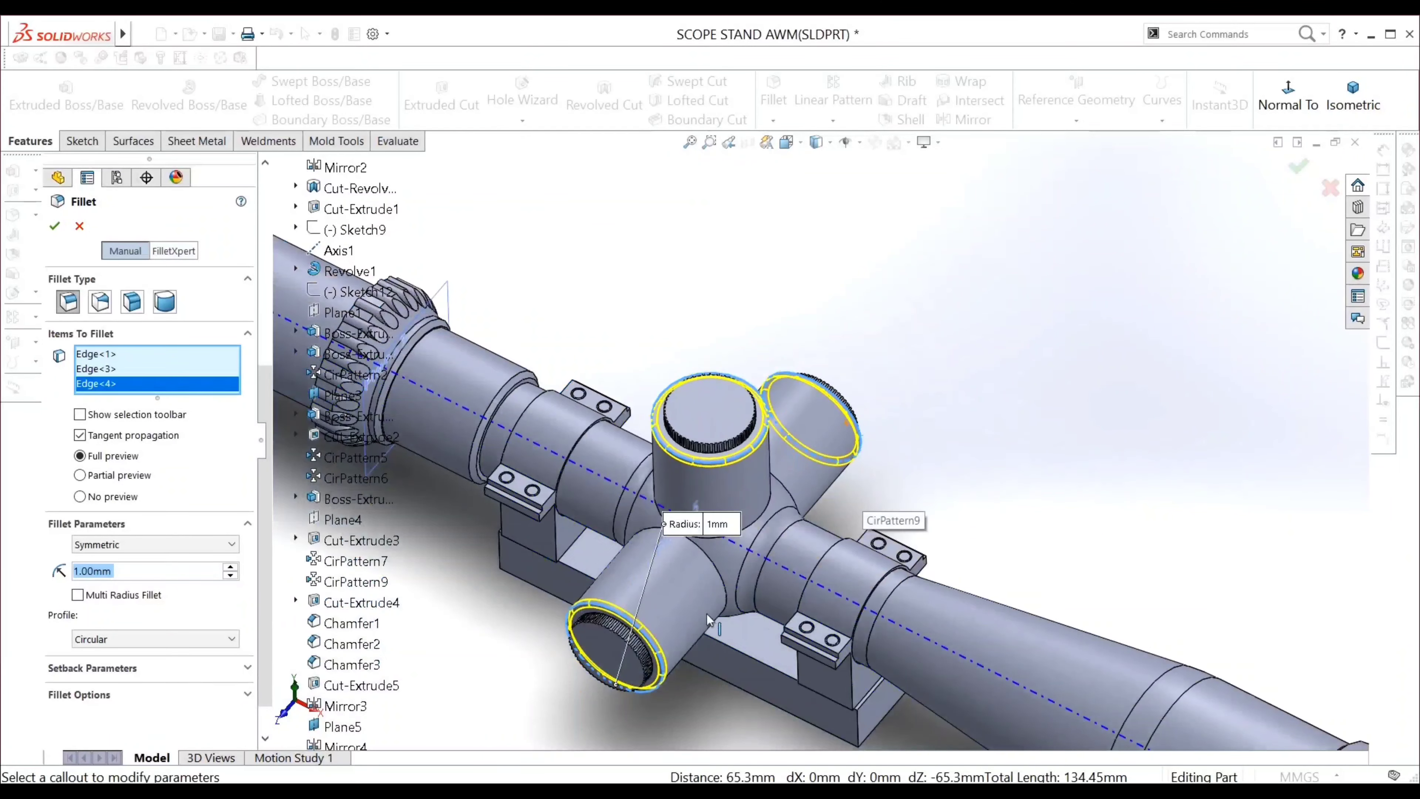
{"action": "scroll", "coordinate": [730, 560], "scroll_direction": "up", "scroll_amount": 2}
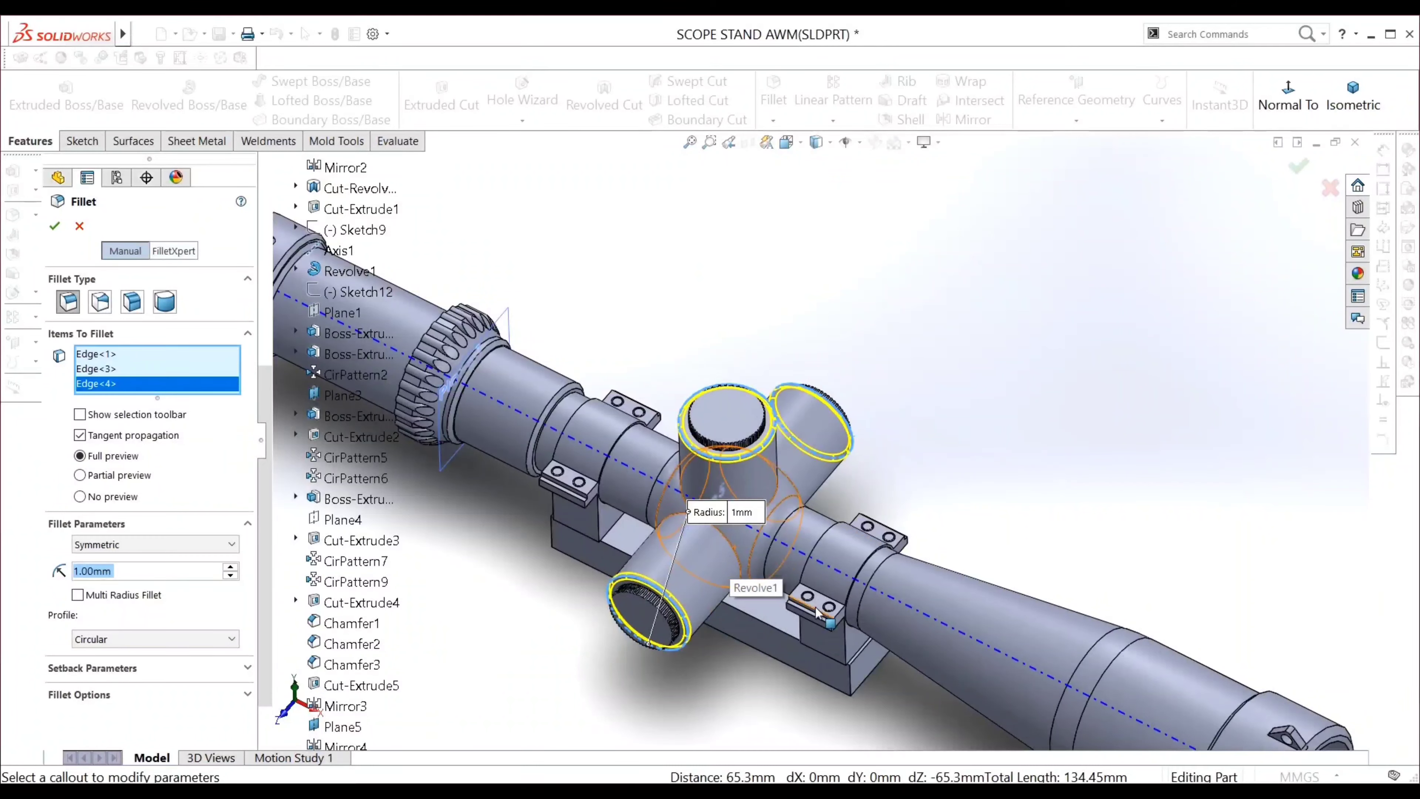
{"action": "left_click", "coordinate": [55, 226]}
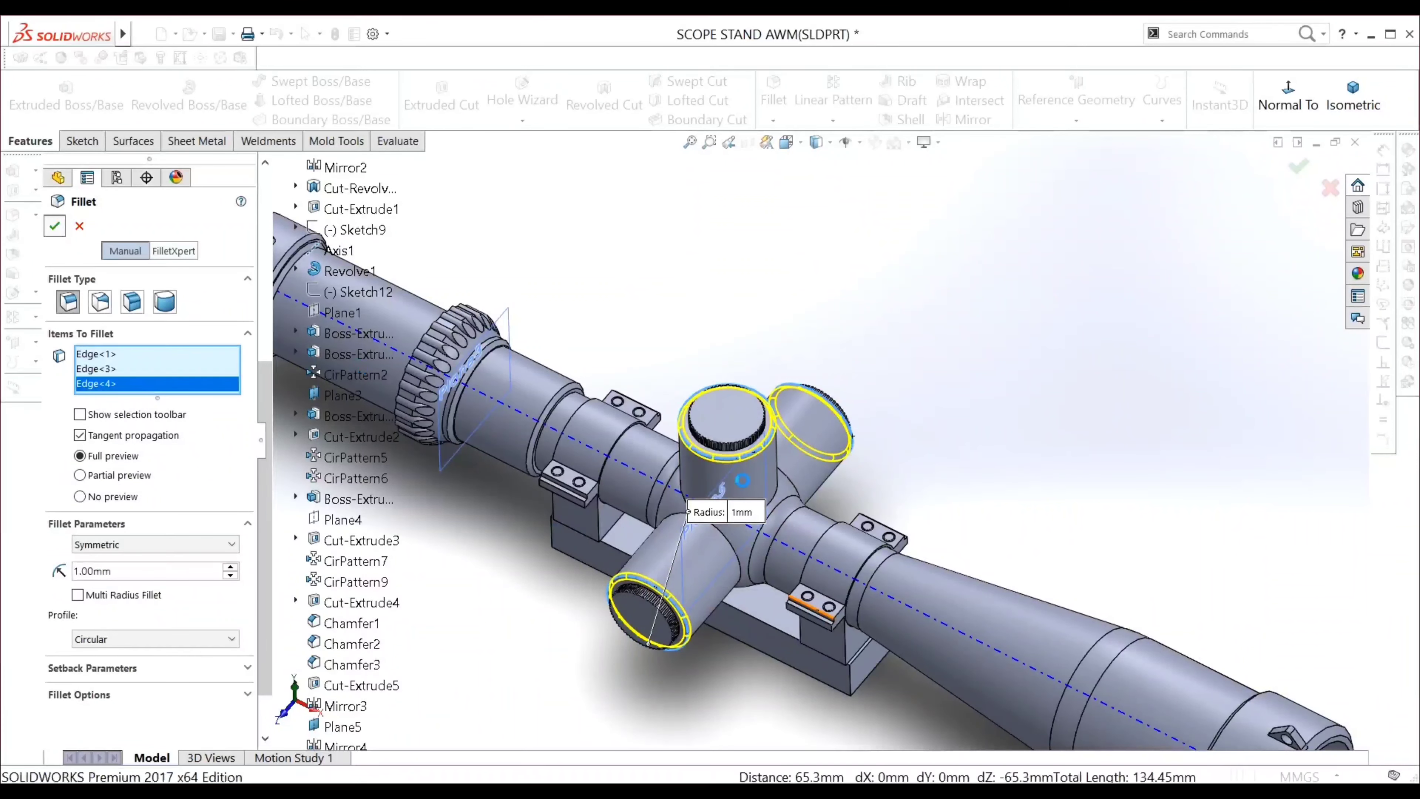
{"action": "scroll", "coordinate": [749, 456], "scroll_direction": "down", "scroll_amount": 3}
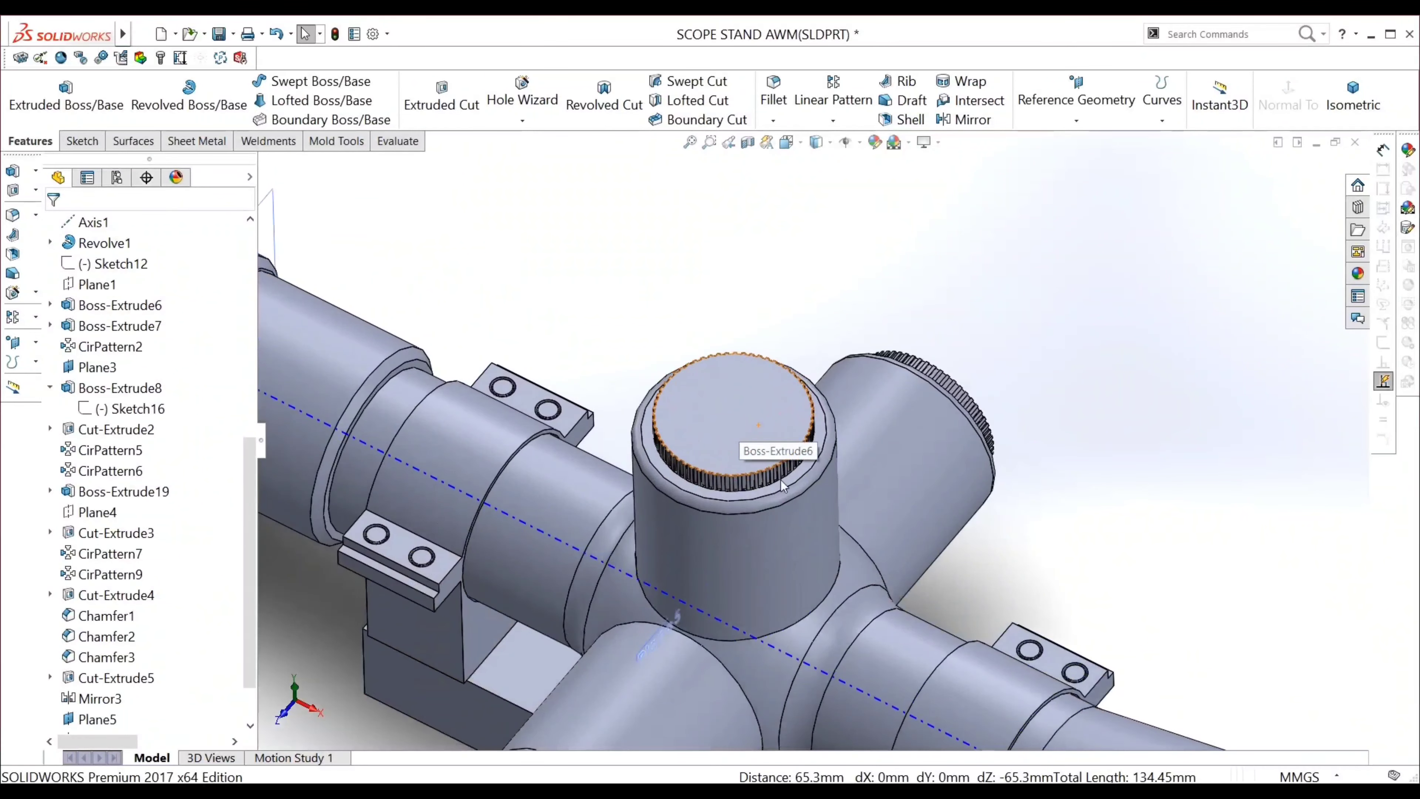
Fillet the three turret-to-tube junction edges with a 0.5 mm radius
{"action": "left_click", "coordinate": [838, 557]}
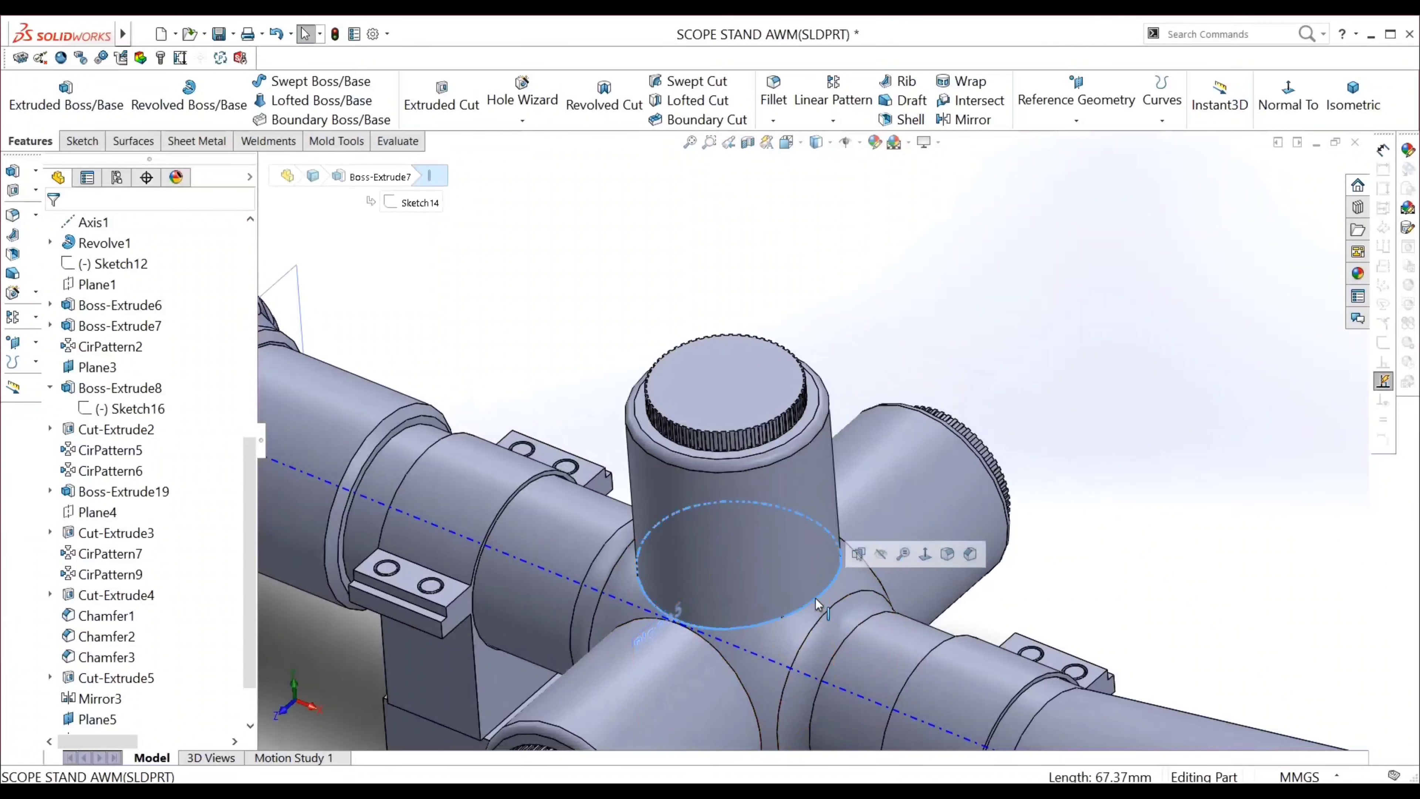
{"action": "key", "text": "Return"}
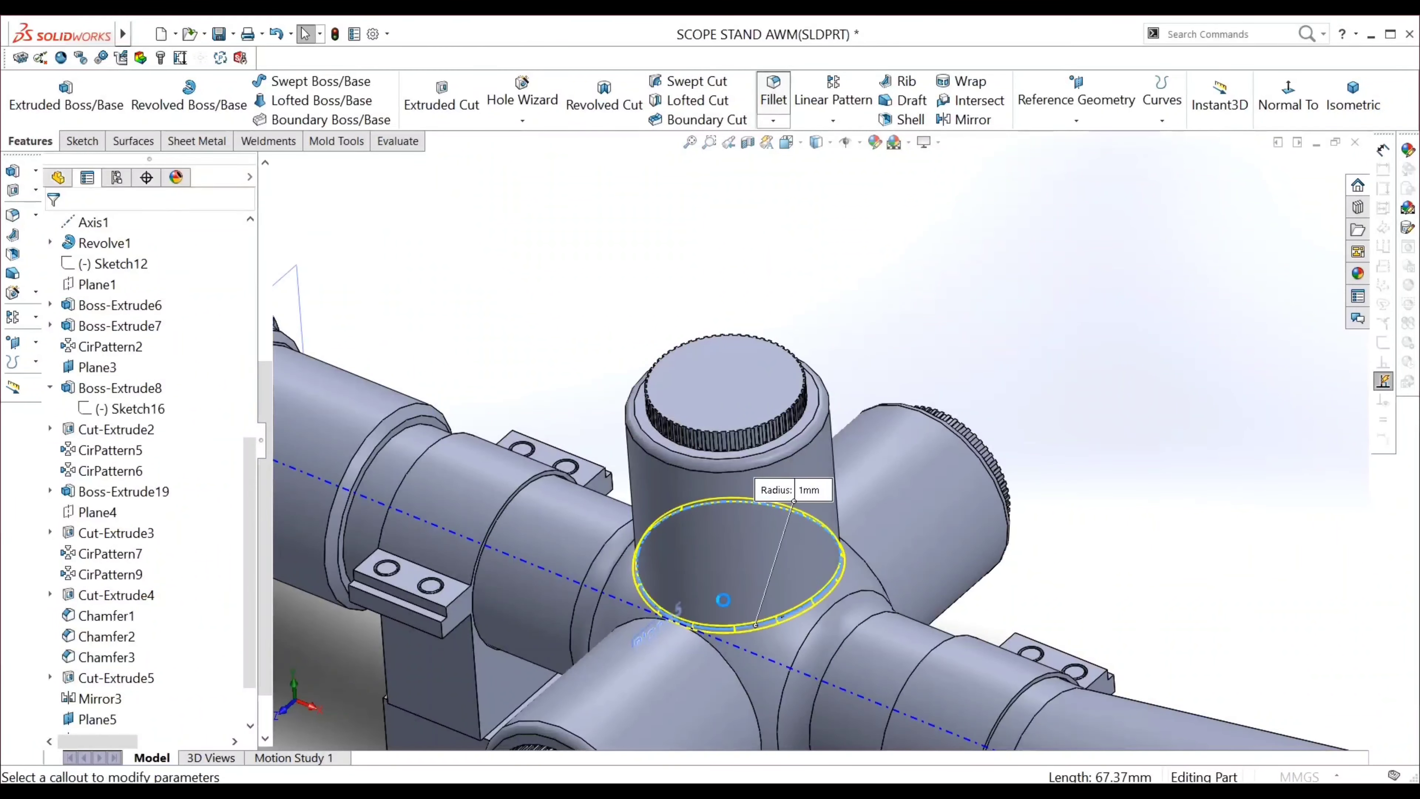
{"action": "left_click", "coordinate": [861, 595]}
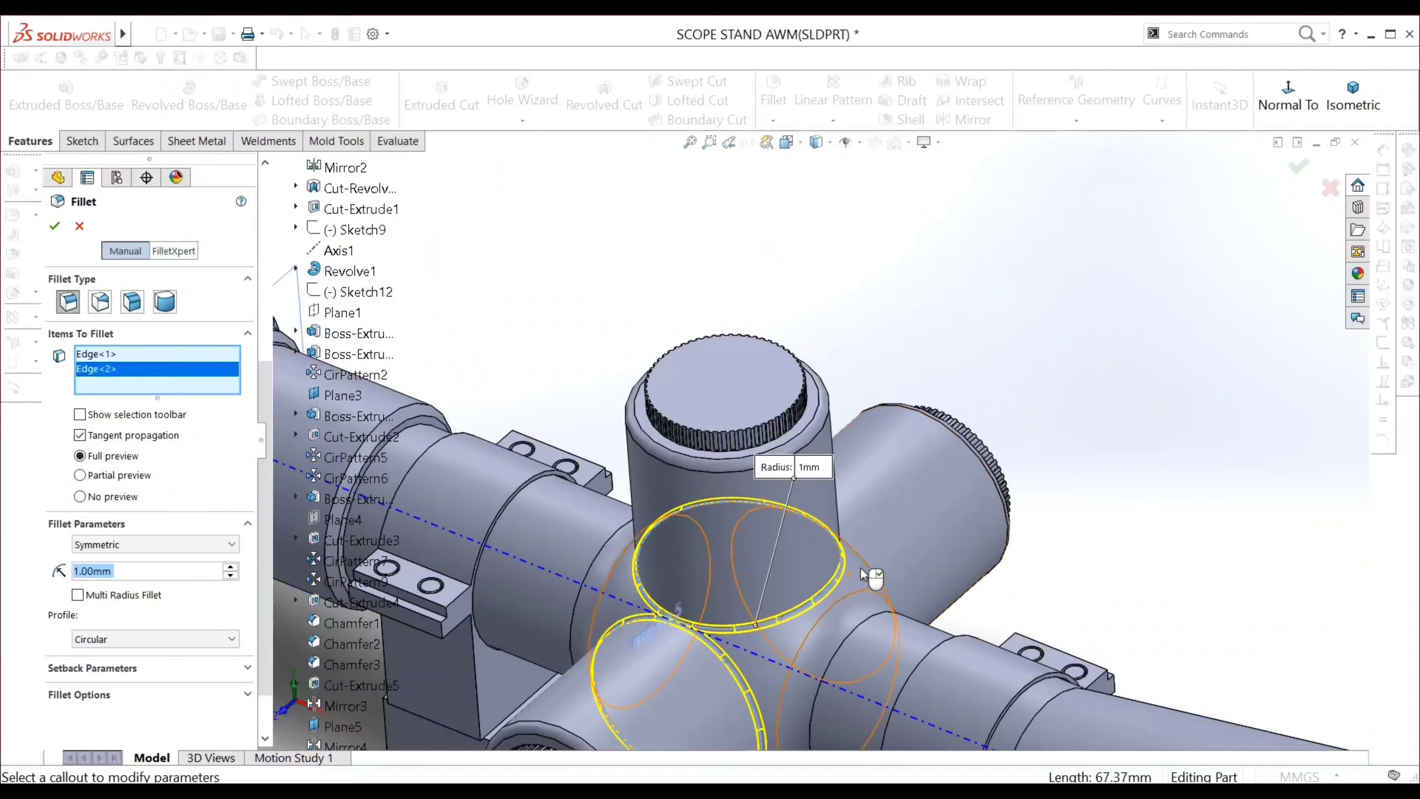
{"action": "left_click", "coordinate": [866, 564]}
{"action": "double_click", "coordinate": [185, 570]}
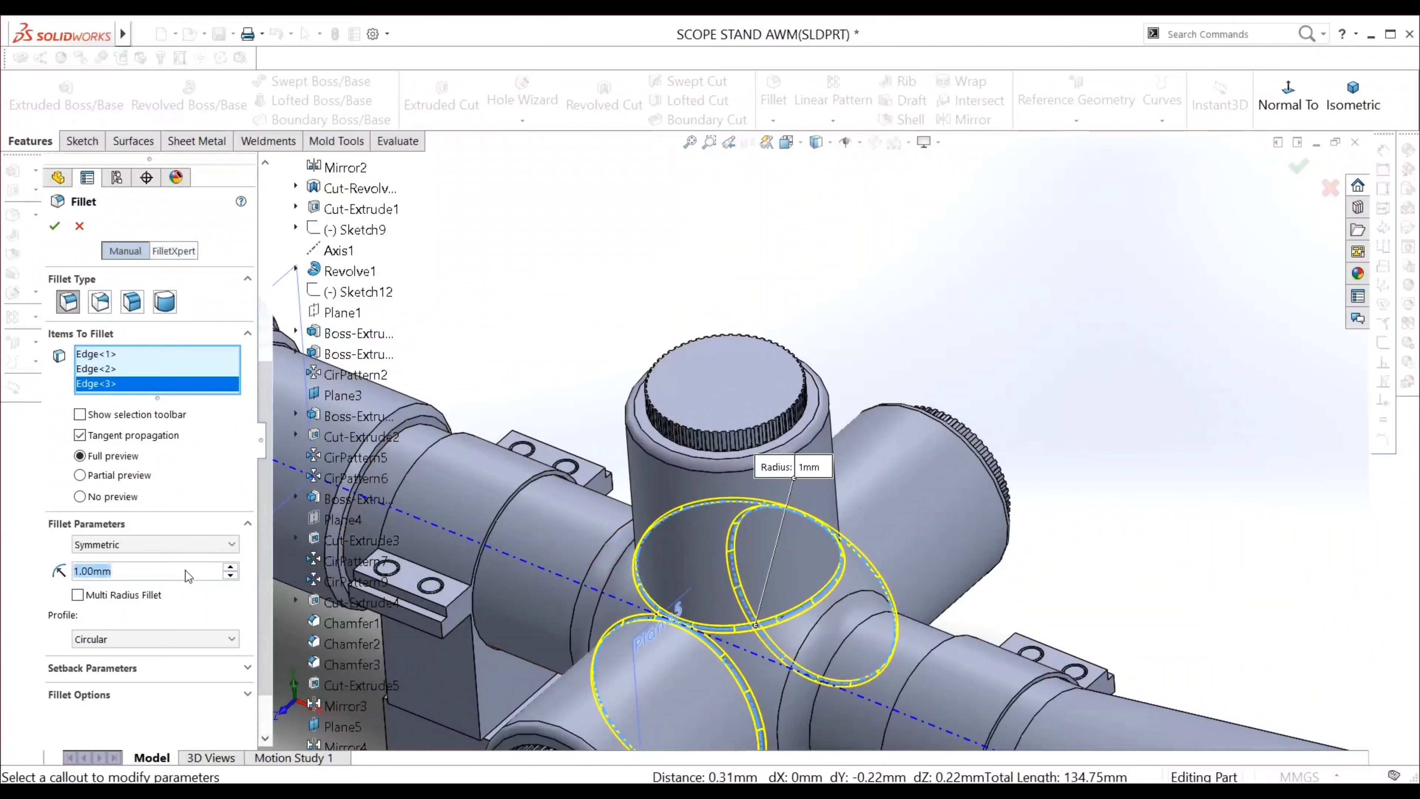
{"action": "key", "text": "BackSpace"}
{"action": "type", "text": "0.5"}
{"action": "key", "text": "Return"}
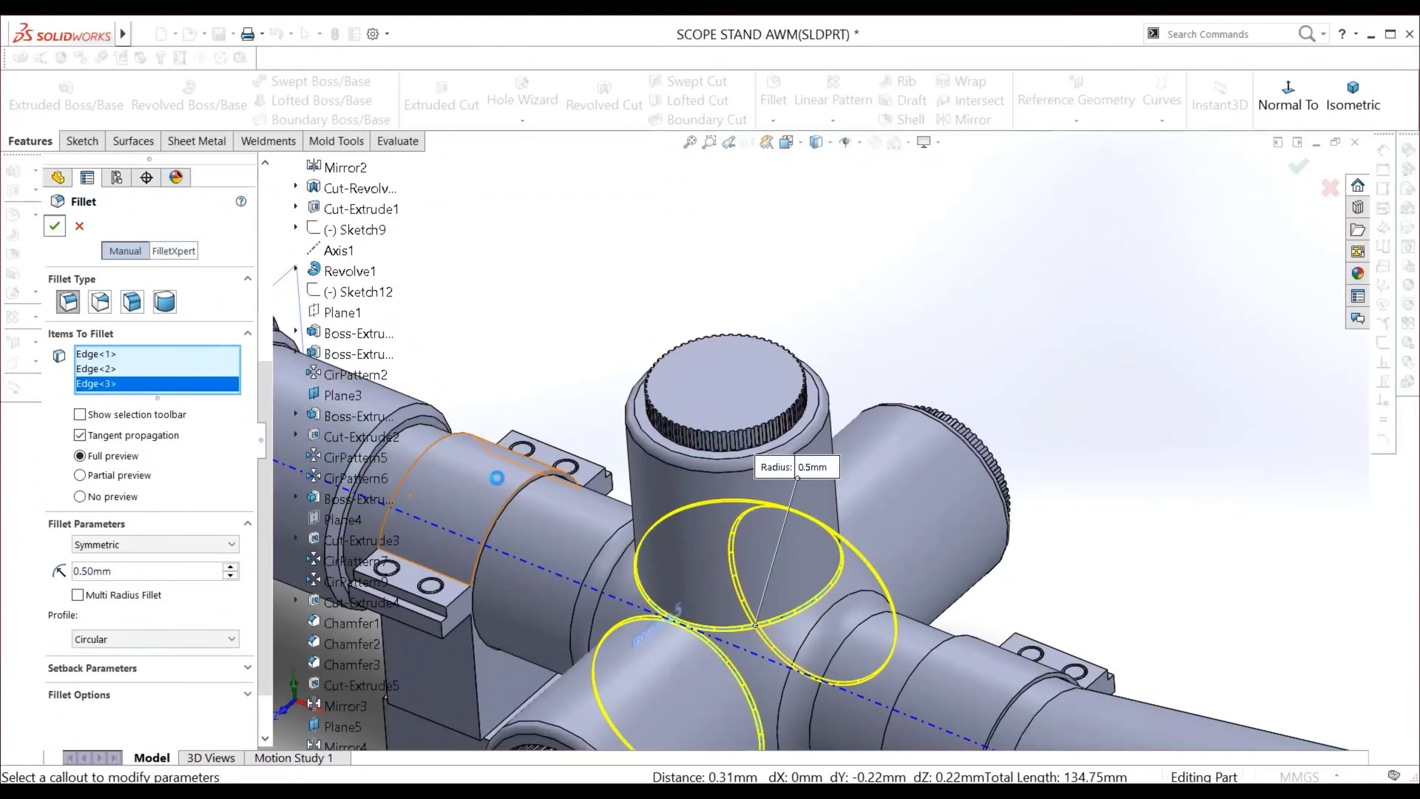
{"action": "key", "text": "Return"}
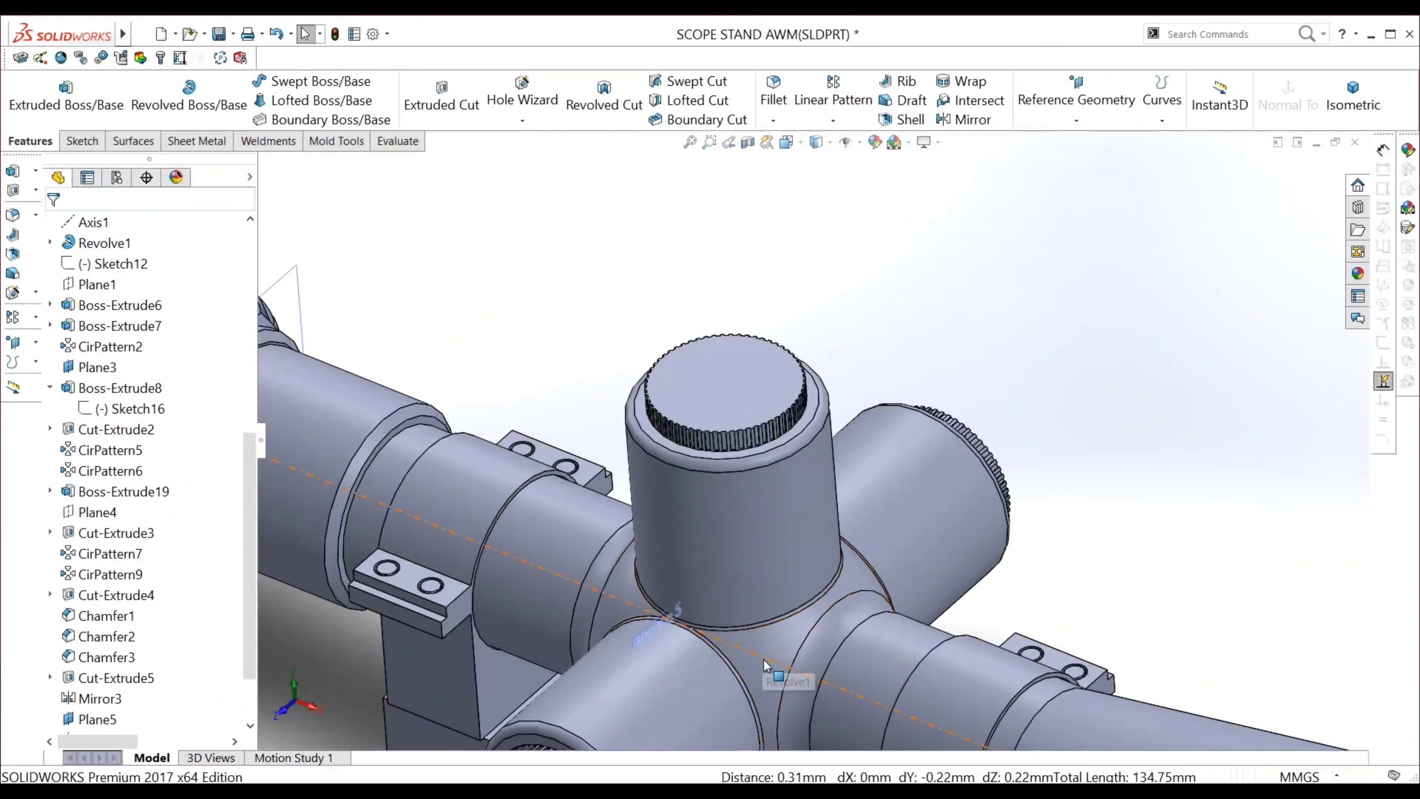
{"action": "scroll", "coordinate": [765, 665], "scroll_direction": "up", "scroll_amount": 5}
Select the ring block's top face and start a 0.5 mm fillet on it
{"action": "scroll", "coordinate": [930, 568], "scroll_direction": "down", "scroll_amount": 5}
{"action": "middle_click_drag", "start_coordinate": [867, 583], "coordinate": [773, 628]}
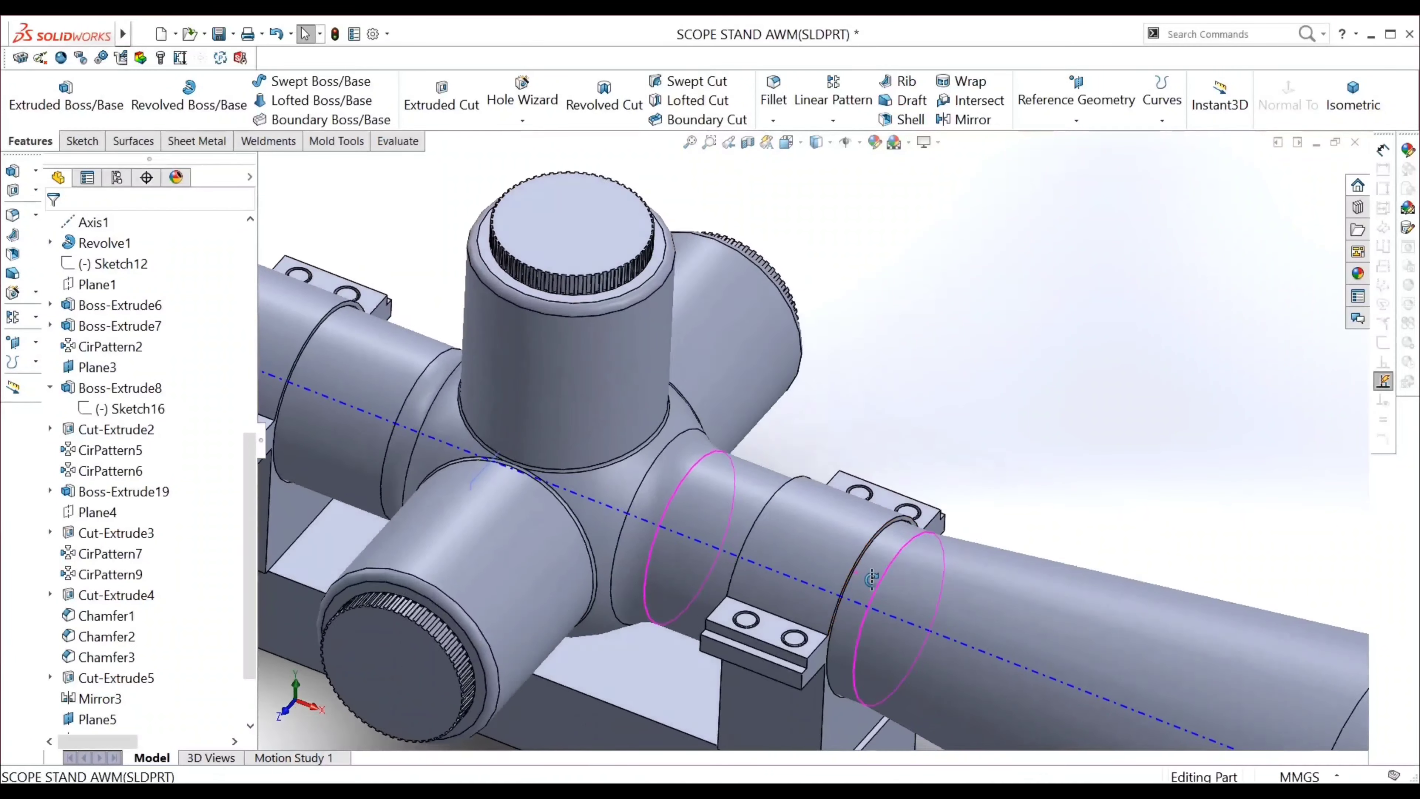
{"action": "scroll", "coordinate": [773, 628], "scroll_direction": "down", "scroll_amount": 3}
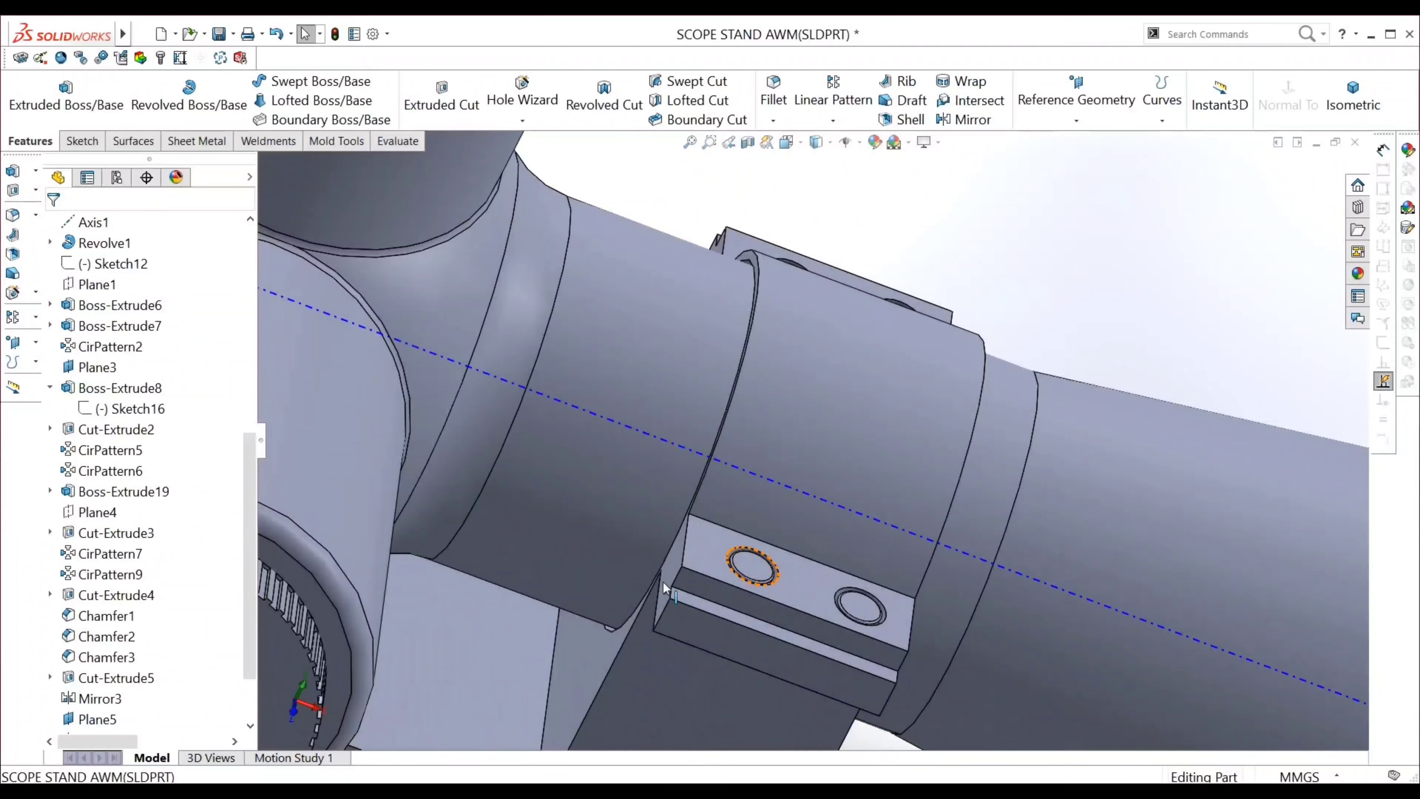
{"action": "left_click", "coordinate": [701, 571]}
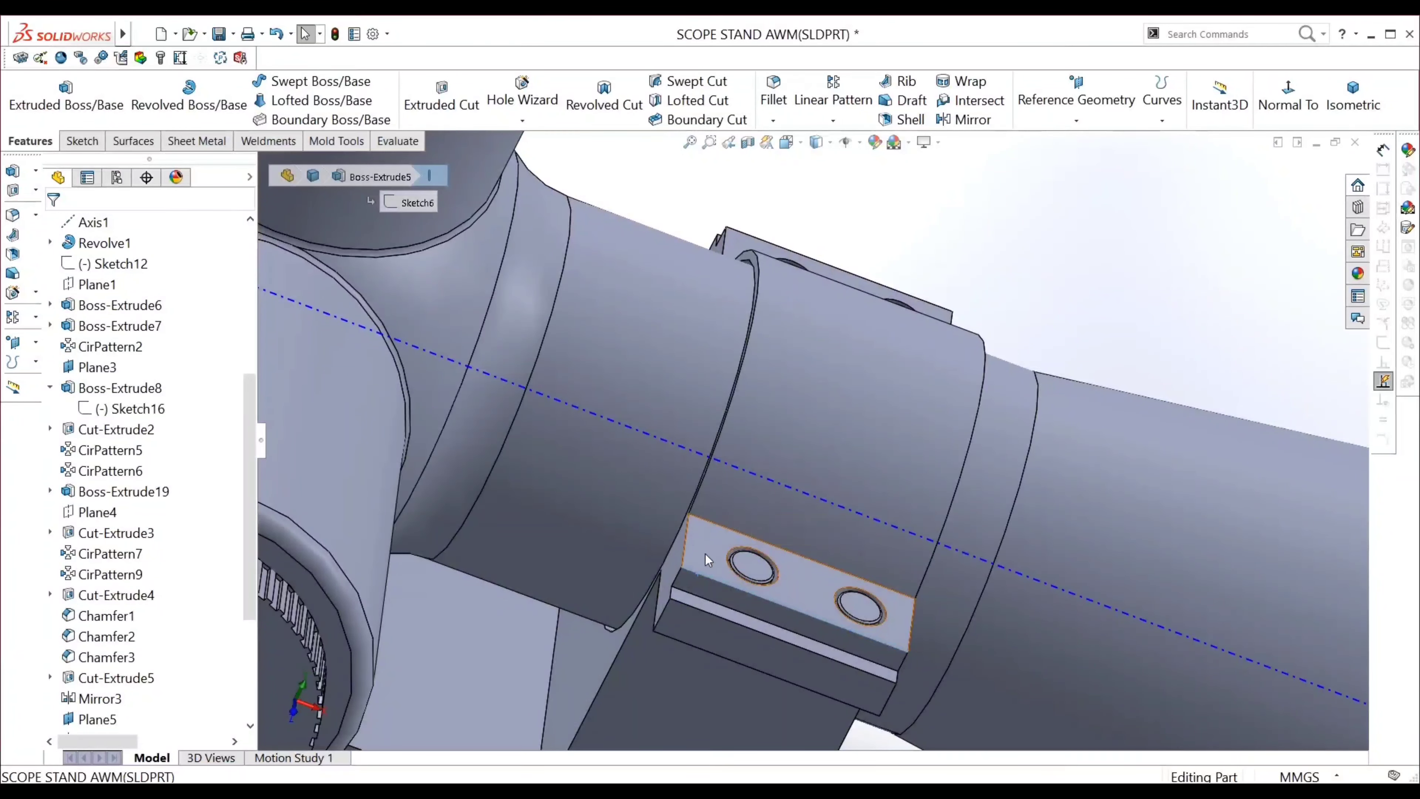
{"action": "left_click", "coordinate": [774, 93]}
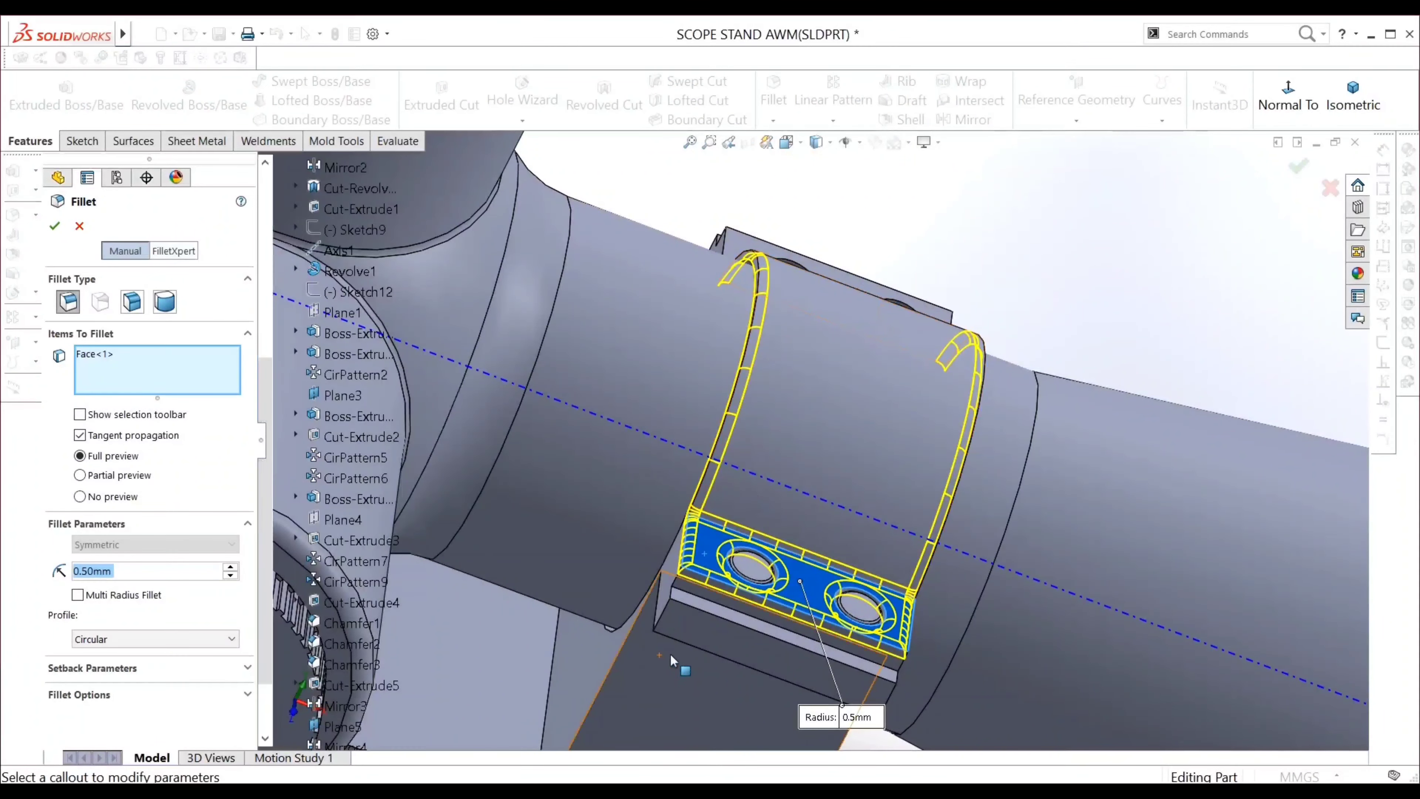
Add the first block's side face and the second ring block's face to the fillet
{"action": "middle_click_drag", "start_coordinate": [672, 654], "coordinate": [717, 567]}
{"action": "left_click", "coordinate": [716, 566]}
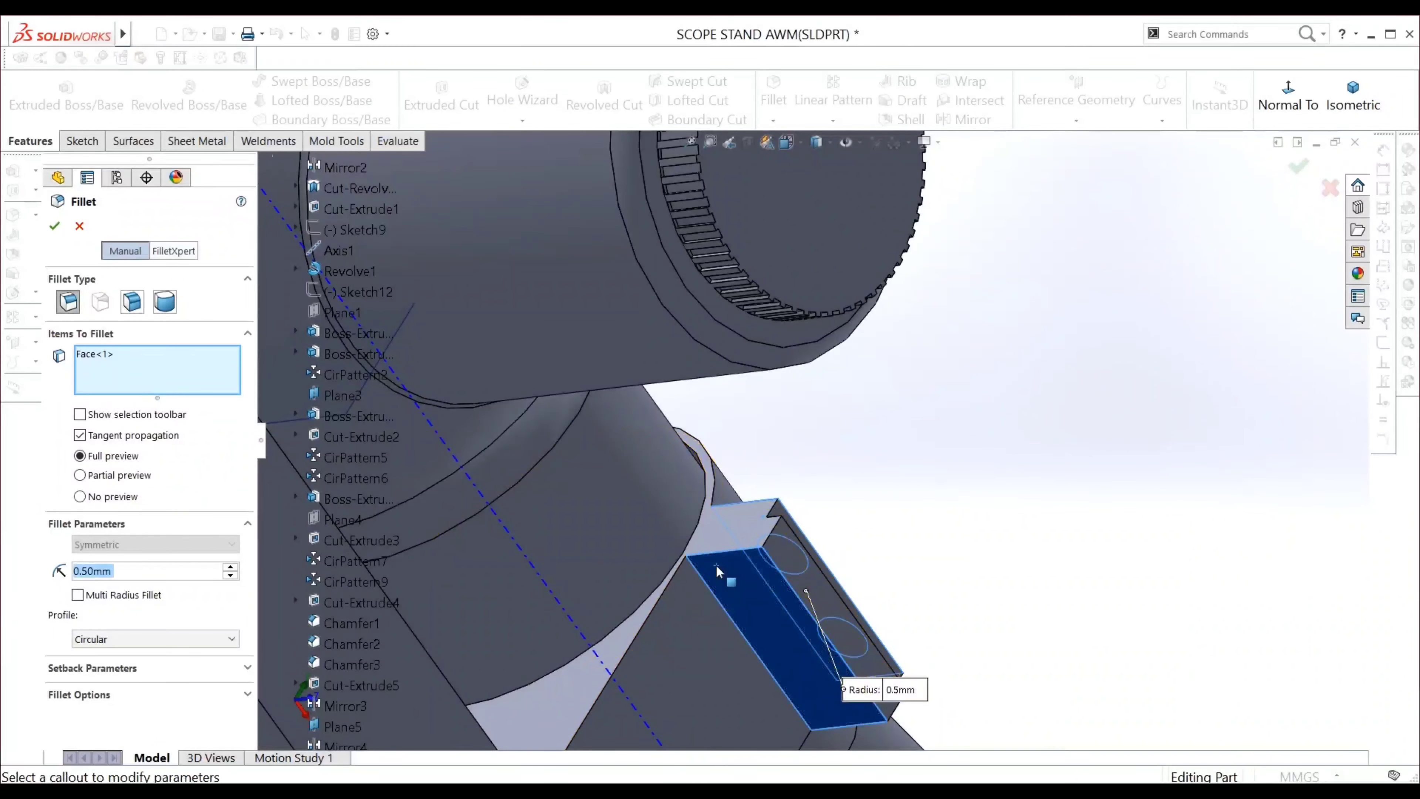
{"action": "middle_click_drag", "start_coordinate": [938, 365], "coordinate": [922, 499]}
{"action": "left_click", "coordinate": [924, 502]}
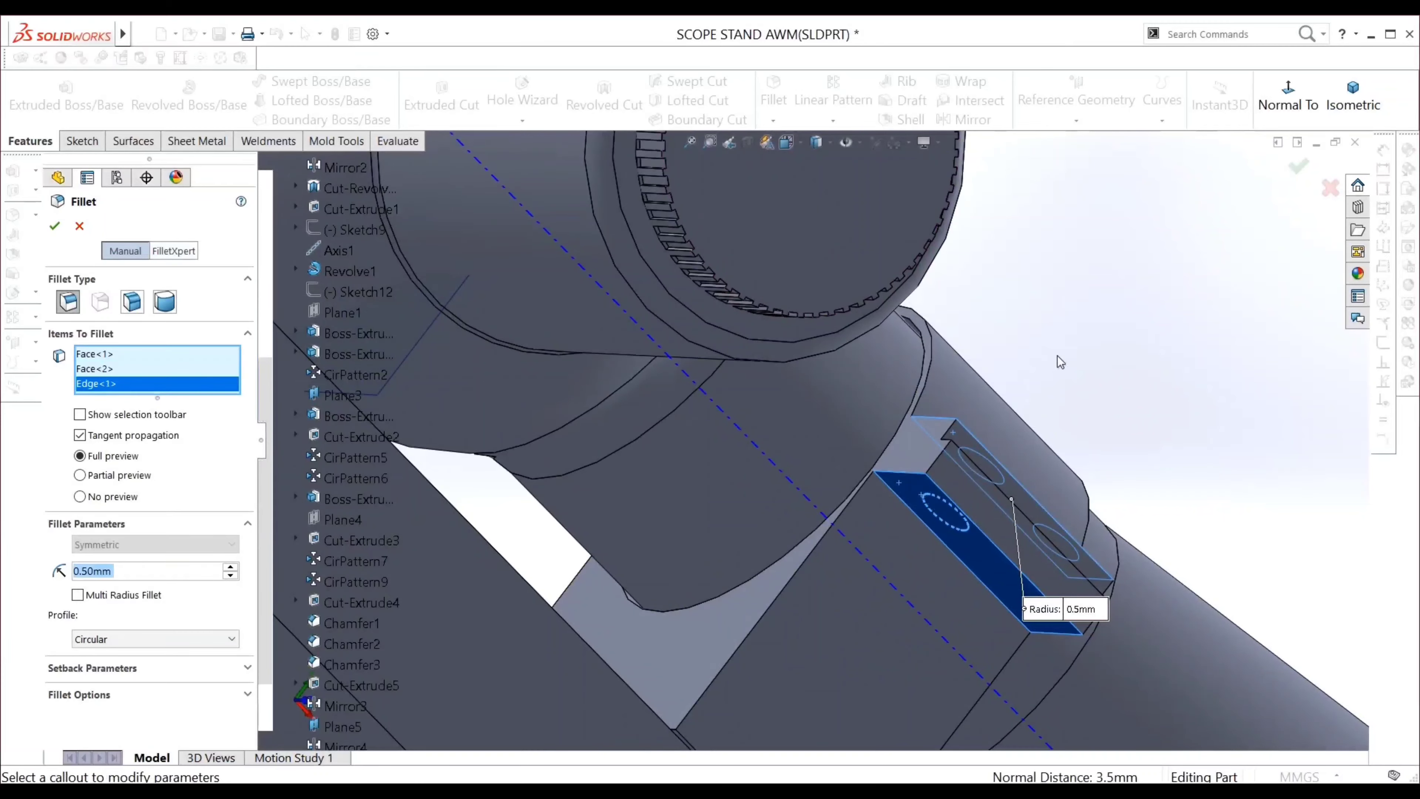
{"action": "left_click", "coordinate": [937, 500]}
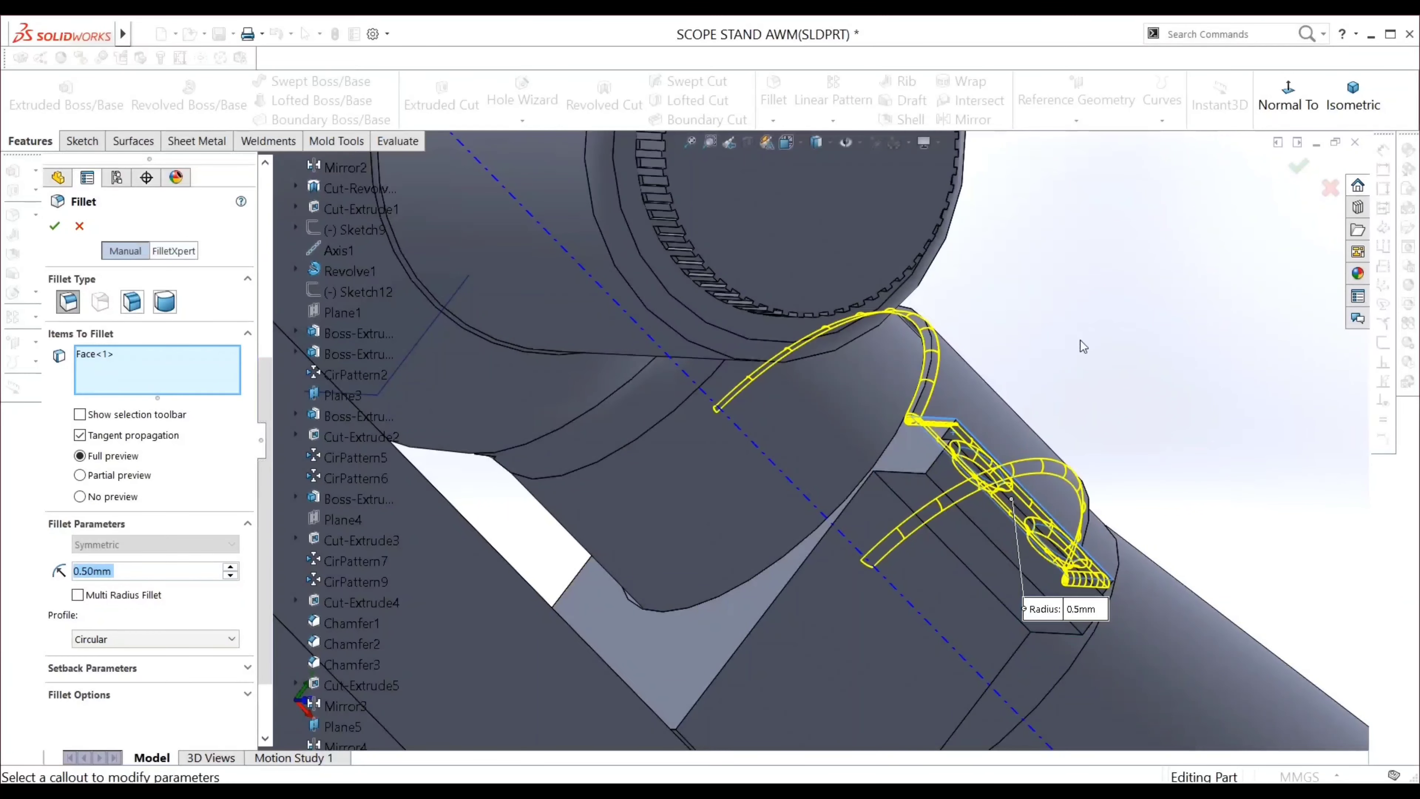
{"action": "middle_click_drag", "start_coordinate": [1083, 346], "coordinate": [990, 408]}
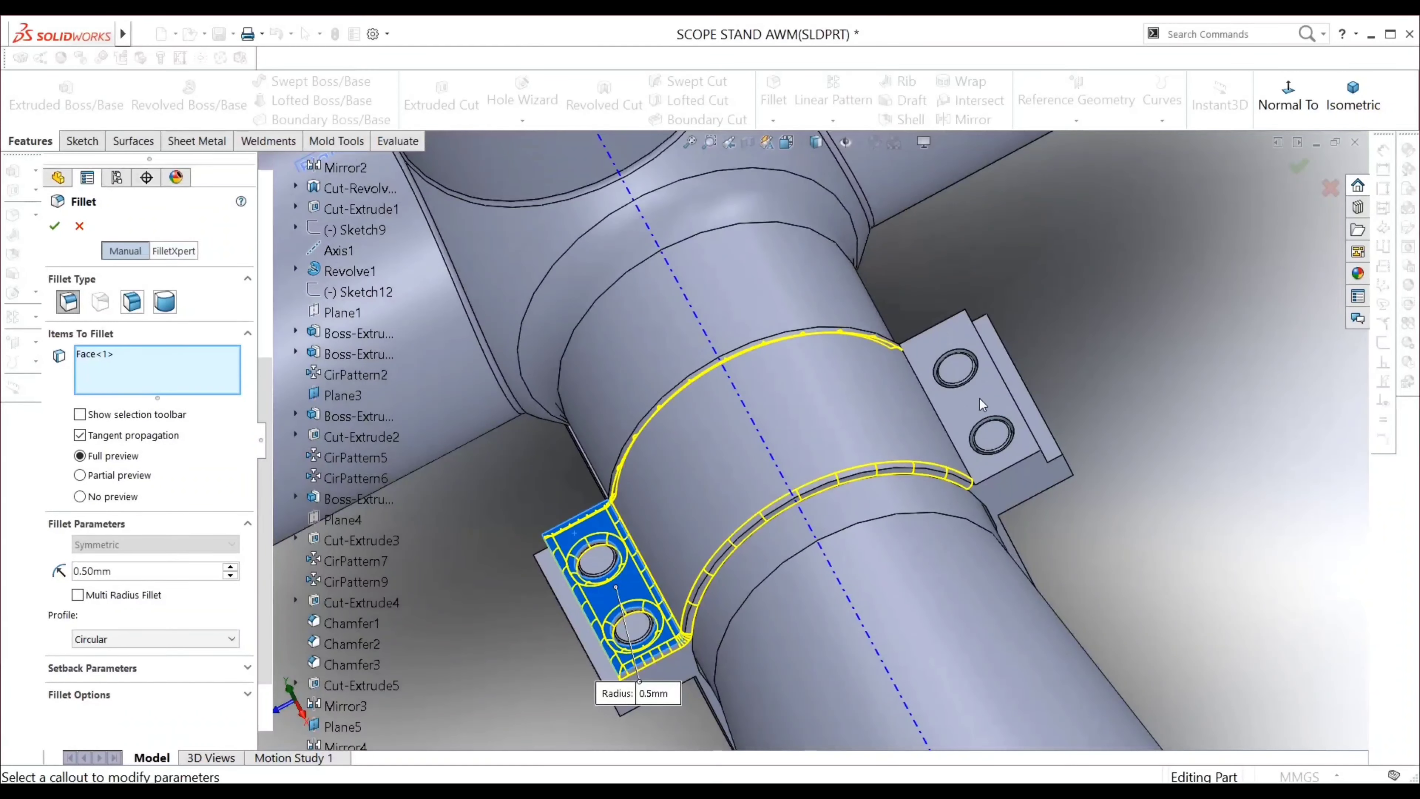
{"action": "left_click", "coordinate": [982, 405]}
Add the upper and last ring block faces, dropping a stray edge from the selection
{"action": "scroll", "coordinate": [766, 261], "scroll_direction": "up", "scroll_amount": 3}
{"action": "scroll", "coordinate": [767, 261], "scroll_direction": "up", "scroll_amount": 2}
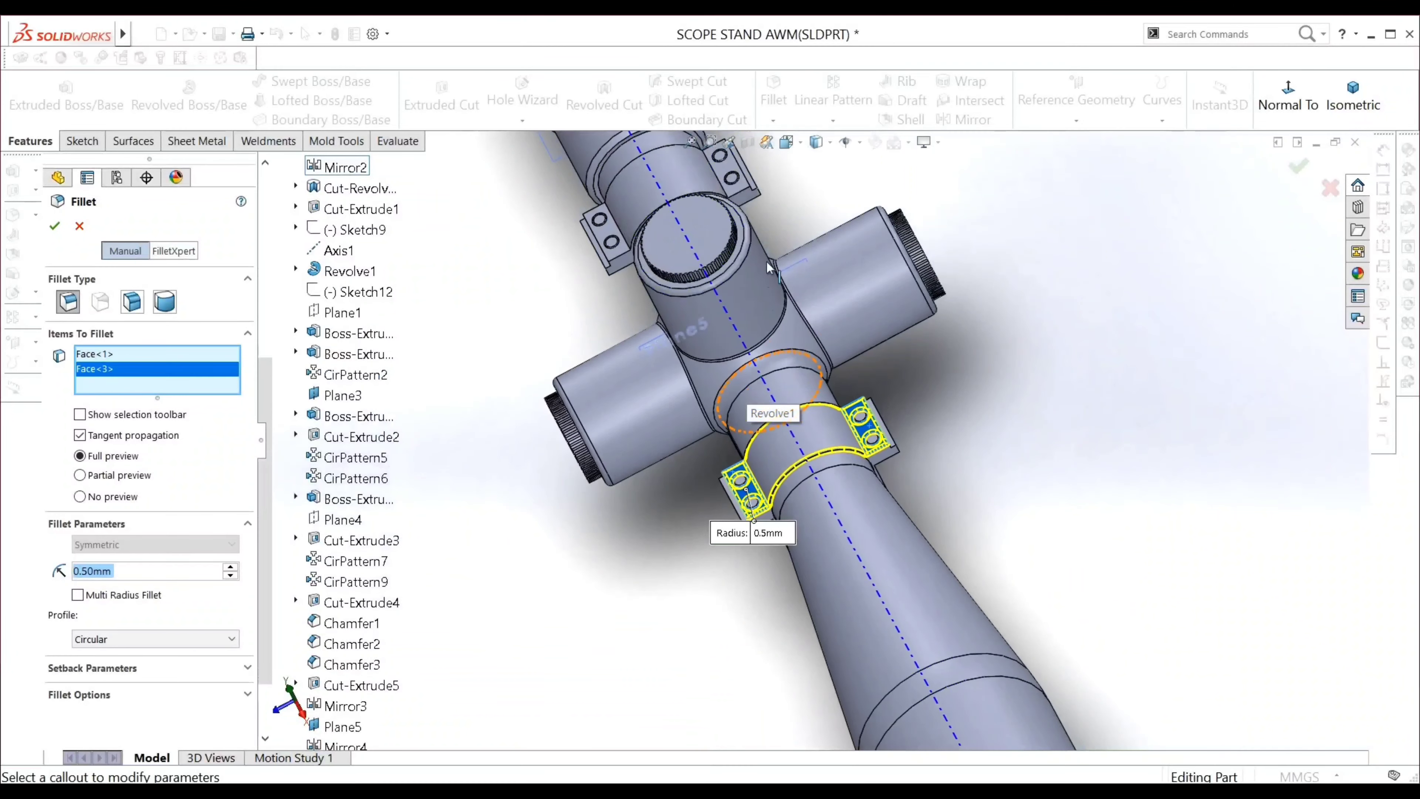
{"action": "scroll", "coordinate": [767, 261], "scroll_direction": "down", "scroll_amount": 5}
{"action": "scroll", "coordinate": [714, 268], "scroll_direction": "up", "scroll_amount": 2}
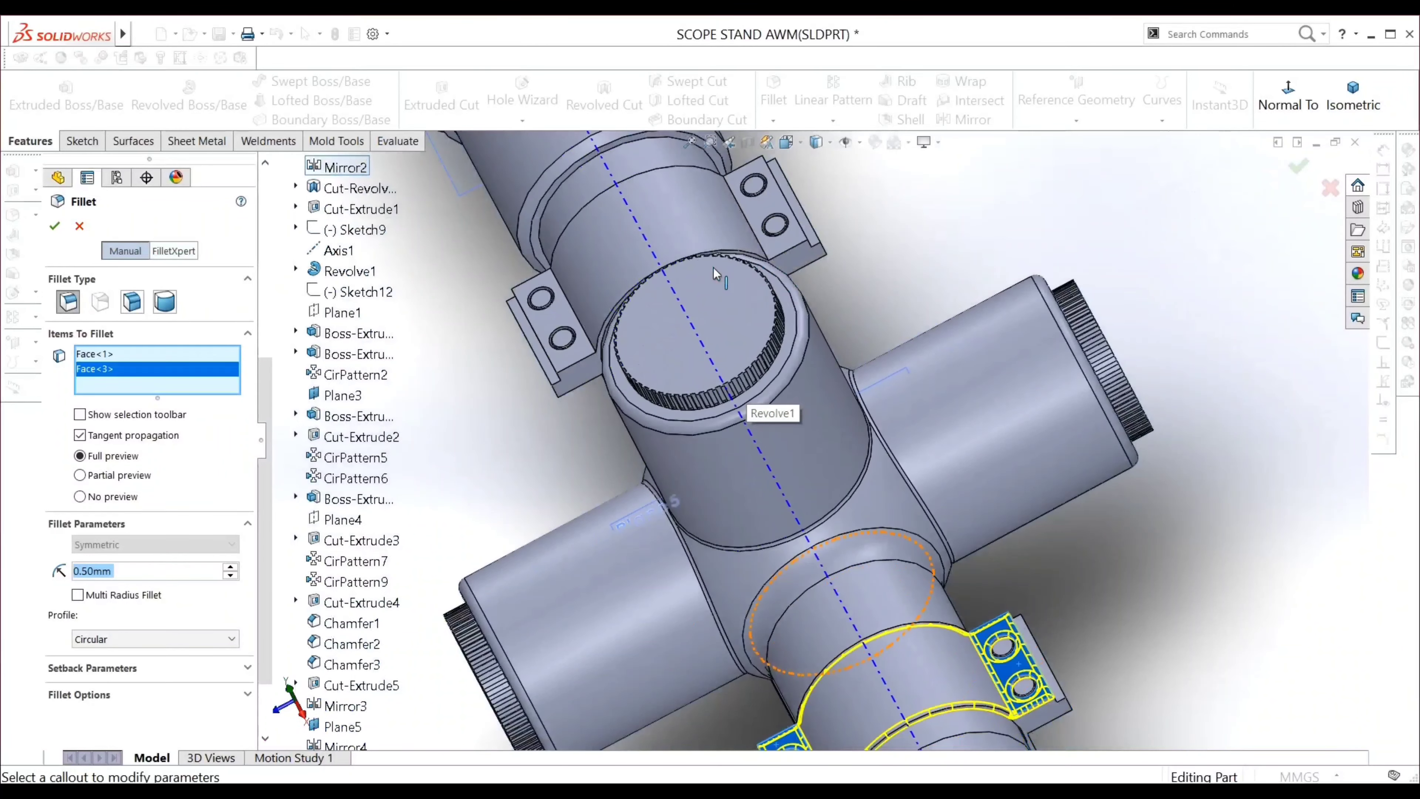
{"action": "left_click", "coordinate": [780, 246]}
{"action": "left_click", "coordinate": [565, 363]}
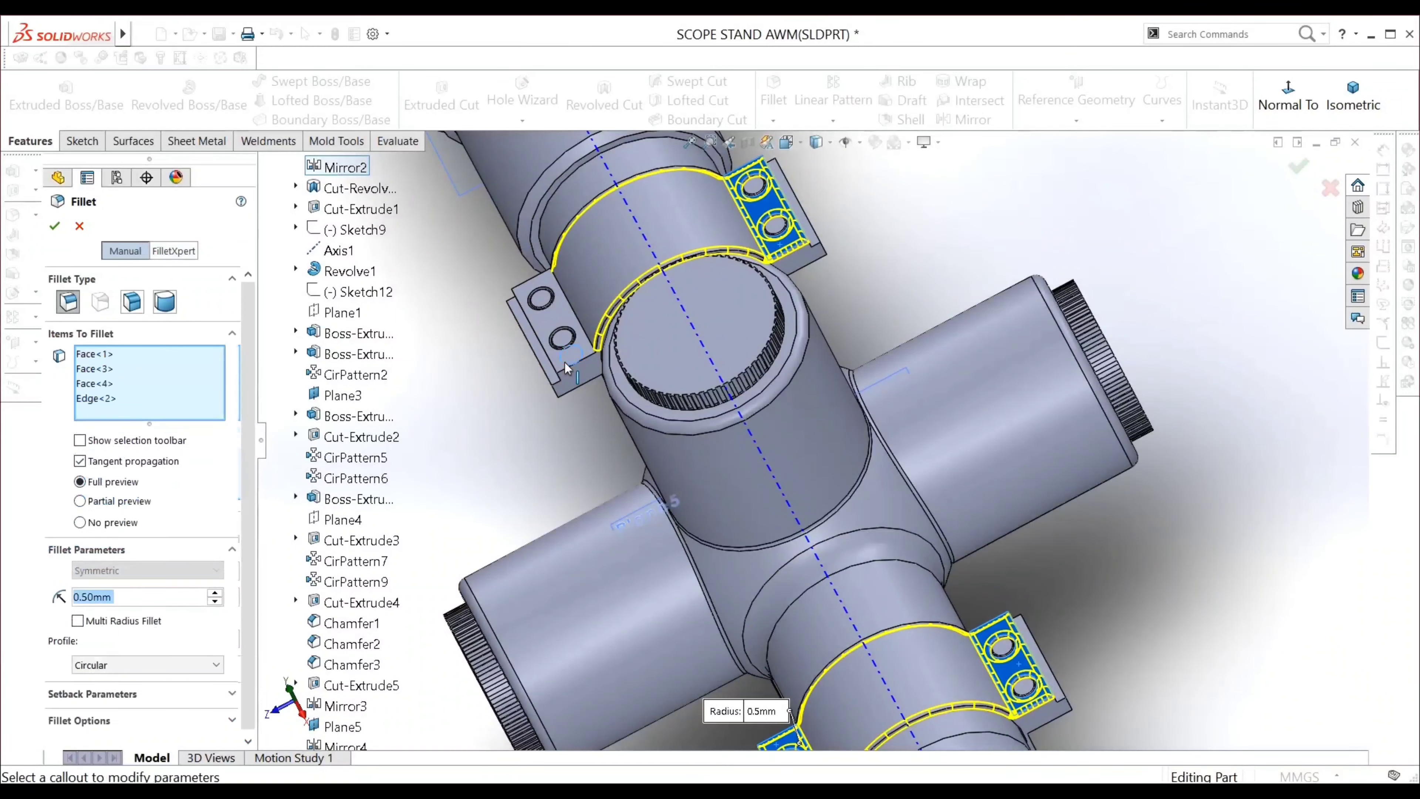
{"action": "left_click", "coordinate": [560, 361]}
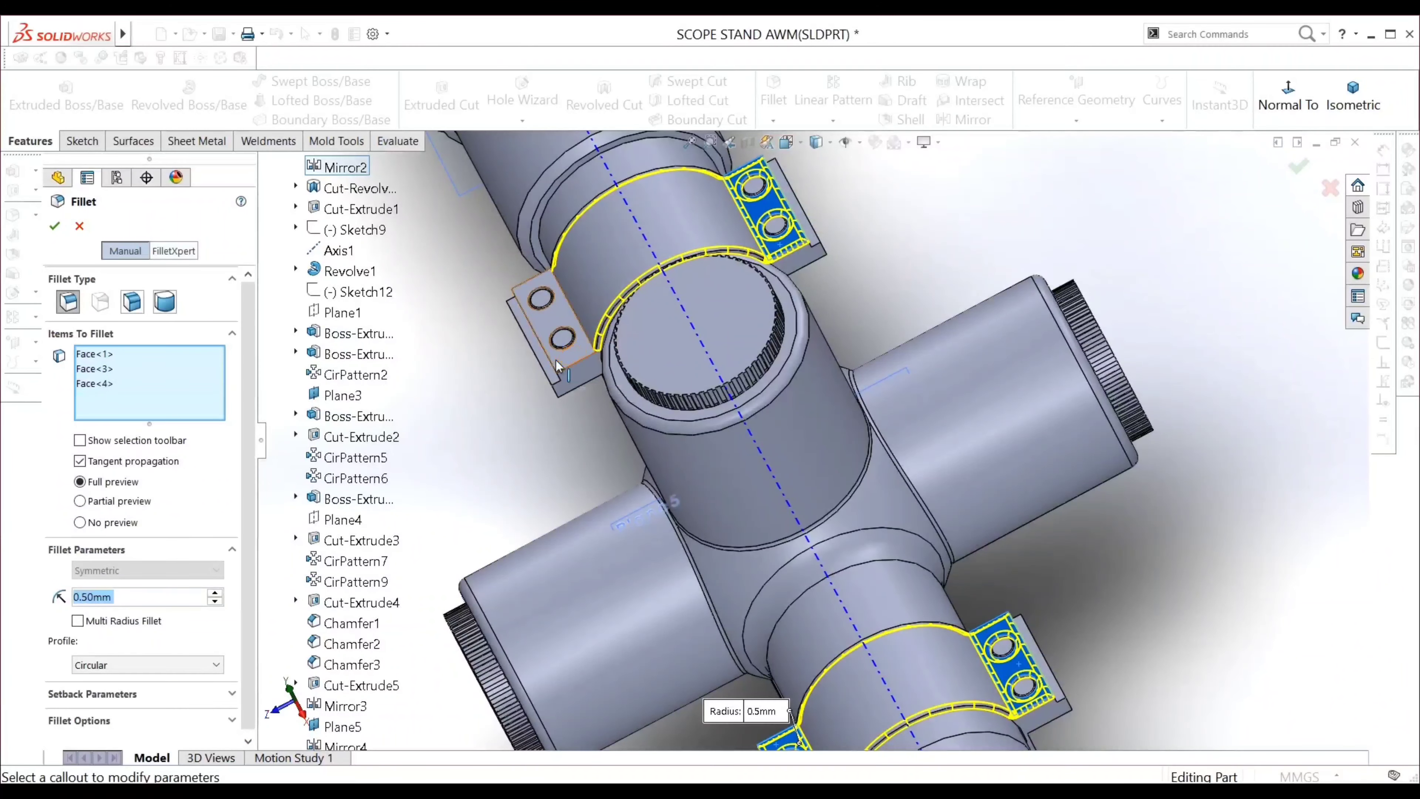
{"action": "left_click", "coordinate": [556, 360]}
{"action": "scroll", "coordinate": [556, 359], "scroll_direction": "down", "scroll_amount": 2}
{"action": "scroll", "coordinate": [565, 336], "scroll_direction": "down", "scroll_amount": 4}
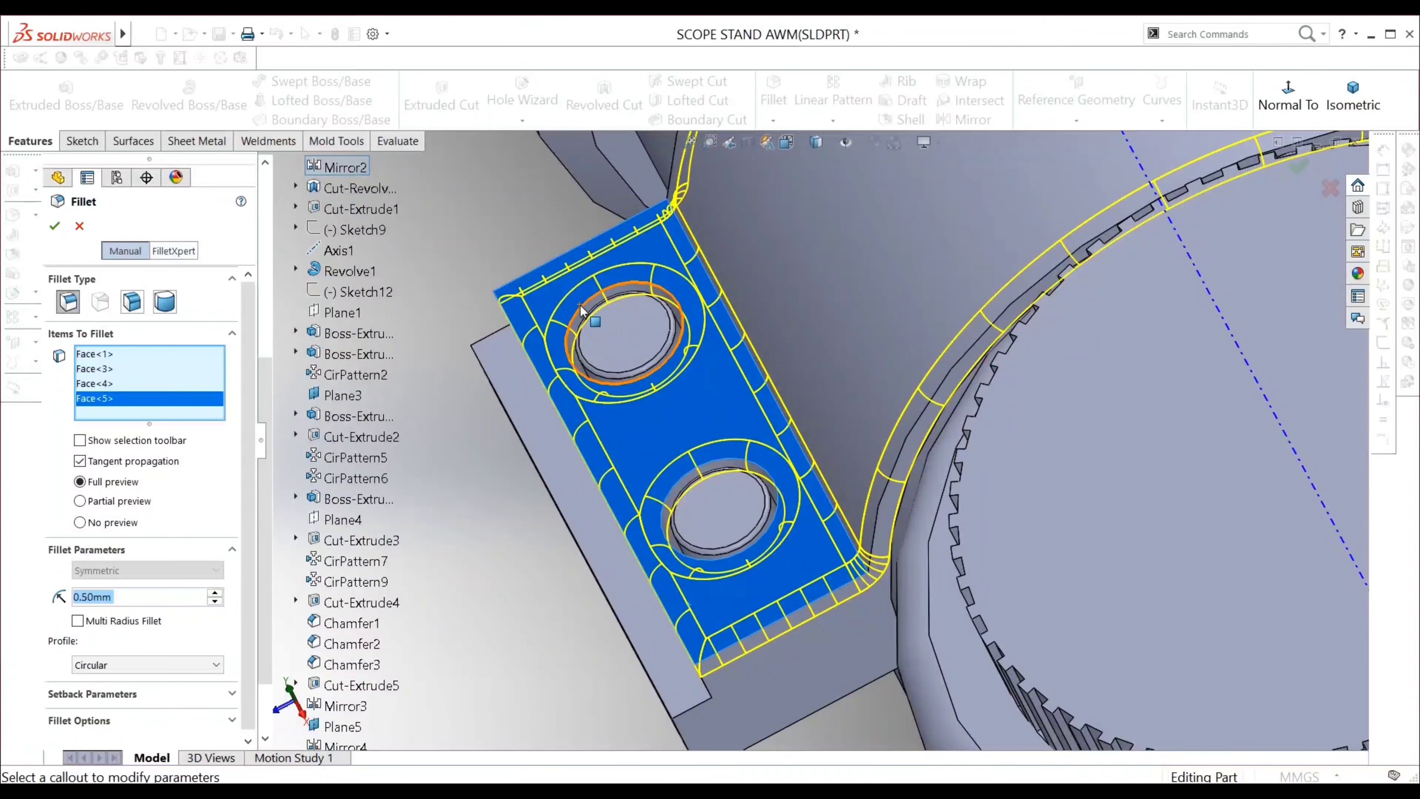
{"action": "left_click", "coordinate": [581, 311]}
{"action": "left_click", "coordinate": [581, 311]}
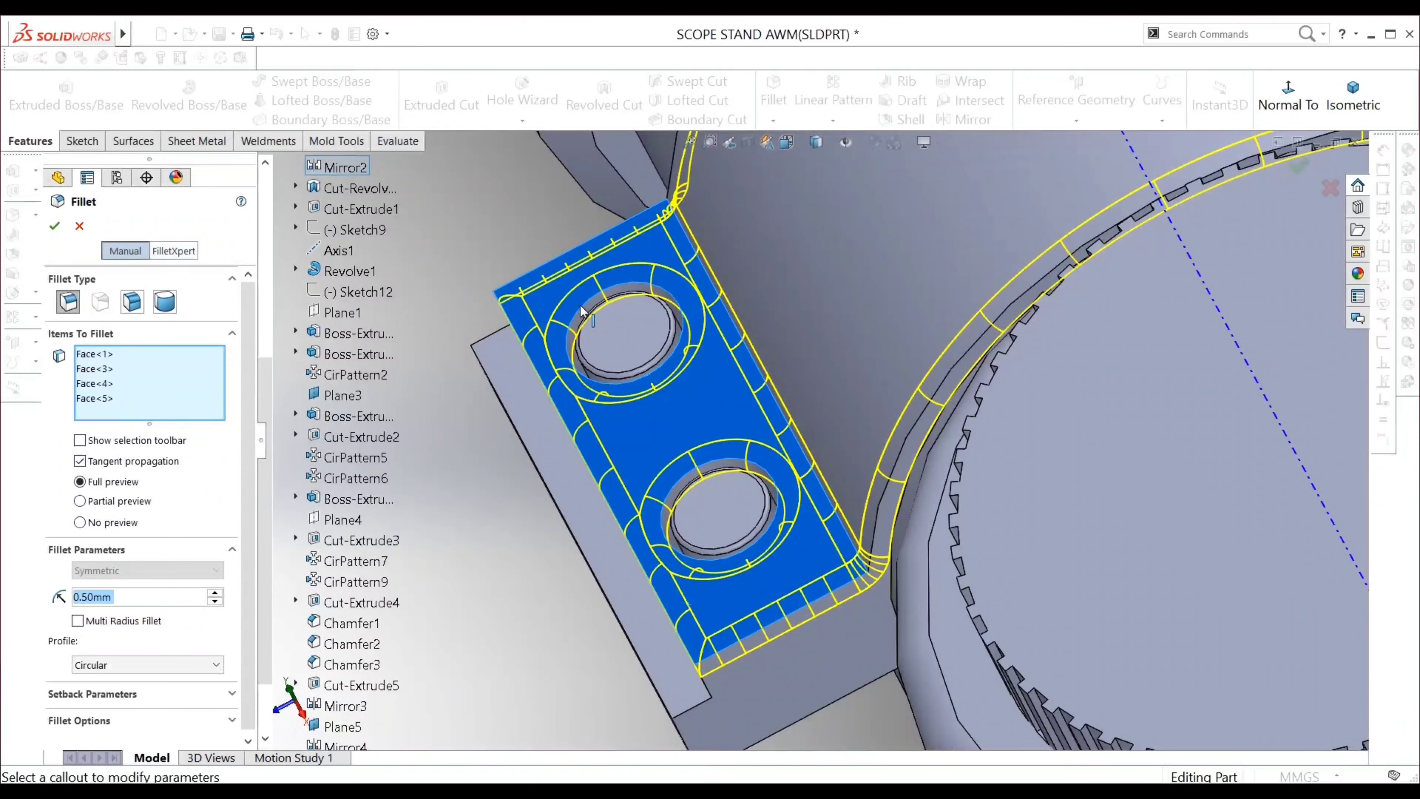
Turn off tangent propagation and swap the last block face for its top and end edges
{"action": "left_click", "coordinate": [115, 464]}
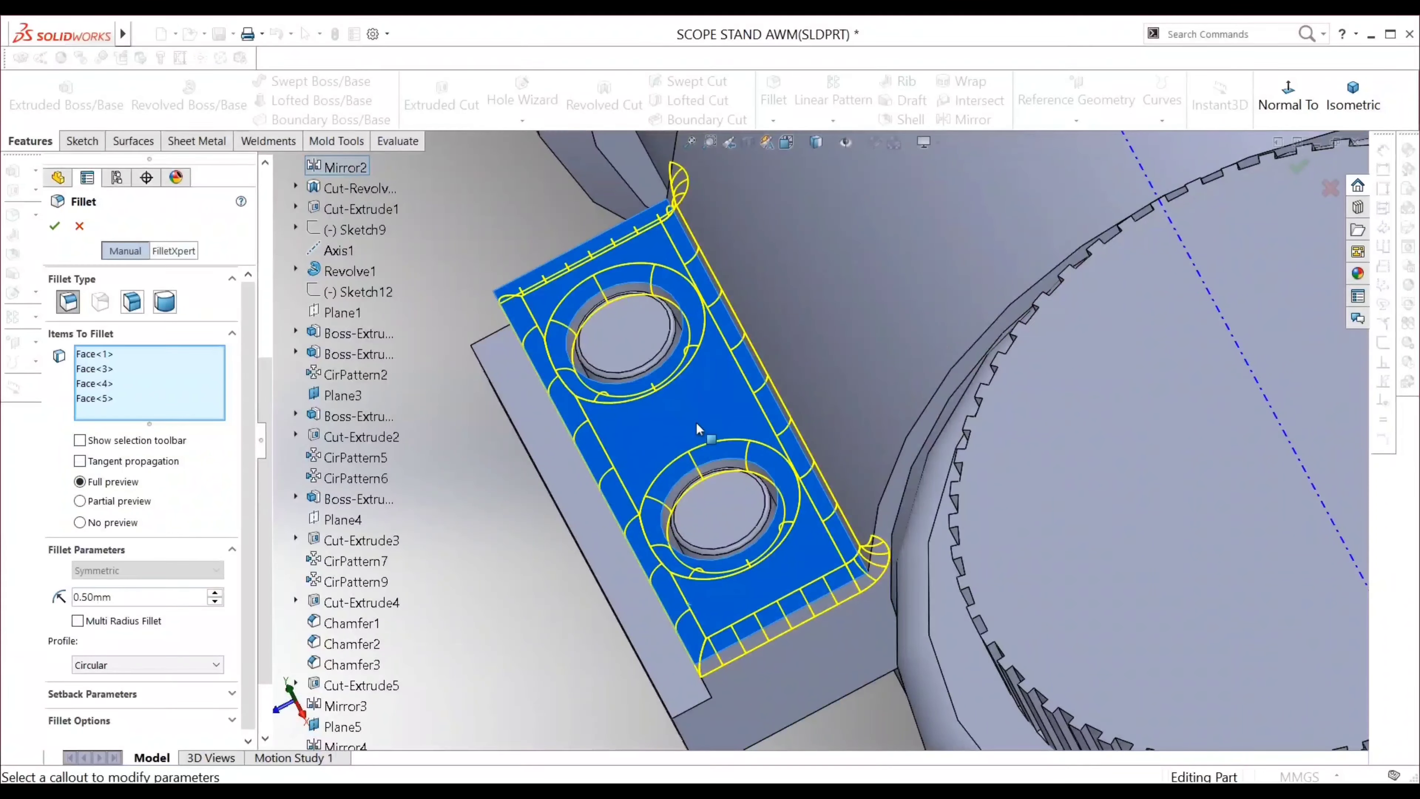
{"action": "left_click", "coordinate": [668, 381]}
{"action": "left_click", "coordinate": [668, 382]}
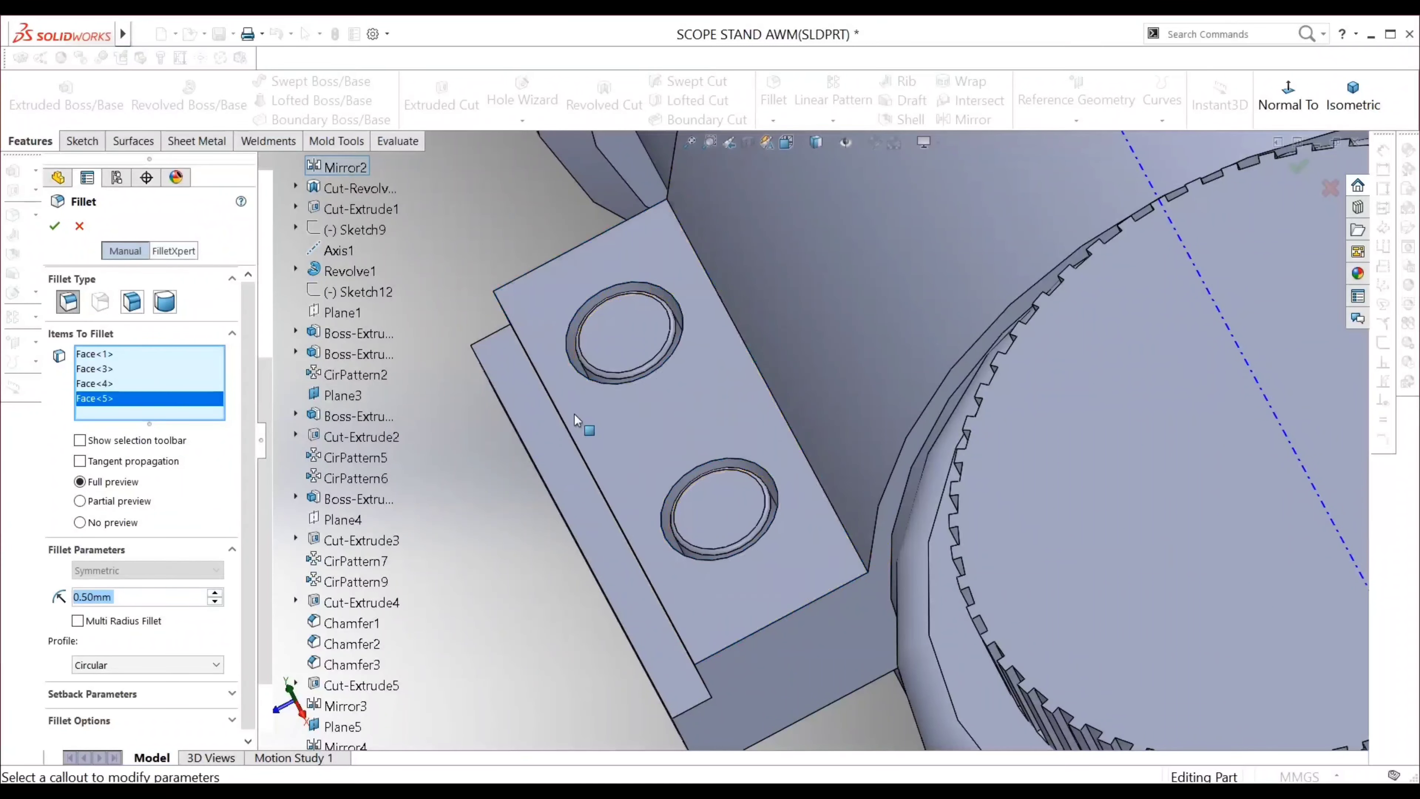
{"action": "left_click", "coordinate": [567, 431]}
{"action": "left_click", "coordinate": [552, 260]}
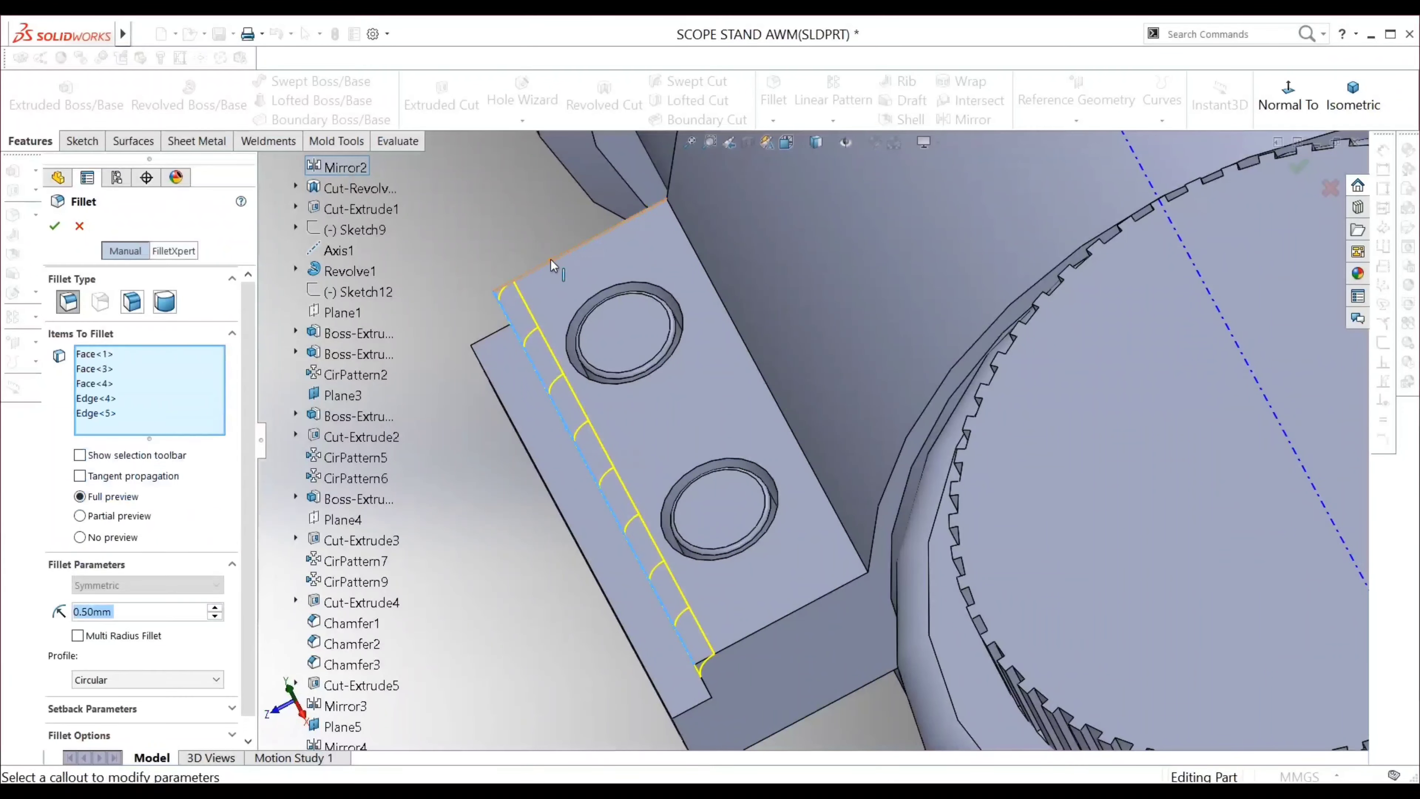
{"action": "left_click", "coordinate": [806, 604]}
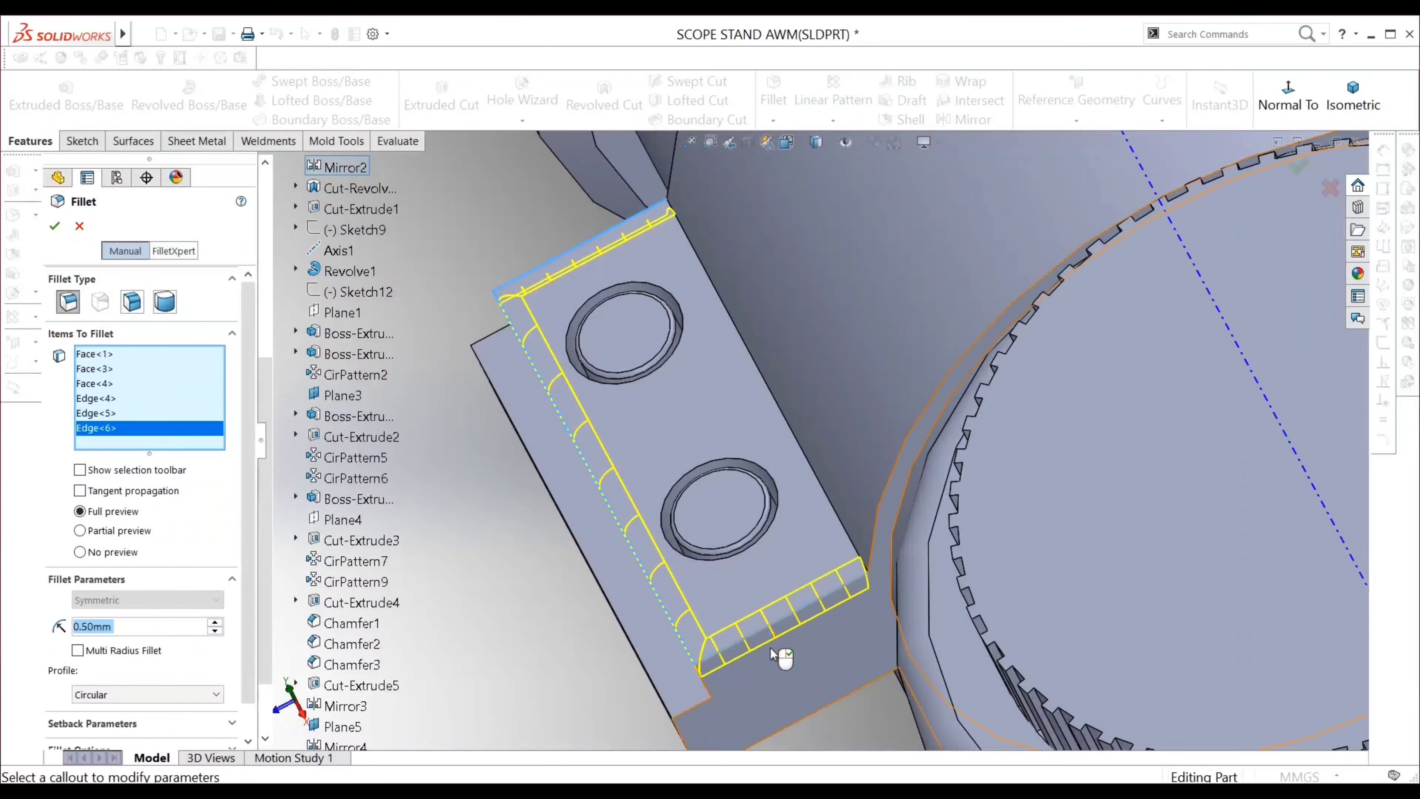
Add the block's lower ledge edge and its long and short base edges to the fillet
{"action": "middle_click_drag", "start_coordinate": [770, 649], "coordinate": [623, 665]}
{"action": "left_click", "coordinate": [624, 665]}
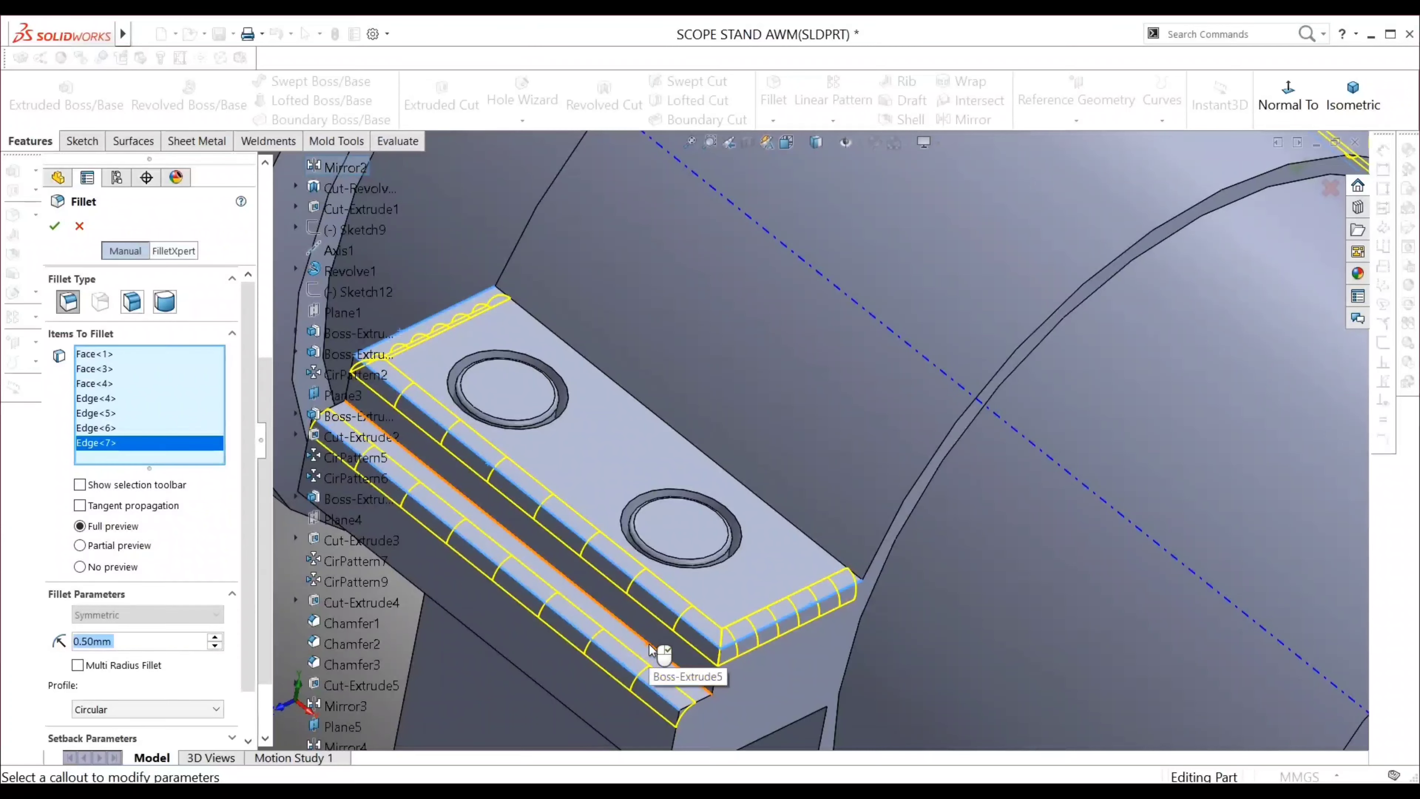
{"action": "scroll", "coordinate": [714, 702], "scroll_direction": "down", "scroll_amount": 3}
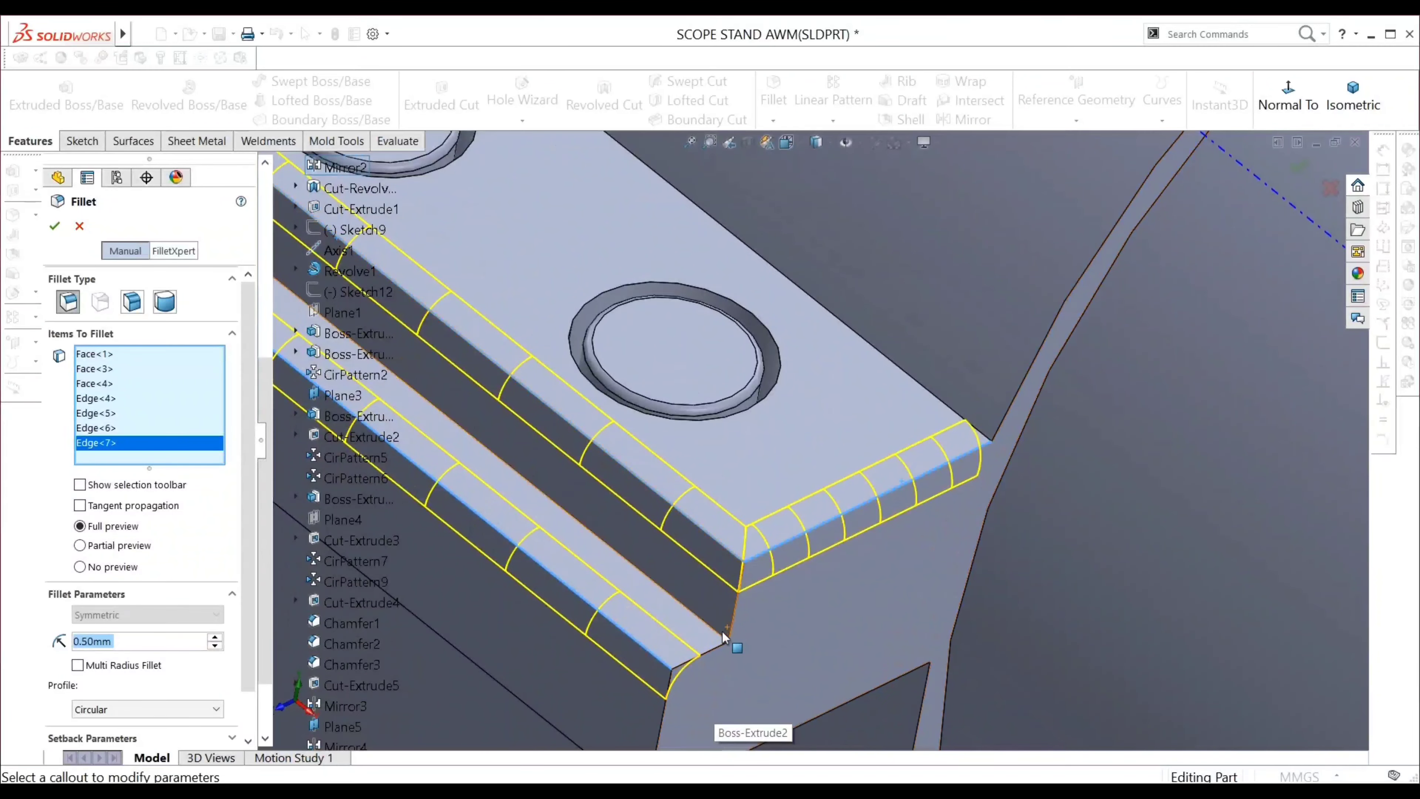
{"action": "left_click", "coordinate": [718, 633]}
{"action": "scroll", "coordinate": [716, 634], "scroll_direction": "up", "scroll_amount": 2}
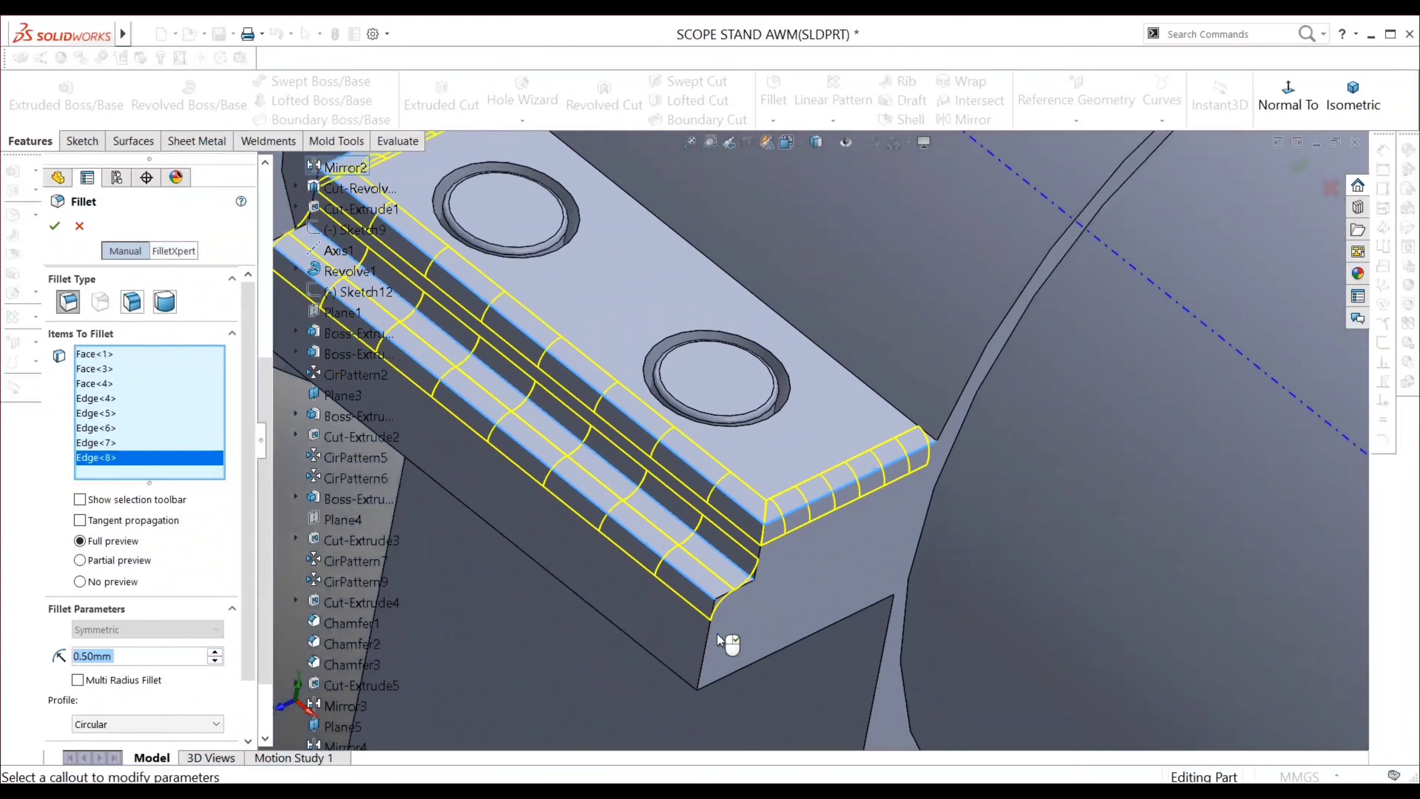
{"action": "mouse_move", "coordinate": [717, 634]}
{"action": "middle_mouse_down"}
{"action": "mouse_move", "coordinate": [723, 602]}
{"action": "mouse_move", "coordinate": [691, 515]}
{"action": "mouse_move", "coordinate": [623, 553]}
{"action": "middle_mouse_up"}
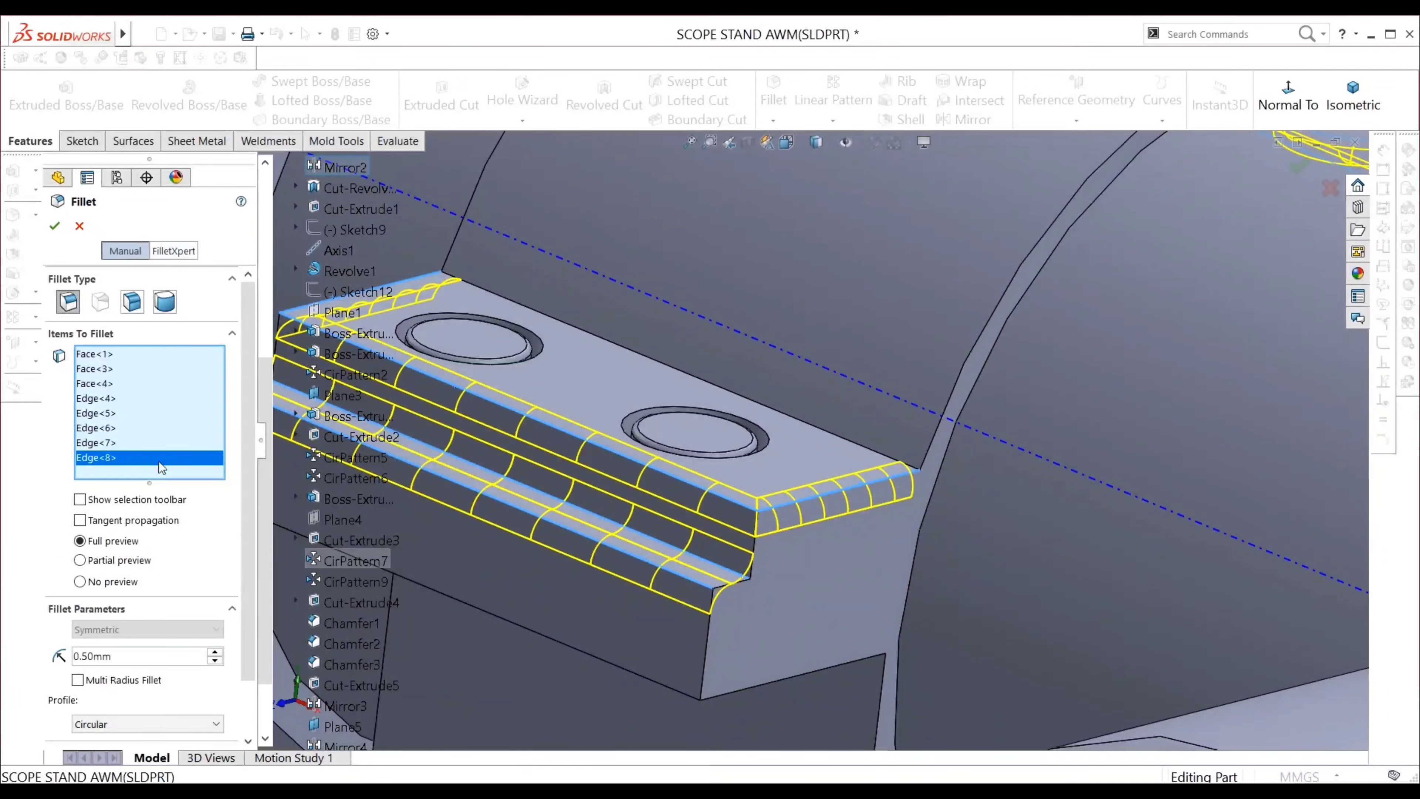
{"action": "key", "text": "Delete"}
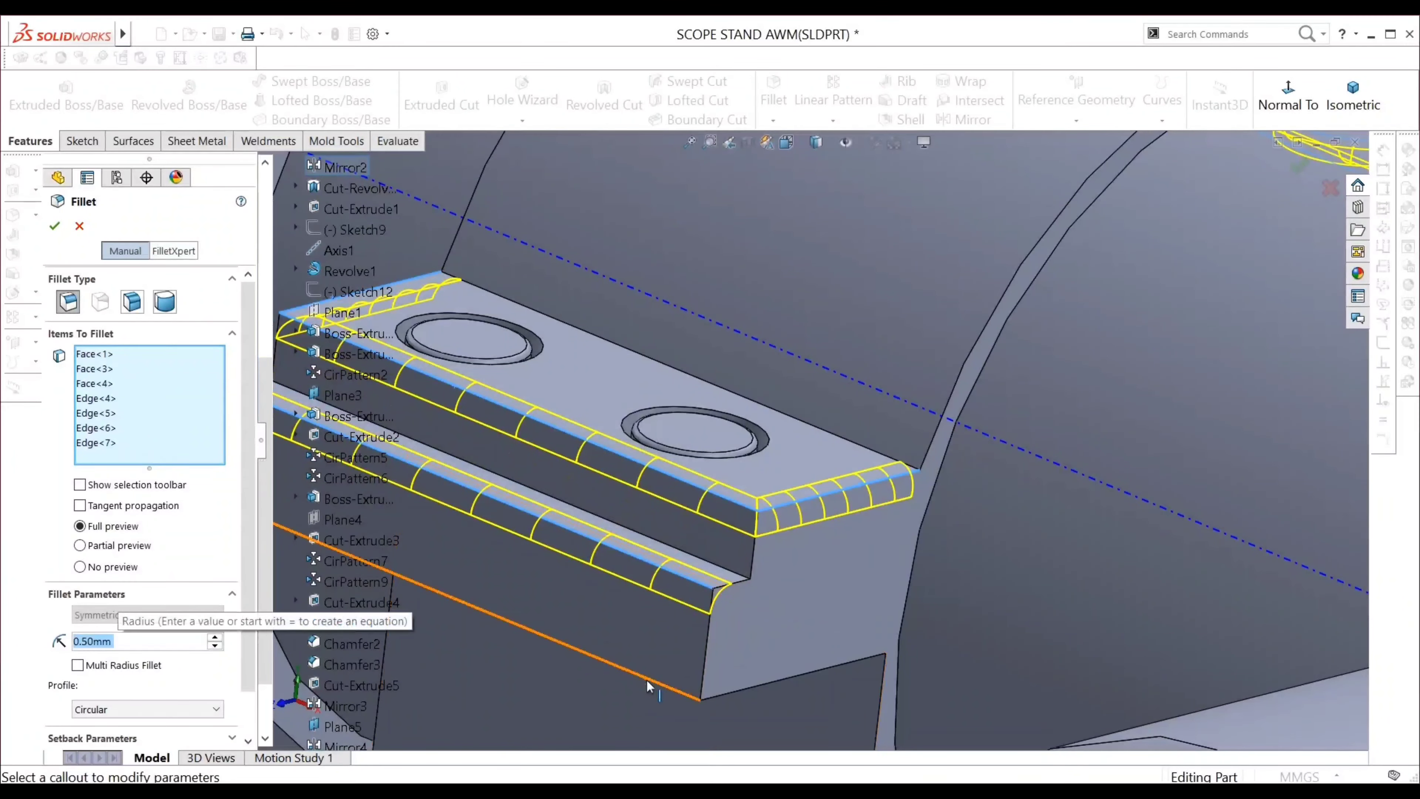
{"action": "left_click", "coordinate": [647, 679]}
{"action": "left_click", "coordinate": [749, 686]}
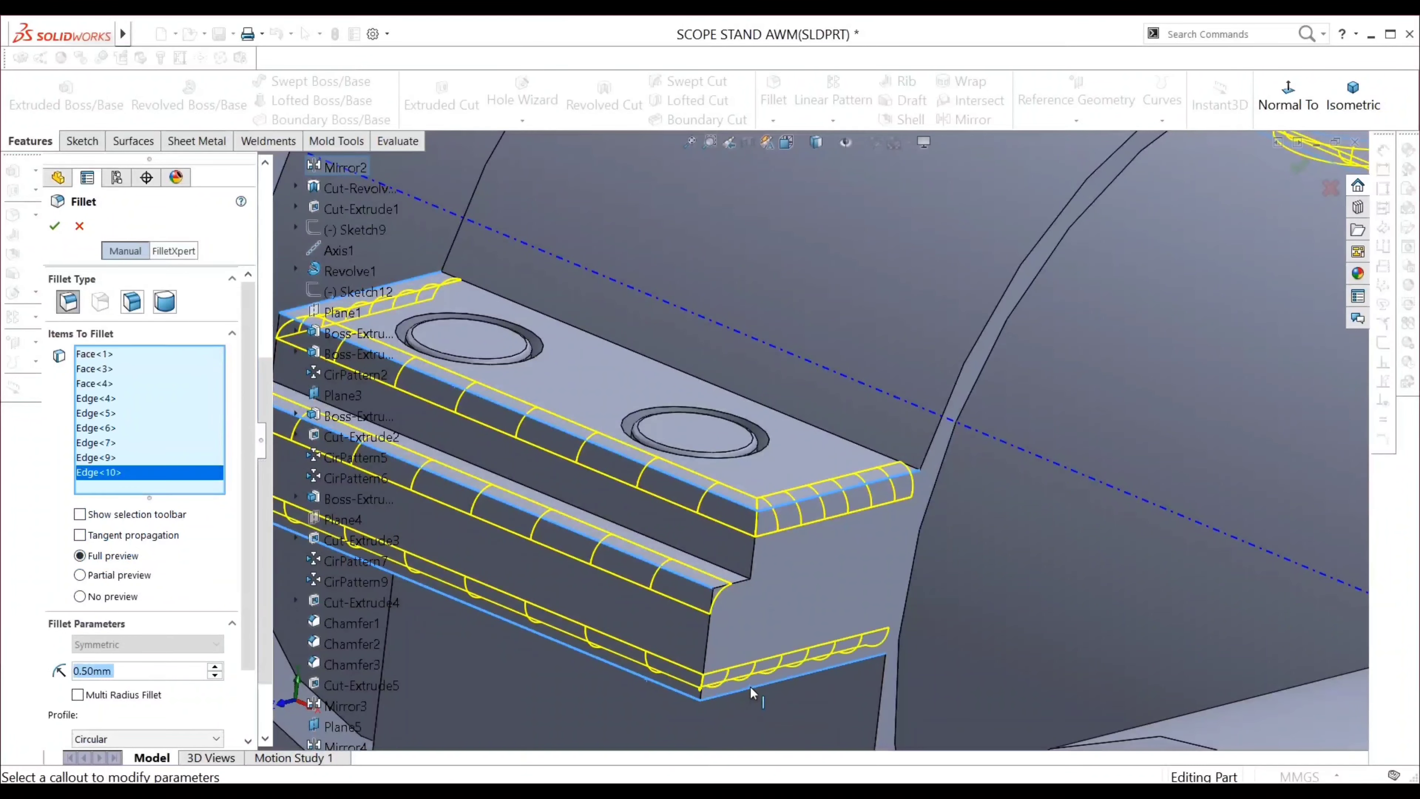
Add the lower-left ledge edge to the 0.5 mm fillet selection
{"action": "scroll", "coordinate": [586, 592], "scroll_direction": "up", "scroll_amount": 3}
{"action": "mouse_move", "coordinate": [586, 593]}
{"action": "middle_mouse_down"}
{"action": "mouse_move", "coordinate": [667, 498]}
{"action": "mouse_move", "coordinate": [451, 473]}
{"action": "middle_mouse_up"}
{"action": "left_click", "coordinate": [438, 473]}
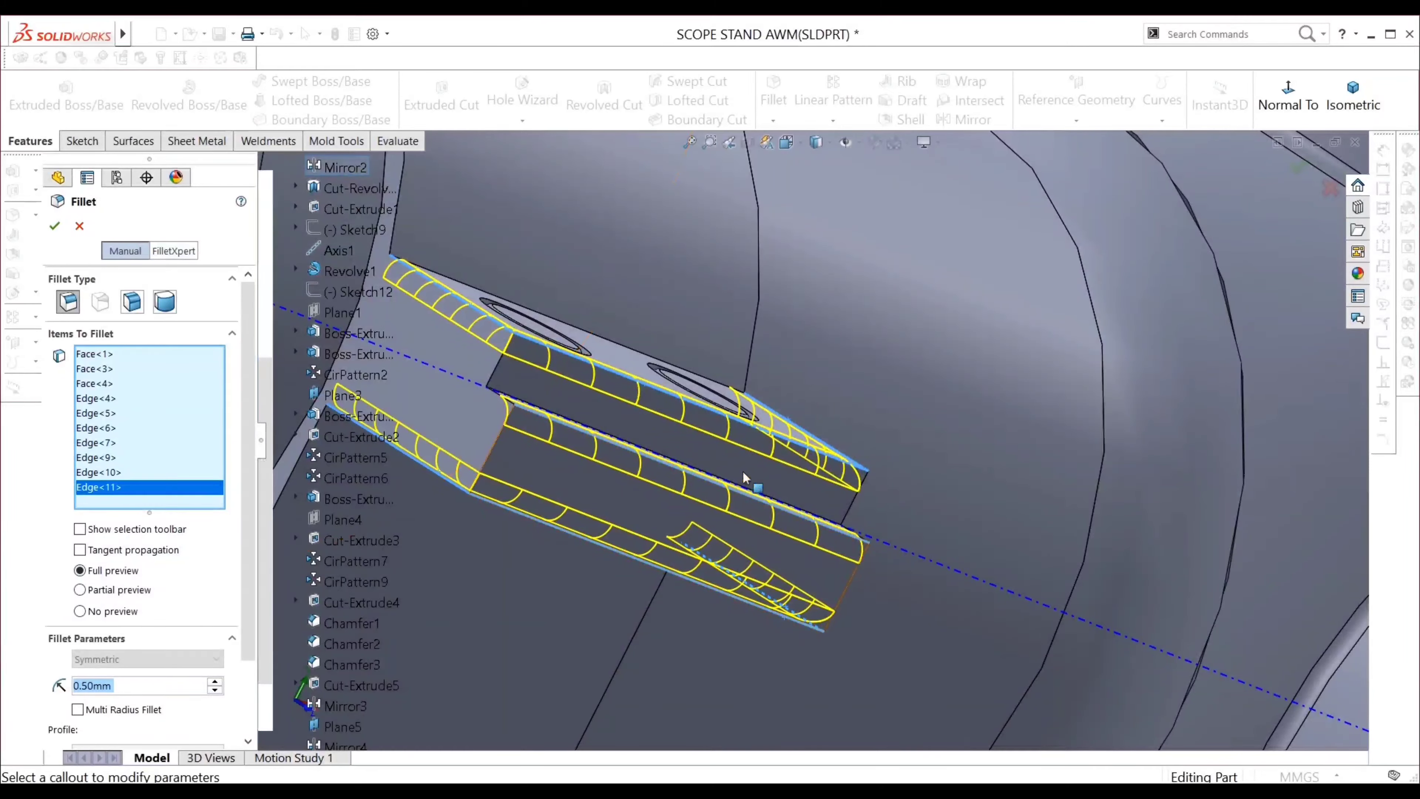
{"action": "scroll", "coordinate": [742, 470], "scroll_direction": "up", "scroll_amount": 3}
{"action": "scroll", "coordinate": [743, 471], "scroll_direction": "up", "scroll_amount": 3}
{"action": "scroll", "coordinate": [743, 471], "scroll_direction": "down", "scroll_amount": 3}
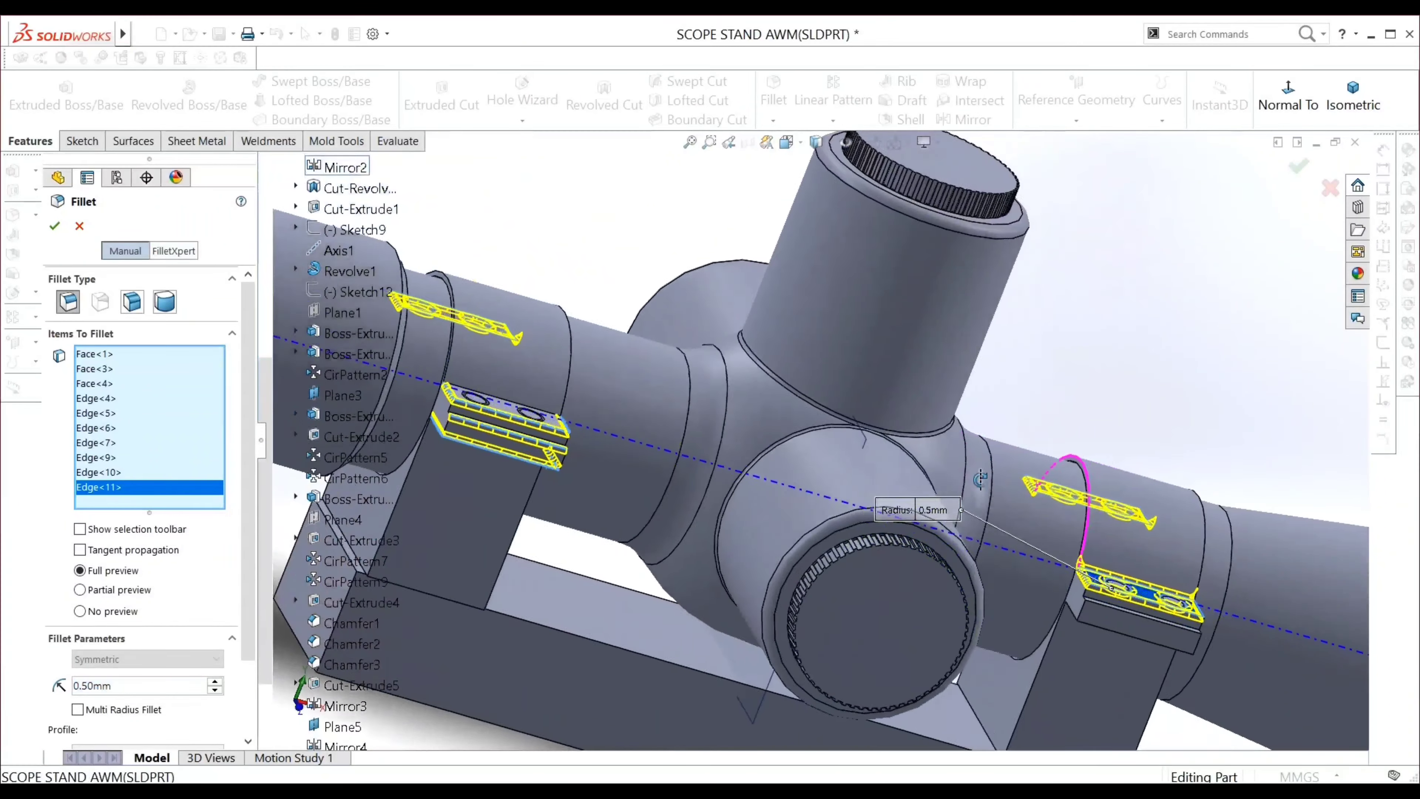
{"action": "scroll", "coordinate": [980, 478], "scroll_direction": "up", "scroll_amount": 3}
{"action": "scroll", "coordinate": [951, 532], "scroll_direction": "down", "scroll_amount": 1}
{"action": "scroll", "coordinate": [907, 652], "scroll_direction": "down", "scroll_amount": 5}
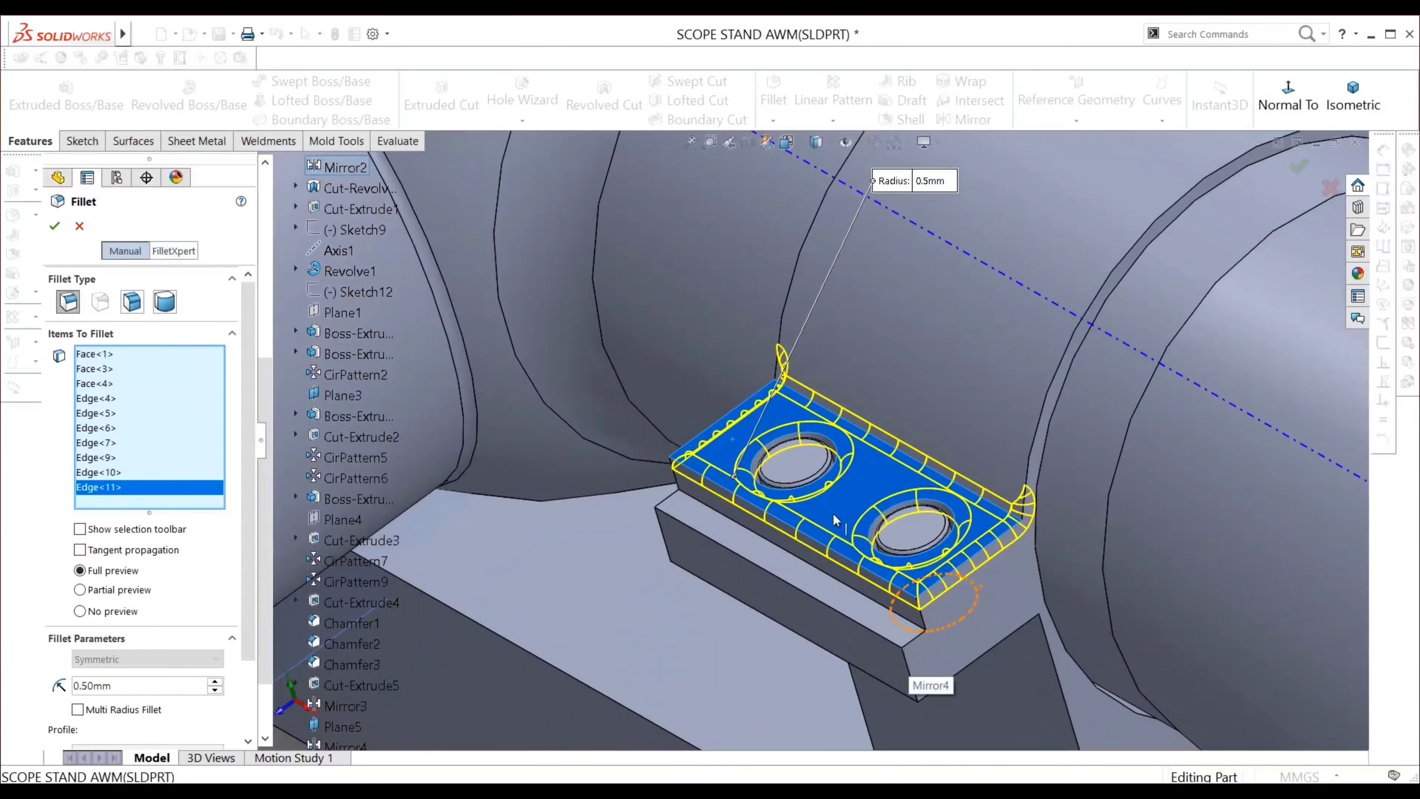
Replace the first block face with the second block's front, end, top and bottom edges
{"action": "left_click", "coordinate": [874, 482]}
{"action": "left_click", "coordinate": [828, 544]}
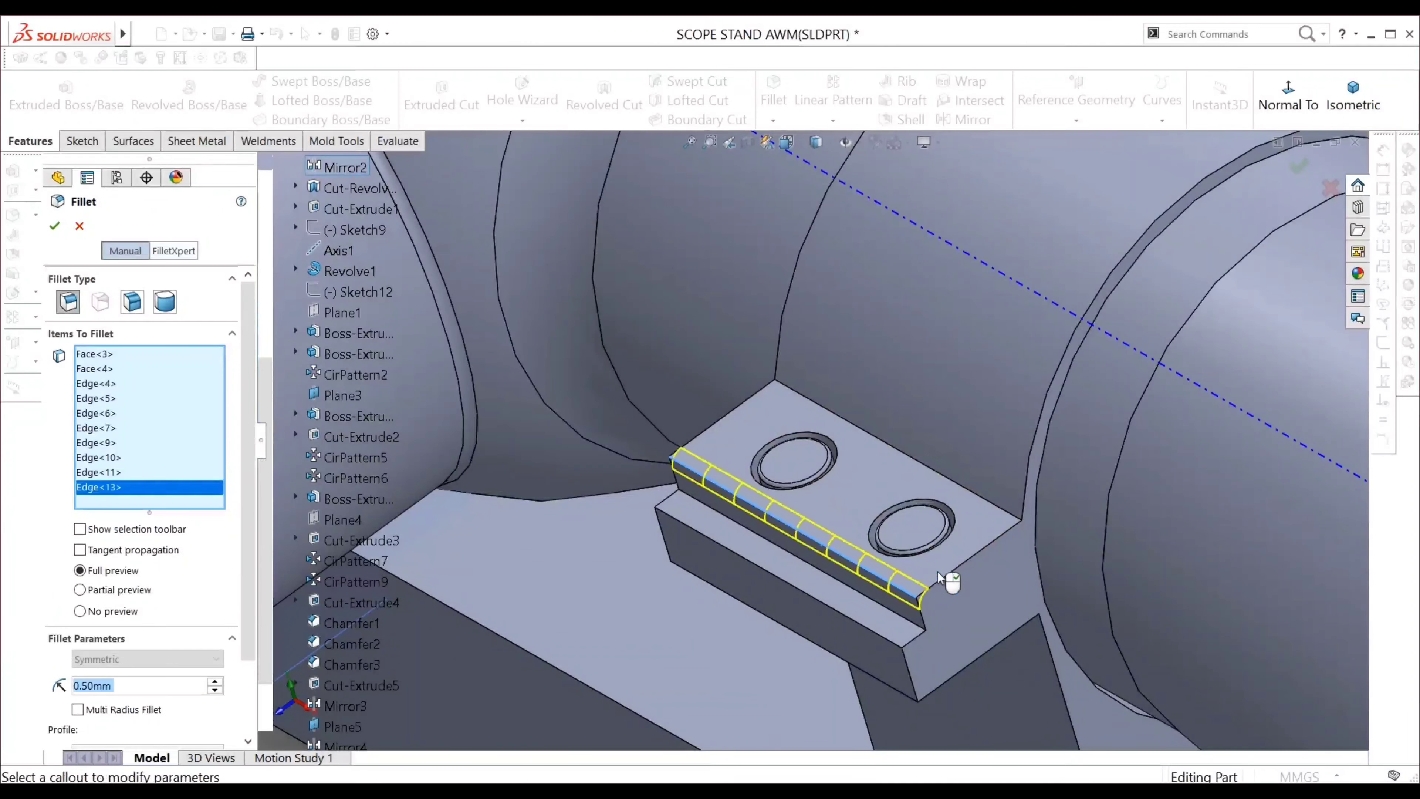
{"action": "left_click", "coordinate": [960, 572]}
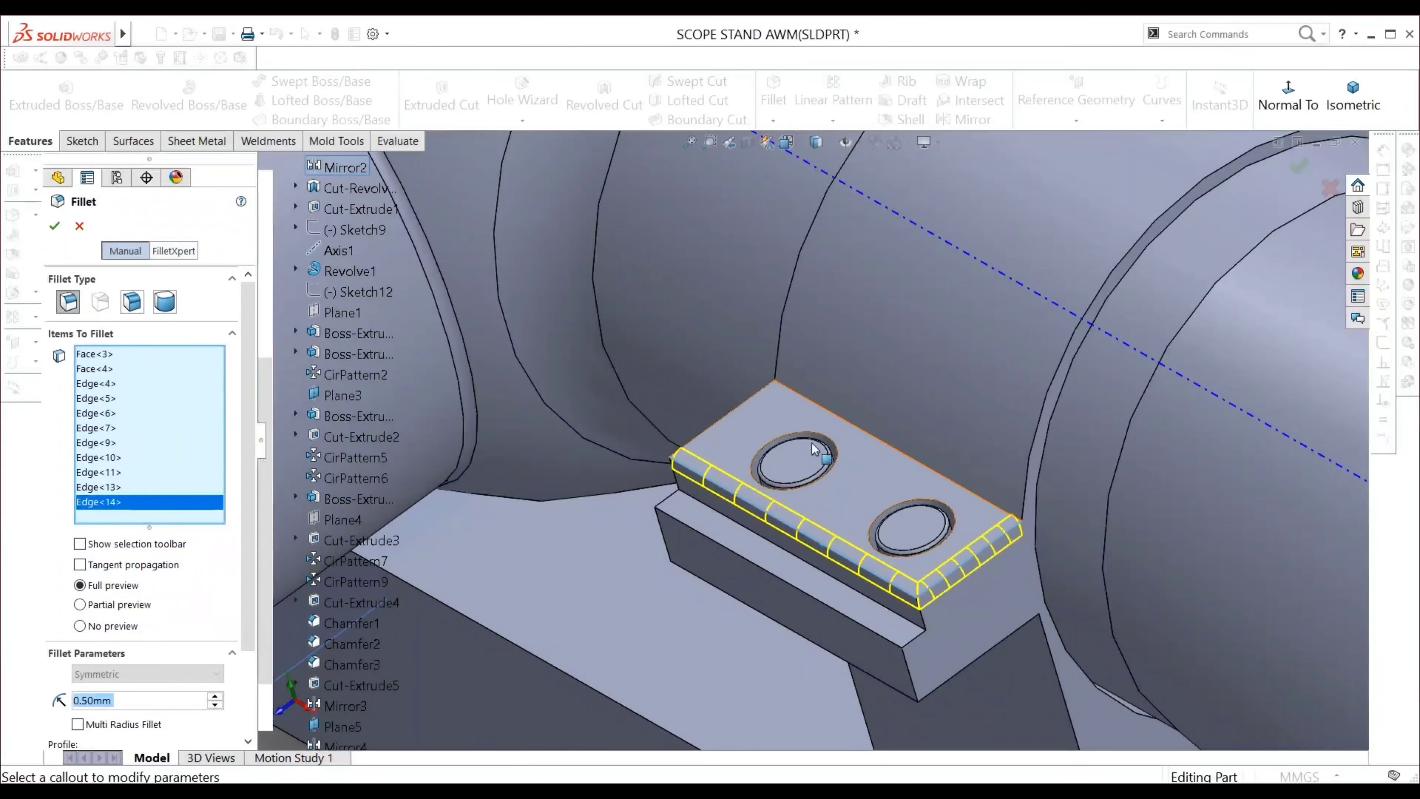
{"action": "left_click", "coordinate": [741, 411]}
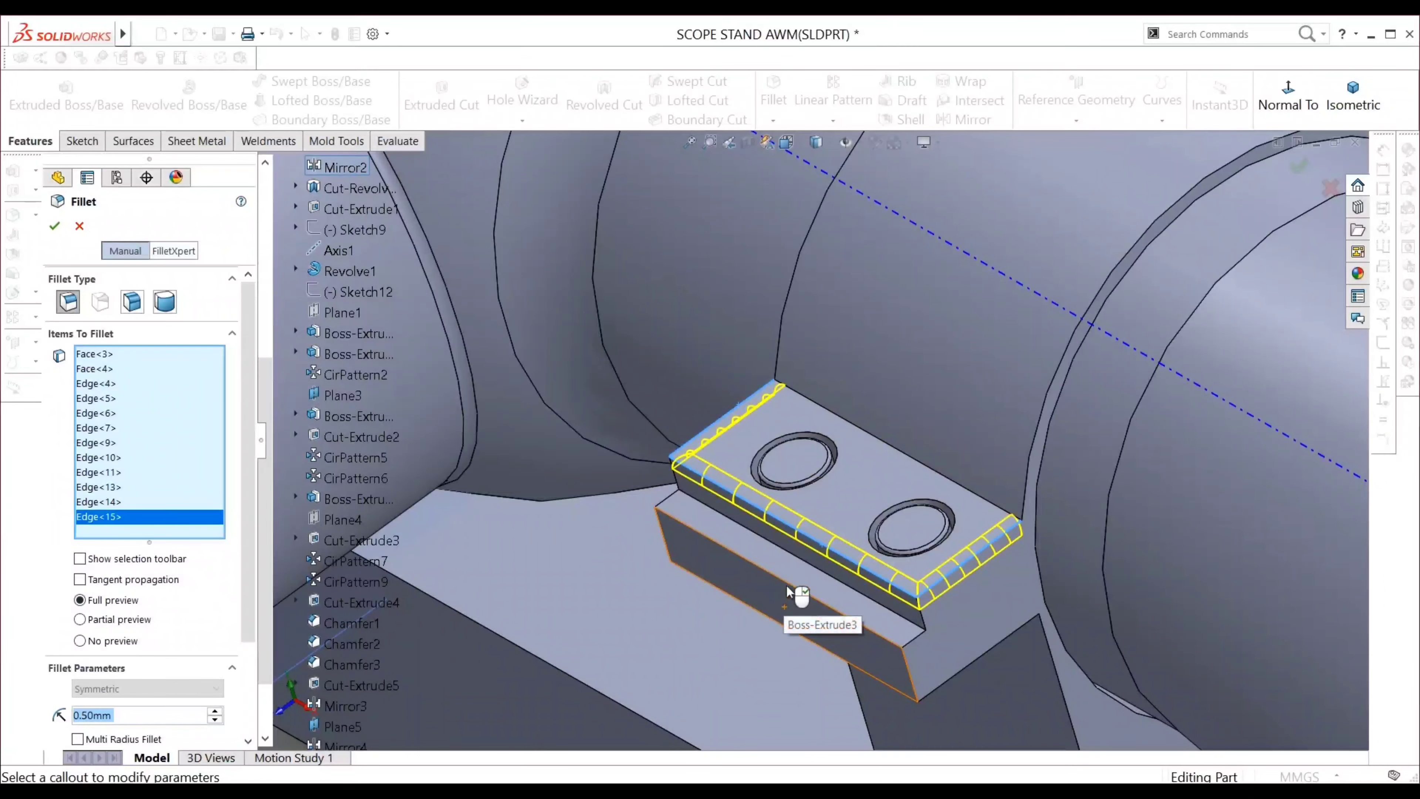
{"action": "left_click", "coordinate": [786, 582]}
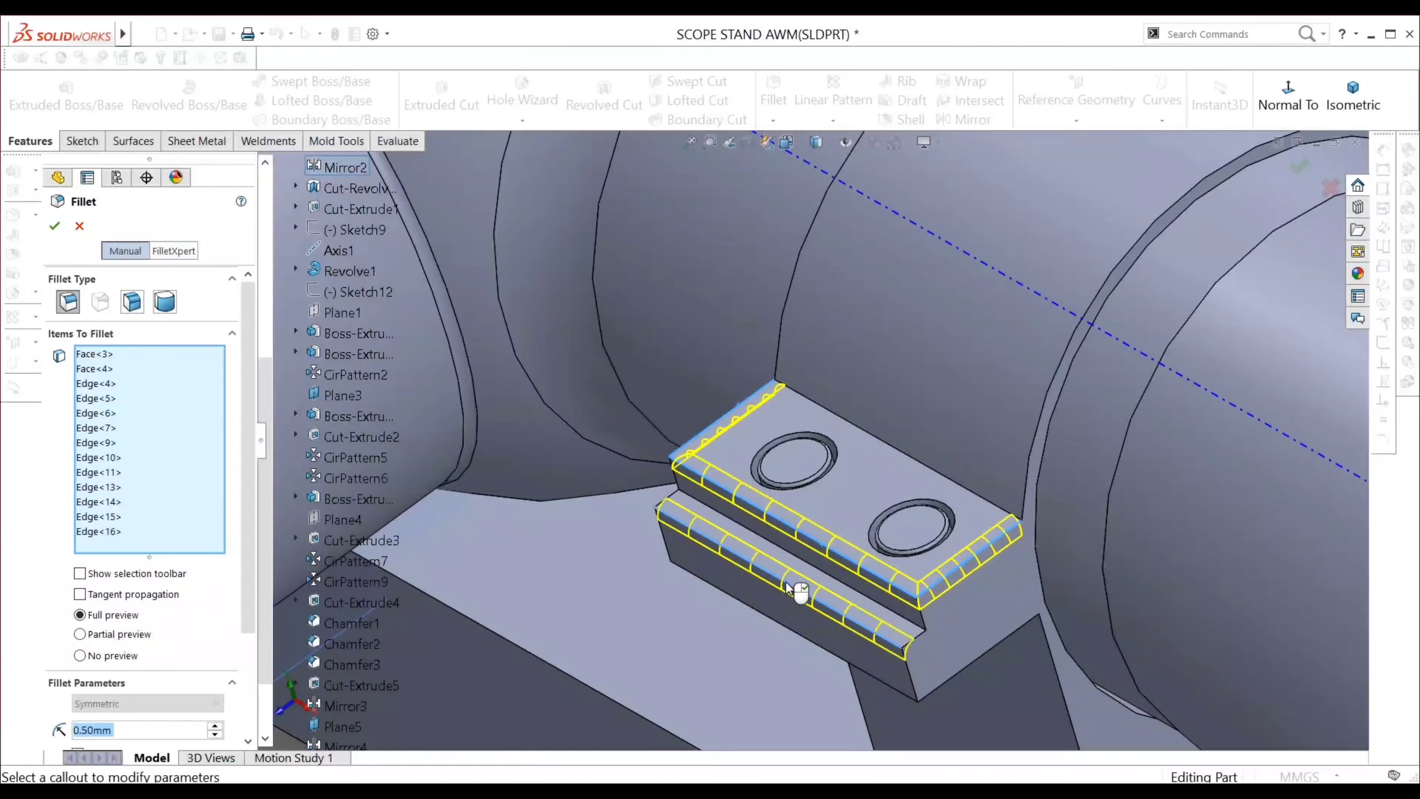
{"action": "left_click", "coordinate": [888, 684]}
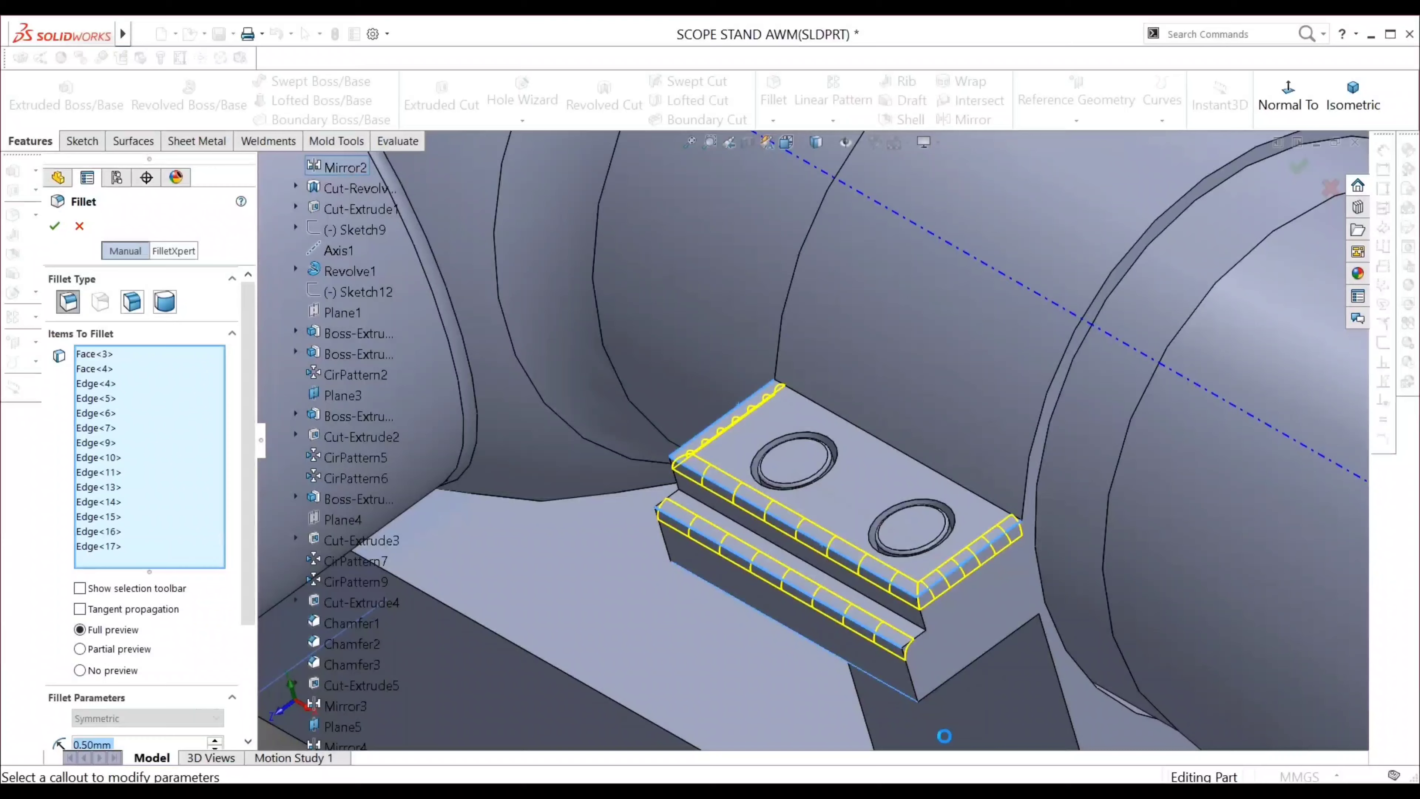
{"action": "left_click", "coordinate": [963, 673]}
{"action": "mouse_move", "coordinate": [713, 550]}
{"action": "middle_mouse_down"}
{"action": "mouse_move", "coordinate": [853, 569]}
{"action": "mouse_move", "coordinate": [822, 577]}
{"action": "middle_mouse_up"}
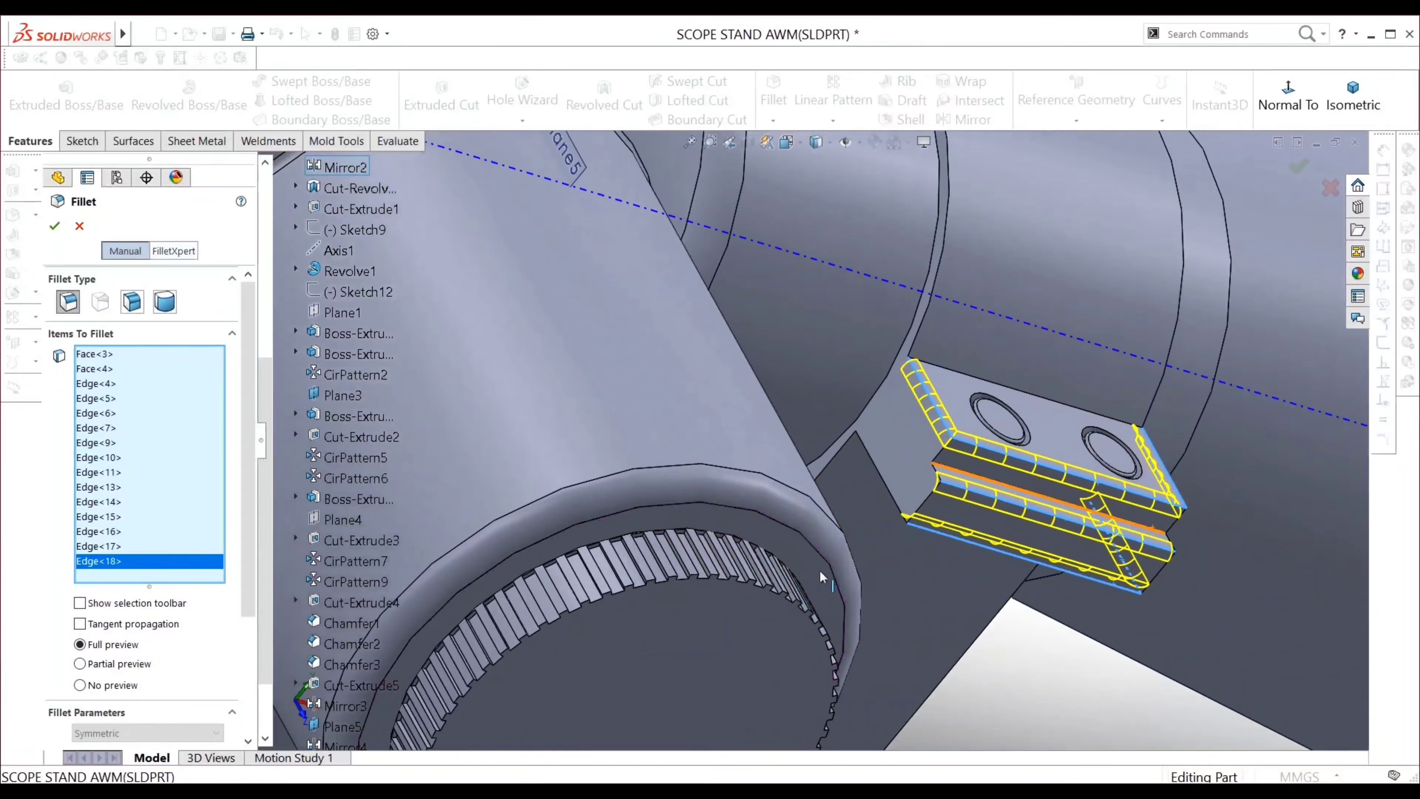
{"action": "left_click", "coordinate": [889, 490]}
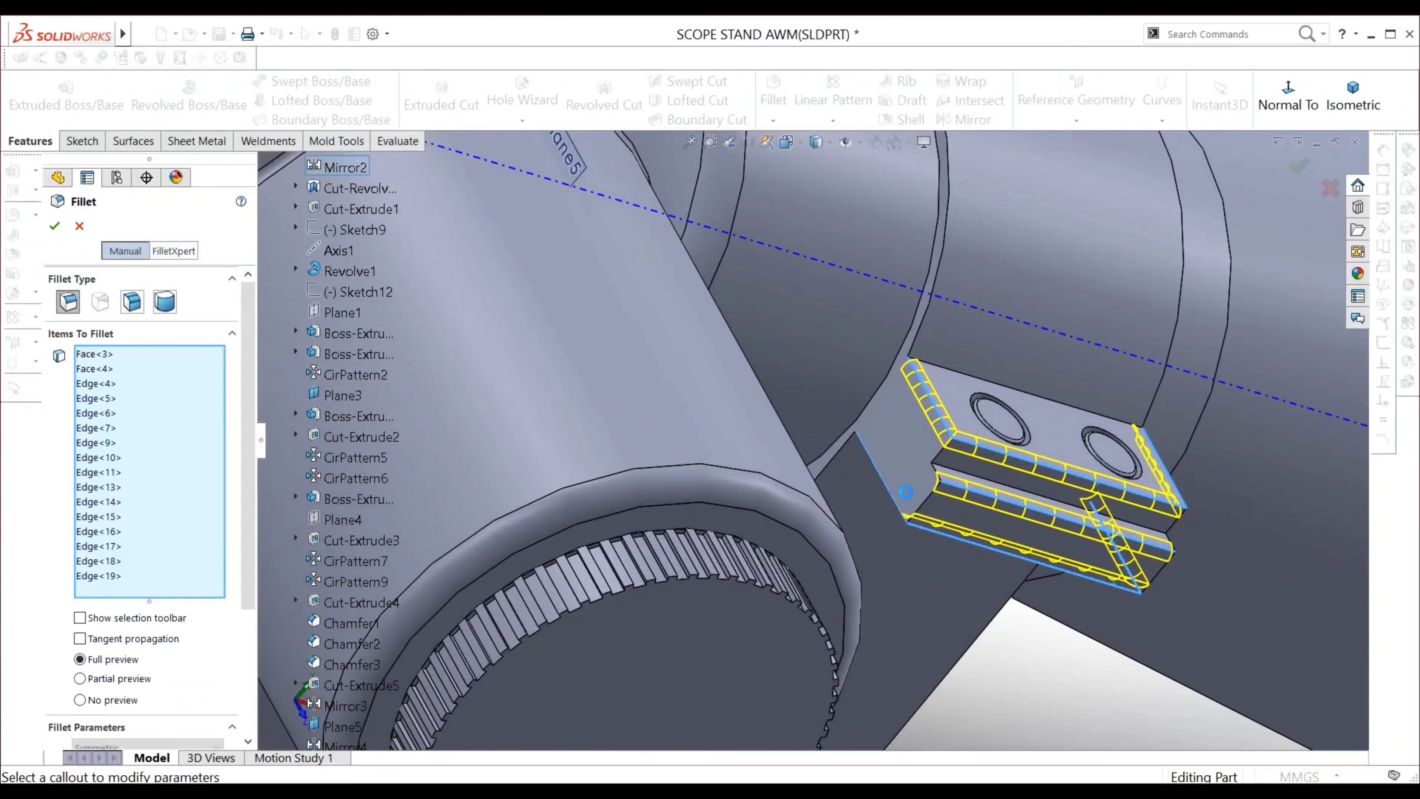
Swap the bracket face for its top, side, lower and bottom edges in the fillet
{"action": "mouse_move", "coordinate": [889, 490]}
{"action": "middle_mouse_down"}
{"action": "mouse_move", "coordinate": [634, 242]}
{"action": "mouse_move", "coordinate": [658, 411]}
{"action": "middle_mouse_up"}
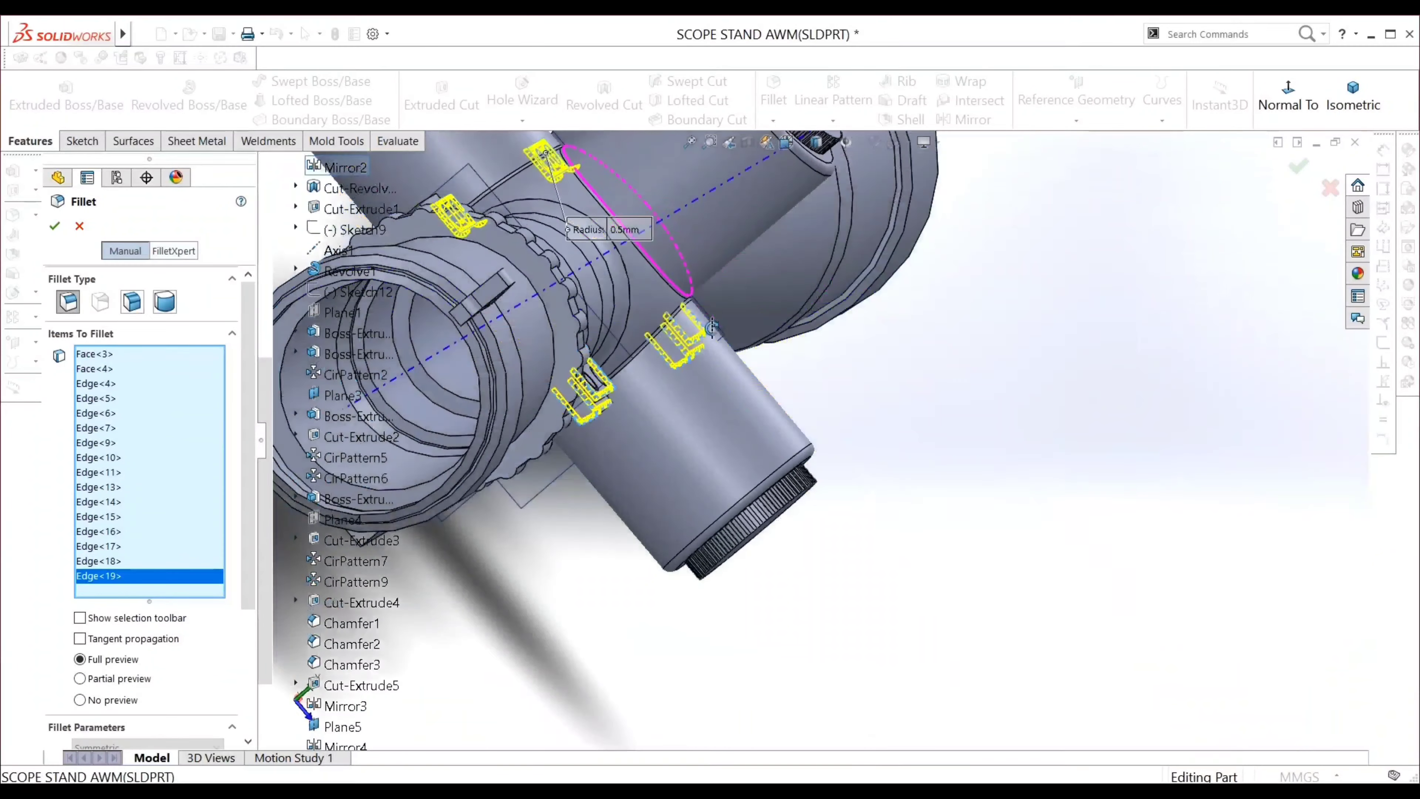
{"action": "scroll", "coordinate": [615, 252], "scroll_direction": "down", "scroll_amount": 3}
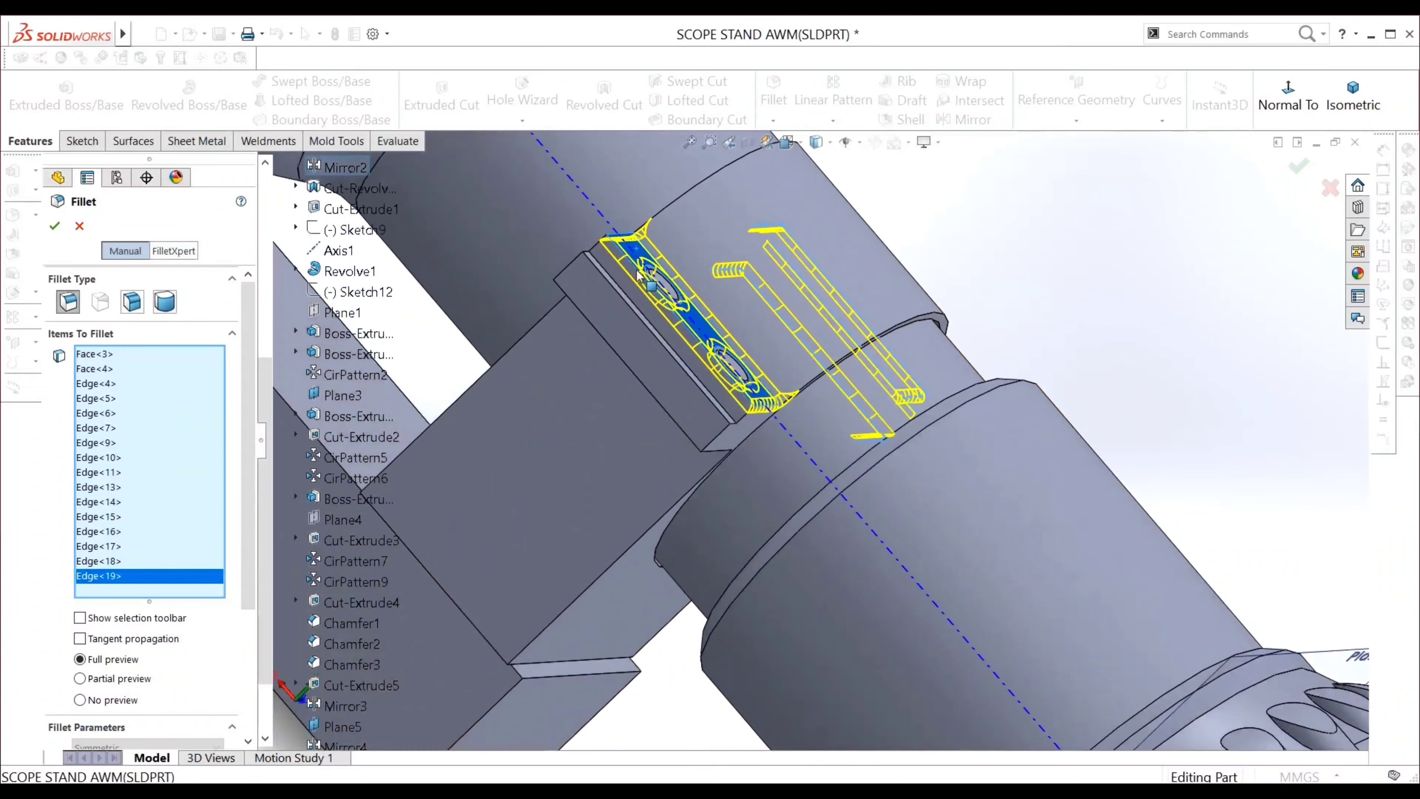
{"action": "scroll", "coordinate": [615, 252], "scroll_direction": "down", "scroll_amount": 3}
{"action": "left_click", "coordinate": [866, 366]}
{"action": "middle_click_drag", "start_coordinate": [867, 367], "coordinate": [779, 419]}
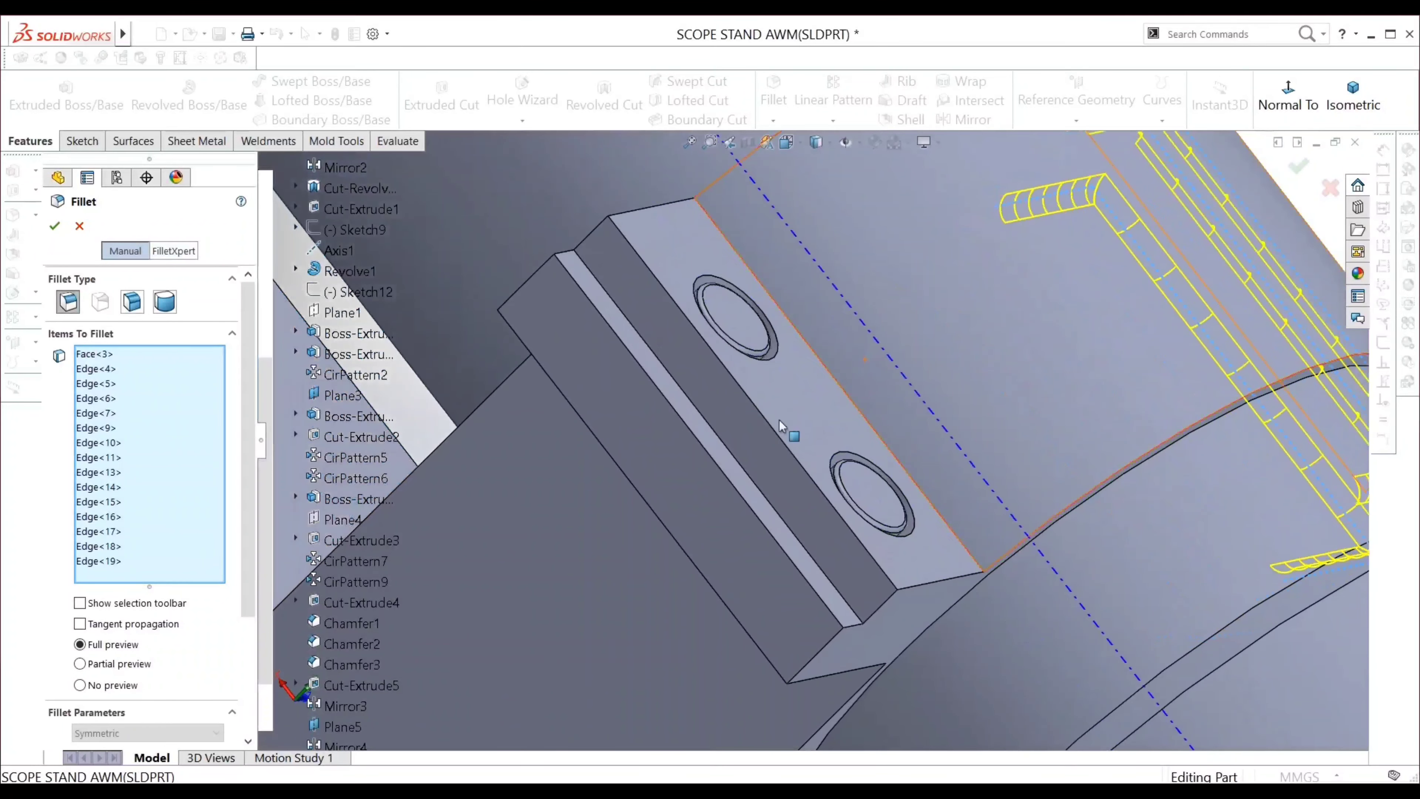
{"action": "left_click", "coordinate": [766, 426]}
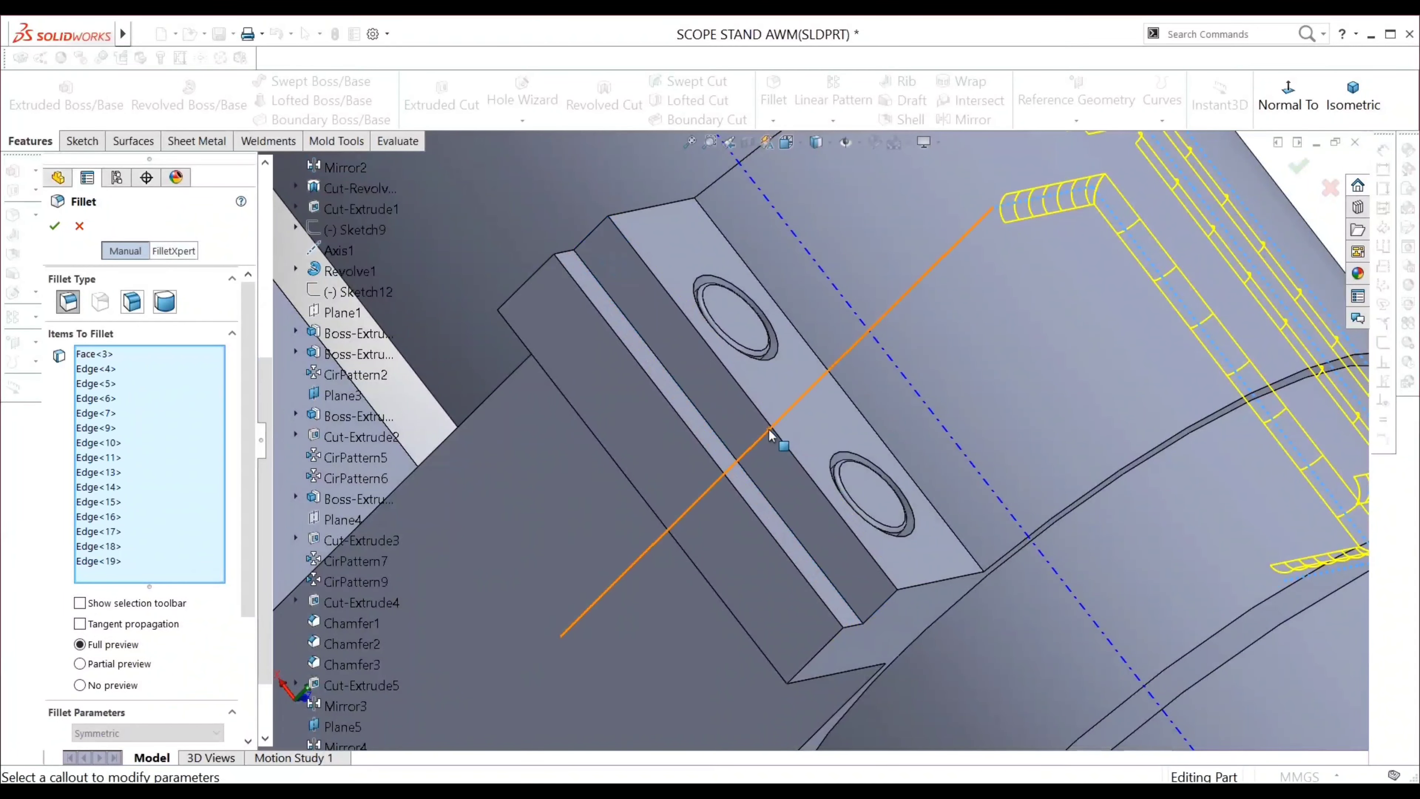
{"action": "left_click", "coordinate": [746, 471]}
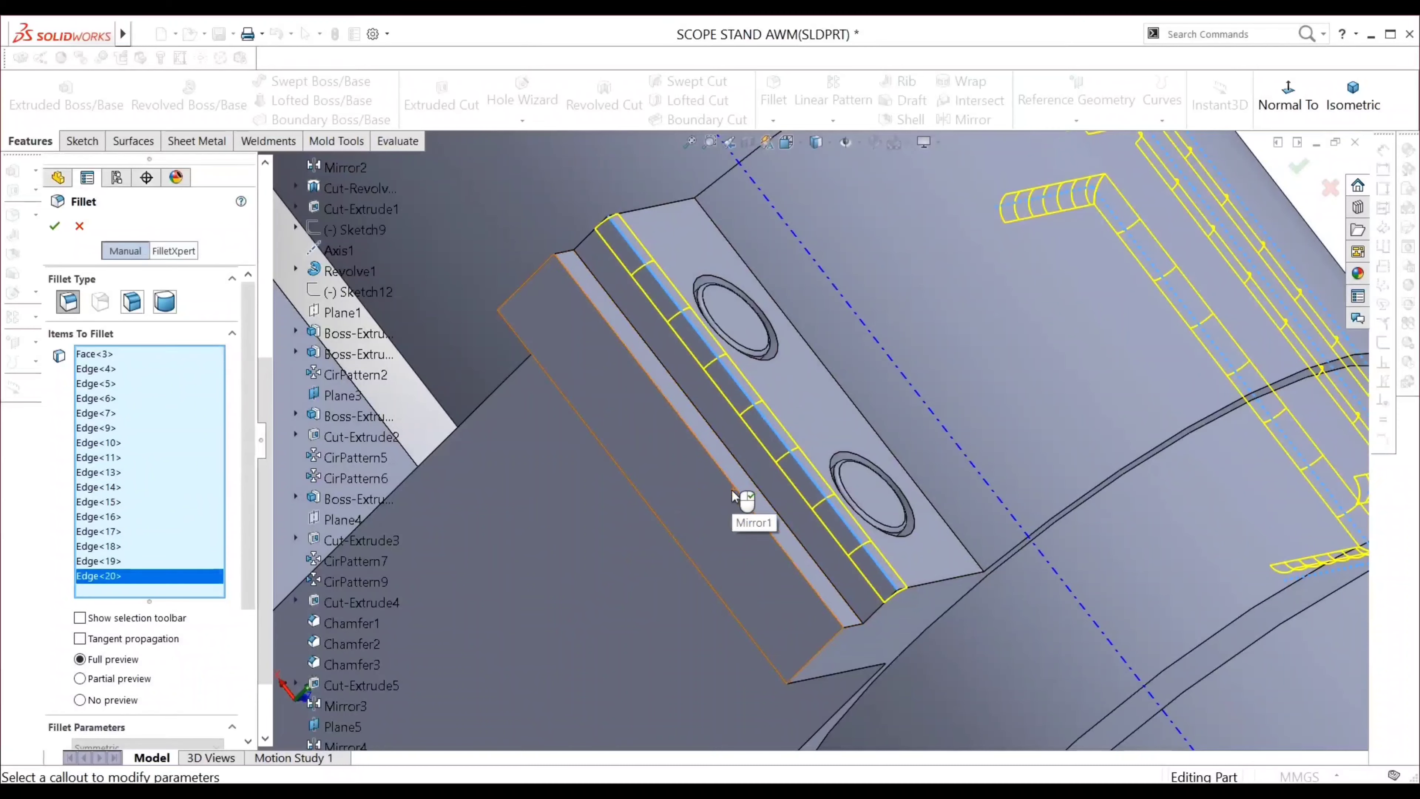
{"action": "left_click", "coordinate": [742, 493]}
{"action": "left_click", "coordinate": [714, 591]}
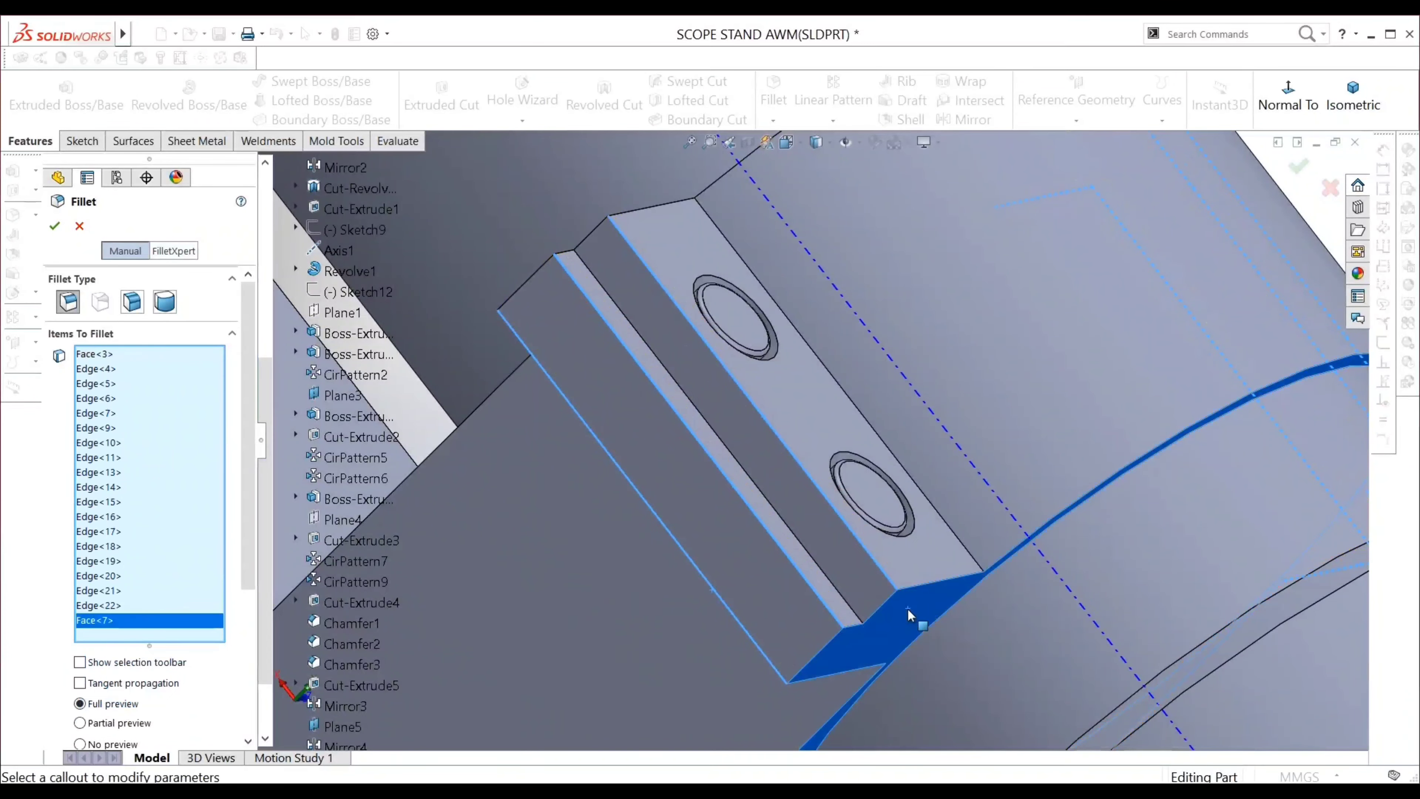
{"action": "left_click", "coordinate": [921, 585]}
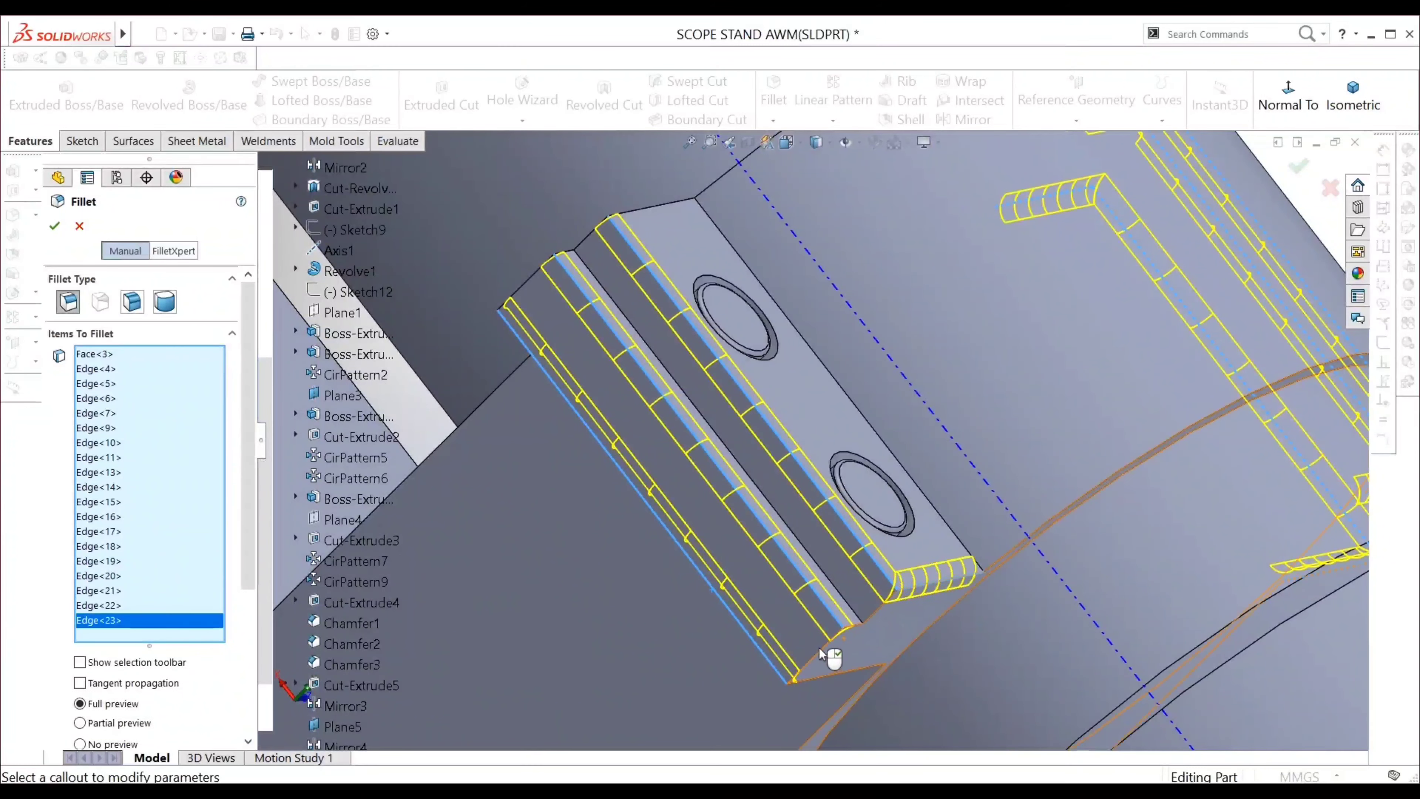
{"action": "left_click", "coordinate": [819, 677]}
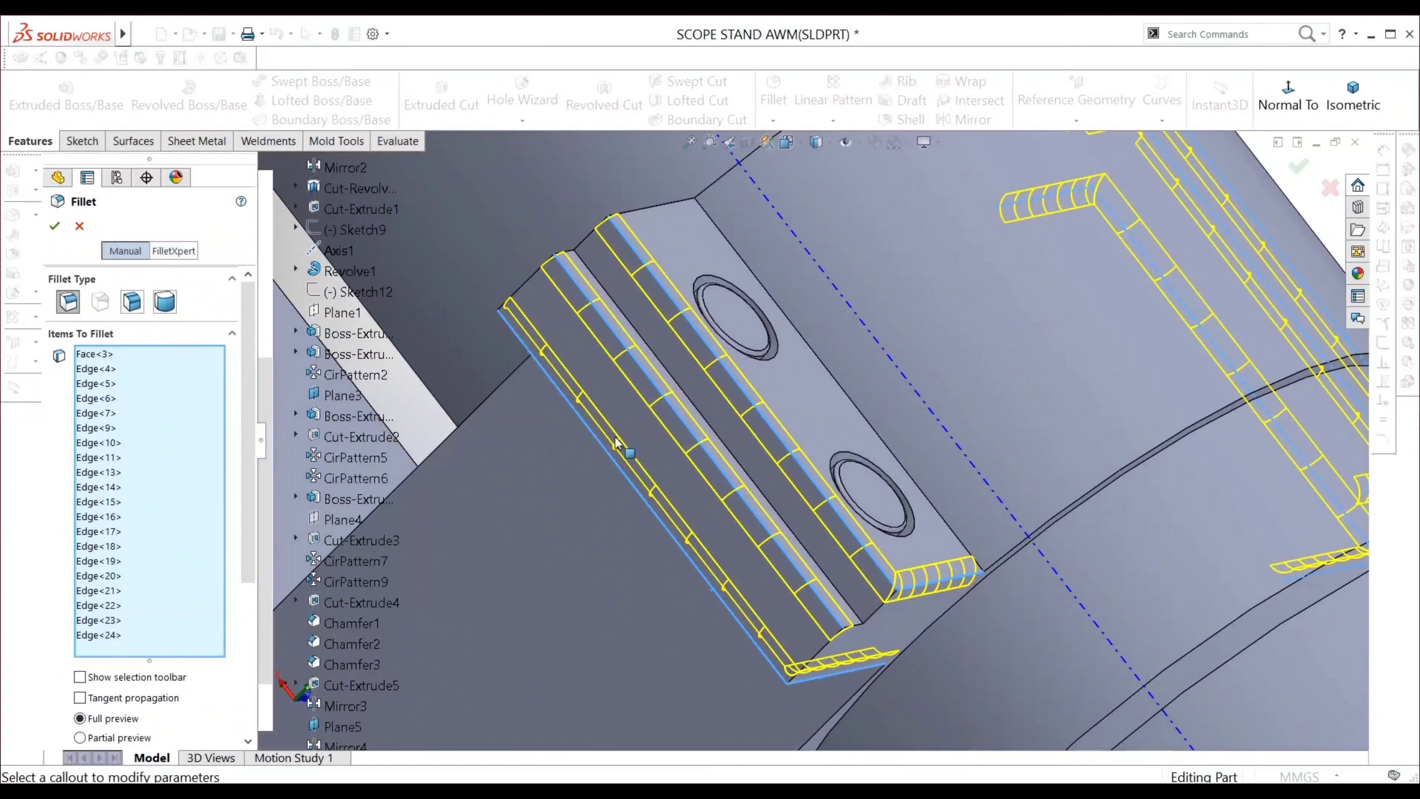
Add the block's left vertical edge and one more bracket edge, reaching Edge<26>
{"action": "middle_click_drag", "start_coordinate": [617, 425], "coordinate": [512, 350]}
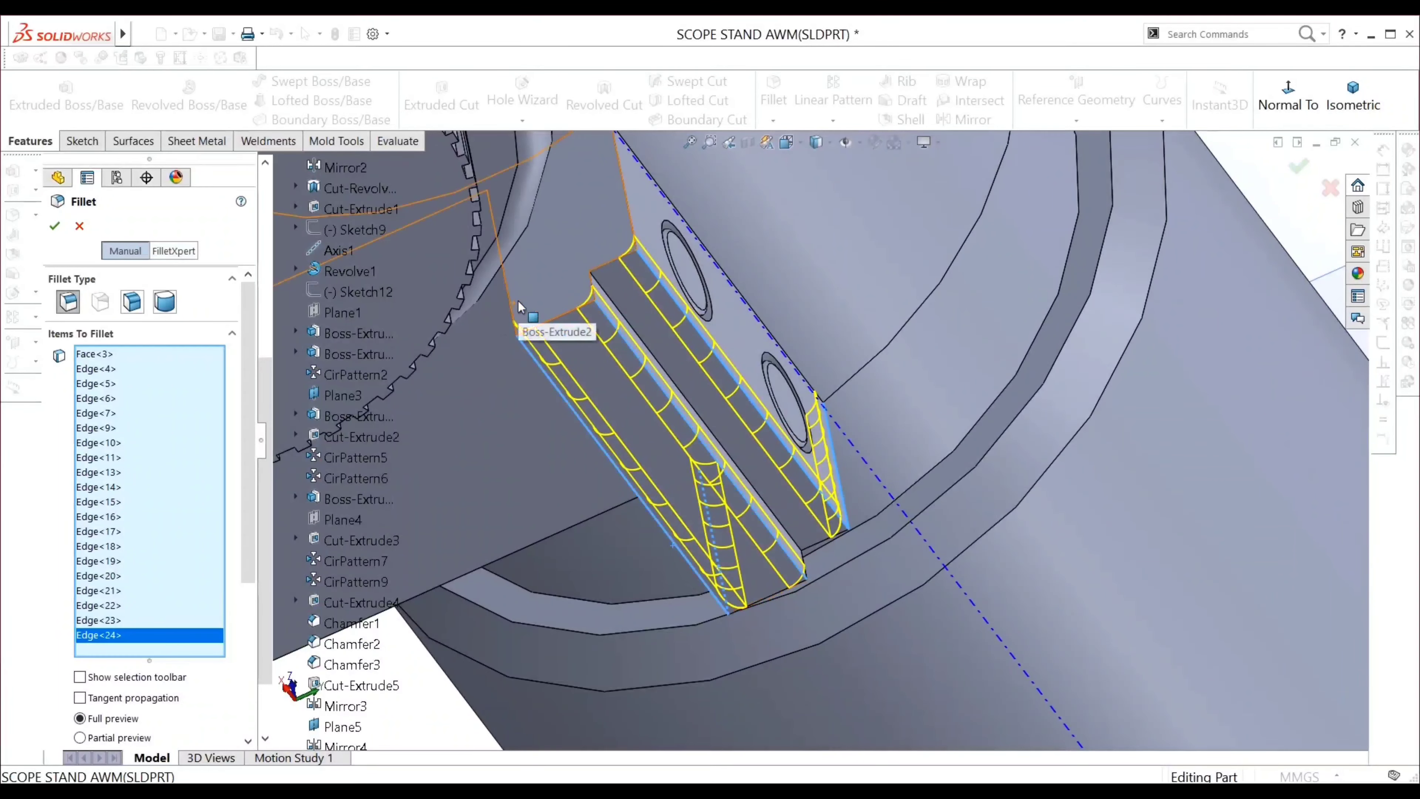
{"action": "left_click", "coordinate": [506, 296]}
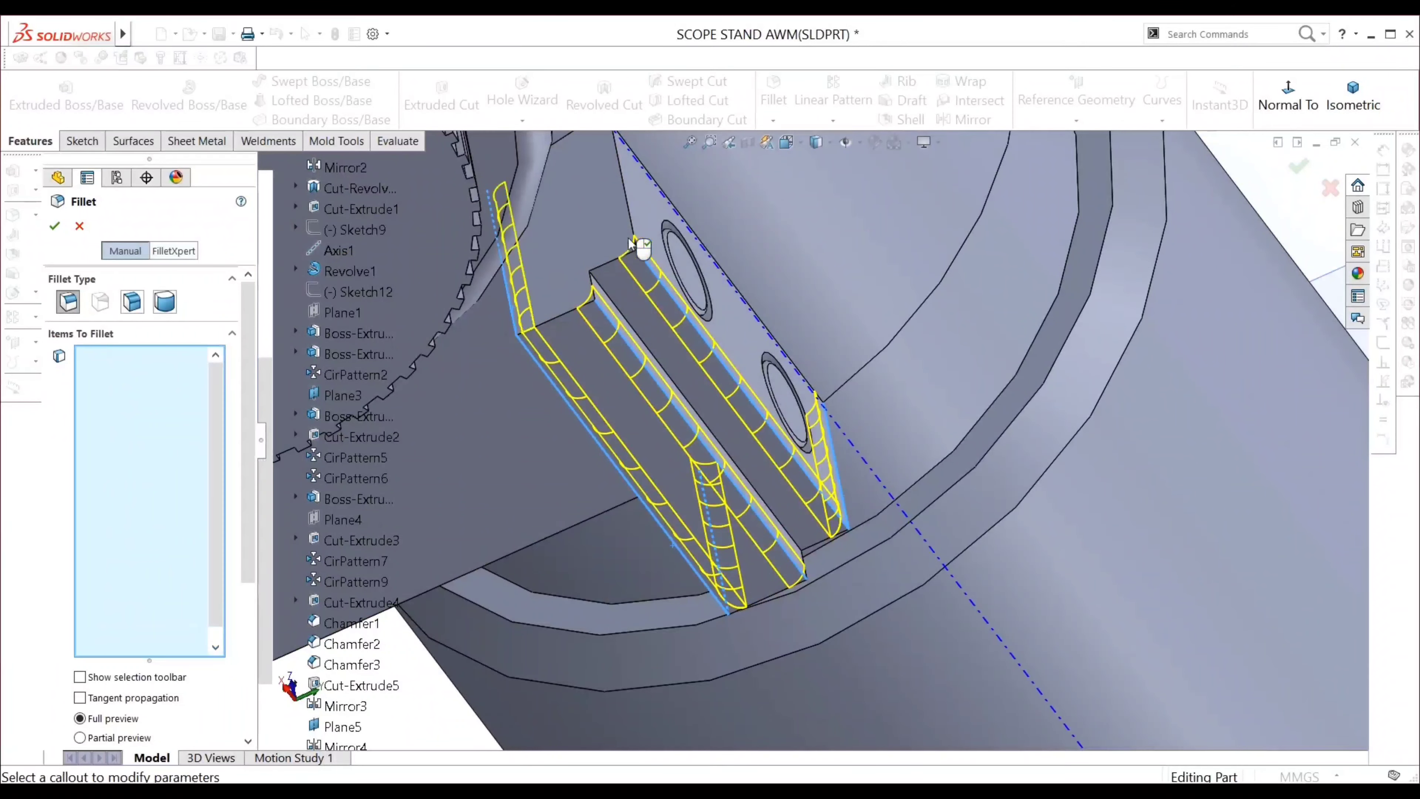
{"action": "left_click", "coordinate": [635, 228]}
{"action": "middle_click_drag", "start_coordinate": [635, 228], "coordinate": [697, 182]}
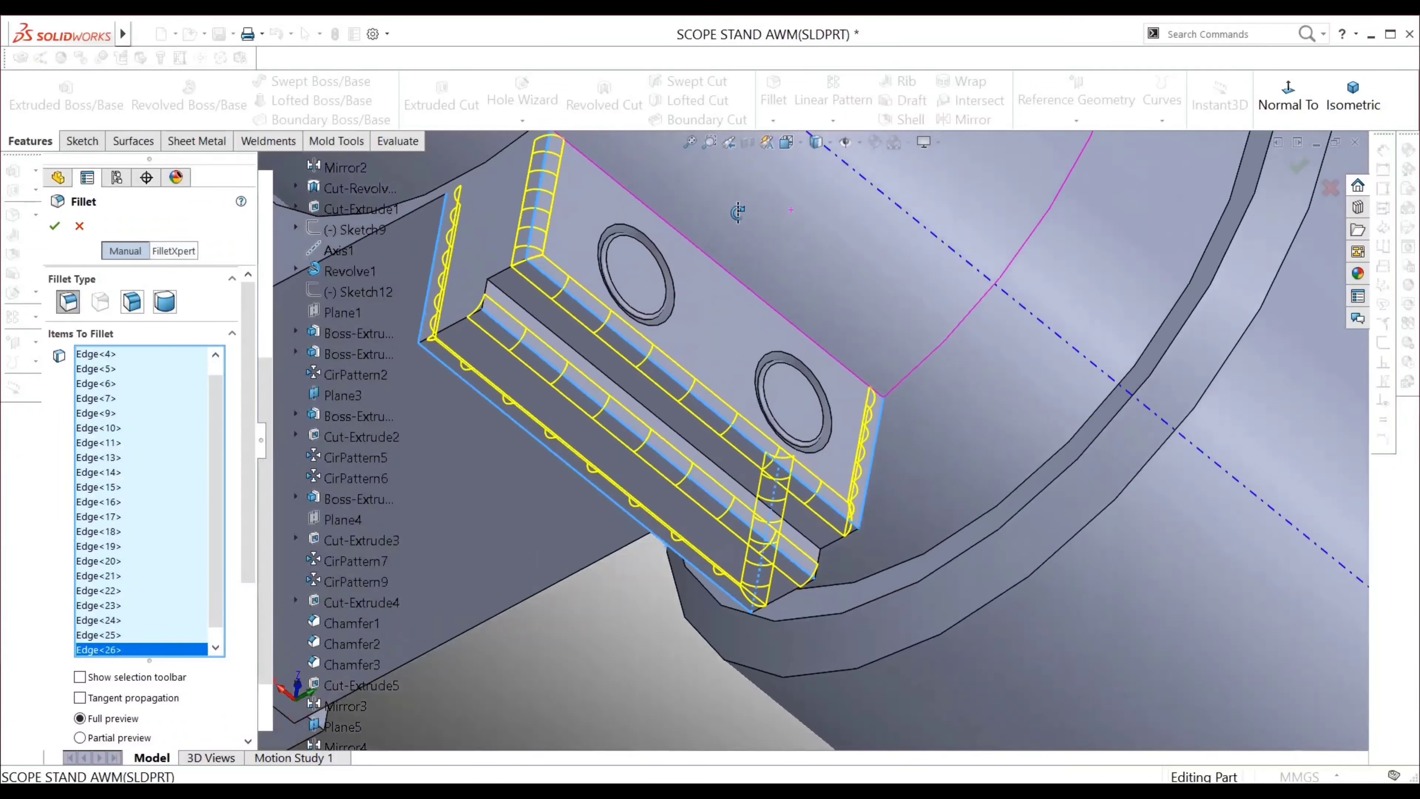
{"action": "scroll", "coordinate": [670, 254], "scroll_direction": "up", "scroll_amount": 5}
{"action": "middle_click_drag", "start_coordinate": [669, 254], "coordinate": [502, 238]}
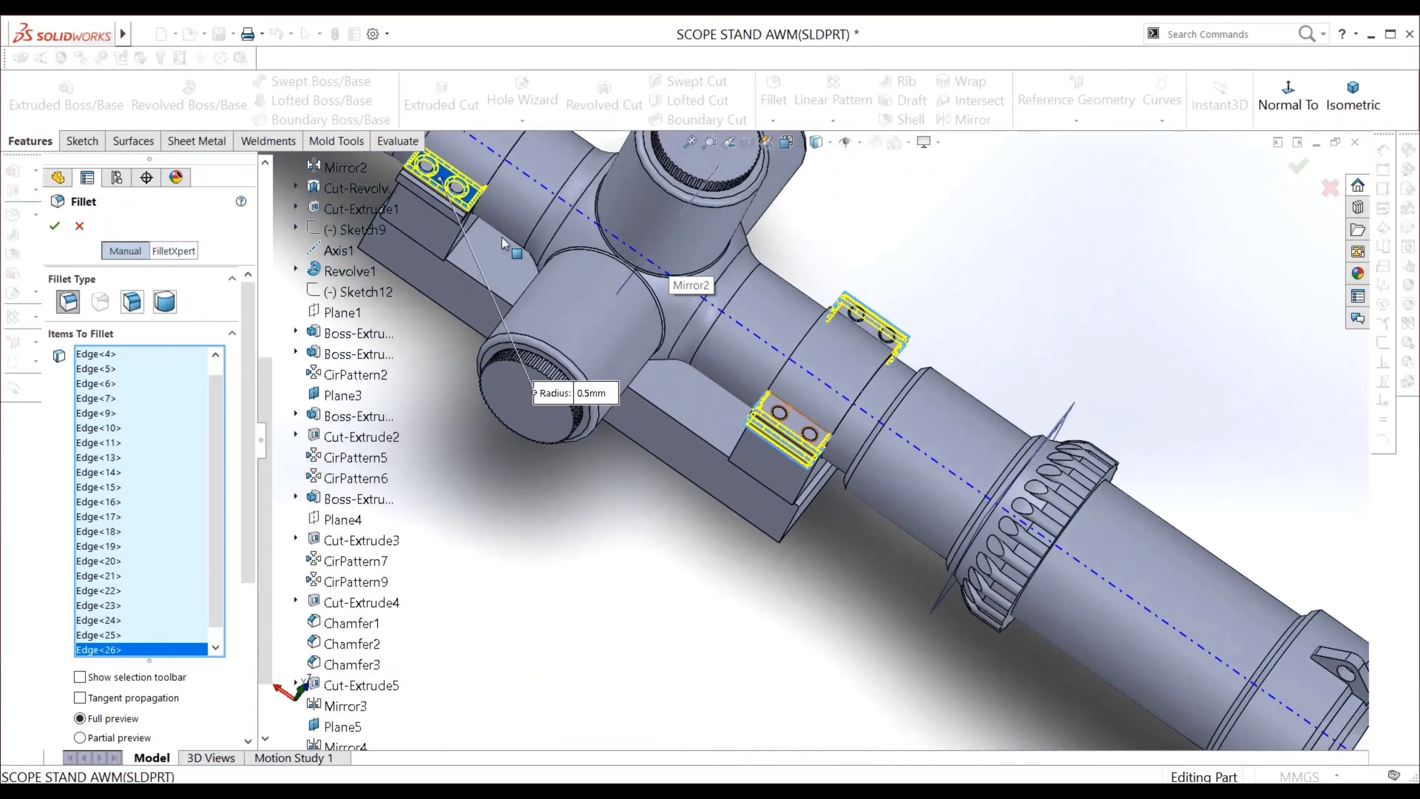
Add the next ring block's top long edges and end edge to the fillet
{"action": "scroll", "coordinate": [454, 193], "scroll_direction": "down", "scroll_amount": 2}
{"action": "scroll", "coordinate": [545, 260], "scroll_direction": "down", "scroll_amount": 3}
{"action": "scroll", "coordinate": [555, 251], "scroll_direction": "down", "scroll_amount": 3}
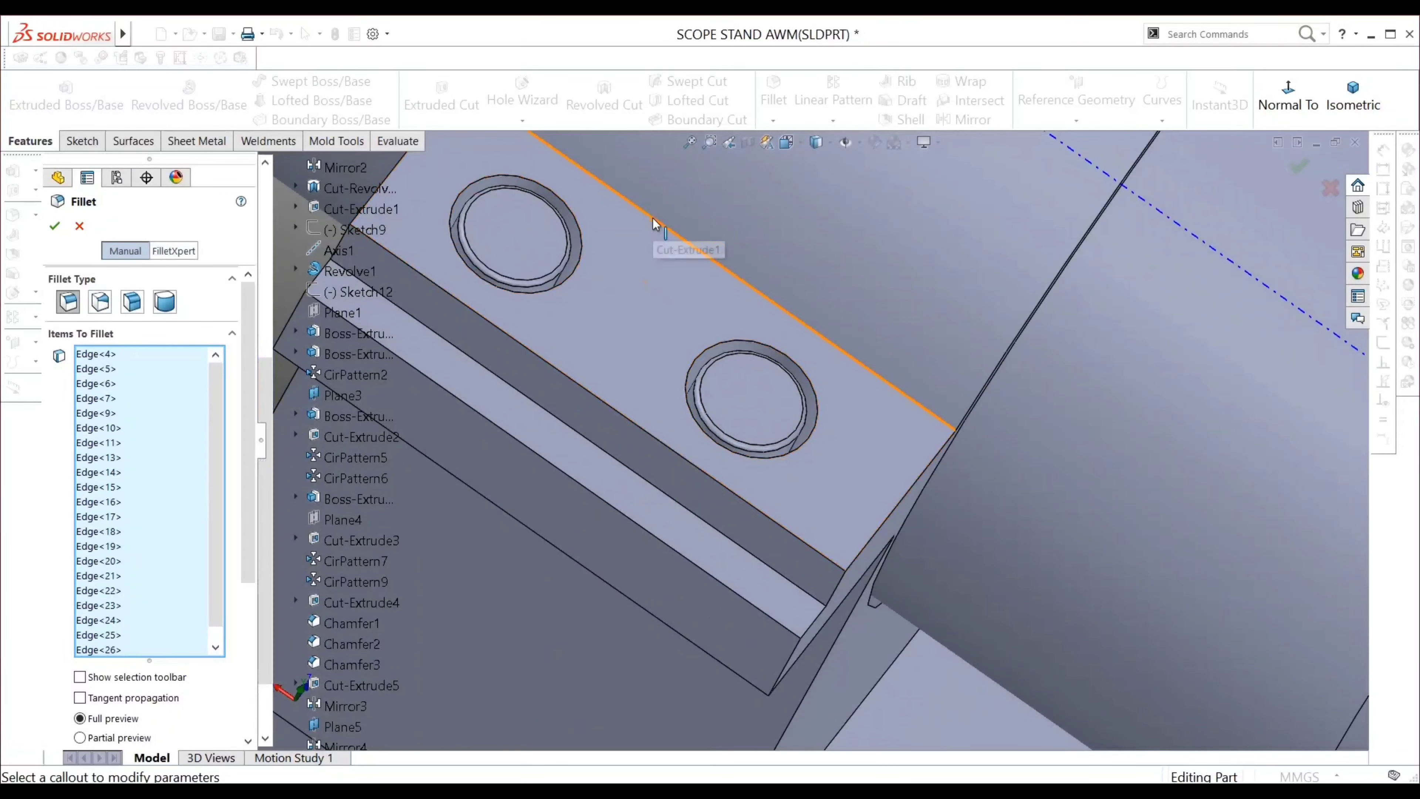
{"action": "left_click", "coordinate": [653, 218]}
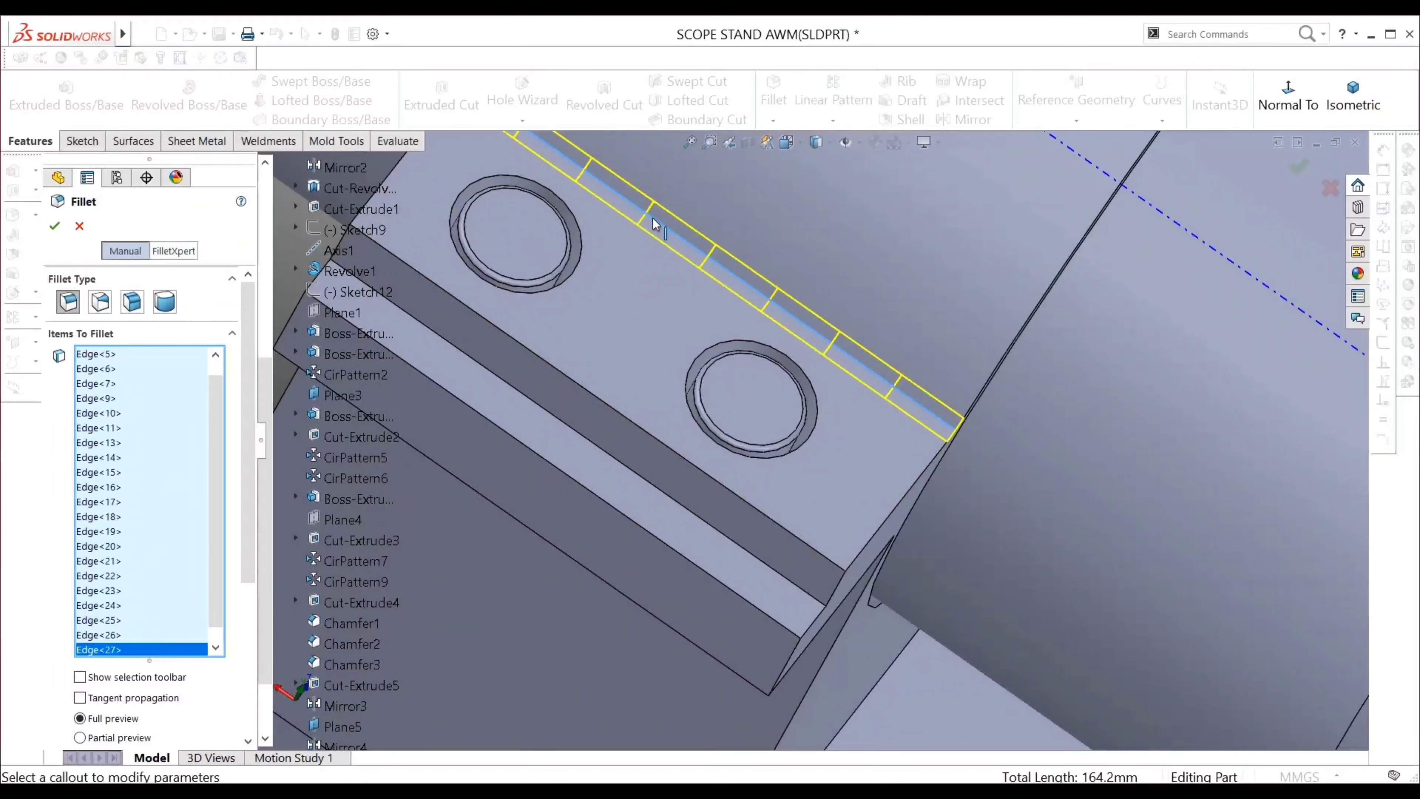
{"action": "left_click", "coordinate": [580, 393]}
{"action": "left_click", "coordinate": [902, 497]}
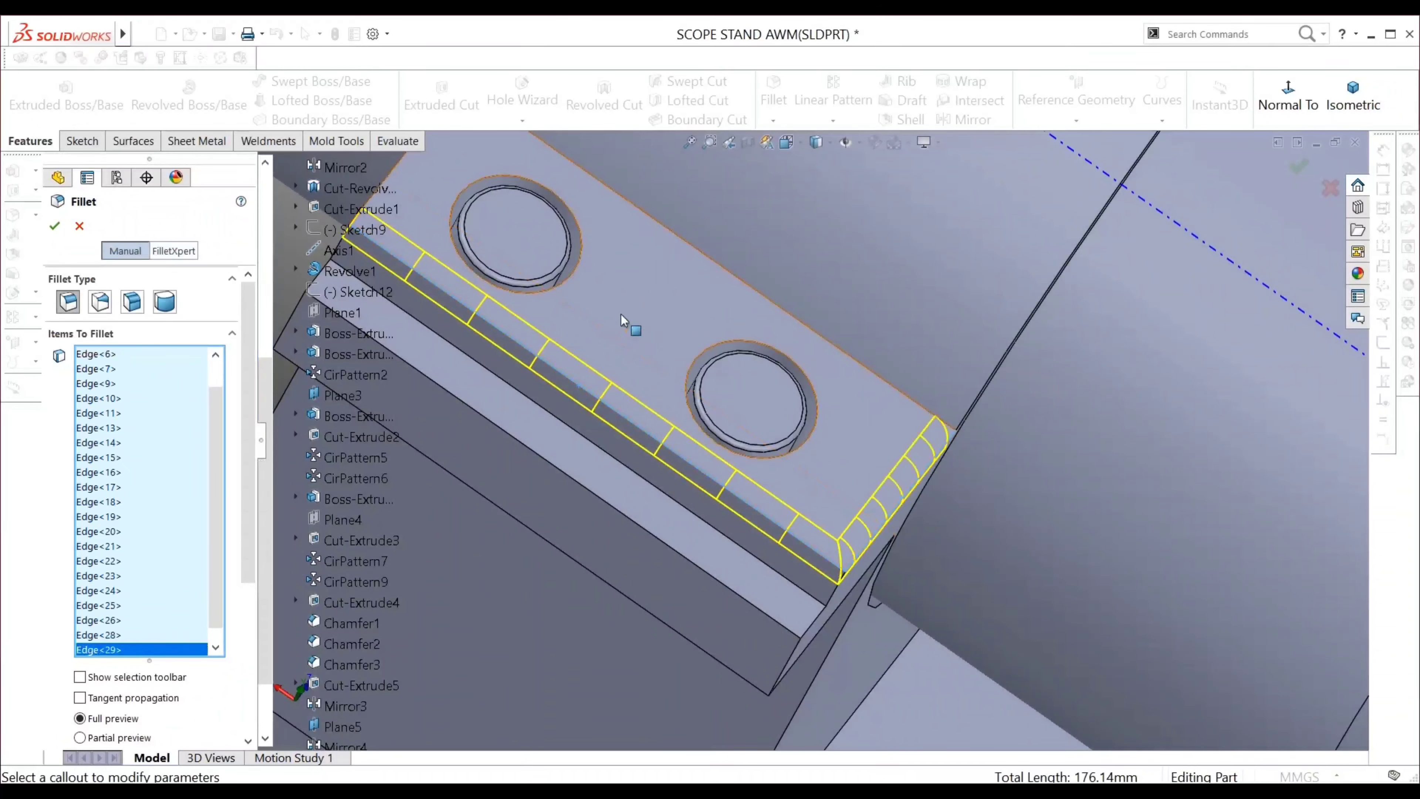
{"action": "middle_click_drag", "start_coordinate": [625, 322], "coordinate": [503, 363]}
Add that block's left and underside edges, bringing the list to Edge<34>
{"action": "left_click", "coordinate": [421, 413]}
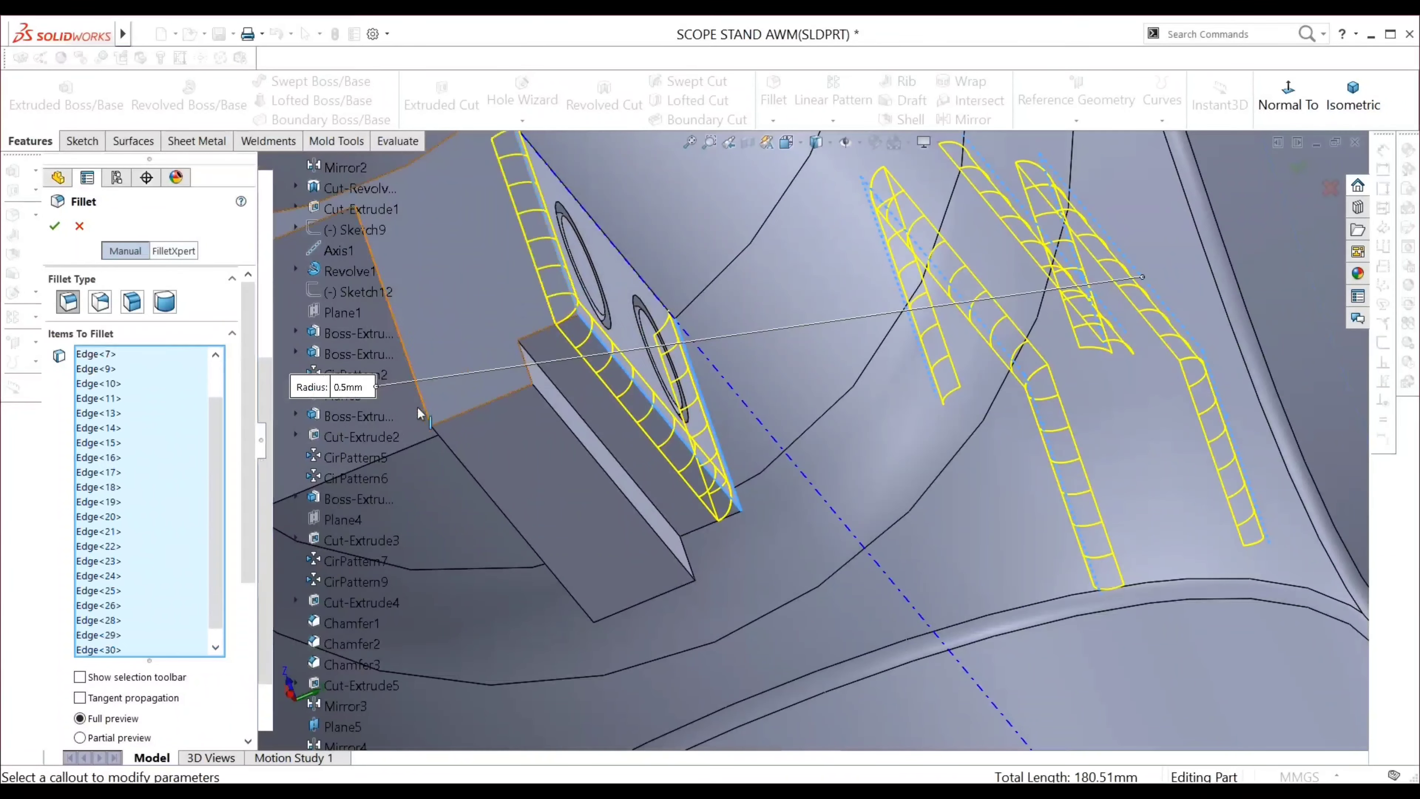
{"action": "left_click", "coordinate": [437, 425]}
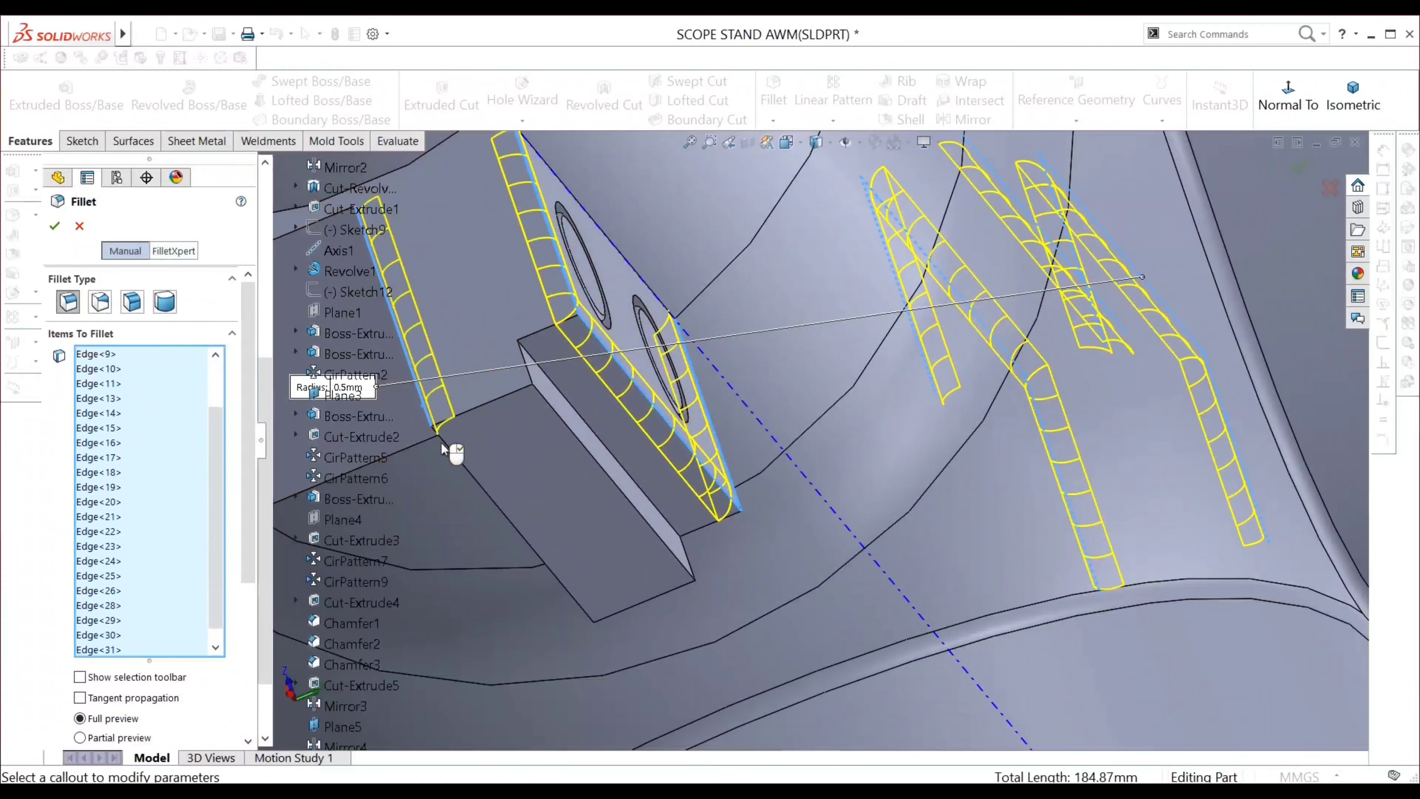
{"action": "left_click", "coordinate": [562, 424]}
{"action": "left_click", "coordinate": [492, 487]}
{"action": "left_click", "coordinate": [626, 384]}
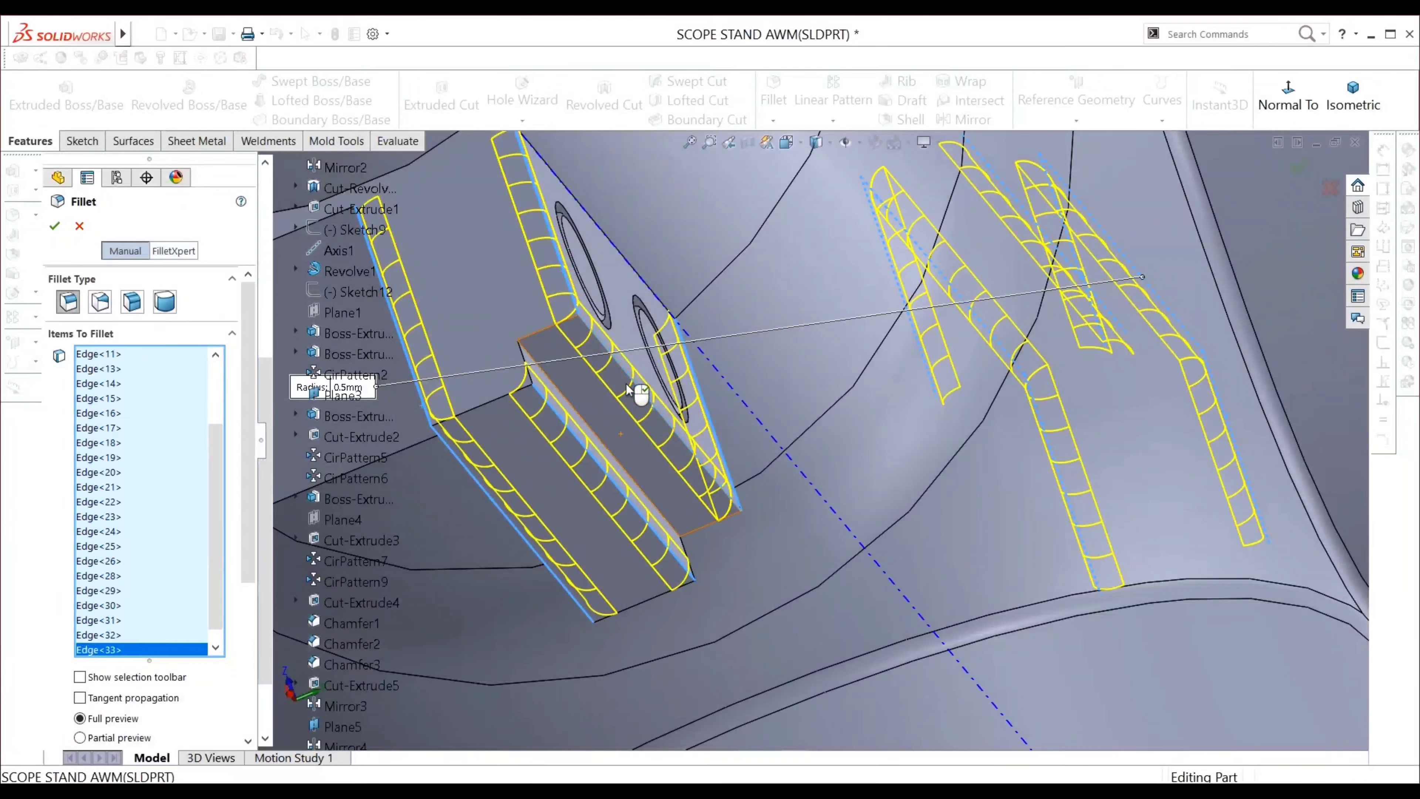
{"action": "middle_click_drag", "start_coordinate": [626, 384], "coordinate": [835, 517]}
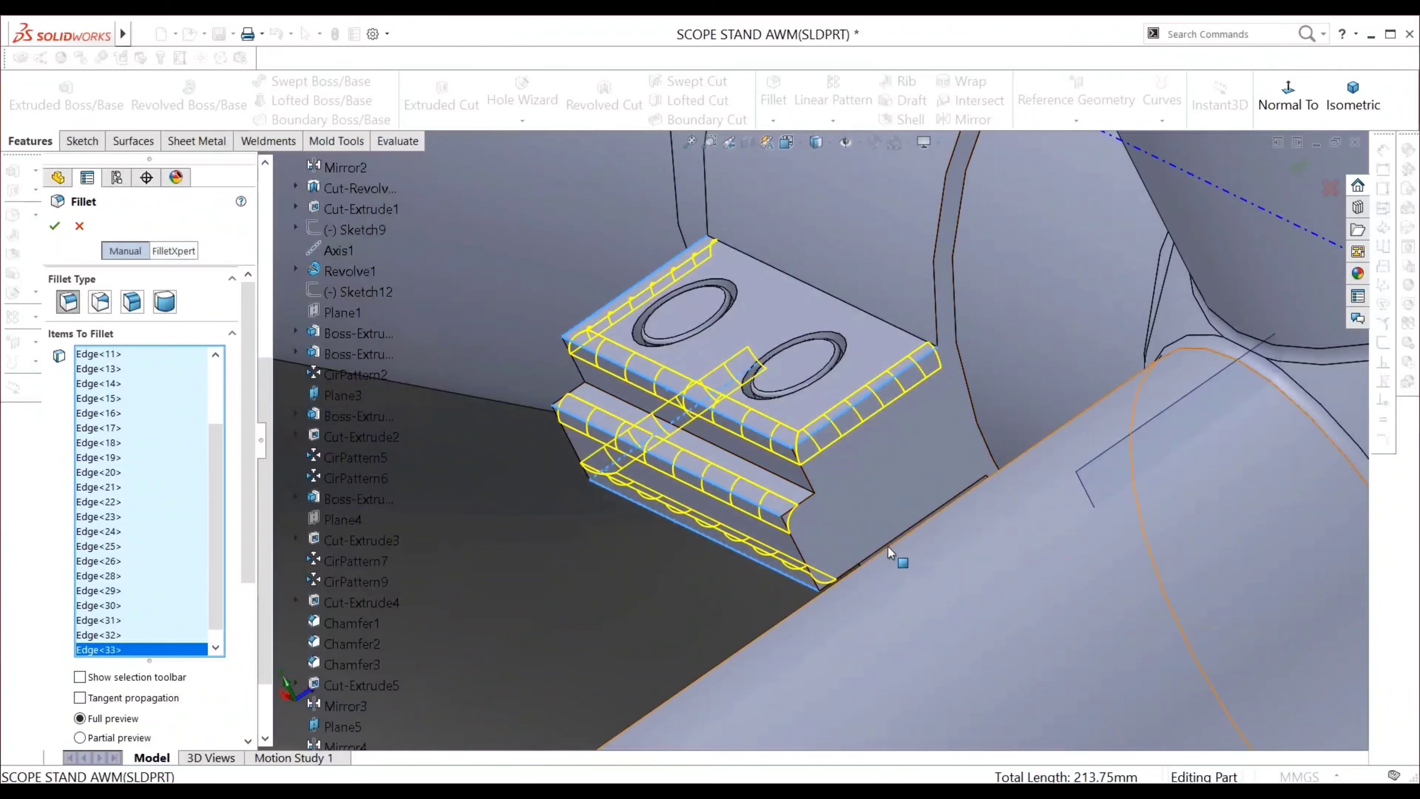
{"action": "left_click", "coordinate": [892, 549]}
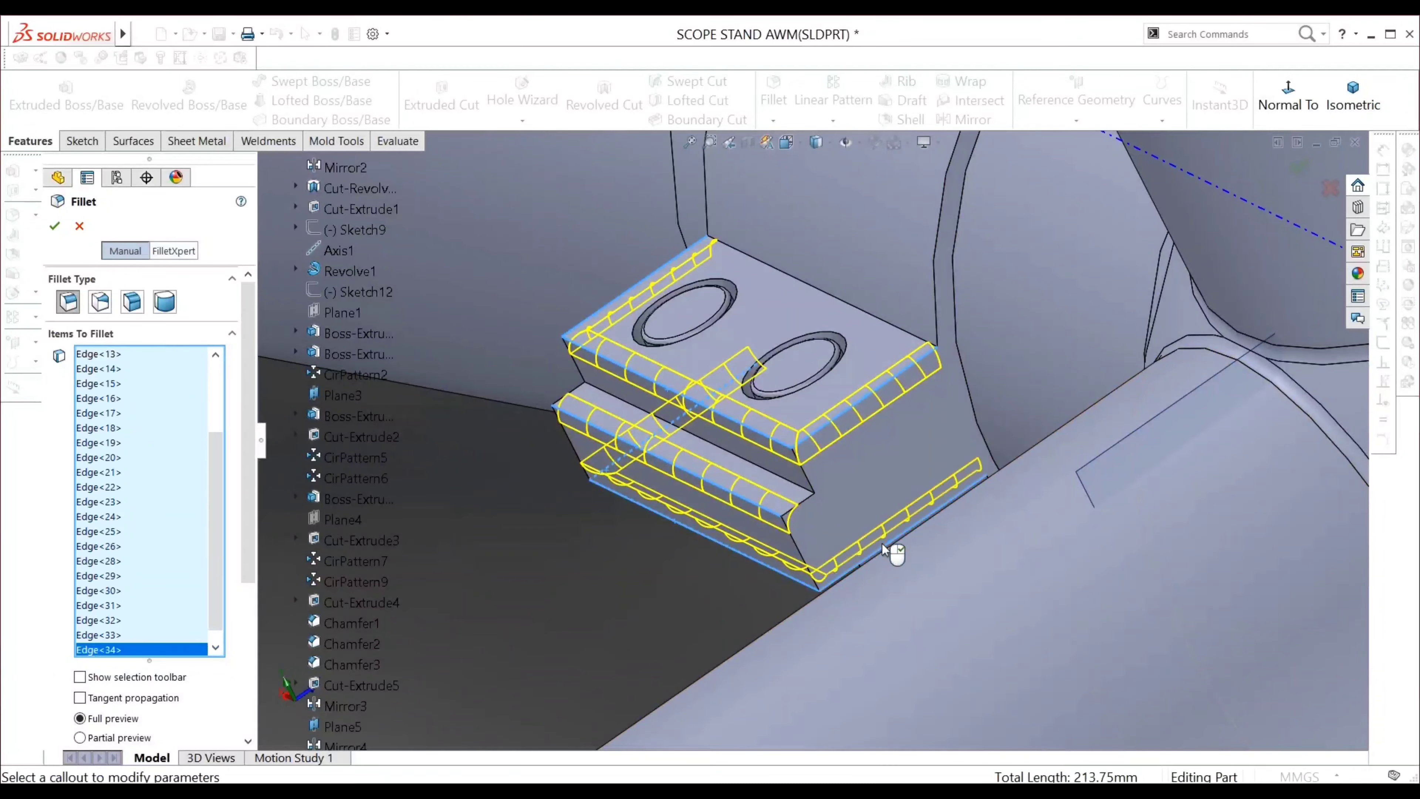
{"action": "scroll", "coordinate": [883, 543], "scroll_direction": "up", "scroll_amount": 5}
Apply the 0.5 mm fillet to the mount blocks and select the ring band's cylindrical face
{"action": "left_click", "coordinate": [55, 223]}
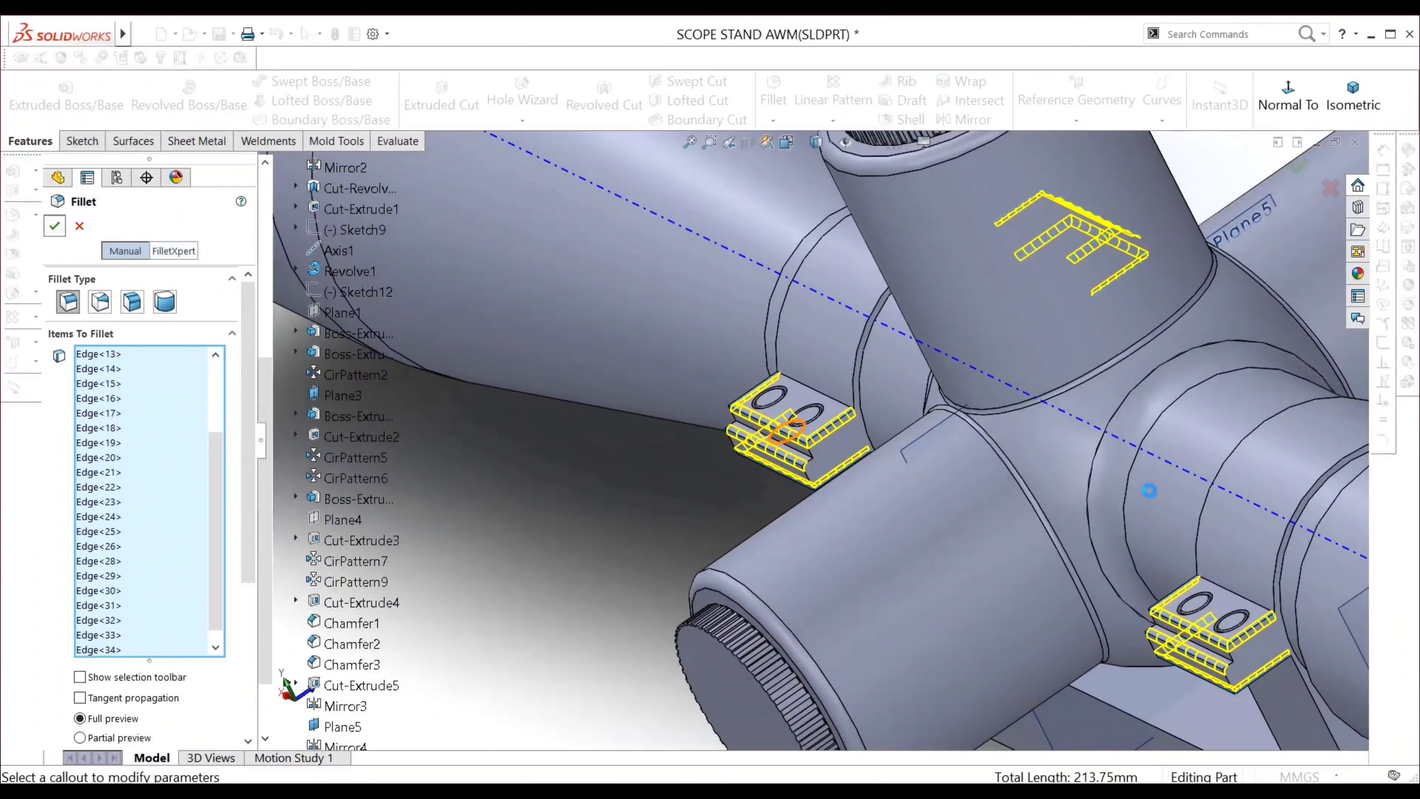
{"action": "scroll", "coordinate": [1019, 402], "scroll_direction": "up", "scroll_amount": 5}
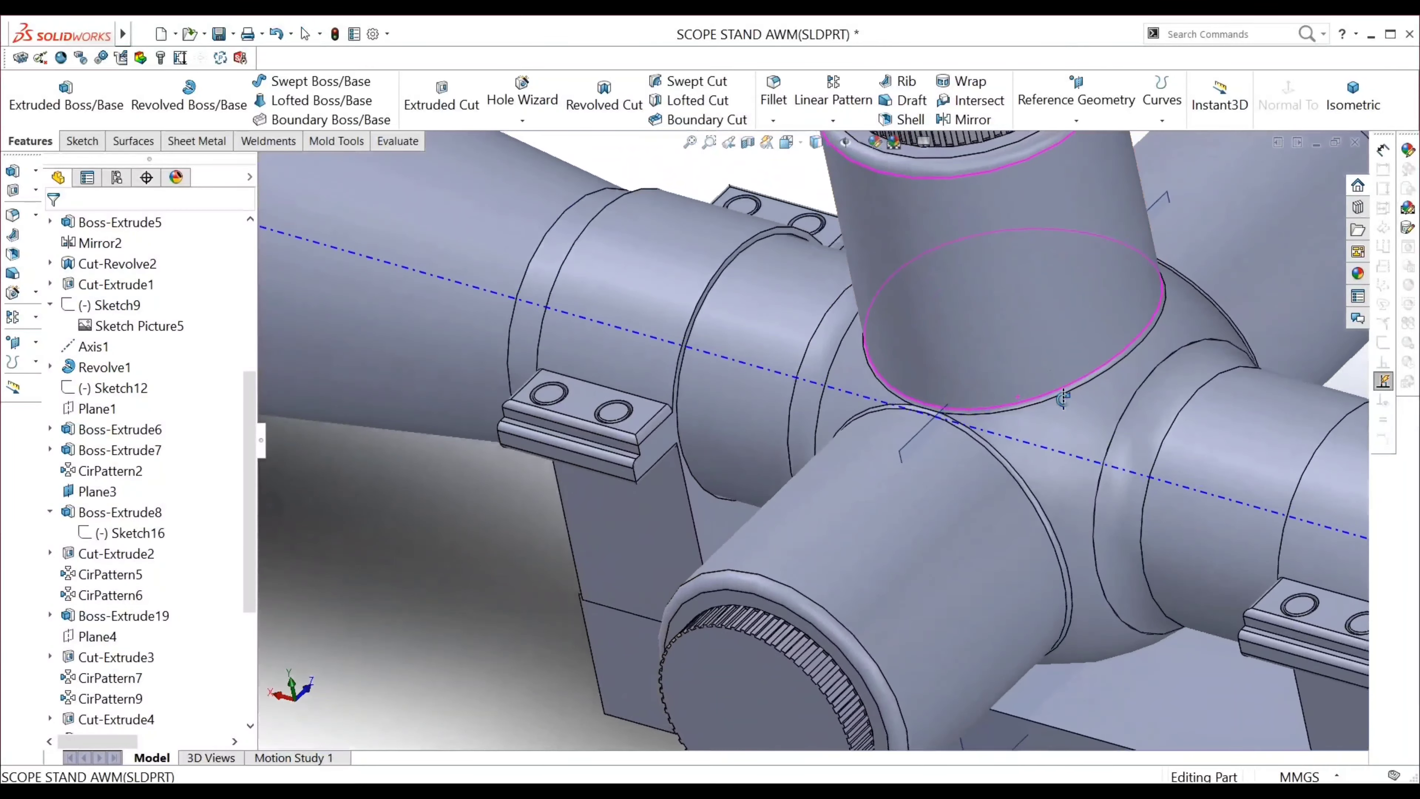
{"action": "scroll", "coordinate": [1075, 456], "scroll_direction": "down", "scroll_amount": 3}
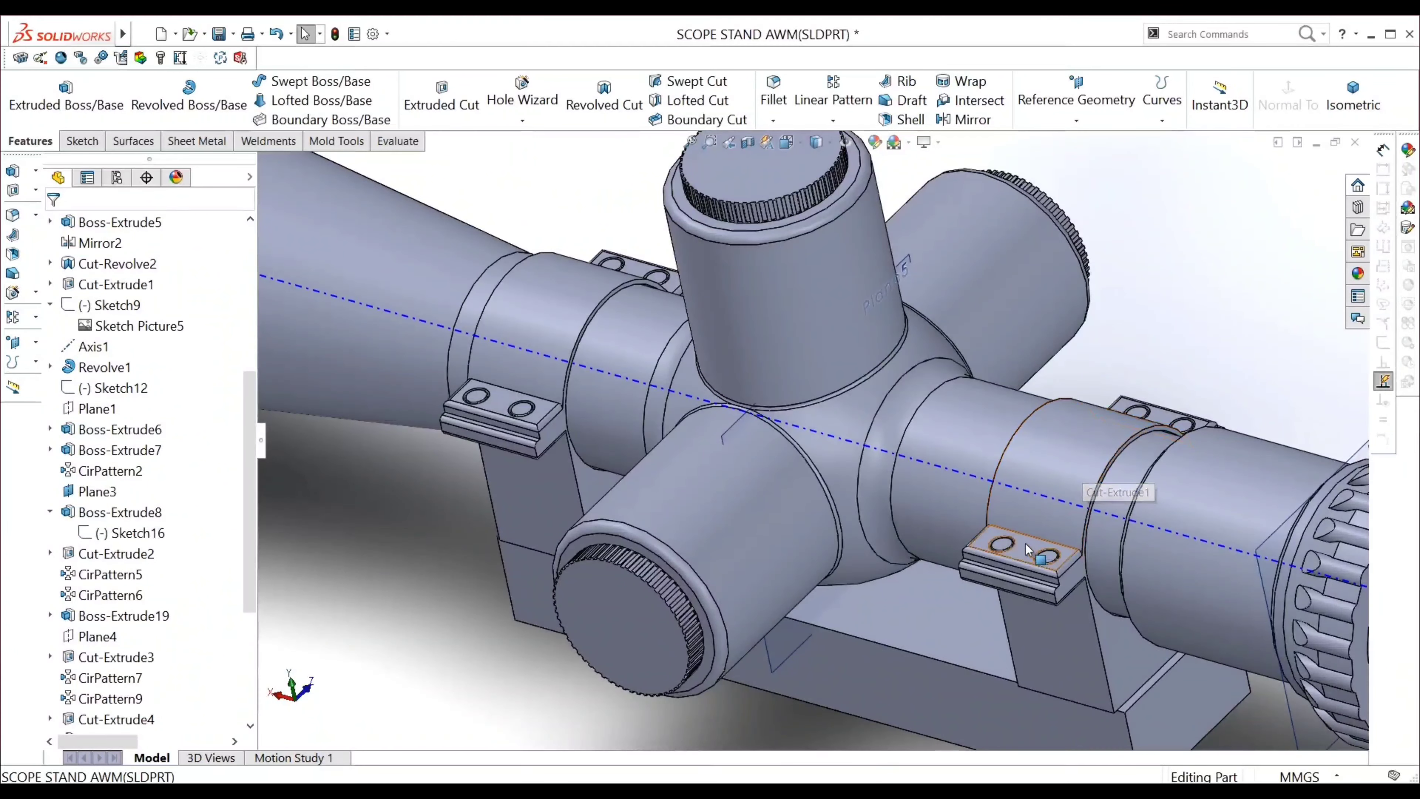
{"action": "left_click", "coordinate": [1053, 454]}
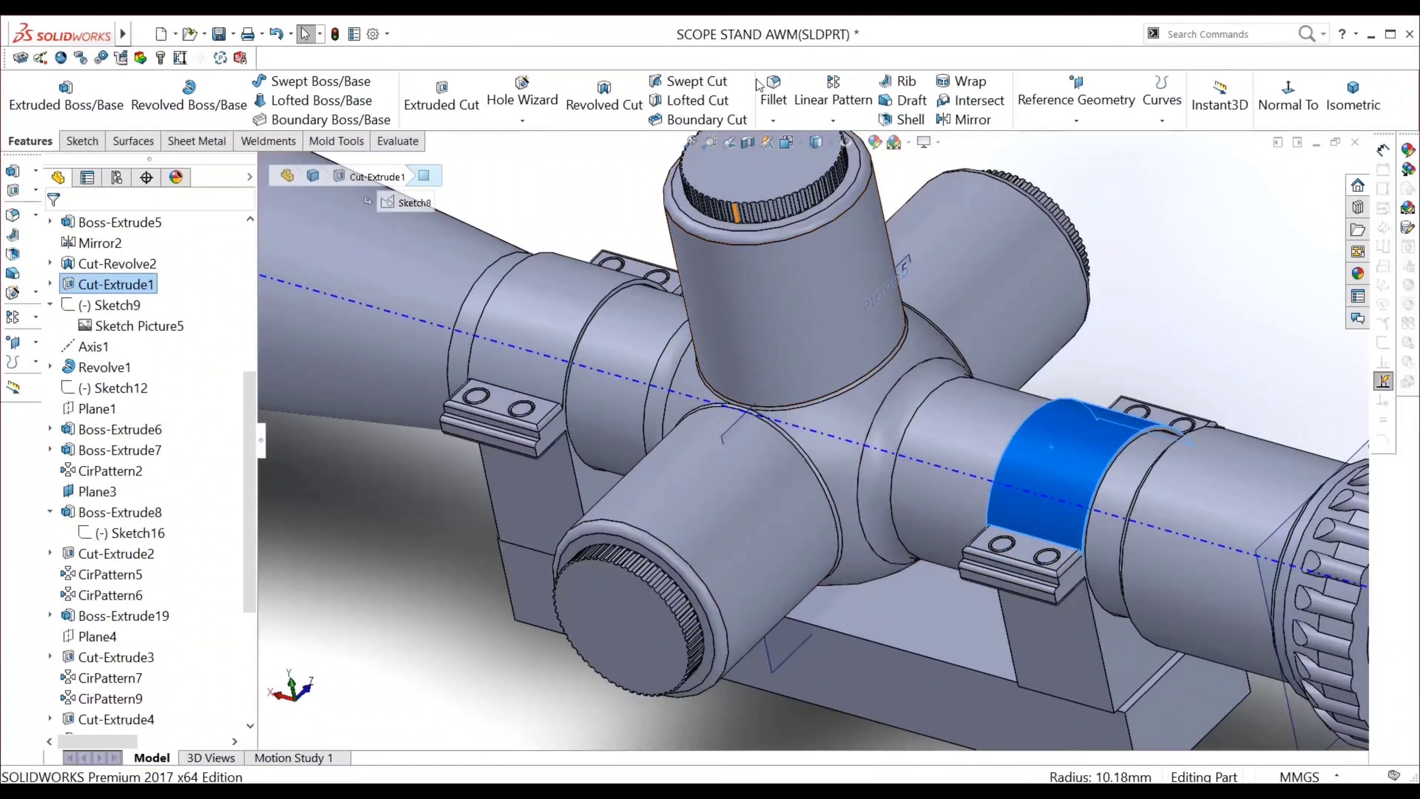
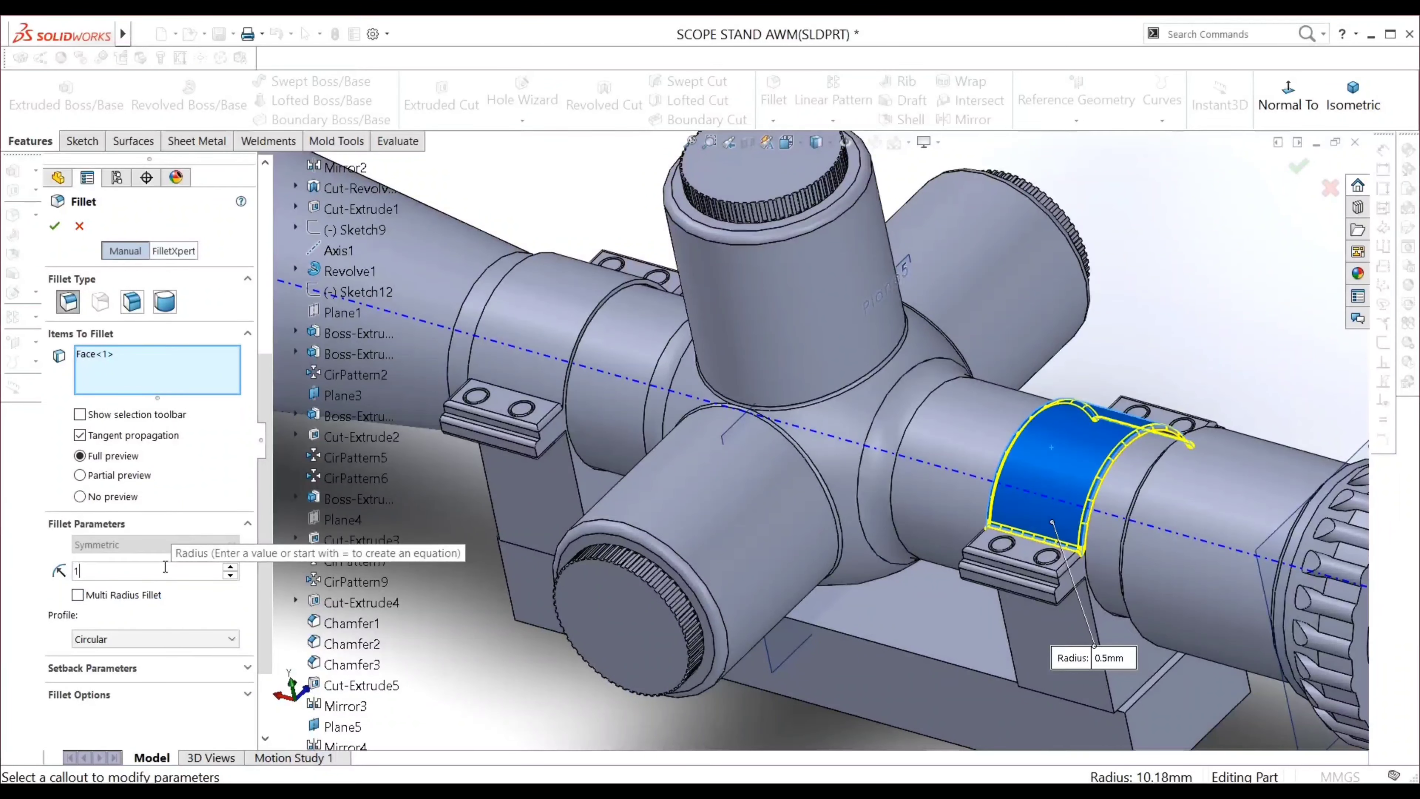
Set the fillet radius to 0.5 mm and select both clamp ring faces, dropping the extra face
{"action": "key", "text": "Return"}
{"action": "double_click", "coordinate": [142, 578]}
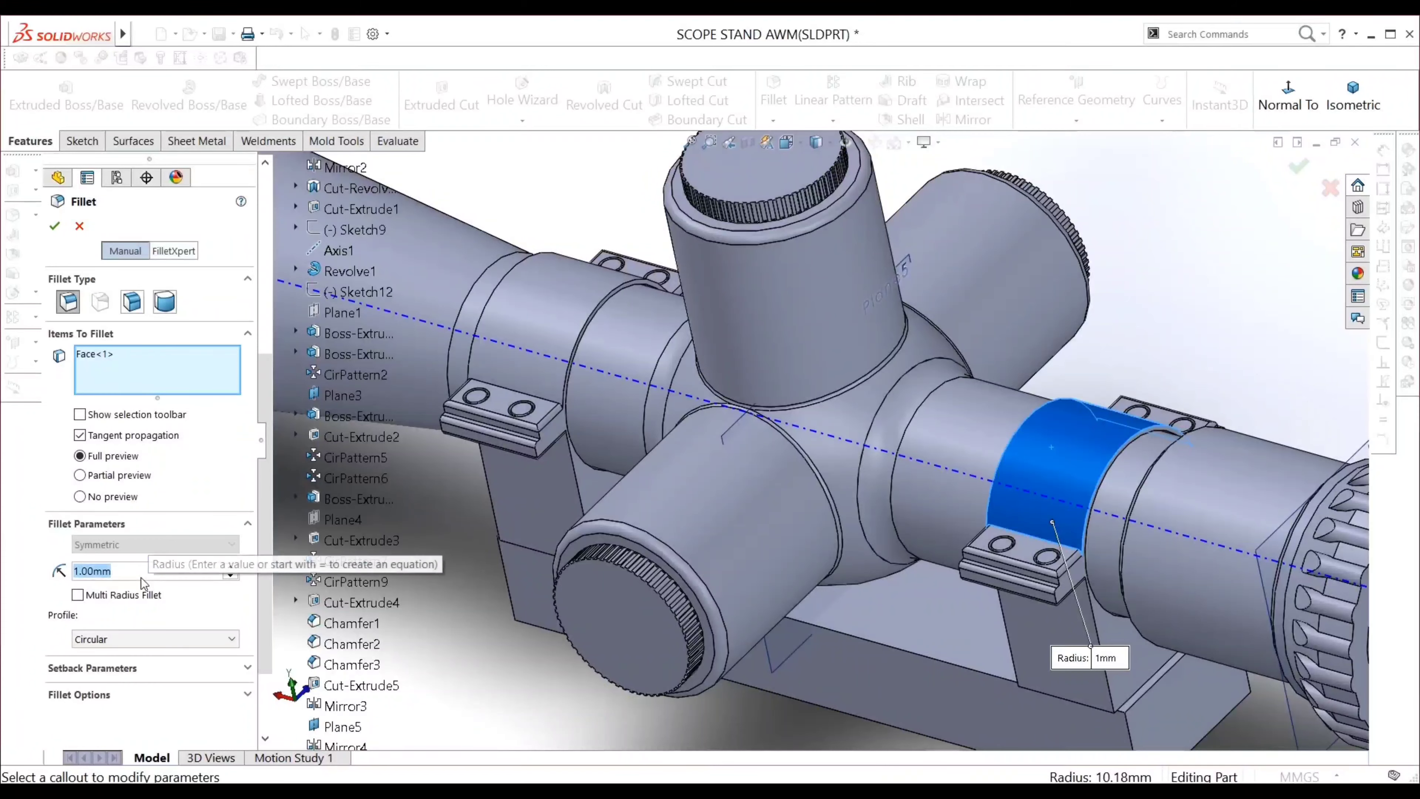
{"action": "type", "text": ".7"}
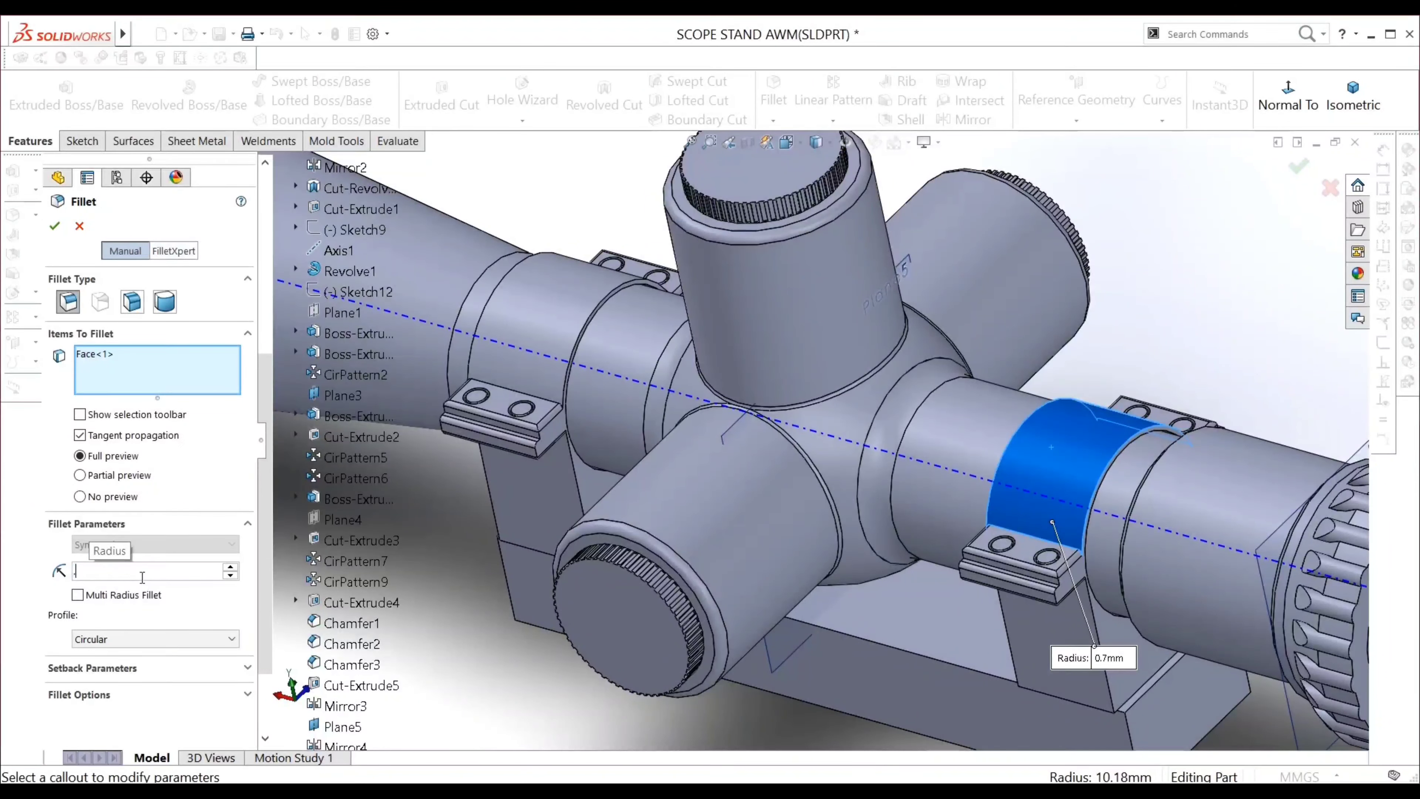
{"action": "type", "text": ".5"}
{"action": "key", "text": "Return"}
{"action": "left_click", "coordinate": [535, 305]}
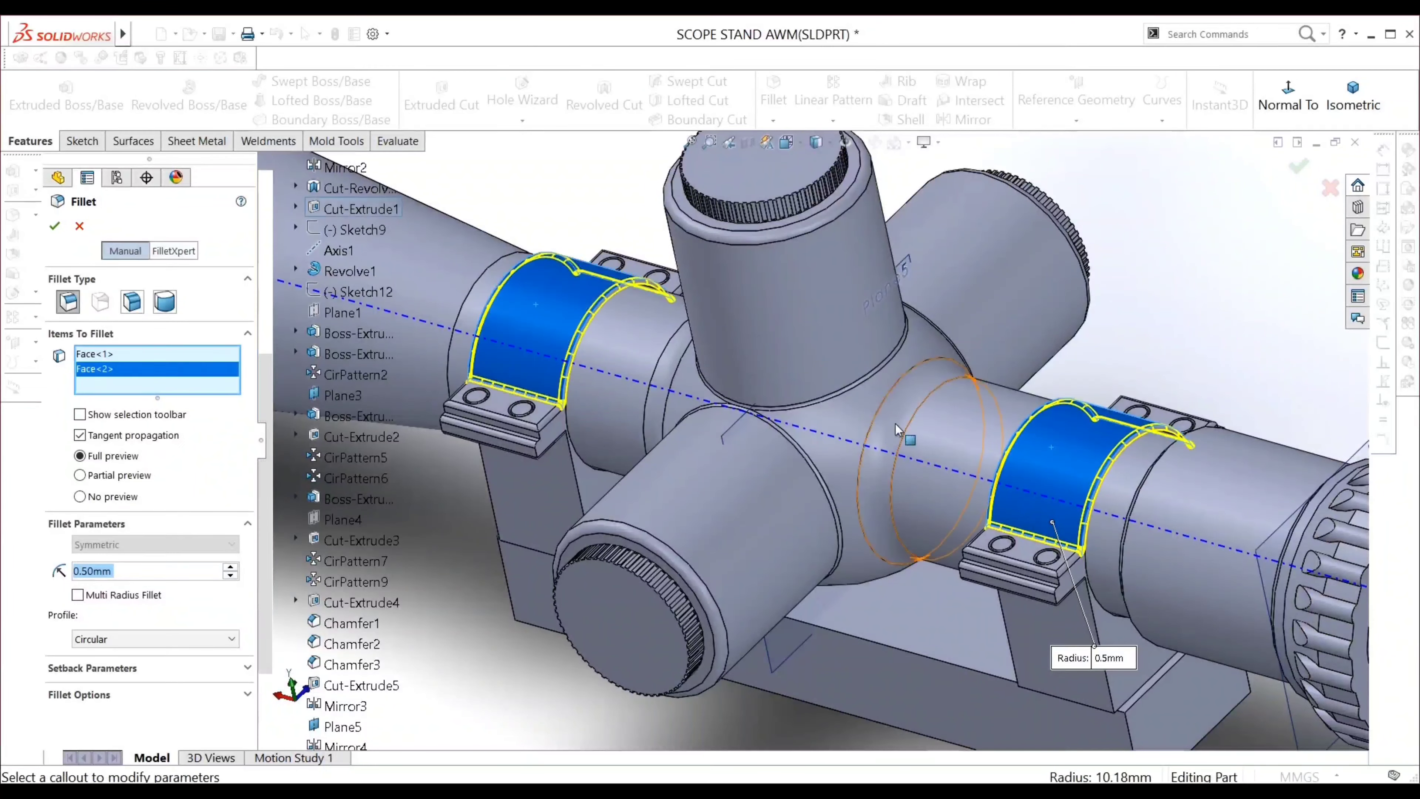
{"action": "middle_click_drag", "start_coordinate": [879, 480], "coordinate": [471, 578]}
{"action": "left_click", "coordinate": [470, 579]}
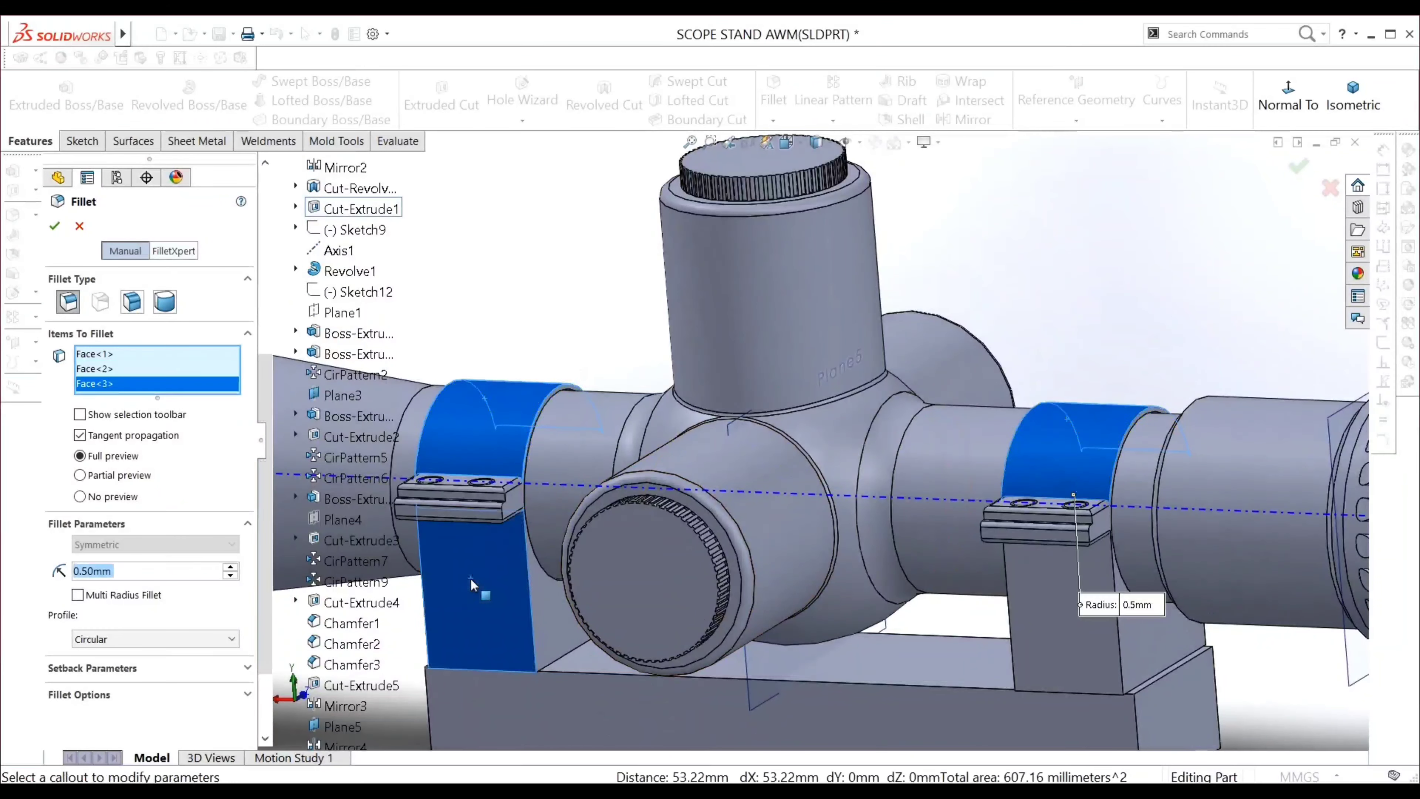
{"action": "left_click", "coordinate": [470, 580]}
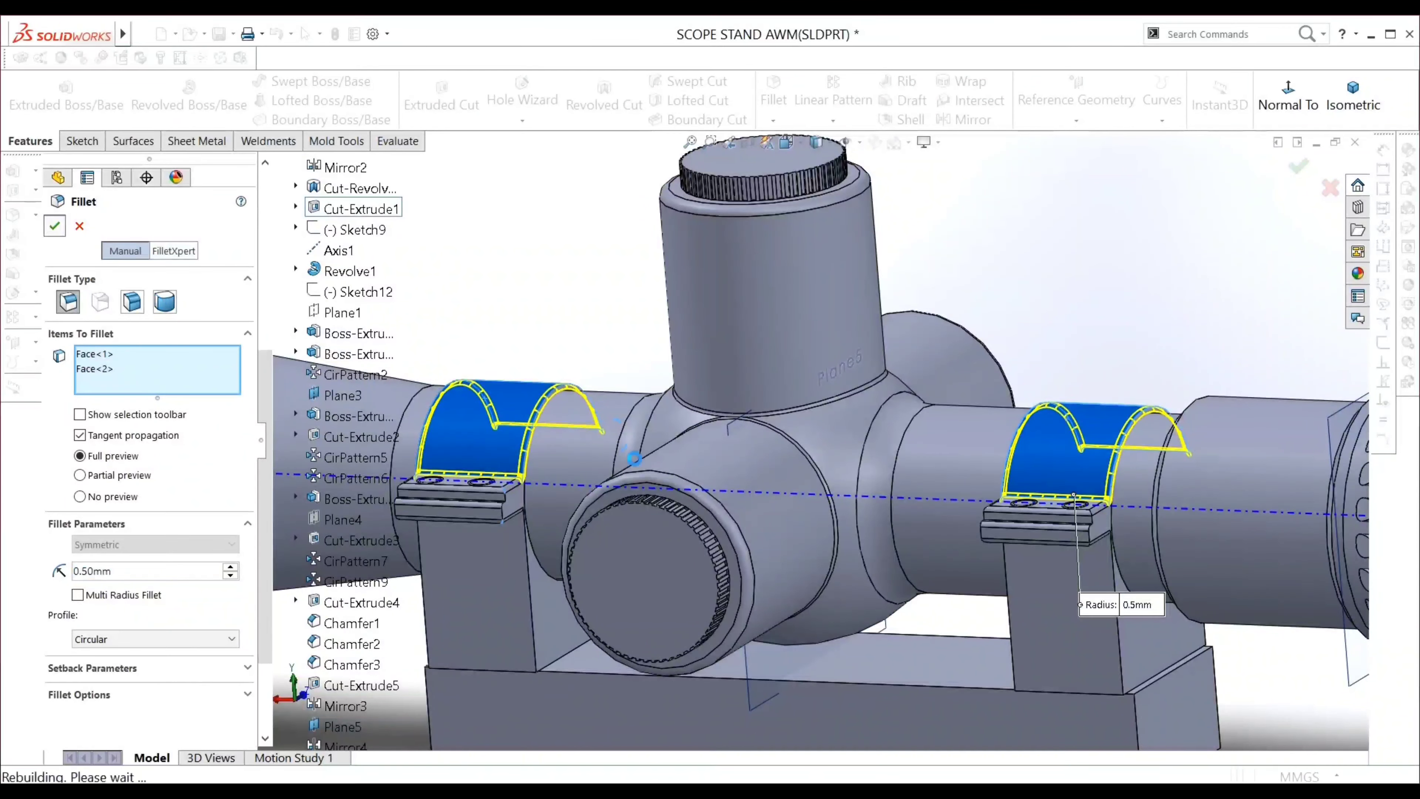
Select the right support's front and side faces for filleting, excluding the curved tube face
{"action": "middle_click_drag", "start_coordinate": [958, 470], "coordinate": [929, 450]}
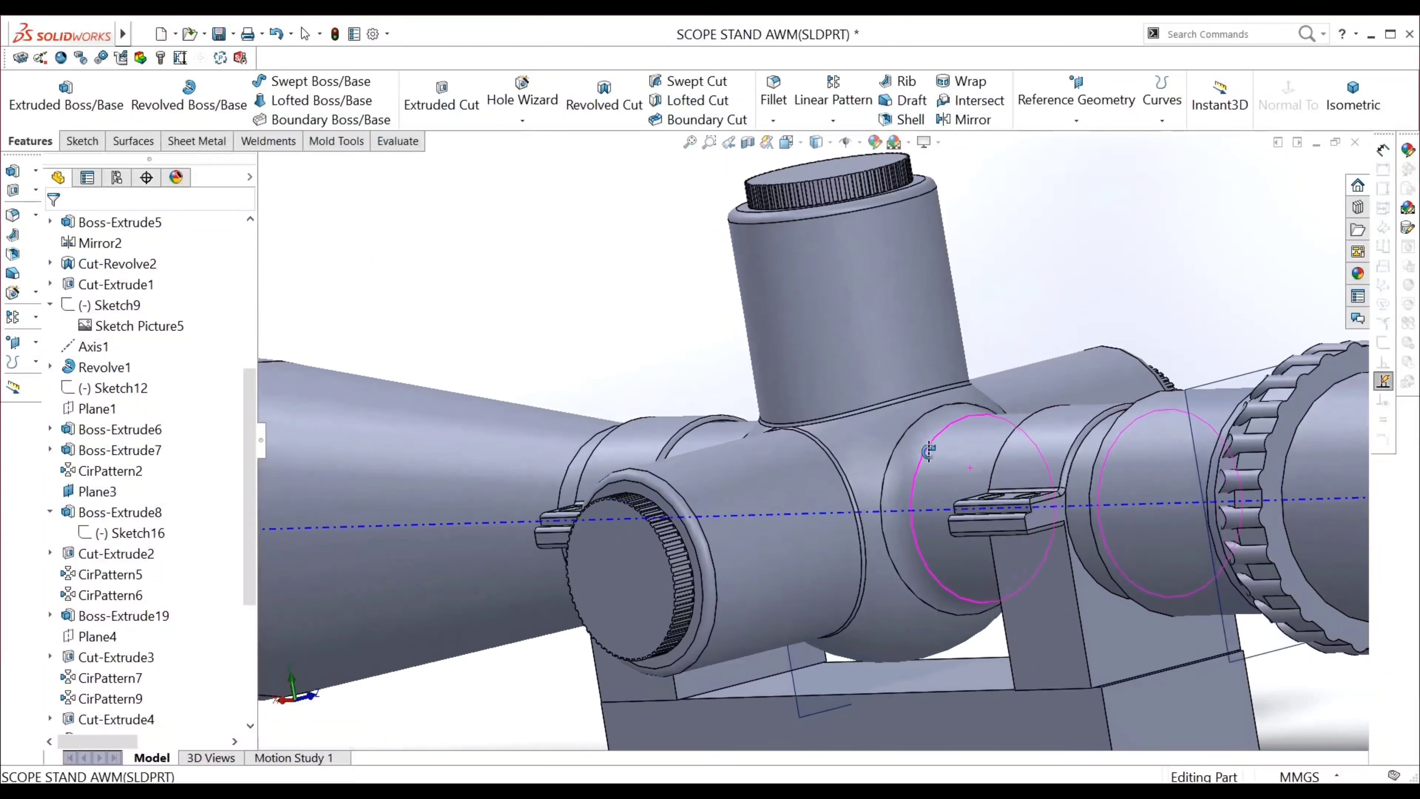
{"action": "left_click", "coordinate": [1040, 607]}
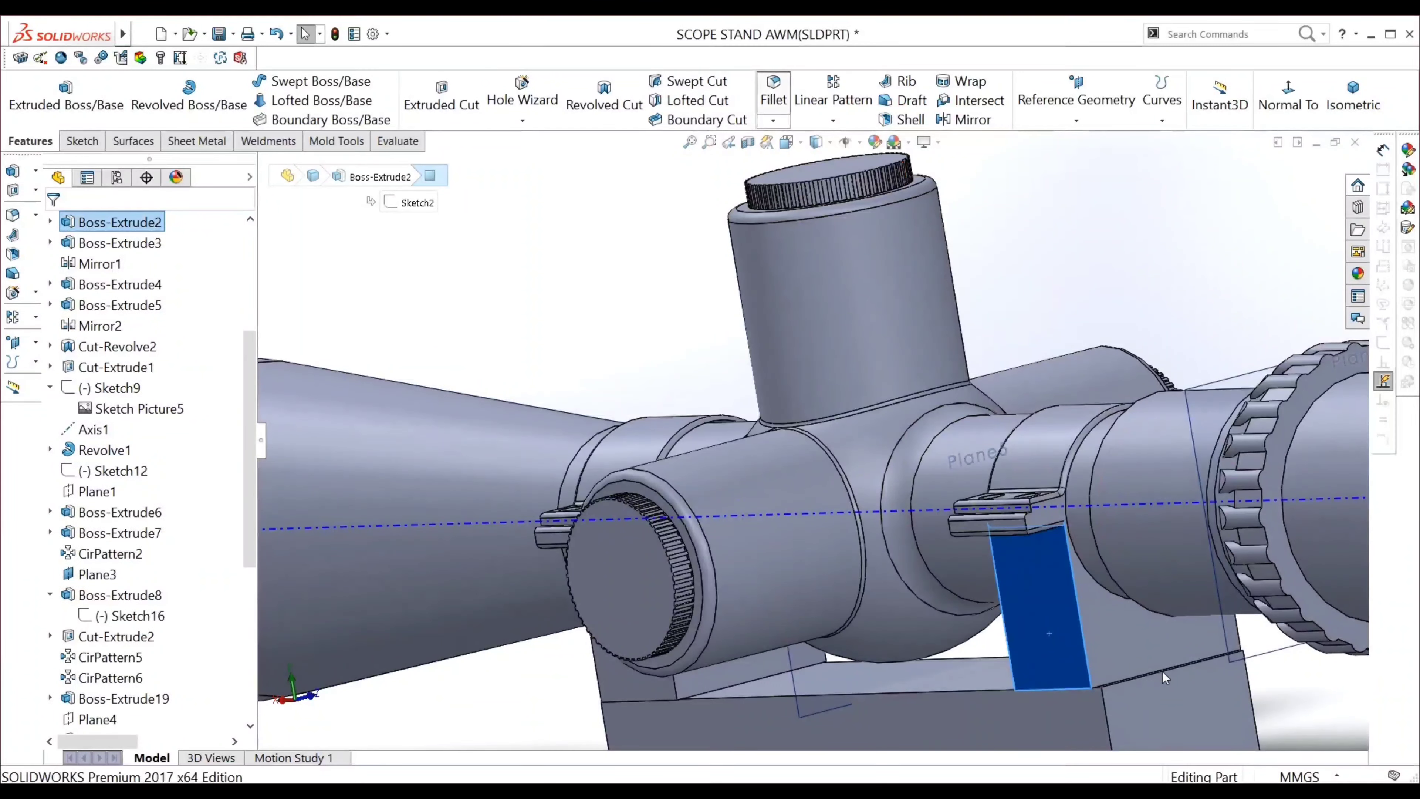
{"action": "left_click", "coordinate": [1121, 634]}
{"action": "mouse_move", "coordinate": [1040, 442]}
{"action": "middle_mouse_down"}
{"action": "mouse_move", "coordinate": [1009, 421]}
{"action": "mouse_move", "coordinate": [1032, 614]}
{"action": "middle_mouse_up"}
{"action": "left_click", "coordinate": [1032, 614]}
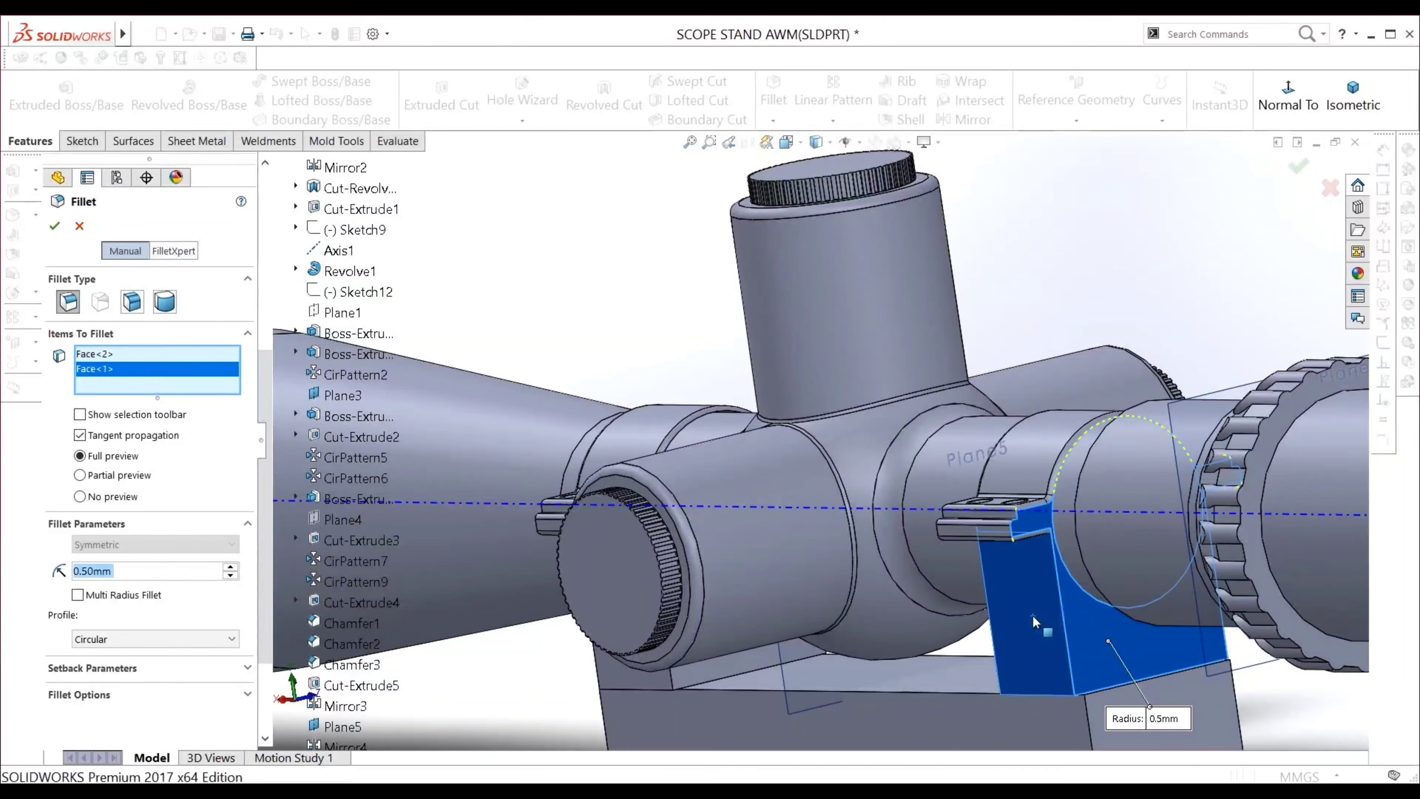
{"action": "left_click", "coordinate": [1064, 656]}
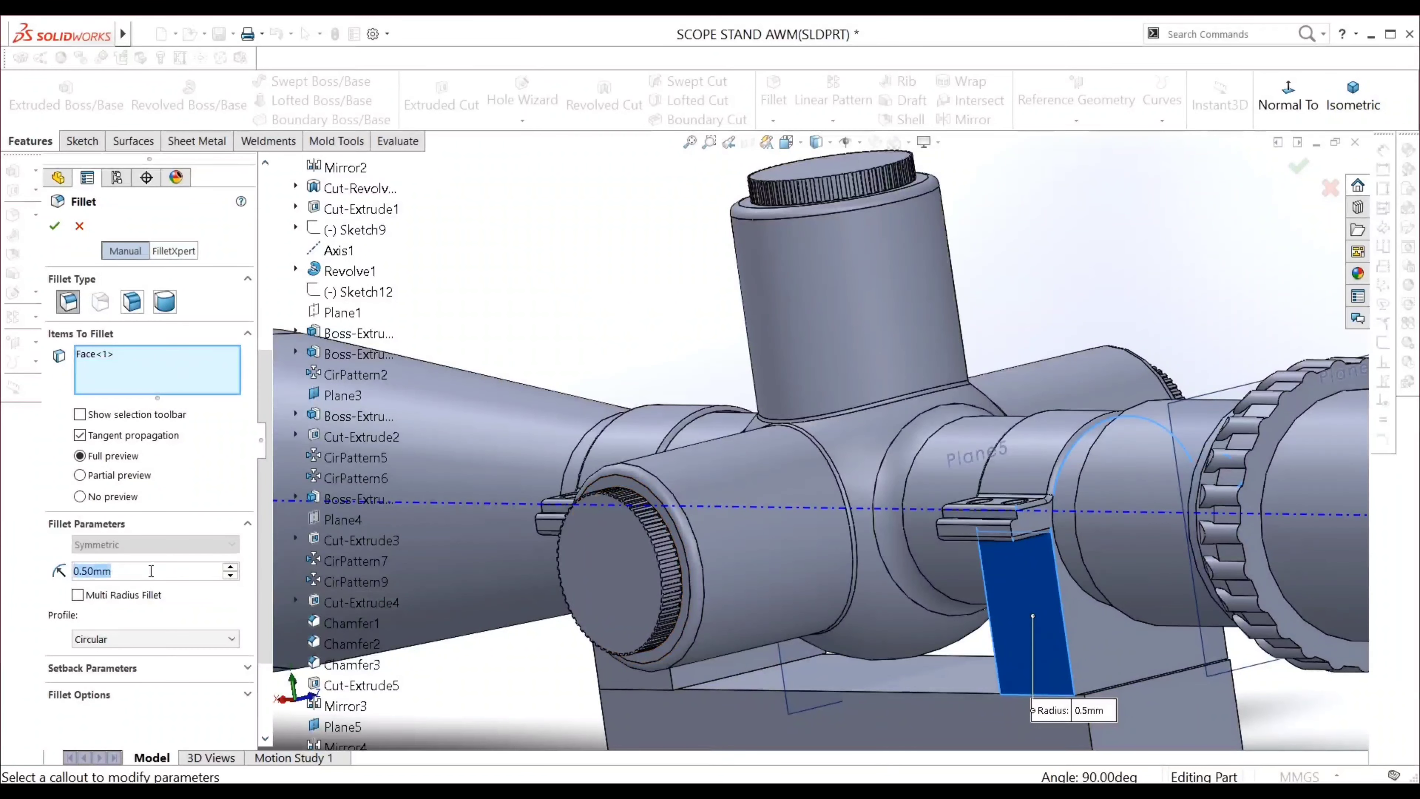
Set the fillet radius to 0.2 mm, add the left, centre and right support faces, and apply
{"action": "type", "text": "1"}
{"action": "key", "text": "Return"}
{"action": "type", "text": "0.2"}
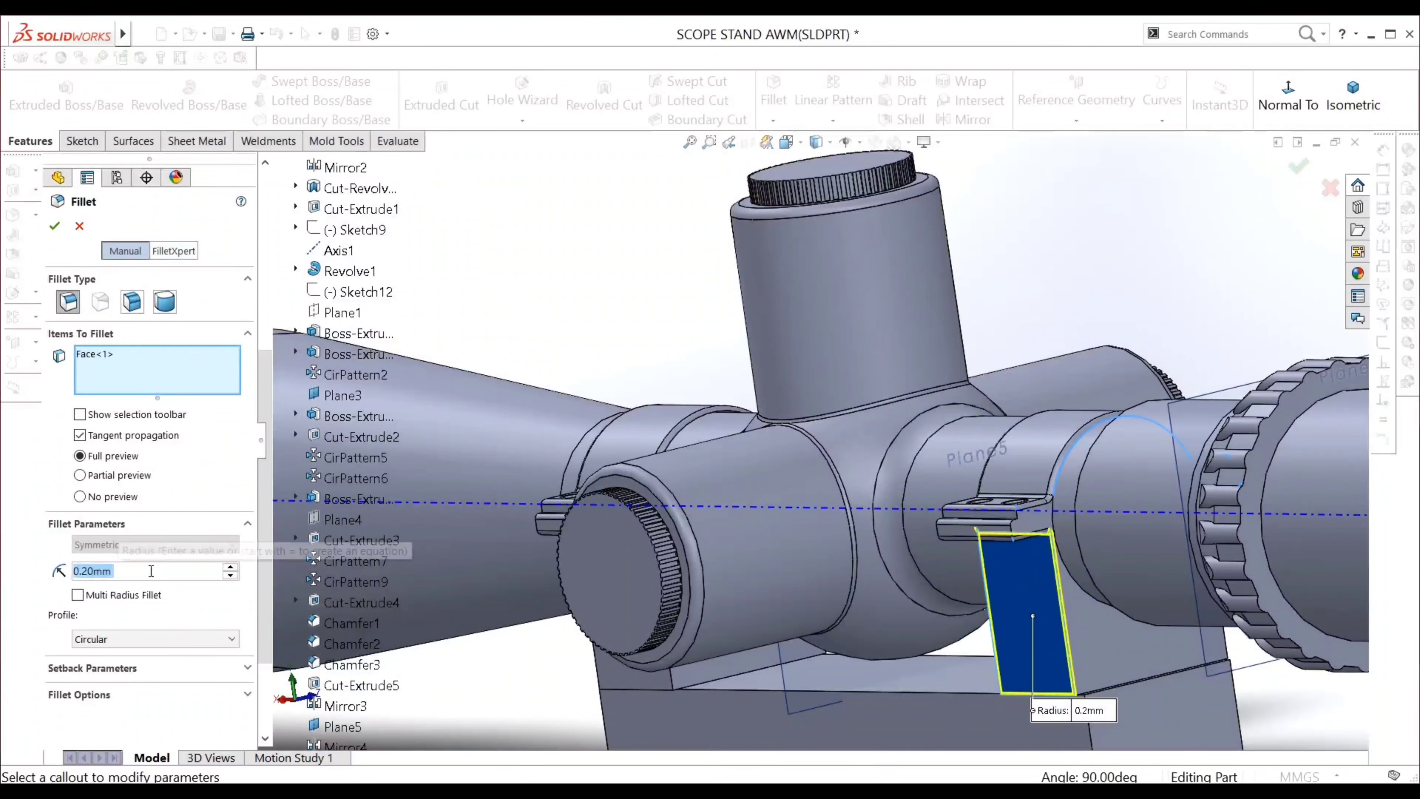
{"action": "key", "text": "Return"}
{"action": "left_click", "coordinate": [620, 684]}
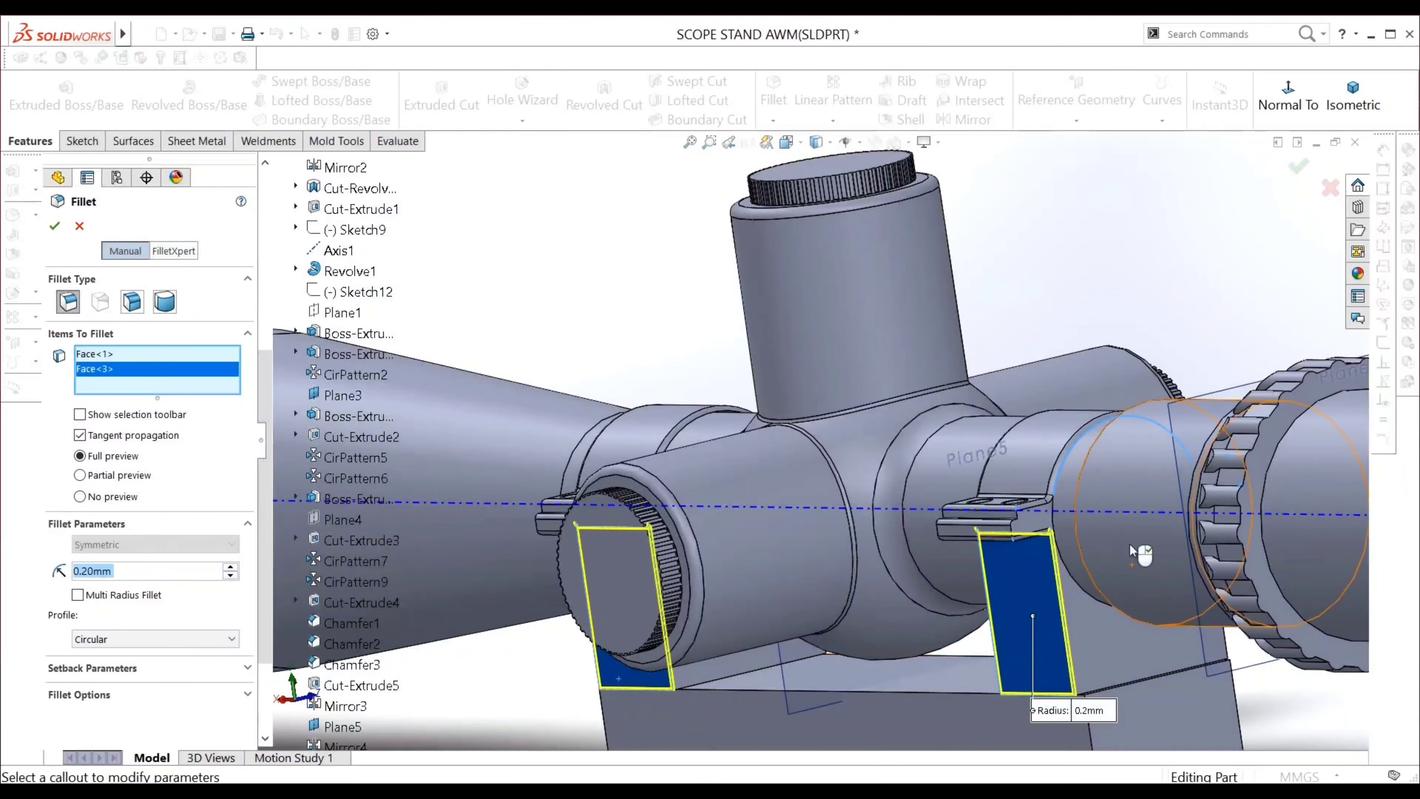
{"action": "mouse_move", "coordinate": [1097, 538]}
{"action": "middle_mouse_down"}
{"action": "mouse_move", "coordinate": [1226, 591]}
{"action": "mouse_move", "coordinate": [1284, 555]}
{"action": "middle_mouse_up"}
{"action": "left_click", "coordinate": [1235, 557]}
{"action": "left_click", "coordinate": [1143, 515]}
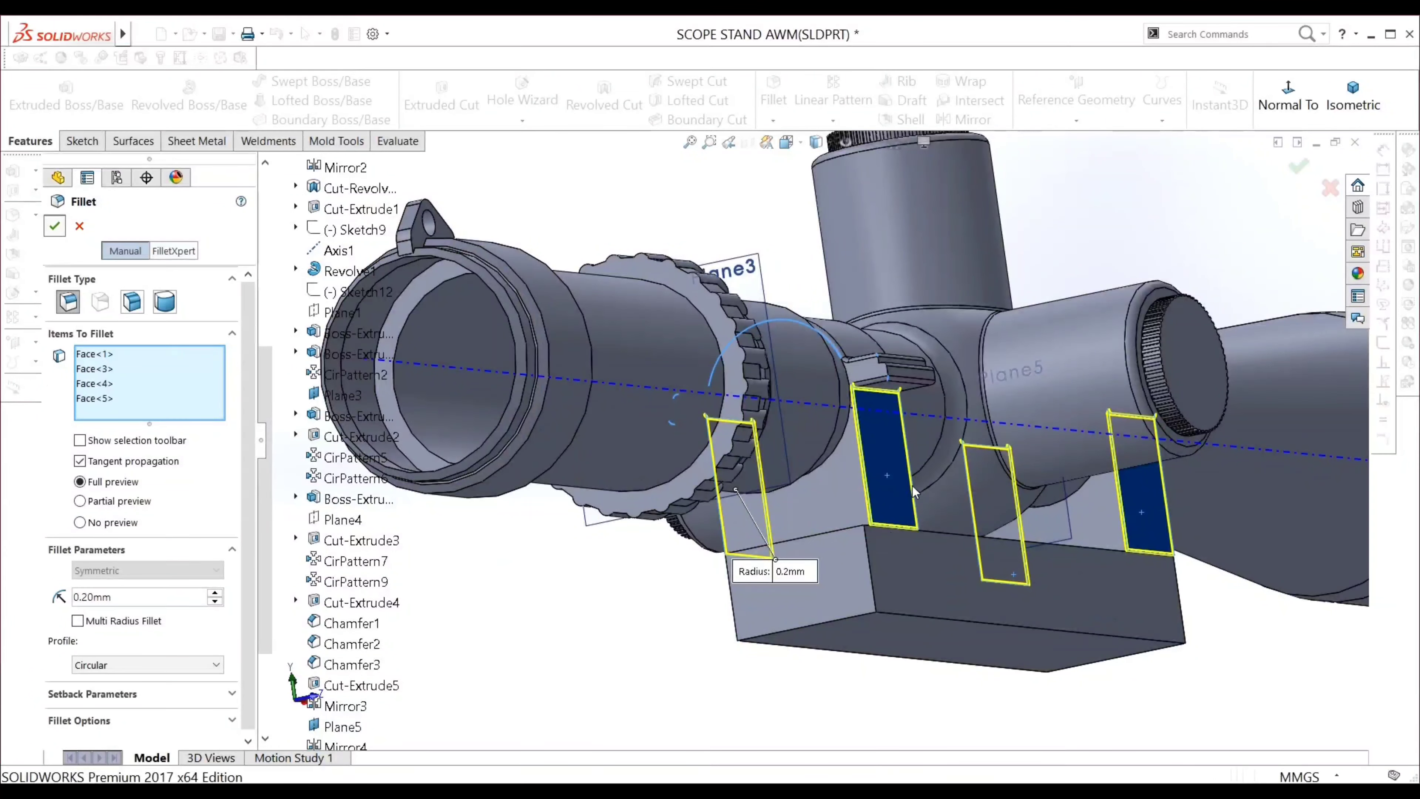
{"action": "key", "text": "Return"}
Try a 1 mm fillet on the base block's long face, then cancel it
{"action": "mouse_move", "coordinate": [912, 486]}
{"action": "middle_mouse_down"}
{"action": "mouse_move", "coordinate": [888, 560]}
{"action": "mouse_move", "coordinate": [929, 457]}
{"action": "mouse_move", "coordinate": [904, 469]}
{"action": "middle_mouse_up"}
{"action": "scroll", "coordinate": [888, 559], "scroll_direction": "down", "scroll_amount": 5}
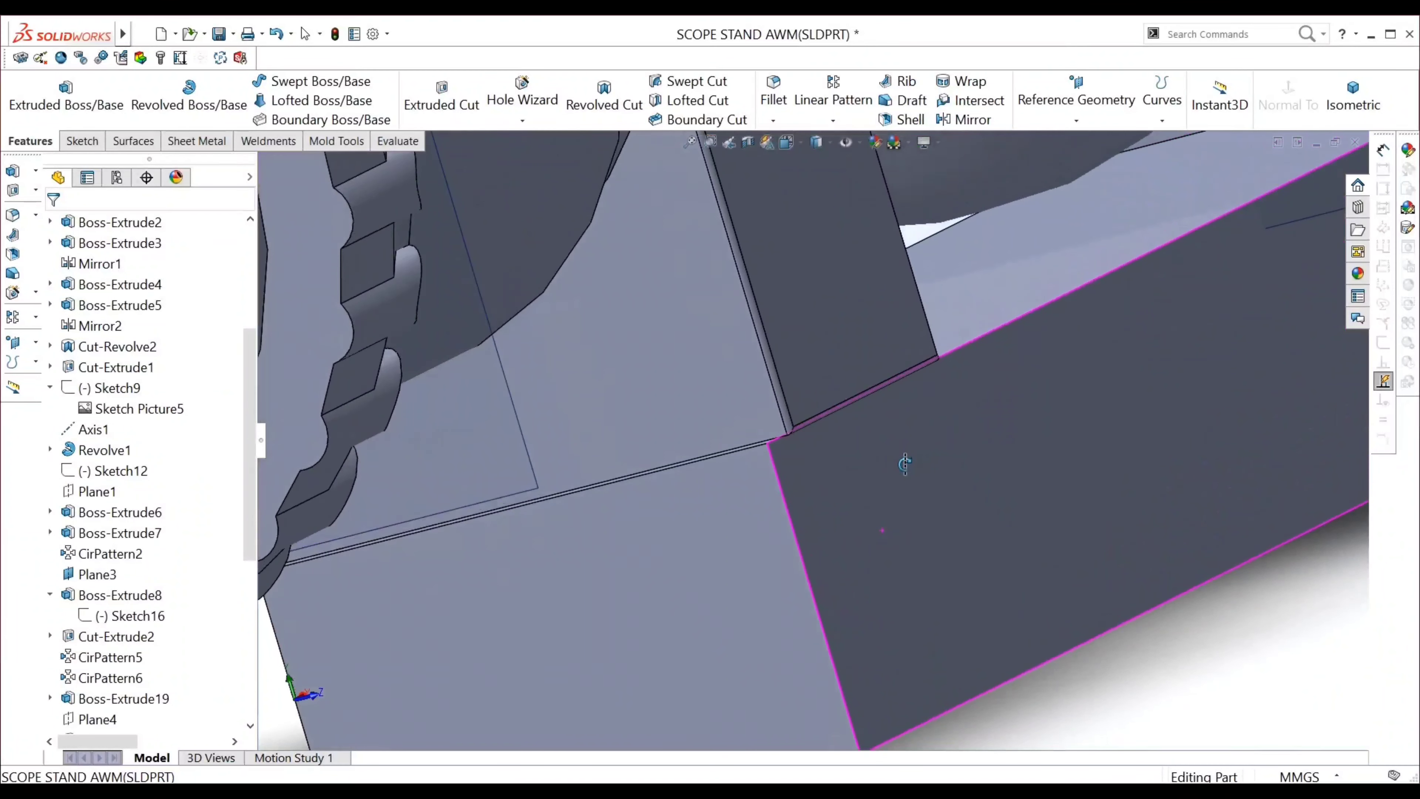
{"action": "left_click", "coordinate": [920, 530]}
{"action": "left_click", "coordinate": [774, 92]}
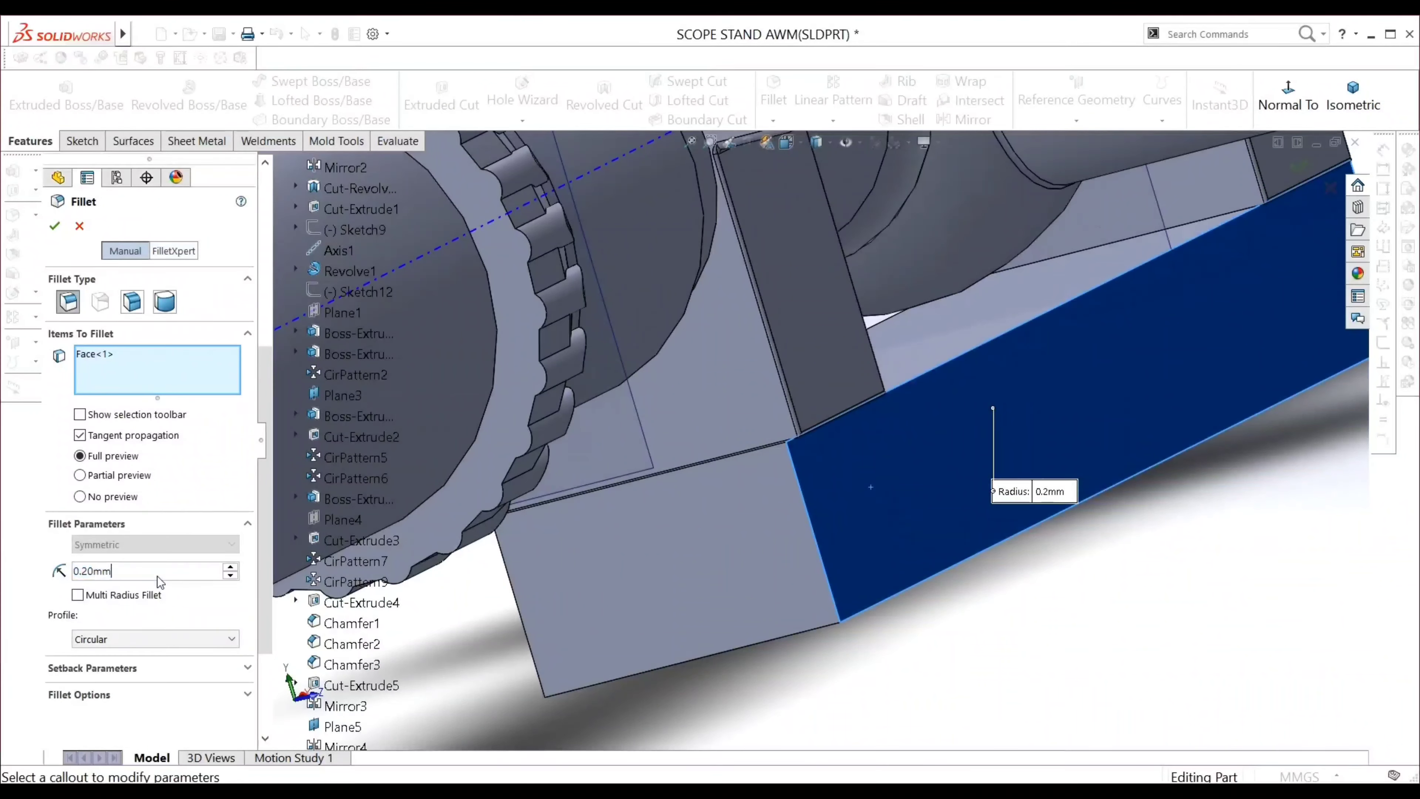
{"action": "triple_click", "coordinate": [158, 575]}
{"action": "type", "text": "1"}
{"action": "key", "text": "Return"}
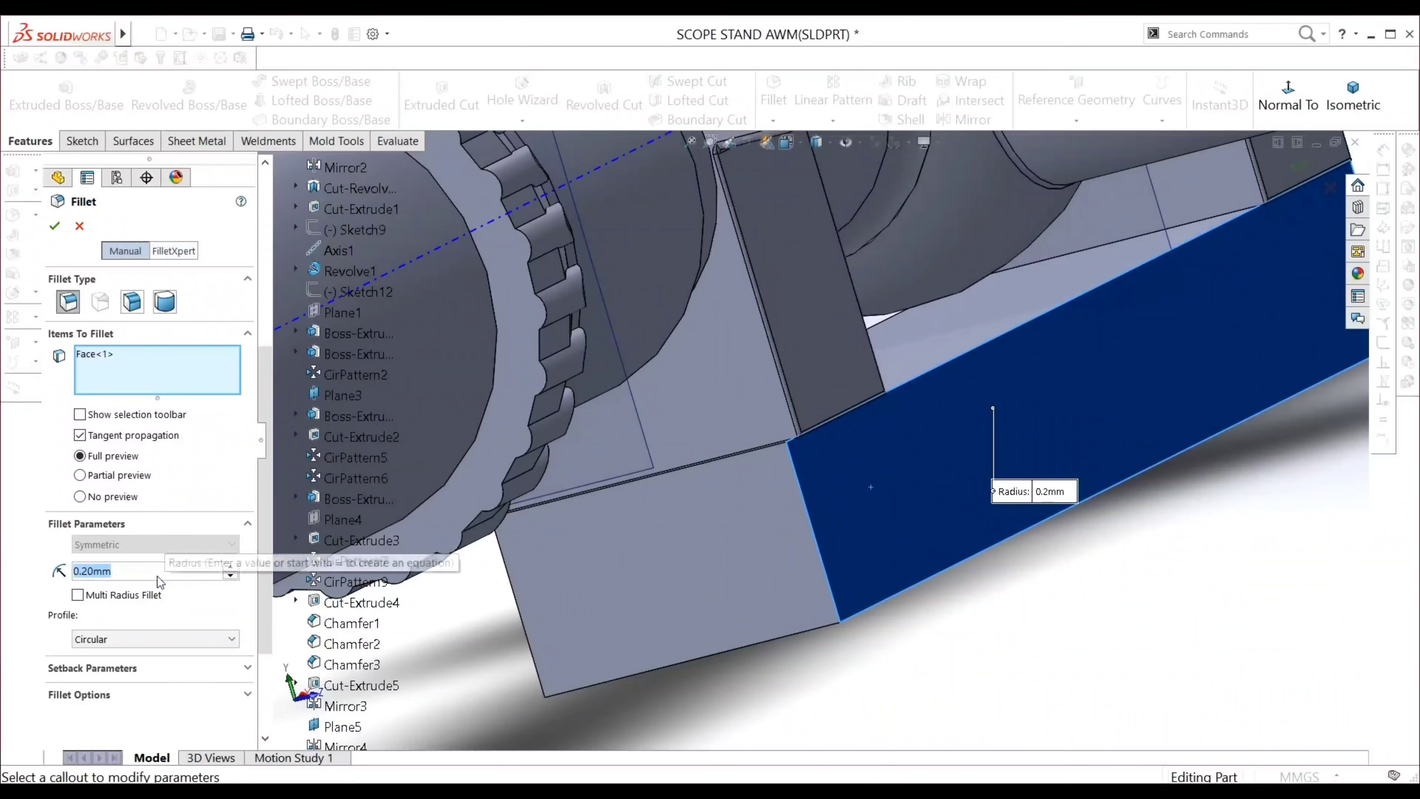
{"action": "left_click", "coordinate": [786, 544]}
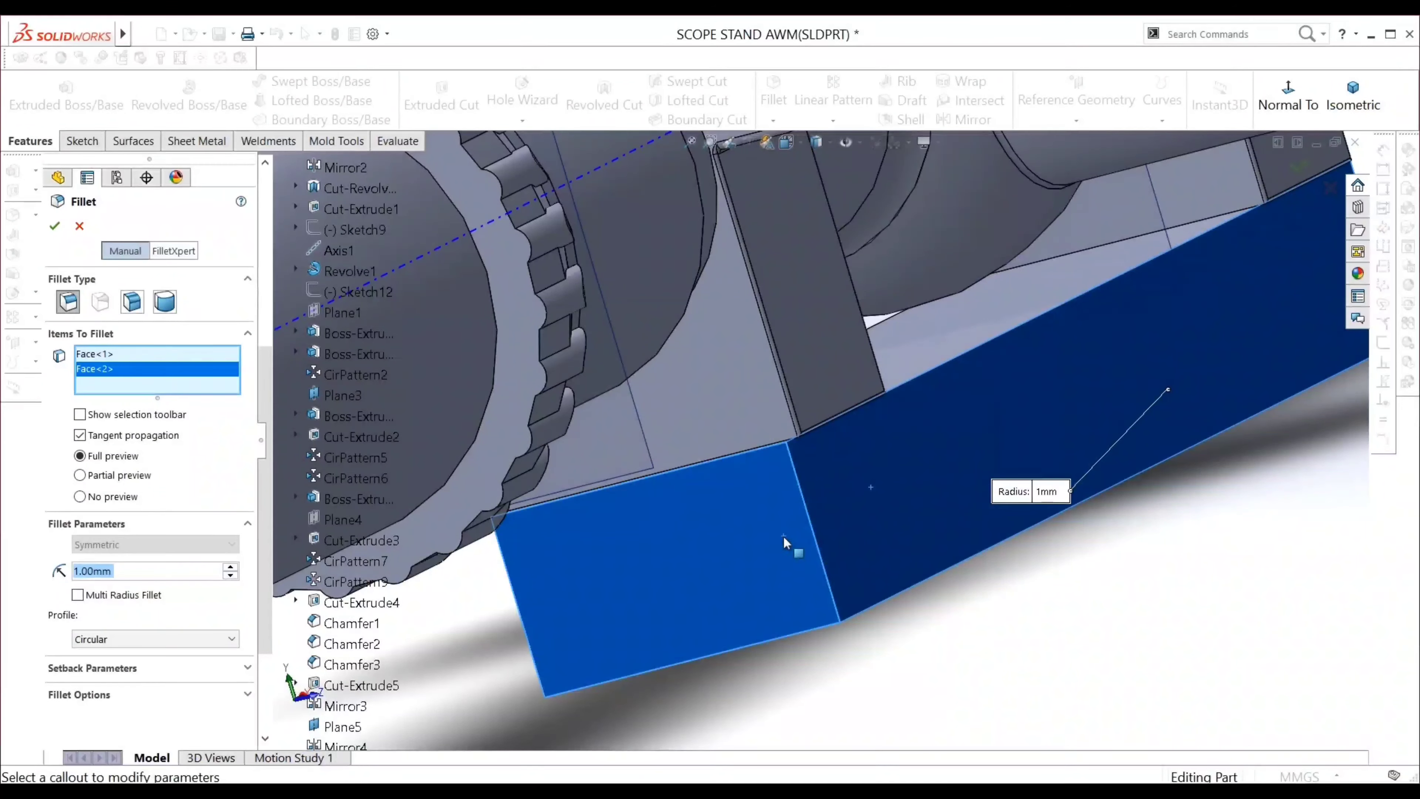
{"action": "left_click", "coordinate": [860, 570]}
{"action": "left_click", "coordinate": [80, 226]}
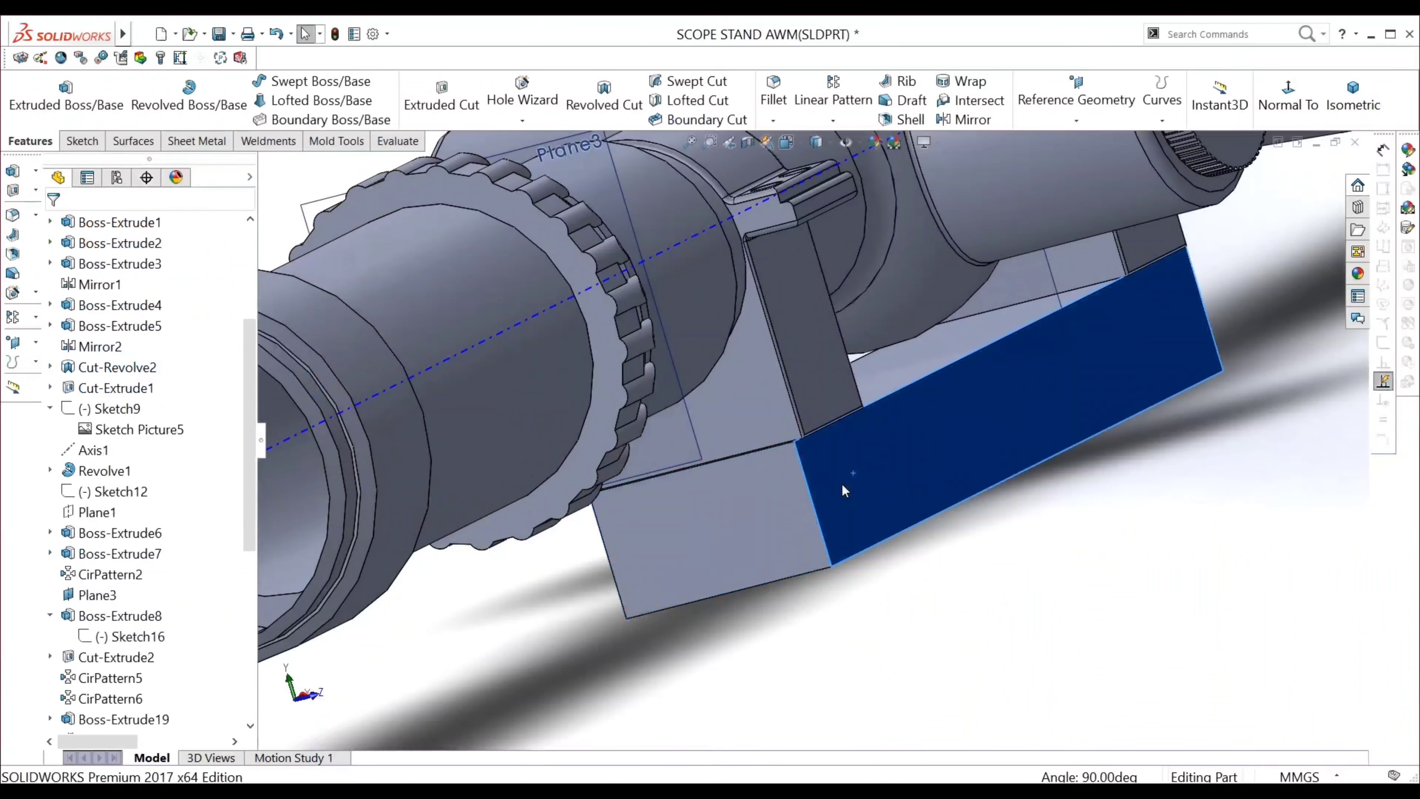
{"action": "mouse_move", "coordinate": [1061, 474]}
{"action": "middle_mouse_down"}
{"action": "mouse_move", "coordinate": [888, 435]}
{"action": "mouse_move", "coordinate": [604, 468]}
{"action": "middle_mouse_up"}
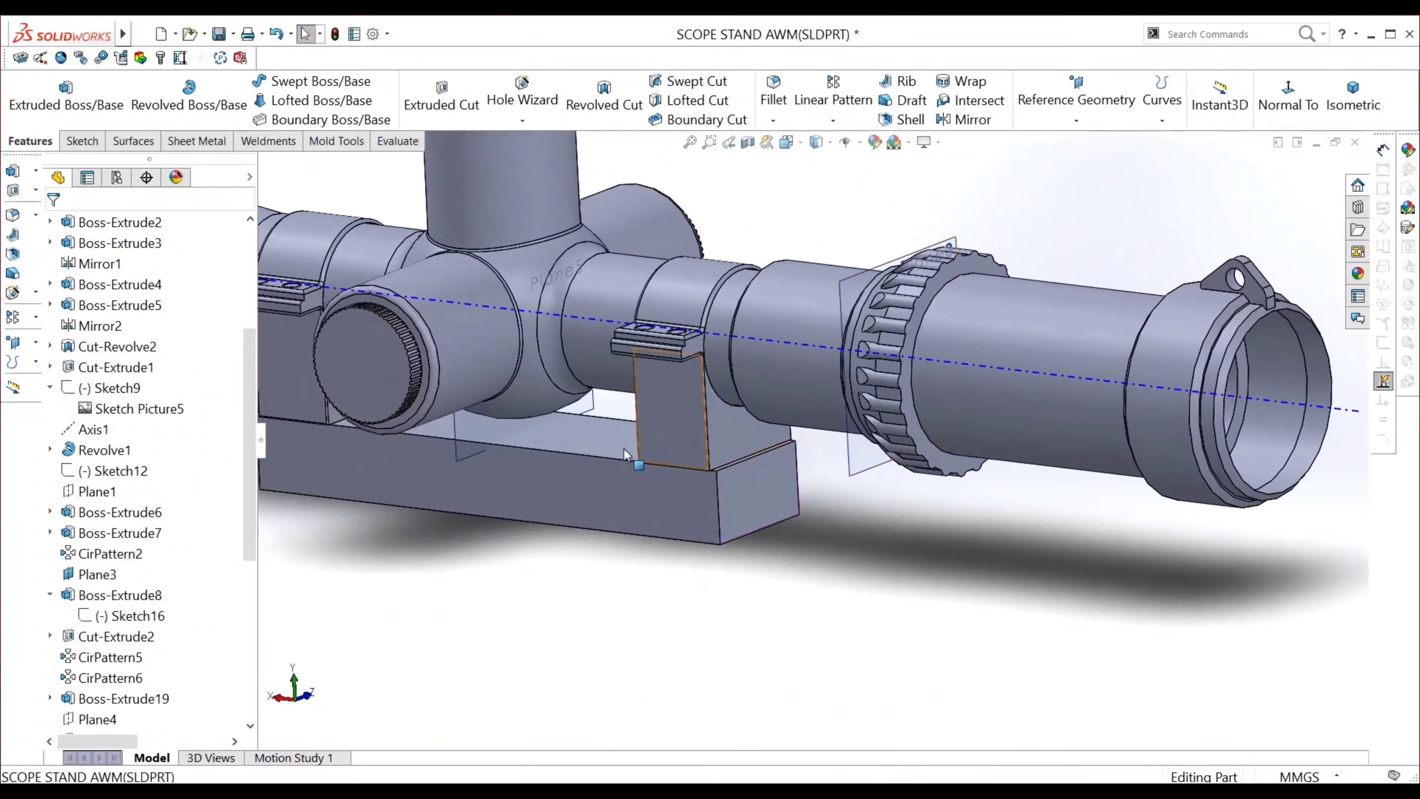
Start a 1 mm fillet on the base block's top edges, including the right block's top edge
{"action": "scroll", "coordinate": [587, 462], "scroll_direction": "down", "scroll_amount": 5}
{"action": "left_click", "coordinate": [604, 448]}
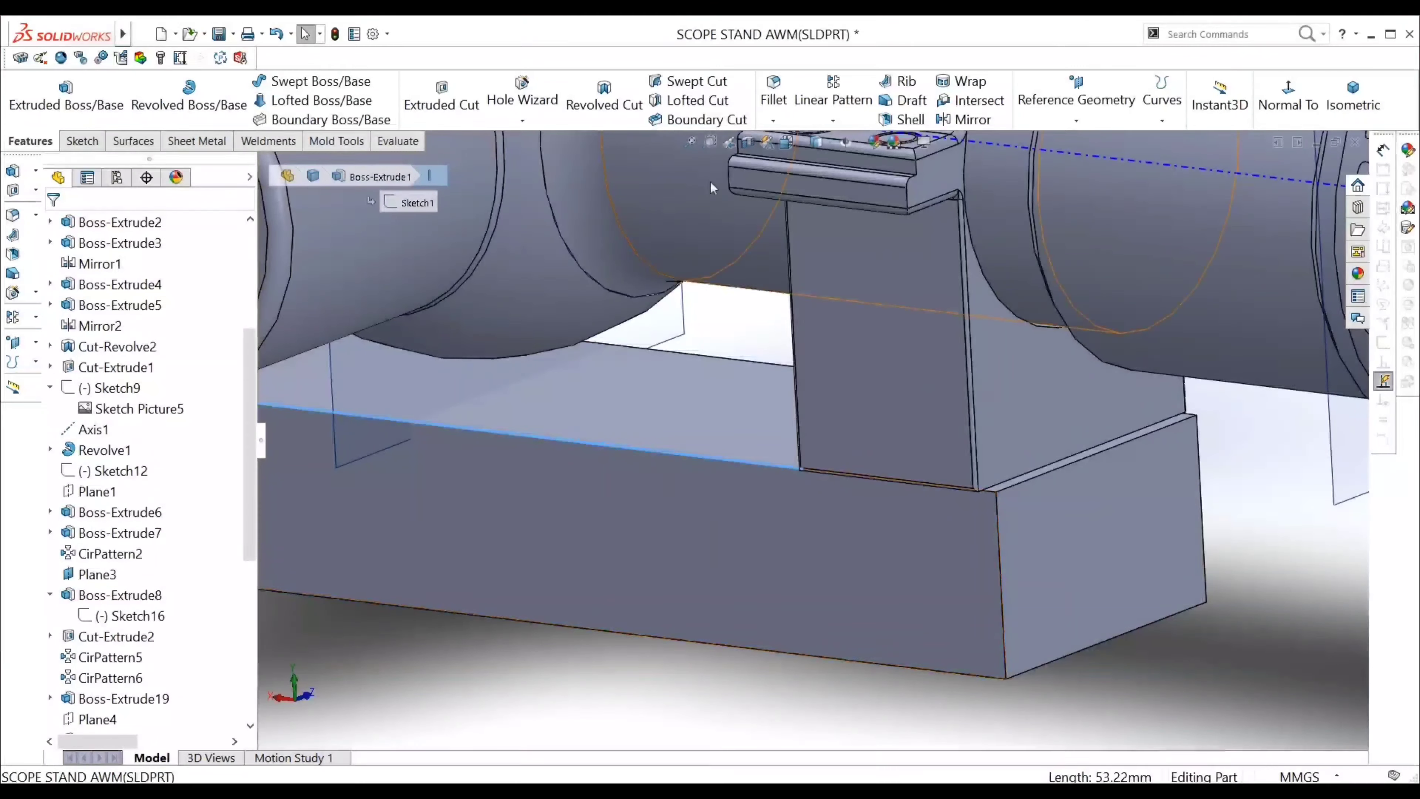
{"action": "left_click", "coordinate": [773, 96]}
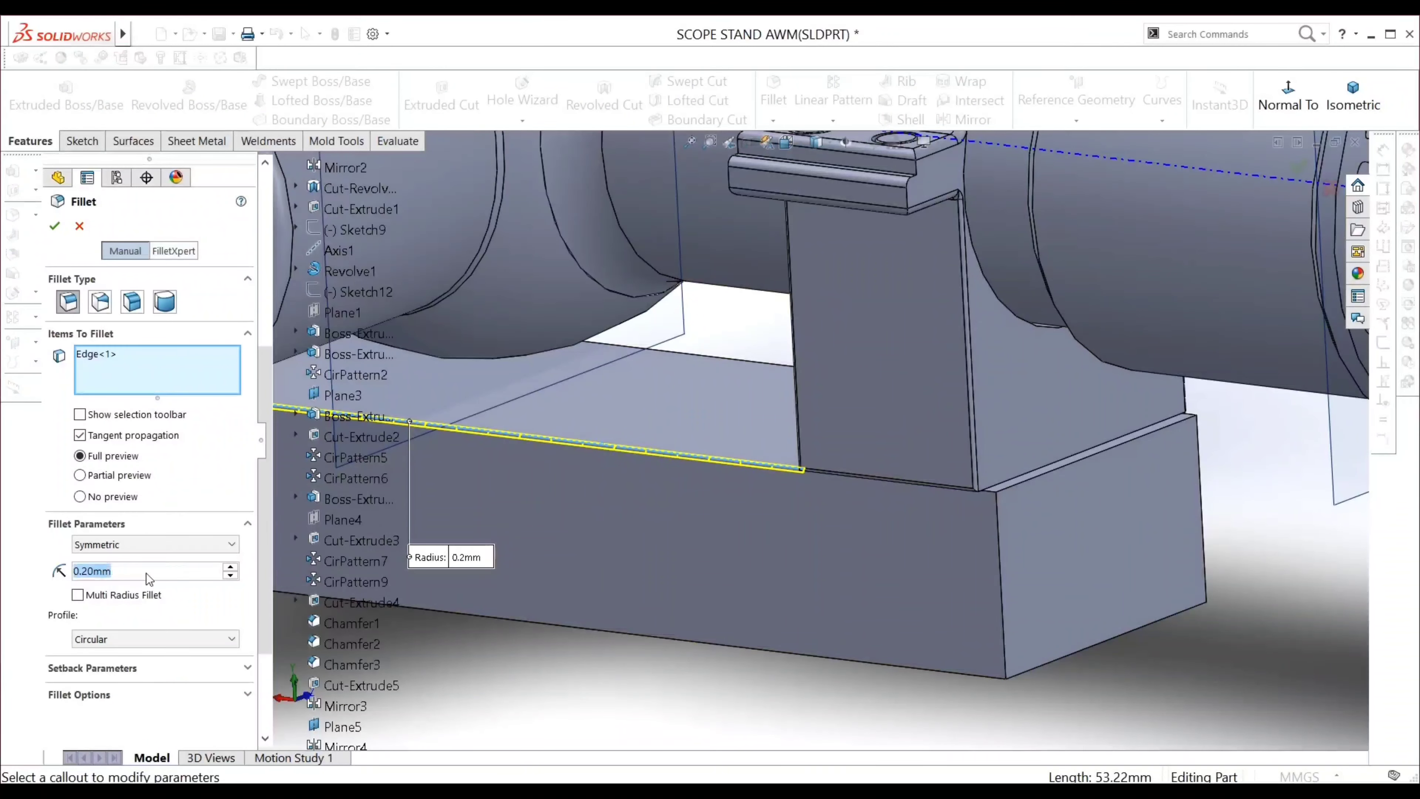
{"action": "type", "text": "1"}
{"action": "key", "text": "Return"}
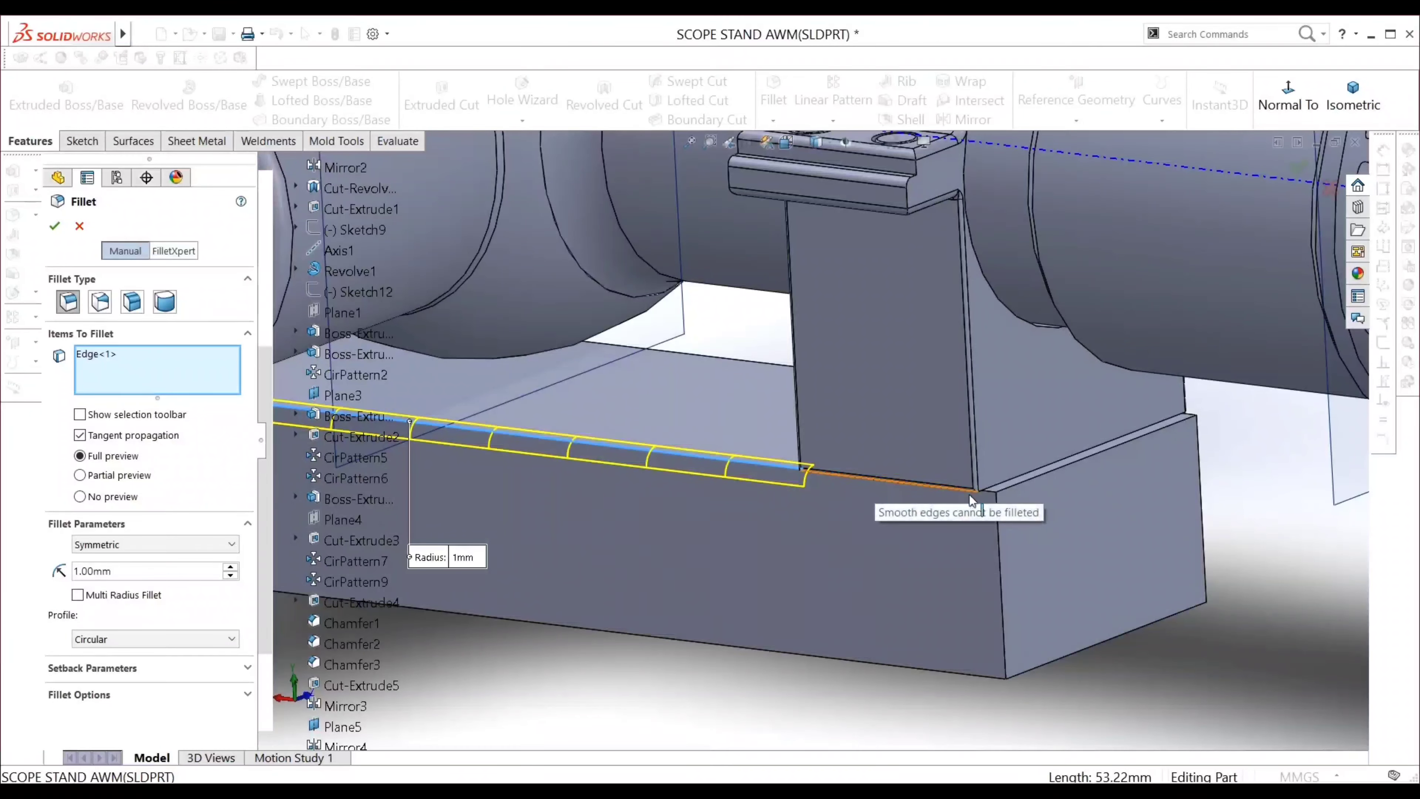
{"action": "left_click", "coordinate": [1047, 473]}
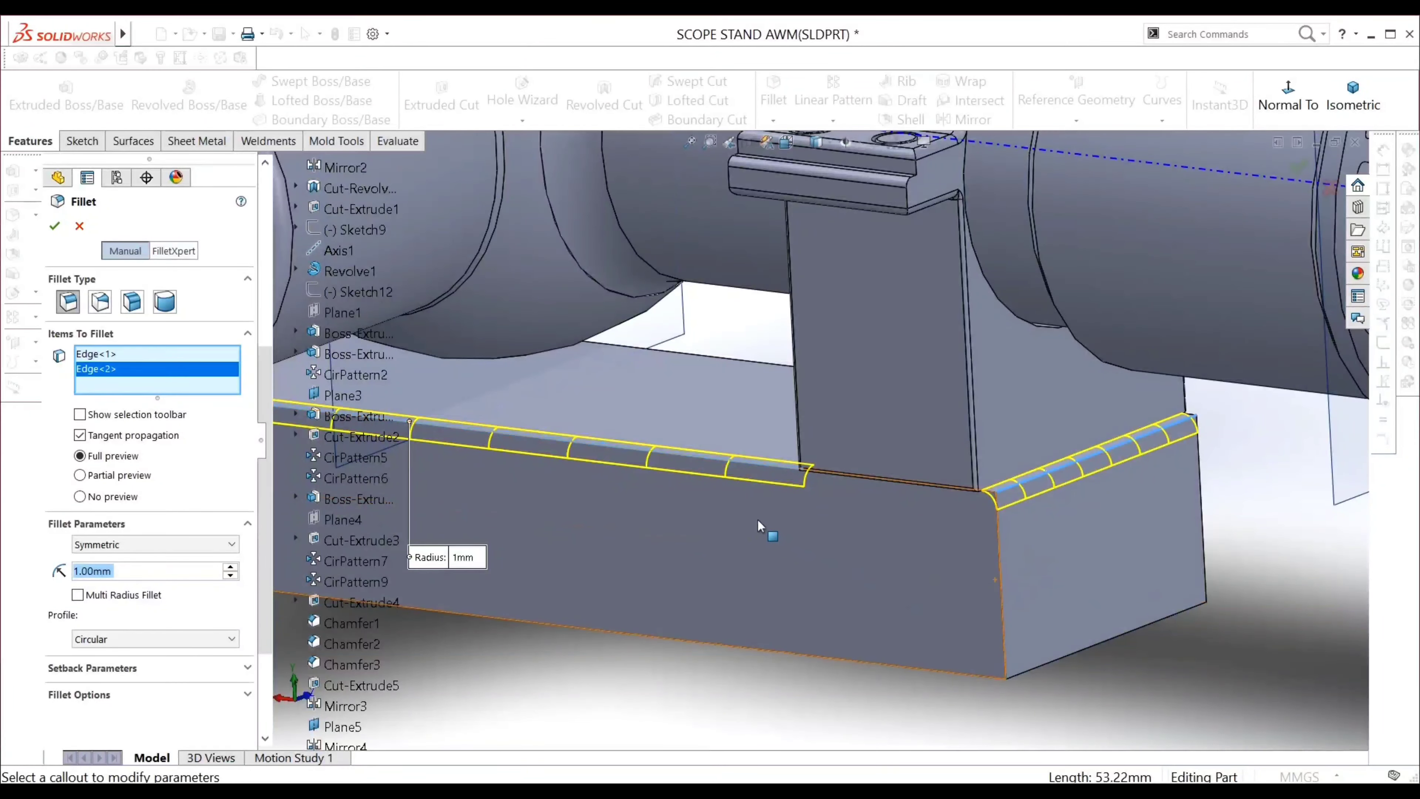
{"action": "scroll", "coordinate": [758, 519], "scroll_direction": "up", "scroll_amount": 3}
{"action": "left_click", "coordinate": [775, 393]}
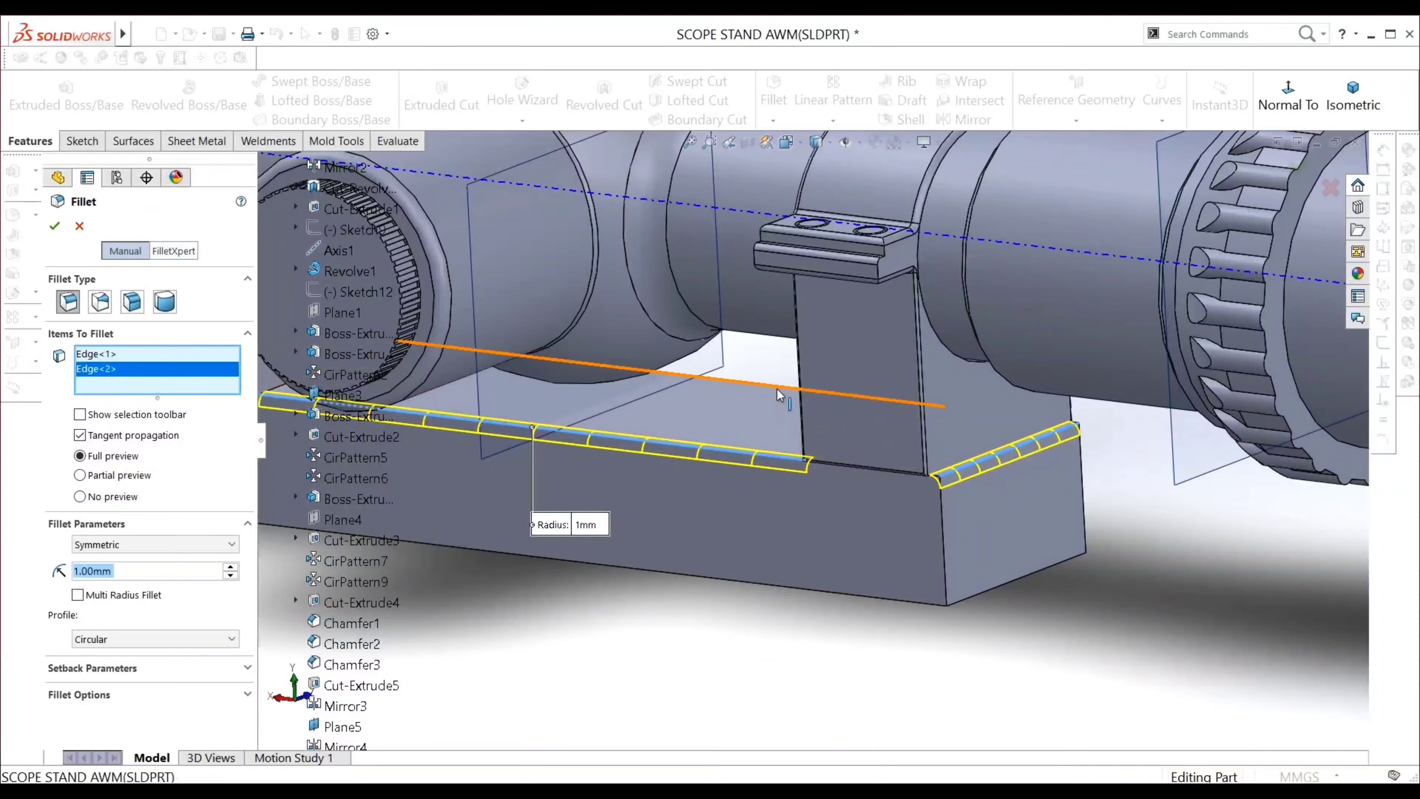
{"action": "scroll", "coordinate": [710, 437], "scroll_direction": "up", "scroll_amount": 3}
{"action": "scroll", "coordinate": [603, 394], "scroll_direction": "up", "scroll_amount": 2}
{"action": "scroll", "coordinate": [564, 412], "scroll_direction": "down", "scroll_amount": 6}
{"action": "scroll", "coordinate": [564, 413], "scroll_direction": "down", "scroll_amount": 3}
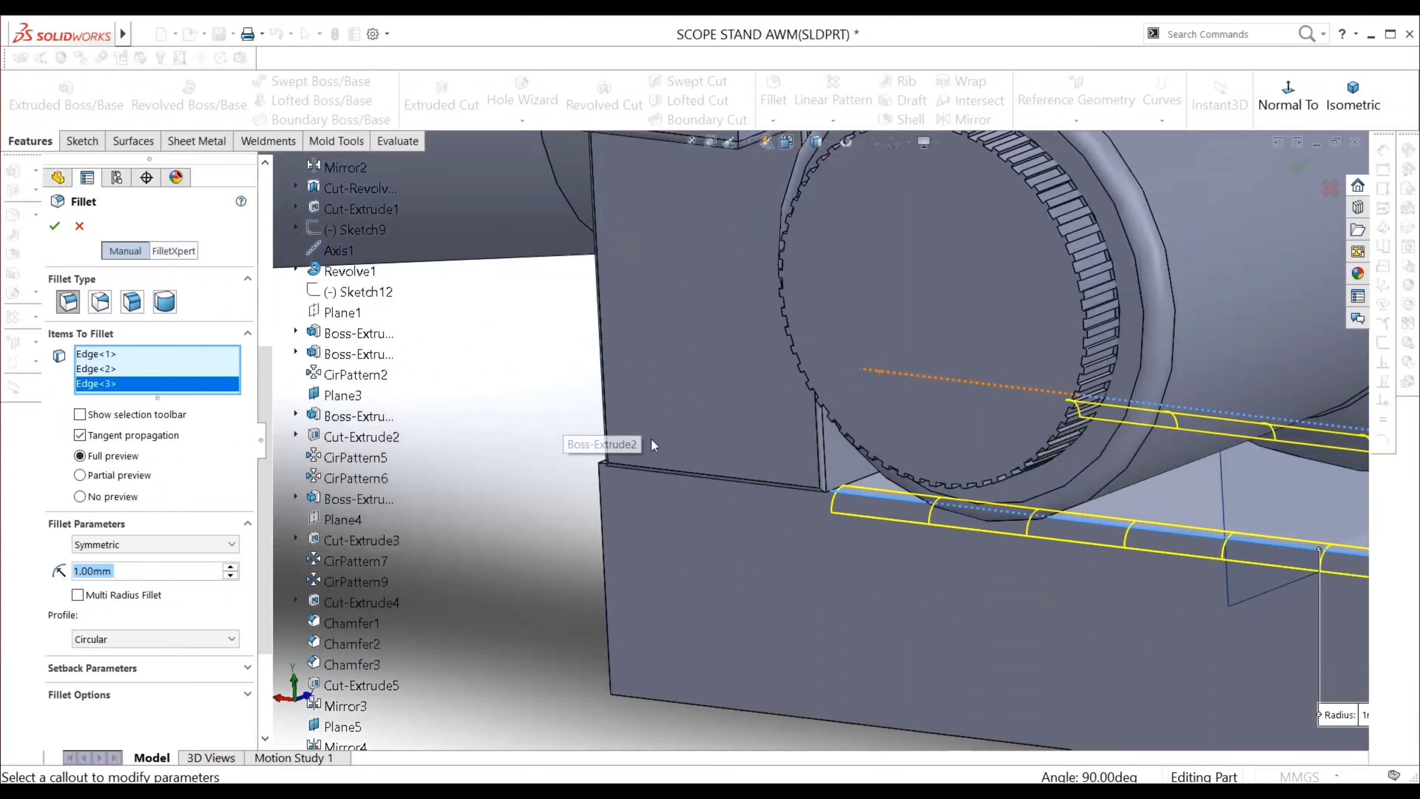
{"action": "scroll", "coordinate": [564, 443], "scroll_direction": "down", "scroll_amount": 4}
Add the slanted corner, vertical corner and stand bottom edges to the 1 mm fillet
{"action": "left_click", "coordinate": [564, 448]}
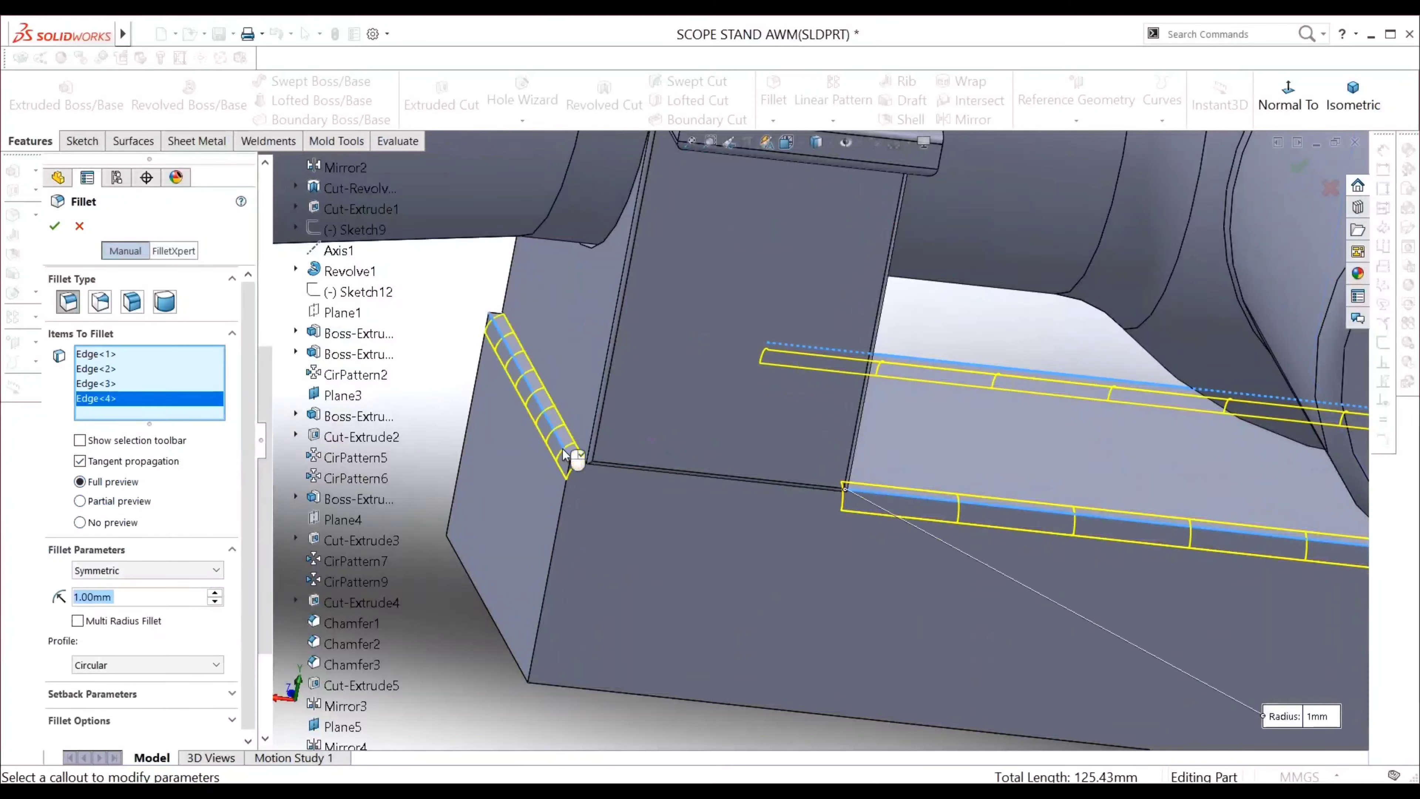
{"action": "left_click", "coordinate": [575, 445]}
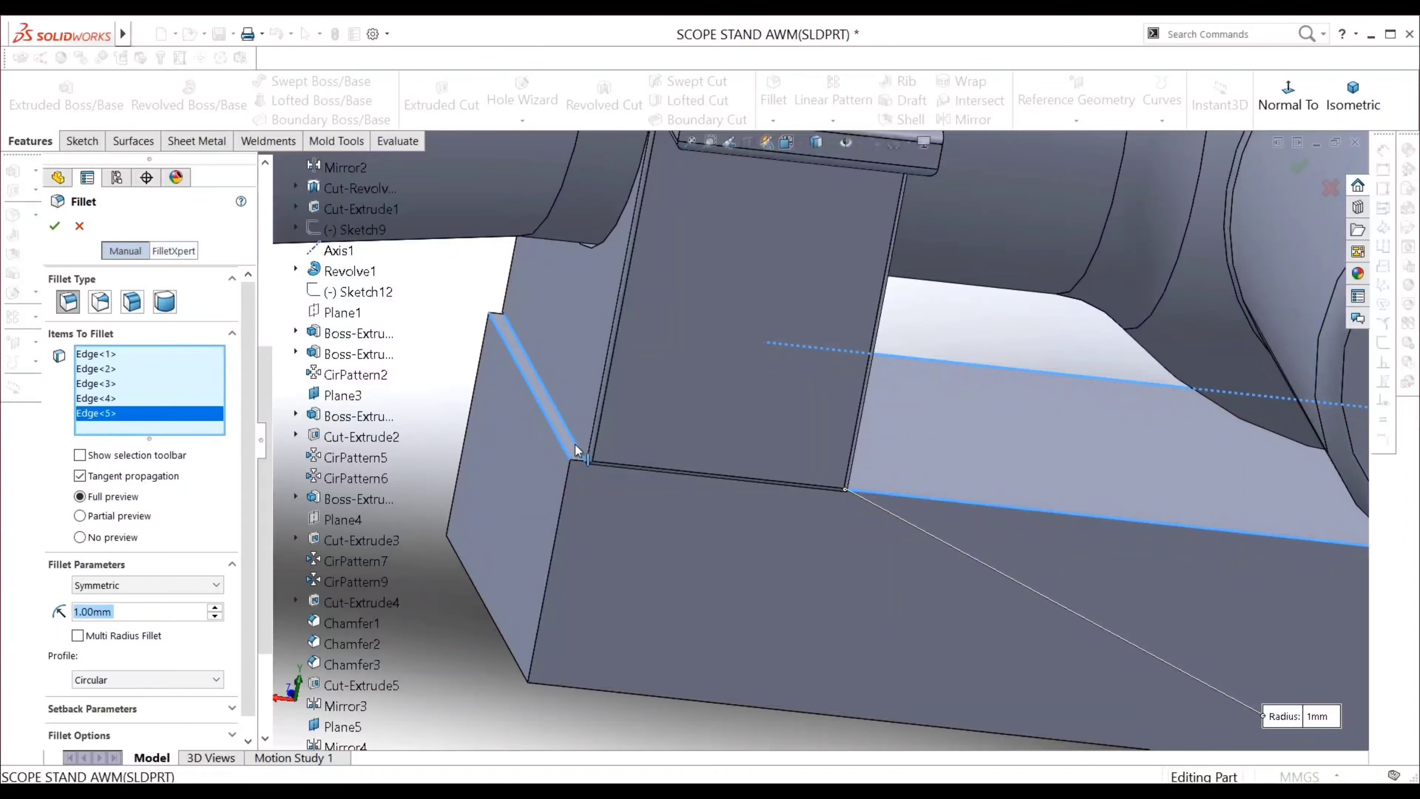
{"action": "left_click", "coordinate": [575, 444]}
{"action": "scroll", "coordinate": [623, 543], "scroll_direction": "up", "scroll_amount": 2}
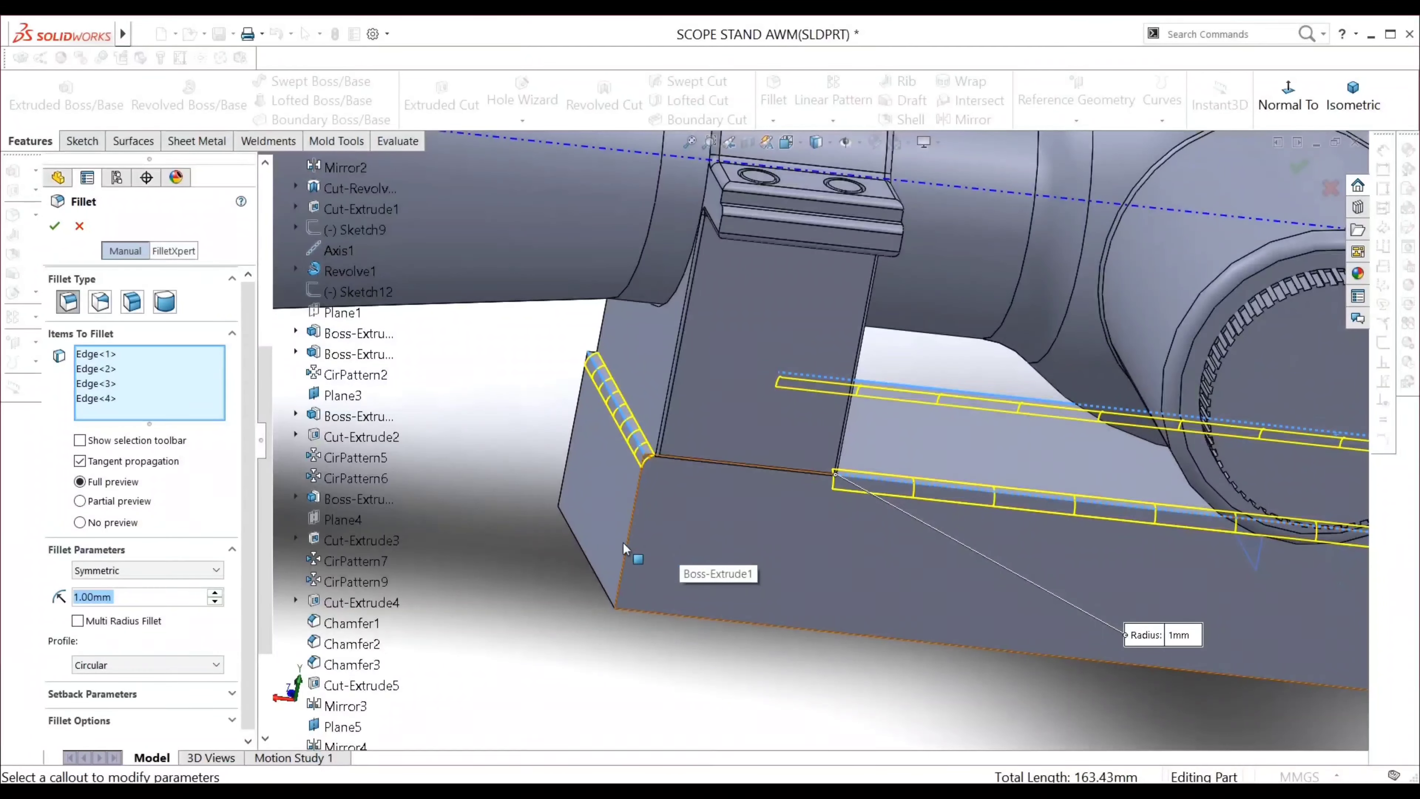
{"action": "left_click", "coordinate": [589, 564]}
{"action": "left_click", "coordinate": [573, 446]}
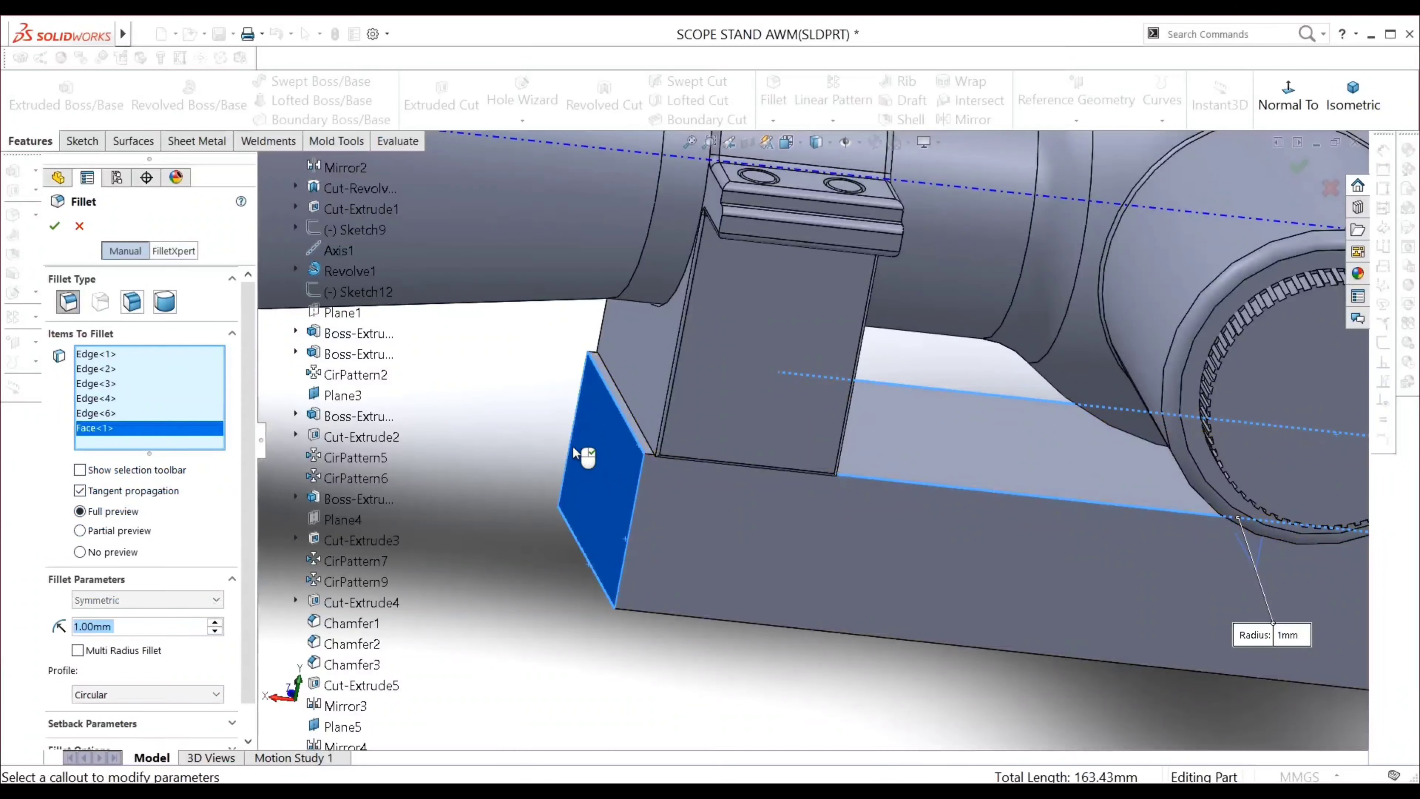
{"action": "left_click", "coordinate": [638, 532]}
{"action": "left_click", "coordinate": [632, 531]}
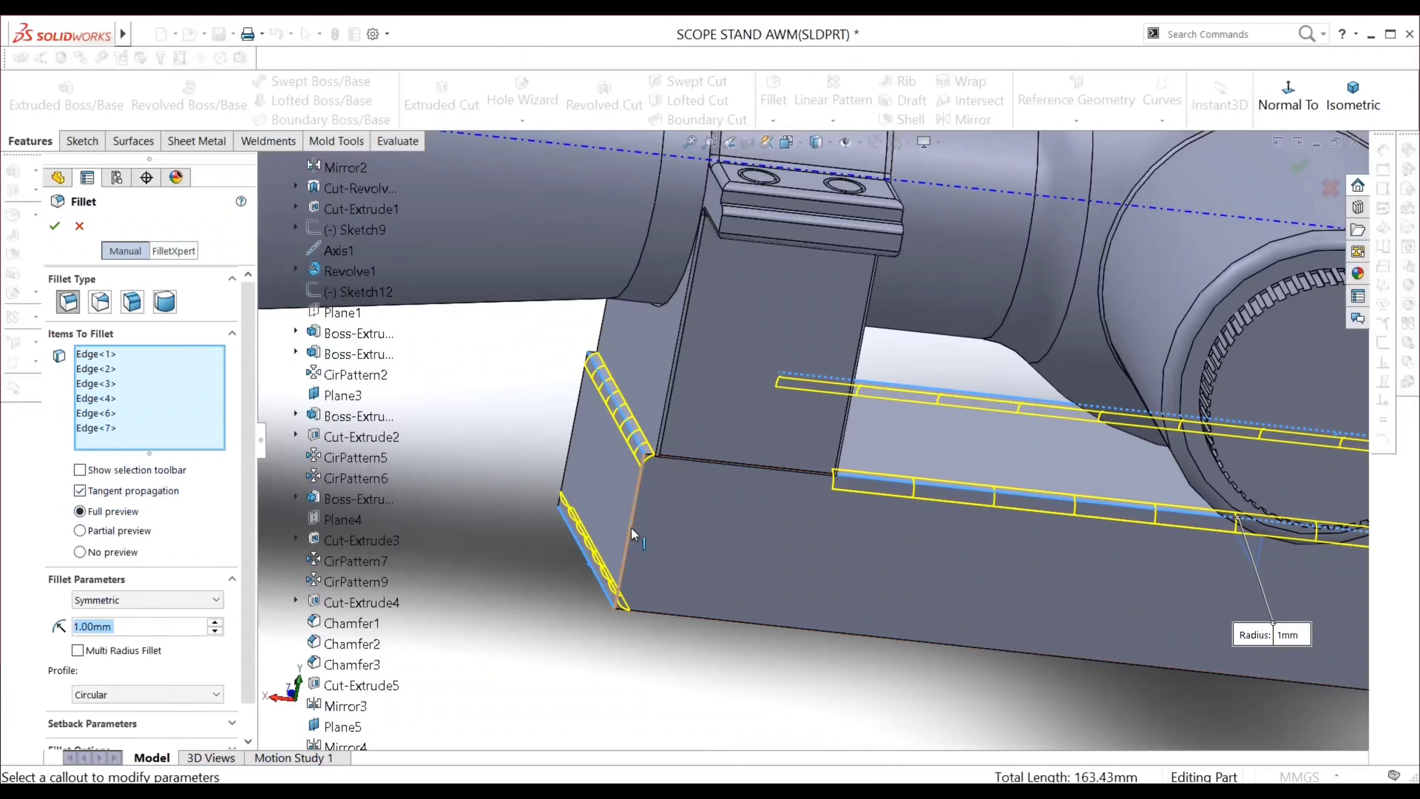
{"action": "left_click", "coordinate": [638, 498]}
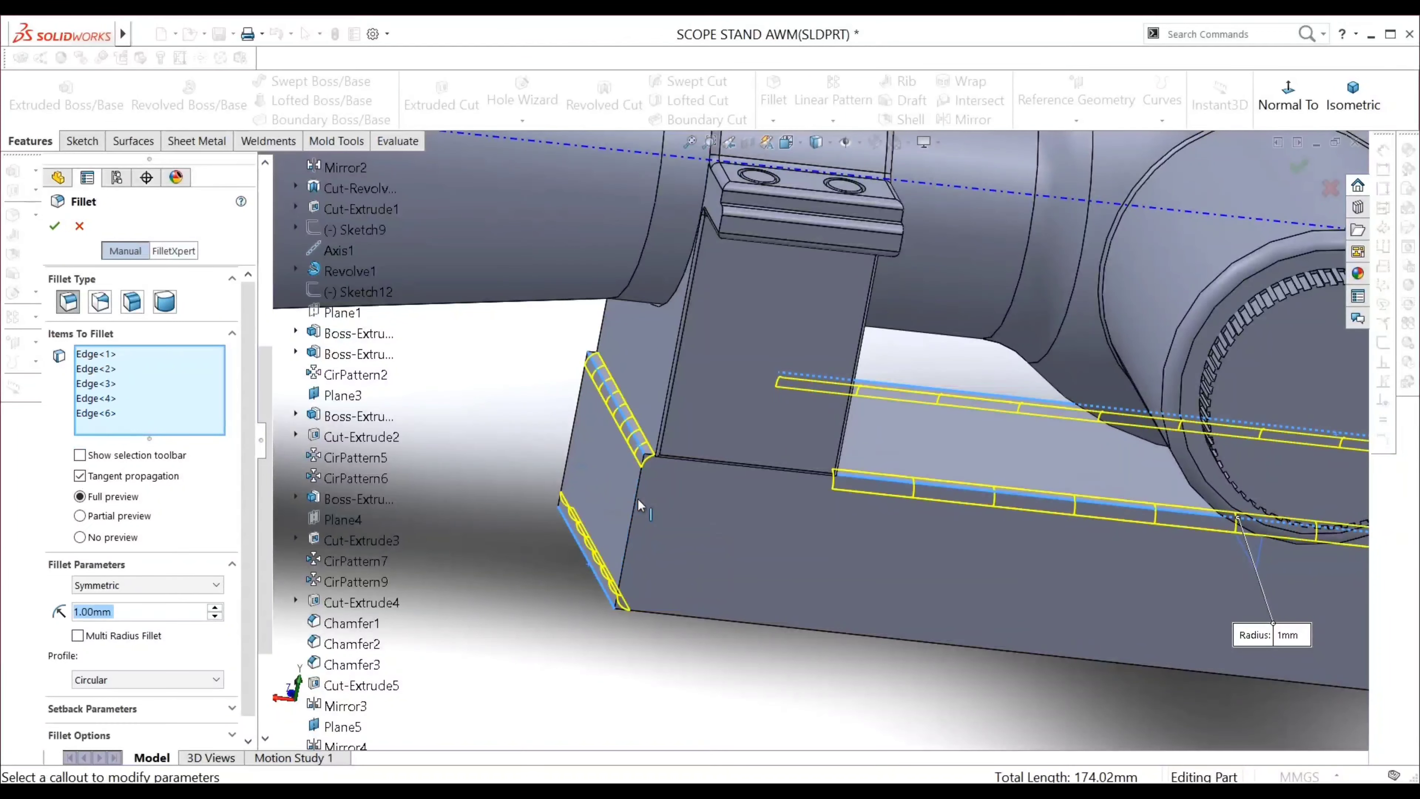
{"action": "left_click", "coordinate": [826, 633]}
{"action": "middle_click_drag", "start_coordinate": [659, 539], "coordinate": [878, 609]}
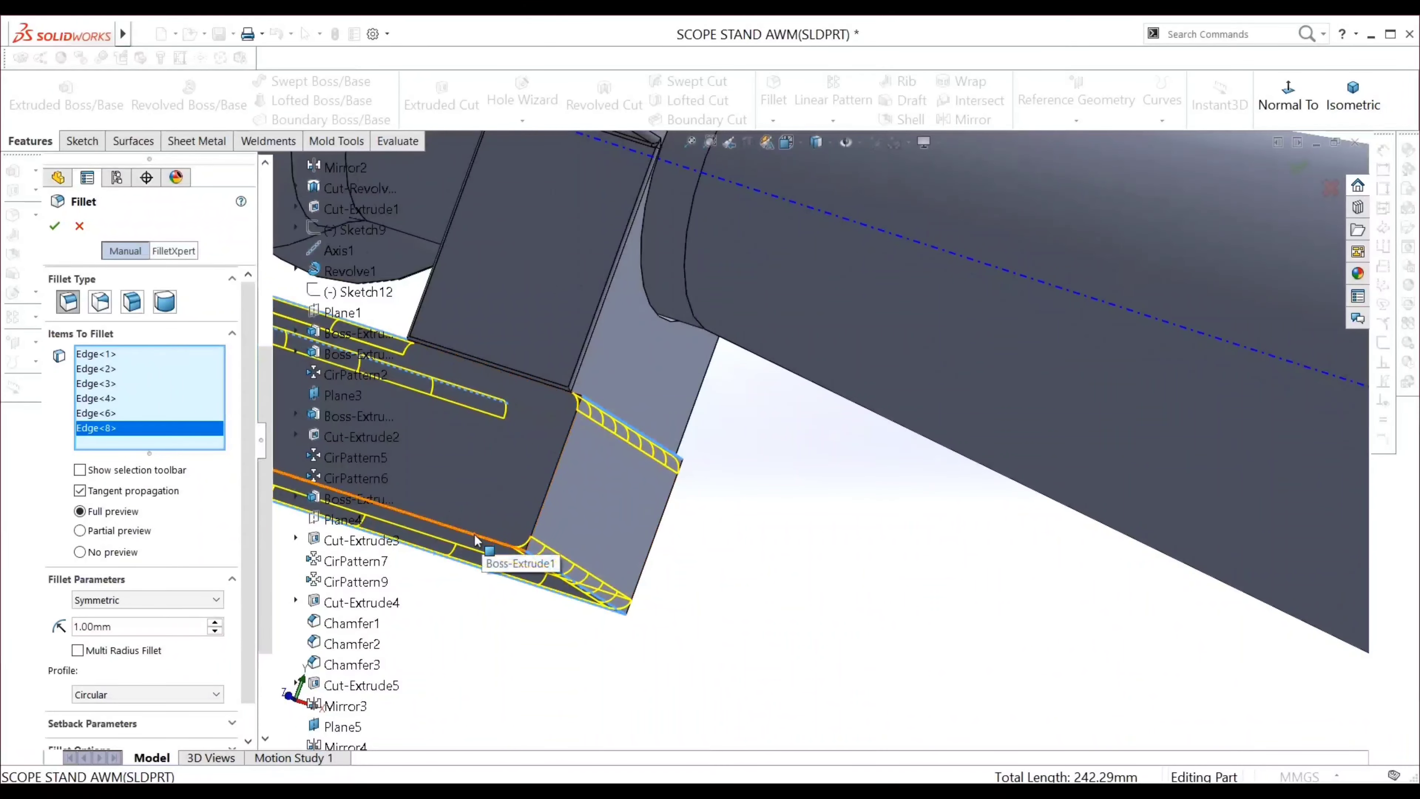
Add a further rail edge and the block's bottom edge to the 1 mm fillet
{"action": "left_click", "coordinate": [487, 549]}
{"action": "scroll", "coordinate": [478, 459], "scroll_direction": "up", "scroll_amount": 3}
{"action": "scroll", "coordinate": [478, 456], "scroll_direction": "up", "scroll_amount": 2}
{"action": "scroll", "coordinate": [444, 343], "scroll_direction": "down", "scroll_amount": 5}
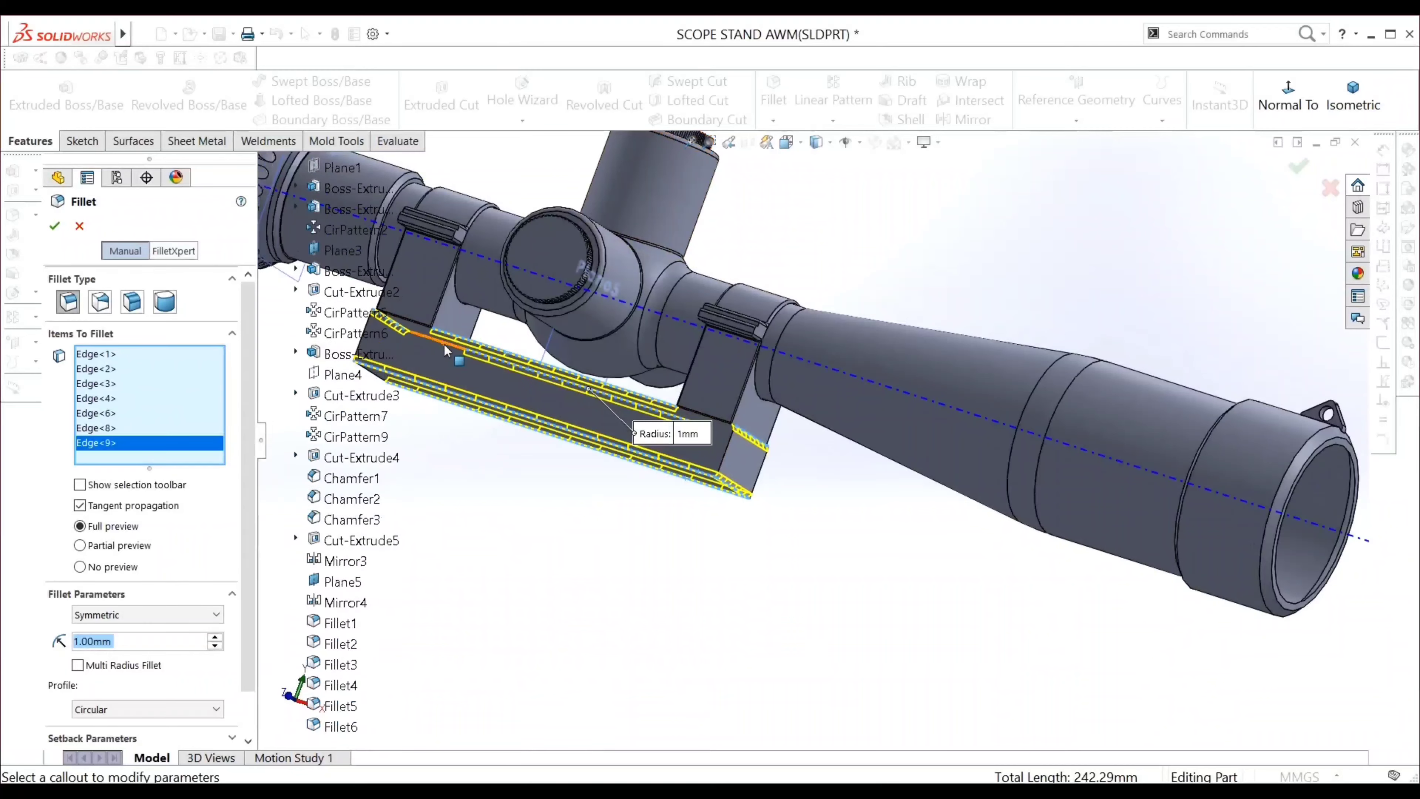
{"action": "scroll", "coordinate": [447, 358], "scroll_direction": "down", "scroll_amount": 5}
{"action": "scroll", "coordinate": [527, 443], "scroll_direction": "down", "scroll_amount": 3}
{"action": "scroll", "coordinate": [527, 444], "scroll_direction": "up", "scroll_amount": 4}
{"action": "middle_click_drag", "start_coordinate": [659, 546], "coordinate": [582, 494]}
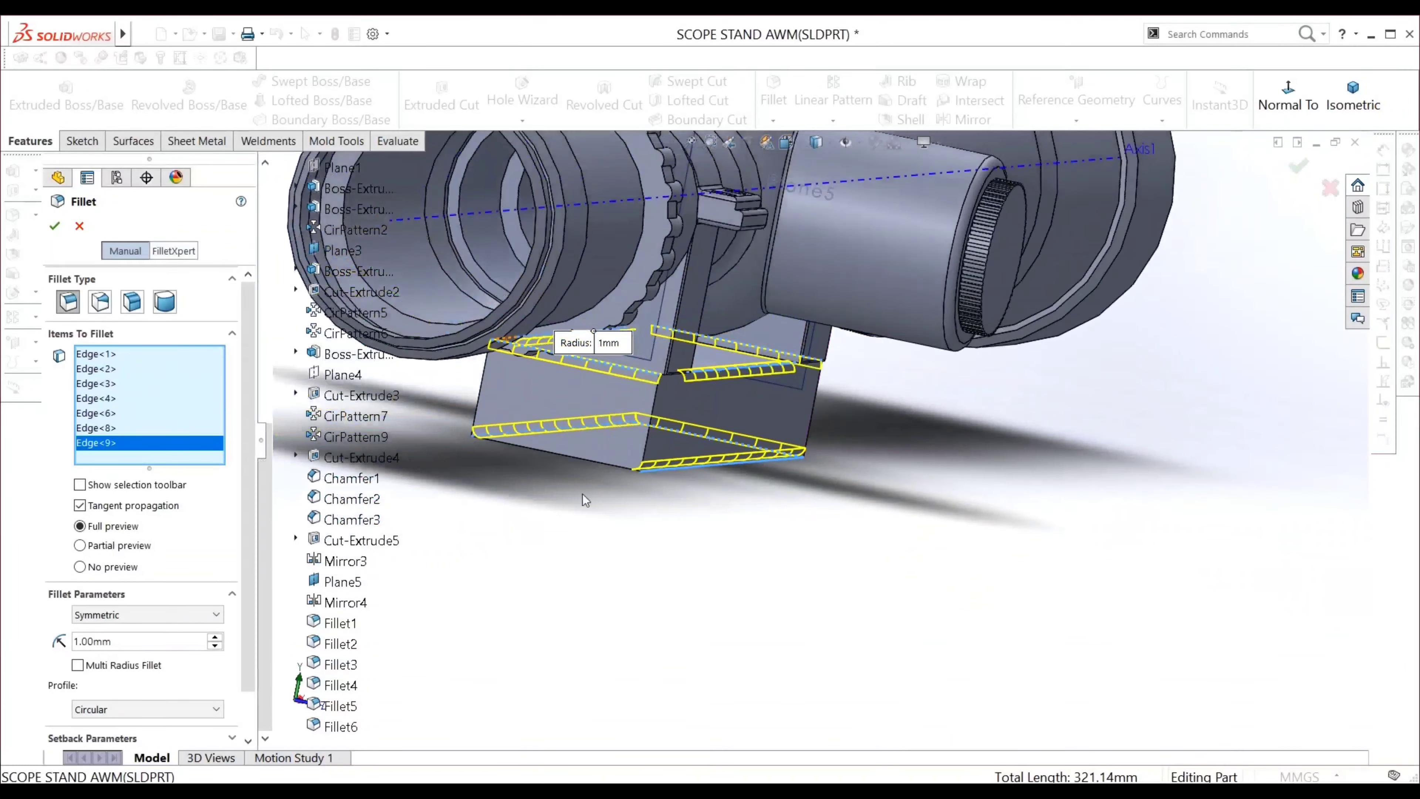
{"action": "left_click", "coordinate": [567, 456]}
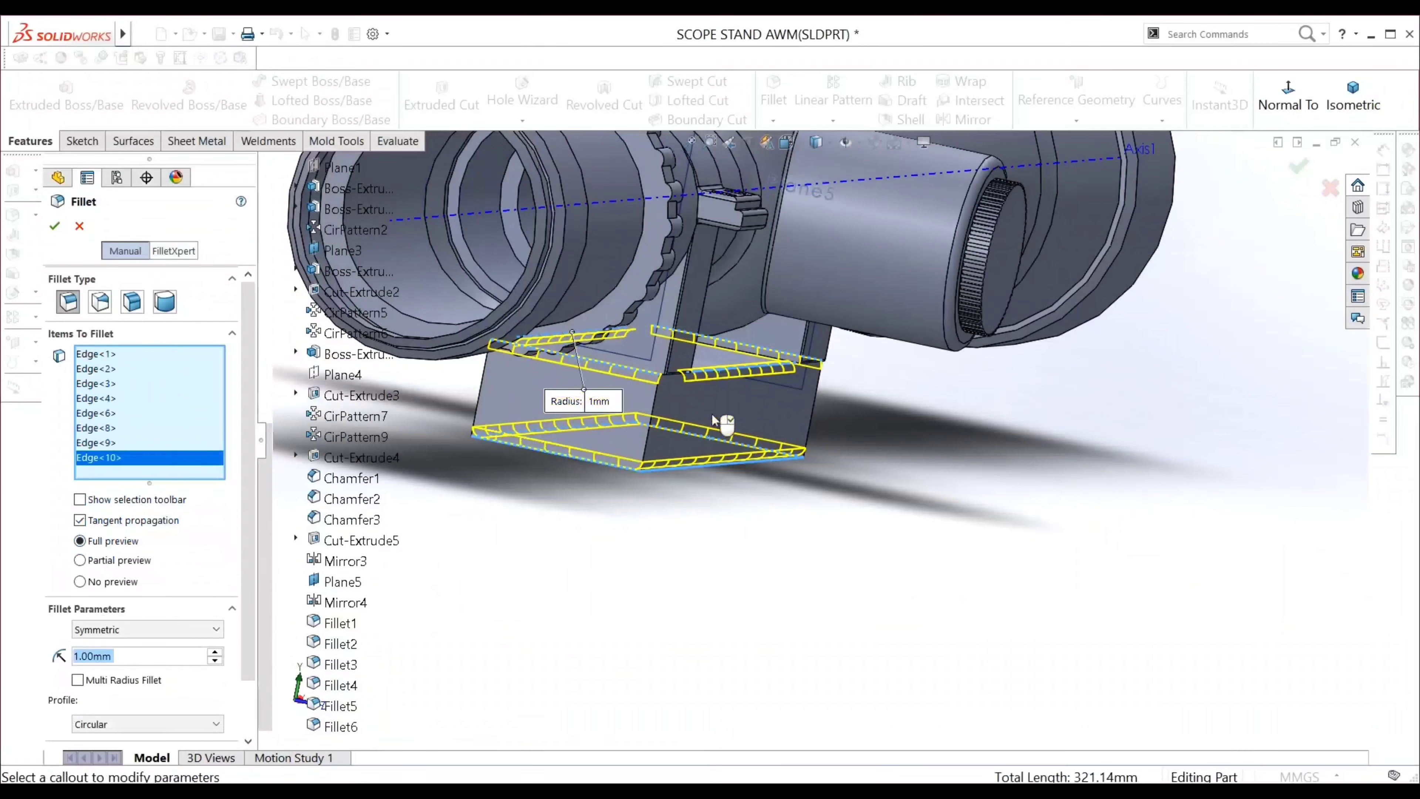
{"action": "scroll", "coordinate": [723, 414], "scroll_direction": "down", "scroll_amount": 2}
{"action": "scroll", "coordinate": [626, 358], "scroll_direction": "up", "scroll_amount": 2}
{"action": "scroll", "coordinate": [626, 357], "scroll_direction": "up", "scroll_amount": 2}
{"action": "scroll", "coordinate": [626, 358], "scroll_direction": "up", "scroll_amount": 3}
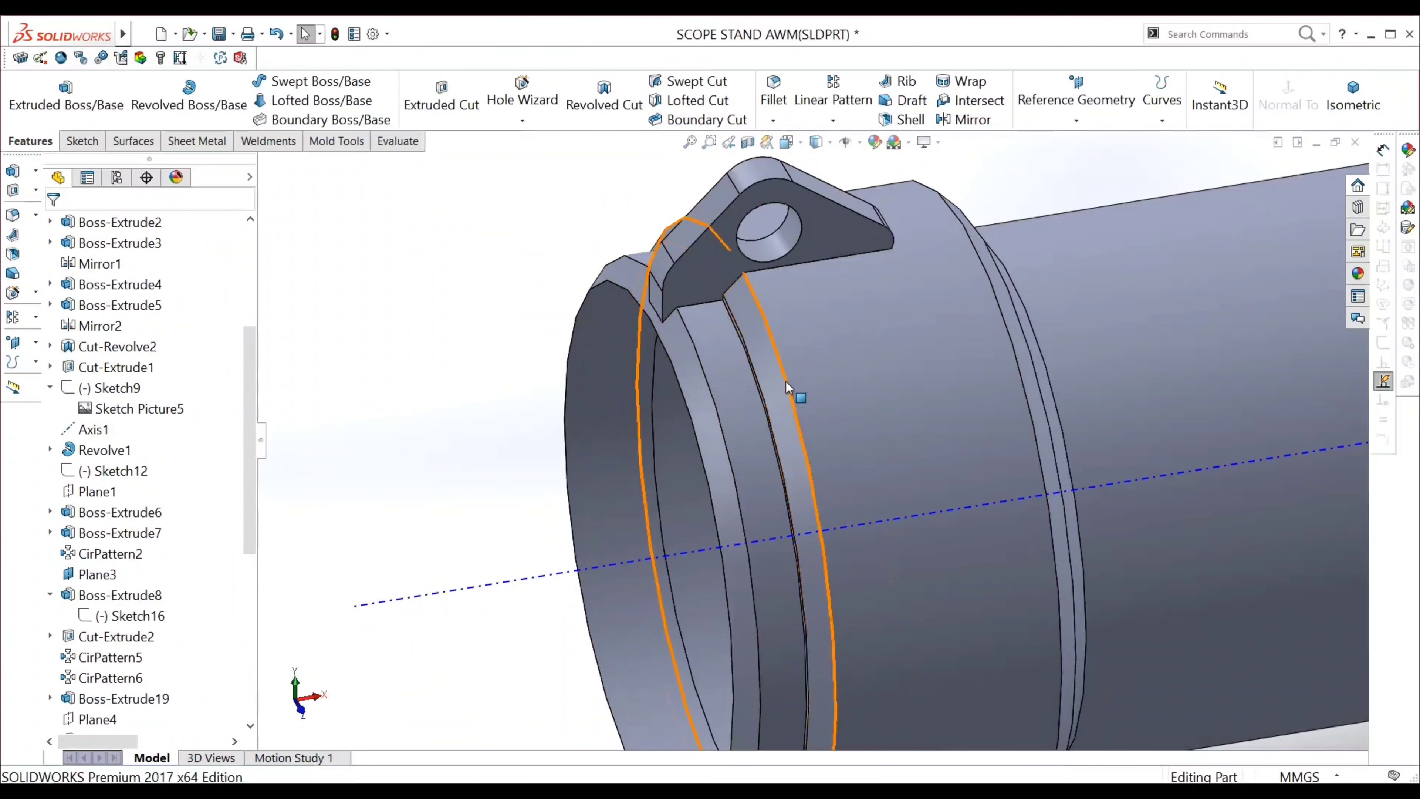
Create Plane6 on the front ring's circular edge
{"action": "left_click", "coordinate": [771, 436]}
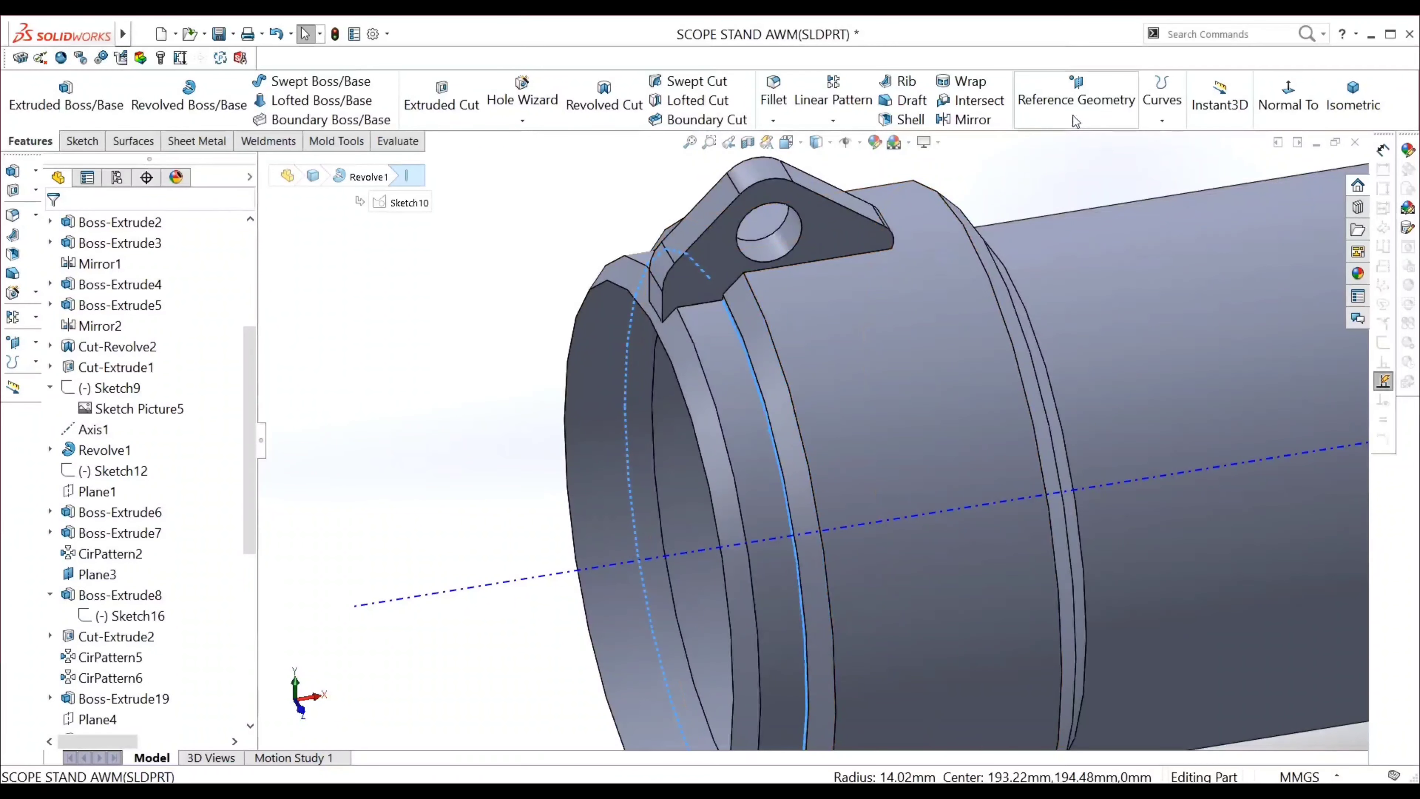
{"action": "left_click", "coordinate": [1076, 99]}
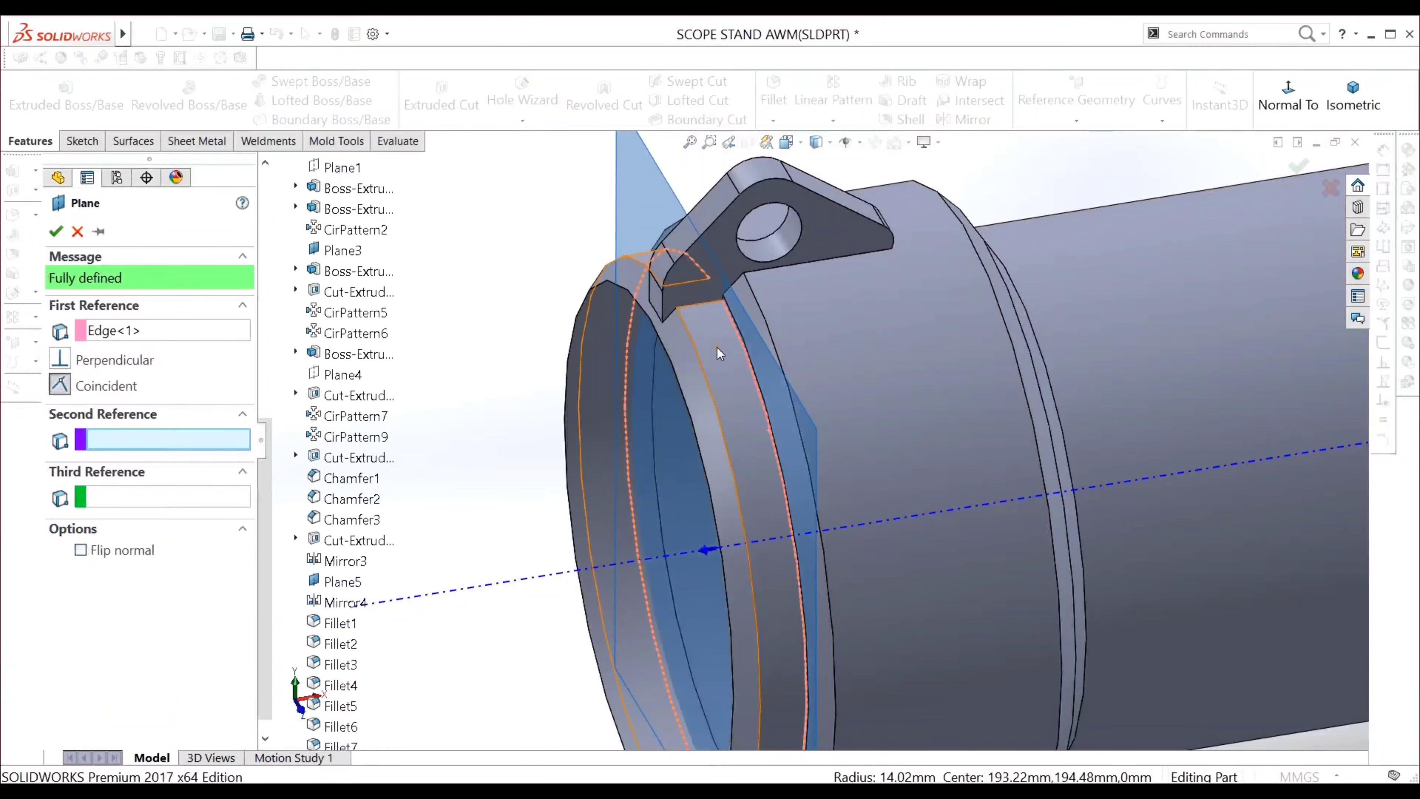
{"action": "left_click", "coordinate": [55, 233]}
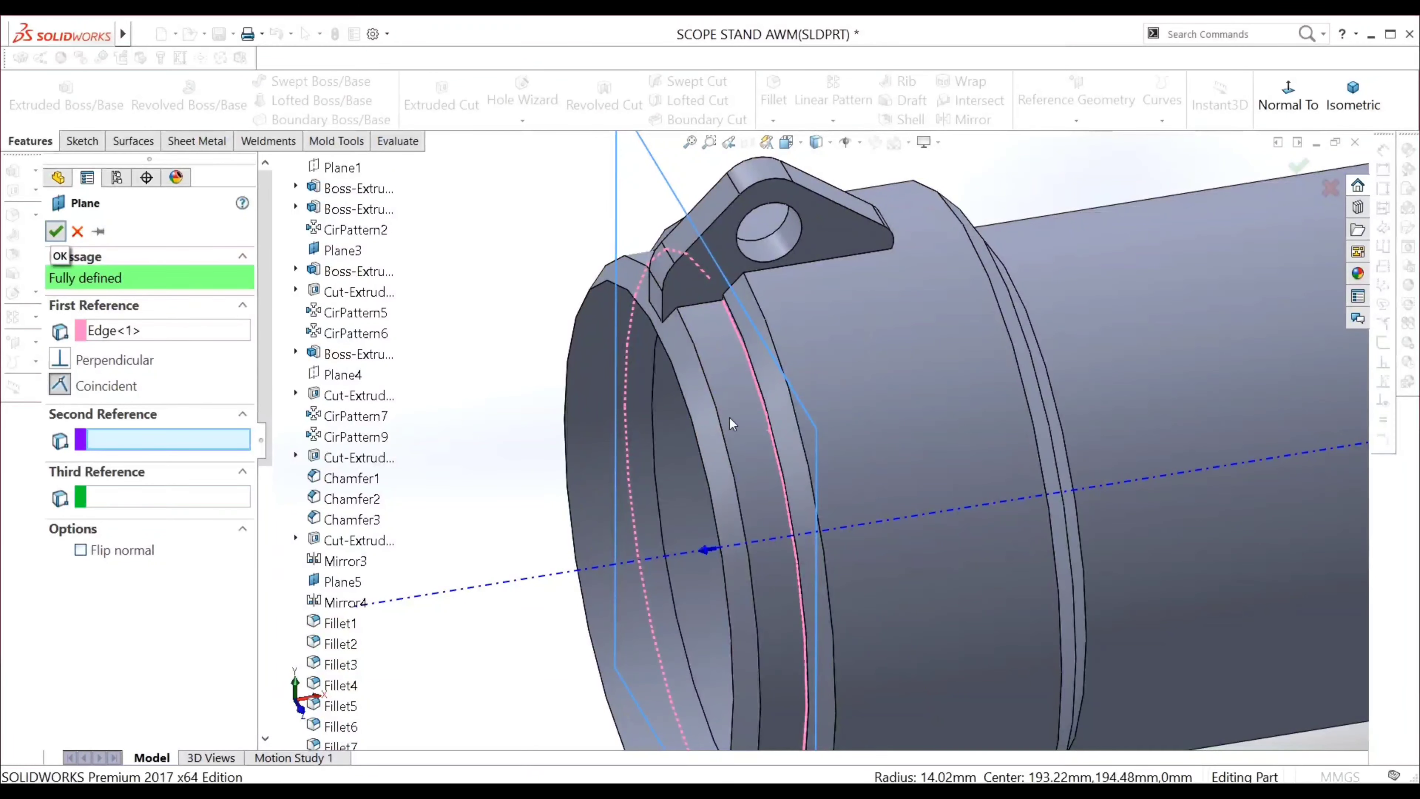
{"action": "mouse_move", "coordinate": [733, 425]}
{"action": "middle_mouse_down"}
{"action": "mouse_move", "coordinate": [496, 344]}
{"action": "mouse_move", "coordinate": [459, 358]}
{"action": "middle_mouse_up"}
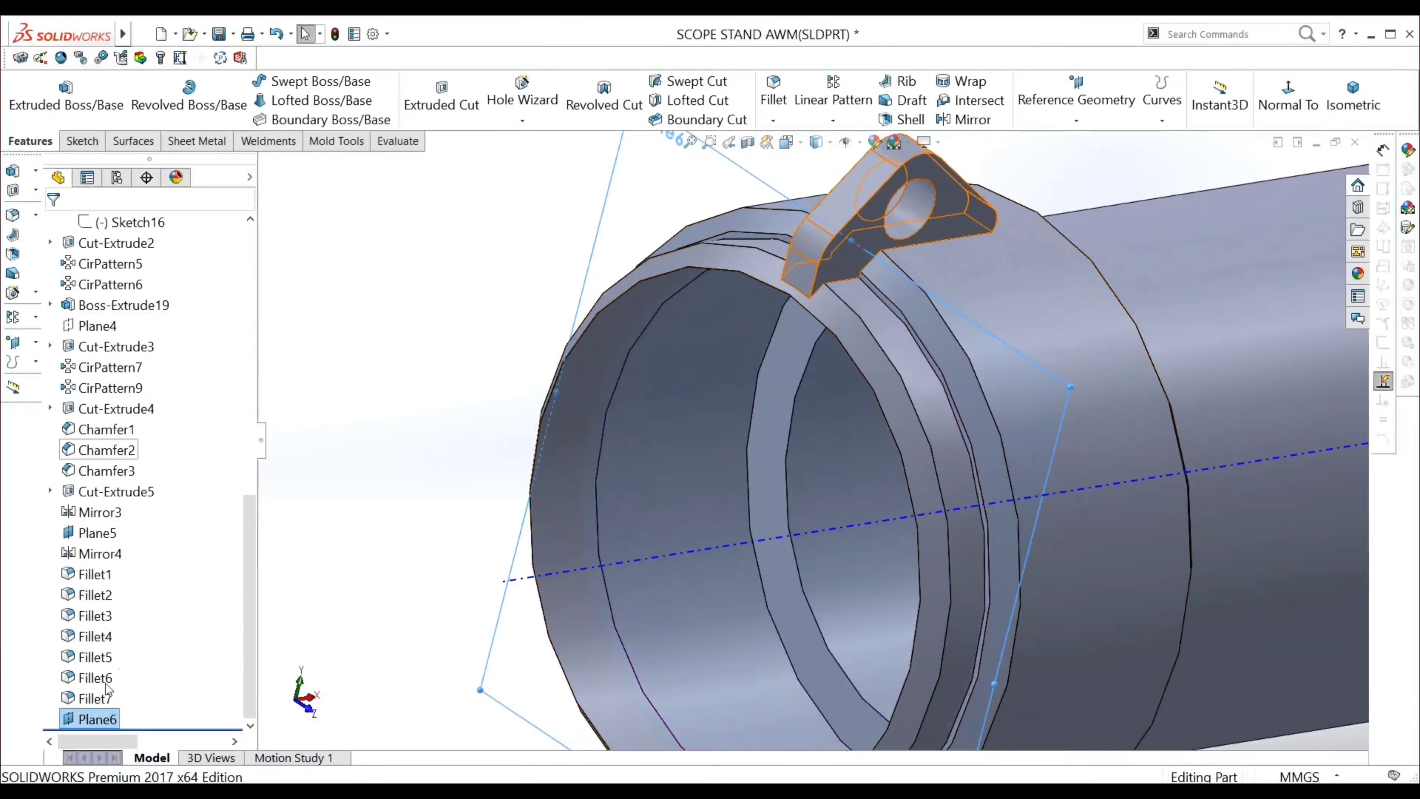
Open a sketch on Plane6 and convert the ring's circular edge into it
{"action": "right_click", "coordinate": [79, 725]}
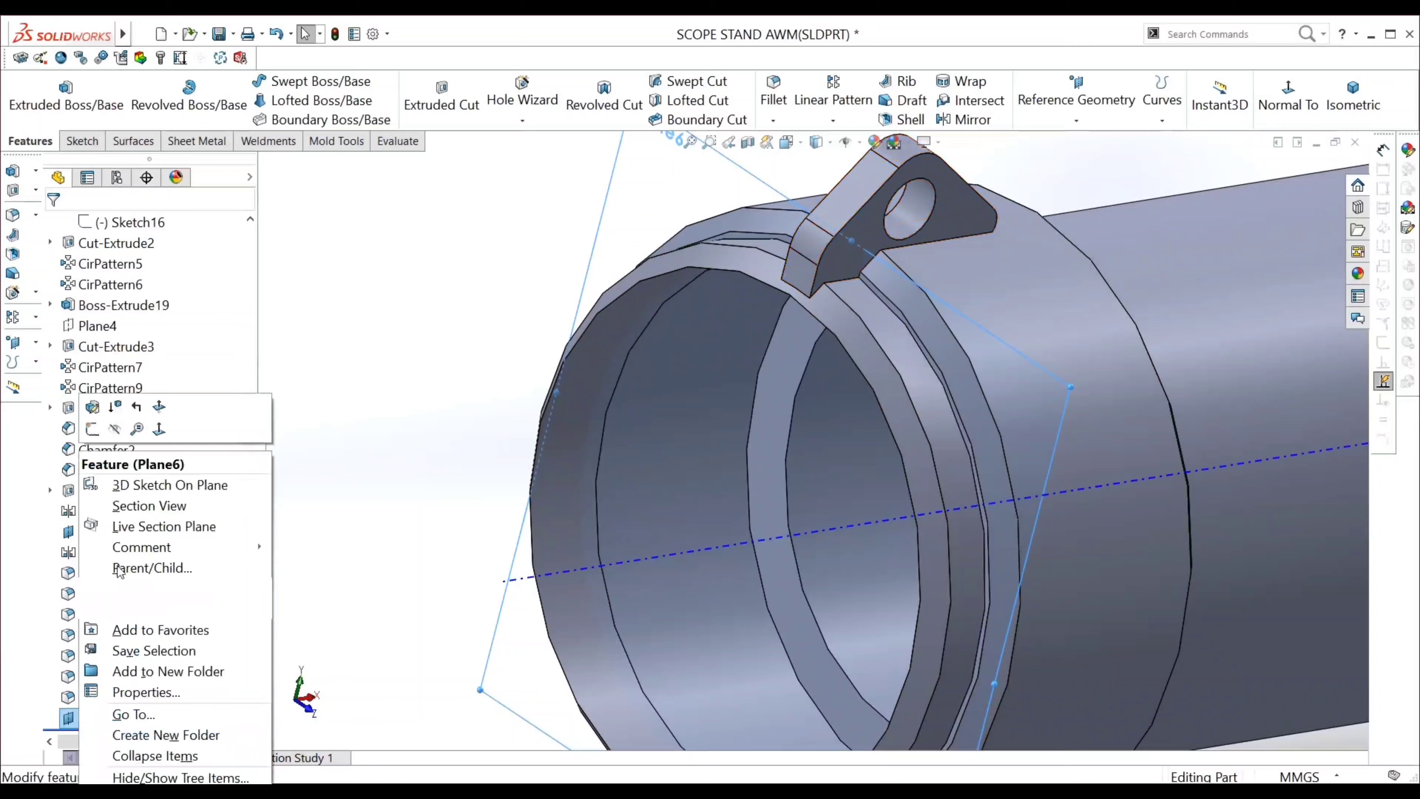
{"action": "left_click", "coordinate": [92, 430]}
{"action": "left_click", "coordinate": [393, 107]}
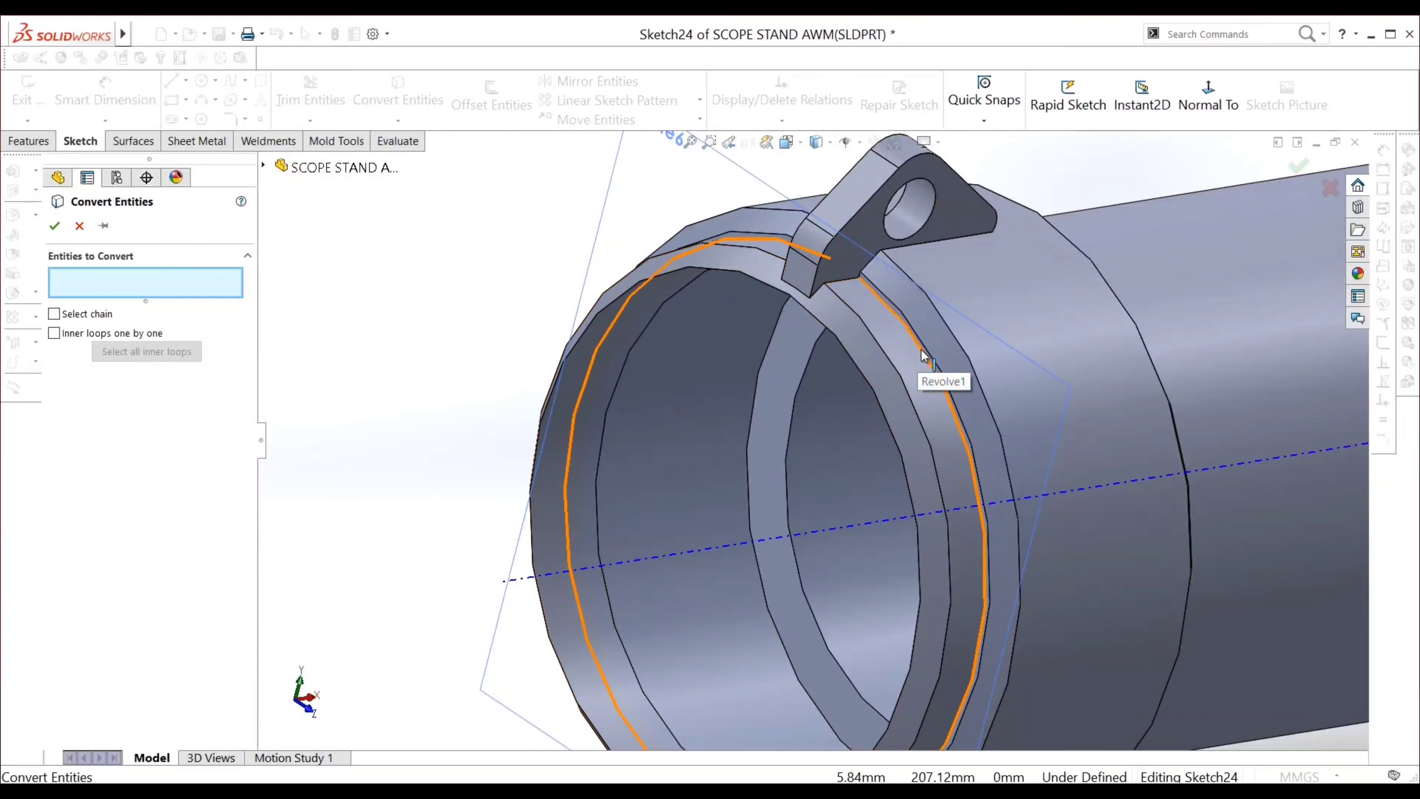
{"action": "left_click", "coordinate": [920, 351]}
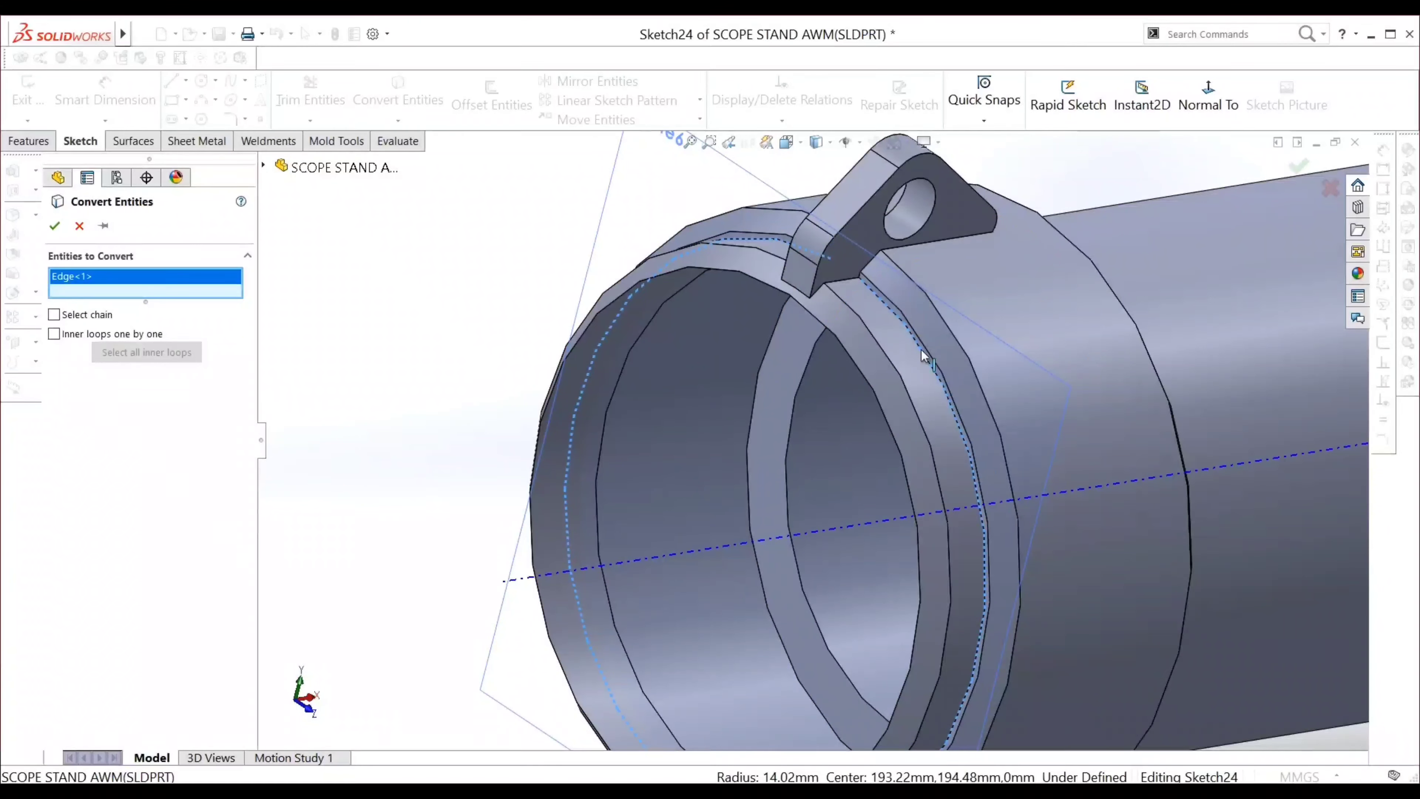
{"action": "left_click", "coordinate": [55, 226]}
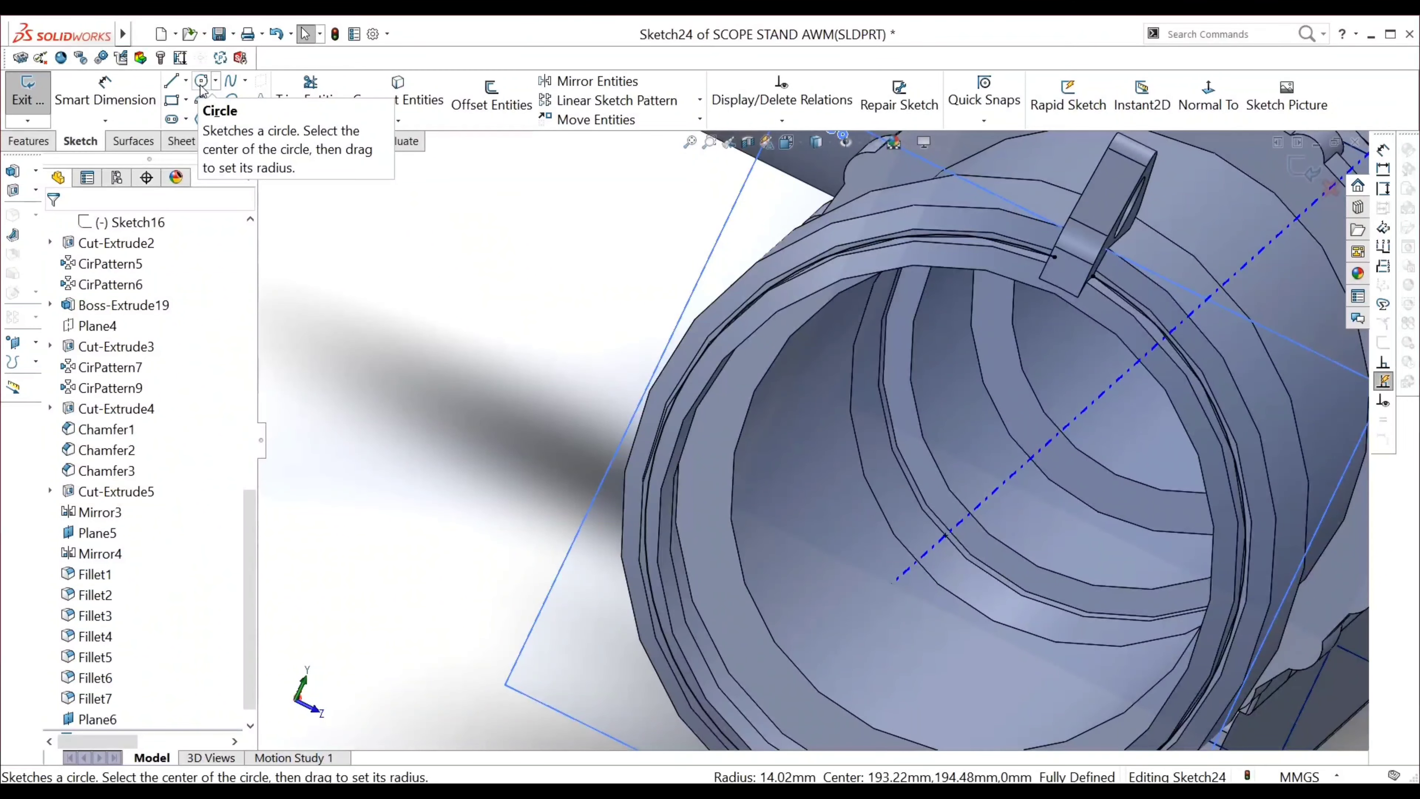
Draw a short centrepoint arc of about 14.02 mm radius, centred on the scope axis
{"action": "left_click", "coordinate": [201, 99]}
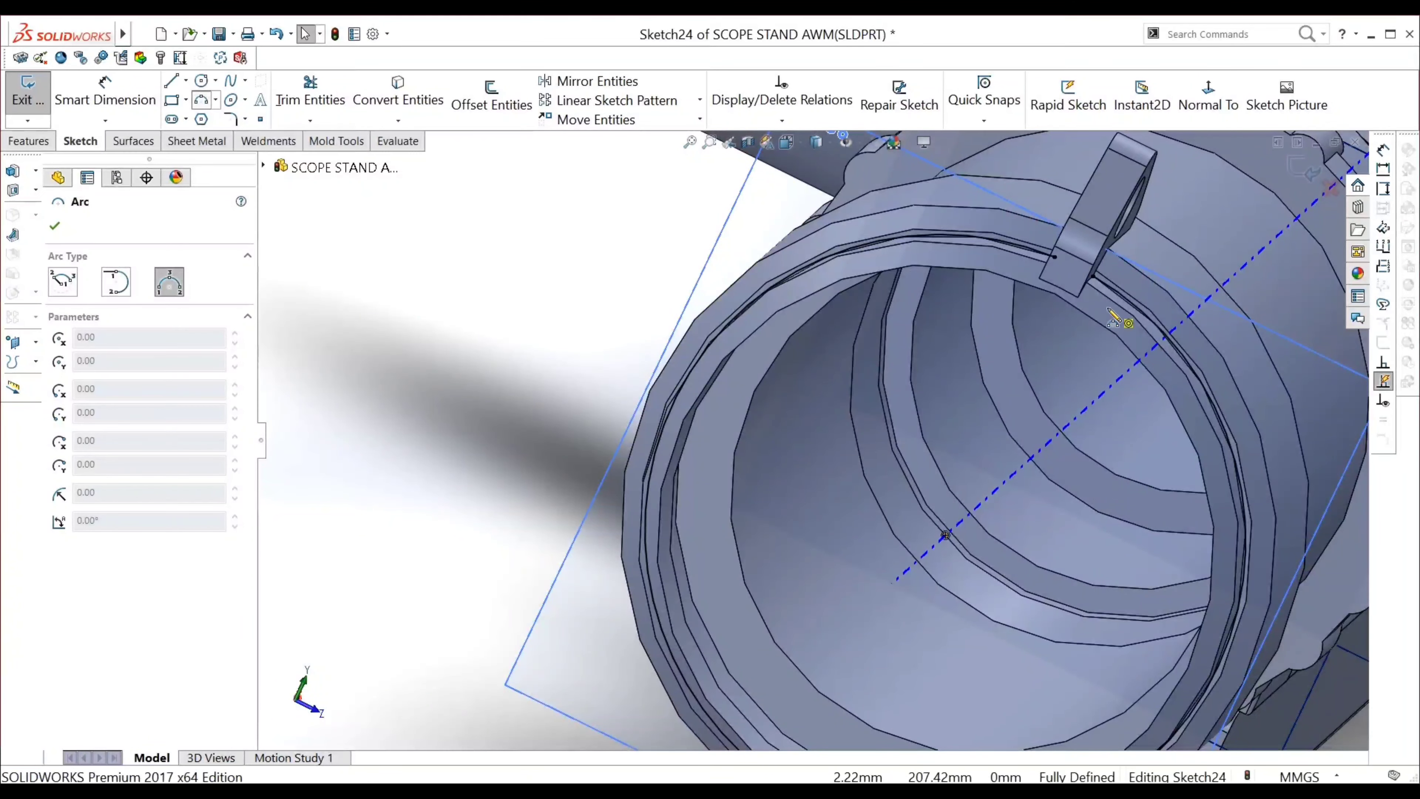
{"action": "left_click", "coordinate": [215, 101]}
{"action": "left_click", "coordinate": [249, 137]}
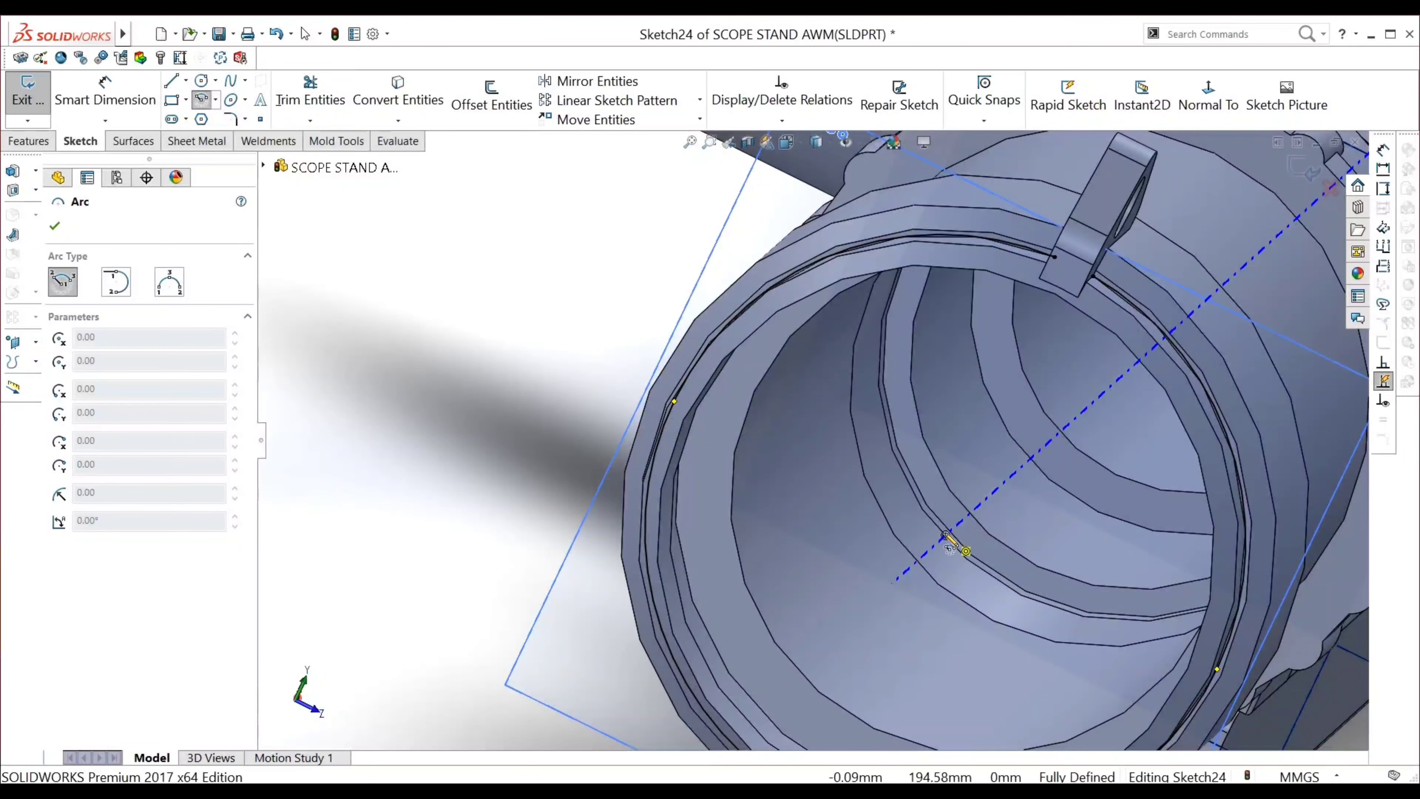
{"action": "left_click", "coordinate": [945, 534]}
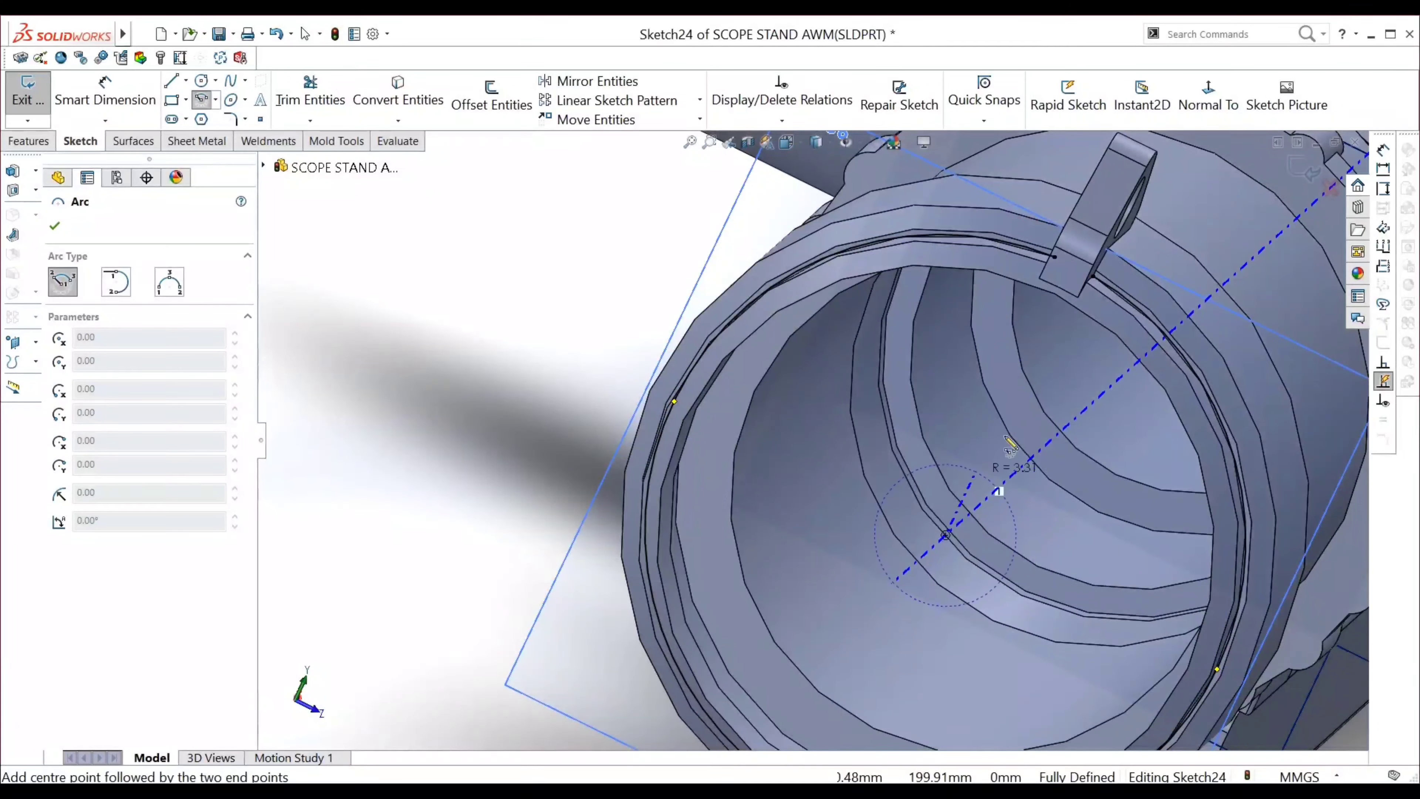
{"action": "left_click", "coordinate": [1093, 278]}
{"action": "left_click", "coordinate": [1054, 258]}
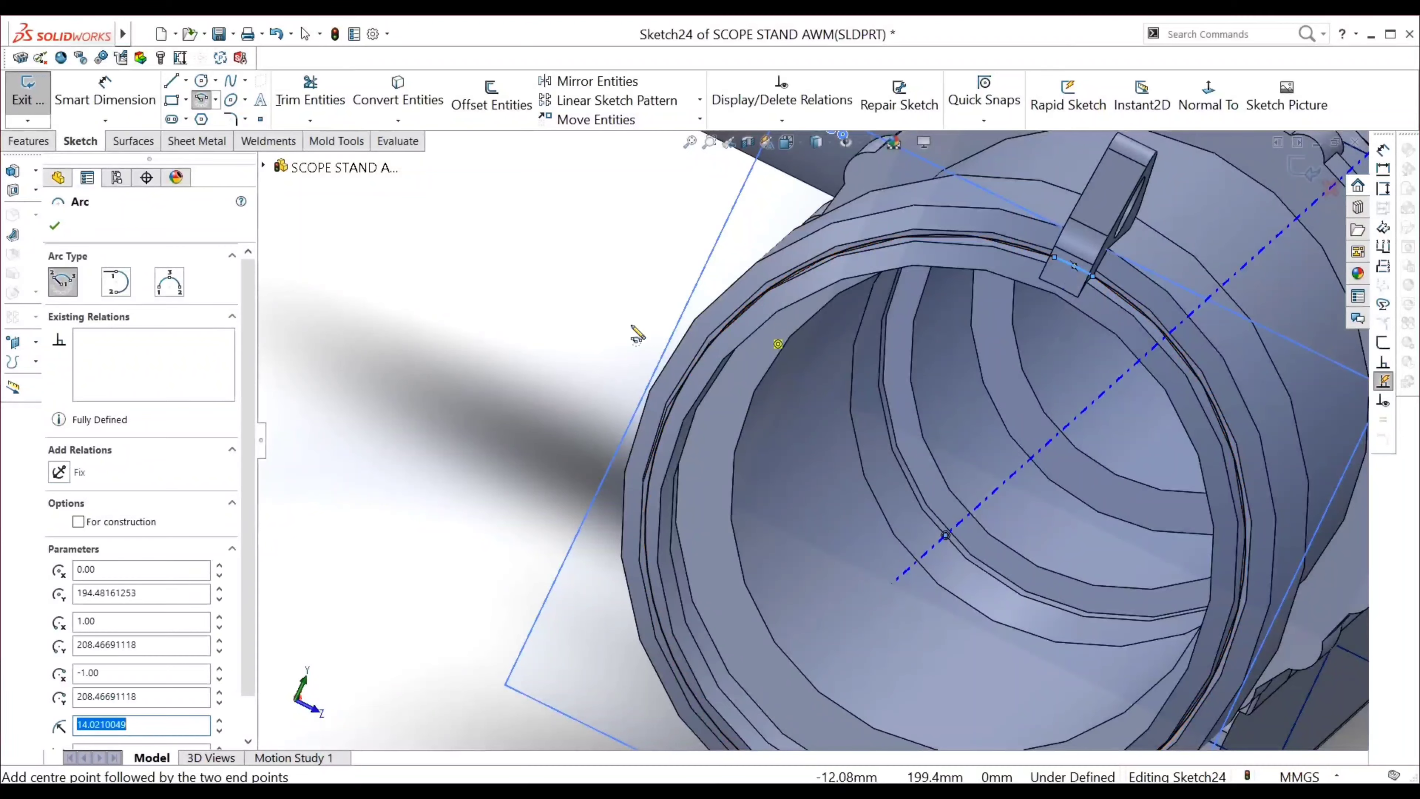
{"action": "left_click", "coordinate": [55, 226]}
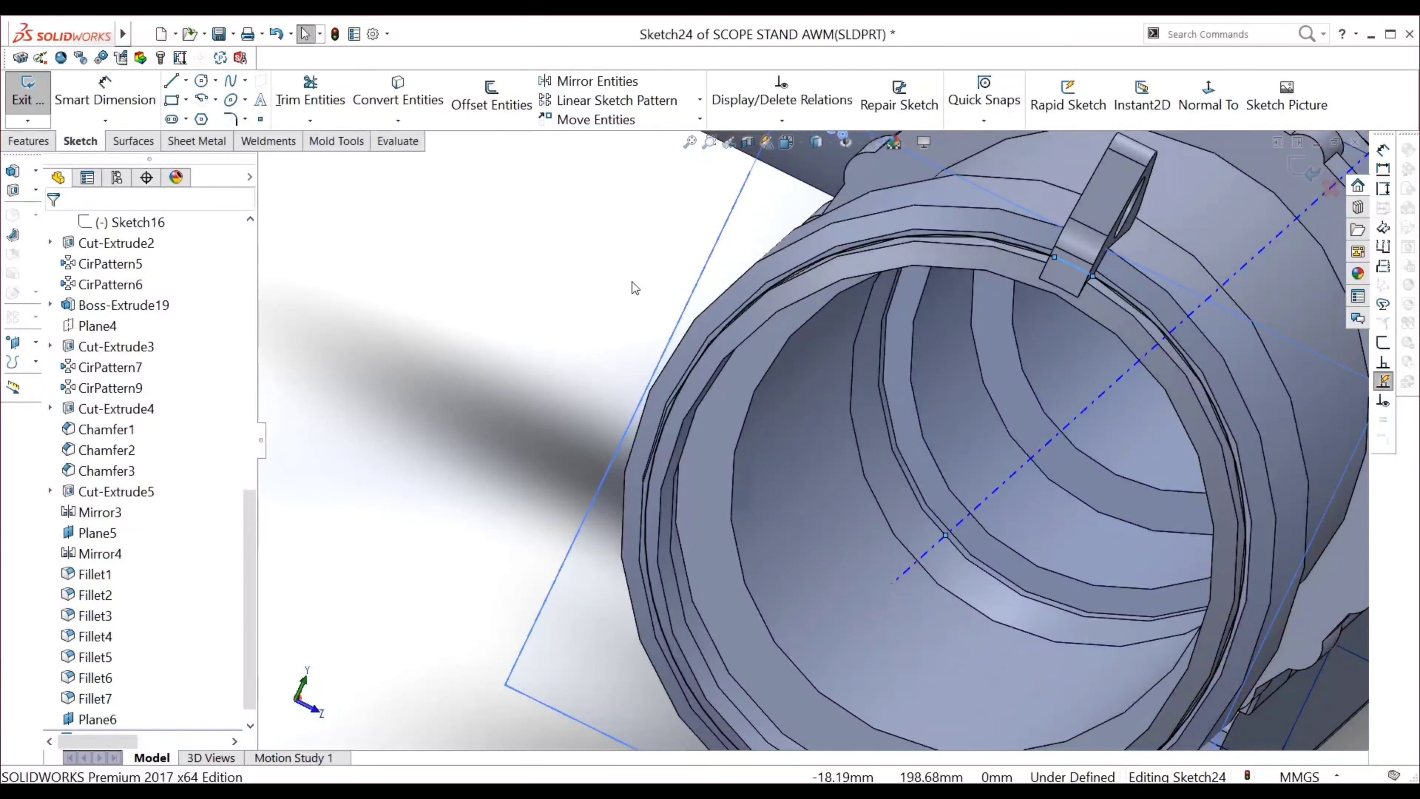
Extrude the sketch's inner circular region mid-plane to 1 mm depth, correcting an initial 2 mm
{"action": "left_click", "coordinate": [21, 143]}
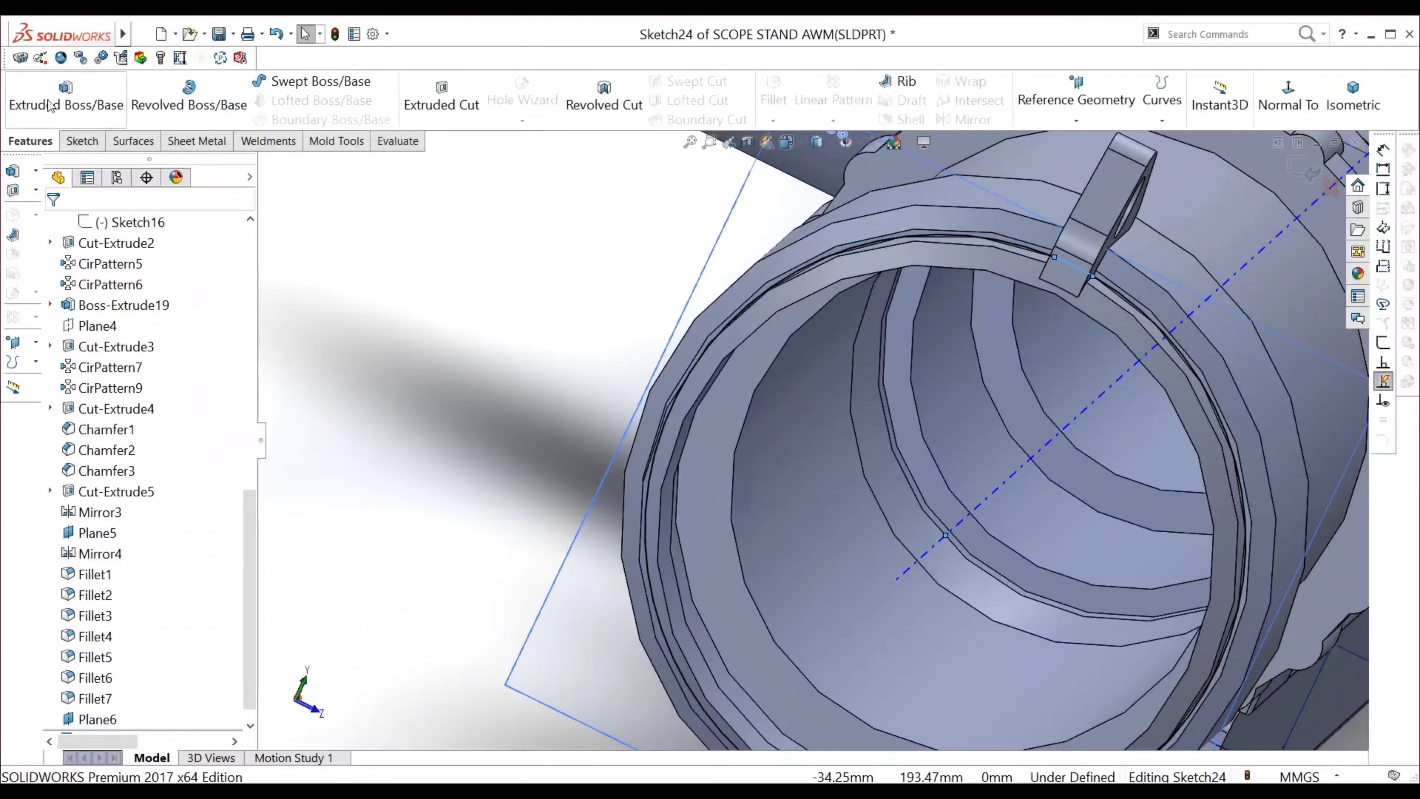
{"action": "left_click", "coordinate": [56, 101]}
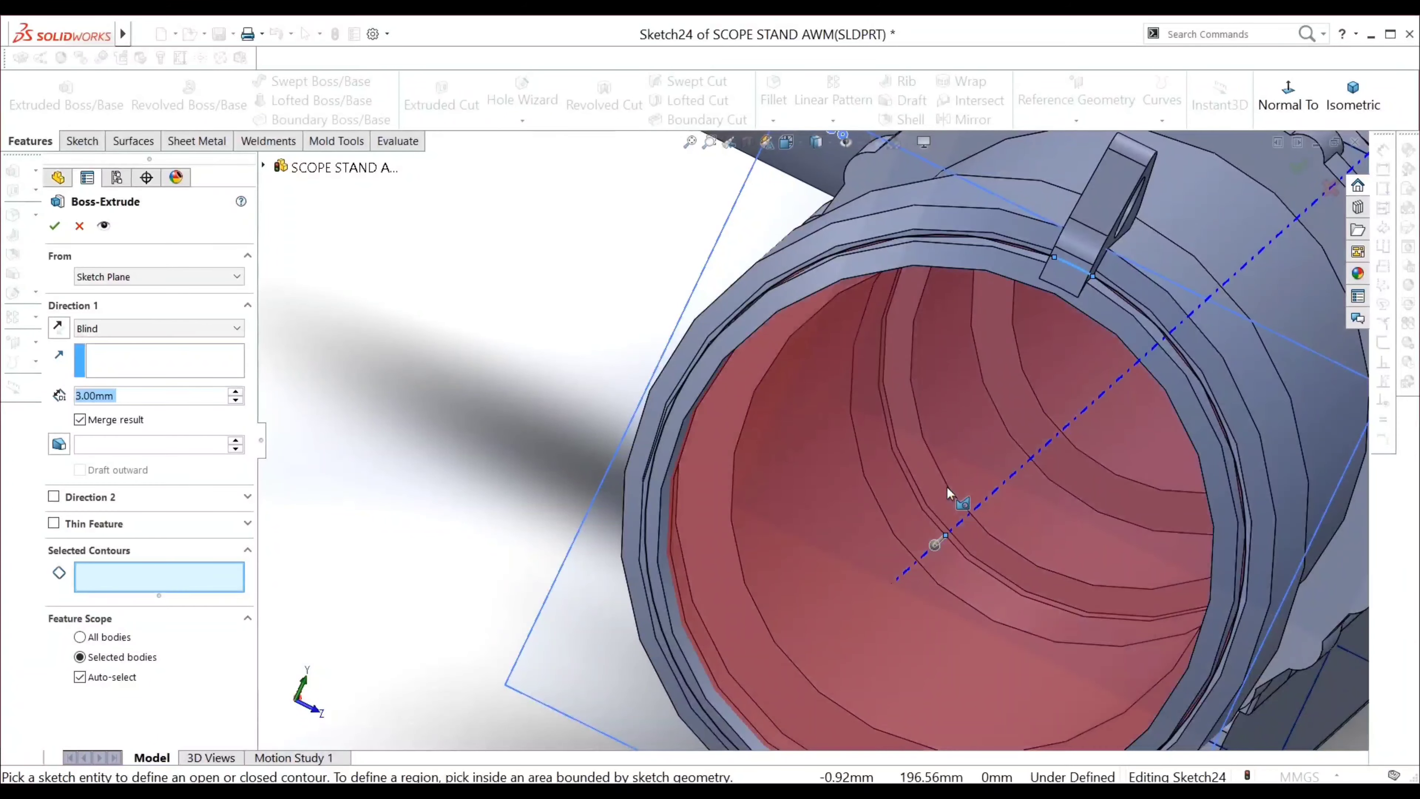
{"action": "left_click", "coordinate": [948, 492]}
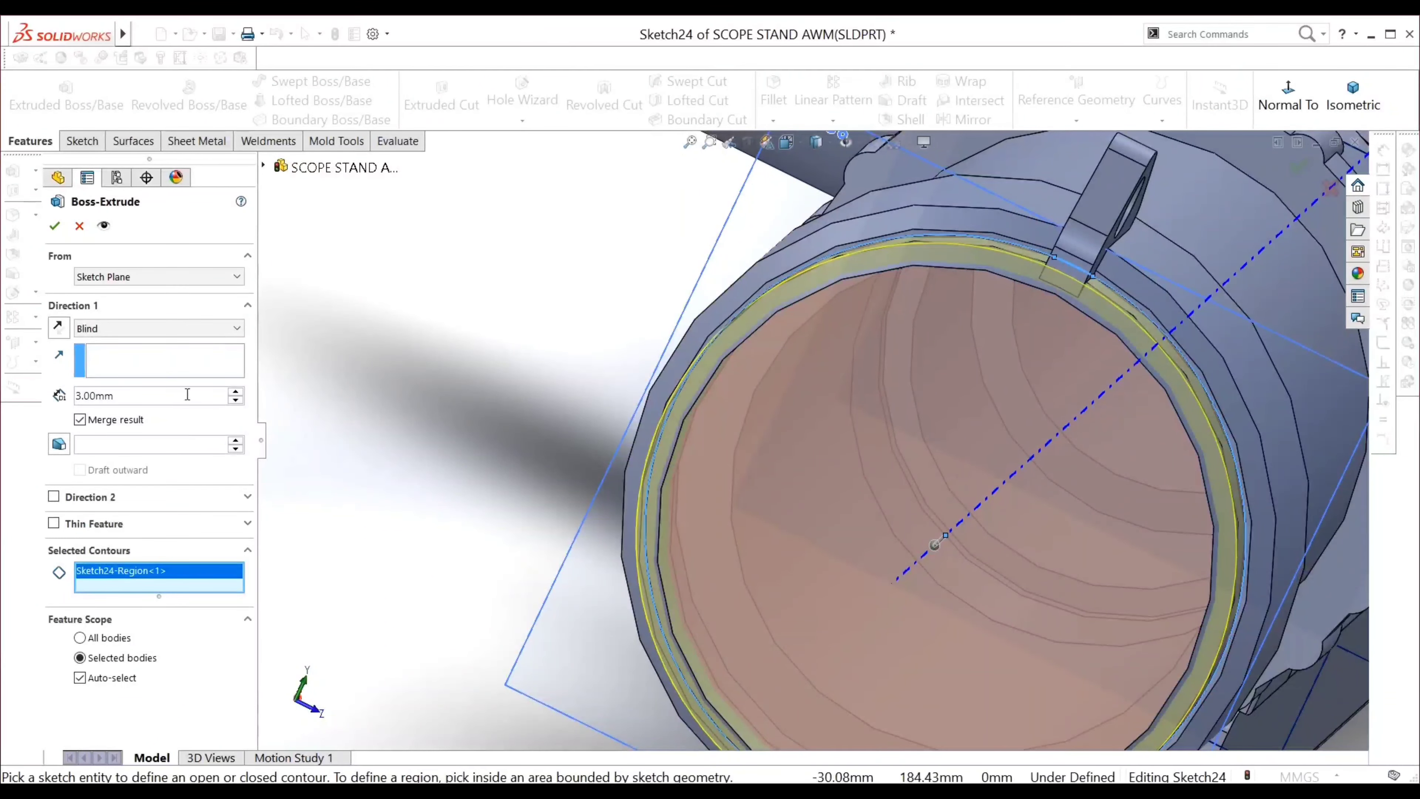
{"action": "left_click", "coordinate": [177, 328]}
{"action": "left_click", "coordinate": [112, 415]}
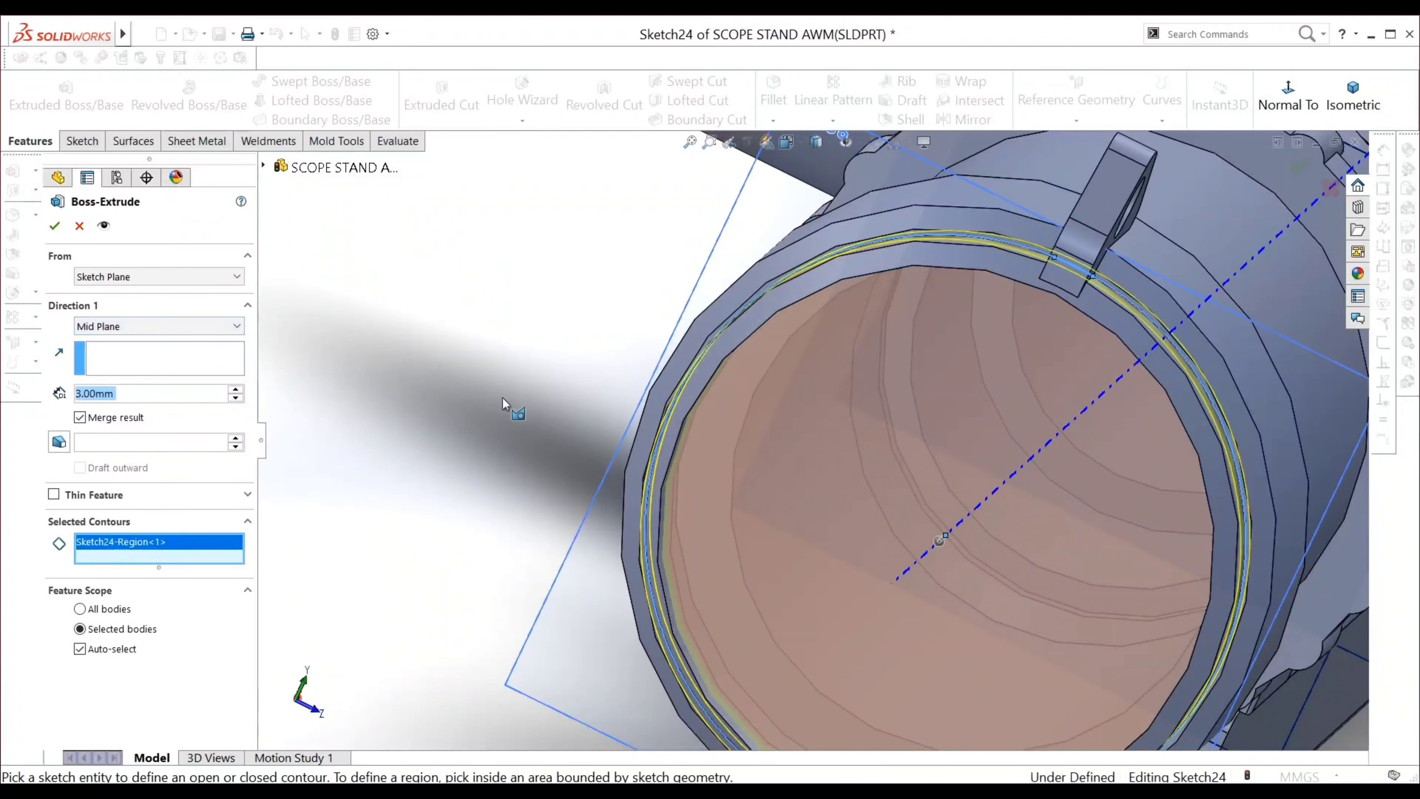
{"action": "mouse_move", "coordinate": [503, 403]}
{"action": "middle_mouse_down"}
{"action": "mouse_move", "coordinate": [475, 390]}
{"action": "mouse_move", "coordinate": [498, 371]}
{"action": "mouse_move", "coordinate": [681, 482]}
{"action": "mouse_move", "coordinate": [738, 486]}
{"action": "middle_mouse_up"}
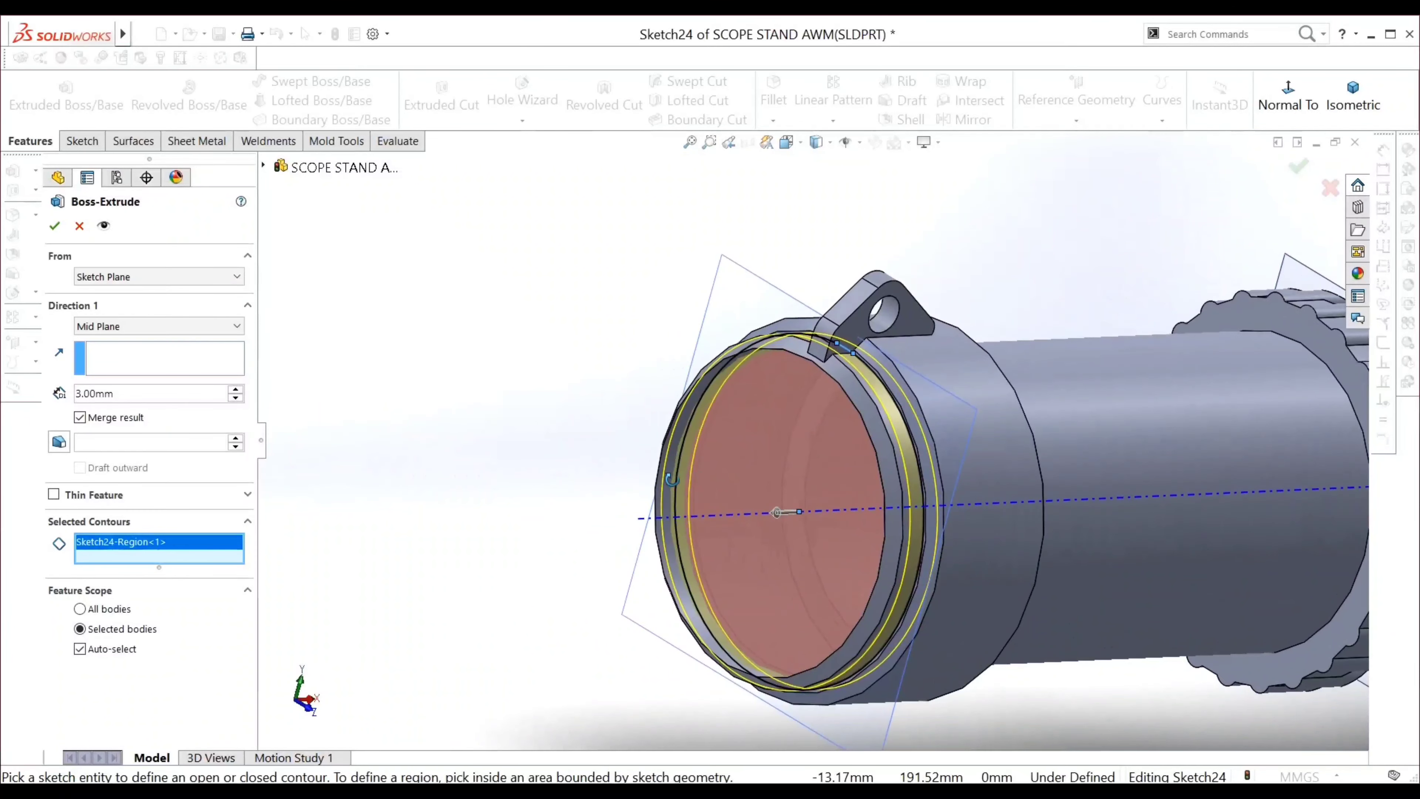
{"action": "double_click", "coordinate": [127, 398]}
{"action": "type", "text": "2"}
{"action": "key", "text": "Return"}
{"action": "middle_click_drag", "start_coordinate": [428, 500], "coordinate": [401, 482]}
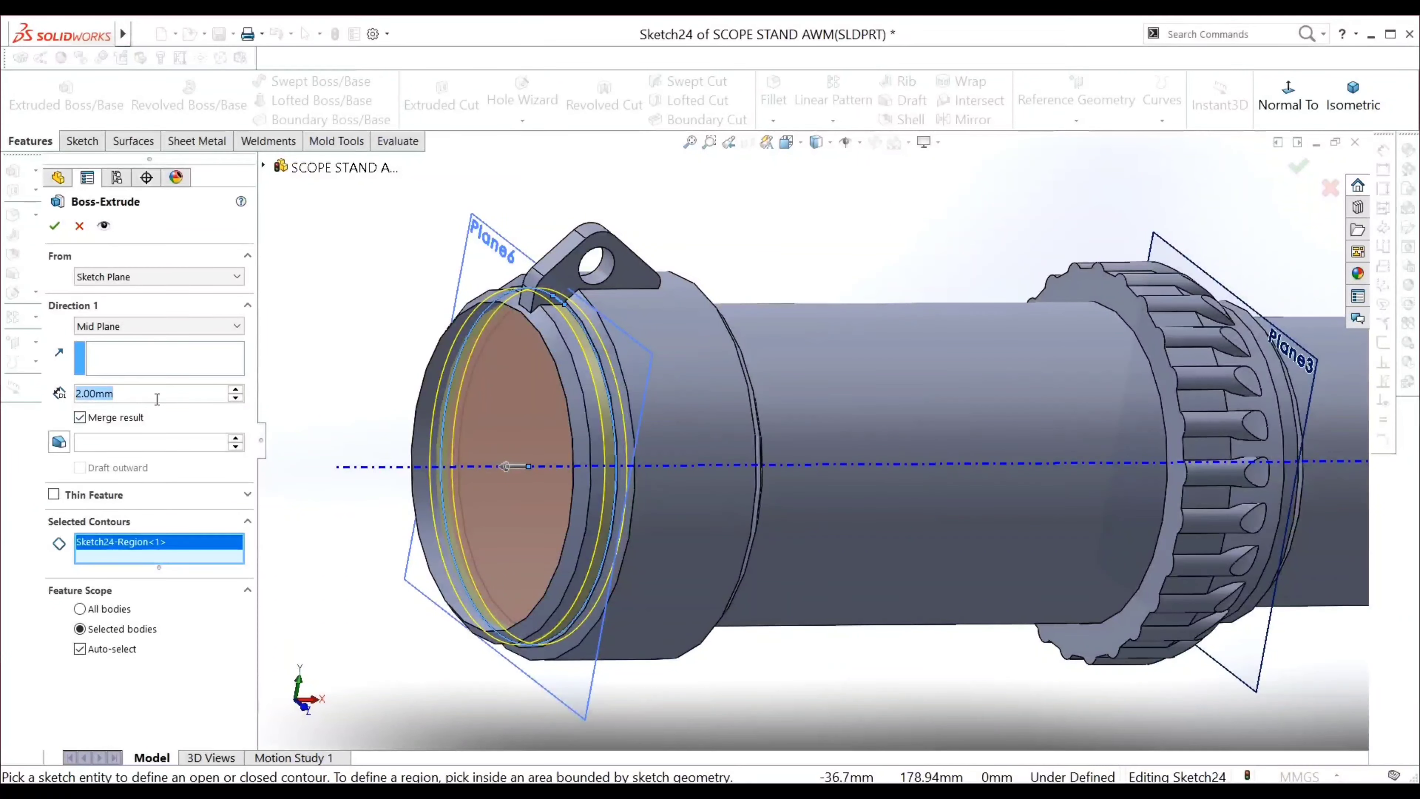
{"action": "type", "text": "1"}
{"action": "key", "text": "Return"}
{"action": "middle_click_drag", "start_coordinate": [799, 628], "coordinate": [812, 624]}
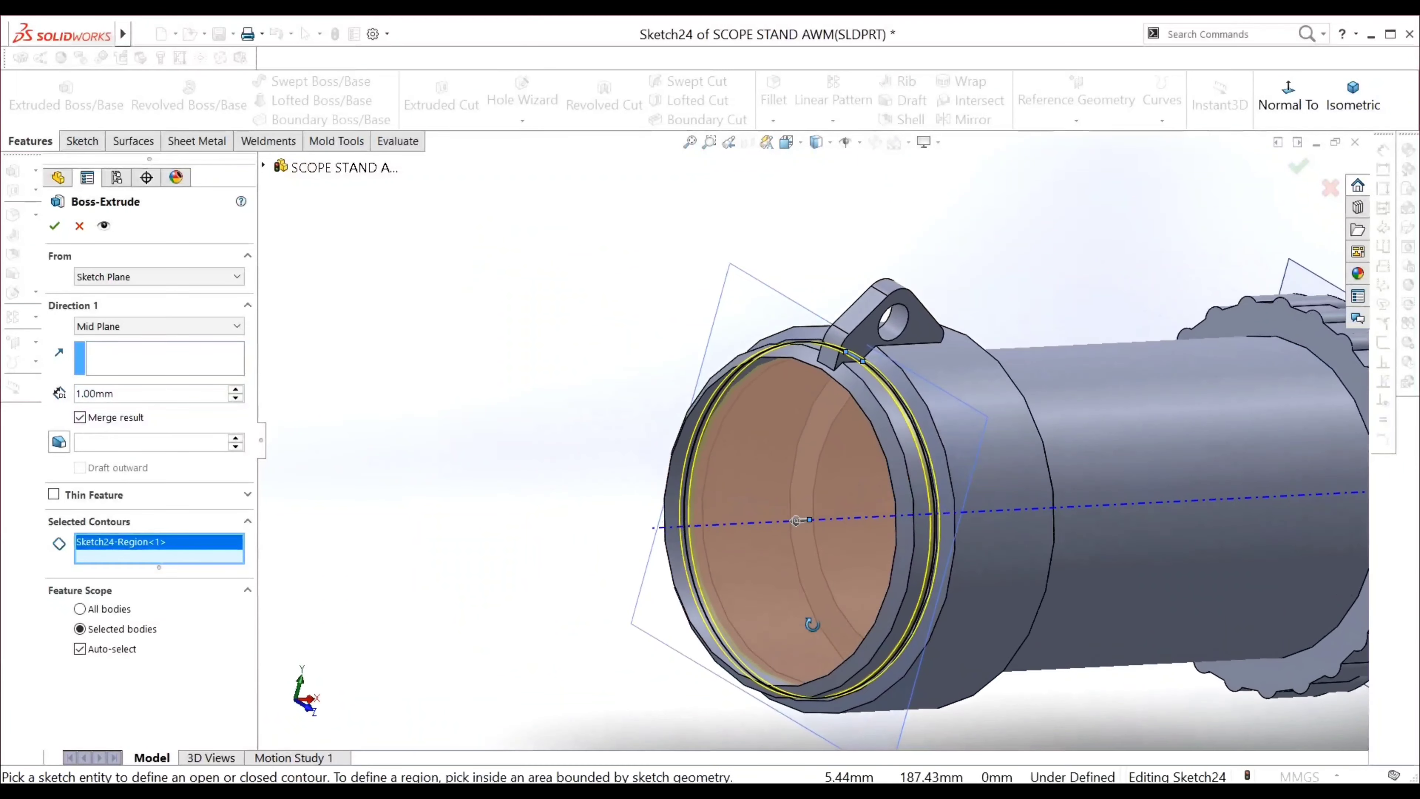
{"action": "left_click", "coordinate": [61, 234]}
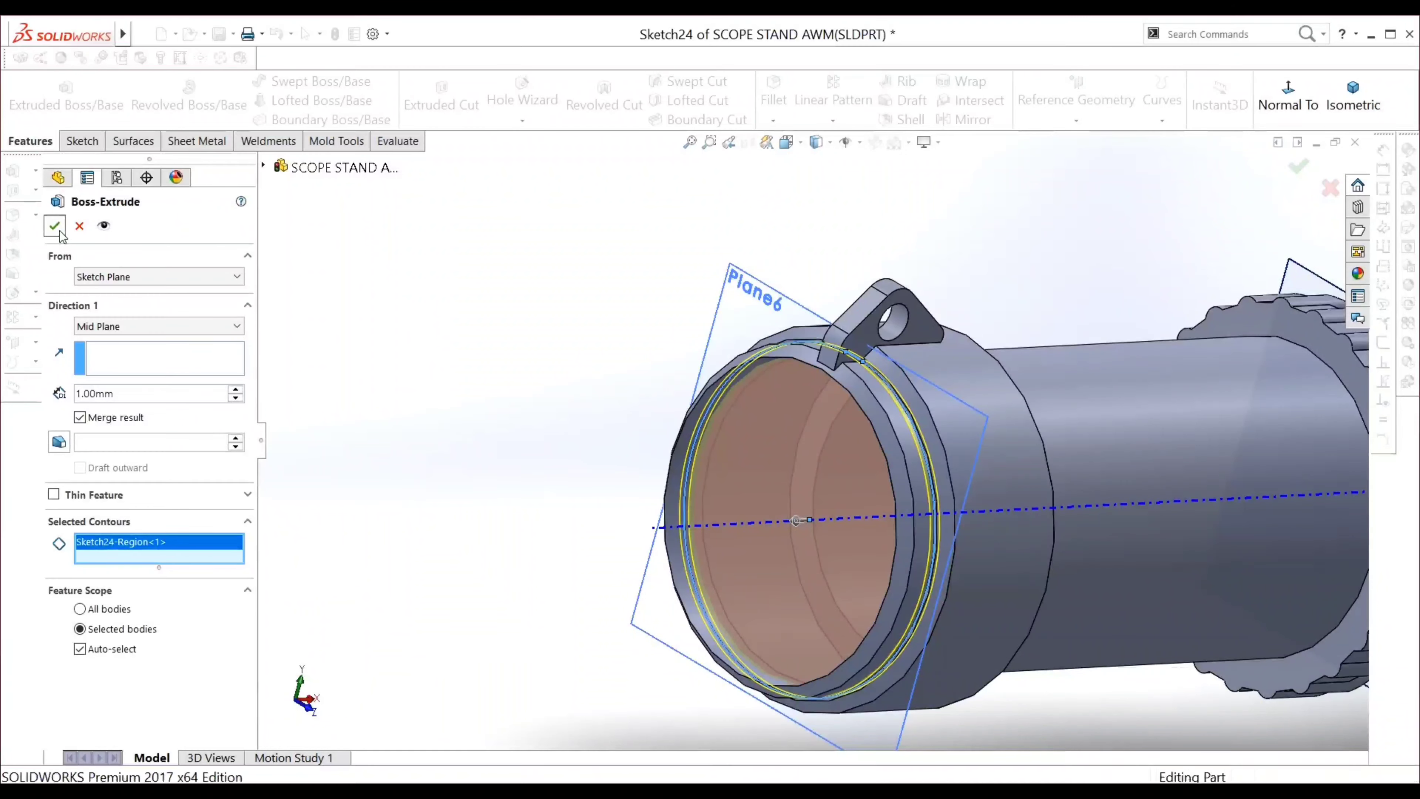
{"action": "left_click", "coordinate": [807, 449]}
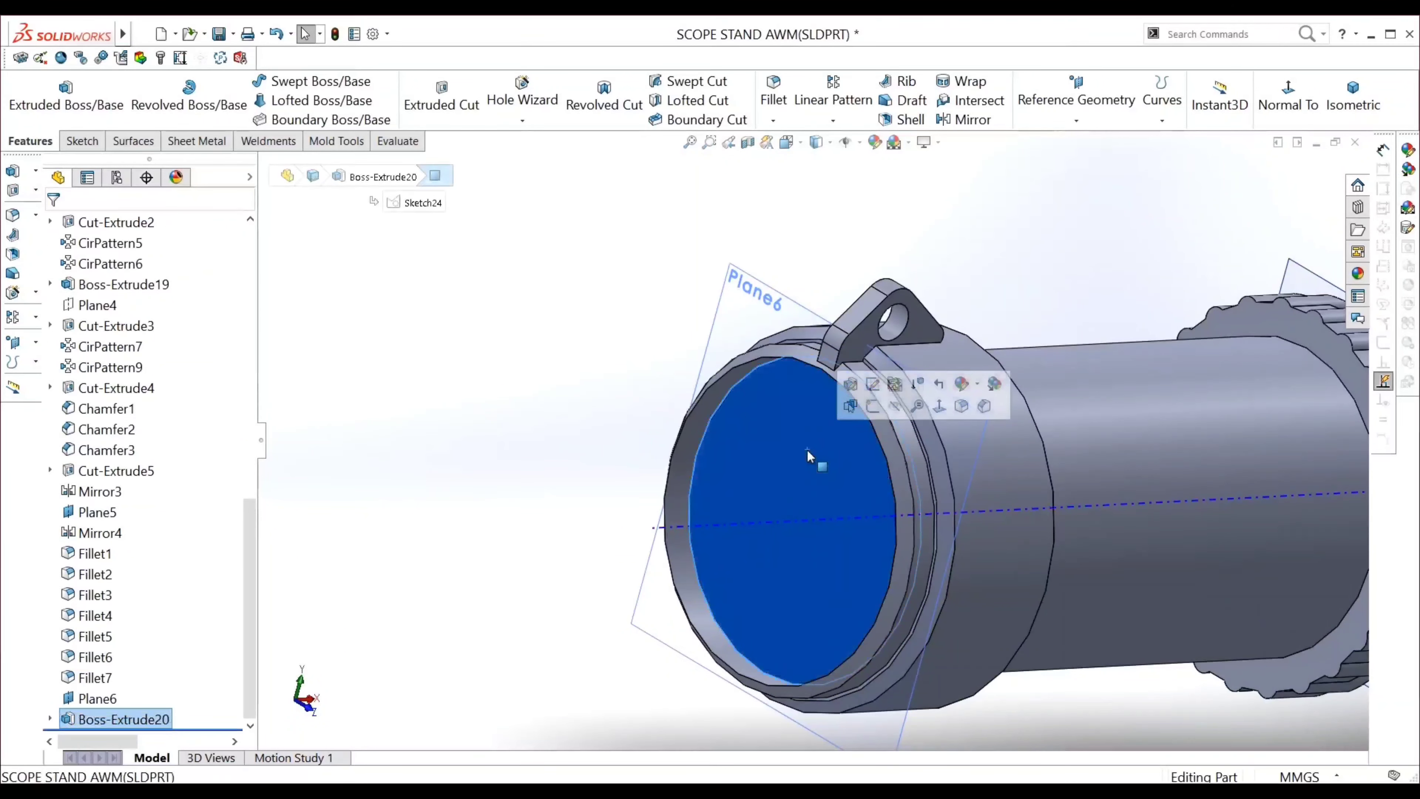
{"action": "right_click", "coordinate": [168, 715]}
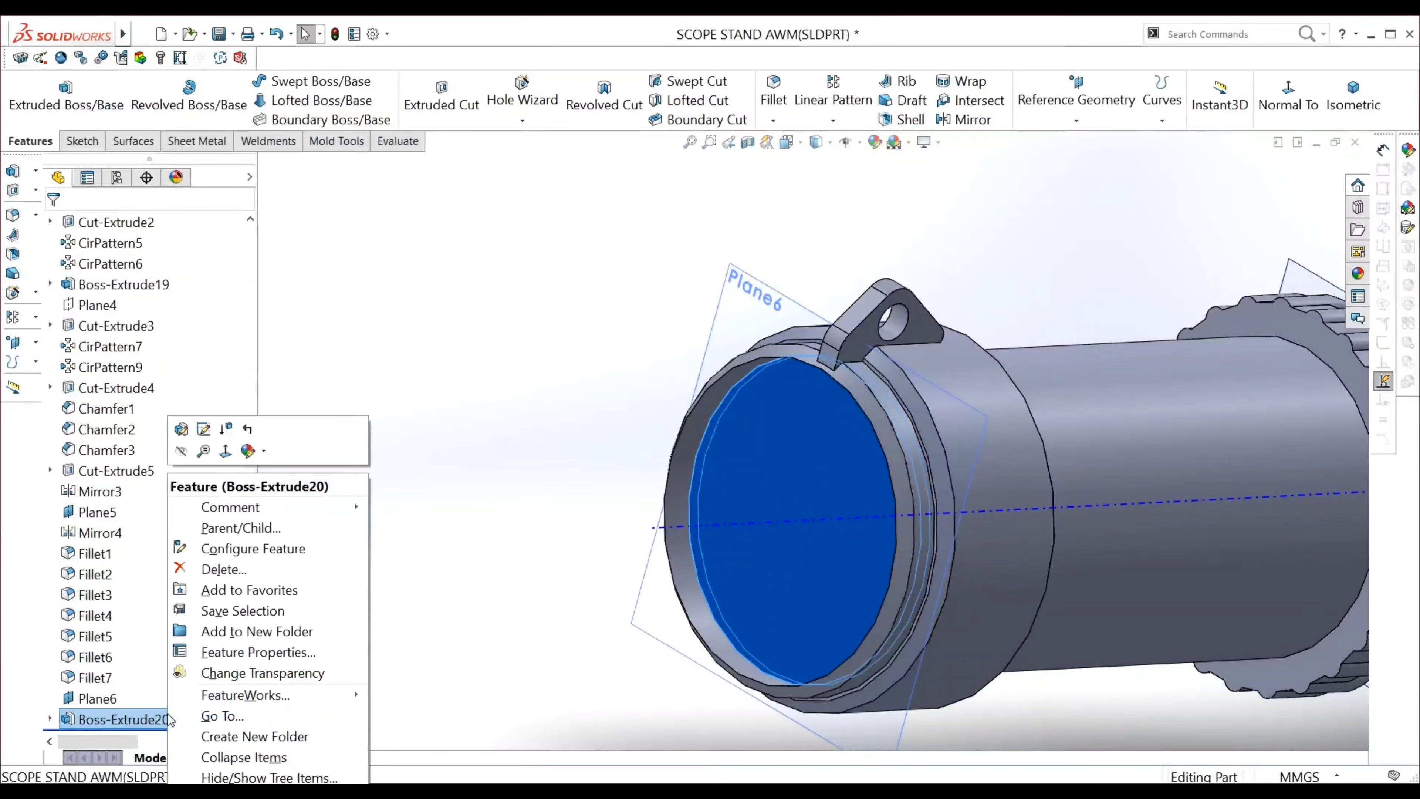
{"action": "left_click", "coordinate": [218, 676]}
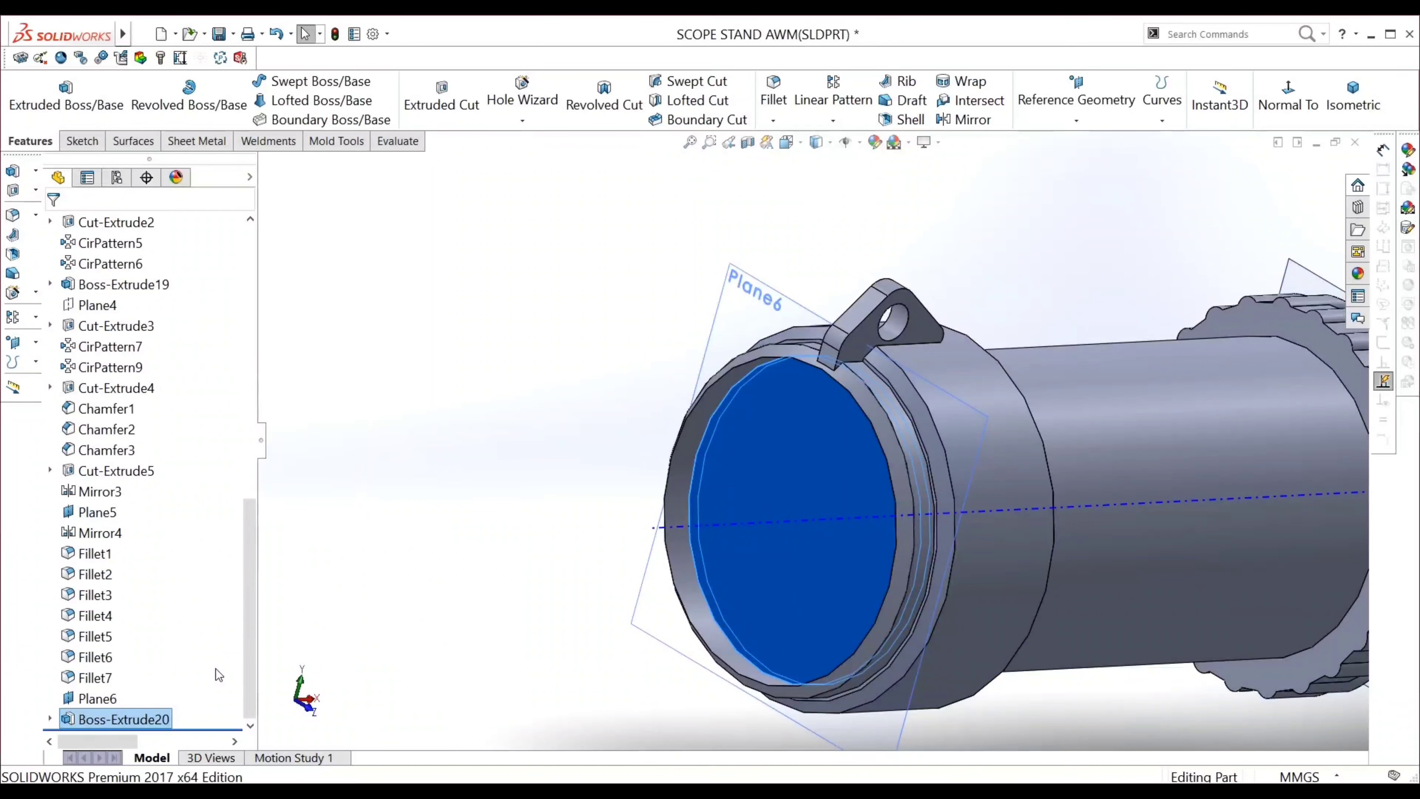
{"action": "left_click", "coordinate": [506, 511]}
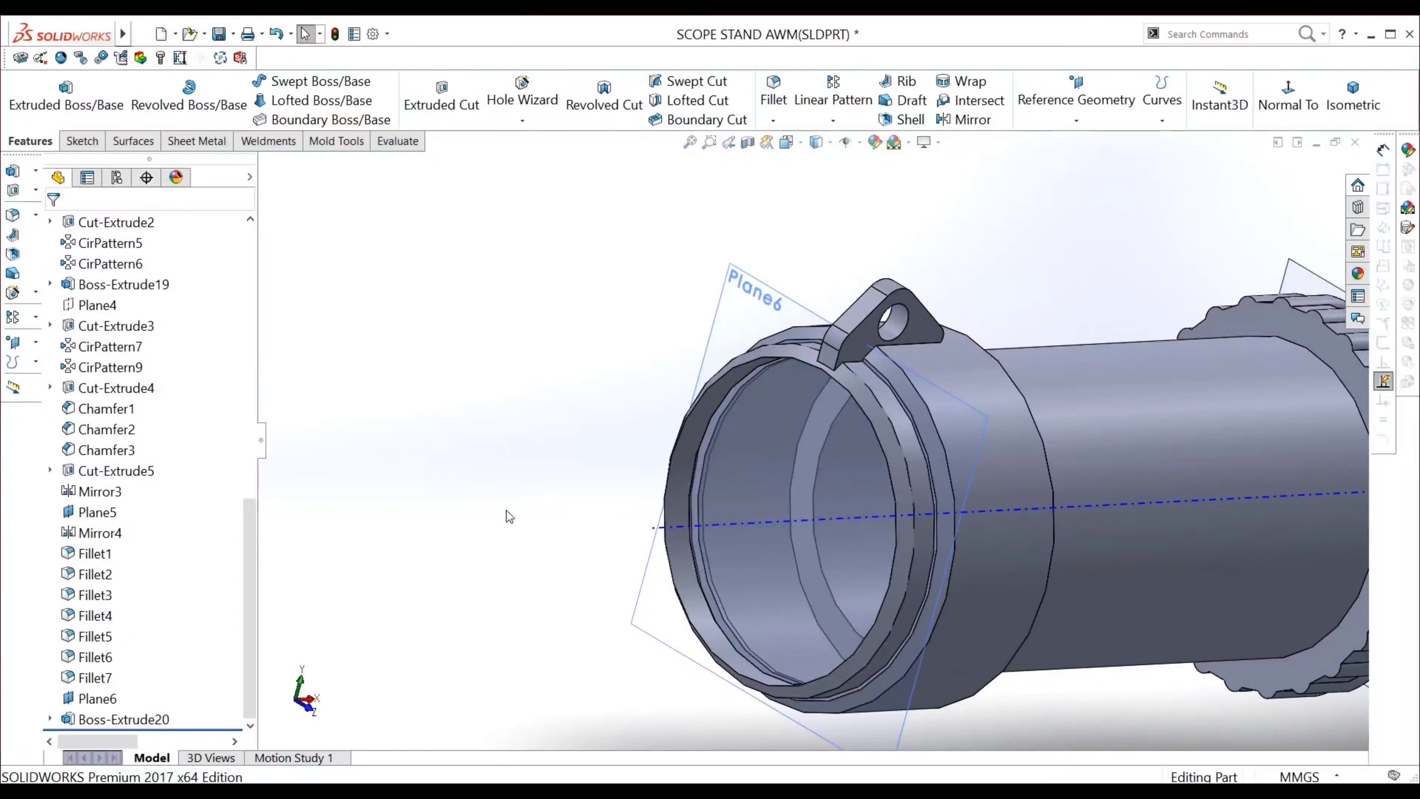
{"action": "middle_click_drag", "start_coordinate": [506, 511], "coordinate": [1011, 567]}
{"action": "scroll", "coordinate": [1251, 539], "scroll_direction": "down", "scroll_amount": 3}
{"action": "mouse_move", "coordinate": [1252, 540]}
{"action": "middle_mouse_down"}
{"action": "mouse_move", "coordinate": [1232, 566]}
{"action": "mouse_move", "coordinate": [1141, 521]}
{"action": "middle_mouse_up"}
{"action": "scroll", "coordinate": [1141, 520], "scroll_direction": "up", "scroll_amount": 3}
{"action": "scroll", "coordinate": [1241, 504], "scroll_direction": "up", "scroll_amount": 2}
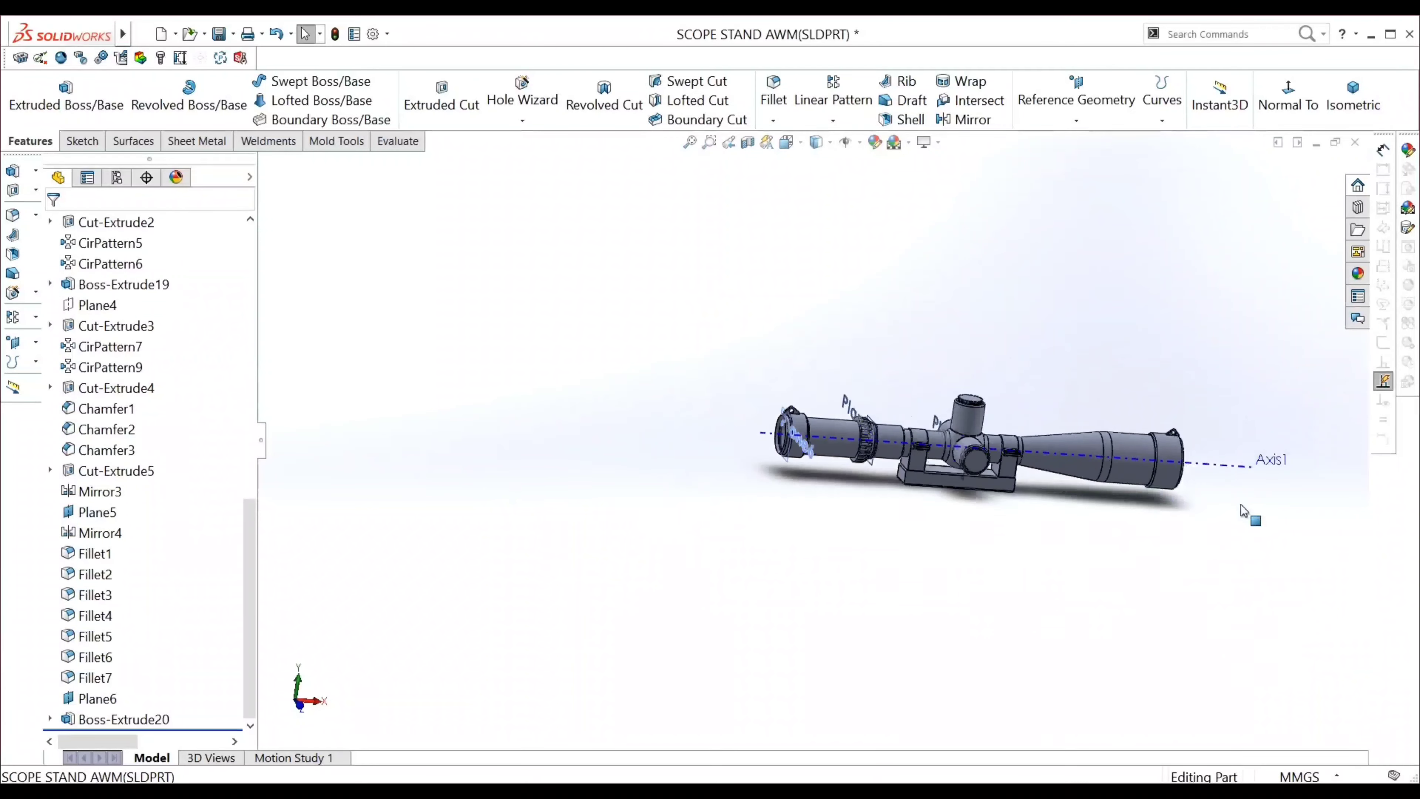
{"action": "scroll", "coordinate": [994, 492], "scroll_direction": "down", "scroll_amount": 5}
{"action": "scroll", "coordinate": [993, 492], "scroll_direction": "down", "scroll_amount": 3}
{"action": "mouse_move", "coordinate": [1078, 471]}
{"action": "middle_mouse_down"}
{"action": "mouse_move", "coordinate": [976, 462]}
{"action": "mouse_move", "coordinate": [1234, 458]}
{"action": "middle_mouse_up"}
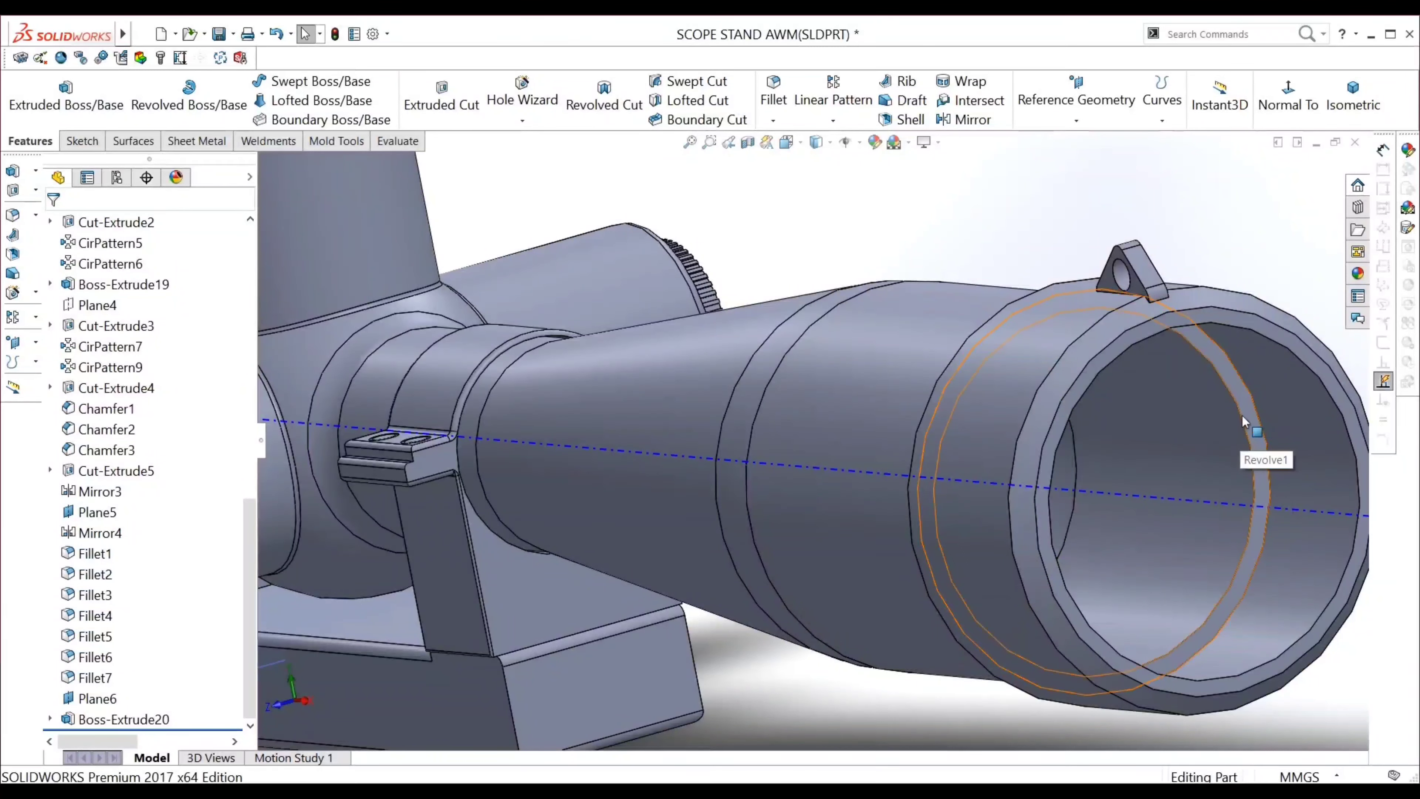
{"action": "mouse_move", "coordinate": [1270, 376]}
{"action": "middle_mouse_down"}
{"action": "mouse_move", "coordinate": [1196, 417]}
{"action": "mouse_move", "coordinate": [1217, 442]}
{"action": "middle_mouse_up"}
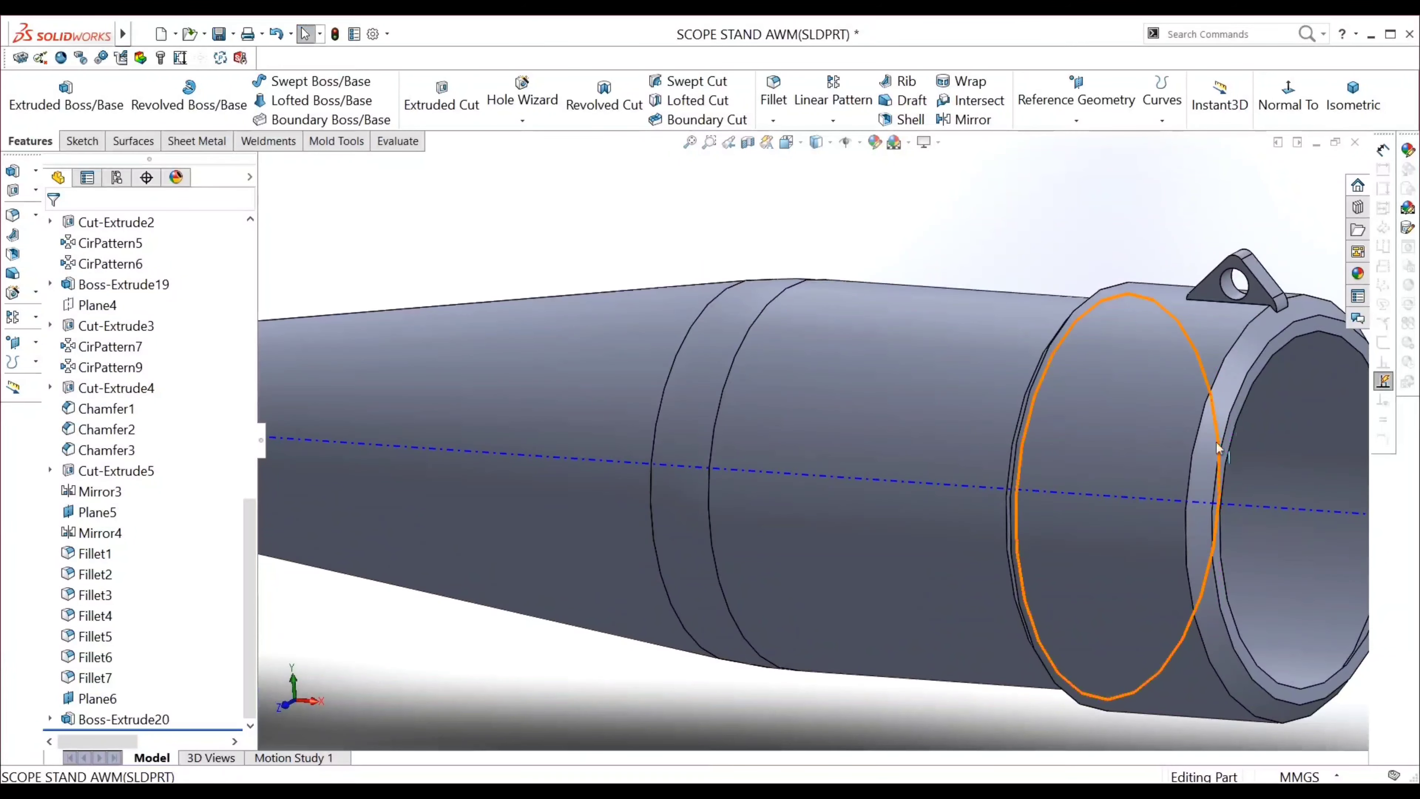
Create Plane7 on the objective ring's edge
{"action": "left_click", "coordinate": [1077, 106]}
{"action": "left_click", "coordinate": [1104, 145]}
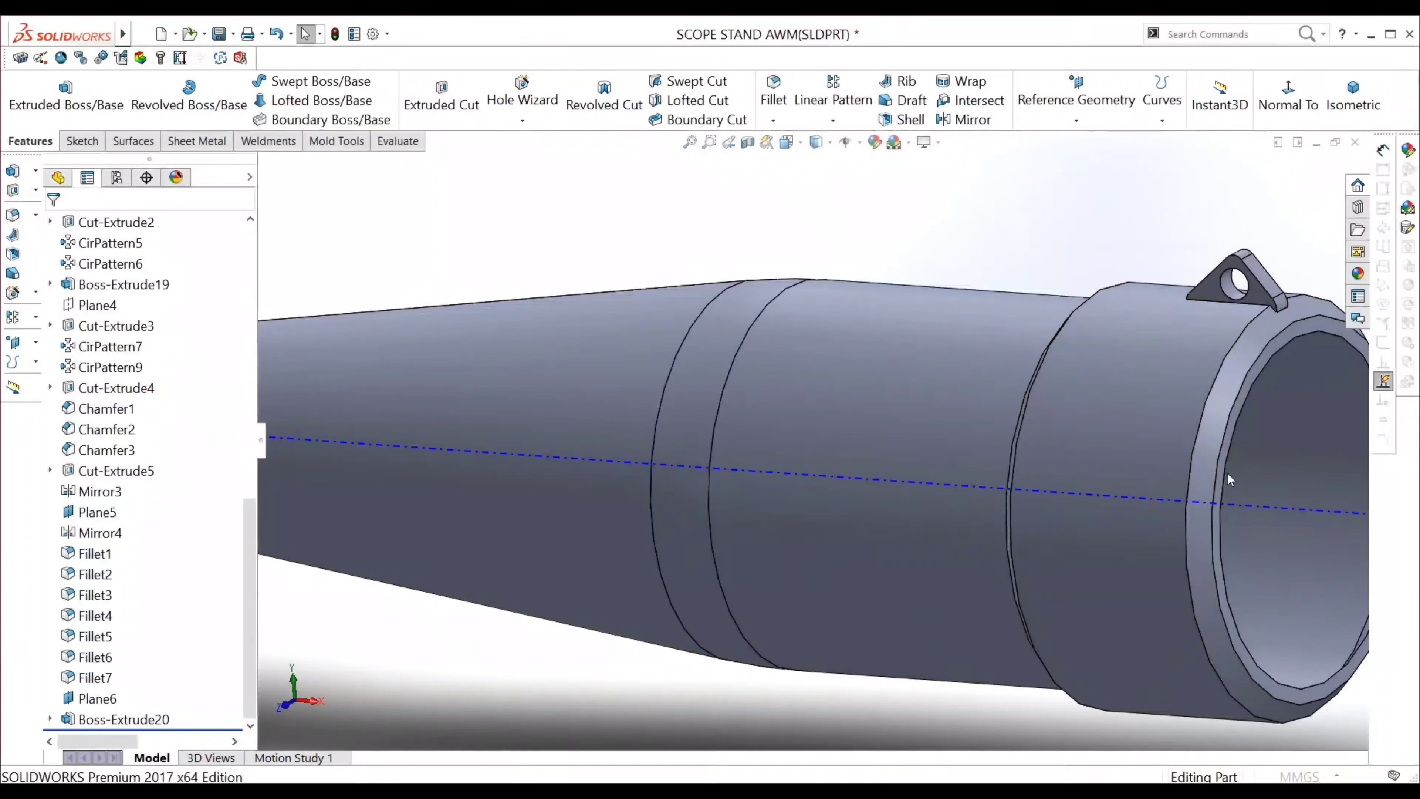
{"action": "left_click", "coordinate": [1195, 433]}
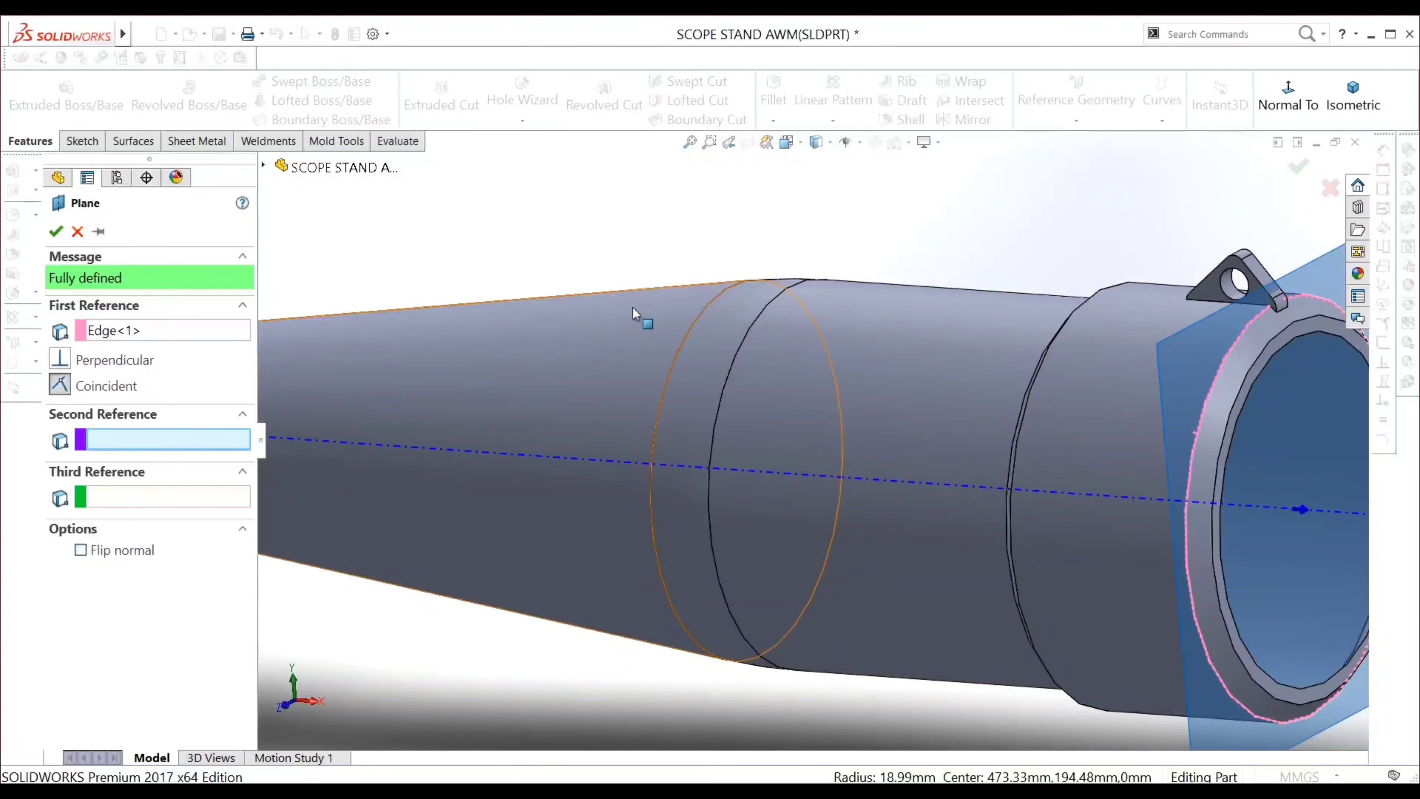
{"action": "key", "text": "Return"}
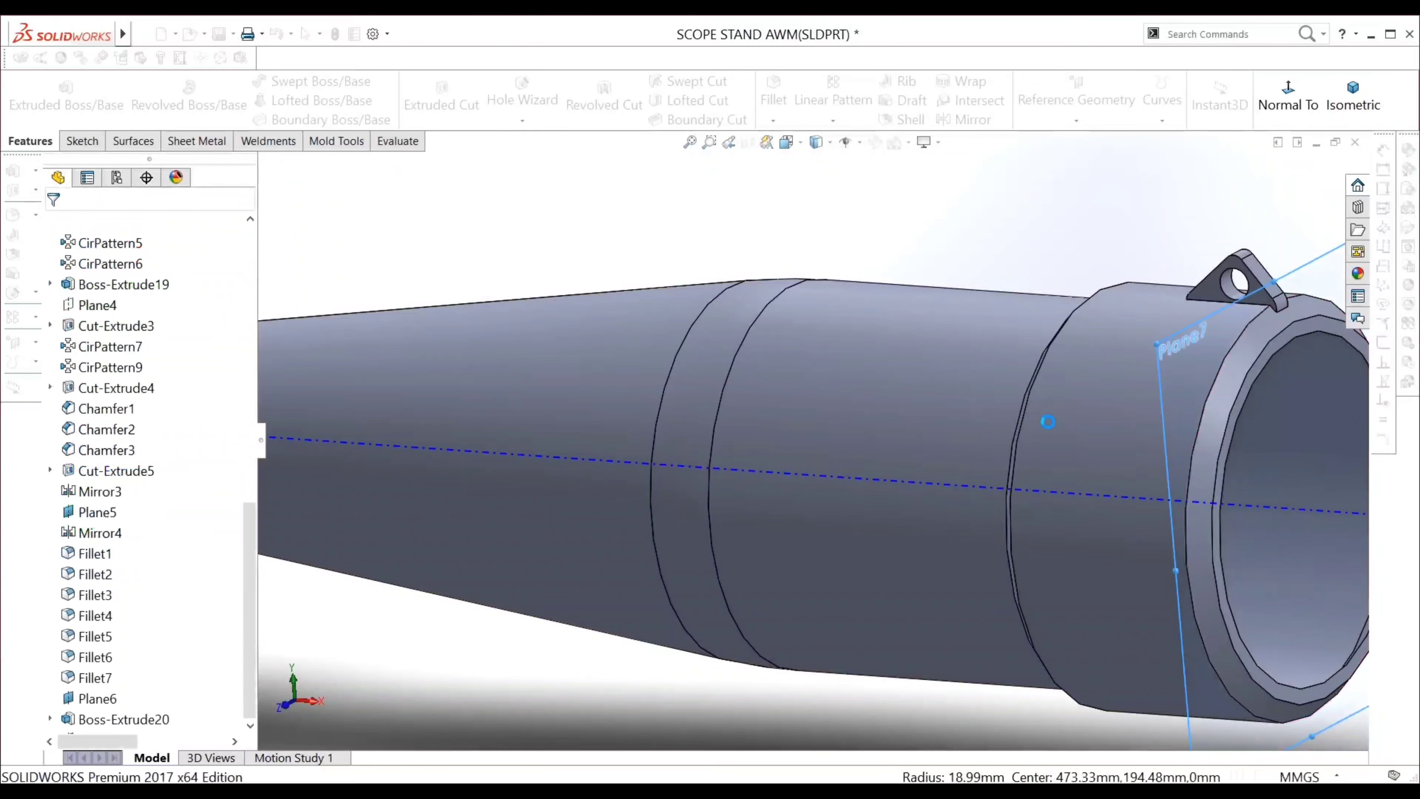
Start a new sketch, Sketch25, on Plane7
{"action": "scroll", "coordinate": [1048, 421], "scroll_direction": "up", "scroll_amount": 5}
{"action": "middle_click_drag", "start_coordinate": [1048, 421], "coordinate": [951, 396]}
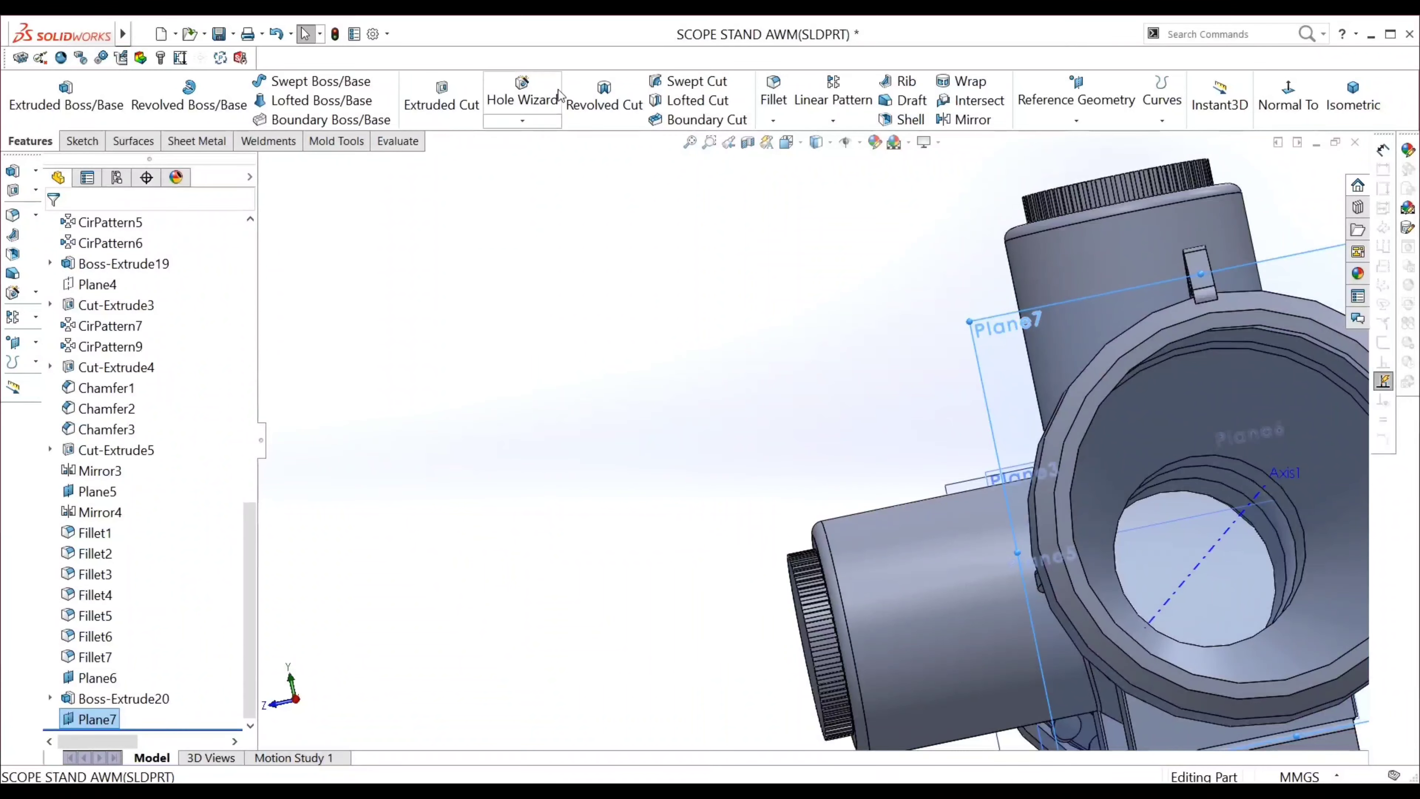
{"action": "left_click", "coordinate": [92, 143]}
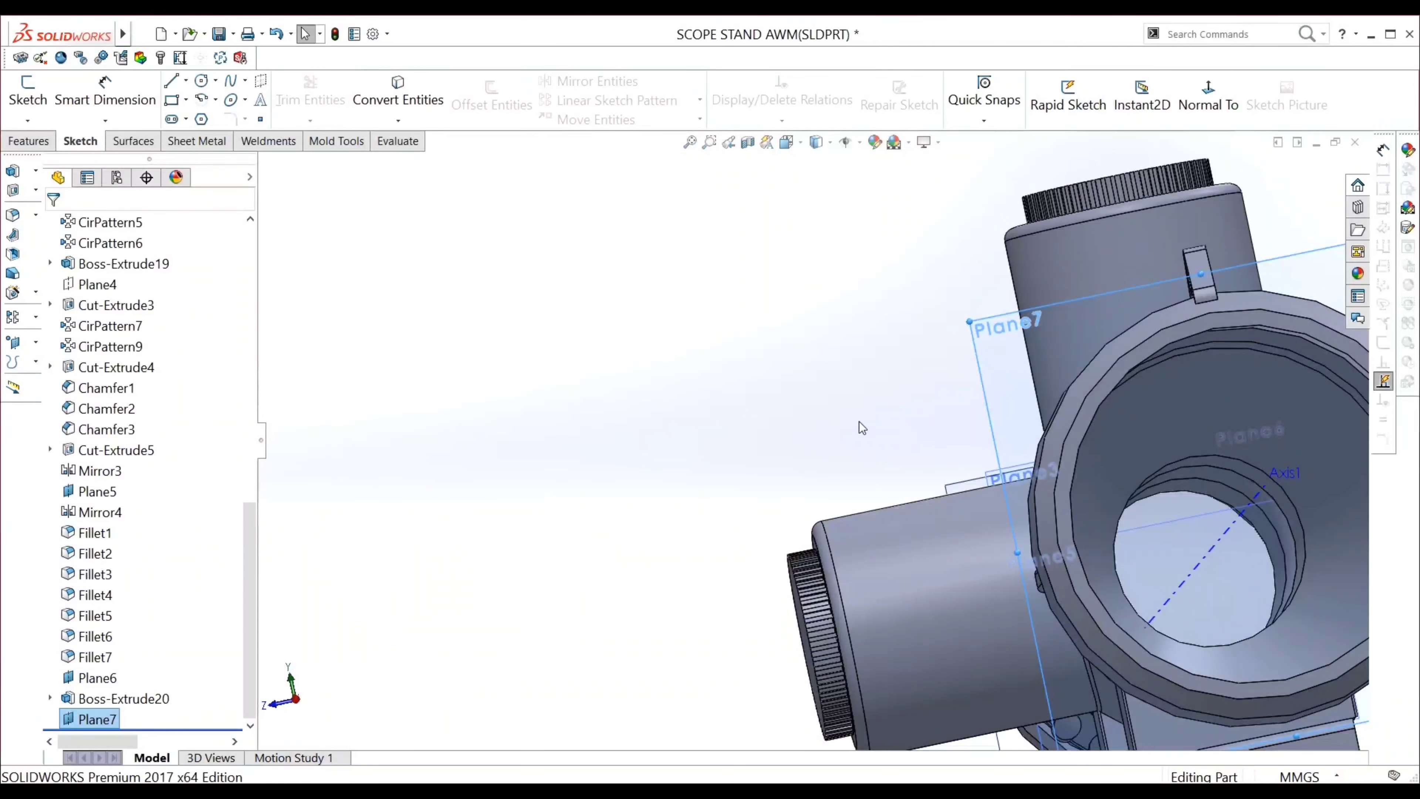
{"action": "left_click", "coordinate": [17, 89]}
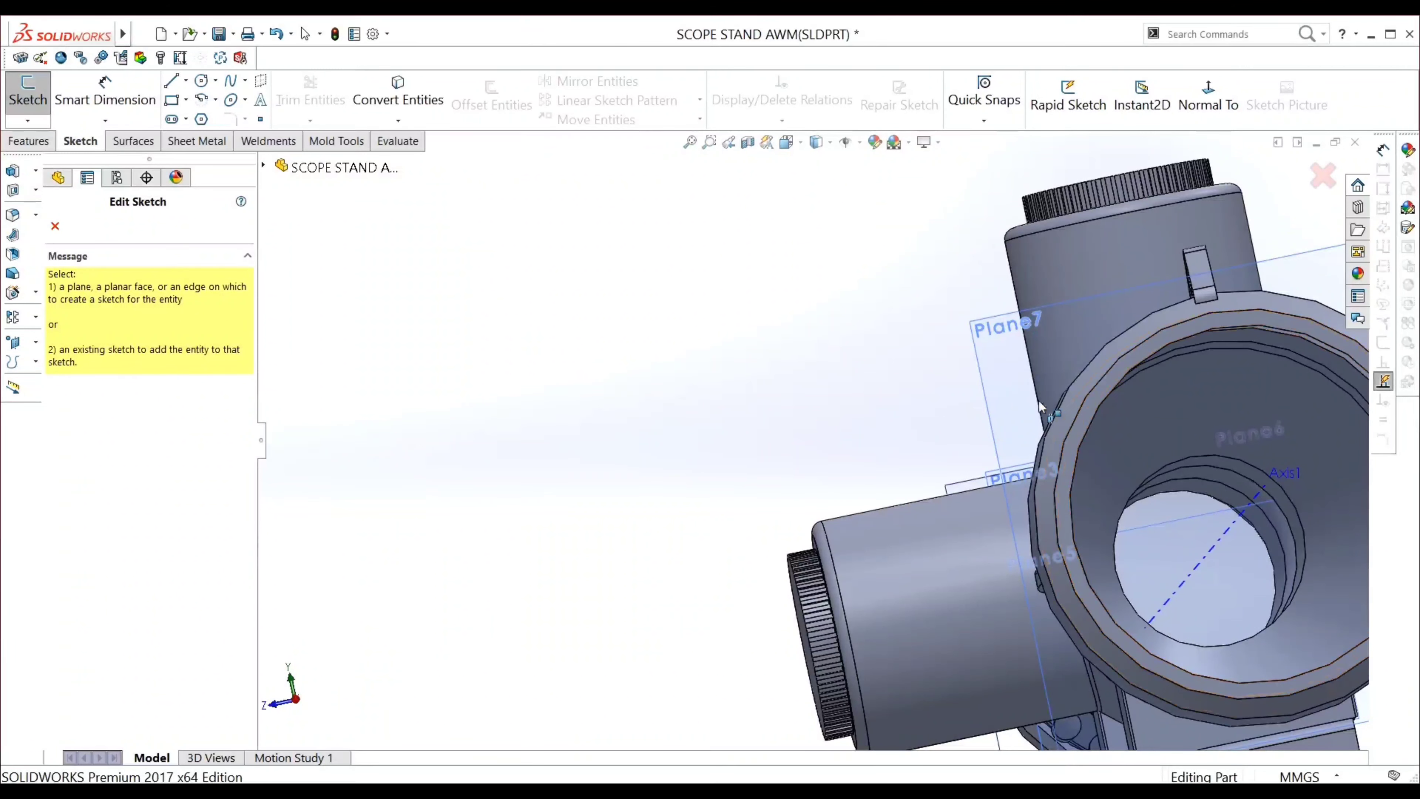
{"action": "left_click", "coordinate": [976, 352]}
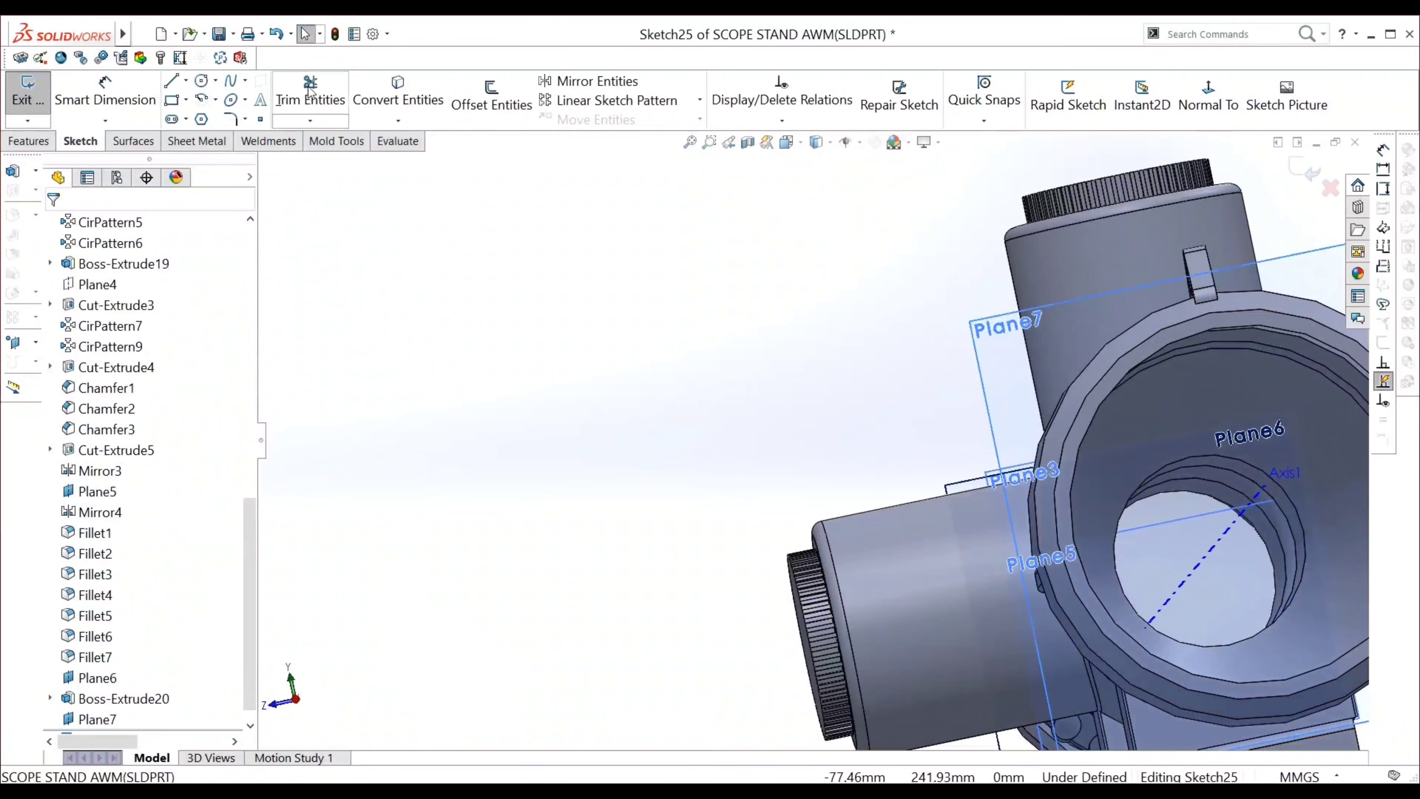
Convert the objective ring's circular edge into Sketch25, replacing a wrongly picked face
{"action": "left_click", "coordinate": [398, 92]}
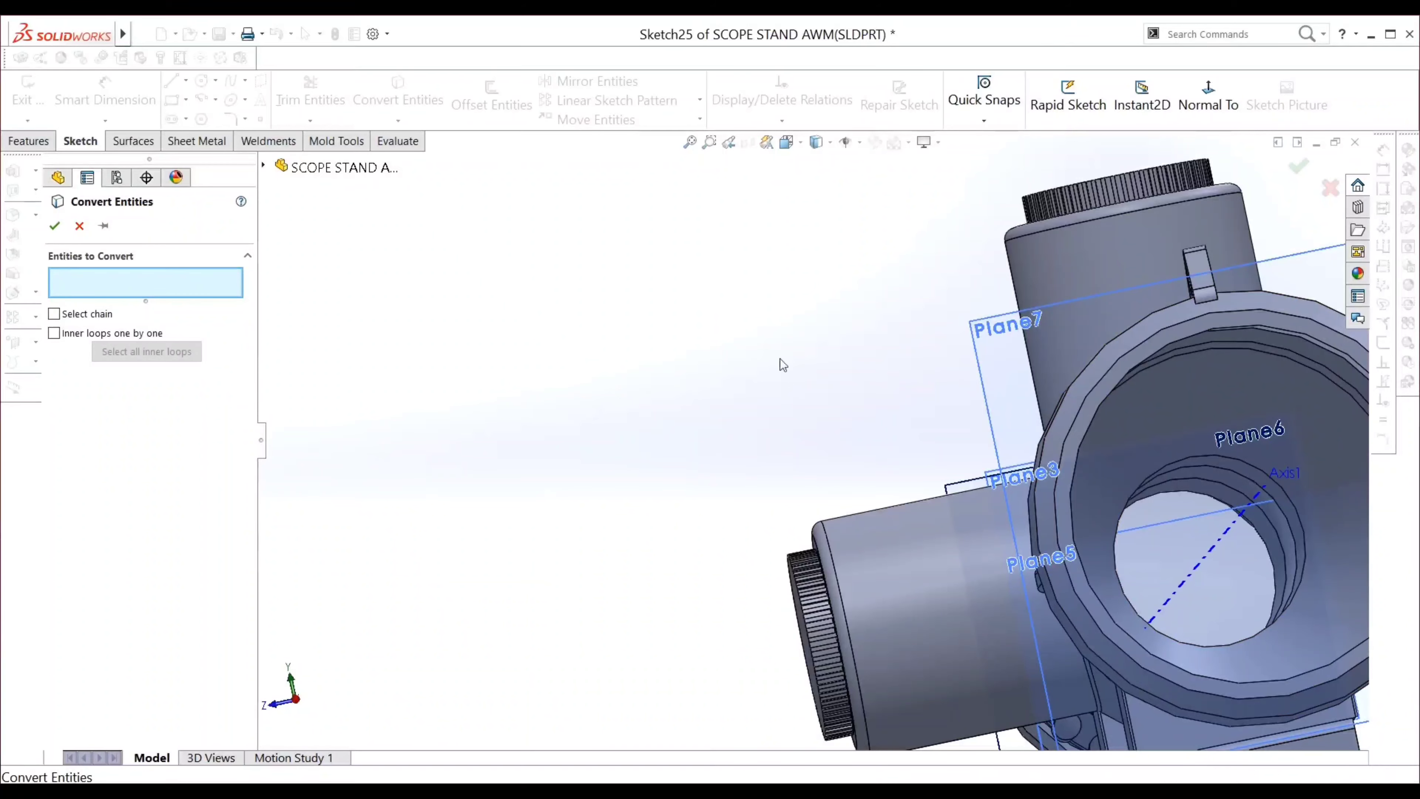
{"action": "middle_click_drag", "start_coordinate": [1215, 385], "coordinate": [1144, 414]}
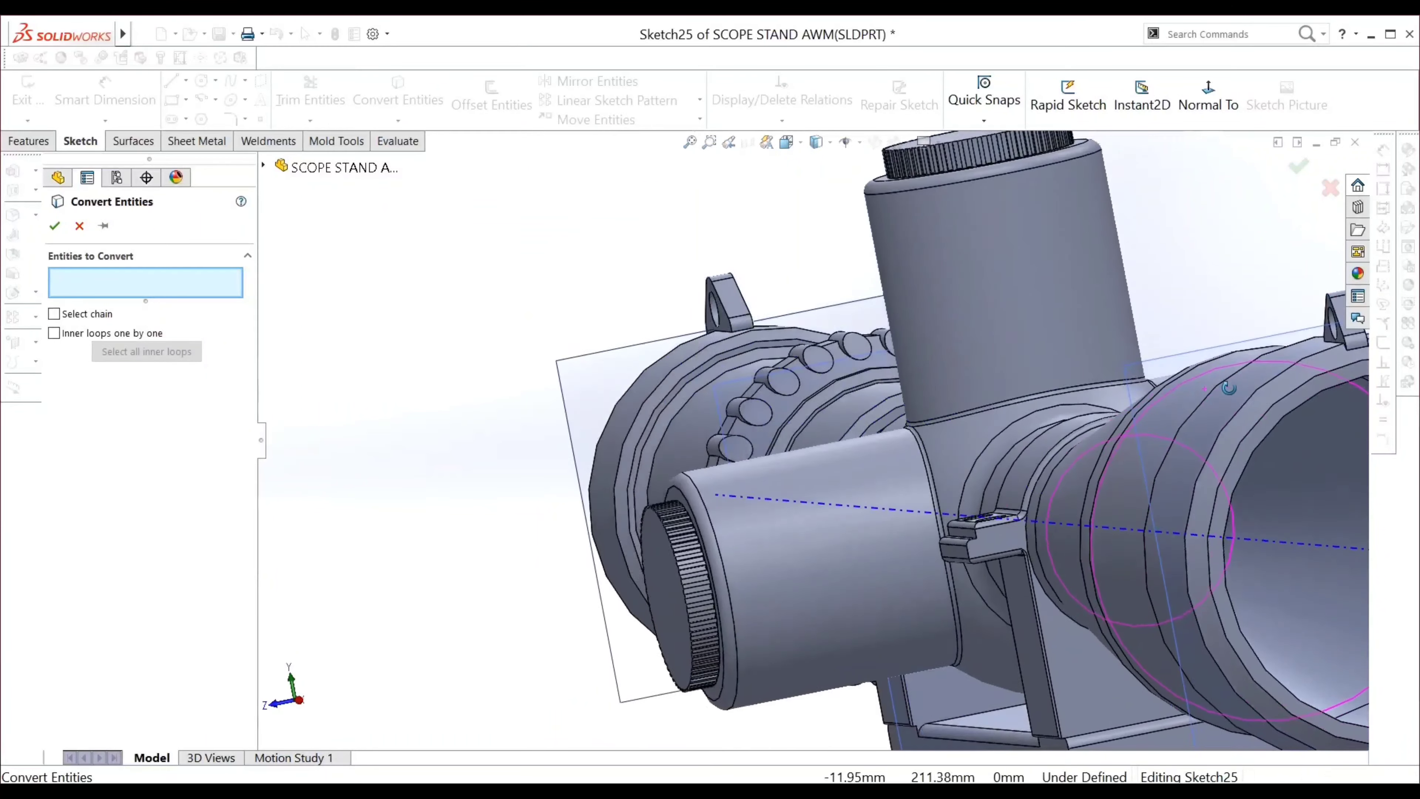
{"action": "scroll", "coordinate": [1144, 414], "scroll_direction": "down", "scroll_amount": 3}
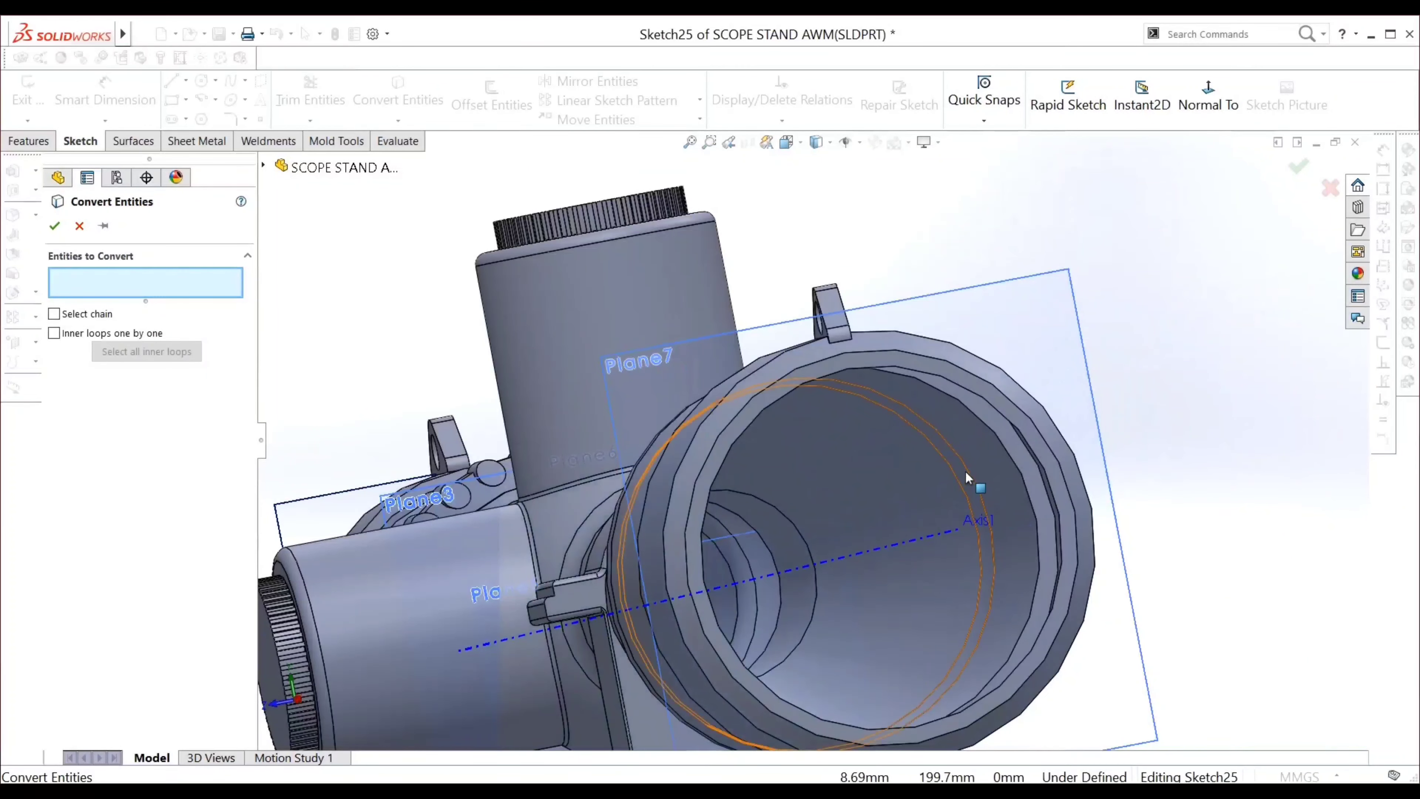
{"action": "left_click", "coordinate": [1053, 515]}
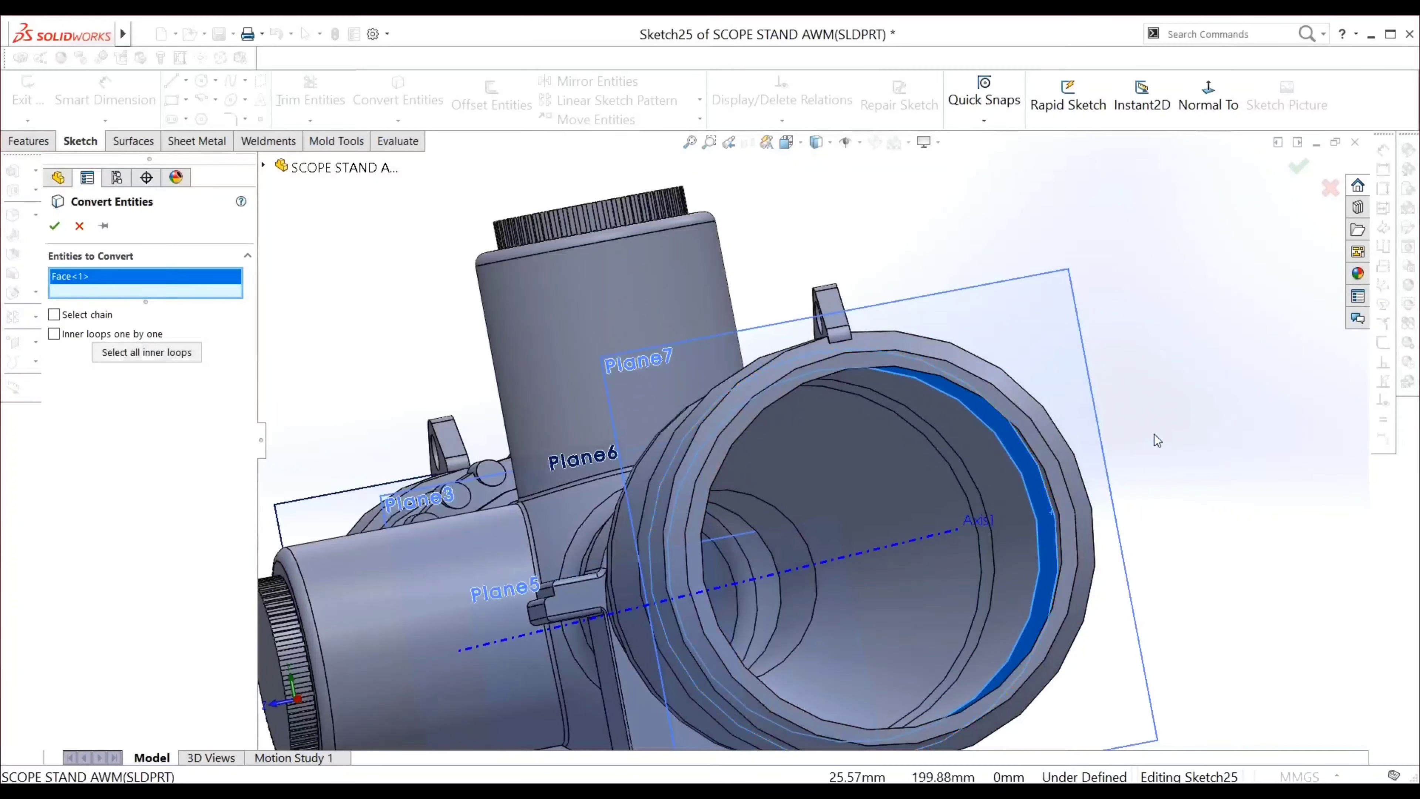
{"action": "middle_click_drag", "start_coordinate": [1154, 434], "coordinate": [1072, 517]}
{"action": "left_click", "coordinate": [1056, 519]}
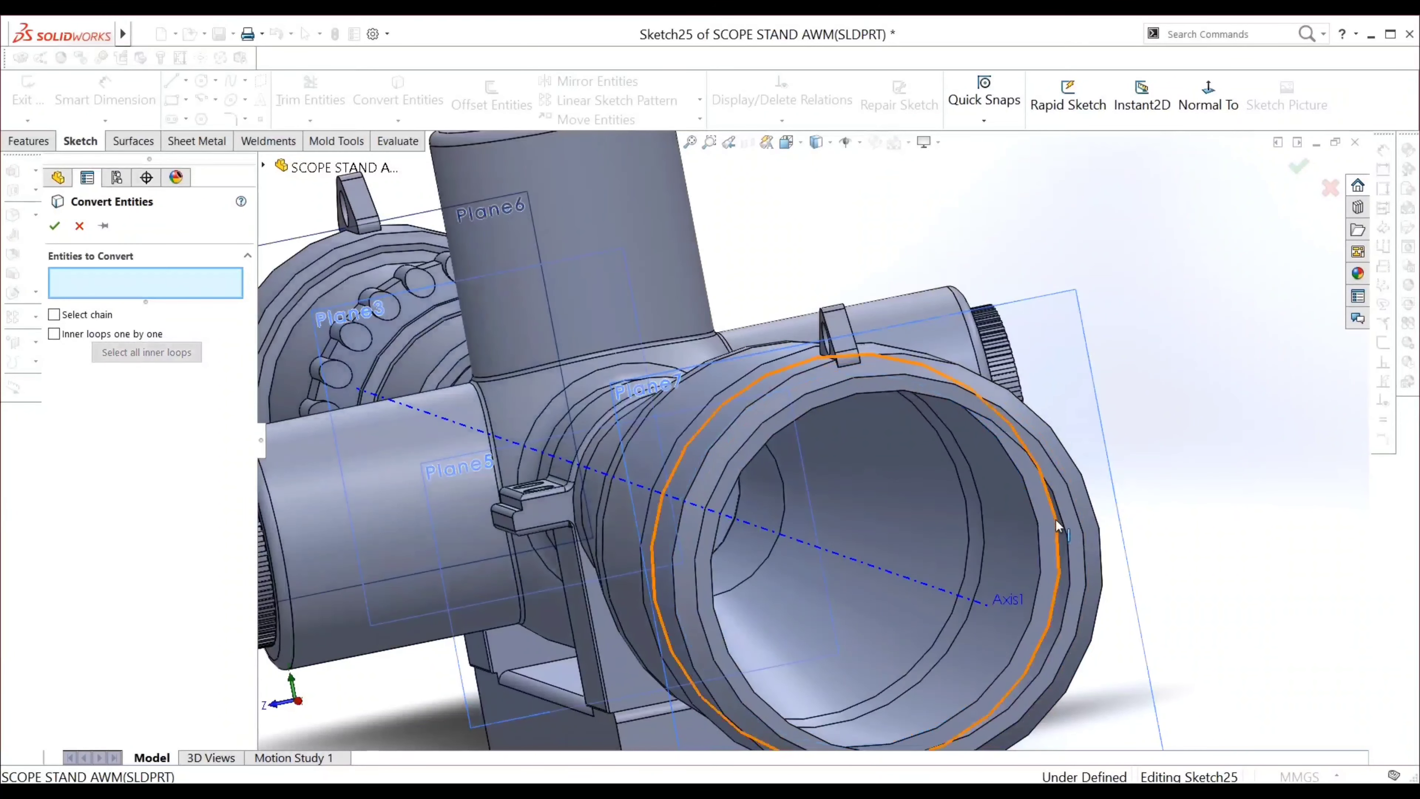
{"action": "left_click", "coordinate": [1054, 522]}
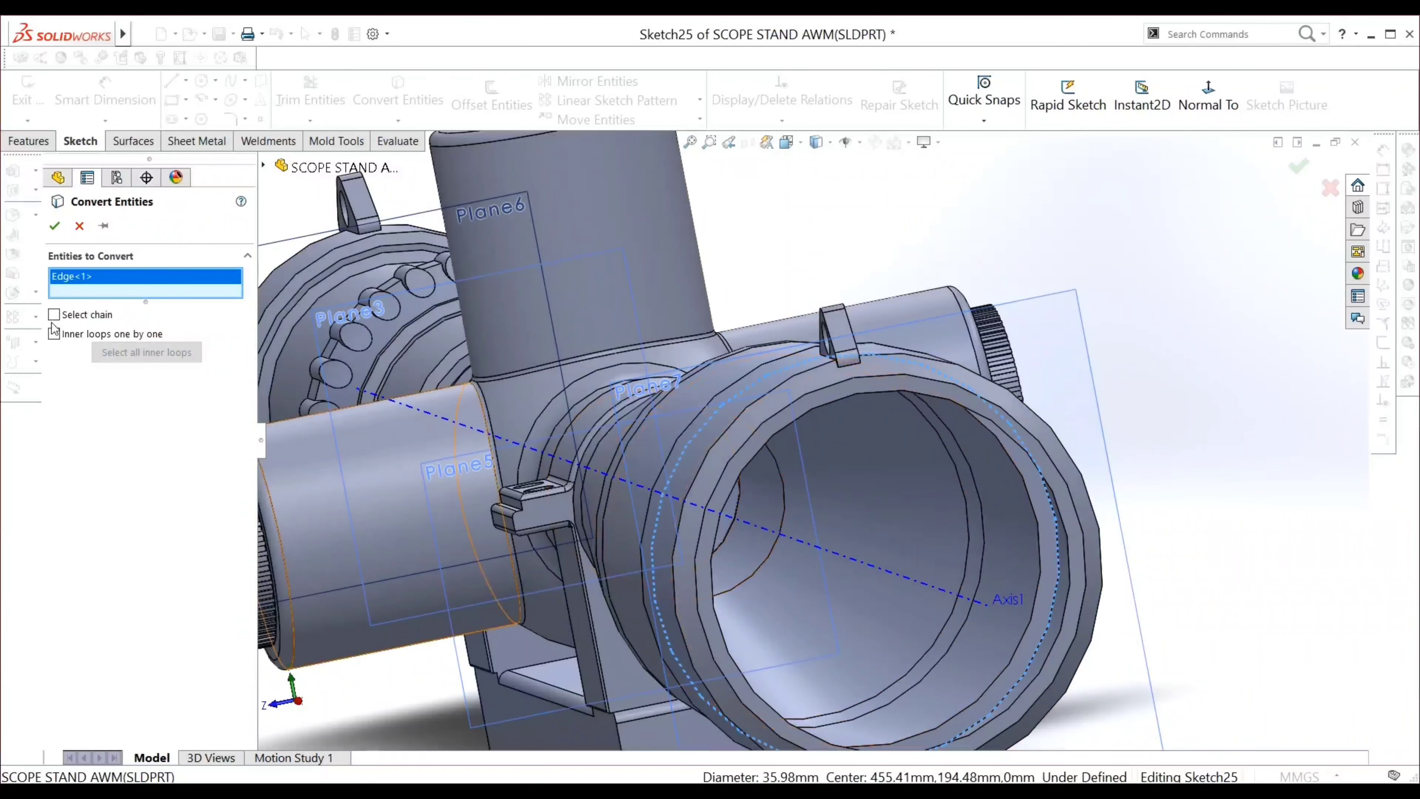
{"action": "left_click", "coordinate": [54, 226]}
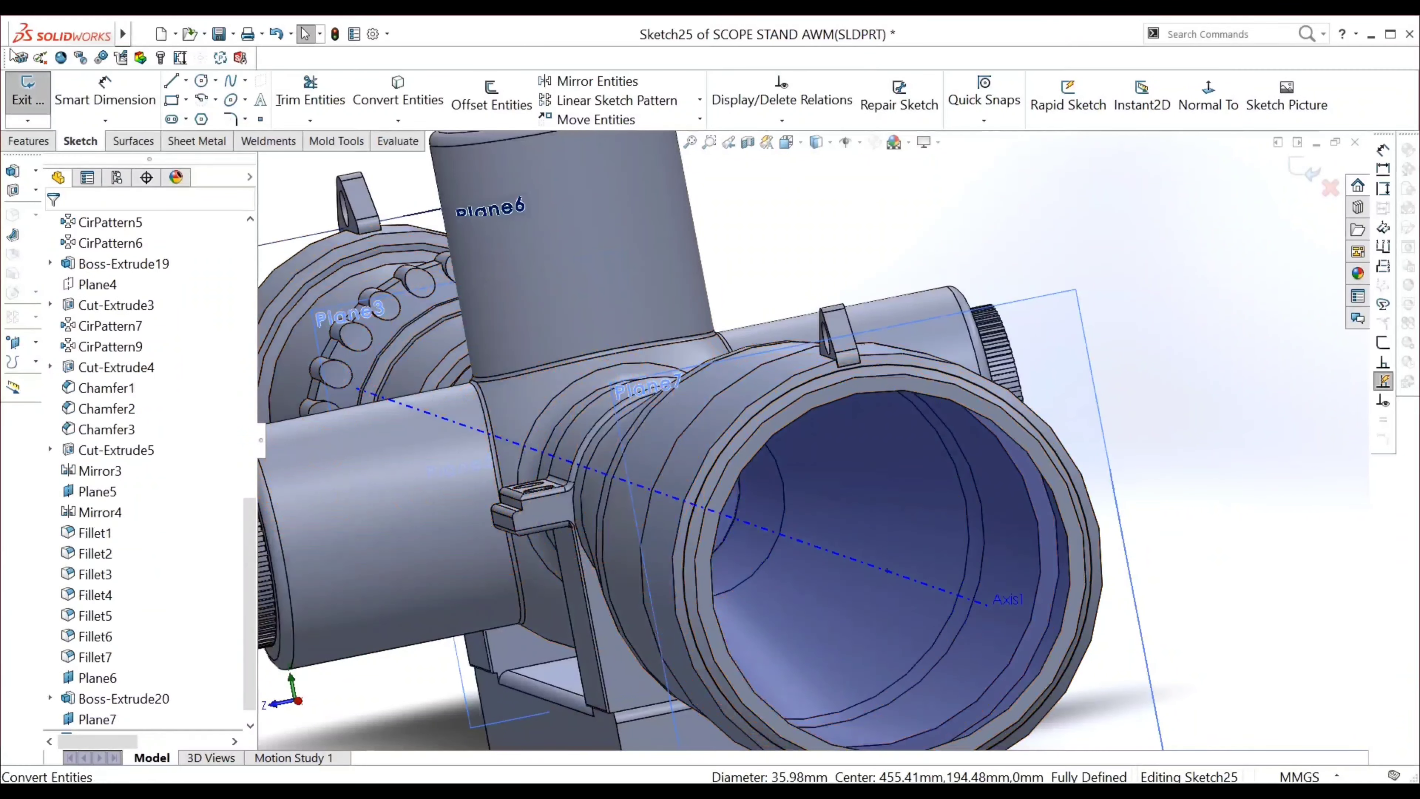
Extrude the 35.98 mm circle 1.00 mm blind in the reversed direction as a cap
{"action": "left_click", "coordinate": [42, 143]}
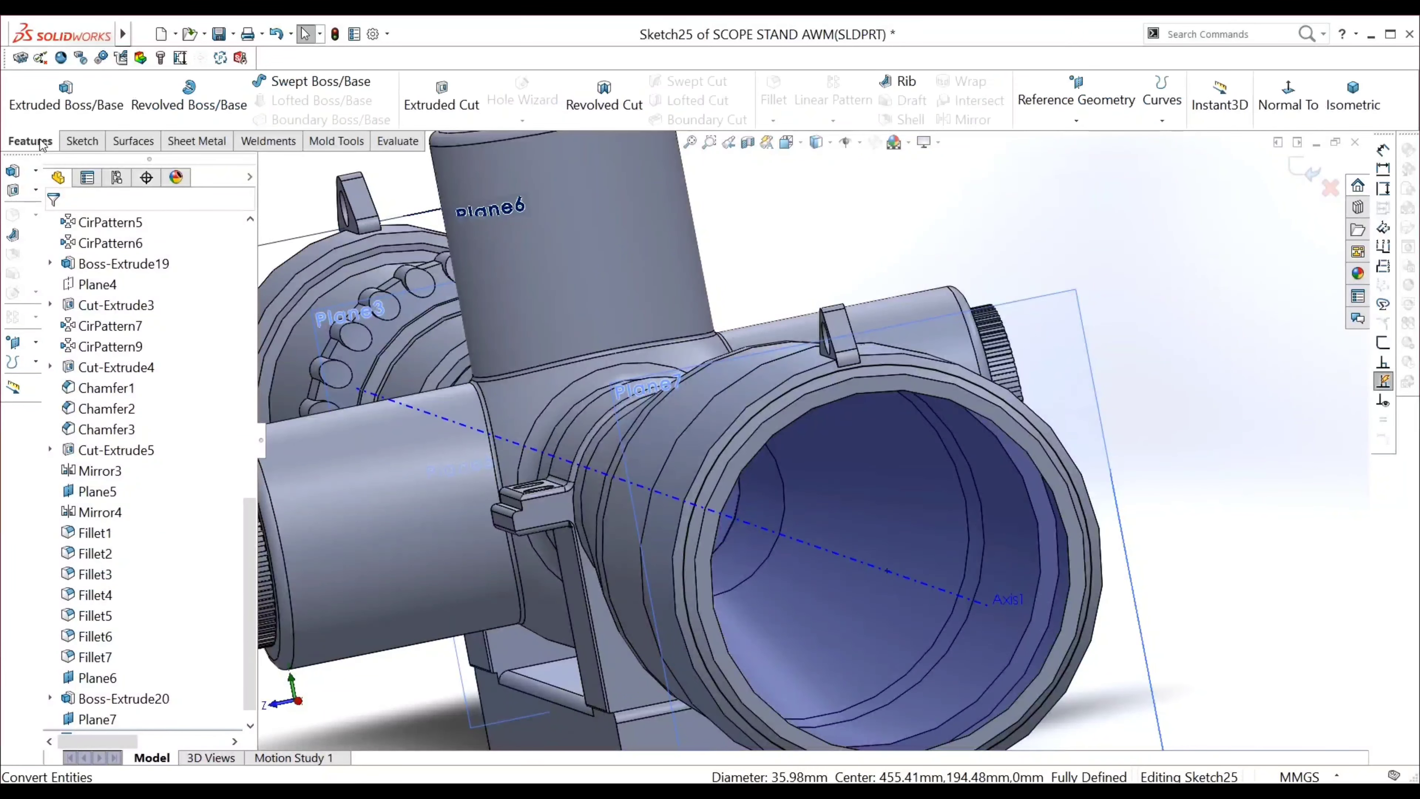
{"action": "left_click", "coordinate": [71, 109]}
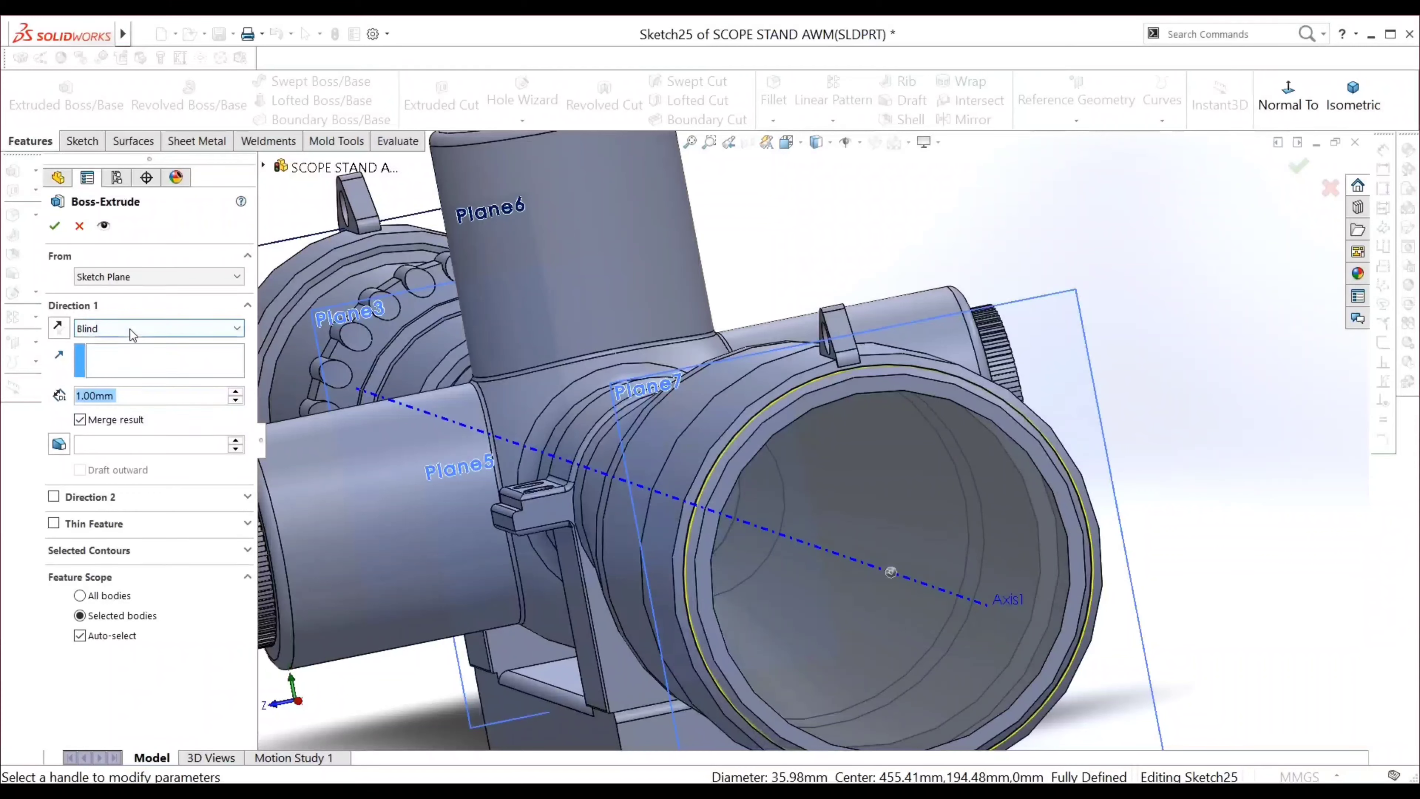
{"action": "middle_click_drag", "start_coordinate": [405, 427], "coordinate": [480, 446]}
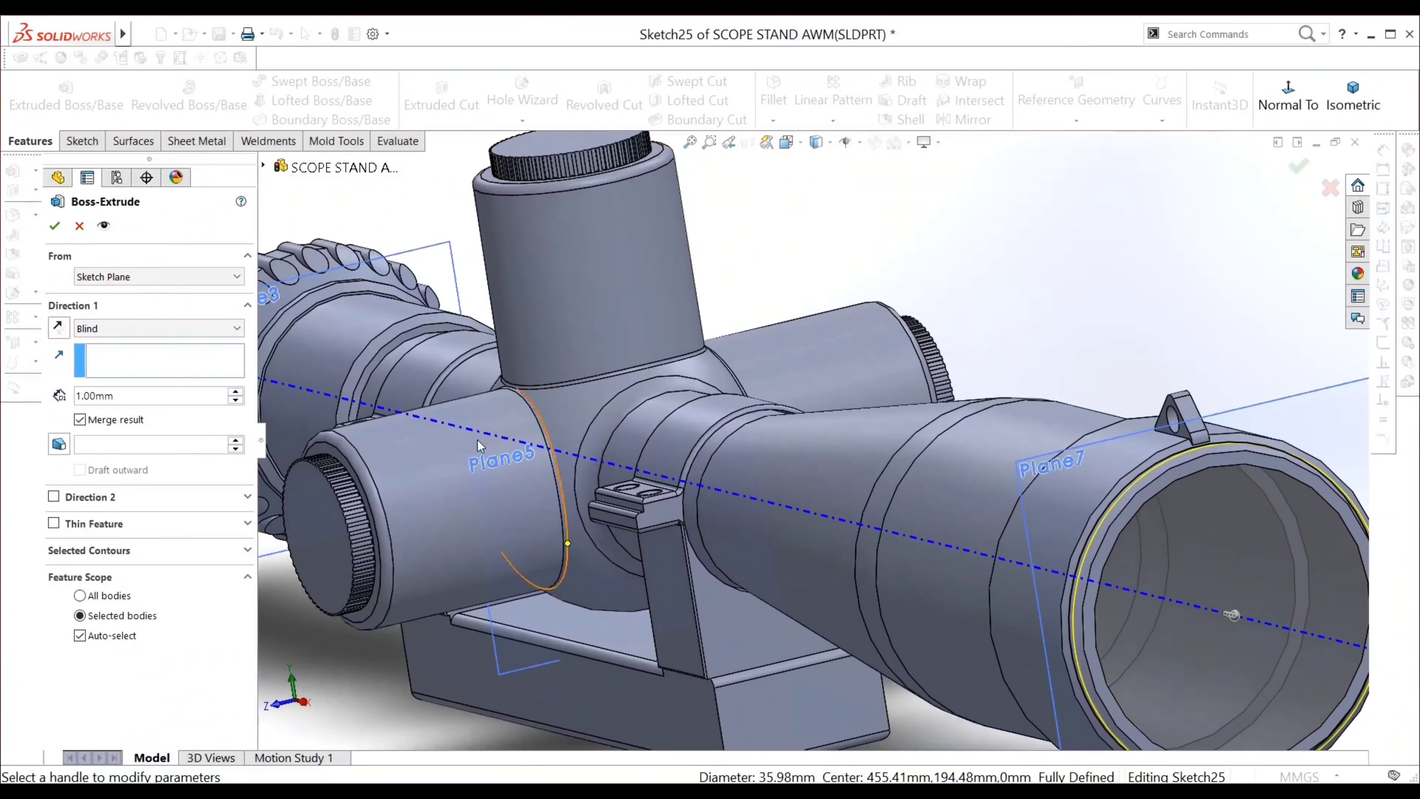
{"action": "left_click", "coordinate": [58, 326]}
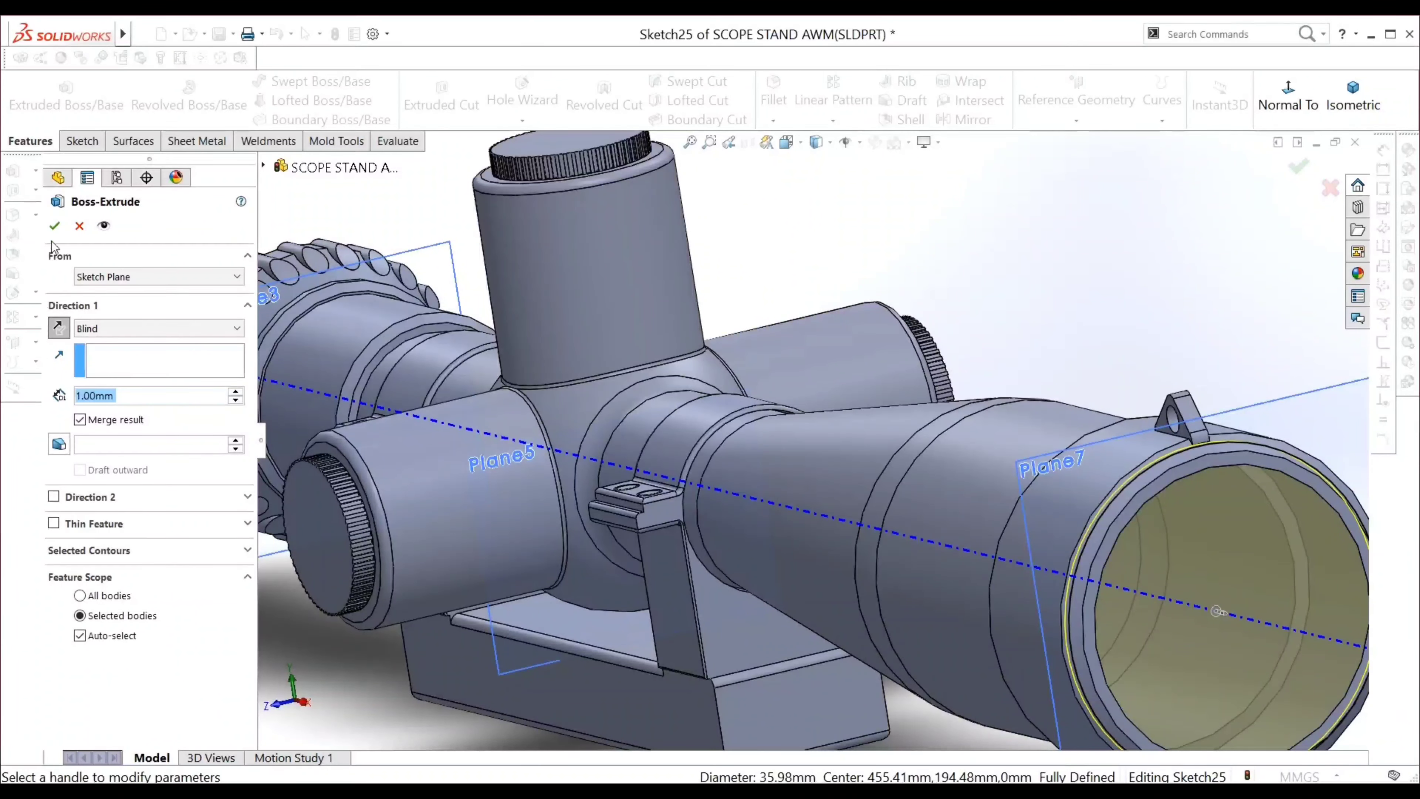
{"action": "left_click", "coordinate": [54, 226]}
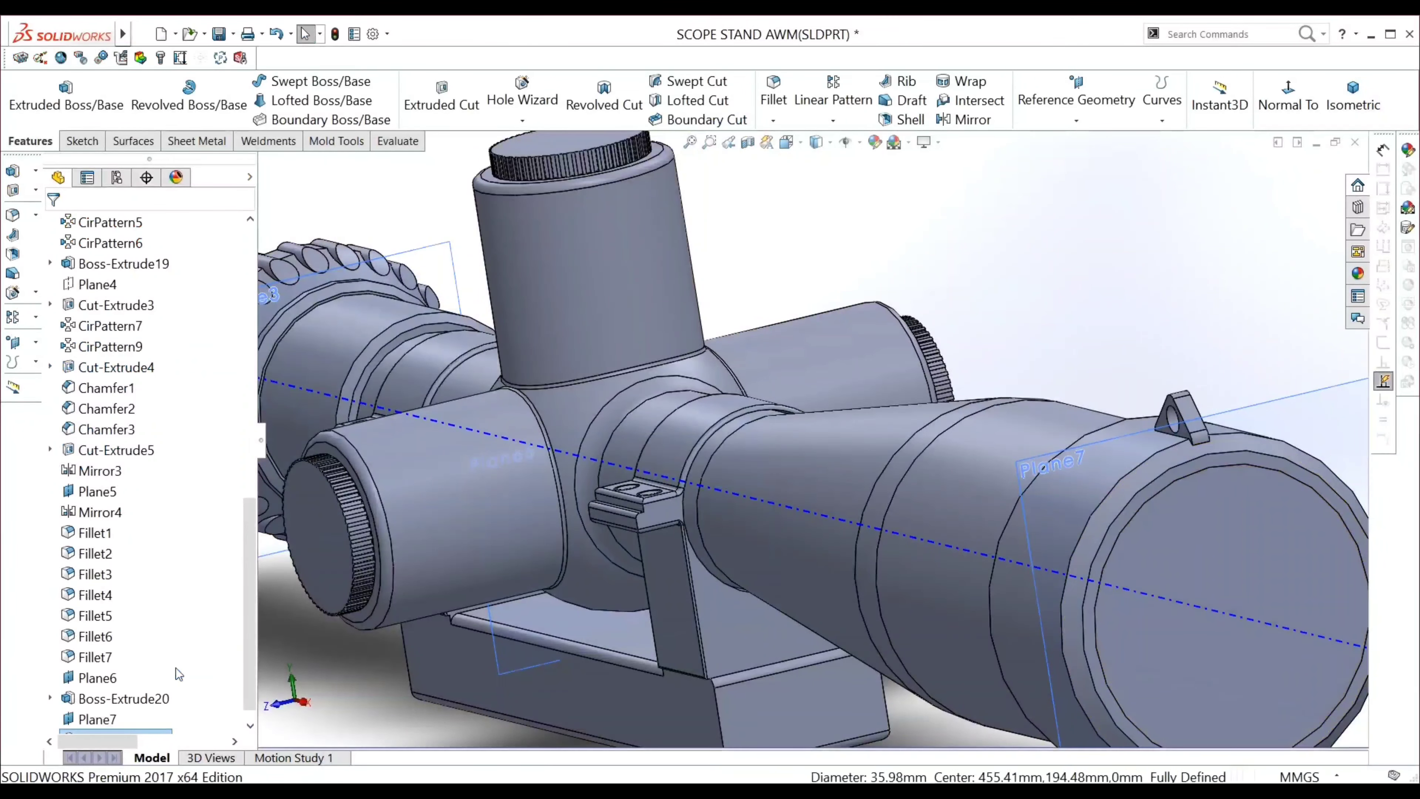
Open the Boss-Extrude21 context menu and orbit the view around the whole scope
{"action": "right_click", "coordinate": [124, 719]}
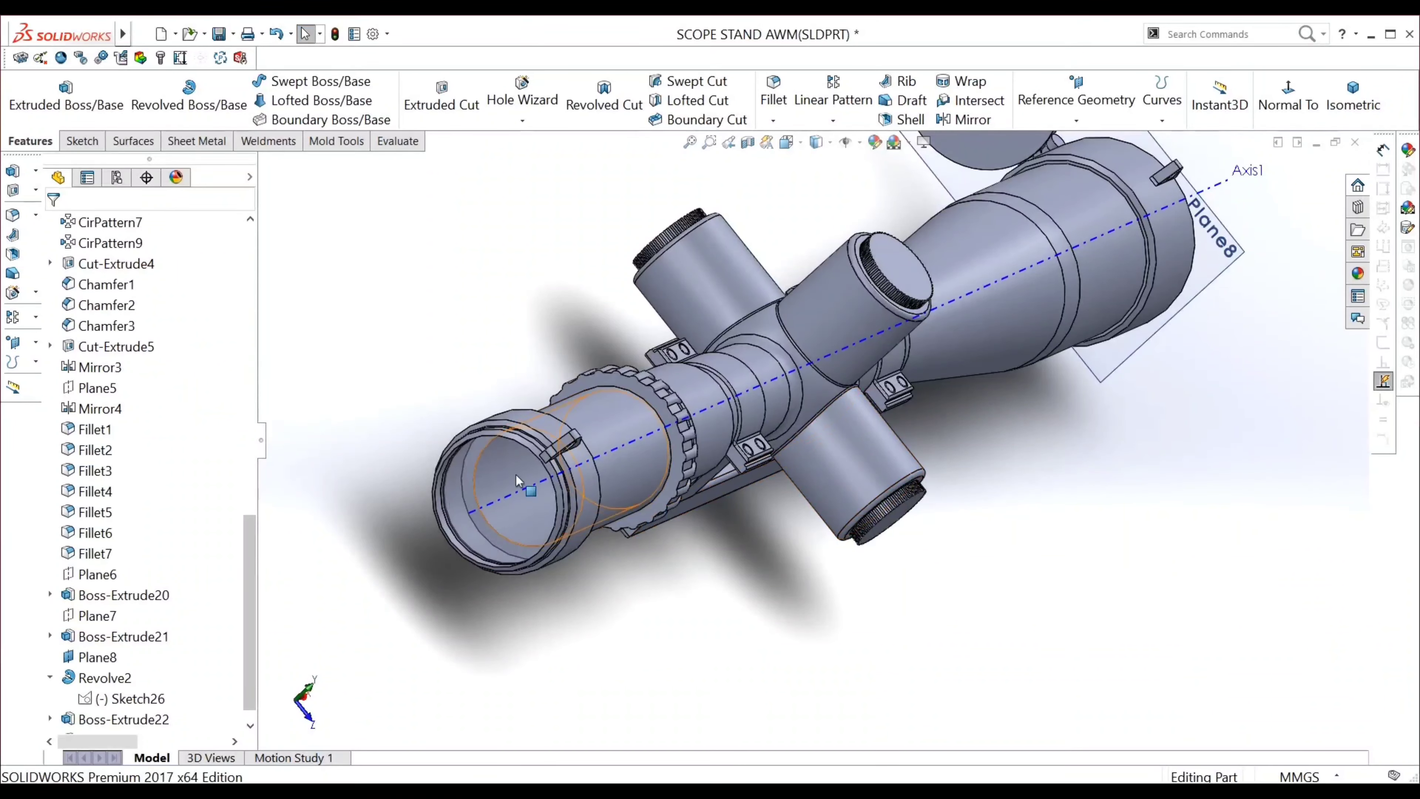
{"action": "middle_click_drag", "start_coordinate": [516, 475], "coordinate": [582, 521]}
Create a reference plane referencing the scope's front ring edge
{"action": "left_click", "coordinate": [1080, 114]}
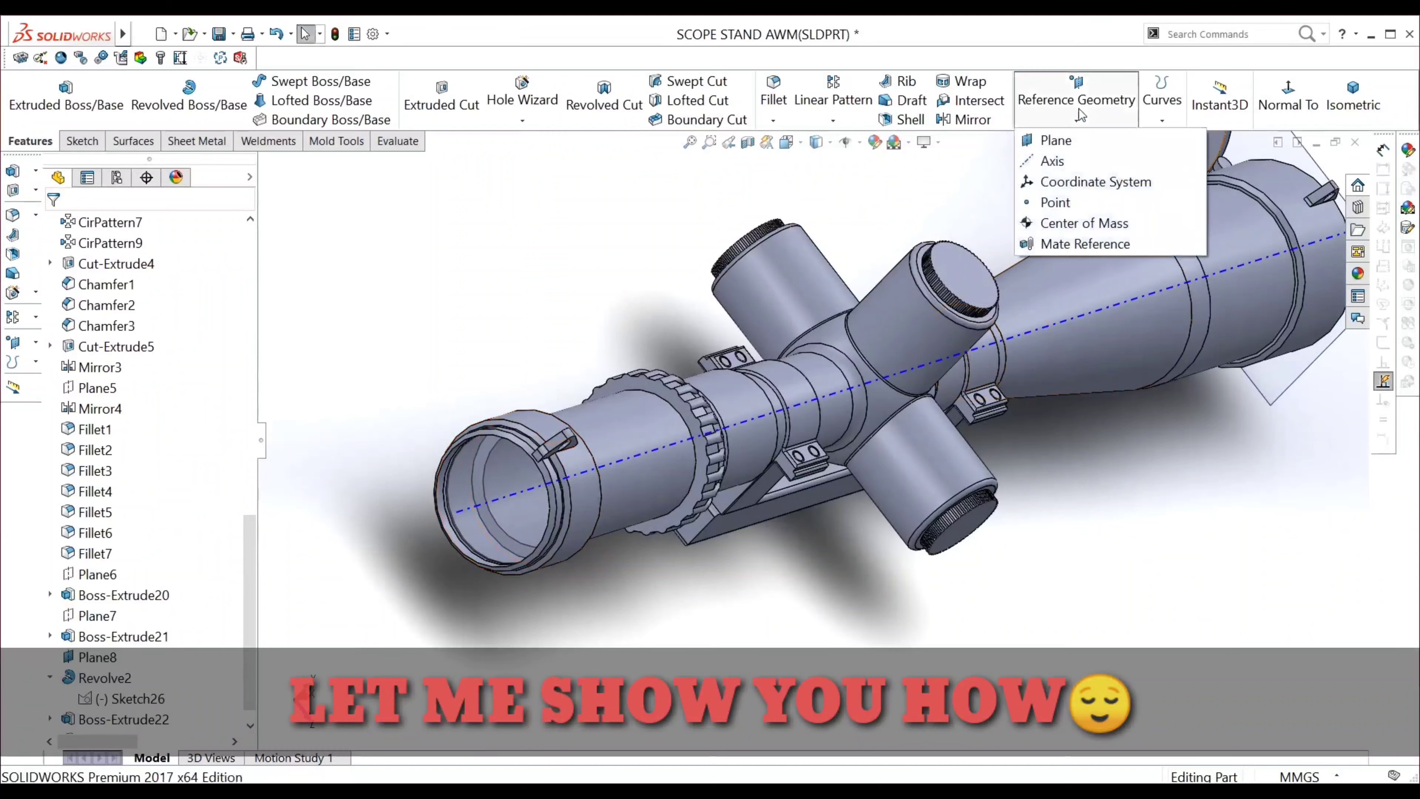
{"action": "left_click", "coordinate": [1055, 140]}
{"action": "scroll", "coordinate": [560, 508], "scroll_direction": "down", "scroll_amount": 3}
{"action": "scroll", "coordinate": [658, 464], "scroll_direction": "down", "scroll_amount": 2}
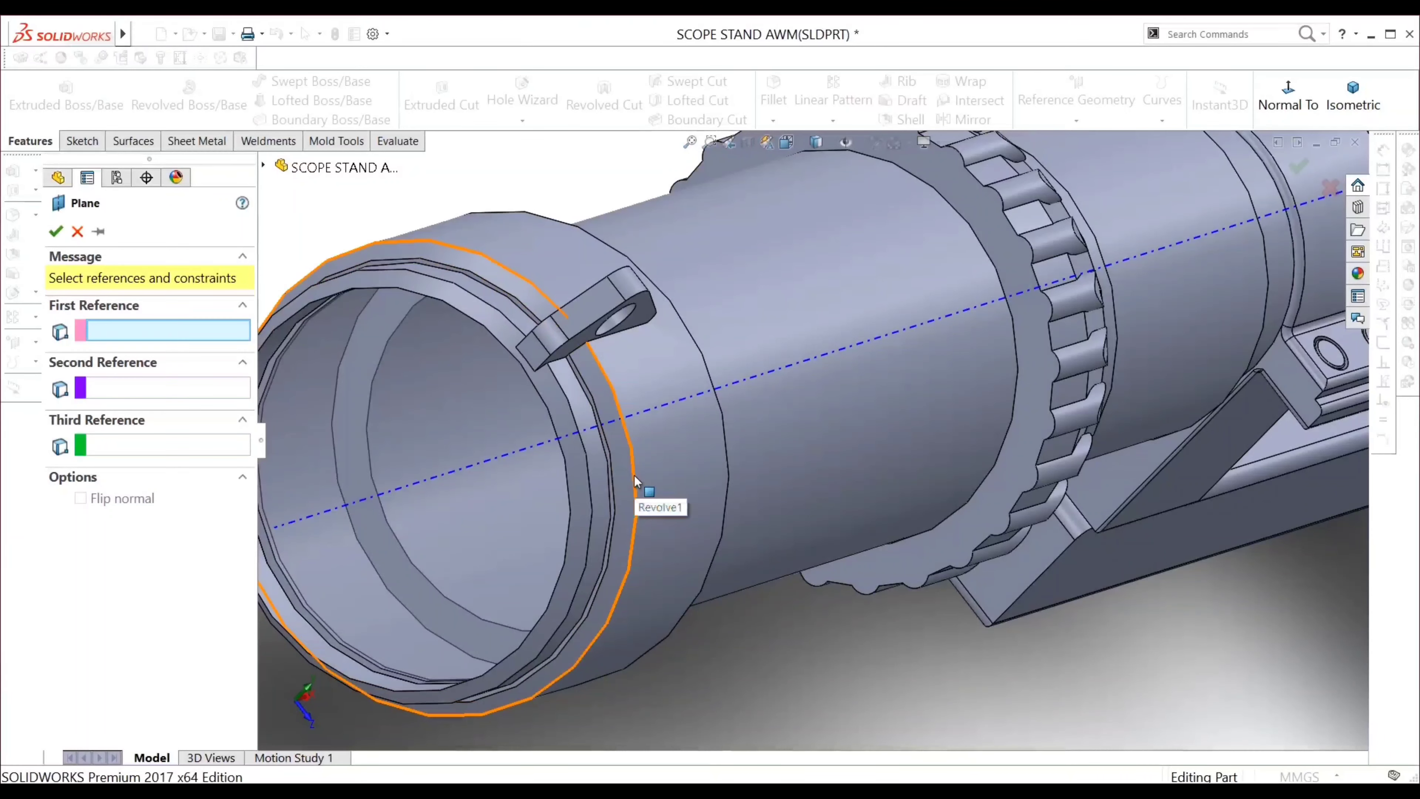
{"action": "left_click", "coordinate": [635, 475]}
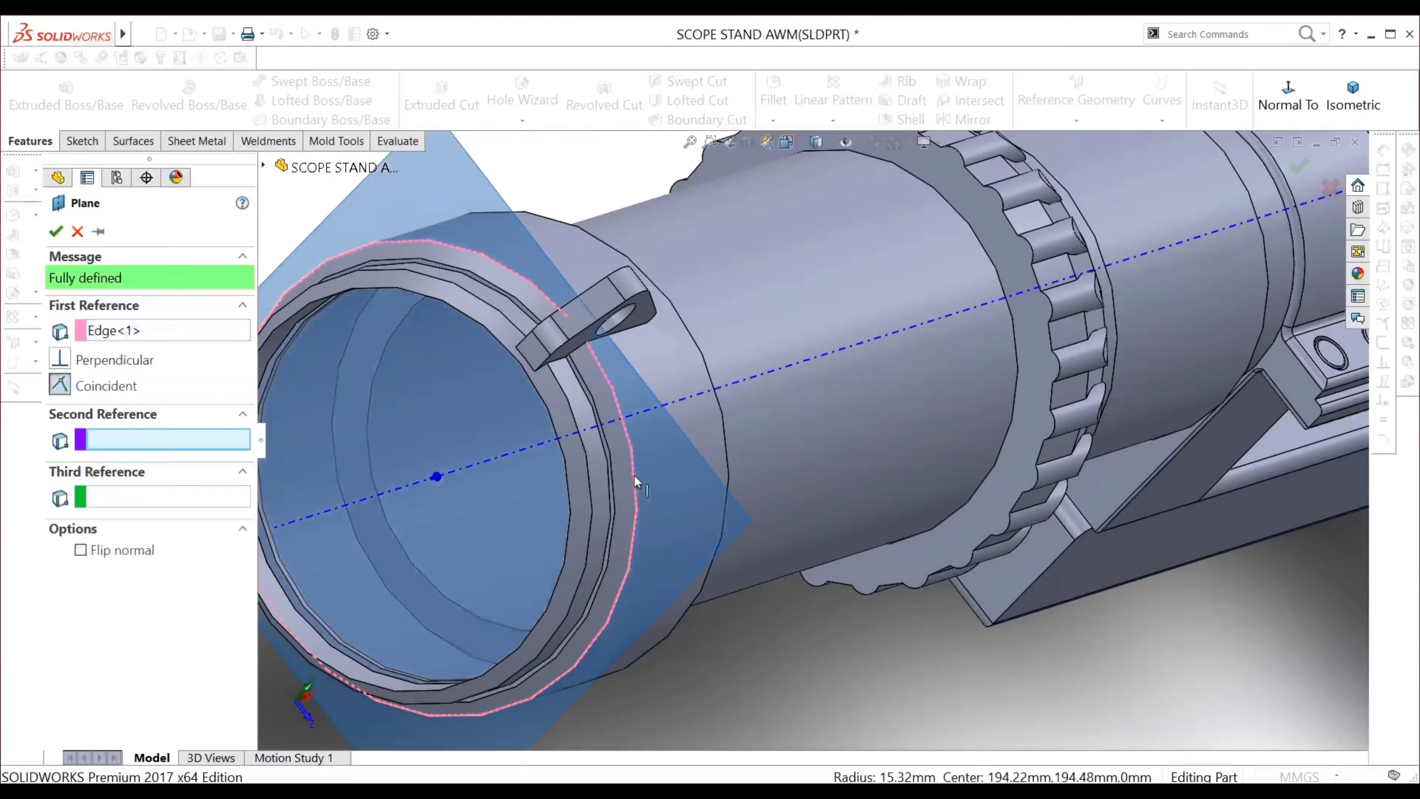
{"action": "middle_click_drag", "start_coordinate": [855, 626], "coordinate": [835, 607]}
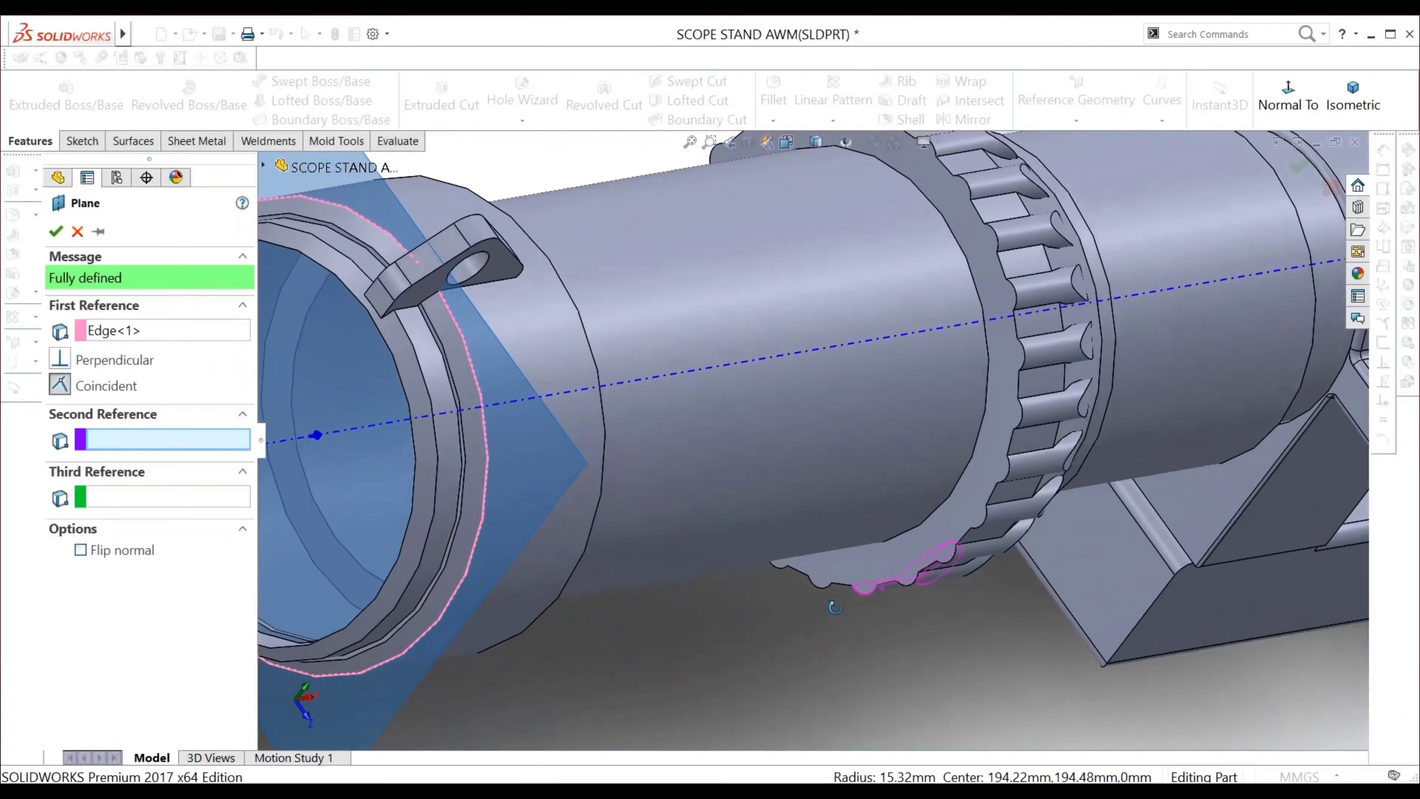
{"action": "scroll", "coordinate": [555, 593], "scroll_direction": "up", "scroll_amount": 3}
{"action": "scroll", "coordinate": [565, 576], "scroll_direction": "up", "scroll_amount": 2}
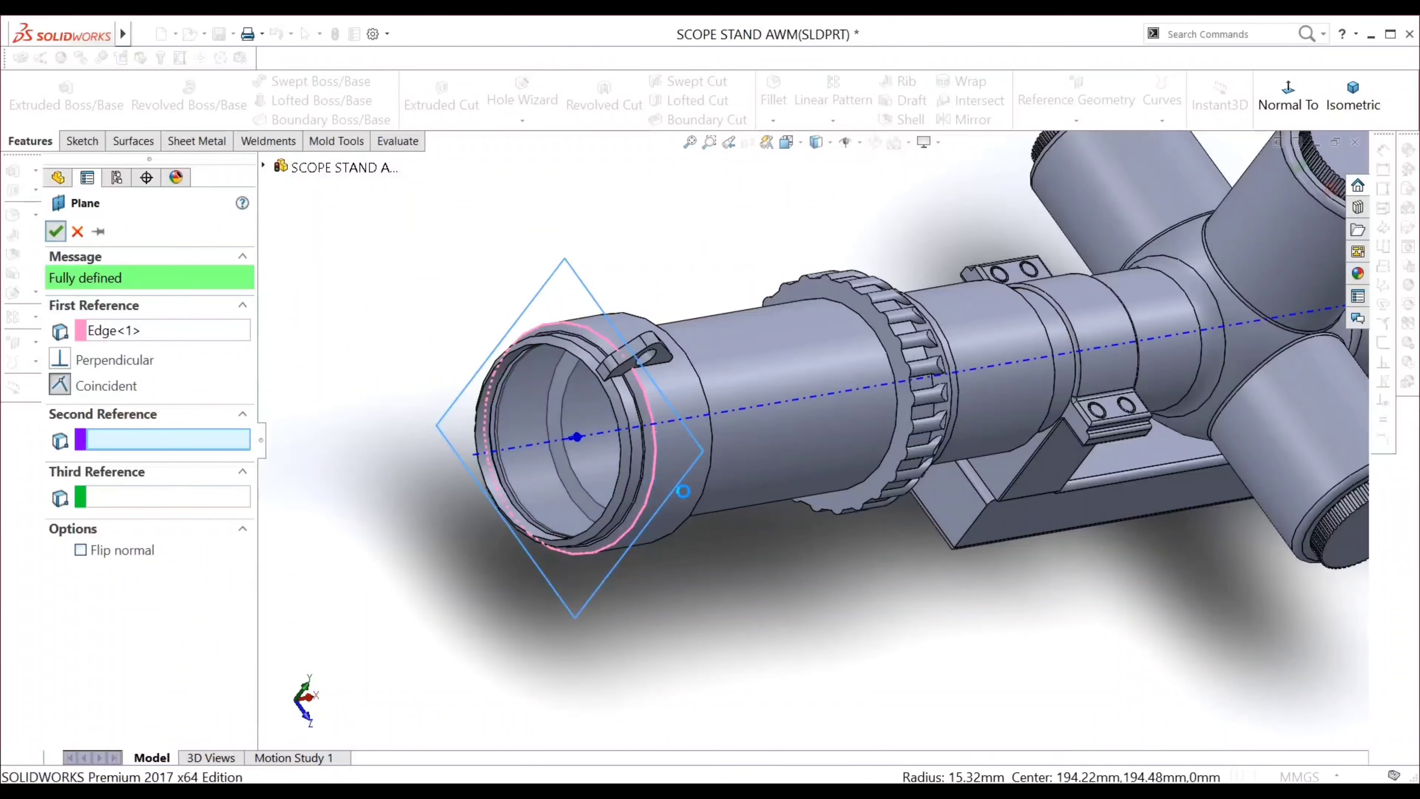
{"action": "left_click", "coordinate": [55, 231]}
{"action": "scroll", "coordinate": [683, 492], "scroll_direction": "down", "scroll_amount": 3}
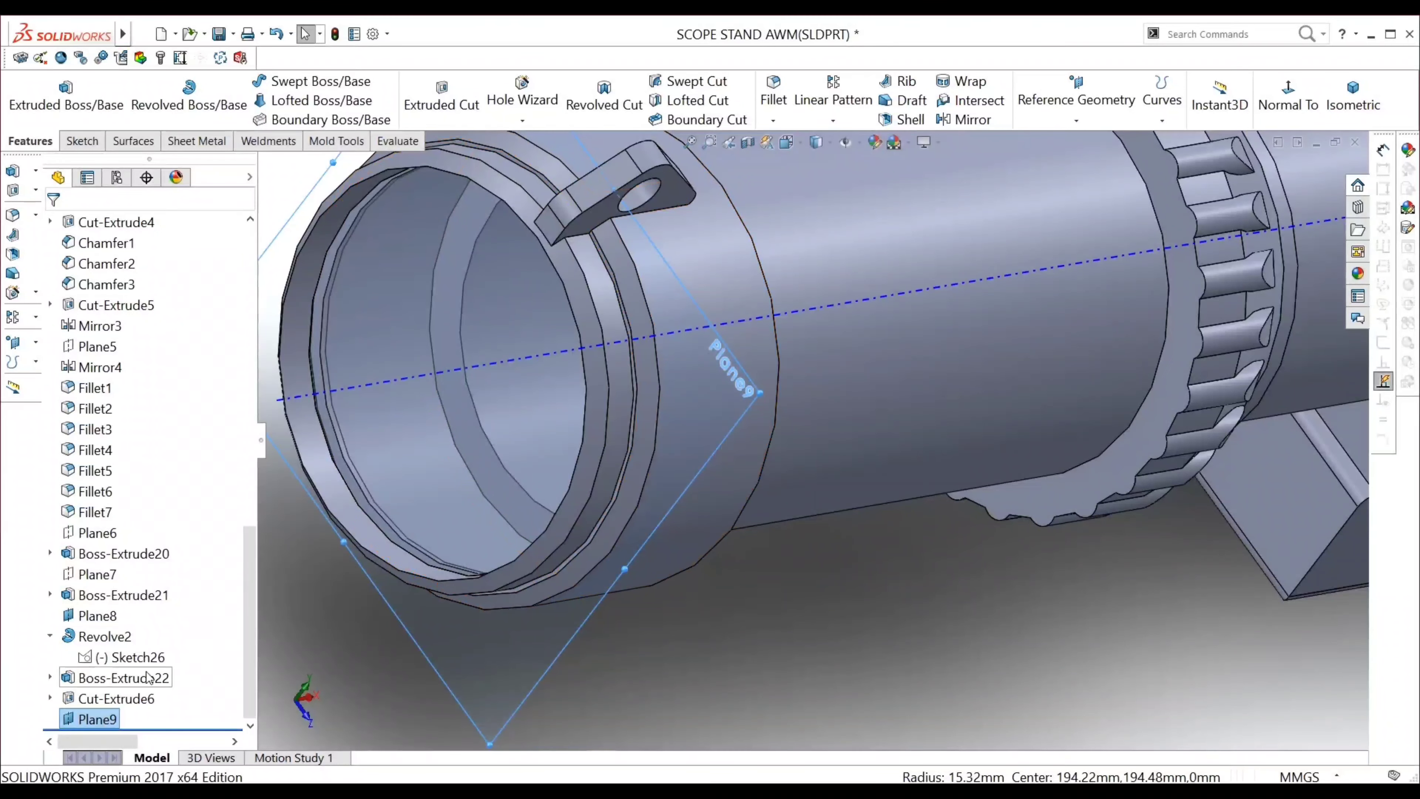
Delete Plane9, create Plane10 on the front ring edge, and view it Normal To
{"action": "right_click", "coordinate": [109, 721]}
{"action": "left_click", "coordinate": [143, 613]}
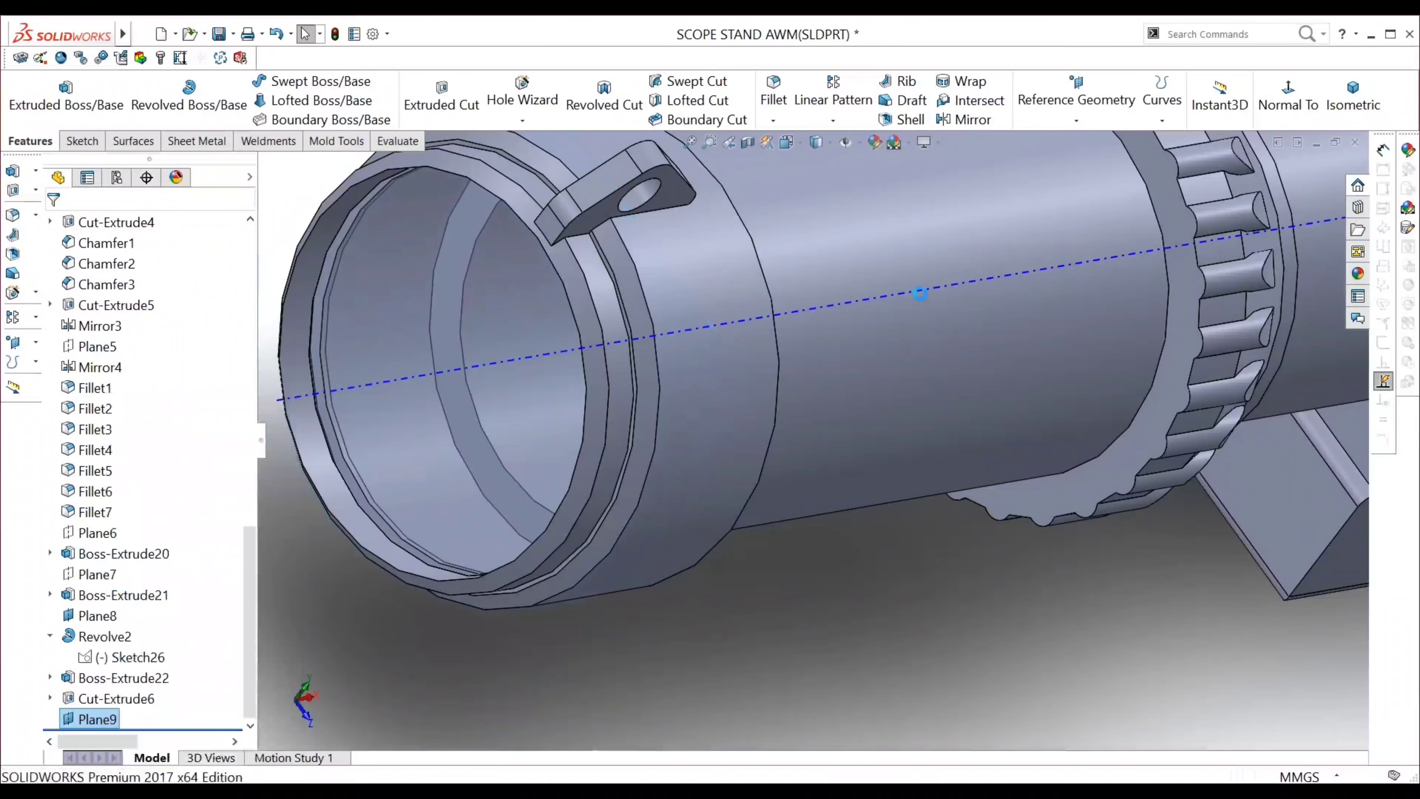
{"action": "left_click", "coordinate": [1075, 108]}
{"action": "left_click", "coordinate": [1057, 137]}
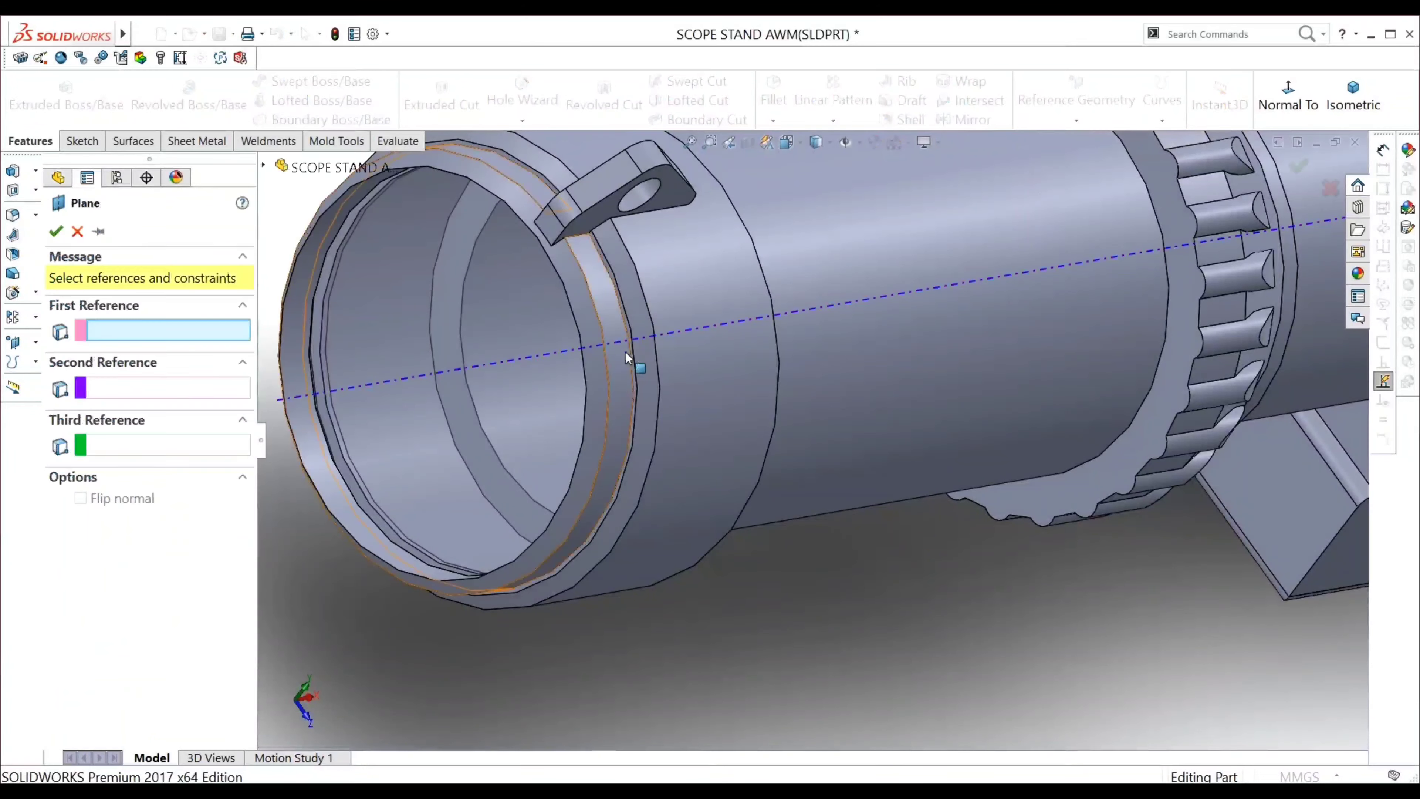
{"action": "left_click", "coordinate": [636, 363]}
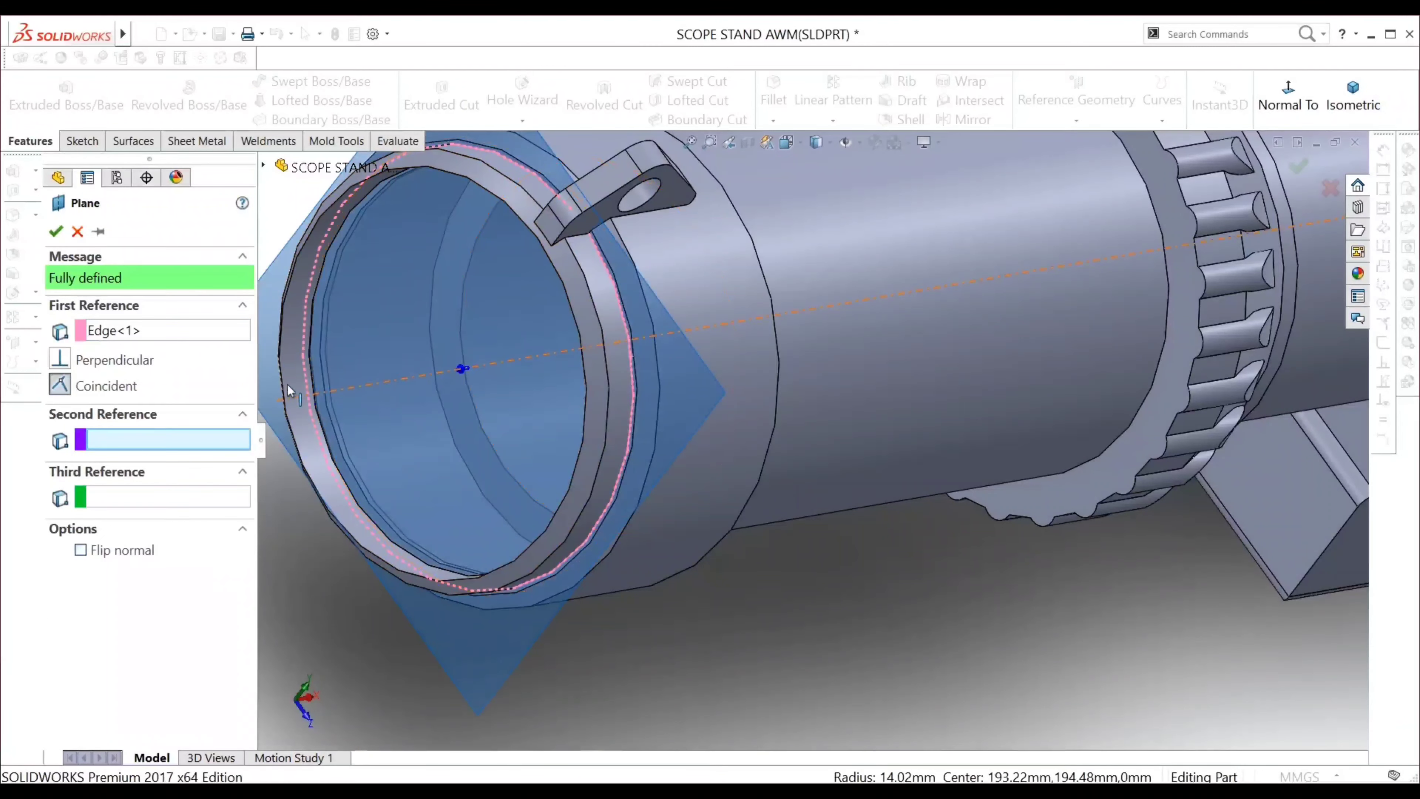
{"action": "left_click", "coordinate": [84, 231]}
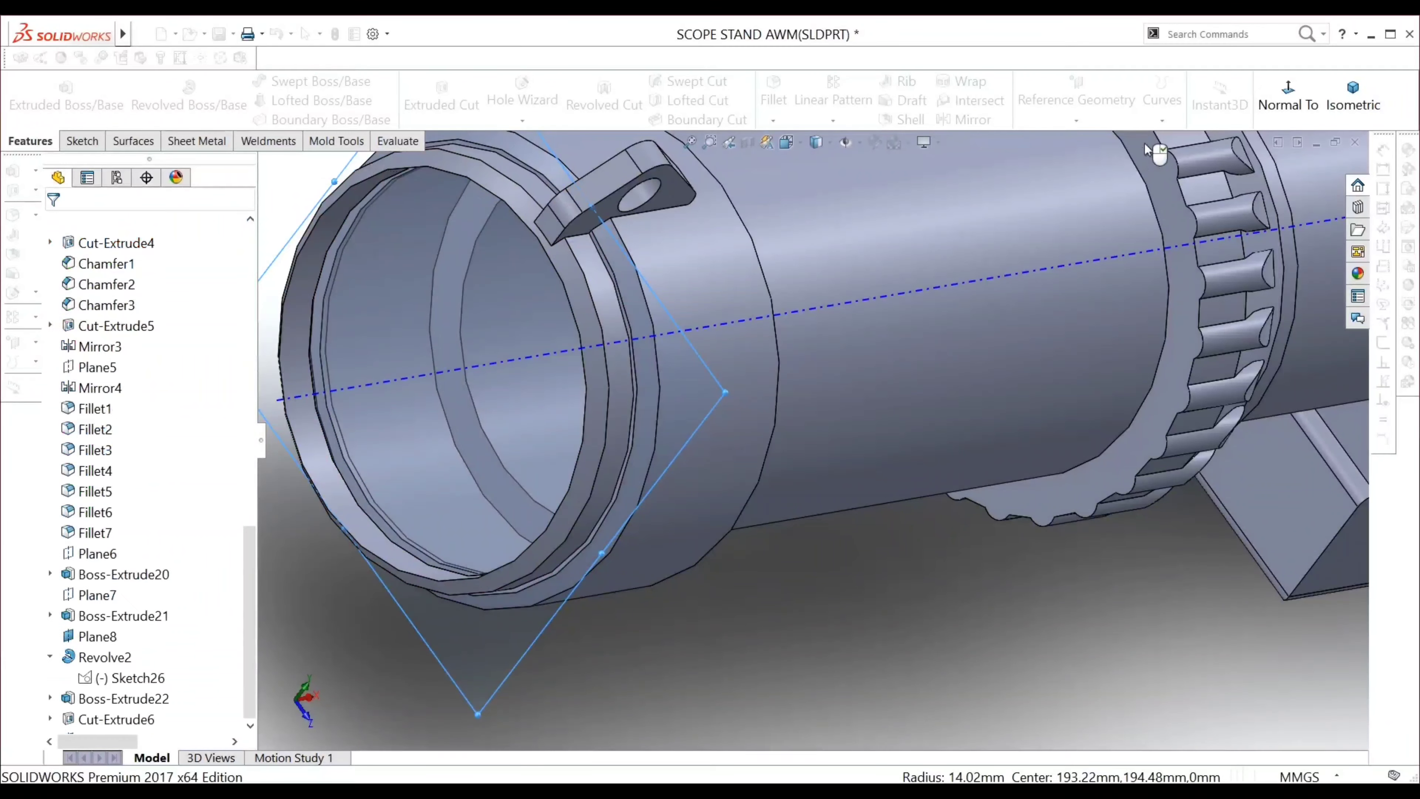
{"action": "left_click", "coordinate": [1288, 95]}
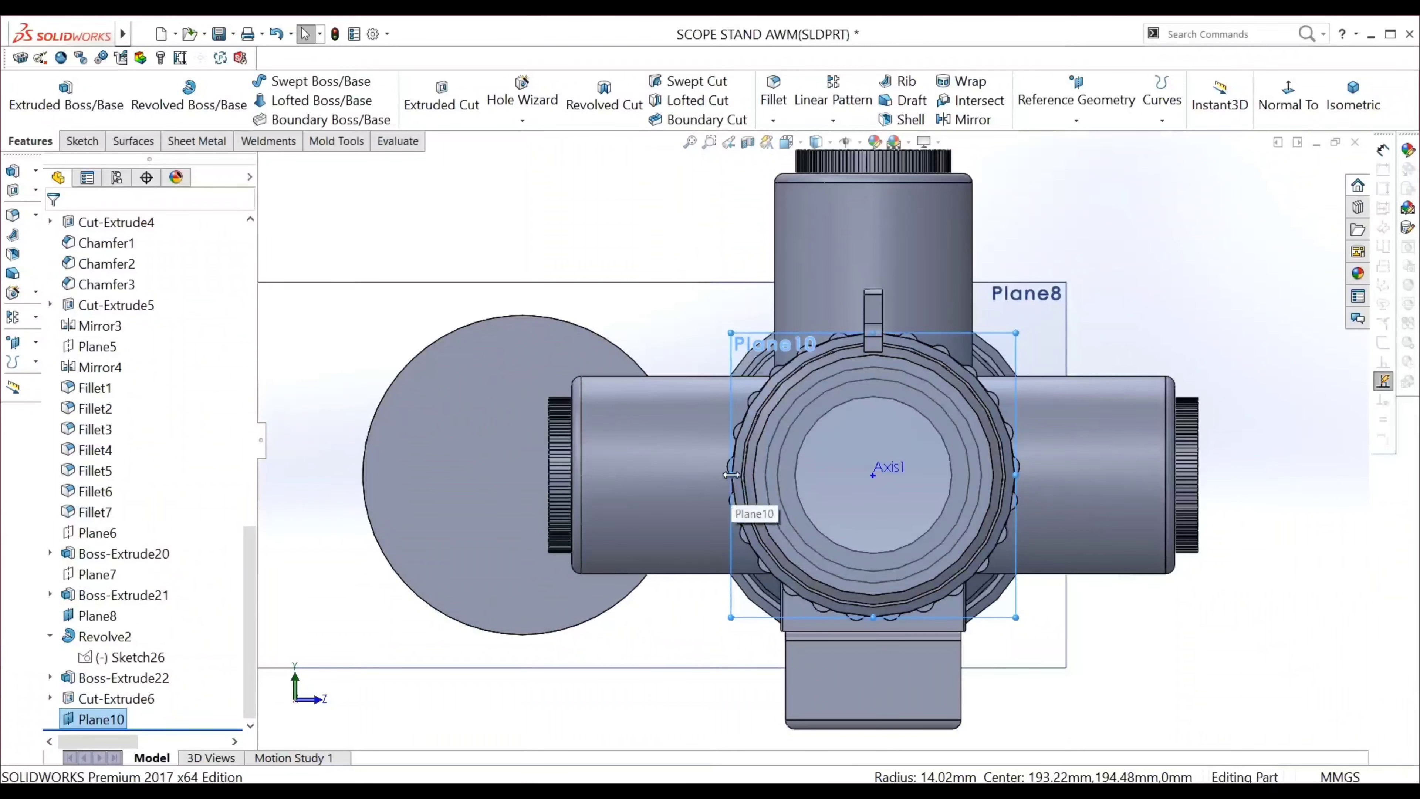
Enlarge Plane10, sketch on it, and draw a vertical centerline through Axis1
{"action": "left_click_drag", "start_coordinate": [731, 482], "coordinate": [456, 430]}
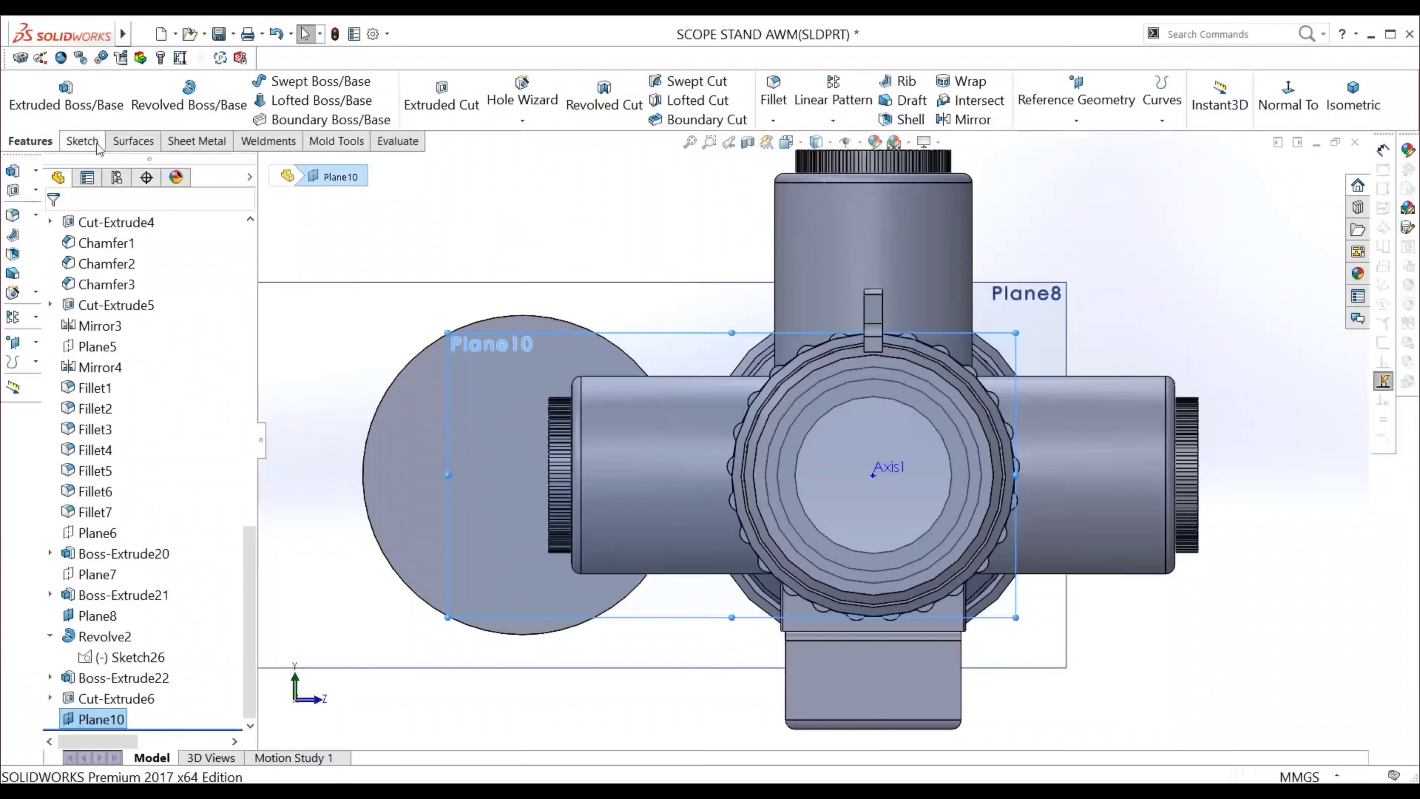
{"action": "left_click", "coordinate": [82, 141]}
{"action": "left_click", "coordinate": [27, 92]}
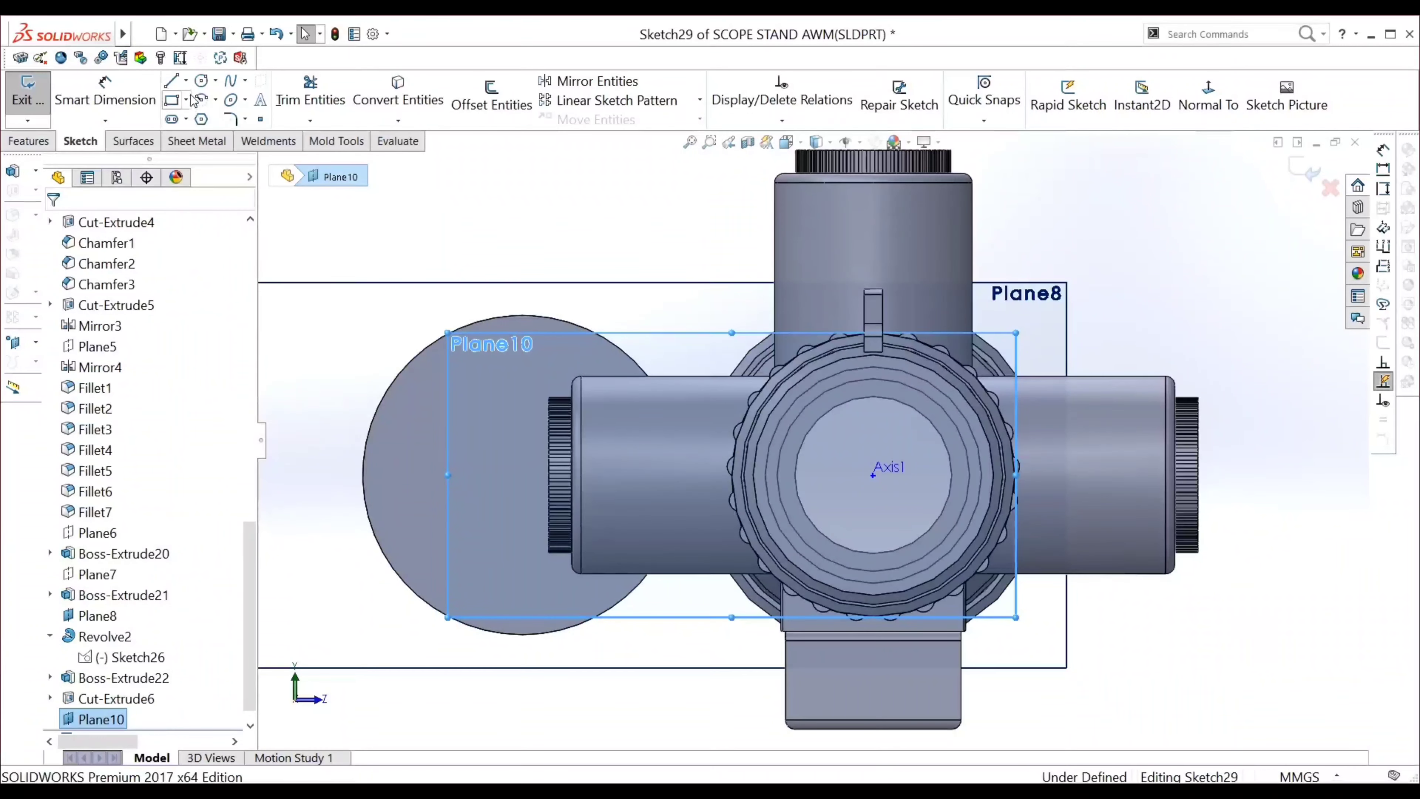
{"action": "left_click", "coordinate": [186, 80]}
{"action": "left_click", "coordinate": [215, 120]}
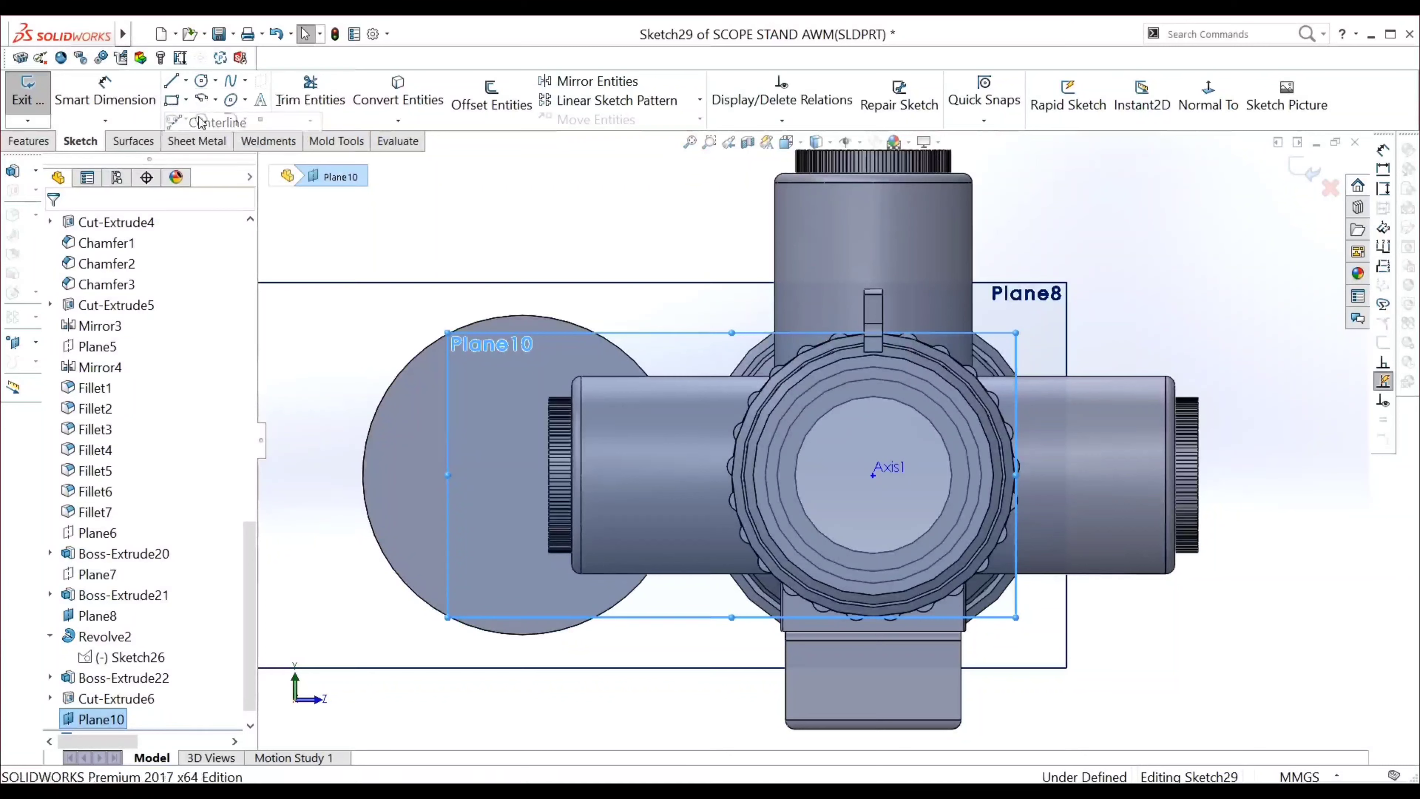
{"action": "left_click", "coordinate": [873, 274]}
{"action": "left_click", "coordinate": [873, 720]}
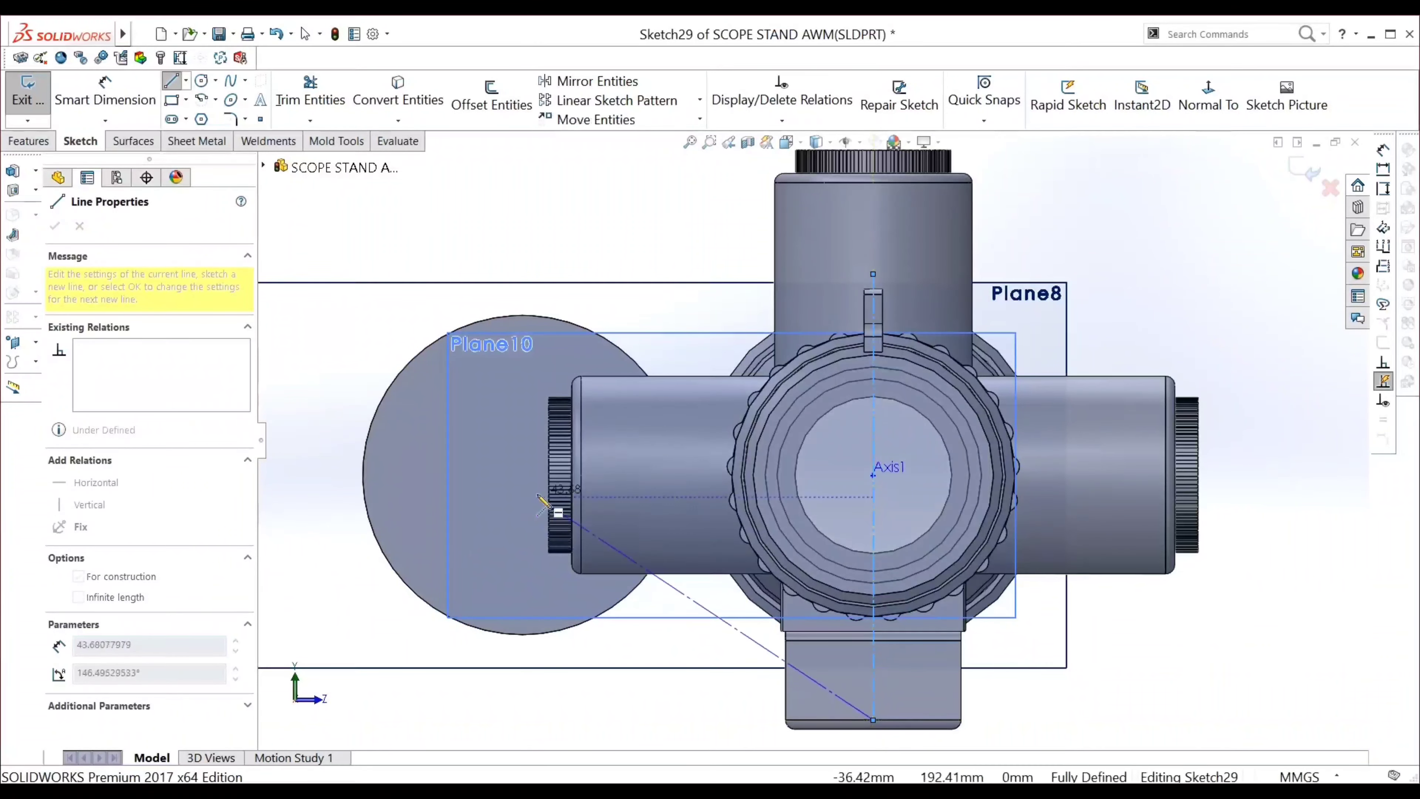
{"action": "key", "text": "Escape"}
{"action": "key", "text": "Escape"}
Draw a horizontal centerline from Axis1 out to the left
{"action": "scroll", "coordinate": [643, 439], "scroll_direction": "down", "scroll_amount": 2}
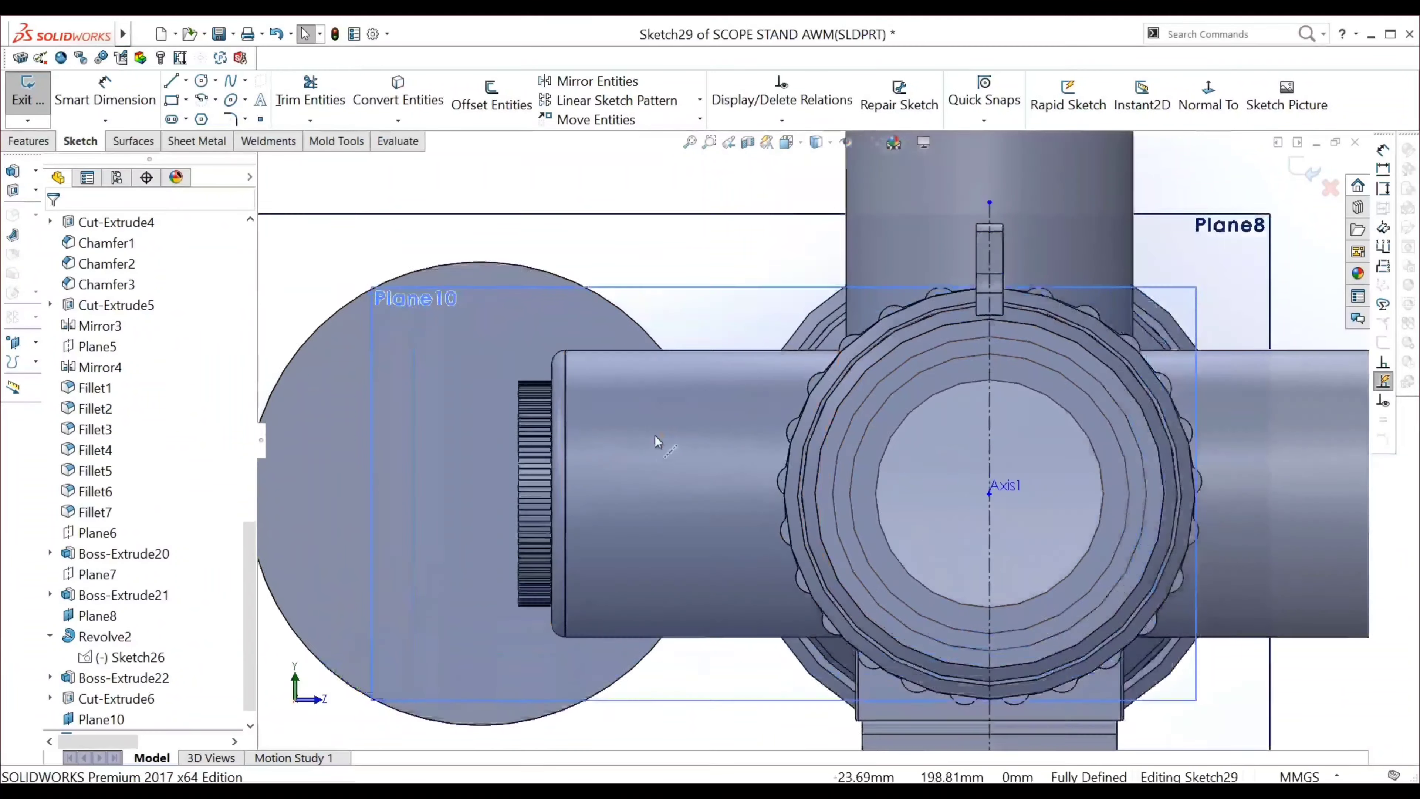
{"action": "left_click", "coordinate": [185, 80]}
{"action": "left_click", "coordinate": [217, 122]}
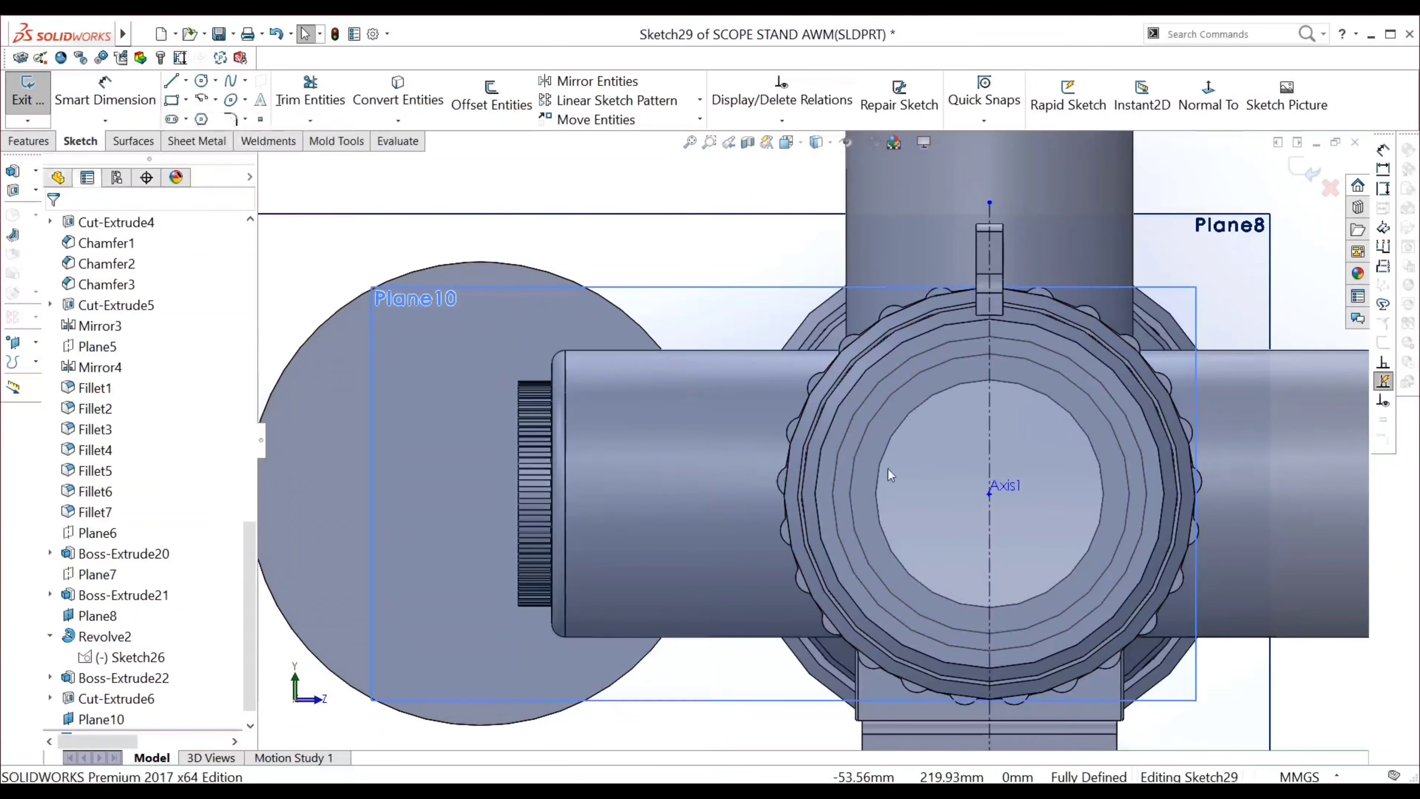
{"action": "left_click", "coordinate": [990, 493]}
{"action": "left_click", "coordinate": [359, 493]}
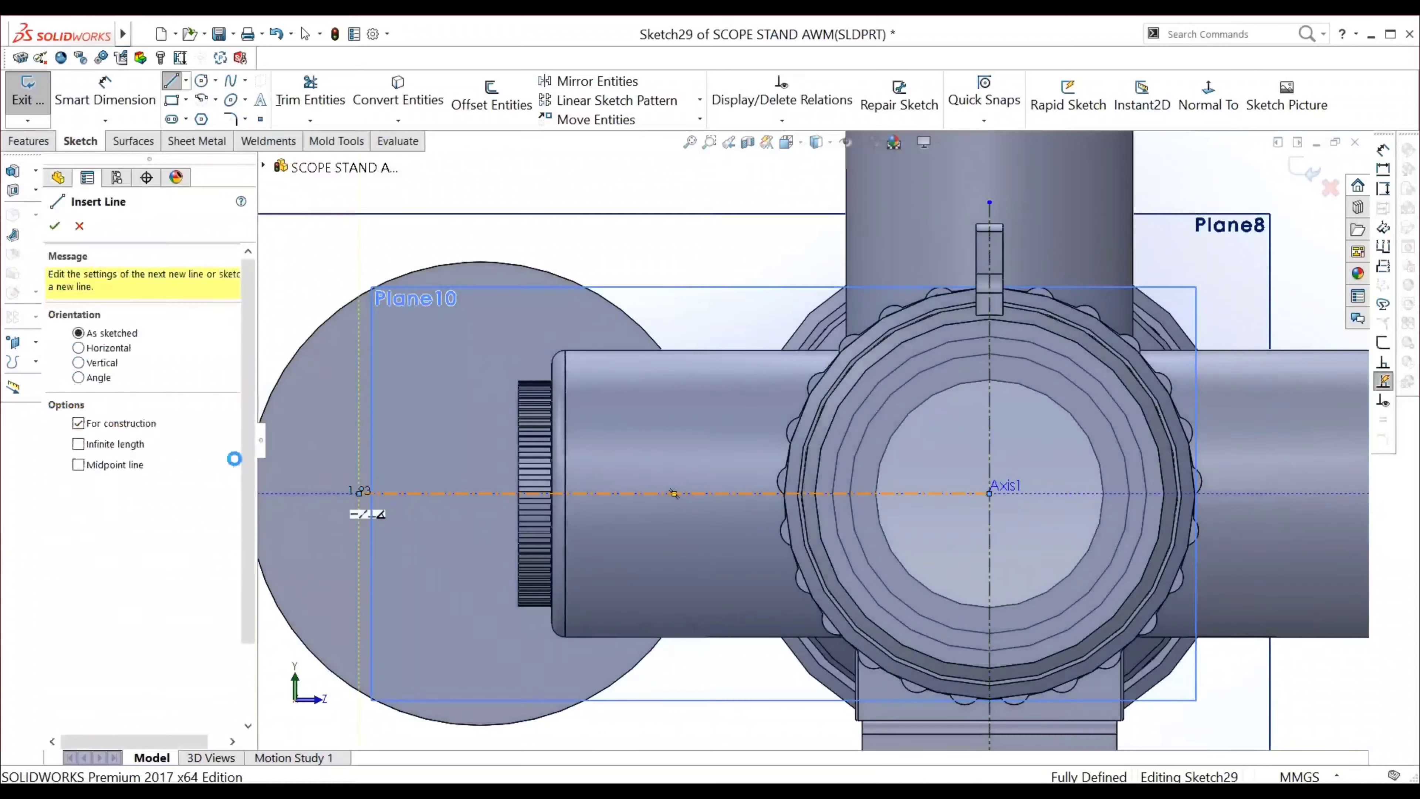
{"action": "key", "text": "Escape"}
{"action": "left_click", "coordinate": [28, 141]}
{"action": "left_click", "coordinate": [80, 141]}
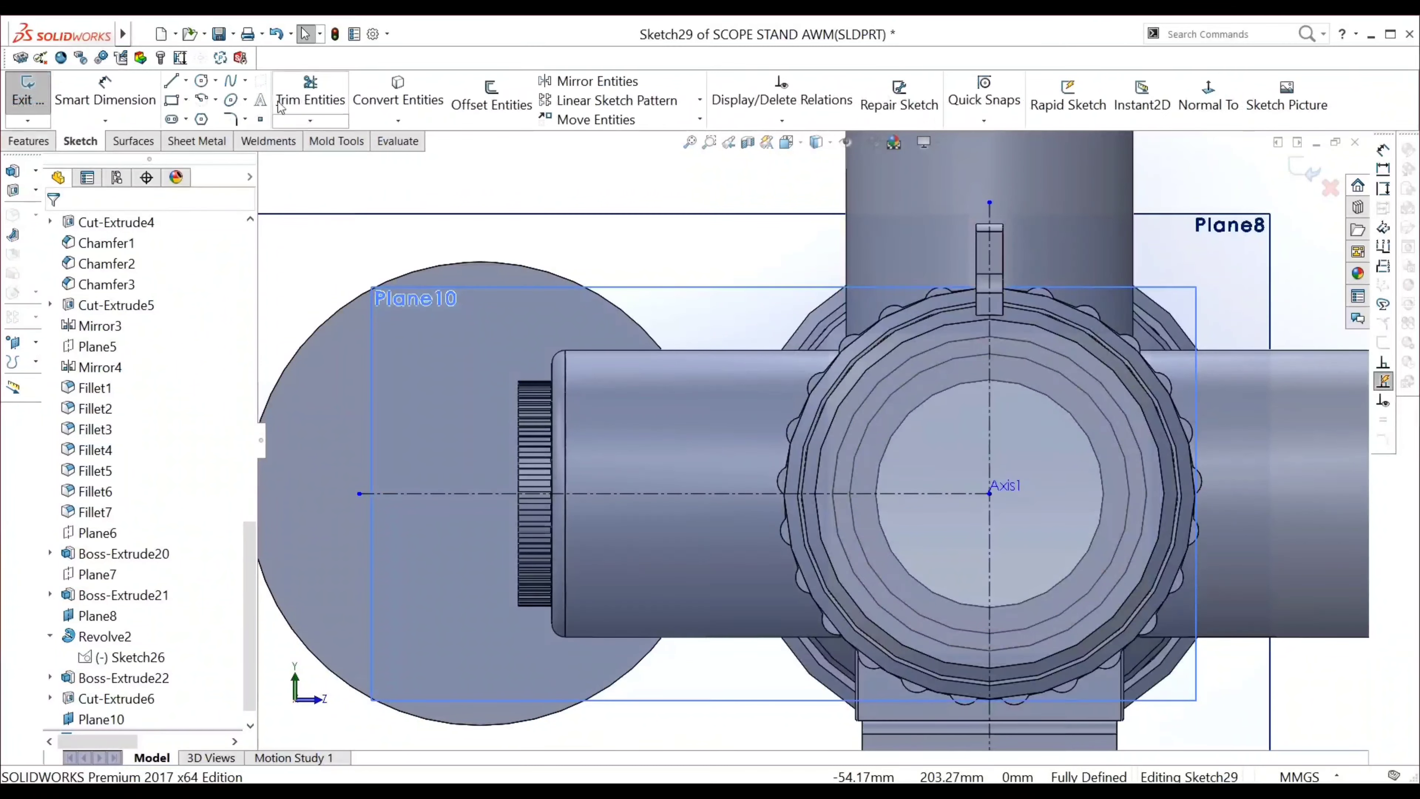
Draw a circle centred on the horizontal centerline
{"action": "left_click", "coordinate": [199, 81]}
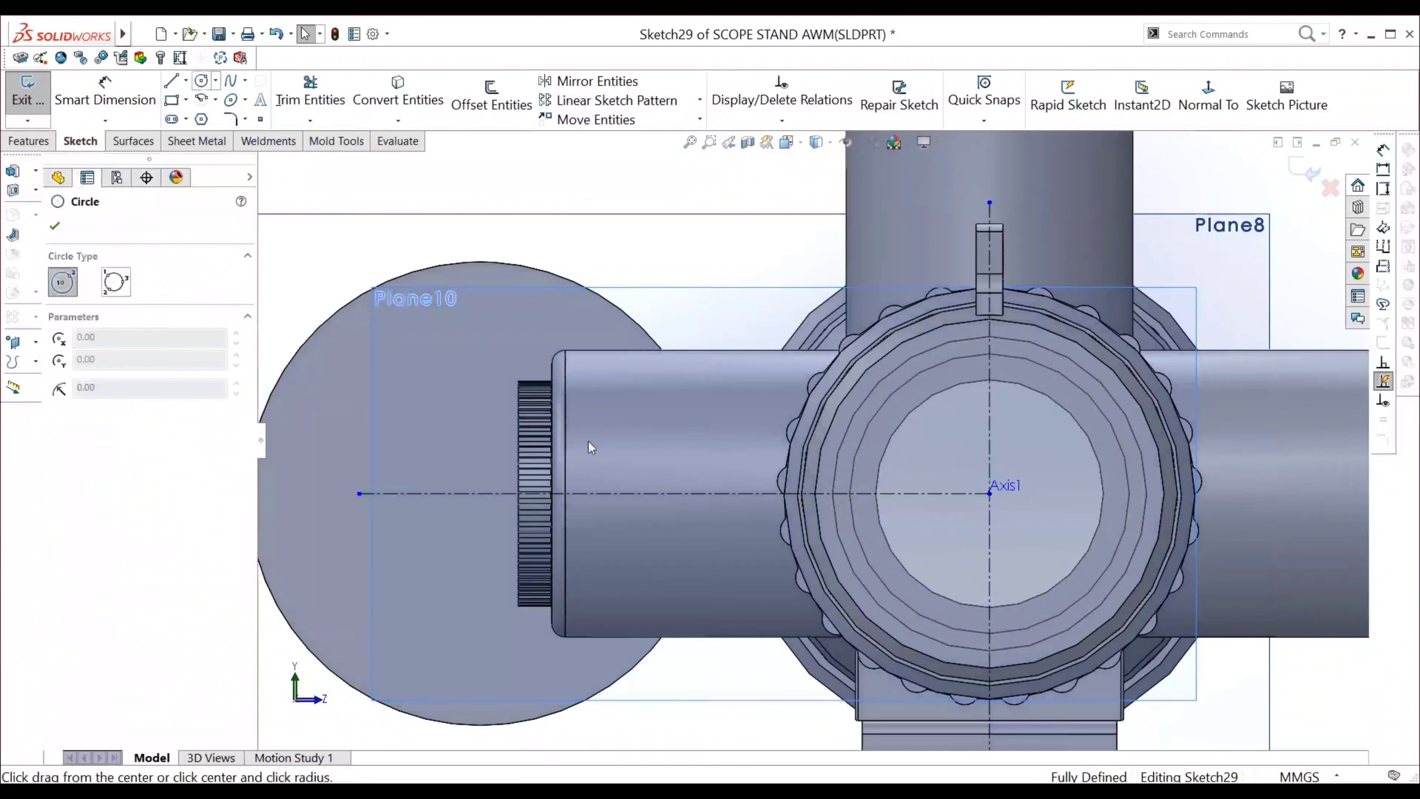
{"action": "left_click", "coordinate": [603, 493]}
{"action": "left_click", "coordinate": [721, 391]}
{"action": "key", "text": "Escape"}
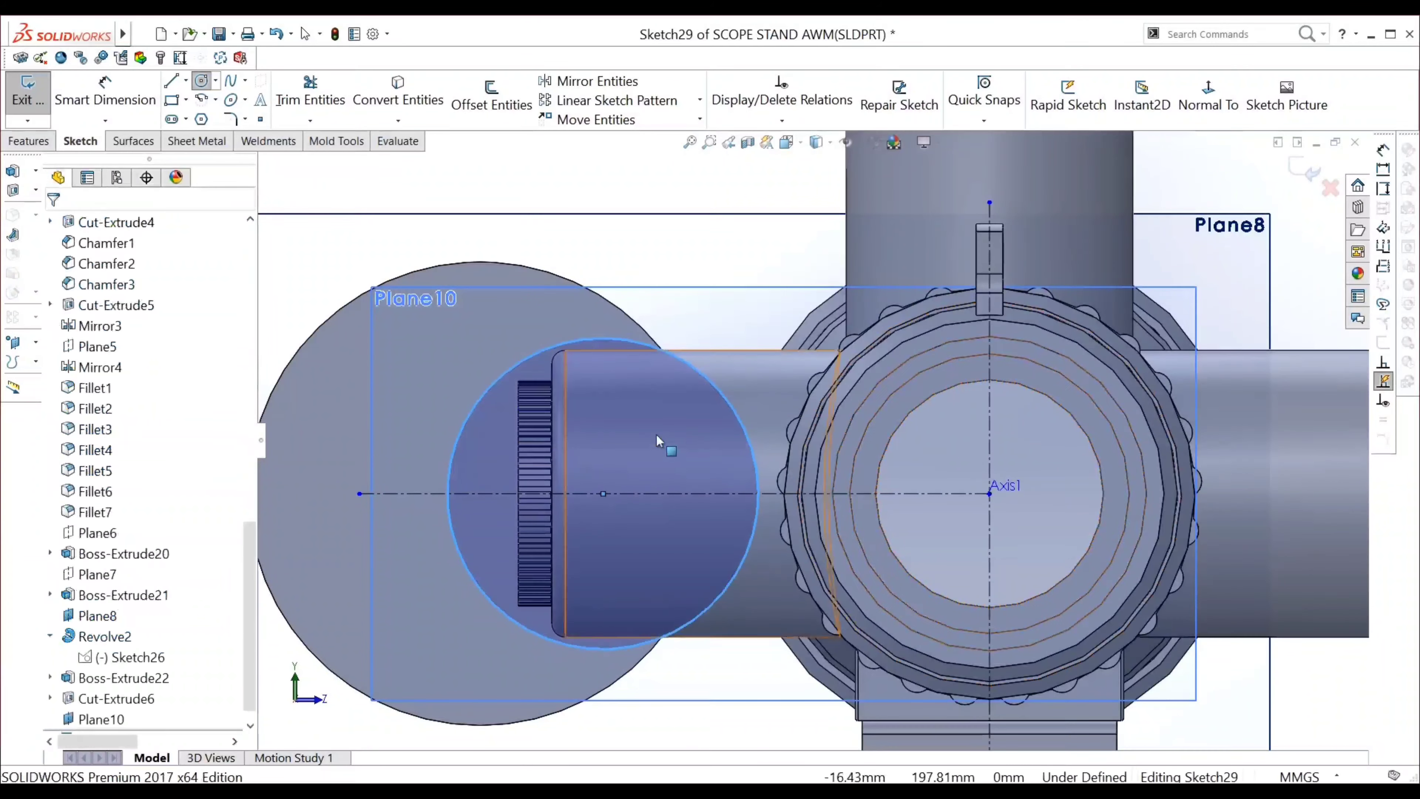
{"action": "key", "text": "Escape"}
Make the circle equal in size to the front ring edge
{"action": "middle_click_drag", "start_coordinate": [876, 371], "coordinate": [814, 402]}
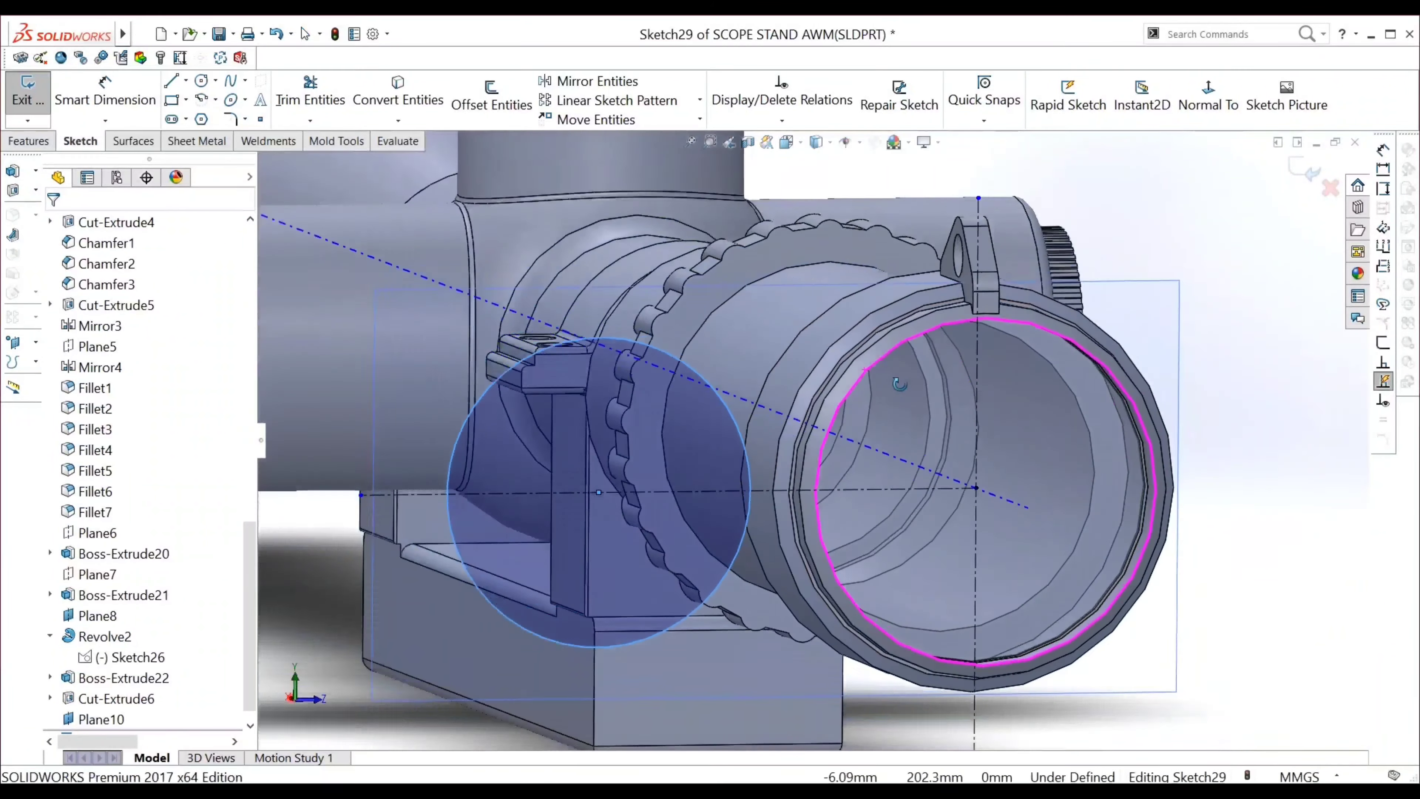
{"action": "left_click", "coordinate": [814, 402], "text": "ctrl"}
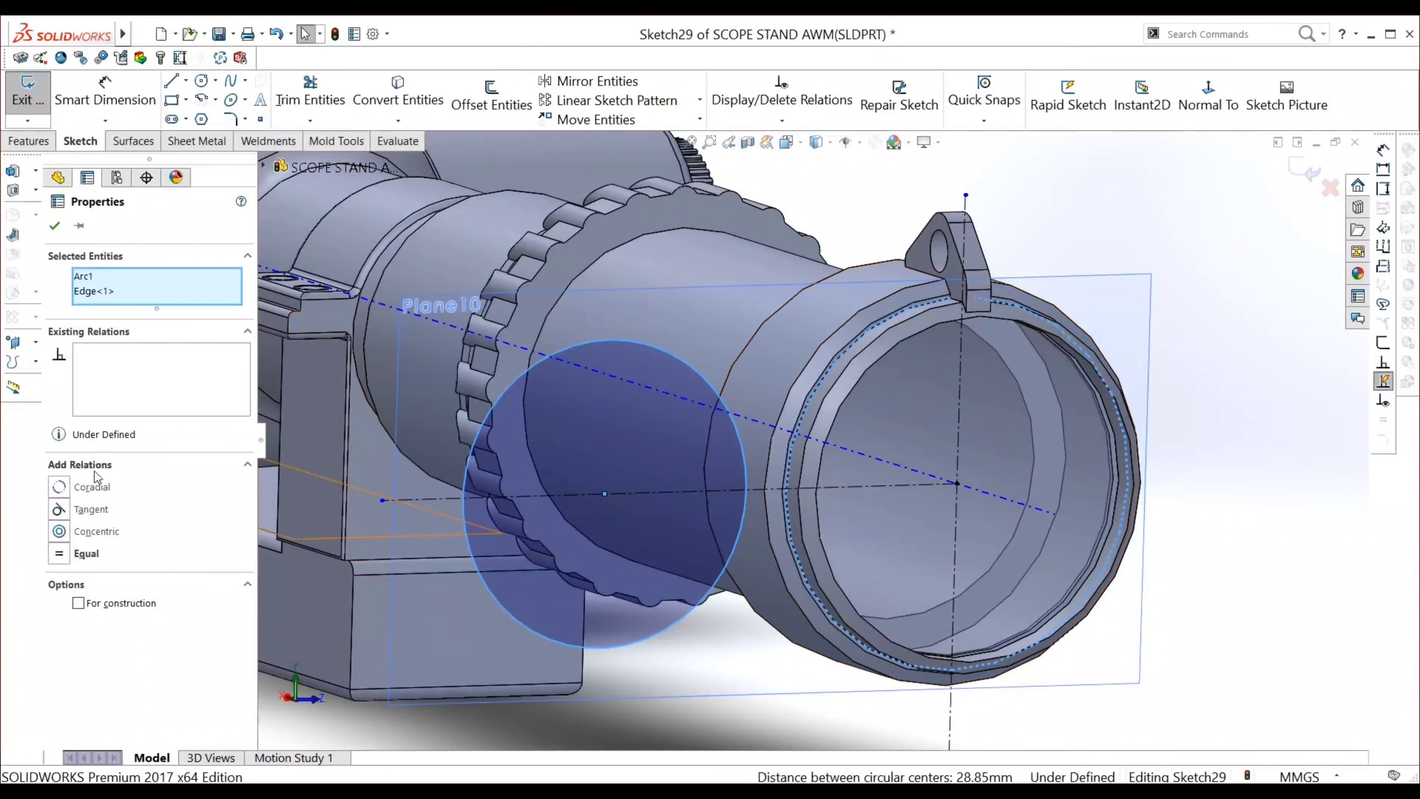
{"action": "left_click", "coordinate": [63, 552]}
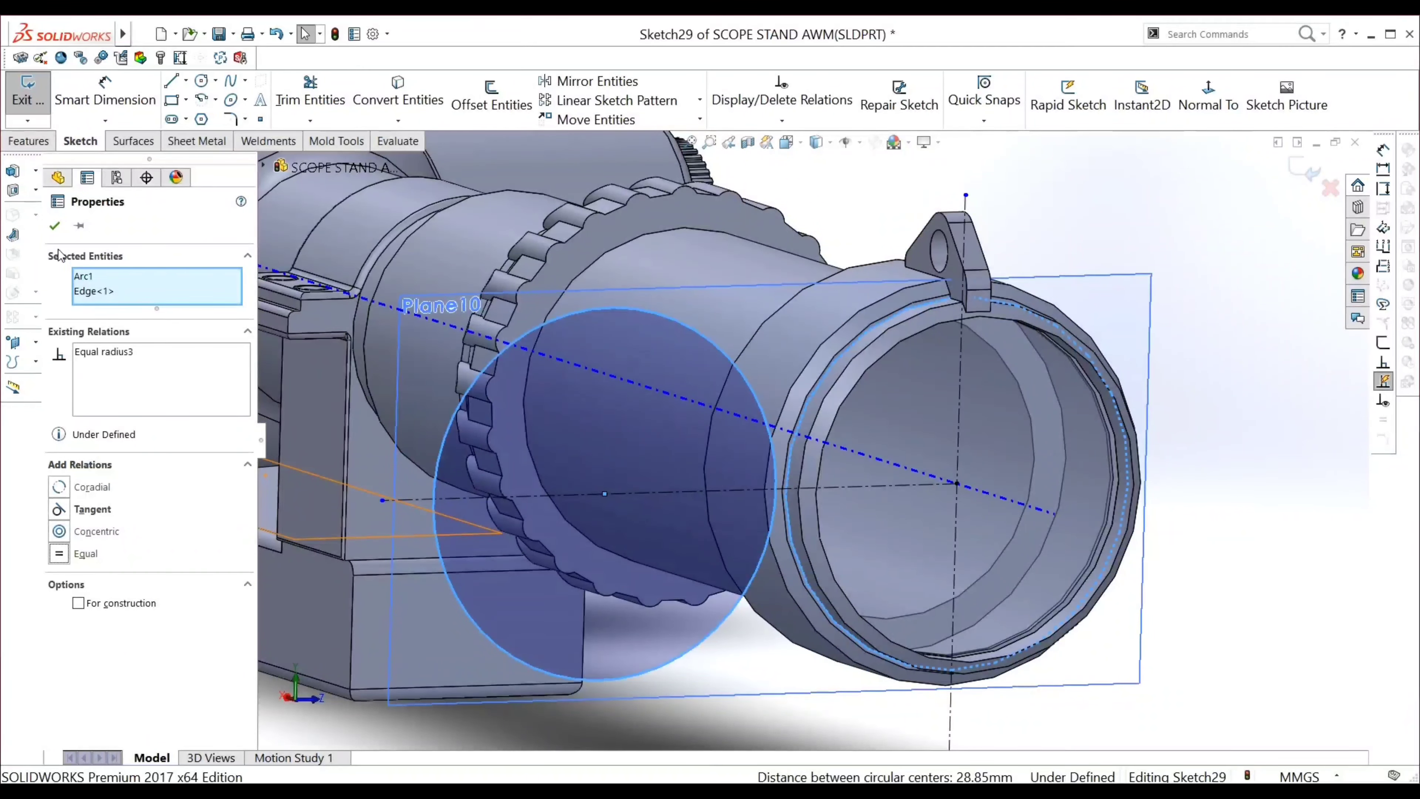
{"action": "key", "text": "Escape"}
{"action": "mouse_move", "coordinate": [752, 523]}
{"action": "middle_mouse_down"}
{"action": "mouse_move", "coordinate": [709, 496]}
{"action": "mouse_move", "coordinate": [642, 545]}
{"action": "middle_mouse_up"}
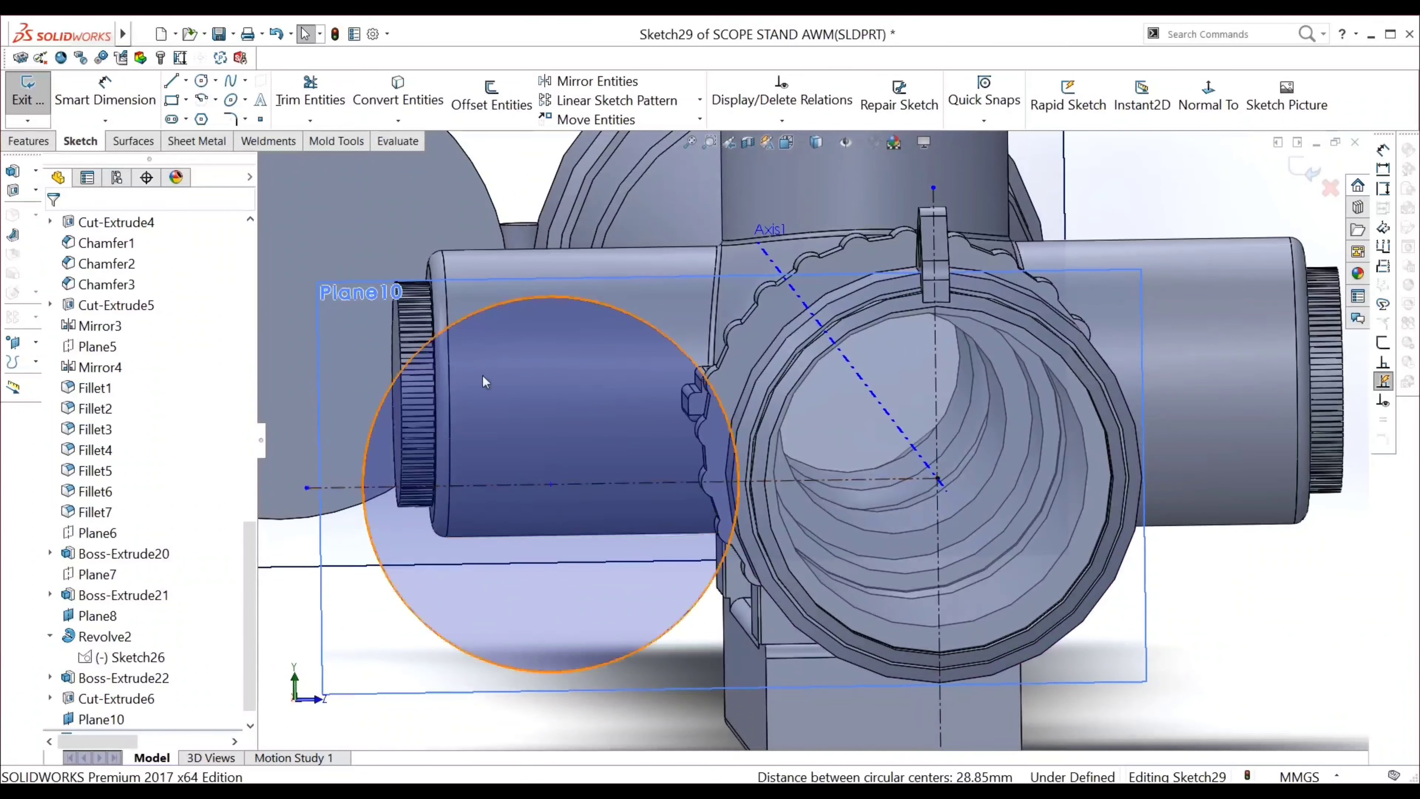
Add the circle's diameter as a driven dimension
{"action": "left_click", "coordinate": [105, 93]}
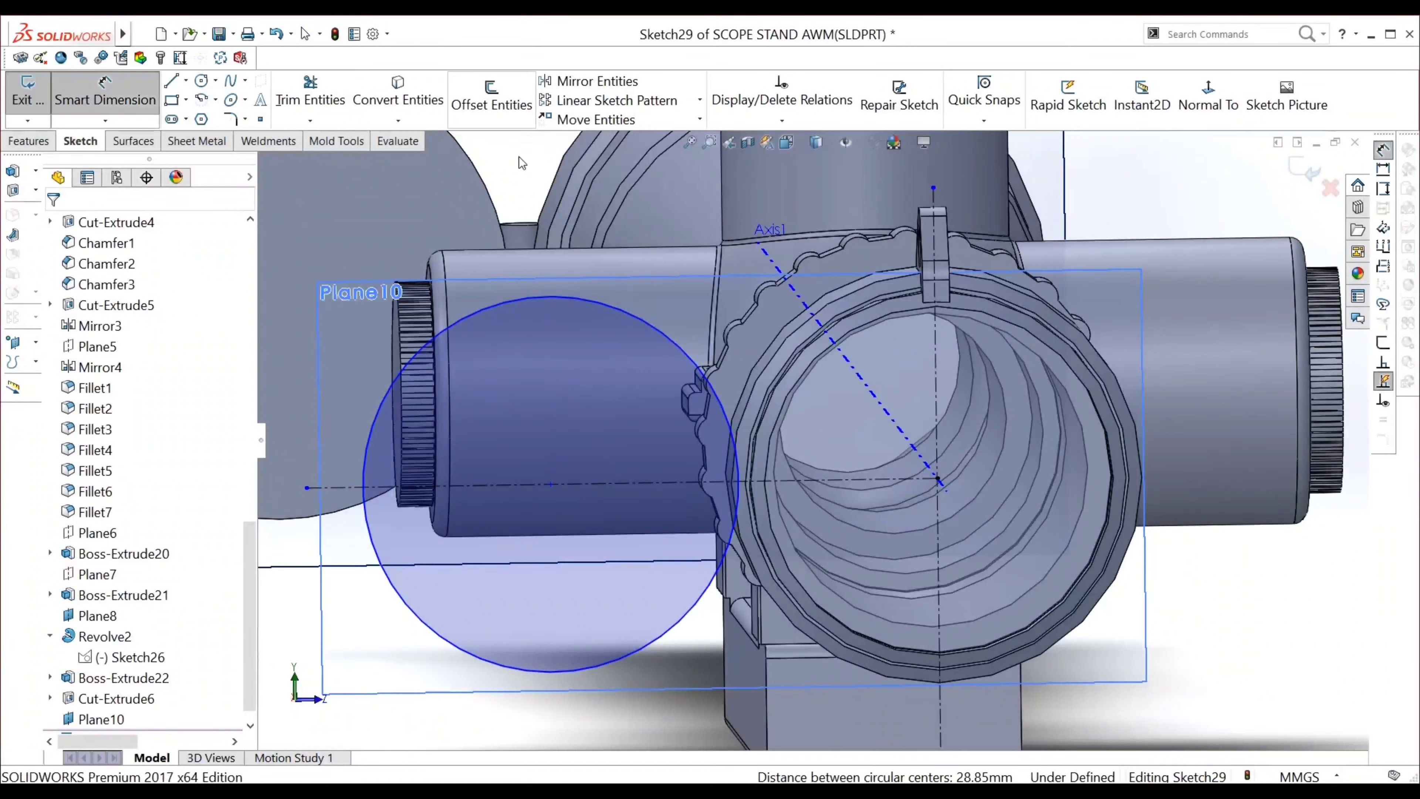
{"action": "left_click", "coordinate": [479, 322]}
{"action": "left_click", "coordinate": [330, 400]}
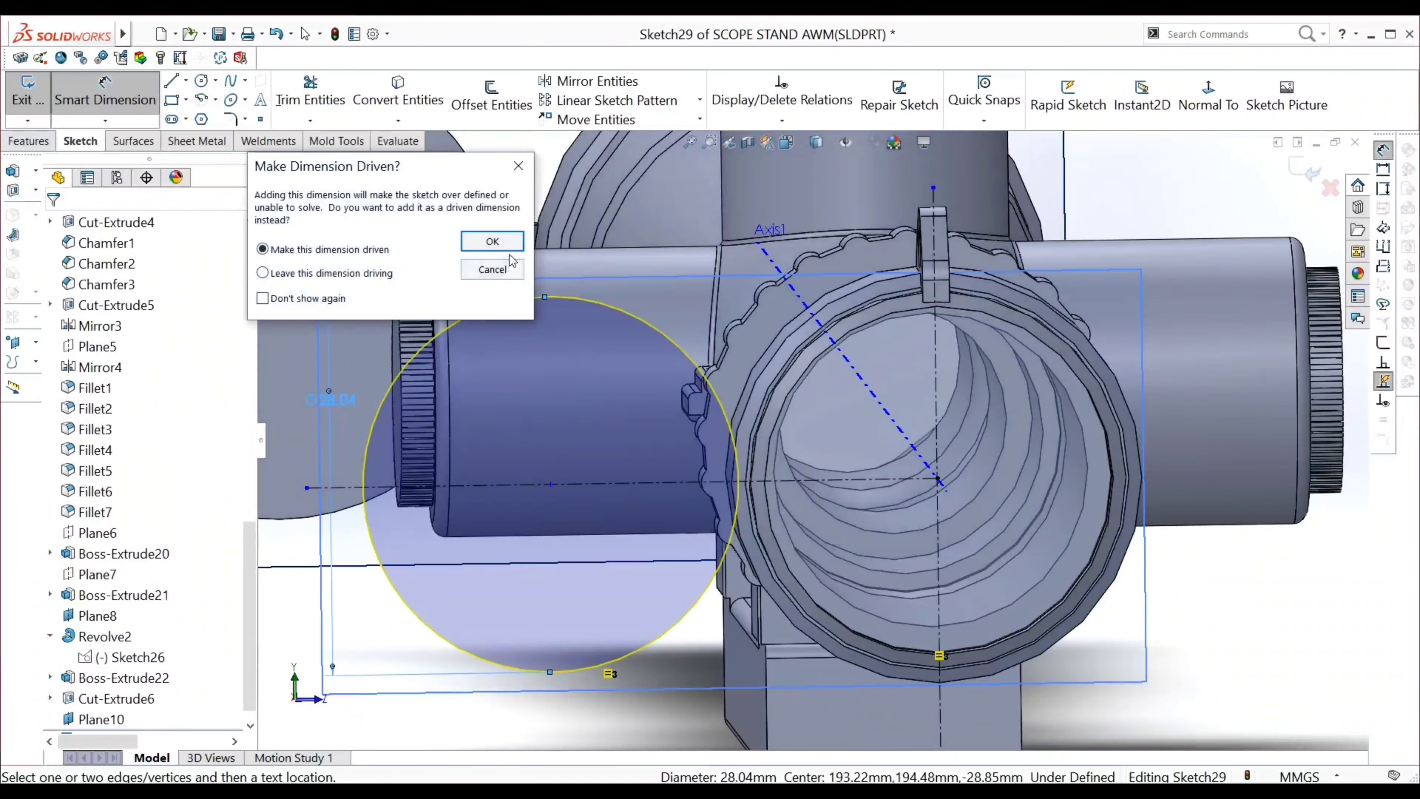
{"action": "left_click", "coordinate": [492, 242]}
{"action": "scroll", "coordinate": [806, 439], "scroll_direction": "up", "scroll_amount": 3}
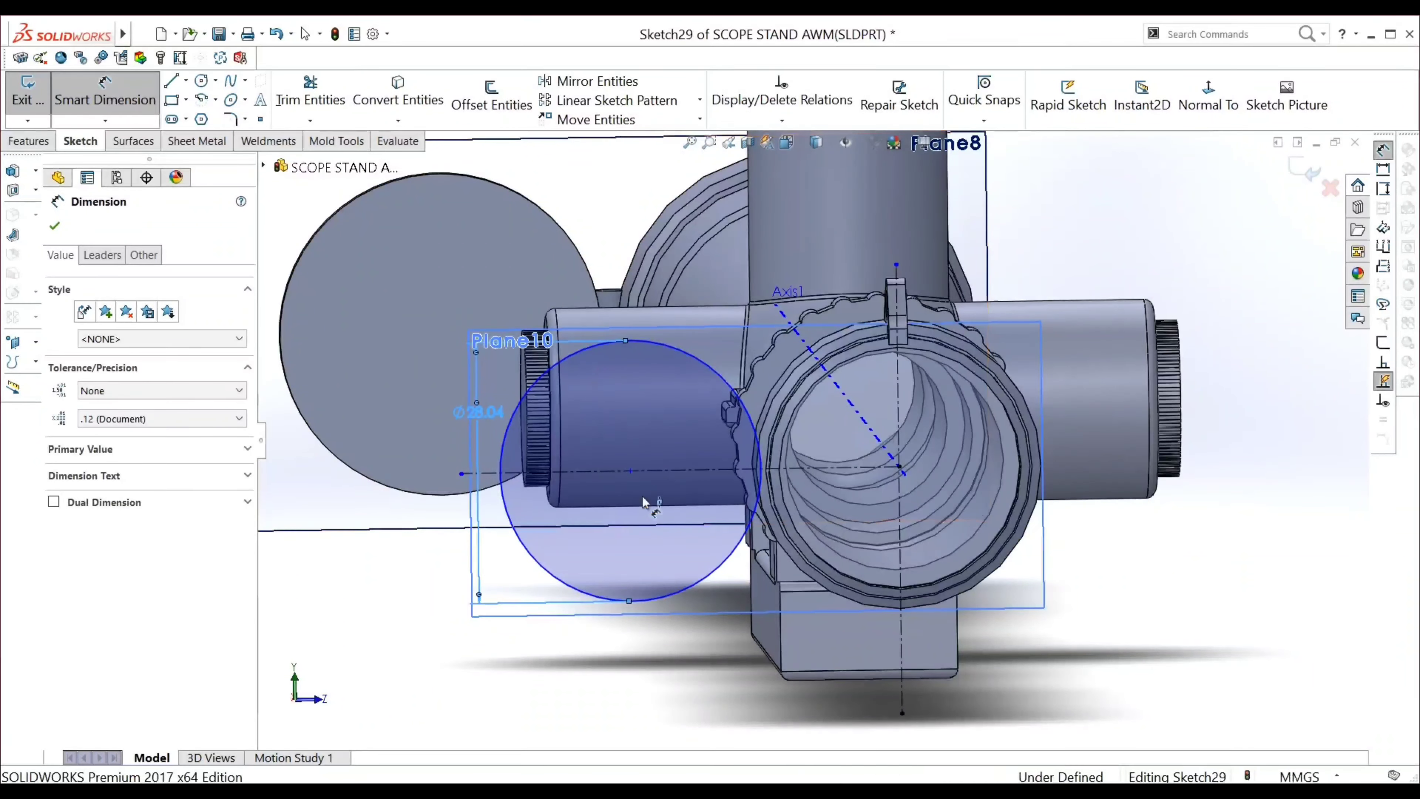
Dimension the circle centre to Axis1 at 30 mm
{"action": "left_click", "coordinate": [631, 473]}
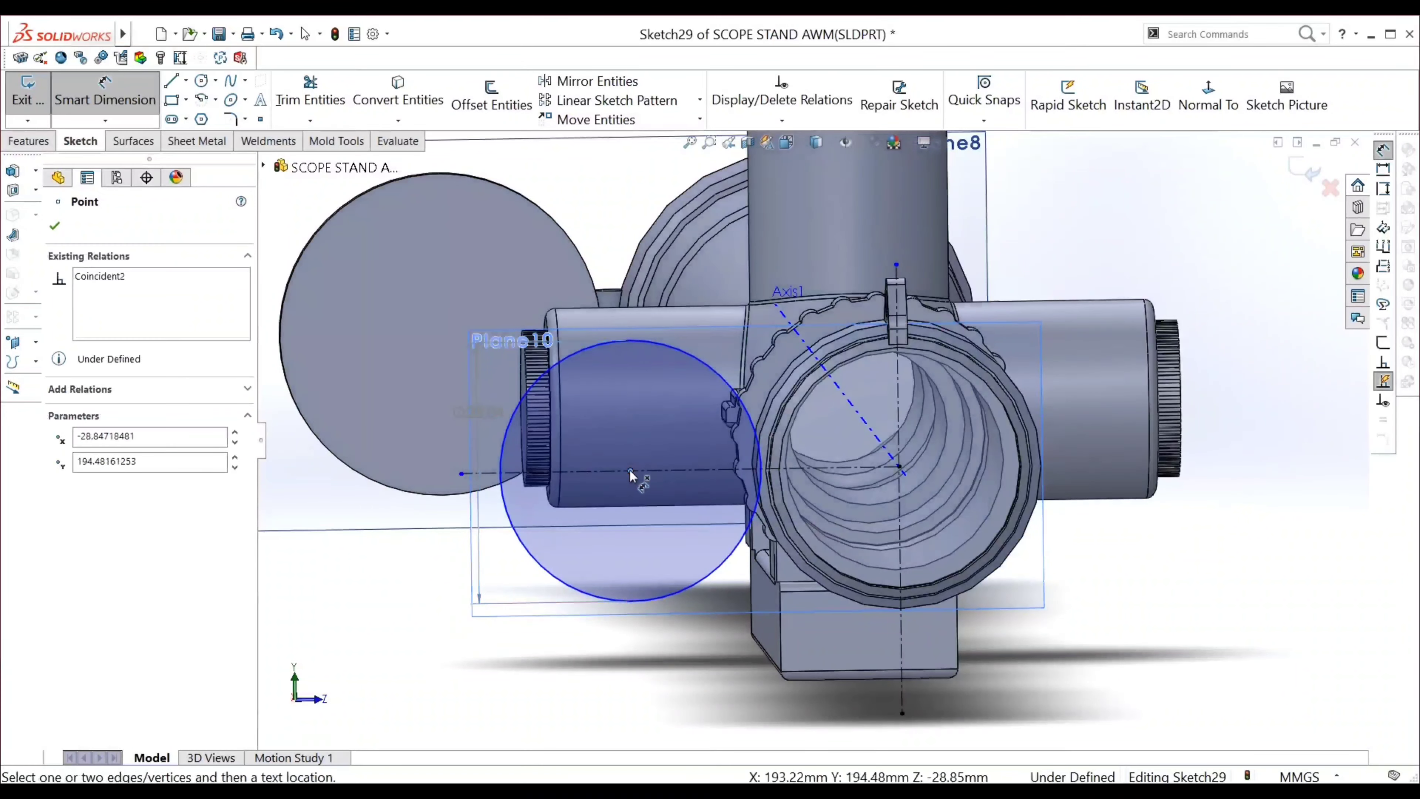
{"action": "left_click", "coordinate": [899, 468]}
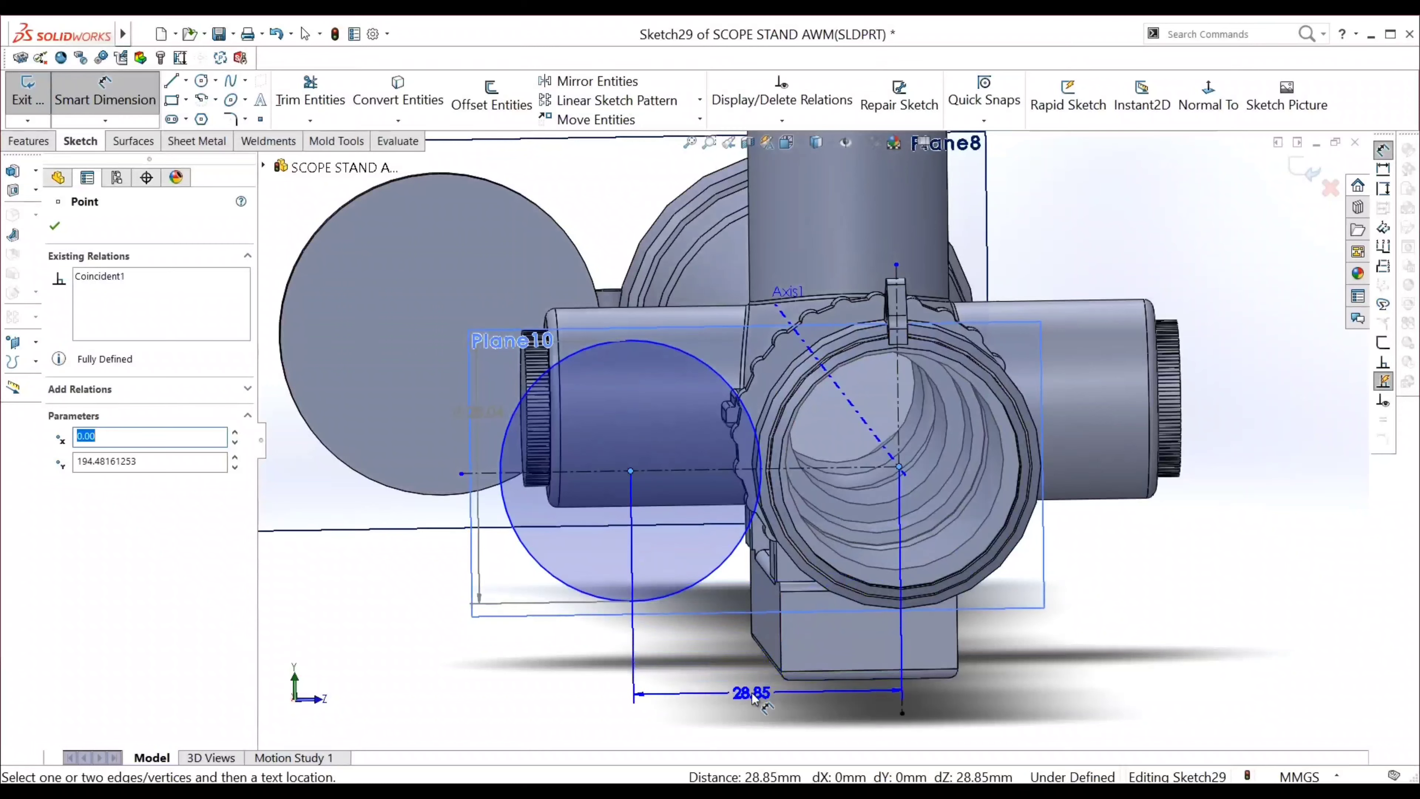
{"action": "left_click", "coordinate": [752, 696]}
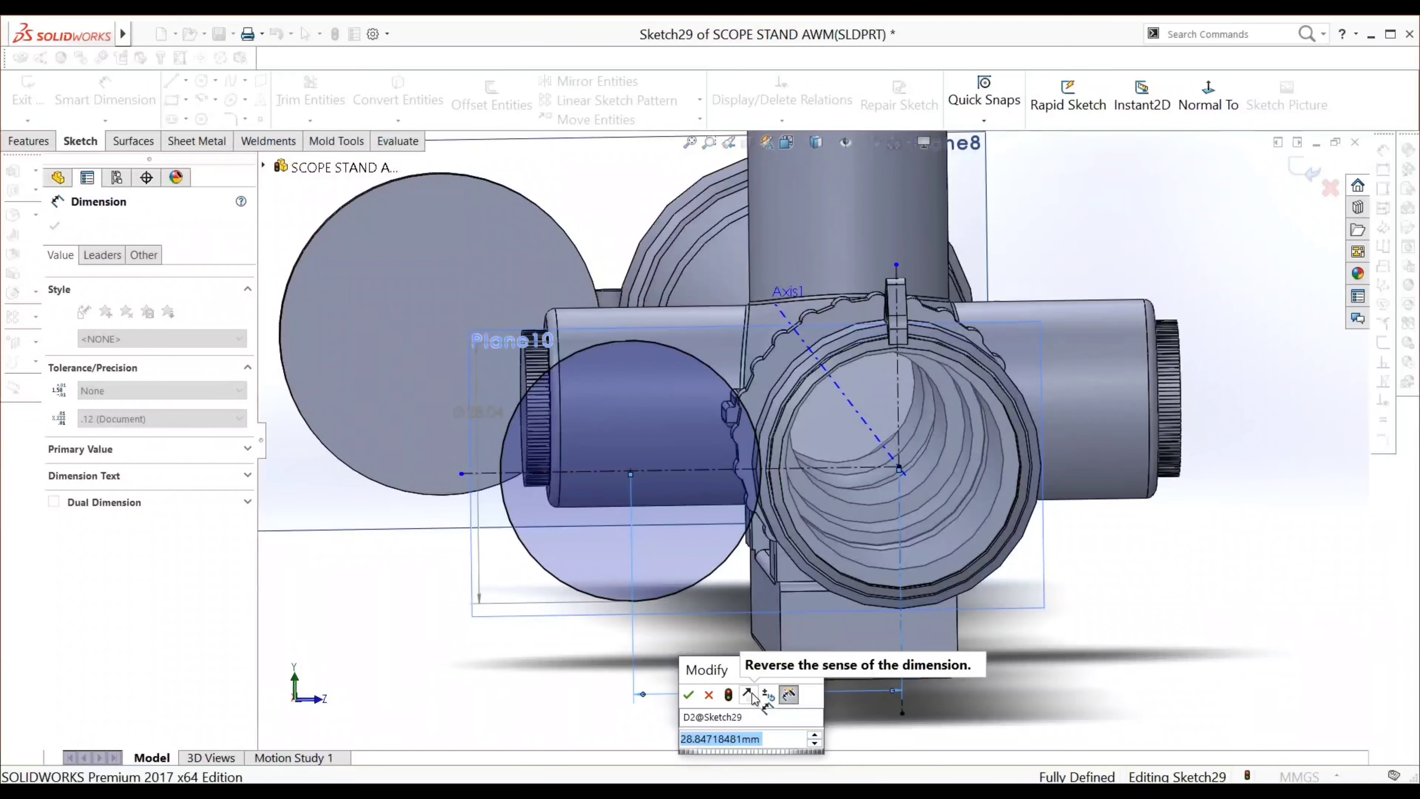
{"action": "type", "text": "30"}
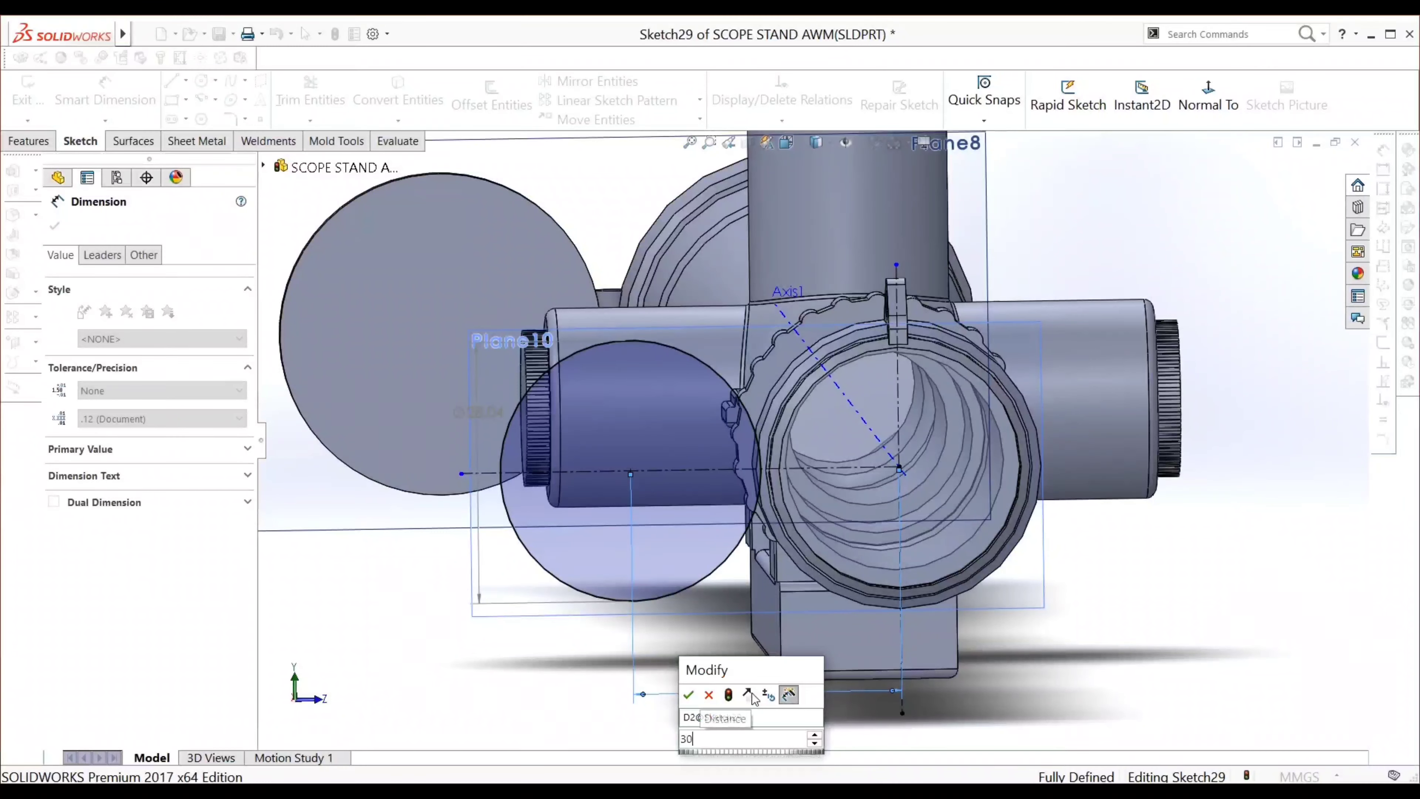
{"action": "key", "text": "Return"}
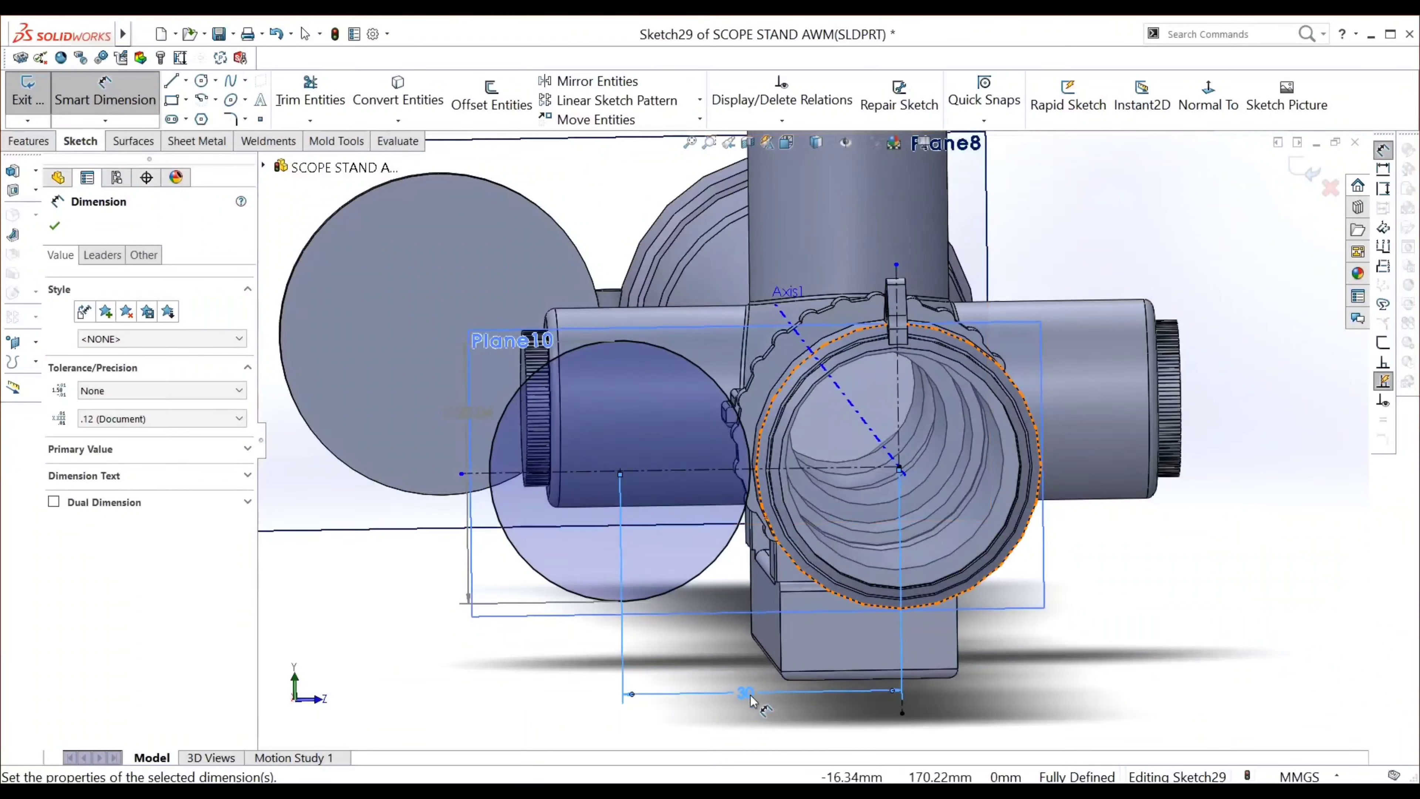
{"action": "double_click", "coordinate": [751, 701]}
{"action": "type", "text": "30"}
{"action": "key", "text": "Return"}
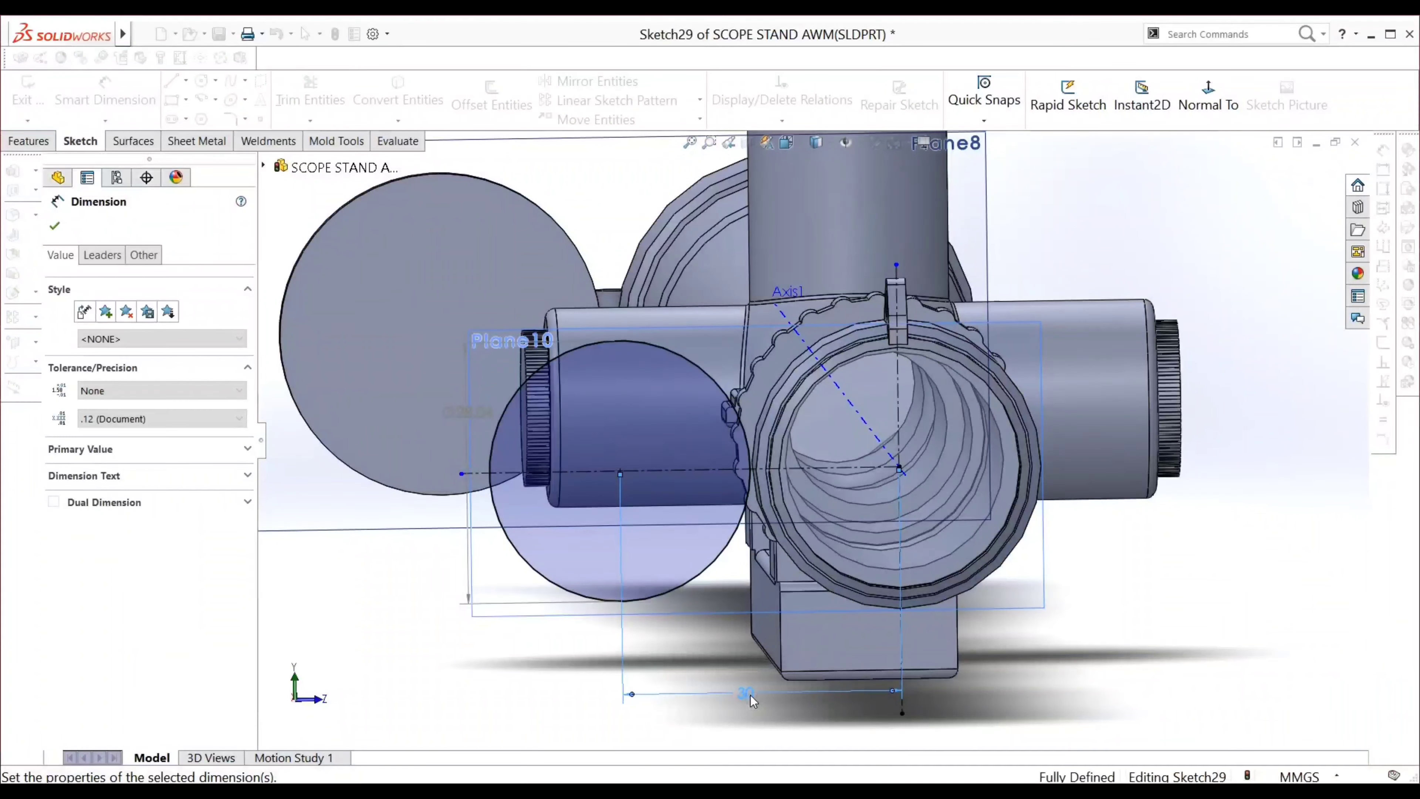
{"action": "mouse_move", "coordinate": [751, 701]}
{"action": "middle_mouse_down"}
{"action": "mouse_move", "coordinate": [738, 526]}
{"action": "mouse_move", "coordinate": [744, 552]}
{"action": "middle_mouse_up"}
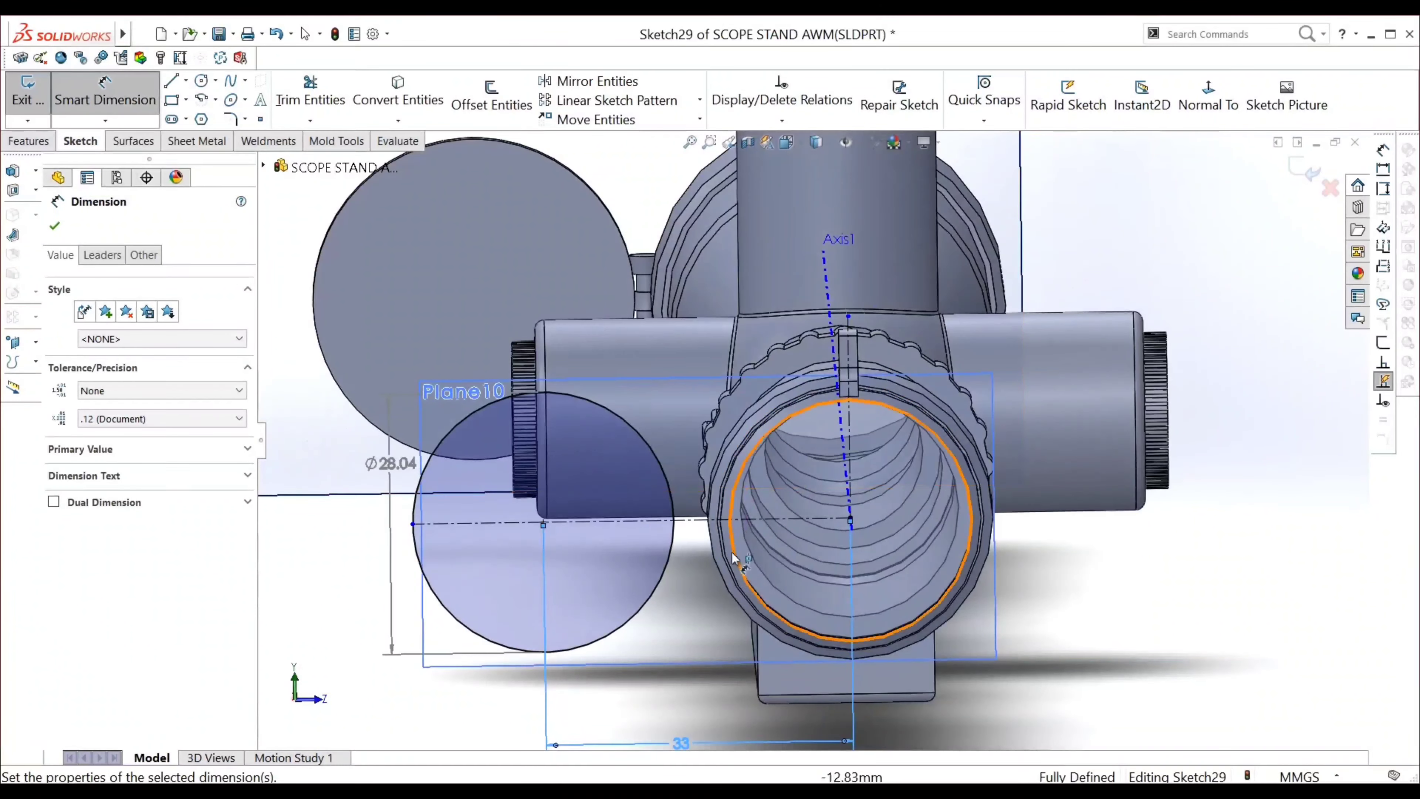
Draw a vertical construction line beside the circle
{"action": "left_click", "coordinate": [186, 82]}
{"action": "left_click", "coordinate": [218, 120]}
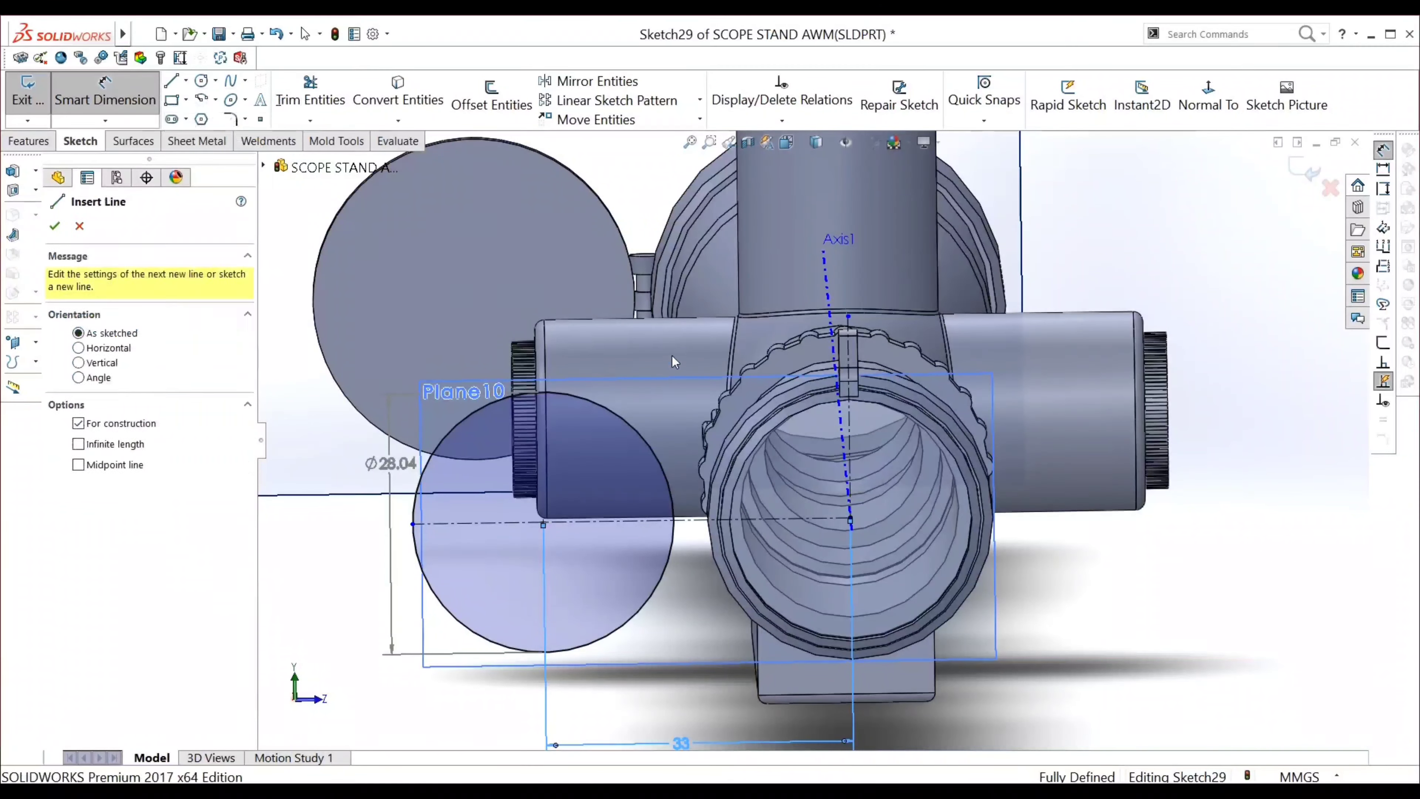
{"action": "left_click", "coordinate": [683, 312]}
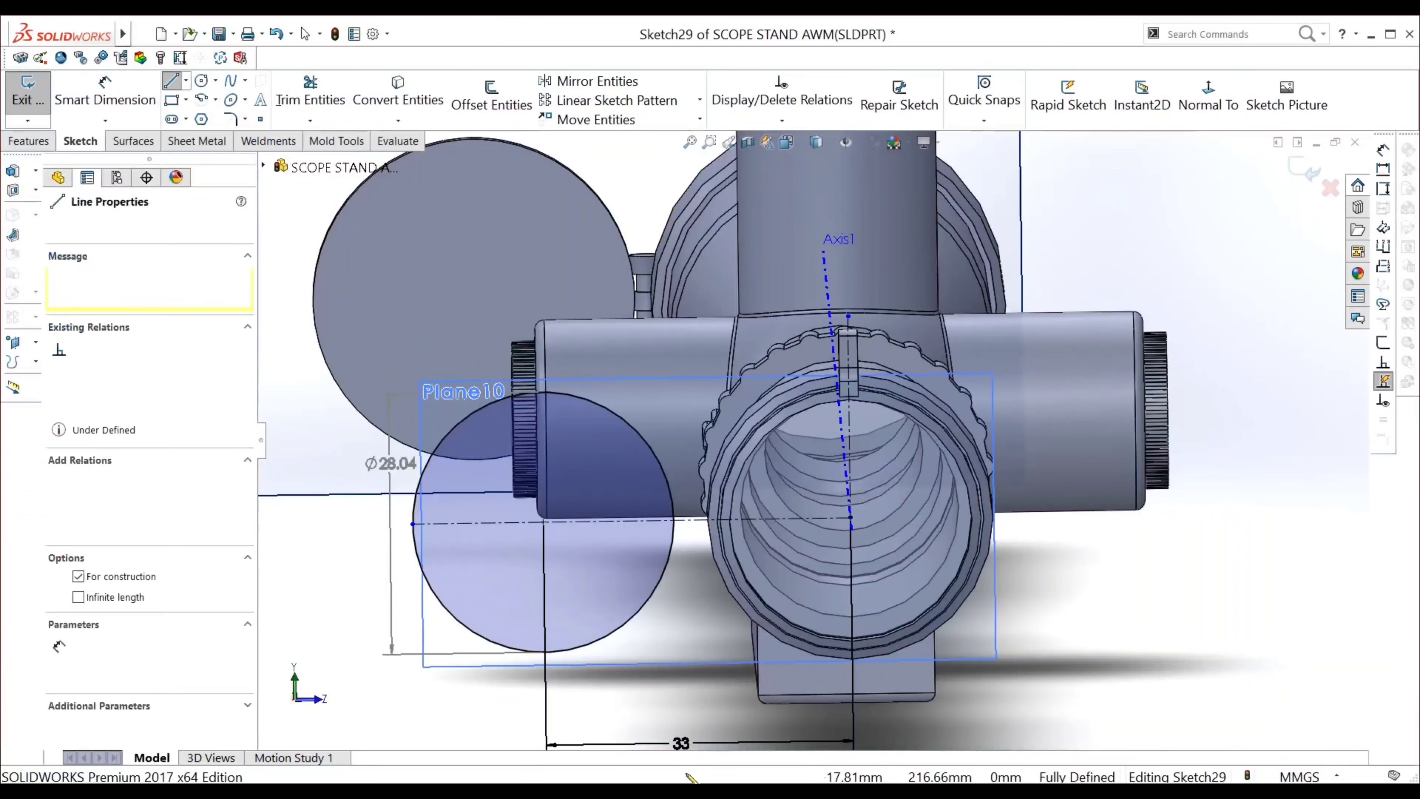
{"action": "left_click", "coordinate": [687, 730]}
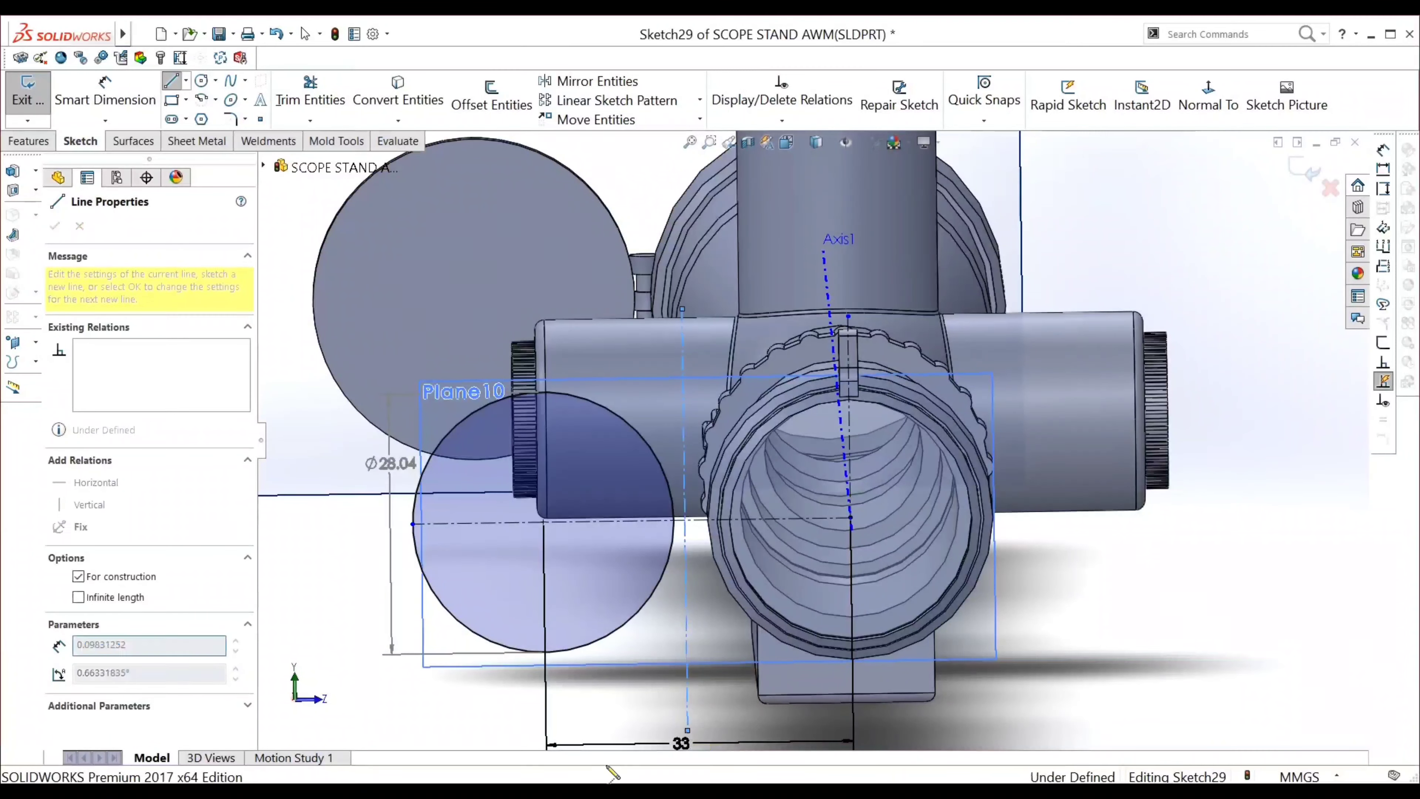
{"action": "key", "text": "Escape"}
Dimension the construction line 16.50 (33/2) from the circle centre, then view Normal To
{"action": "right_click_drag", "start_coordinate": [686, 672], "coordinate": [685, 579]}
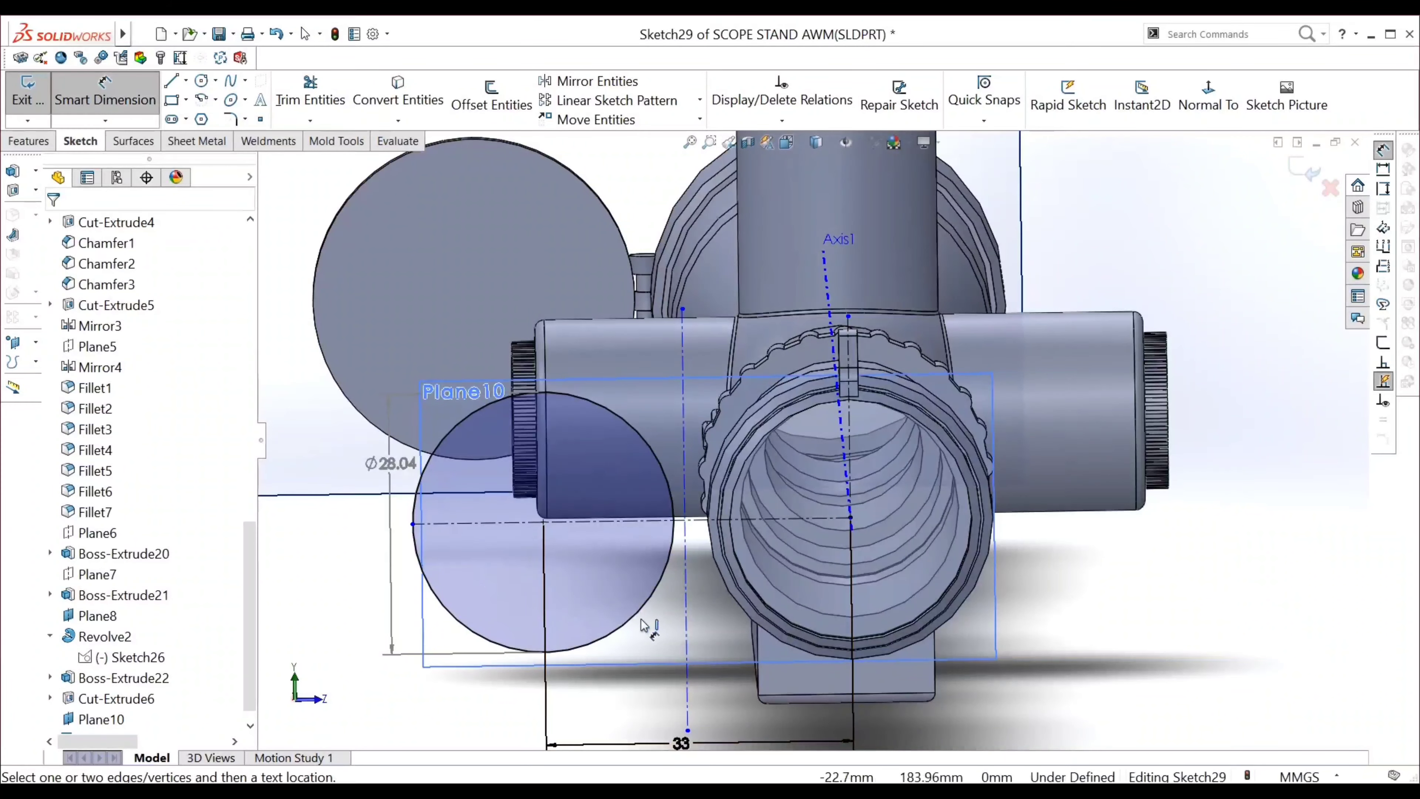
{"action": "left_click", "coordinate": [686, 560]}
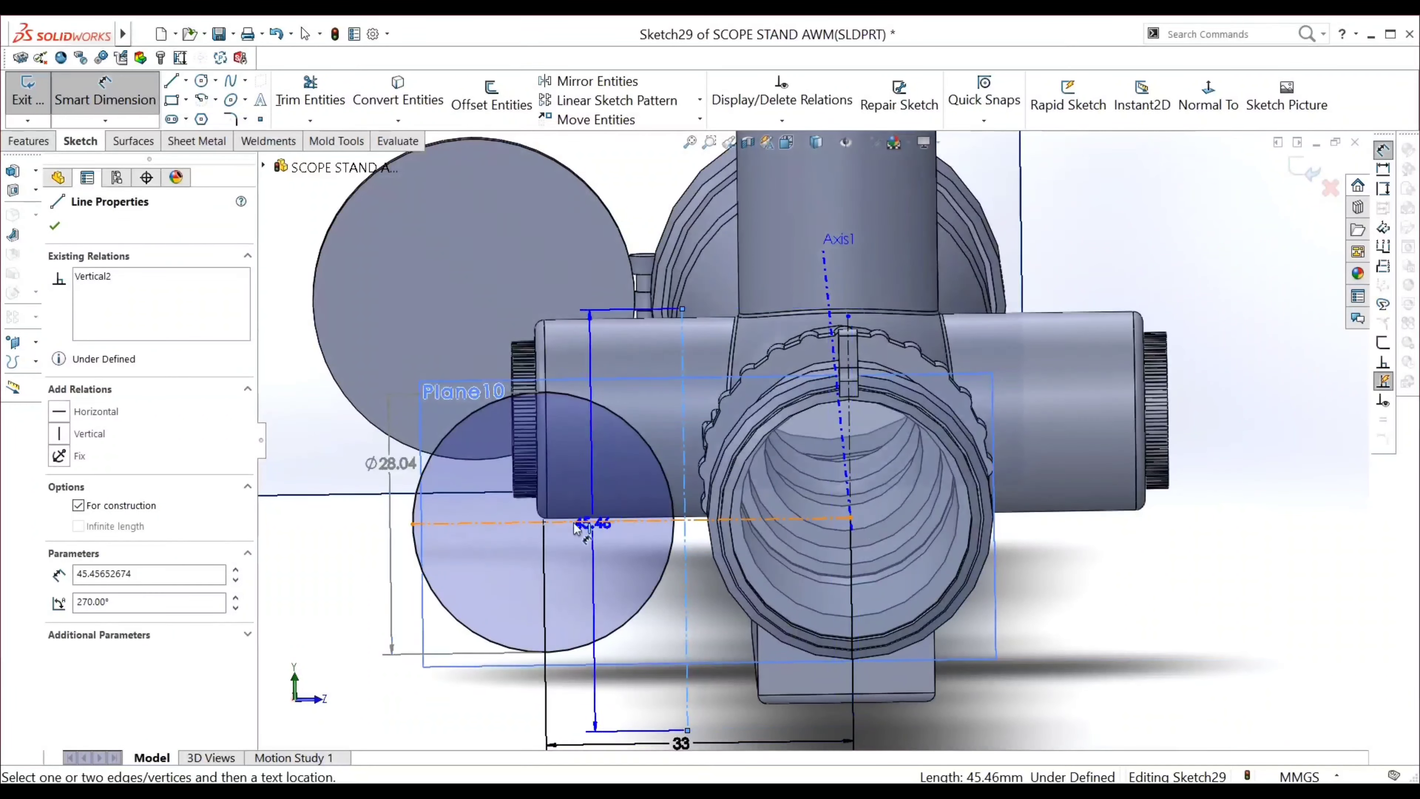
{"action": "left_click", "coordinate": [543, 523]}
{"action": "left_click", "coordinate": [559, 651]}
{"action": "left_click", "coordinate": [615, 677]}
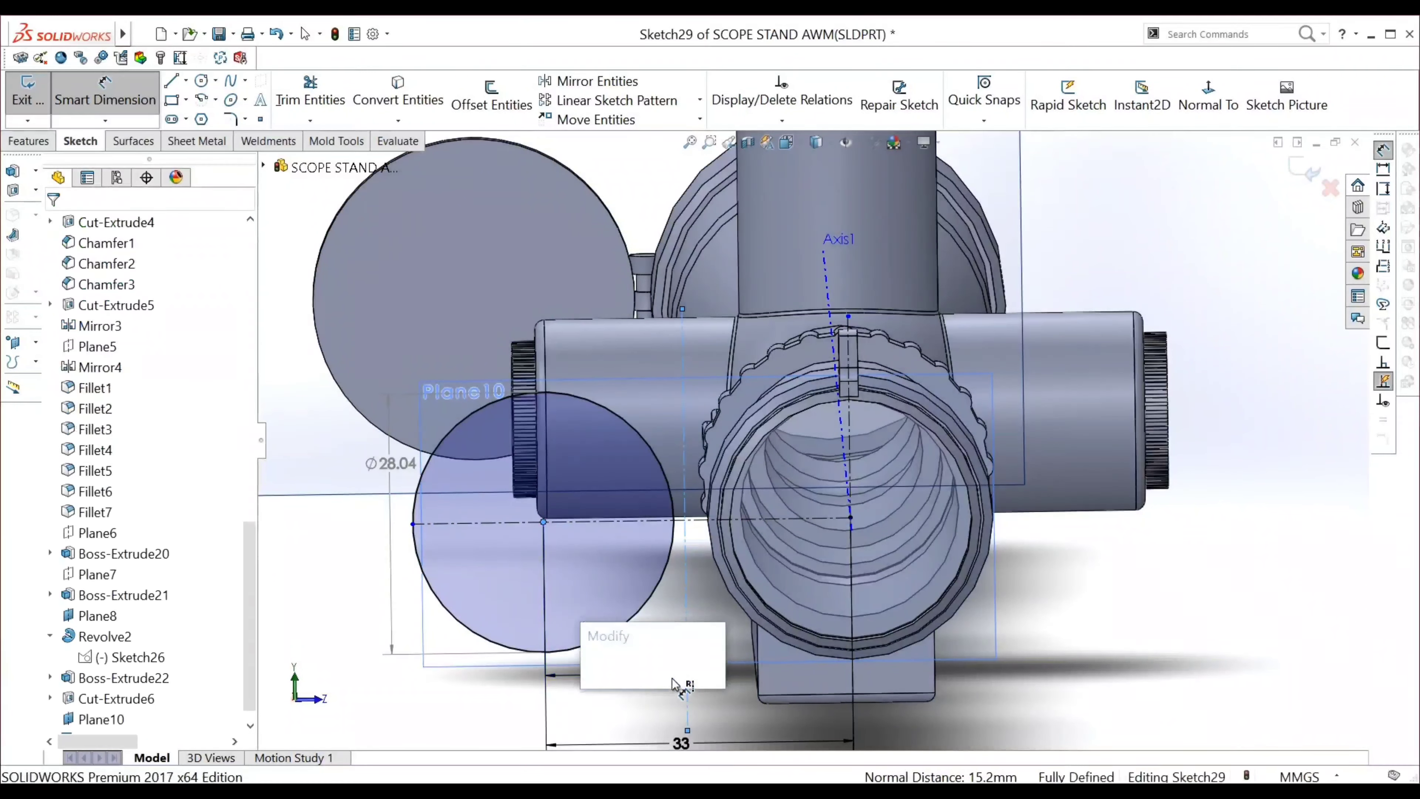
{"action": "type", "text": "33/2"}
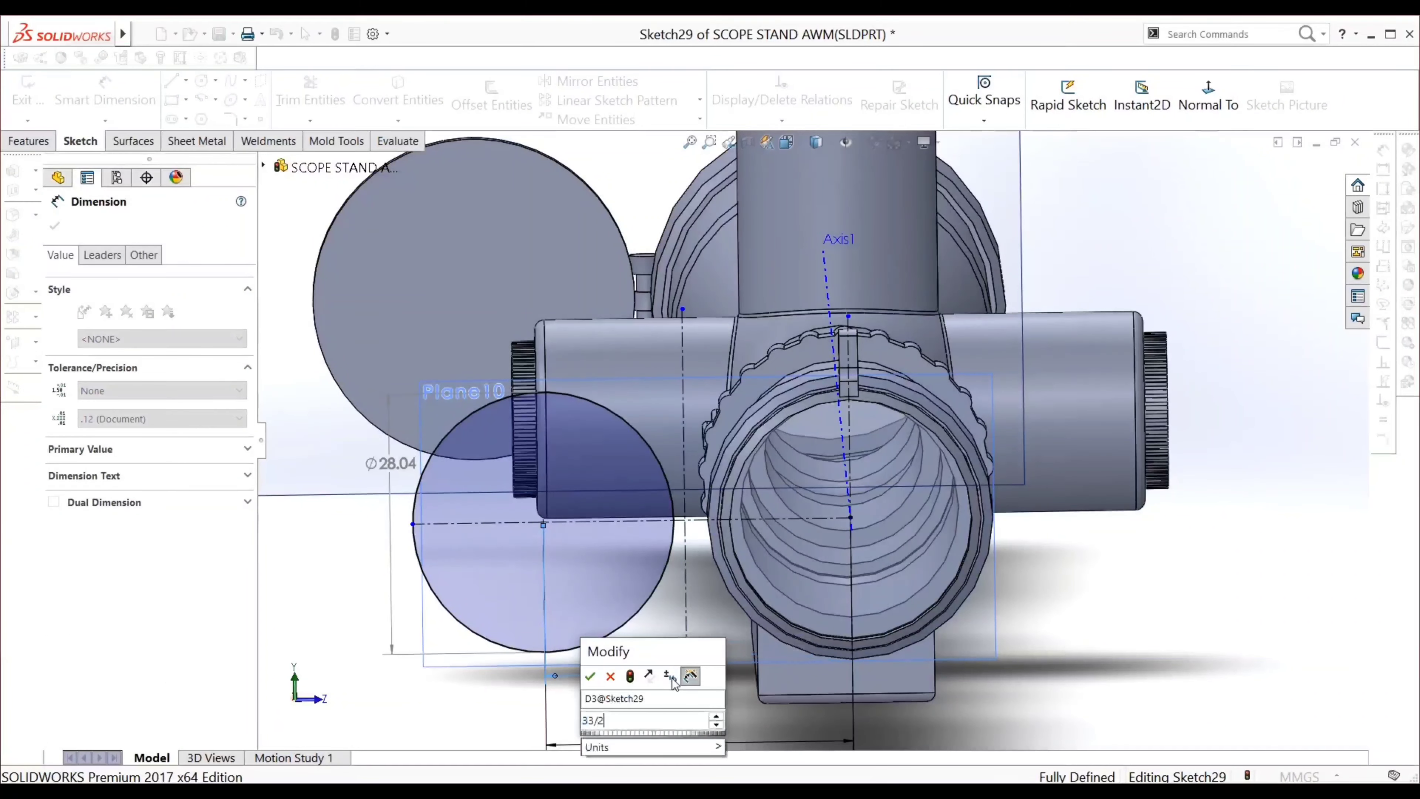
{"action": "key", "text": "Return"}
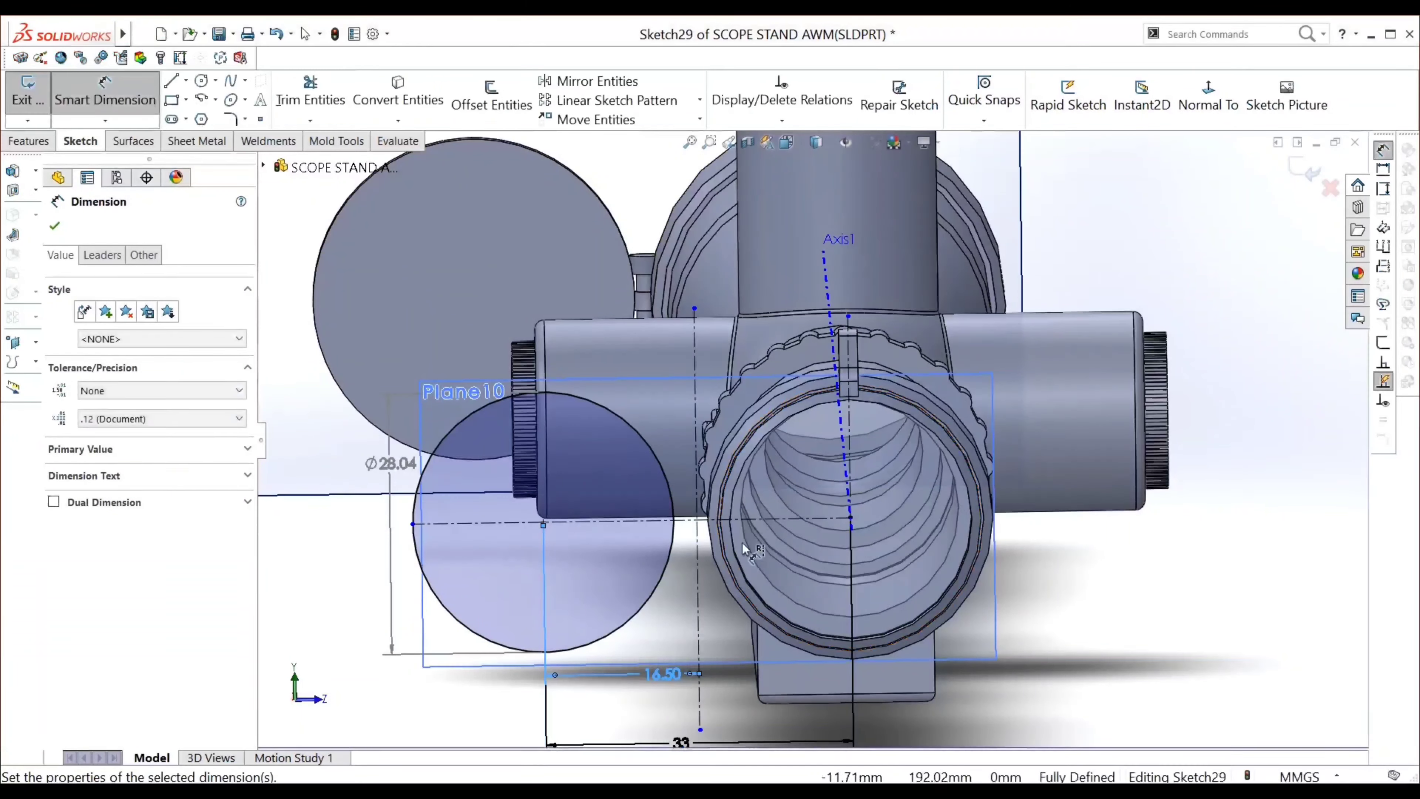
{"action": "middle_click_drag", "start_coordinate": [743, 543], "coordinate": [724, 532]}
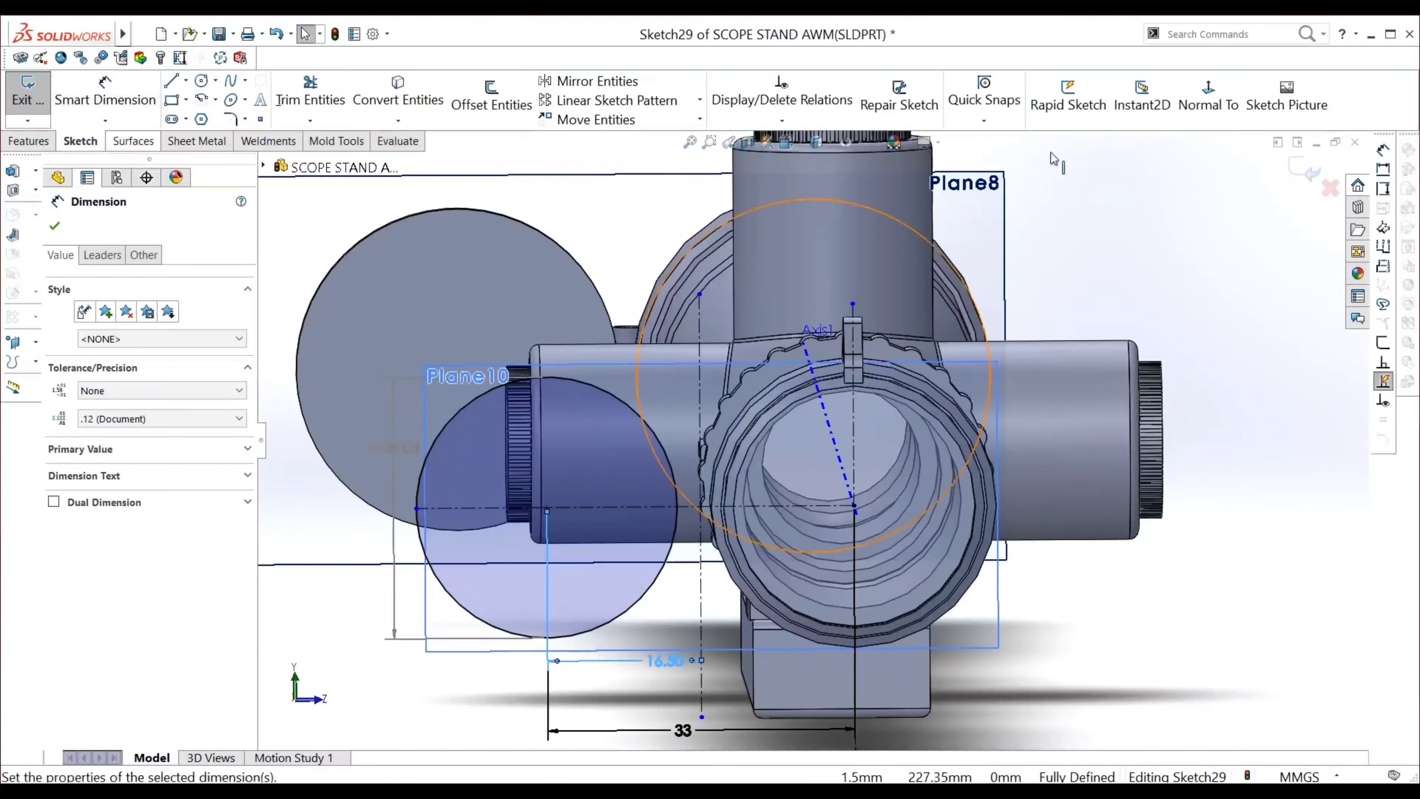
{"action": "left_click", "coordinate": [1208, 94]}
{"action": "scroll", "coordinate": [871, 265], "scroll_direction": "down", "scroll_amount": 2}
{"action": "scroll", "coordinate": [810, 302], "scroll_direction": "down", "scroll_amount": 3}
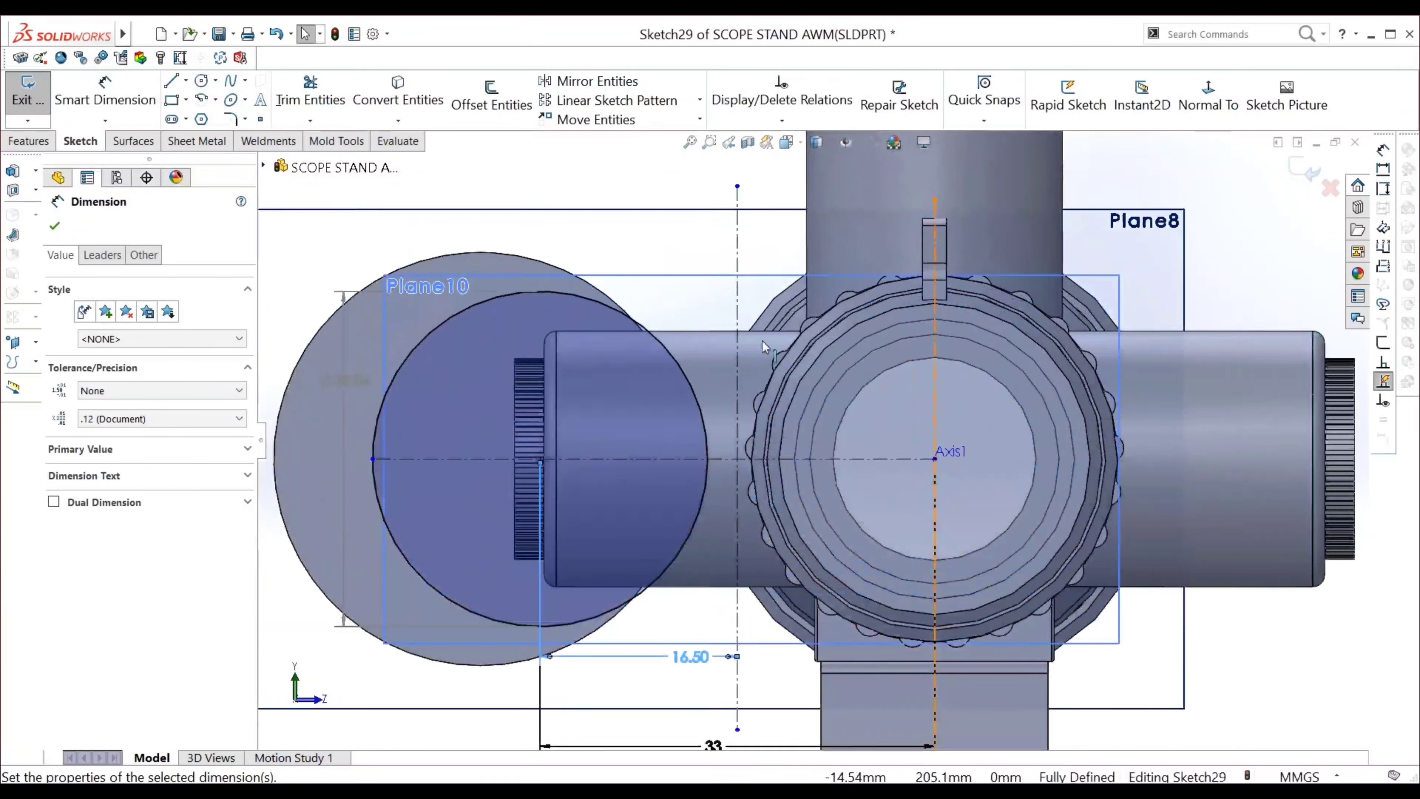
{"action": "scroll", "coordinate": [762, 341], "scroll_direction": "down", "scroll_amount": 3}
{"action": "scroll", "coordinate": [748, 515], "scroll_direction": "down", "scroll_amount": 2}
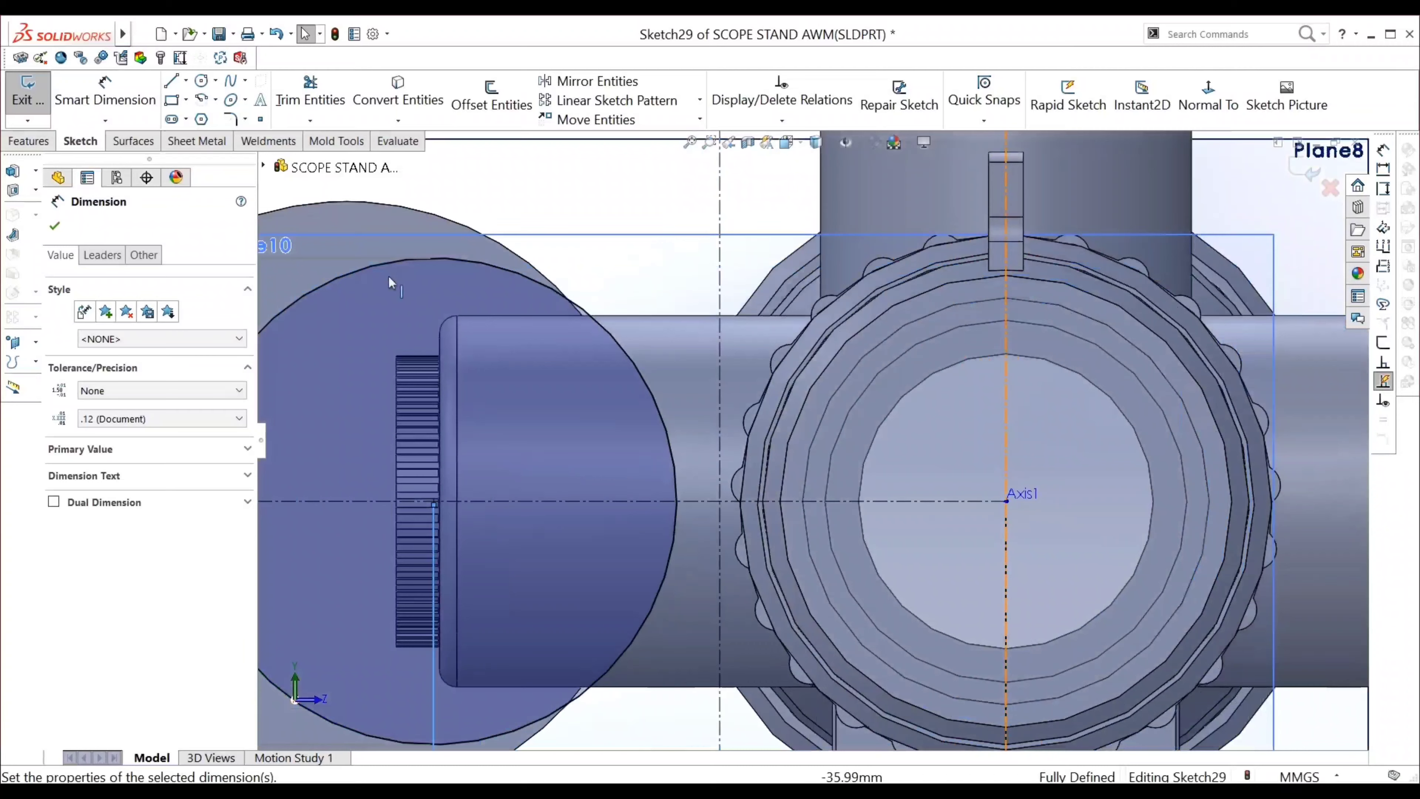
Draw a closed stepped line profile with two notches against the construction line
{"action": "left_click", "coordinate": [173, 82]}
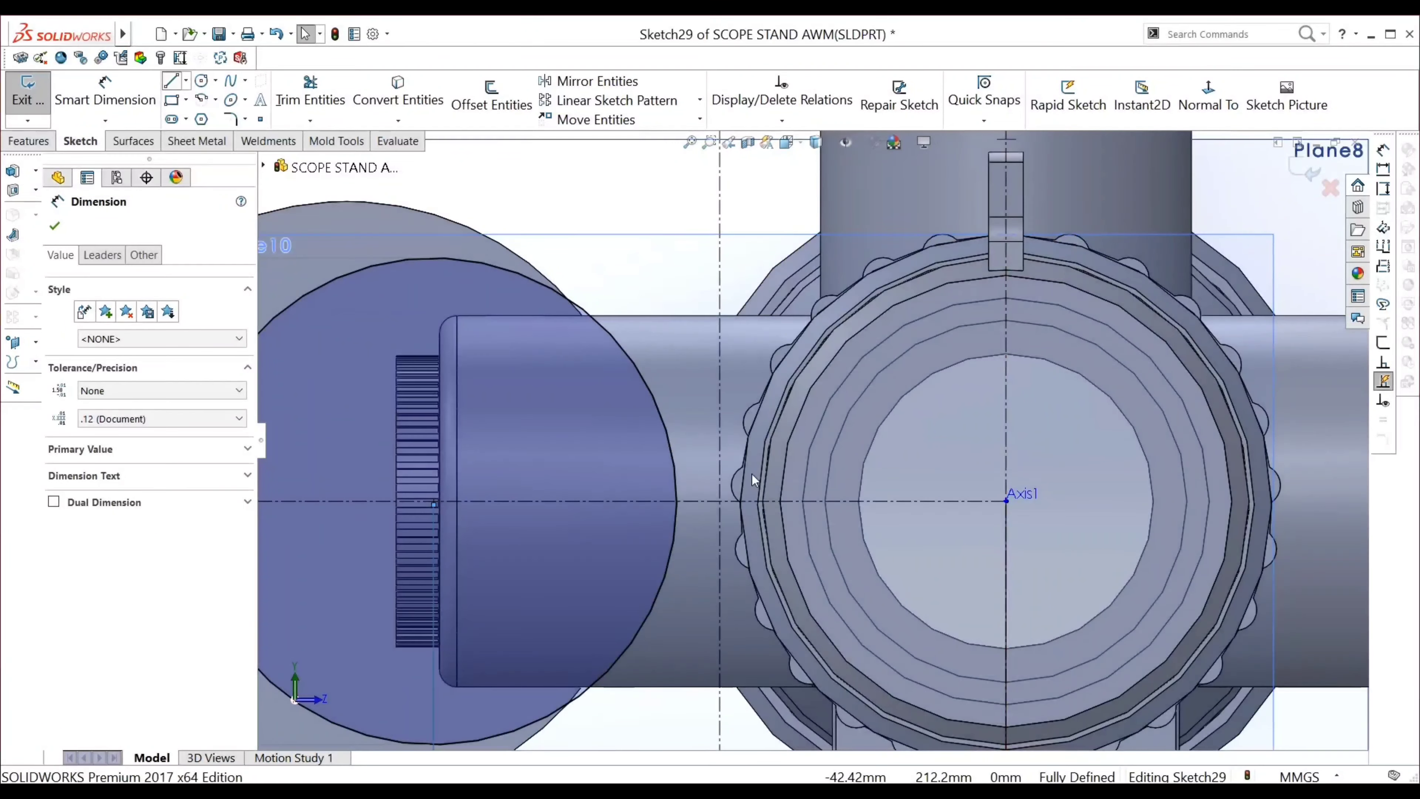
{"action": "left_click", "coordinate": [720, 370]}
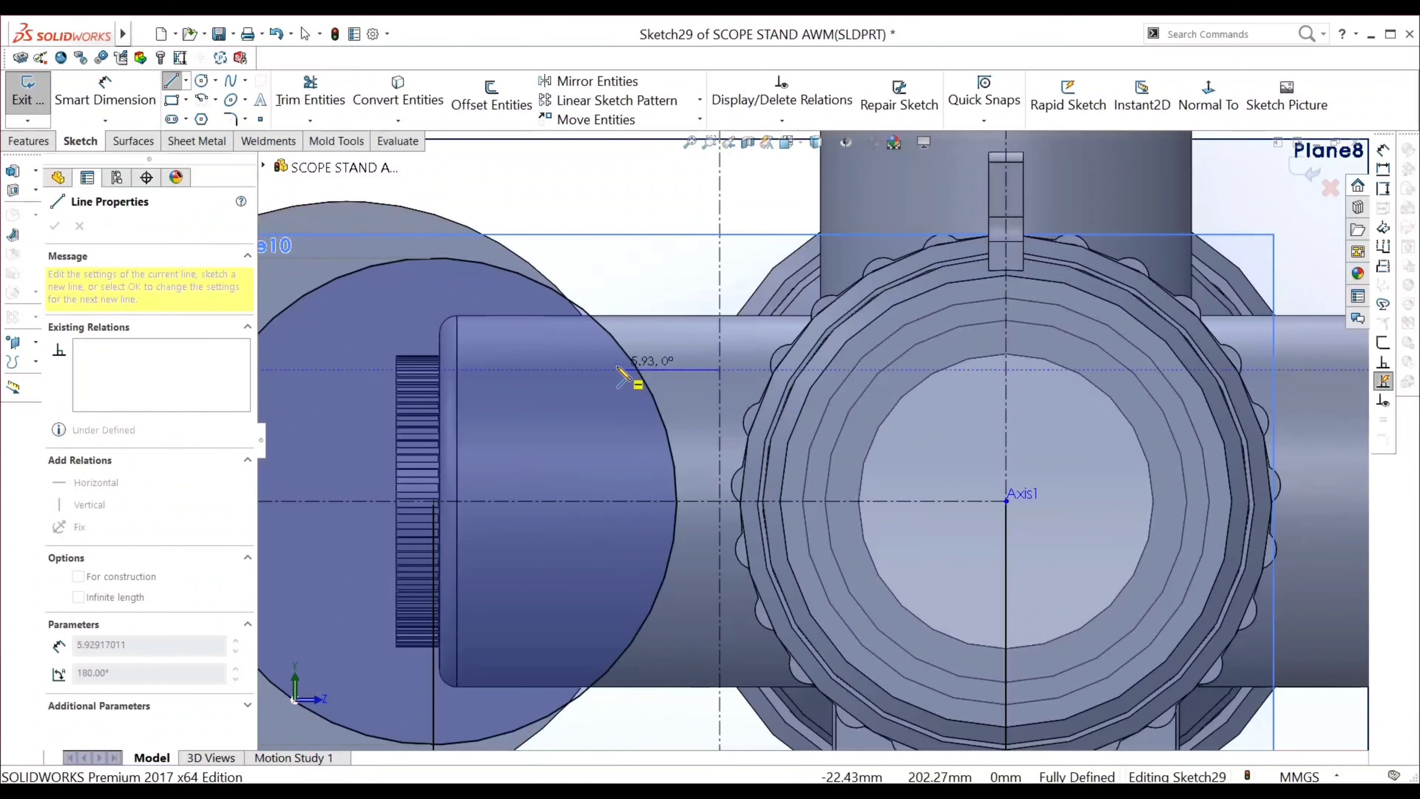
{"action": "left_click", "coordinate": [618, 369]}
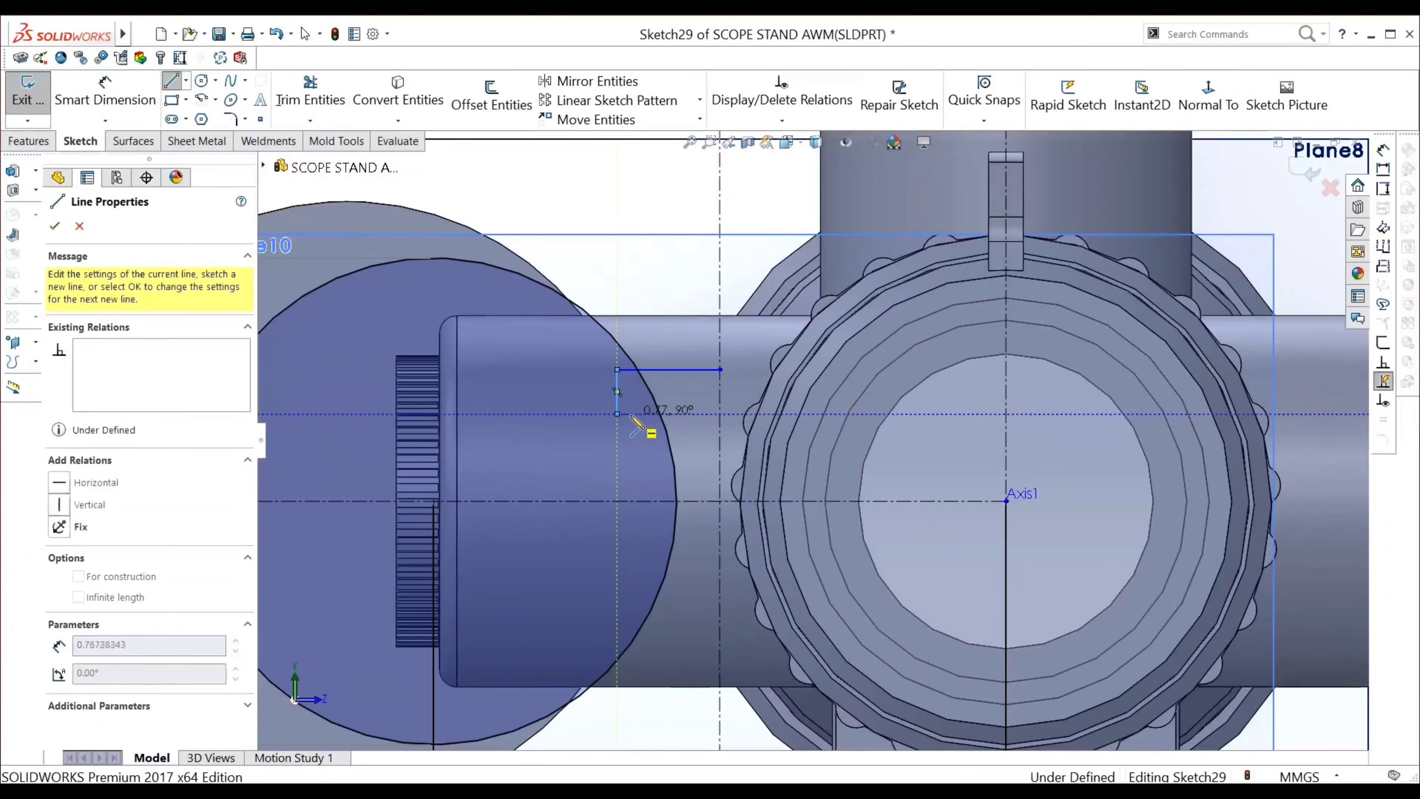
{"action": "left_click", "coordinate": [617, 414]}
{"action": "left_click", "coordinate": [631, 468]}
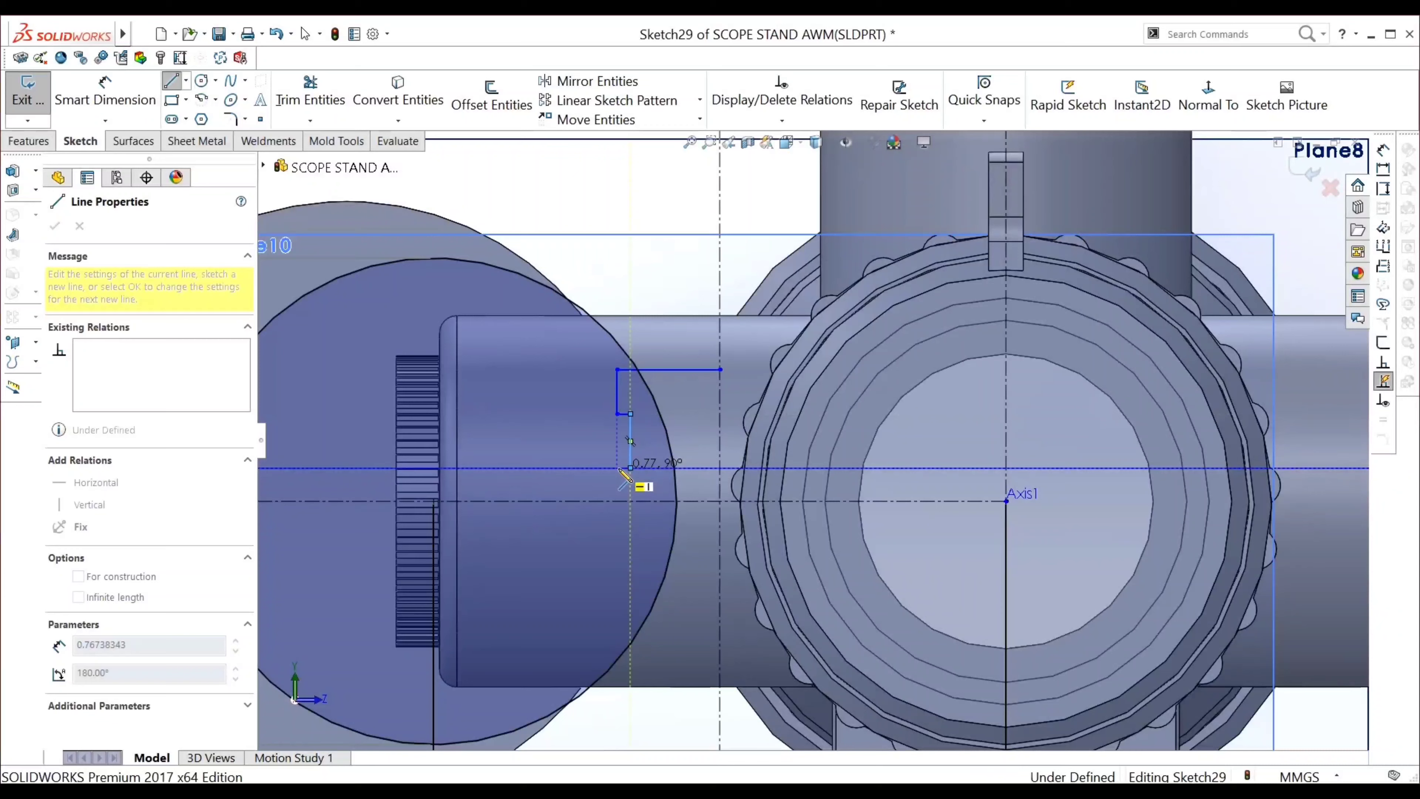
{"action": "left_click", "coordinate": [618, 526]}
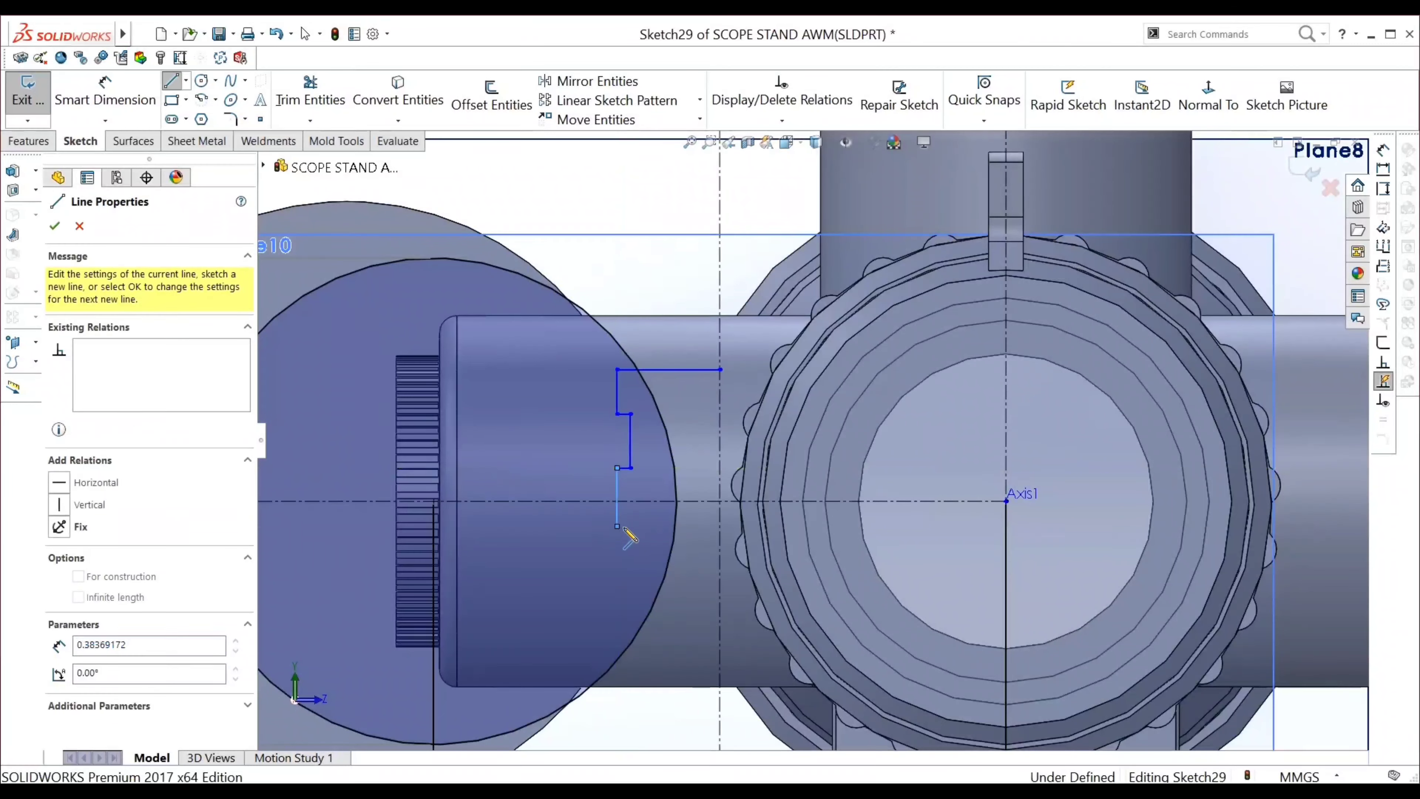
{"action": "left_click", "coordinate": [631, 577]}
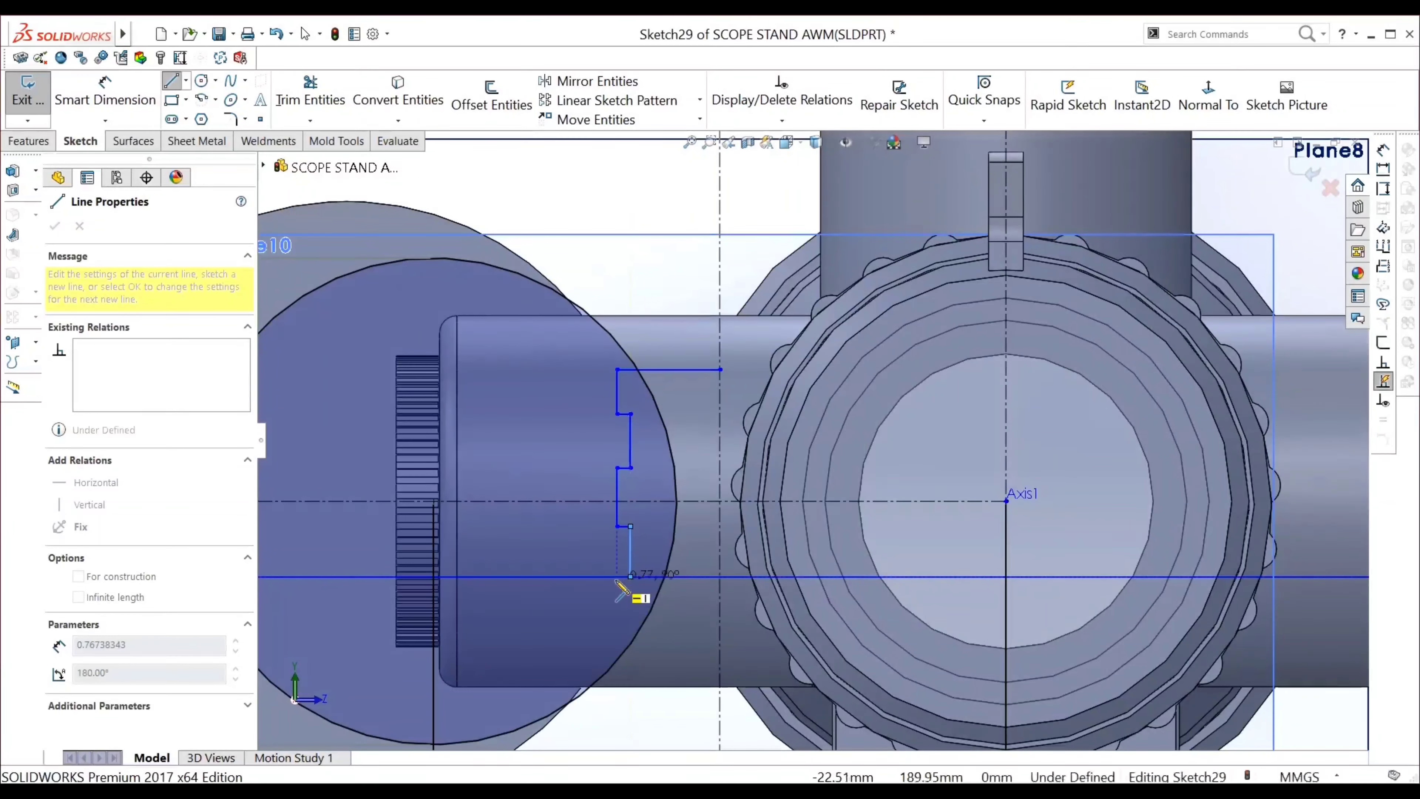
{"action": "left_click", "coordinate": [618, 622]}
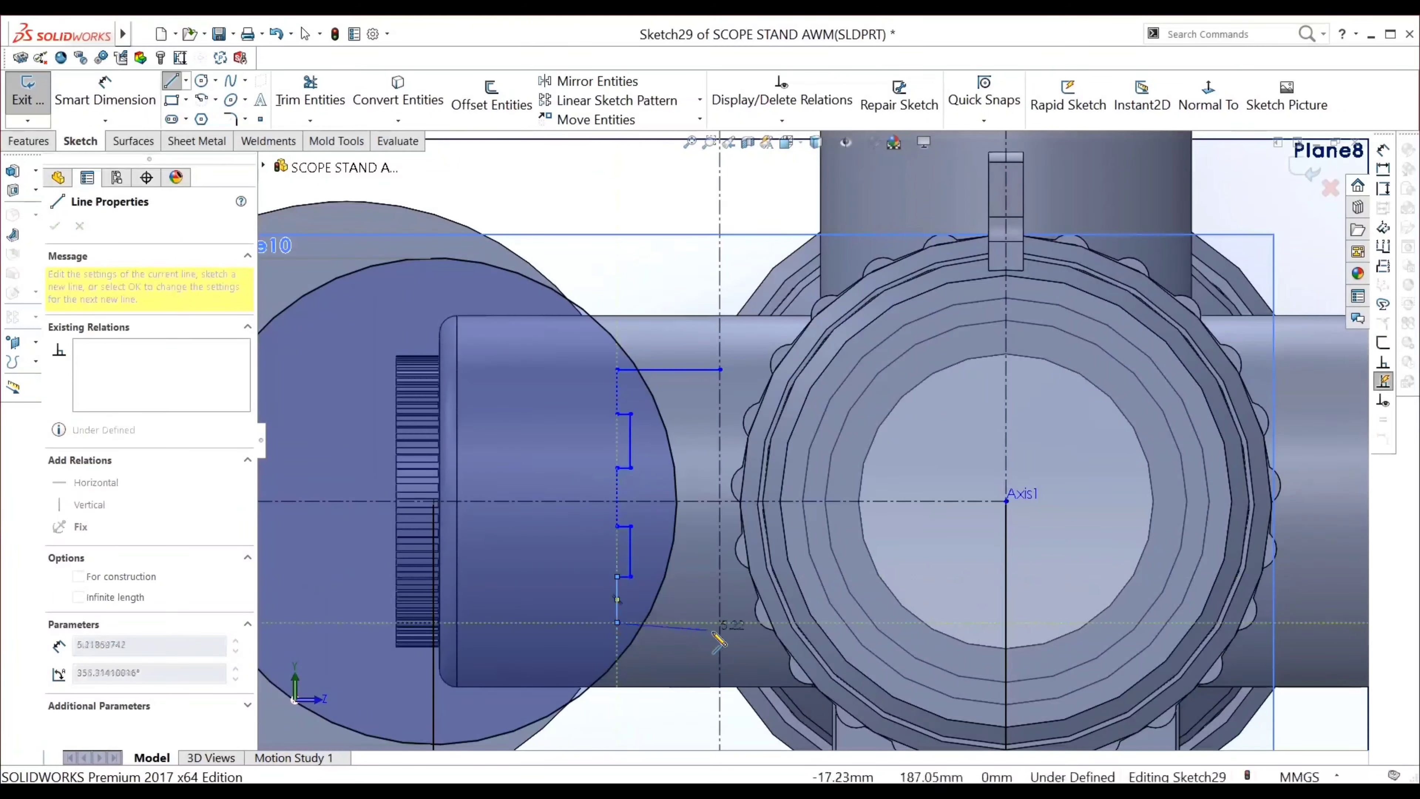
{"action": "left_click", "coordinate": [721, 622]}
{"action": "key", "text": "Escape"}
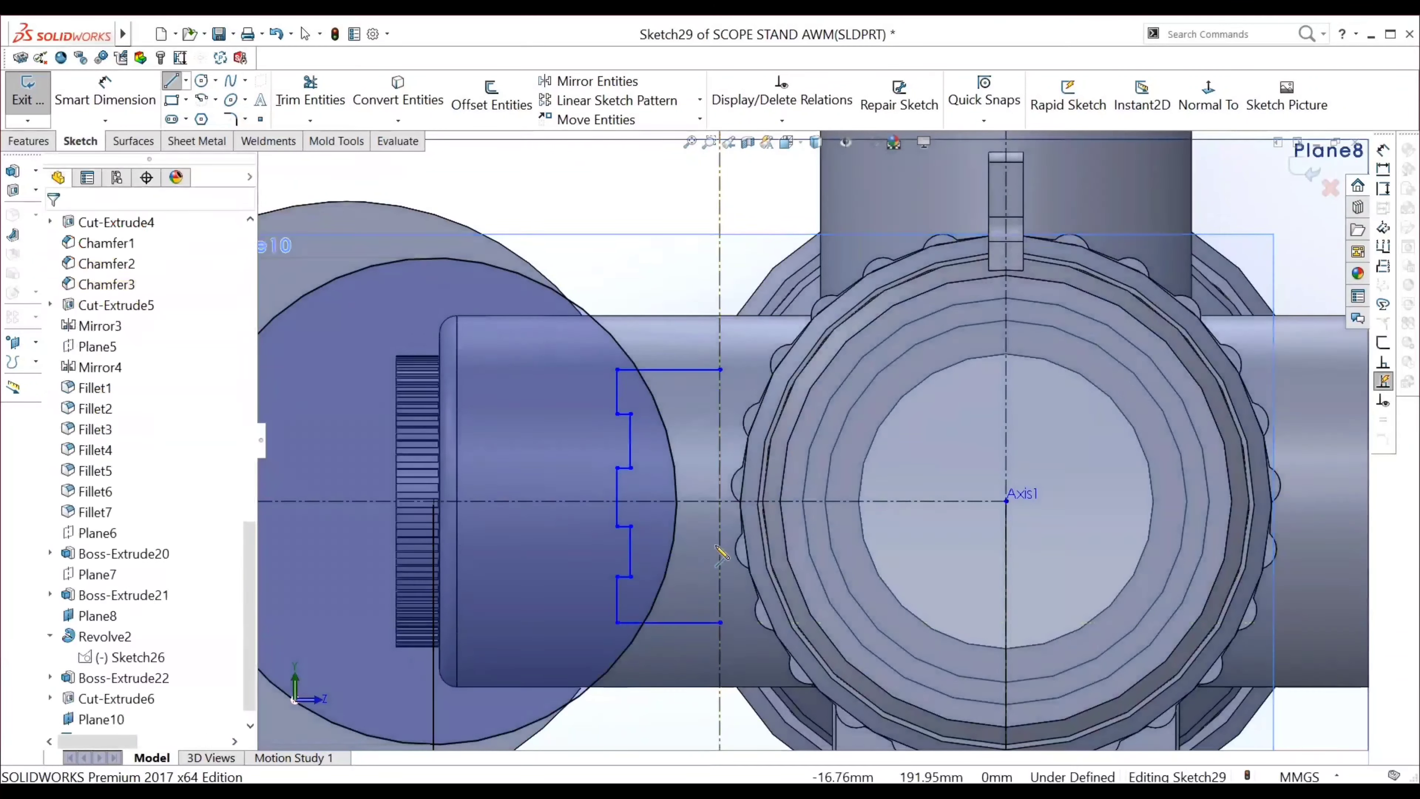
{"action": "scroll", "coordinate": [811, 441], "scroll_direction": "up", "scroll_amount": 3}
Change the Axis1 spacing from 33 to 31 and the construction-line offset to 15.50 (31/2)
{"action": "key", "text": "z"}
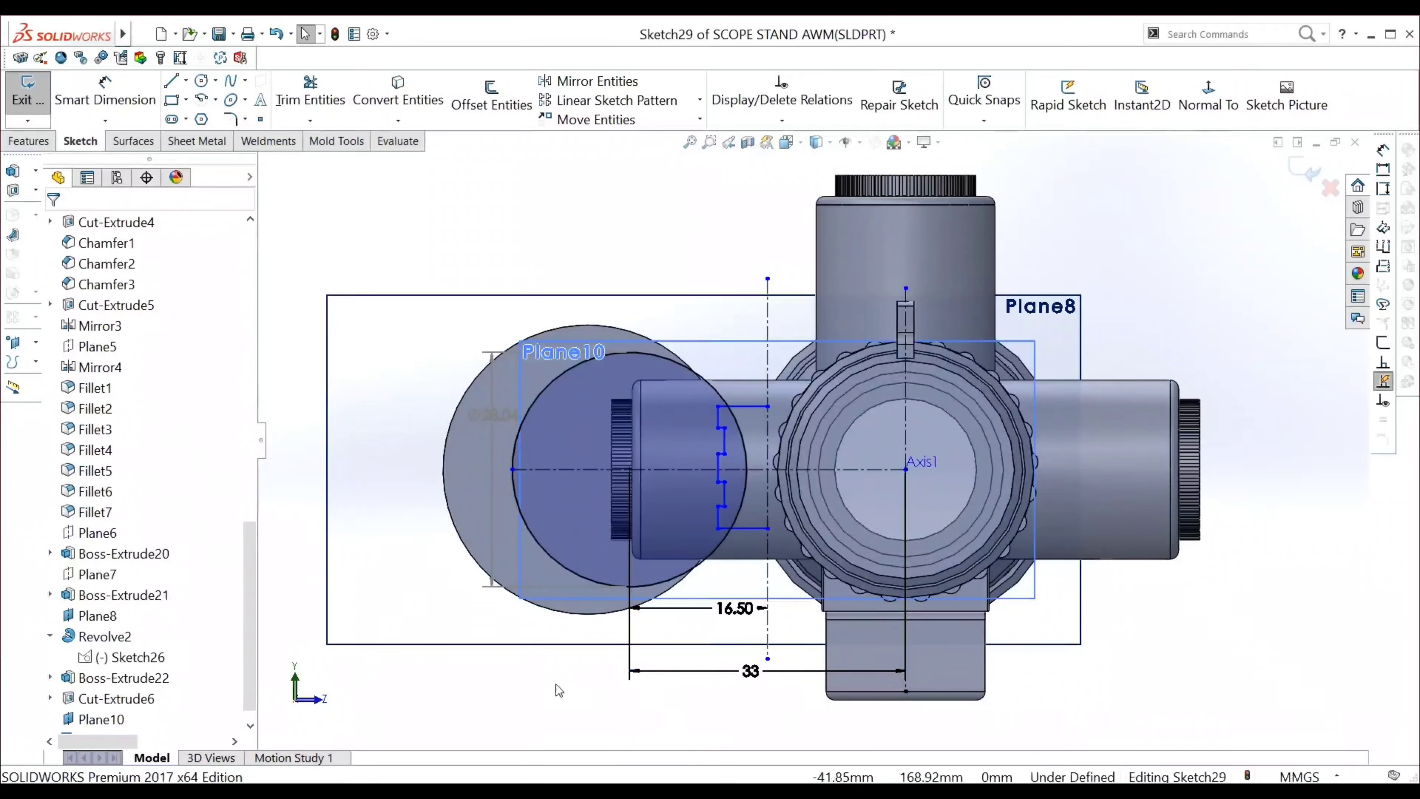
{"action": "right_click_drag", "start_coordinate": [559, 689], "coordinate": [557, 630]}
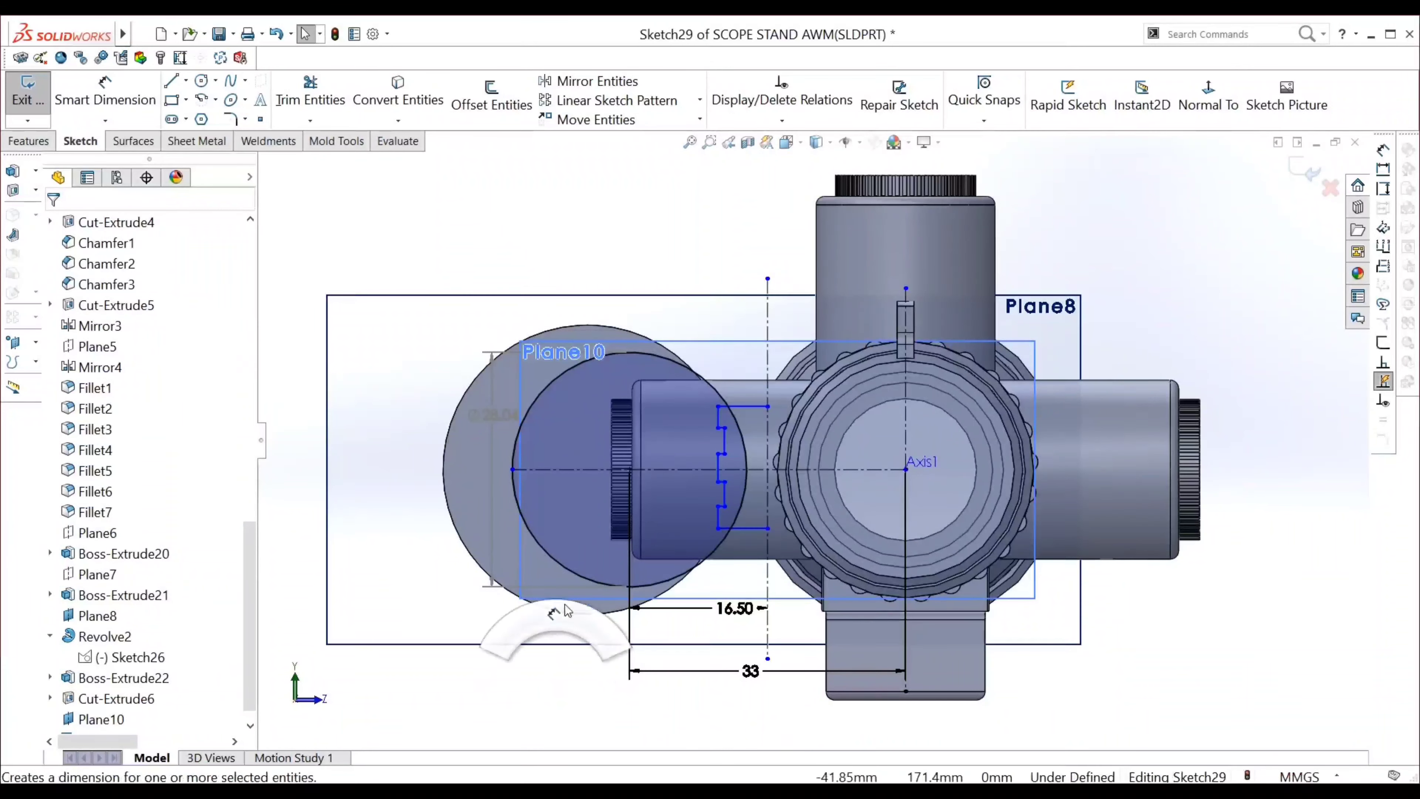
{"action": "left_click", "coordinate": [751, 673]}
{"action": "double_click", "coordinate": [751, 674]}
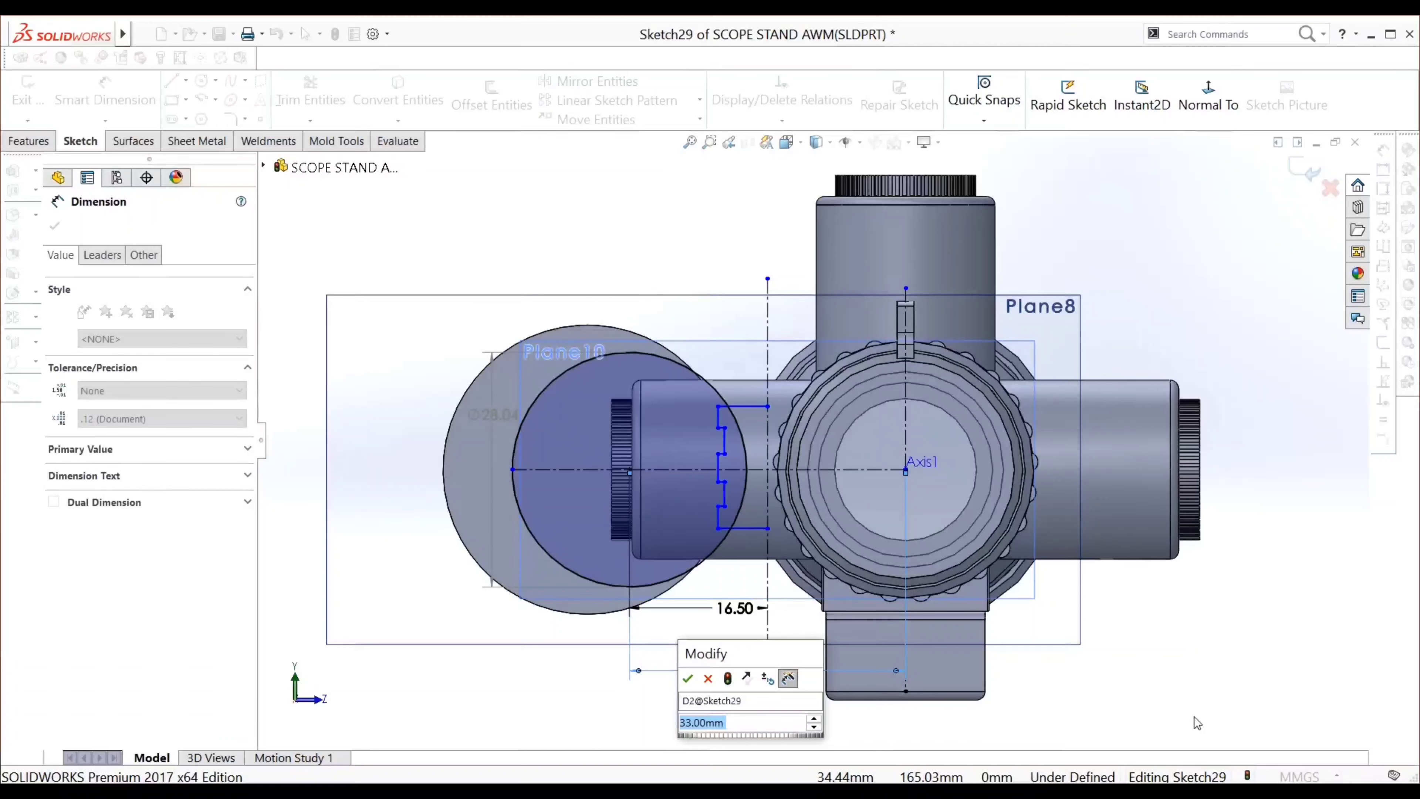
{"action": "type", "text": "31"}
{"action": "key", "text": "Return"}
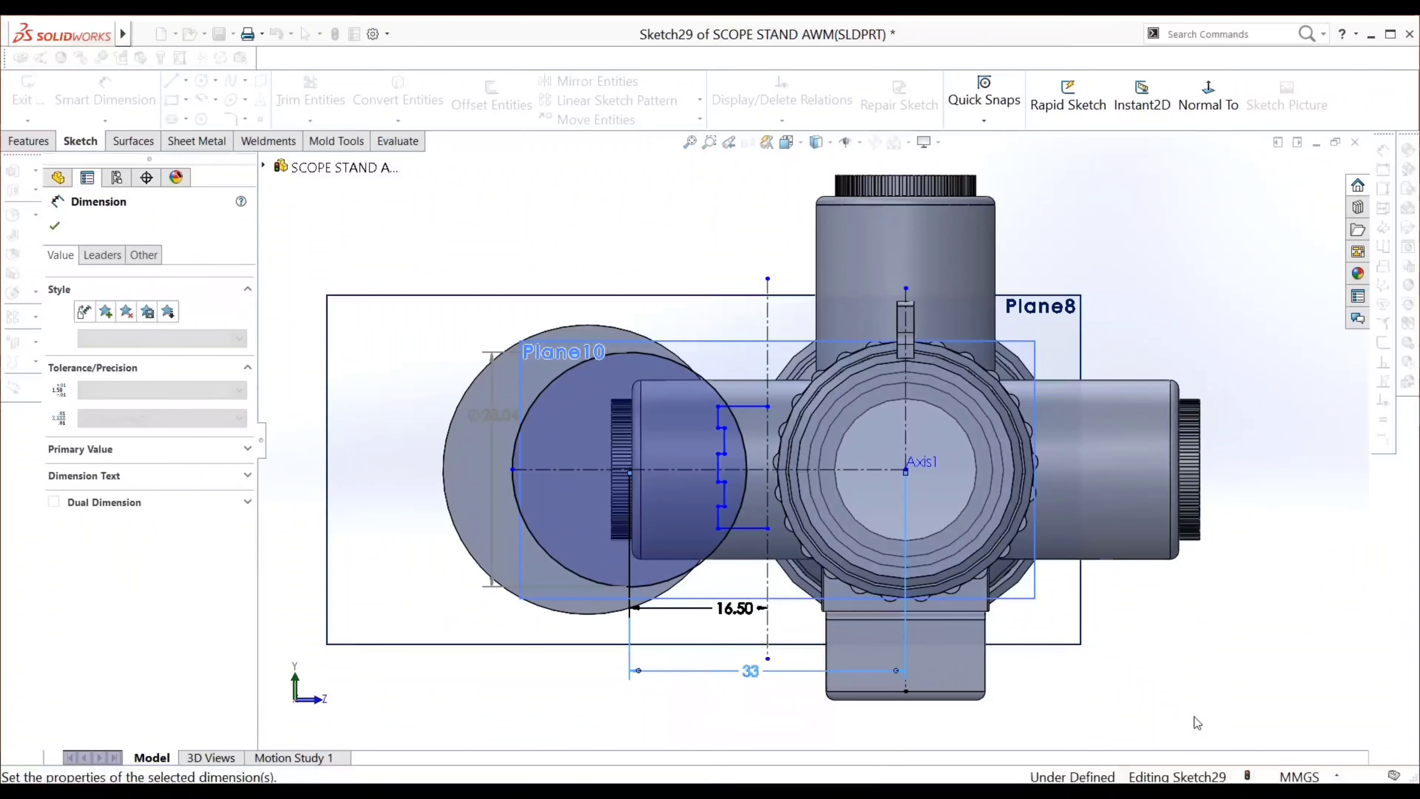
{"action": "double_click", "coordinate": [747, 610]}
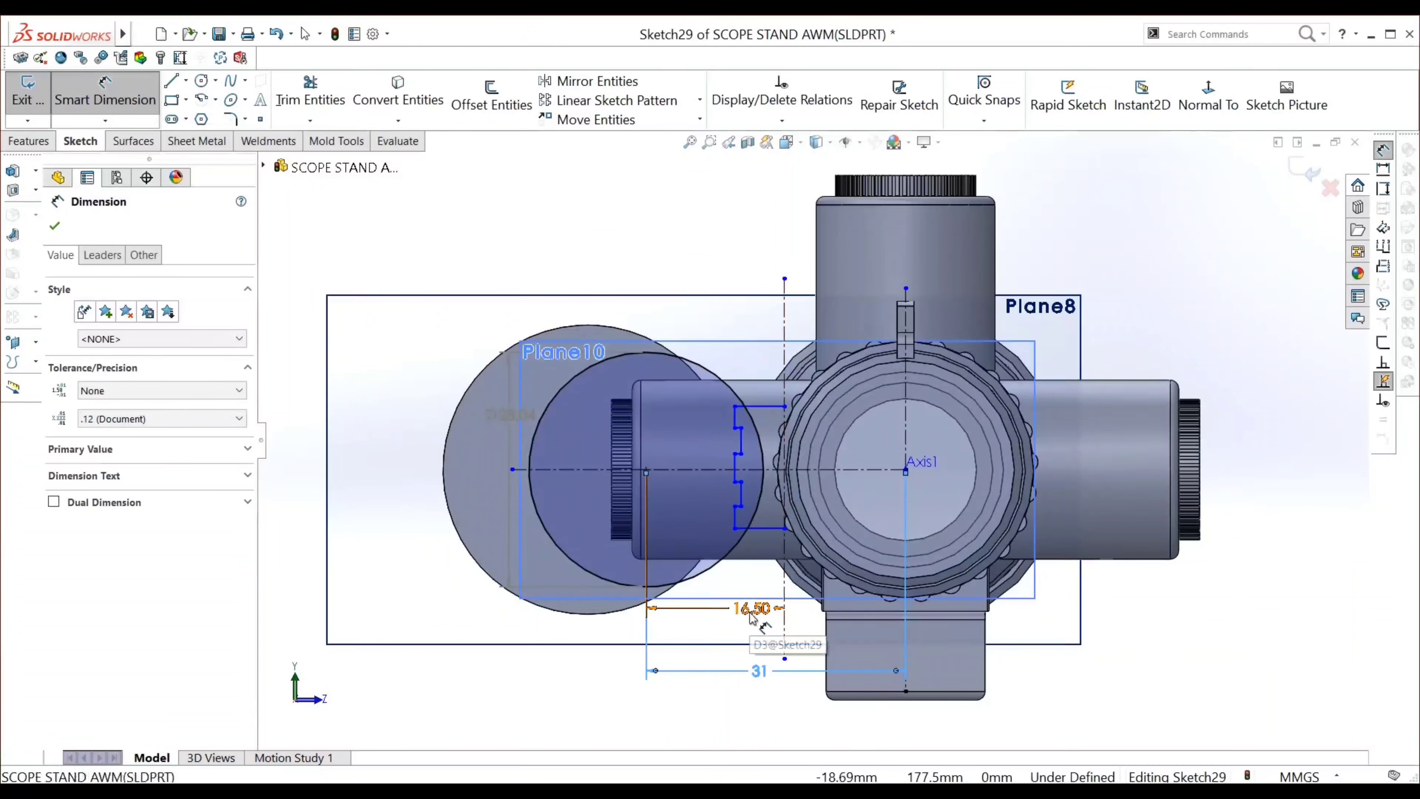
{"action": "type", "text": "31/2"}
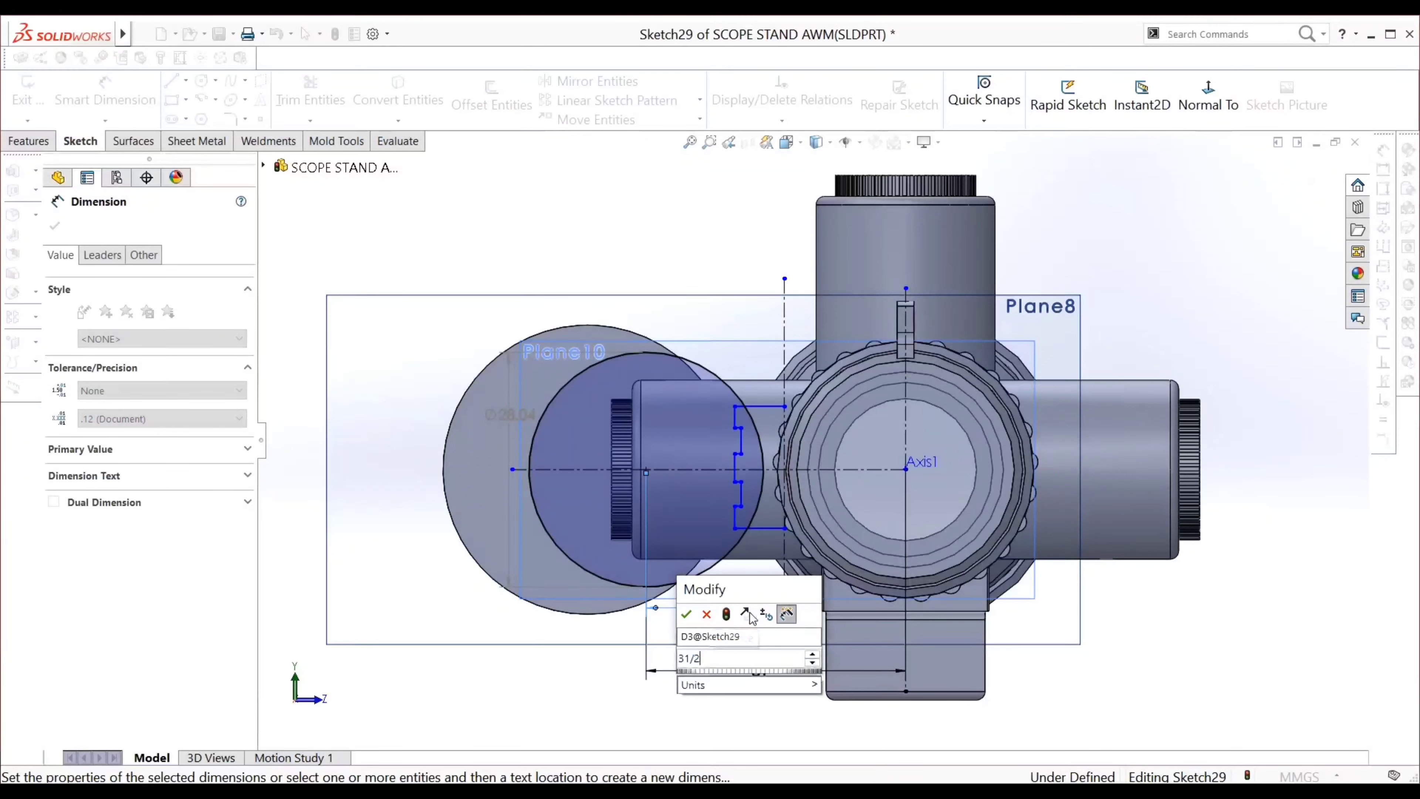
{"action": "key", "text": "Return"}
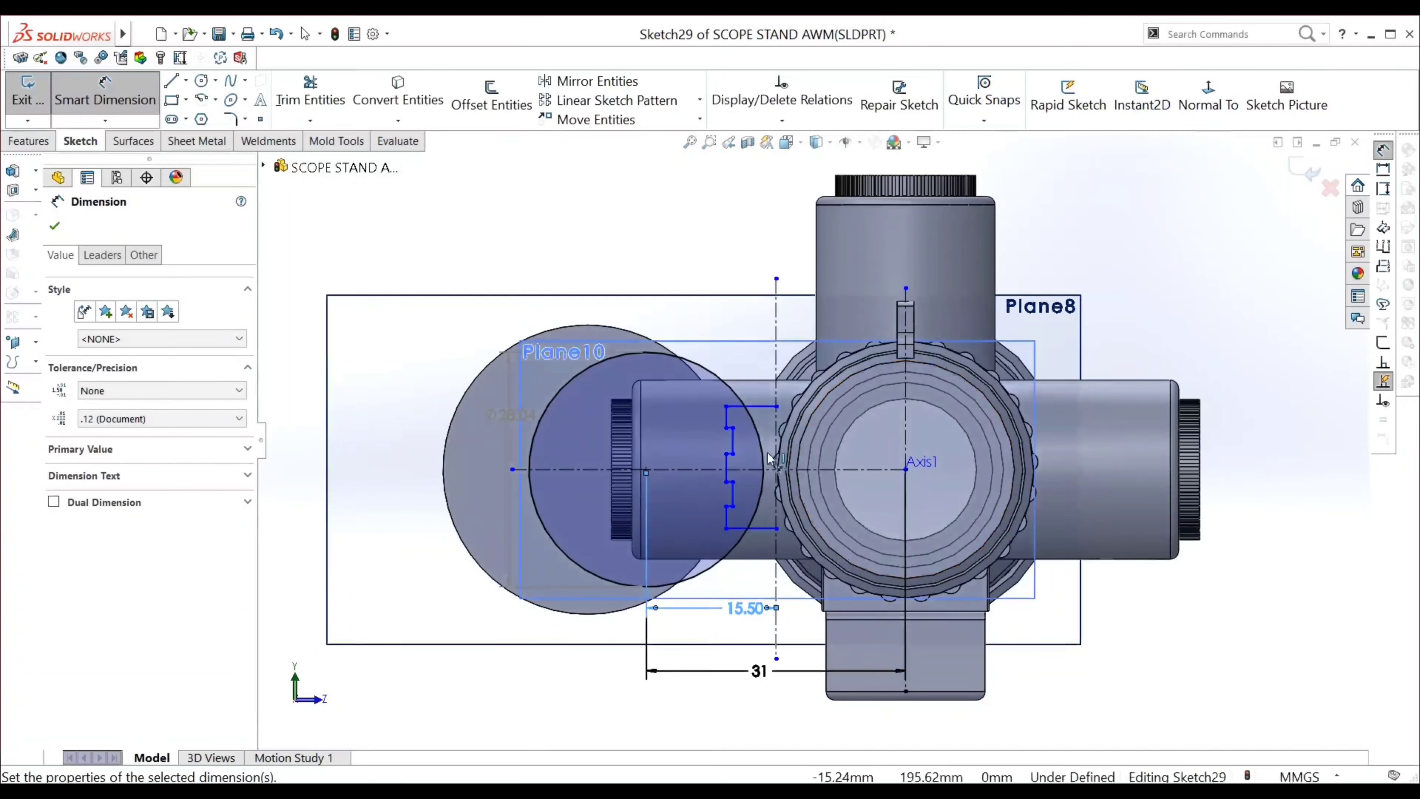
{"action": "scroll", "coordinate": [765, 451], "scroll_direction": "down", "scroll_amount": 3}
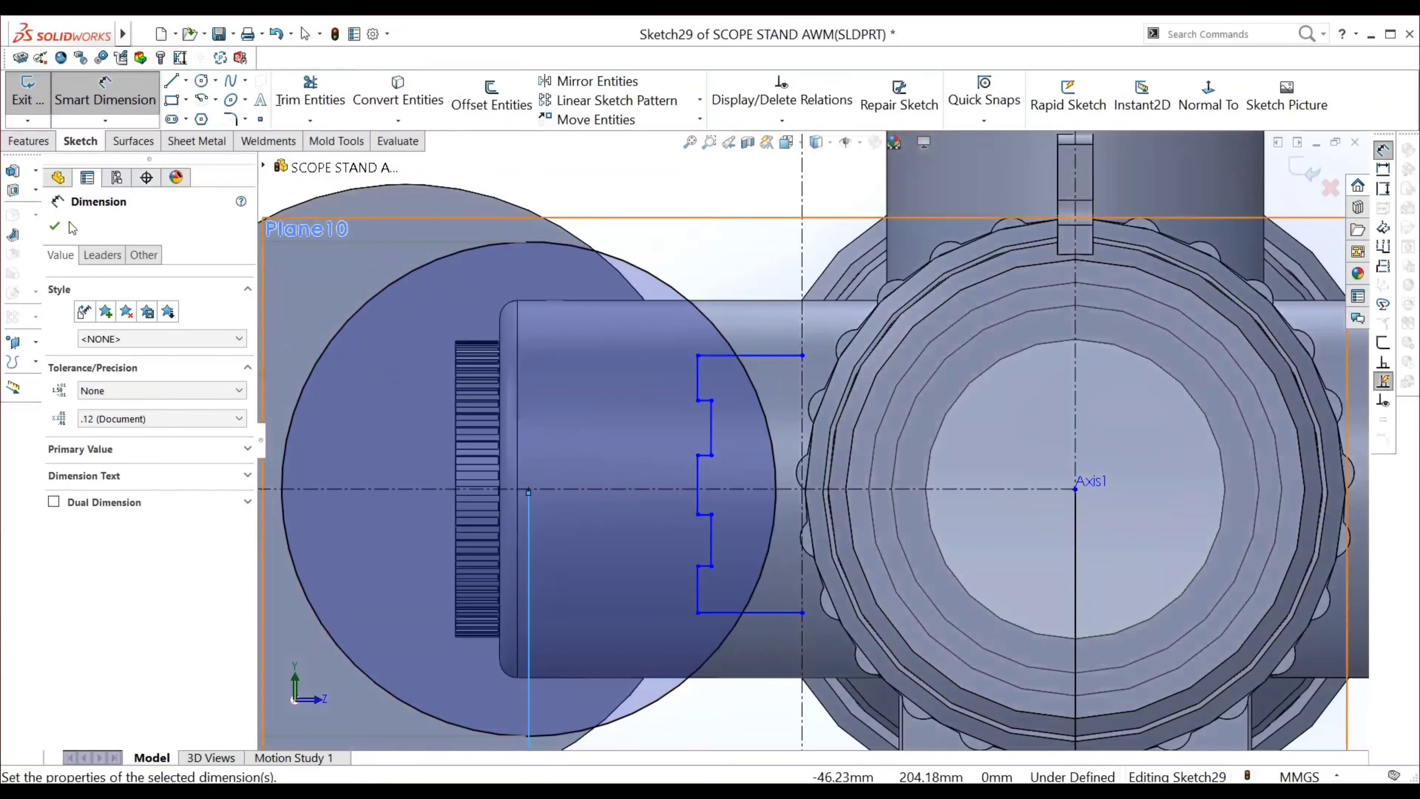
Select the notched profile's vertical edges and add a relation between them
{"action": "key", "text": "Escape"}
{"action": "left_click", "coordinate": [697, 476]}
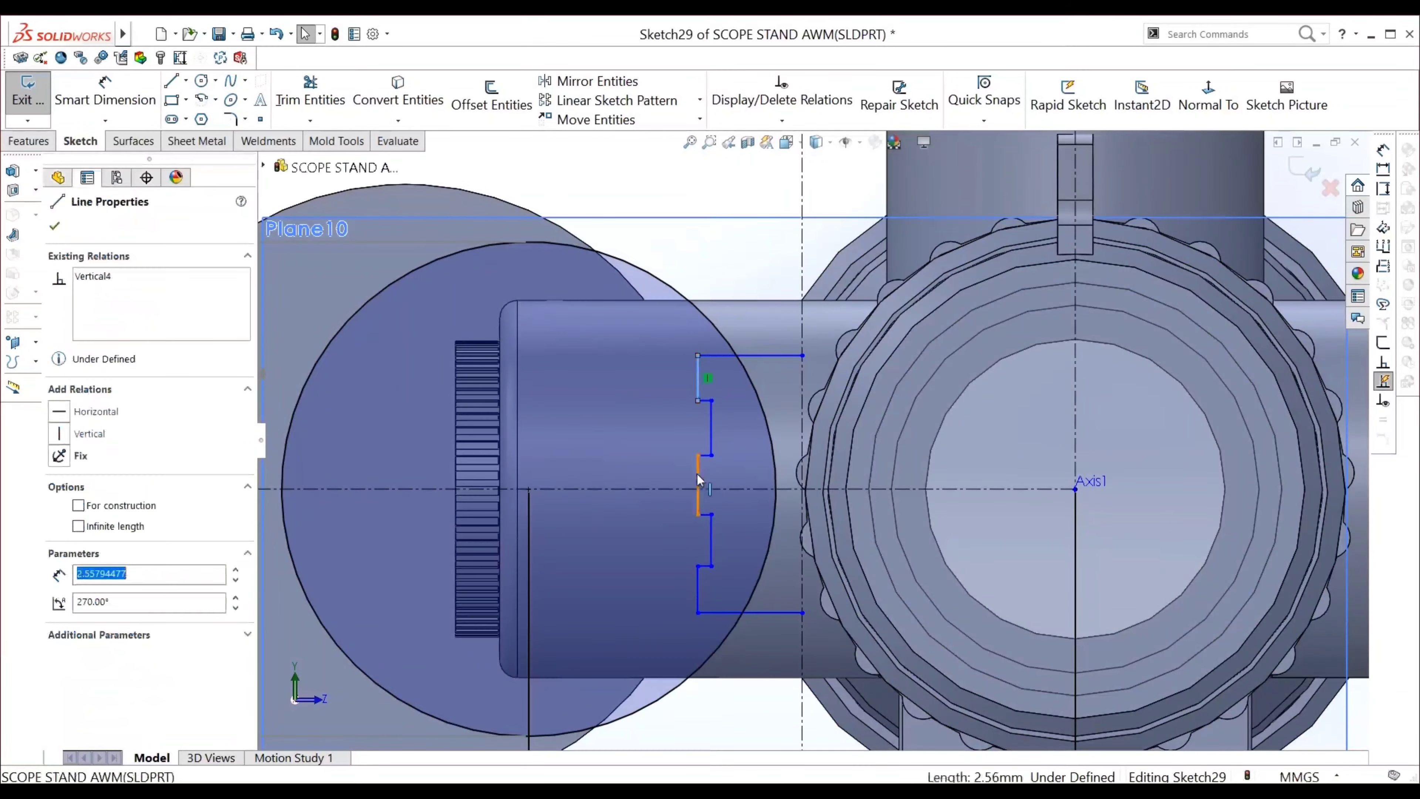
{"action": "left_click", "coordinate": [702, 585]}
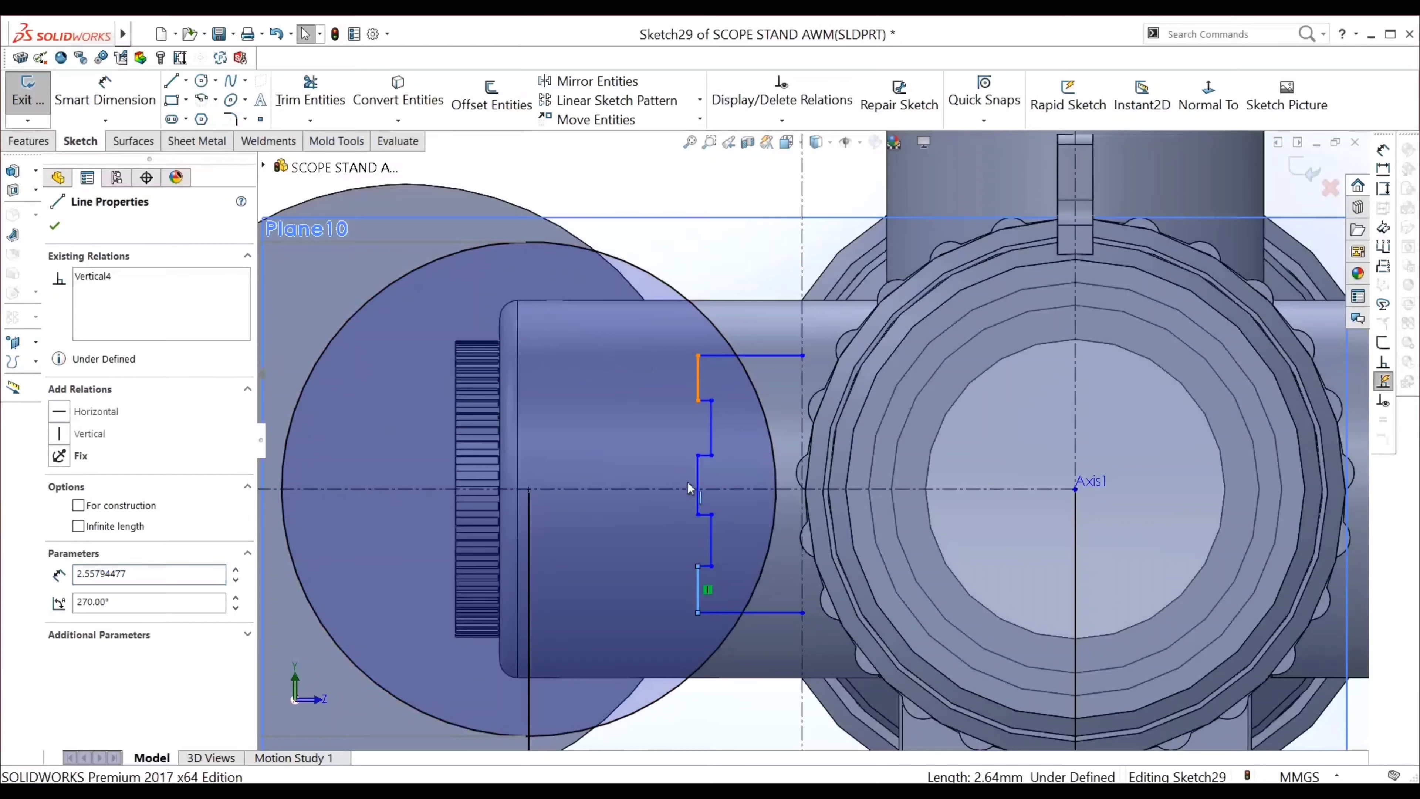
{"action": "left_click", "coordinate": [698, 386], "text": "ctrl"}
{"action": "left_click", "coordinate": [773, 487], "text": "ctrl"}
{"action": "left_click", "coordinate": [696, 480], "text": "ctrl"}
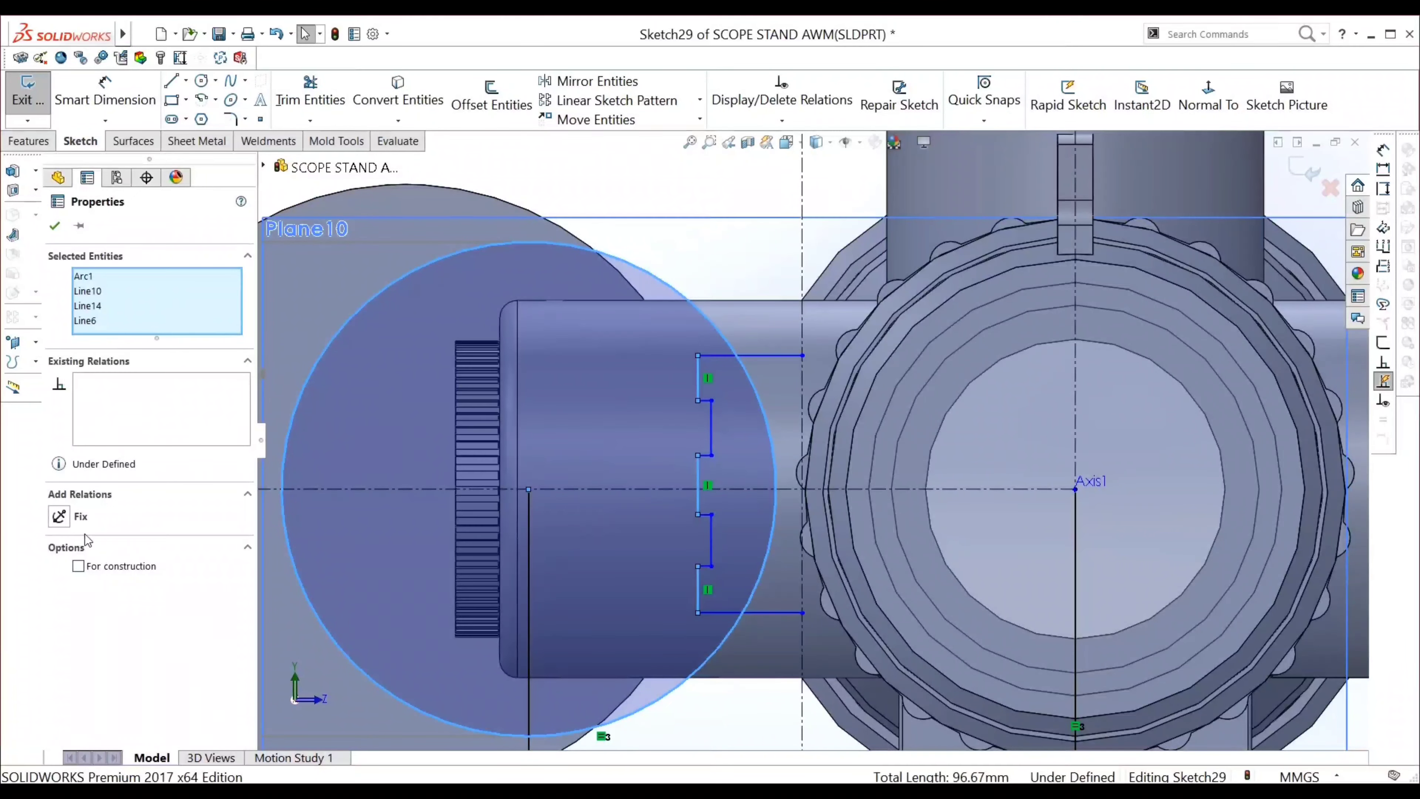
{"action": "left_click", "coordinate": [95, 277]}
{"action": "key", "text": "Delete"}
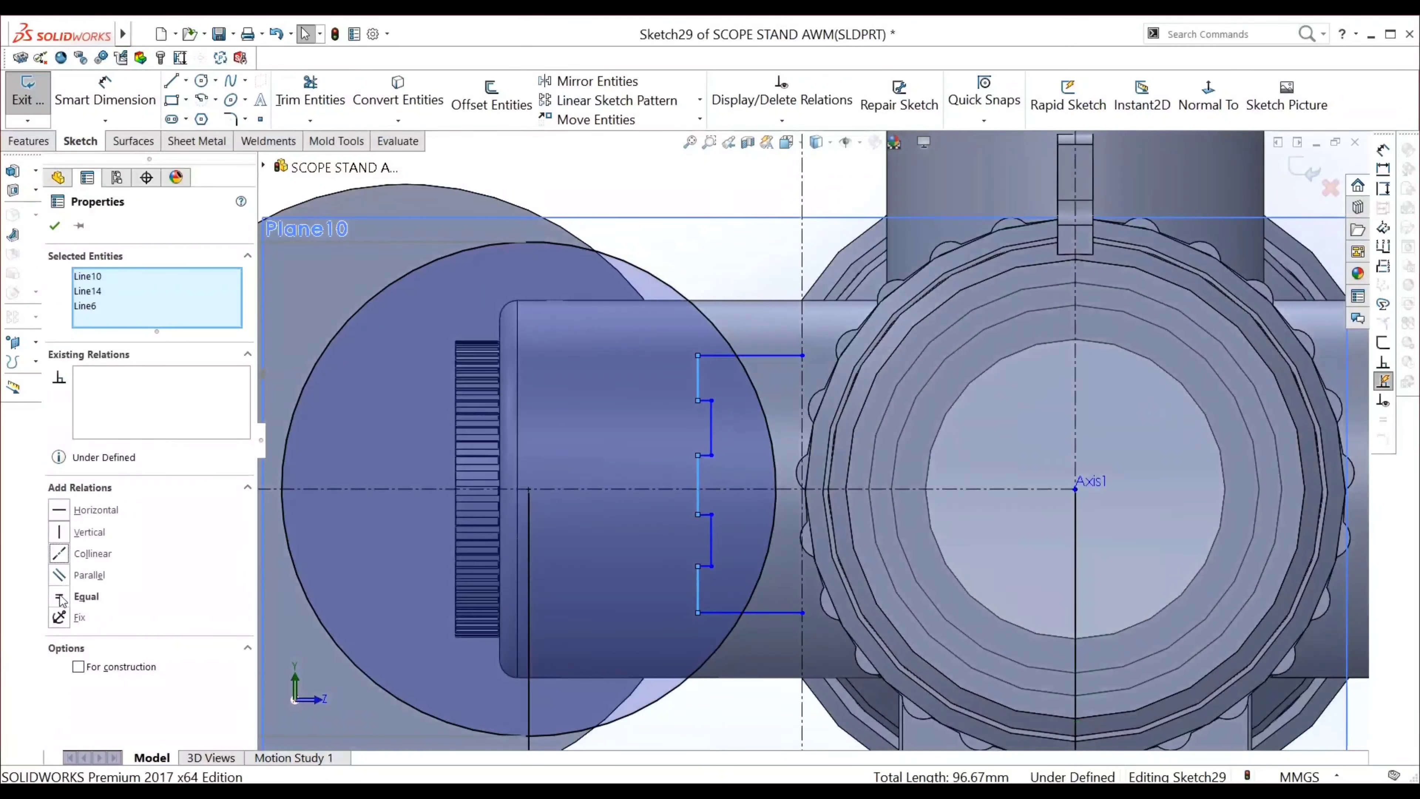
{"action": "left_click", "coordinate": [56, 231]}
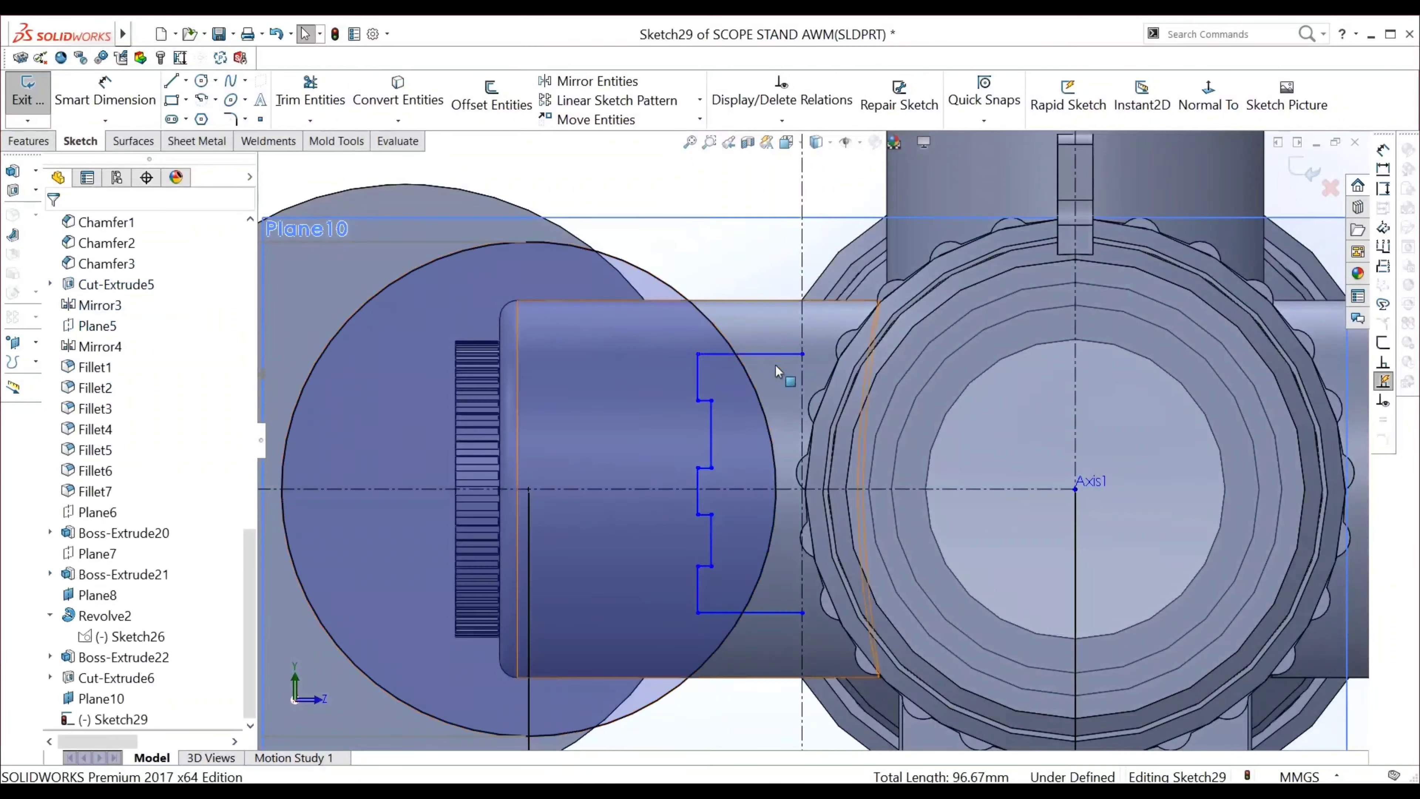
Make the short notch lines equal, first as a pair then all four
{"action": "left_click", "coordinate": [711, 446]}
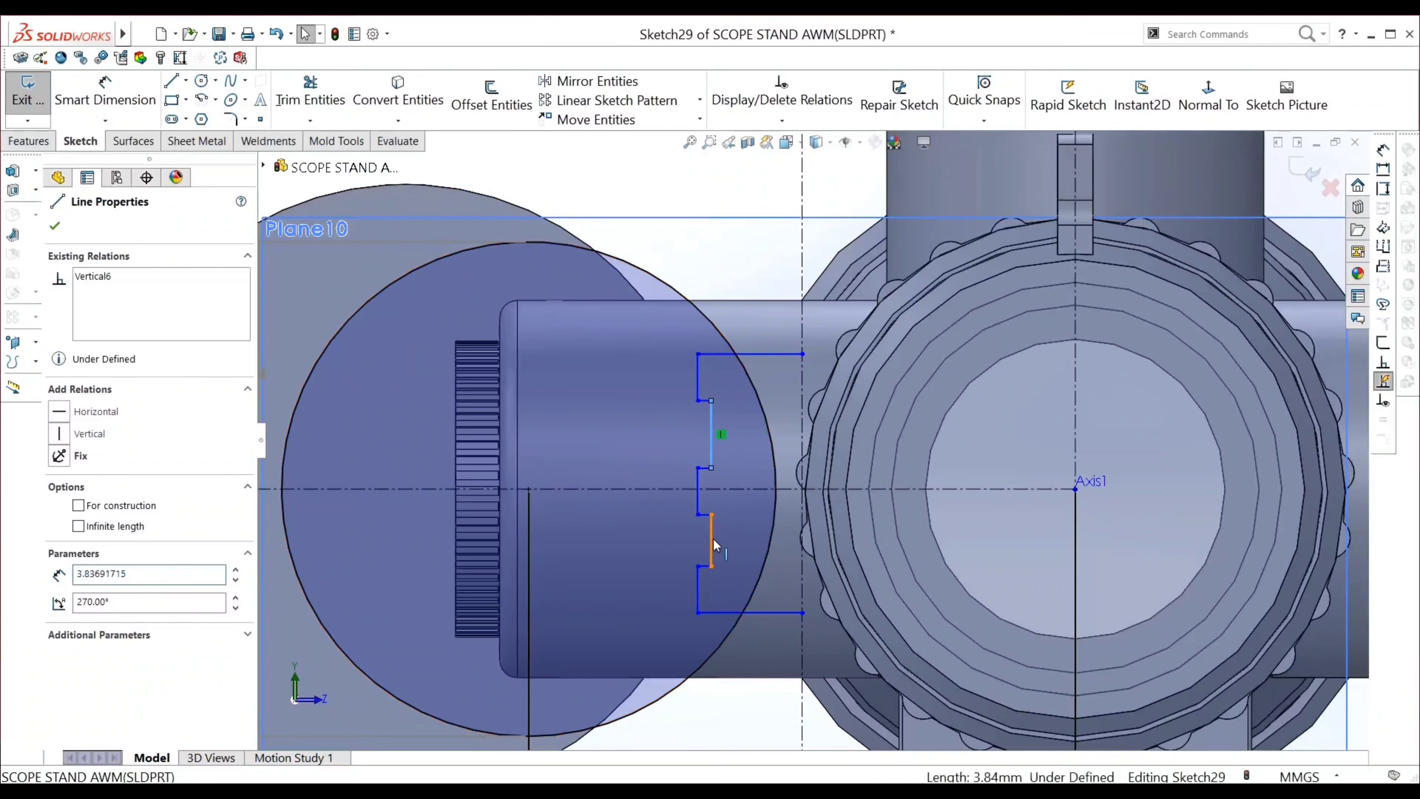
{"action": "left_click", "coordinate": [712, 542], "text": "ctrl"}
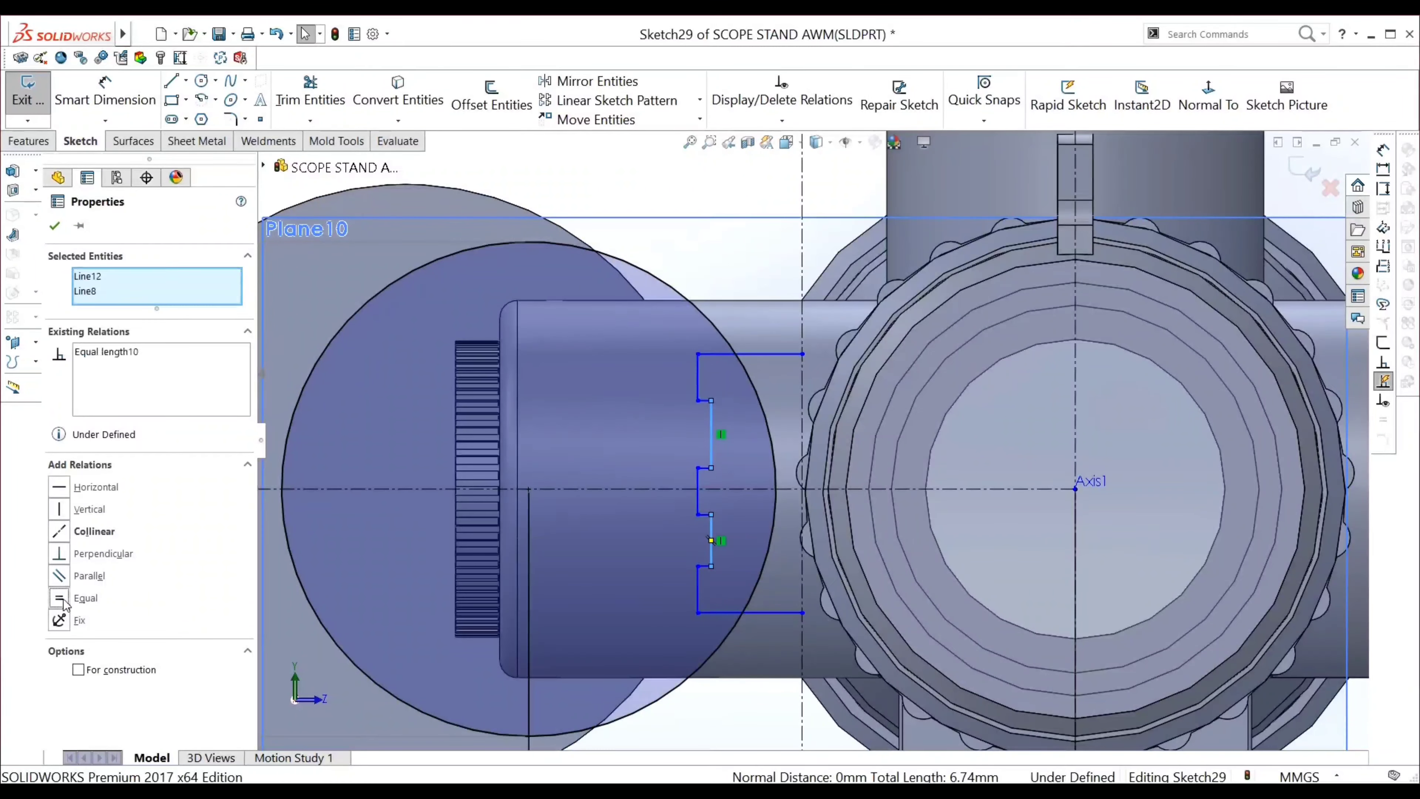
{"action": "left_click", "coordinate": [59, 598]}
{"action": "left_click", "coordinate": [55, 226]}
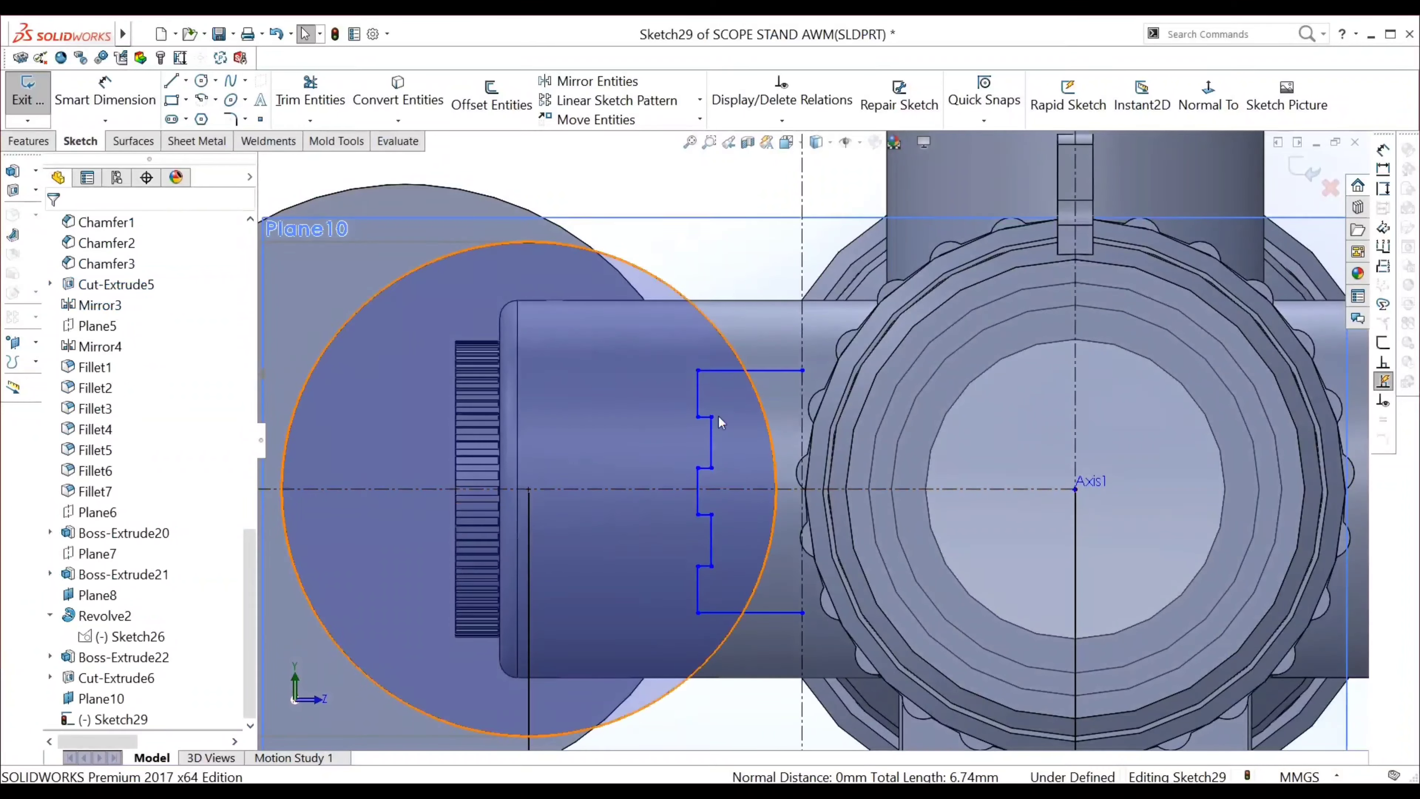
{"action": "left_click", "coordinate": [706, 418]}
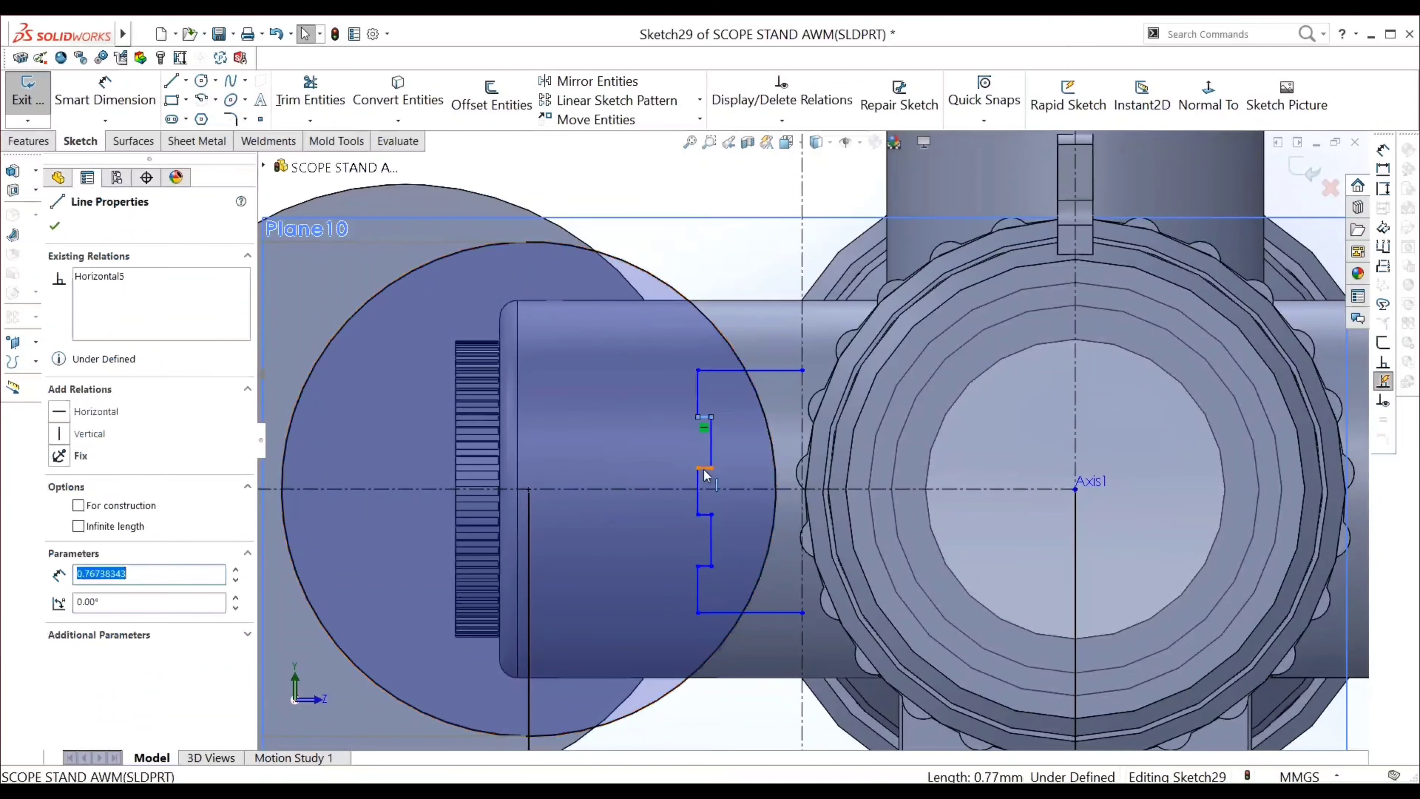
{"action": "left_click", "coordinate": [705, 518], "text": "ctrl"}
{"action": "left_click", "coordinate": [711, 551], "text": "ctrl"}
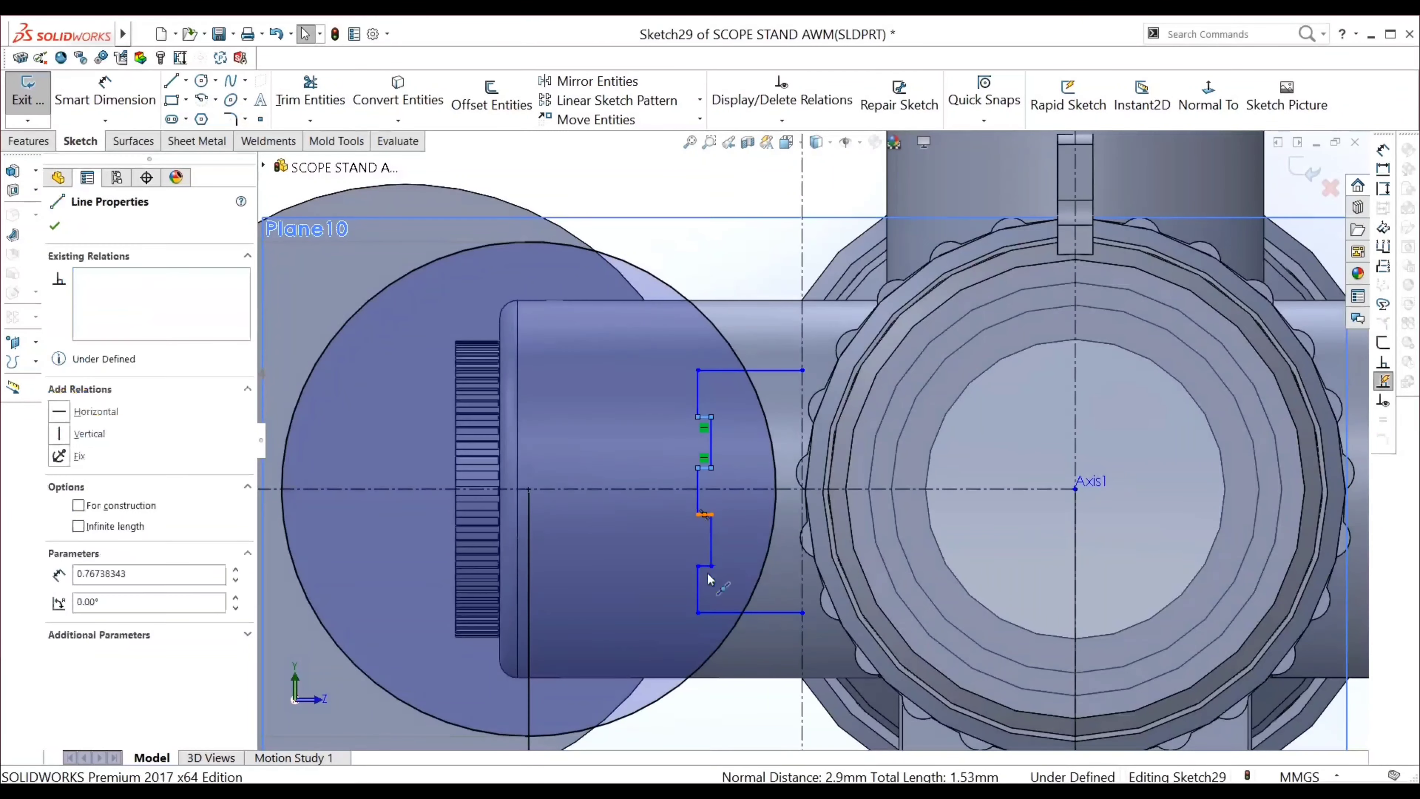
{"action": "left_click", "coordinate": [706, 567], "text": "ctrl"}
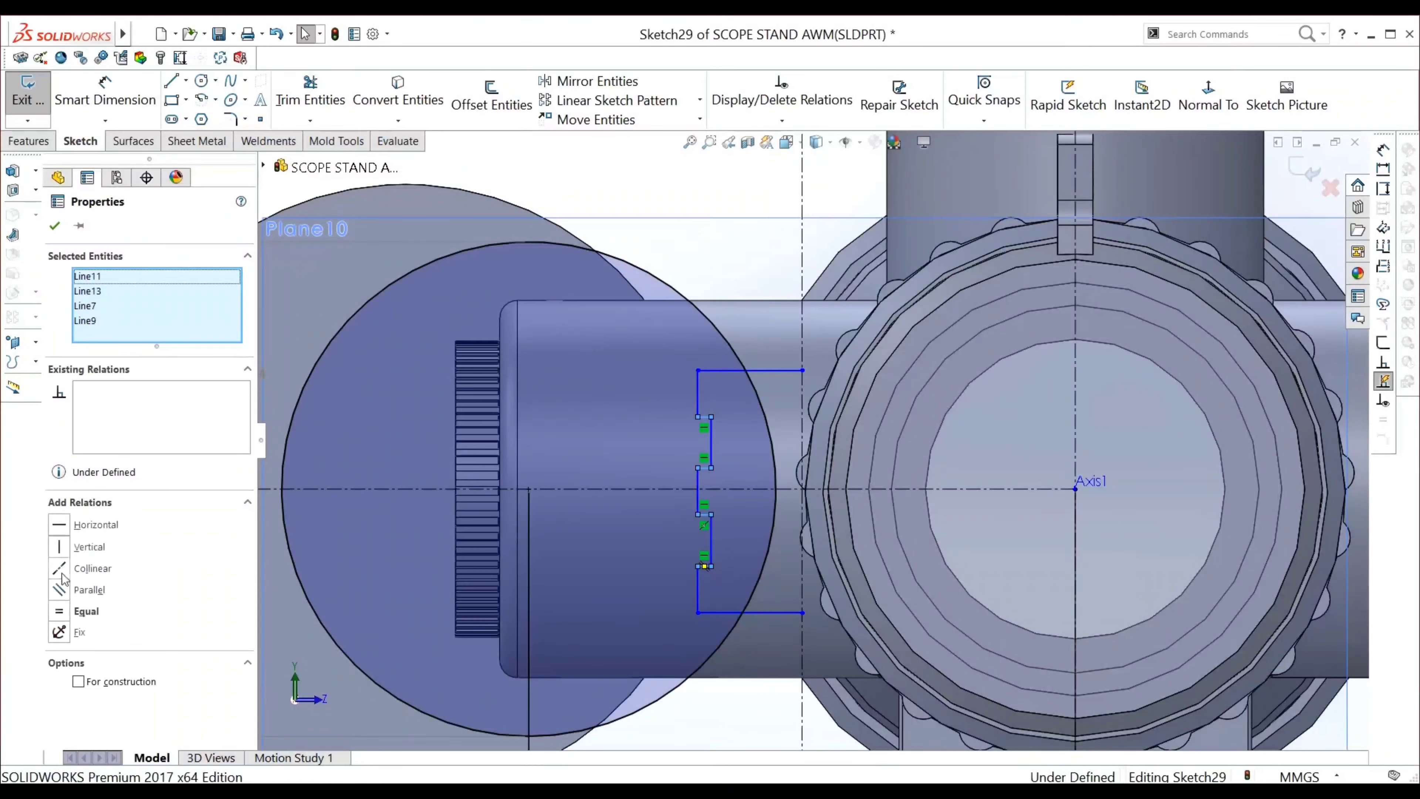
{"action": "left_click", "coordinate": [58, 228]}
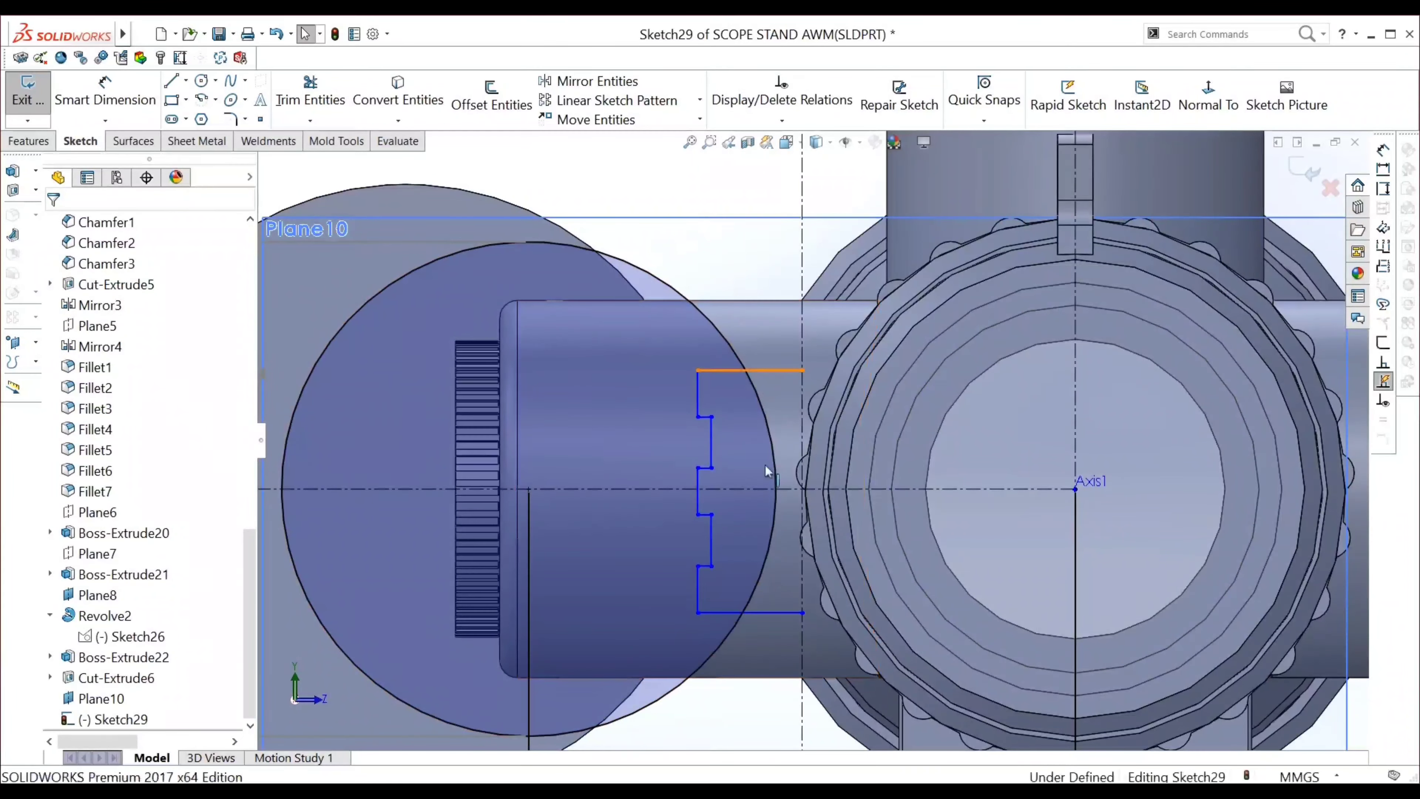
Make the profile's top and bottom edges equal in length
{"action": "left_click", "coordinate": [750, 370]}
{"action": "left_click", "coordinate": [766, 613], "text": "ctrl"}
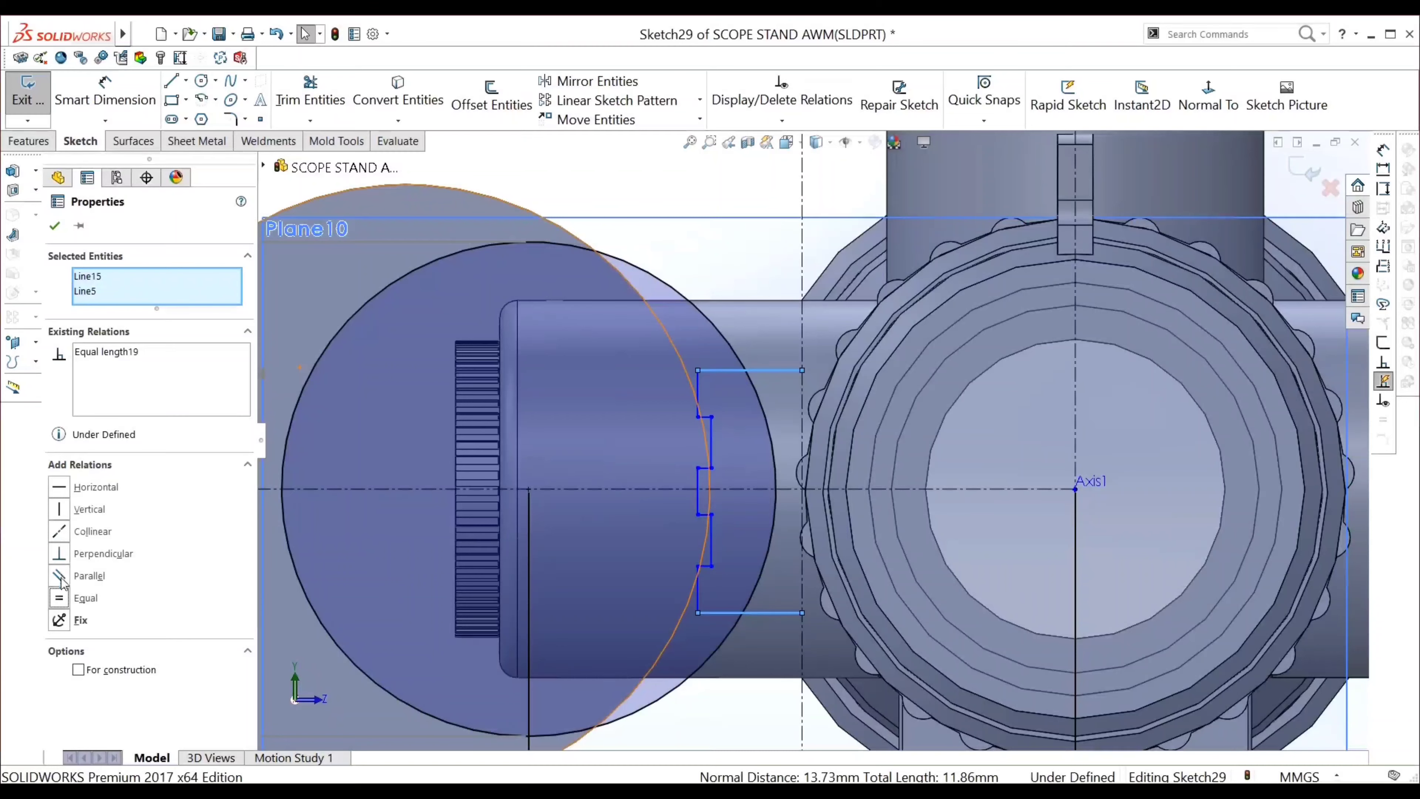
{"action": "left_click", "coordinate": [50, 228]}
Add a 5.93 length dimension to the top edge, then undo it
{"action": "right_click_drag", "start_coordinate": [579, 189], "coordinate": [619, 193]}
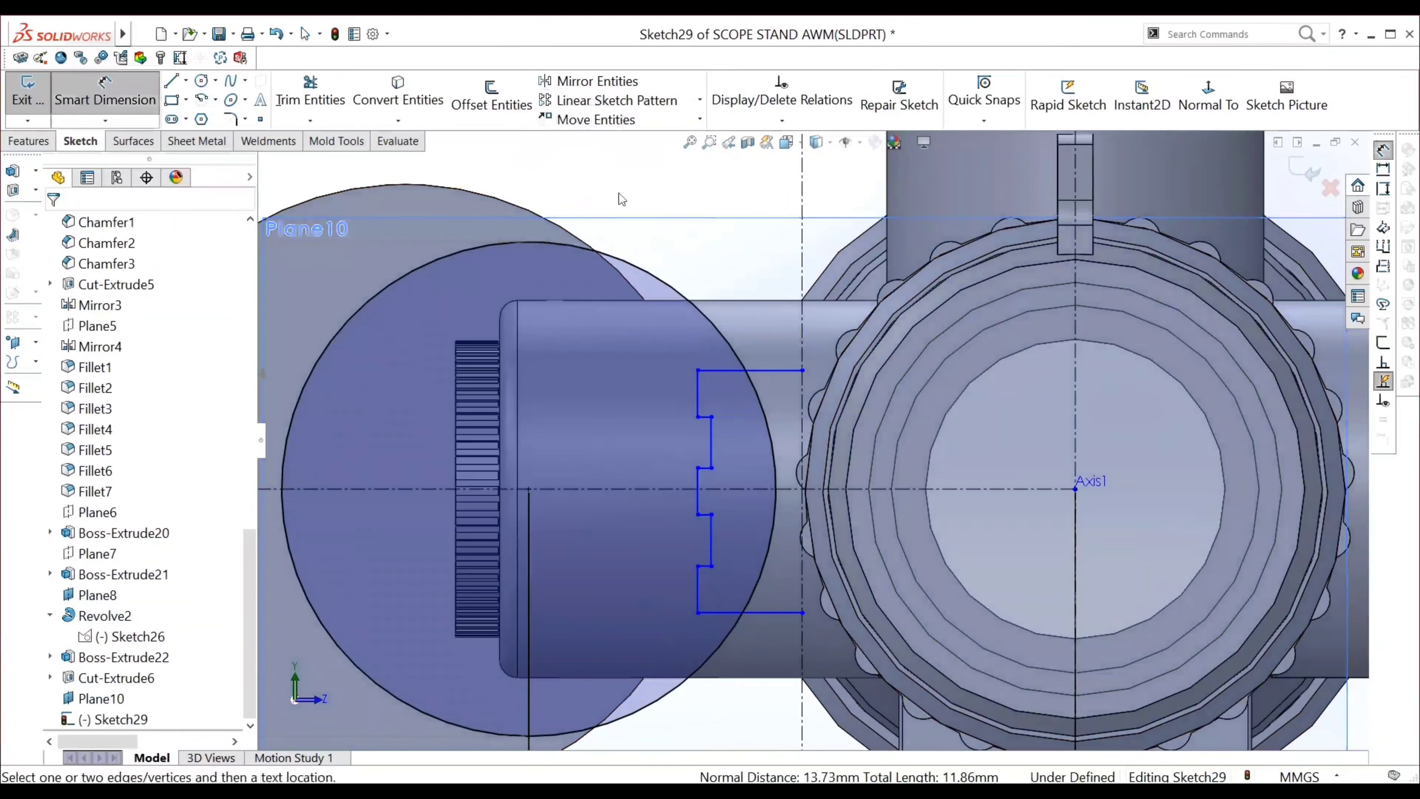
{"action": "left_click", "coordinate": [758, 370]}
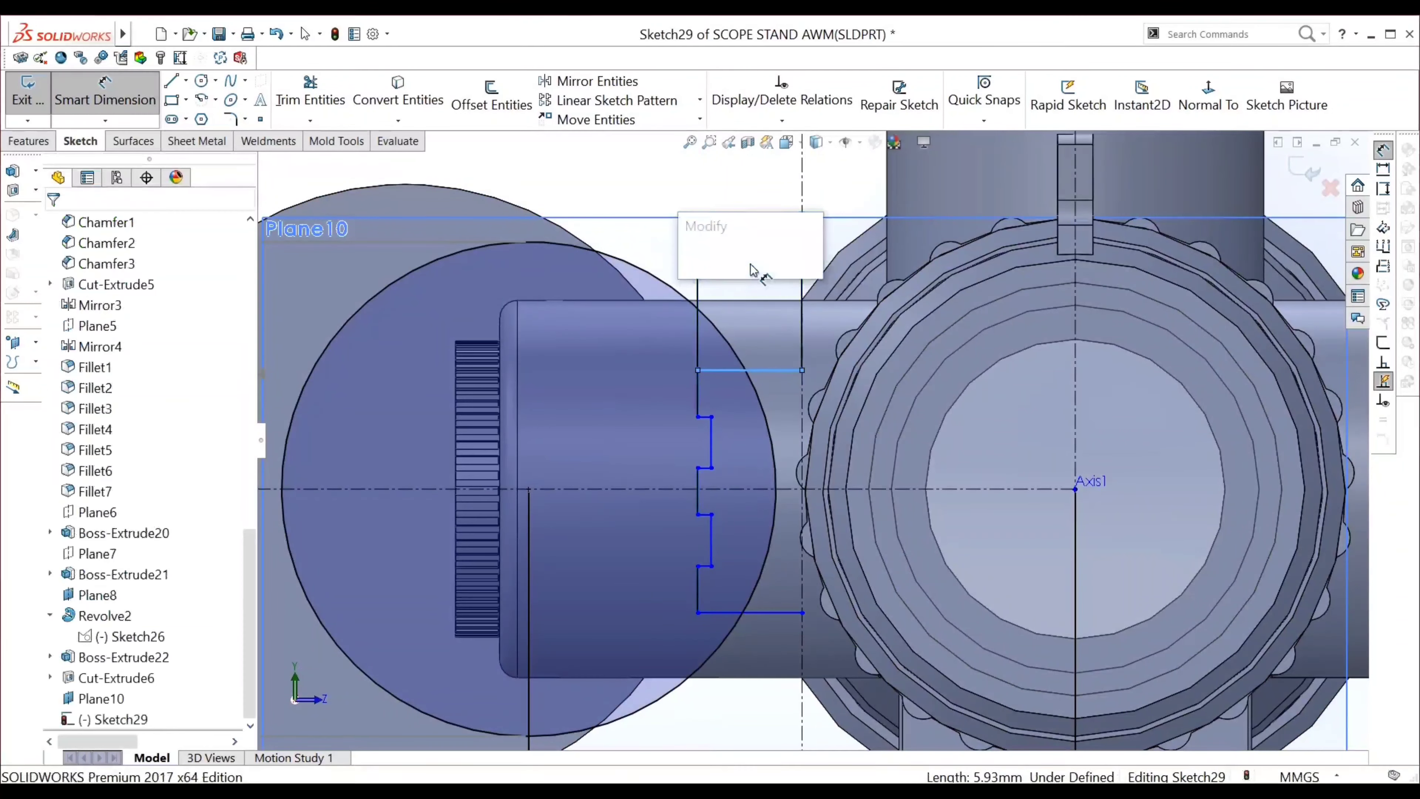
{"action": "left_click", "coordinate": [751, 269]}
{"action": "key", "text": "Return"}
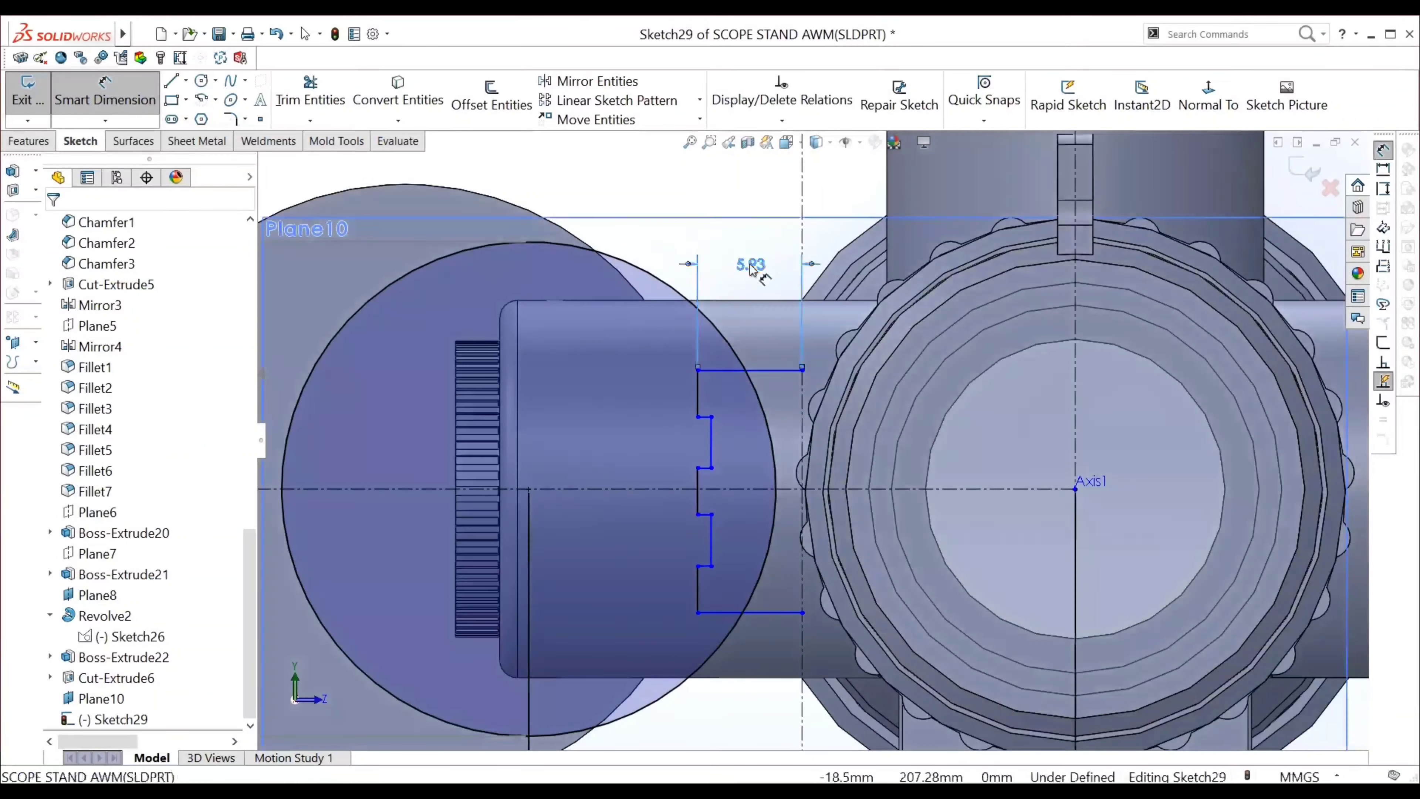
{"action": "key", "text": "ctrl+z"}
{"action": "scroll", "coordinate": [722, 372], "scroll_direction": "down", "scroll_amount": 1}
{"action": "scroll", "coordinate": [721, 372], "scroll_direction": "down", "scroll_amount": 1}
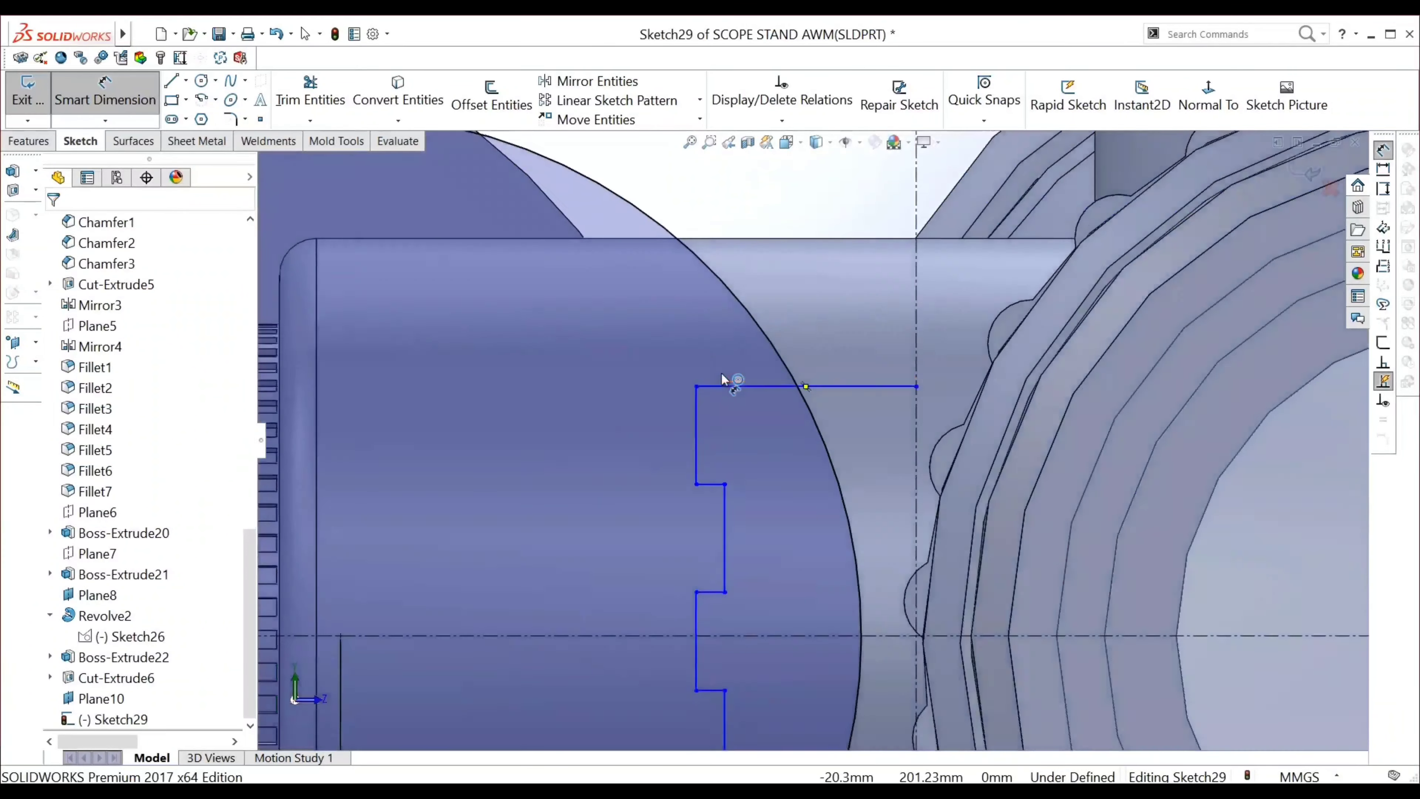
Drag the profile's top-left corner and notch lines rightward toward the circle's arc
{"action": "mouse_move", "coordinate": [697, 387]}
{"action": "left_mouse_down"}
{"action": "mouse_move", "coordinate": [775, 368]}
{"action": "mouse_move", "coordinate": [694, 405]}
{"action": "left_mouse_up"}
{"action": "scroll", "coordinate": [770, 572], "scroll_direction": "up", "scroll_amount": 1}
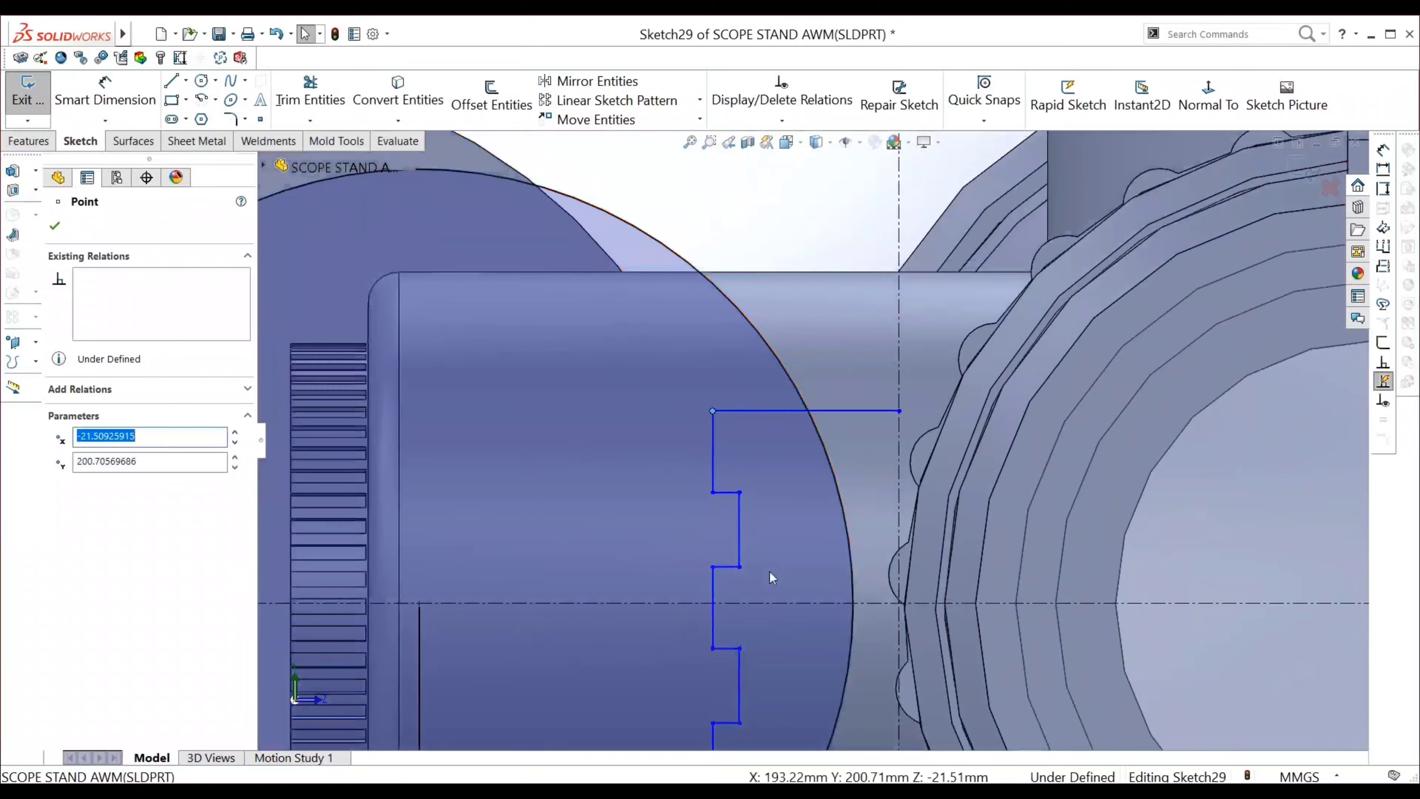
{"action": "scroll", "coordinate": [770, 572], "scroll_direction": "up", "scroll_amount": 1}
{"action": "left_click", "coordinate": [762, 600]}
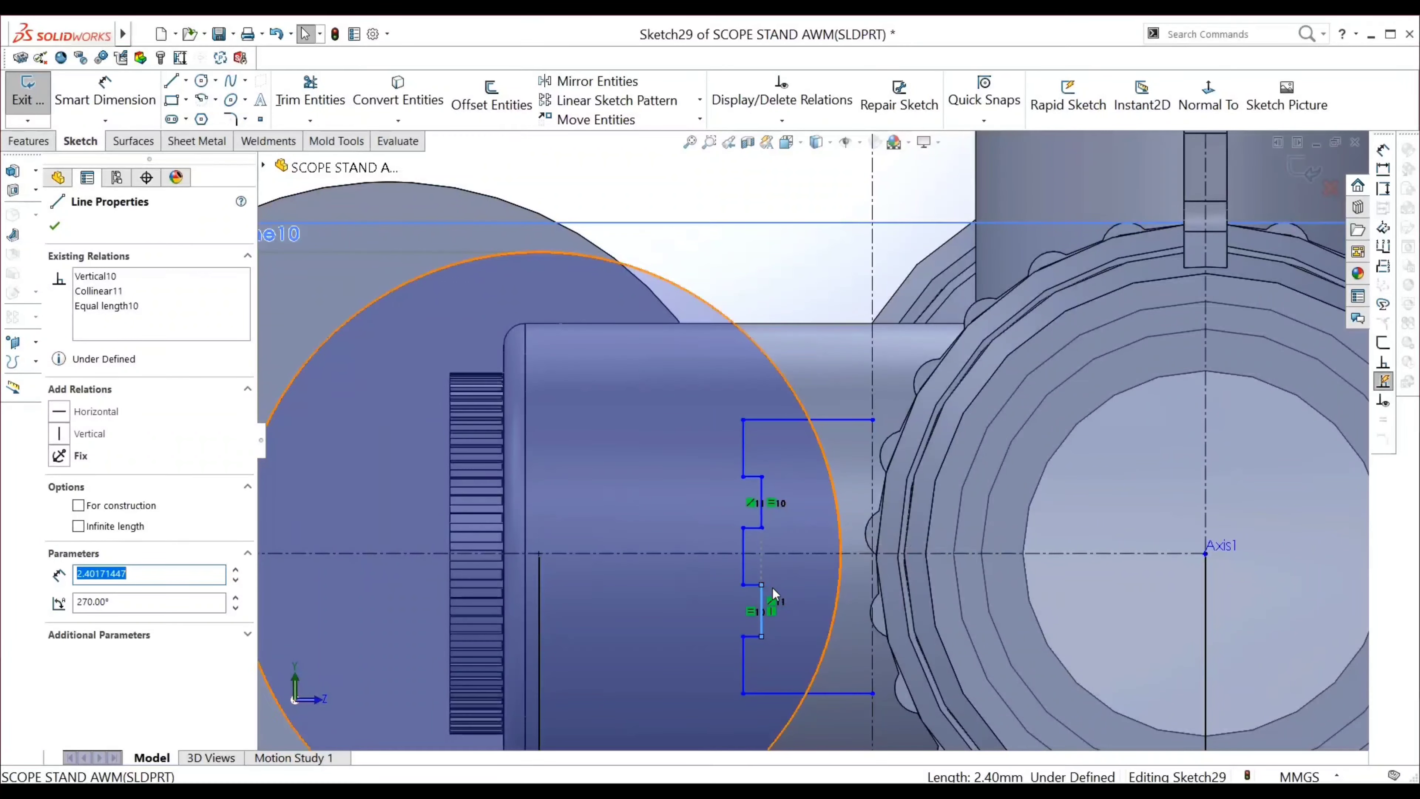
{"action": "left_click_drag", "start_coordinate": [765, 524], "coordinate": [851, 515]}
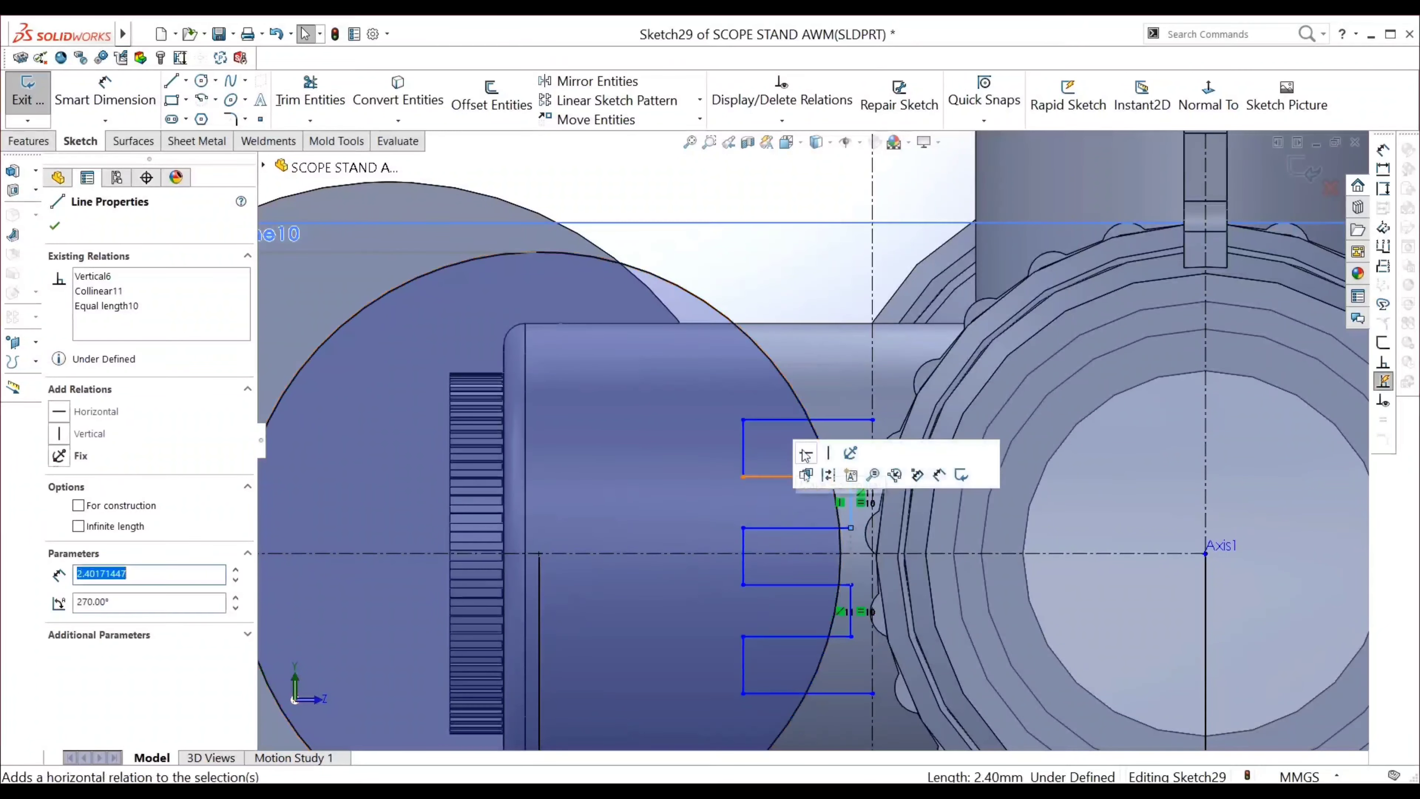
{"action": "key", "text": "Escape"}
{"action": "scroll", "coordinate": [749, 418], "scroll_direction": "down", "scroll_amount": 3}
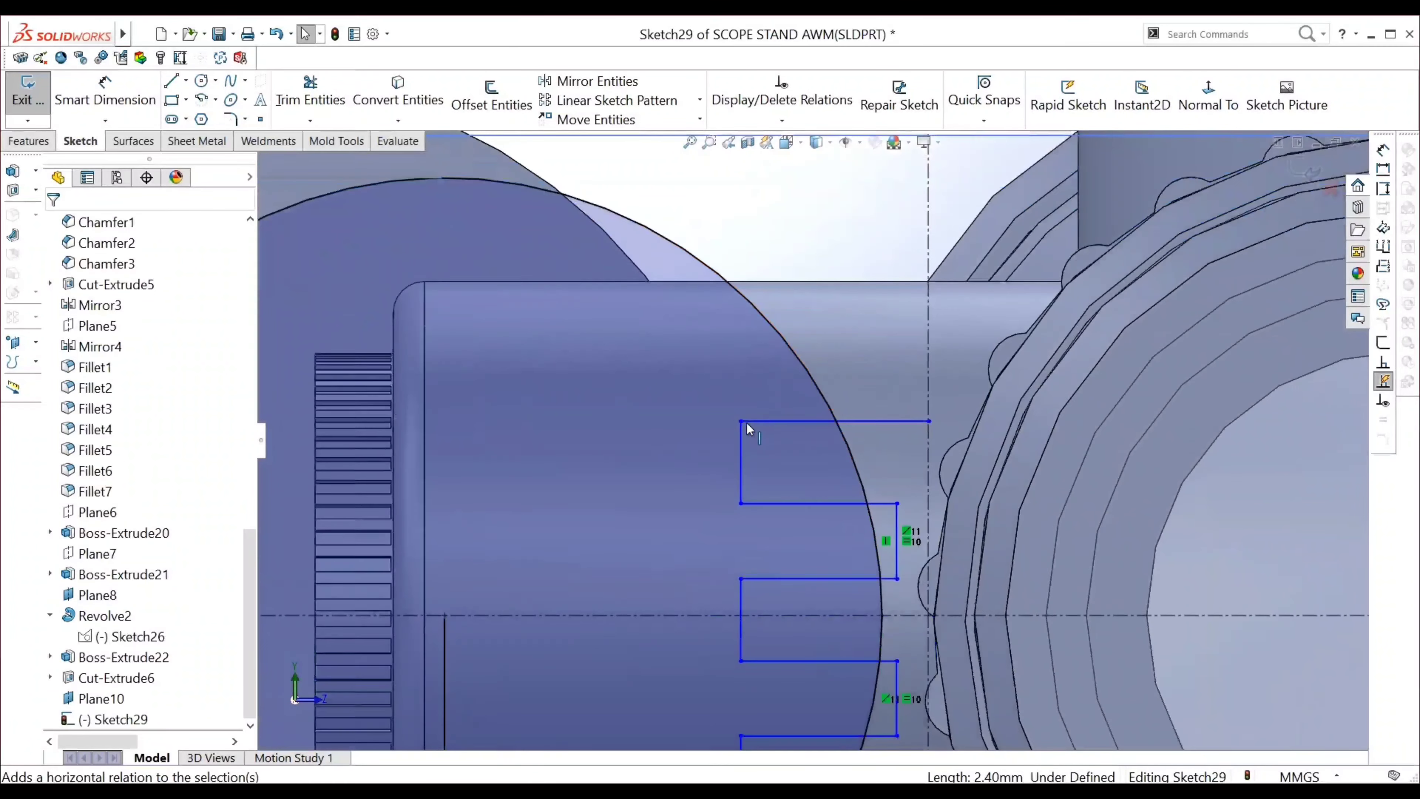
{"action": "left_click_drag", "start_coordinate": [744, 423], "coordinate": [837, 424]}
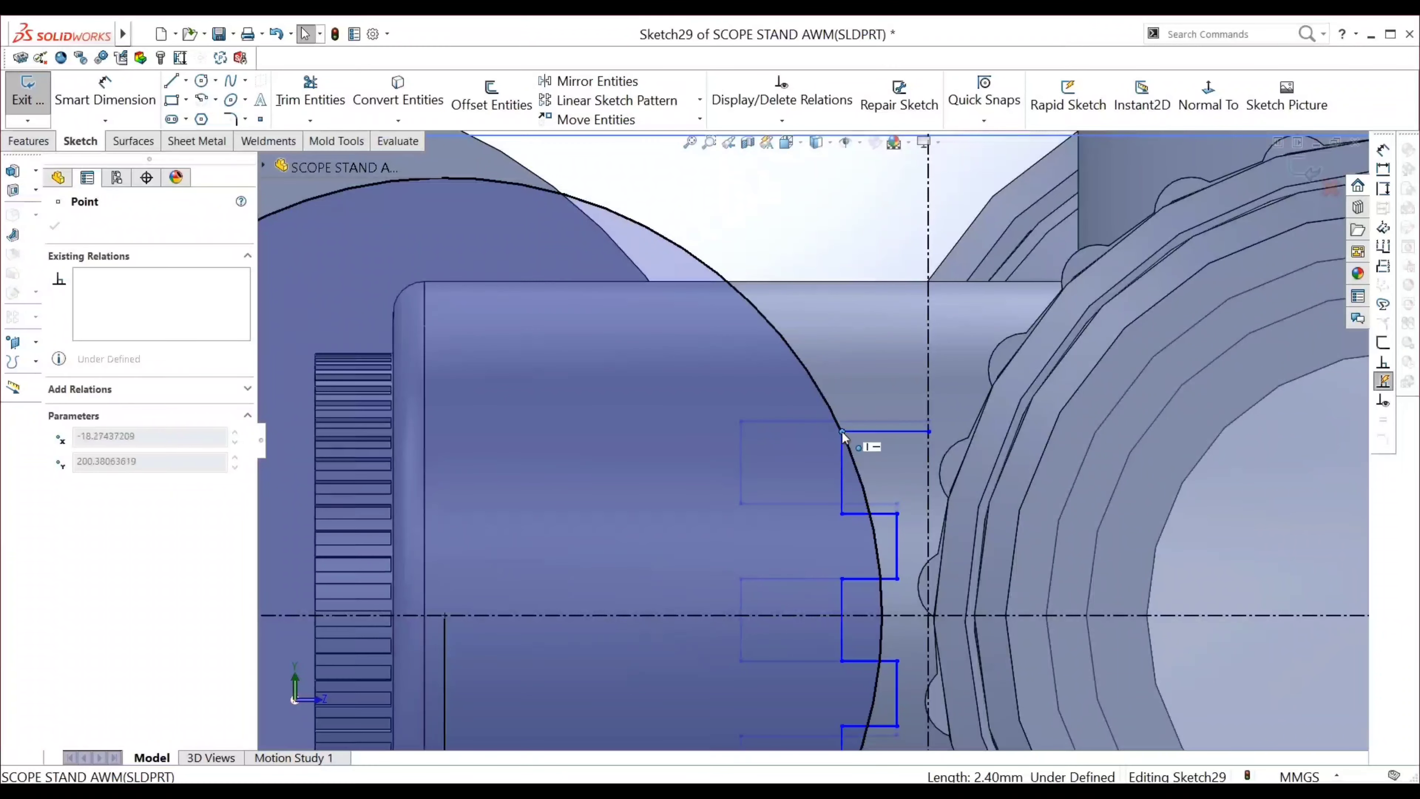
{"action": "left_click_drag", "start_coordinate": [844, 437], "coordinate": [805, 446]}
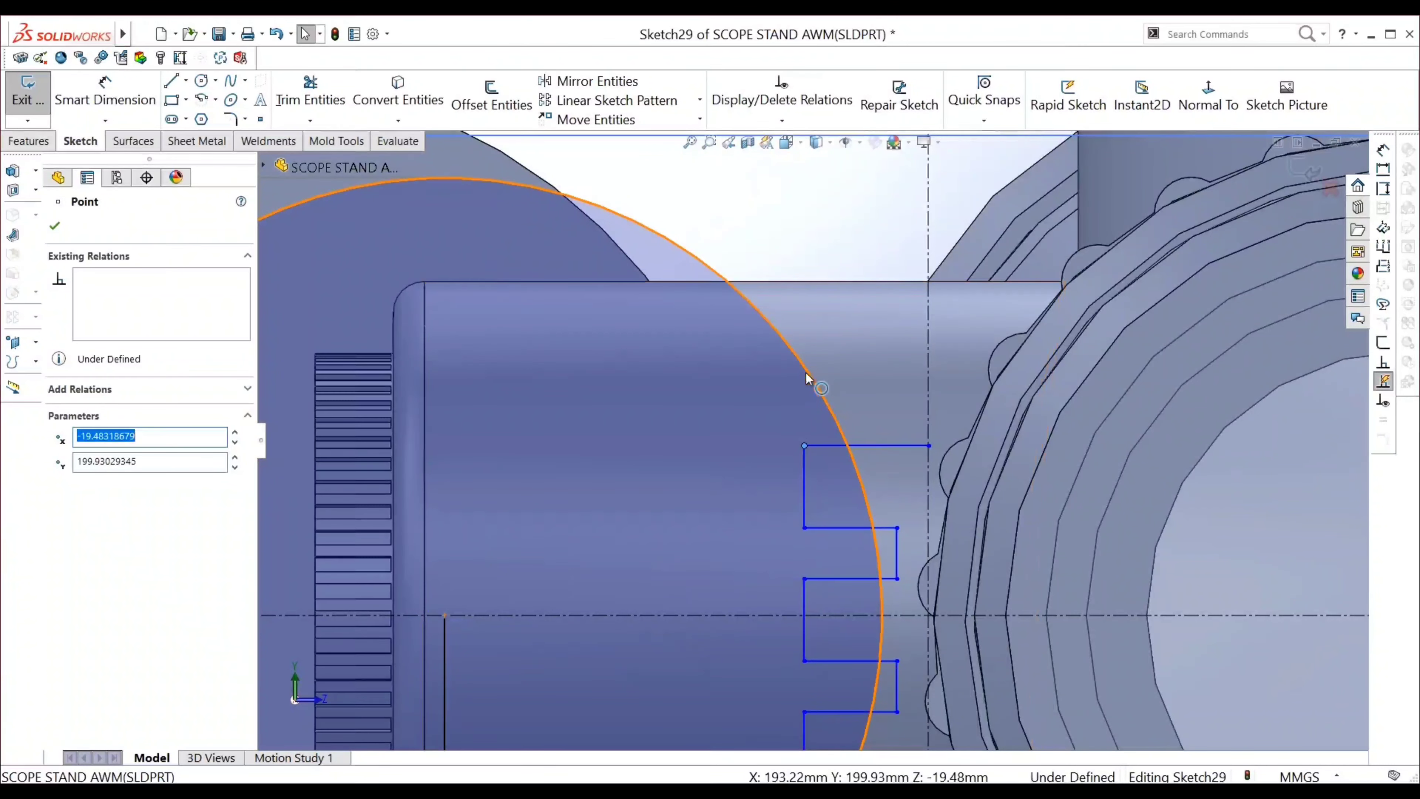
Make the profile's top-left corner point coincident with the circle's arc
{"action": "left_click", "coordinate": [810, 383]}
{"action": "left_click", "coordinate": [804, 446], "text": "ctrl"}
{"action": "left_click", "coordinate": [59, 509]}
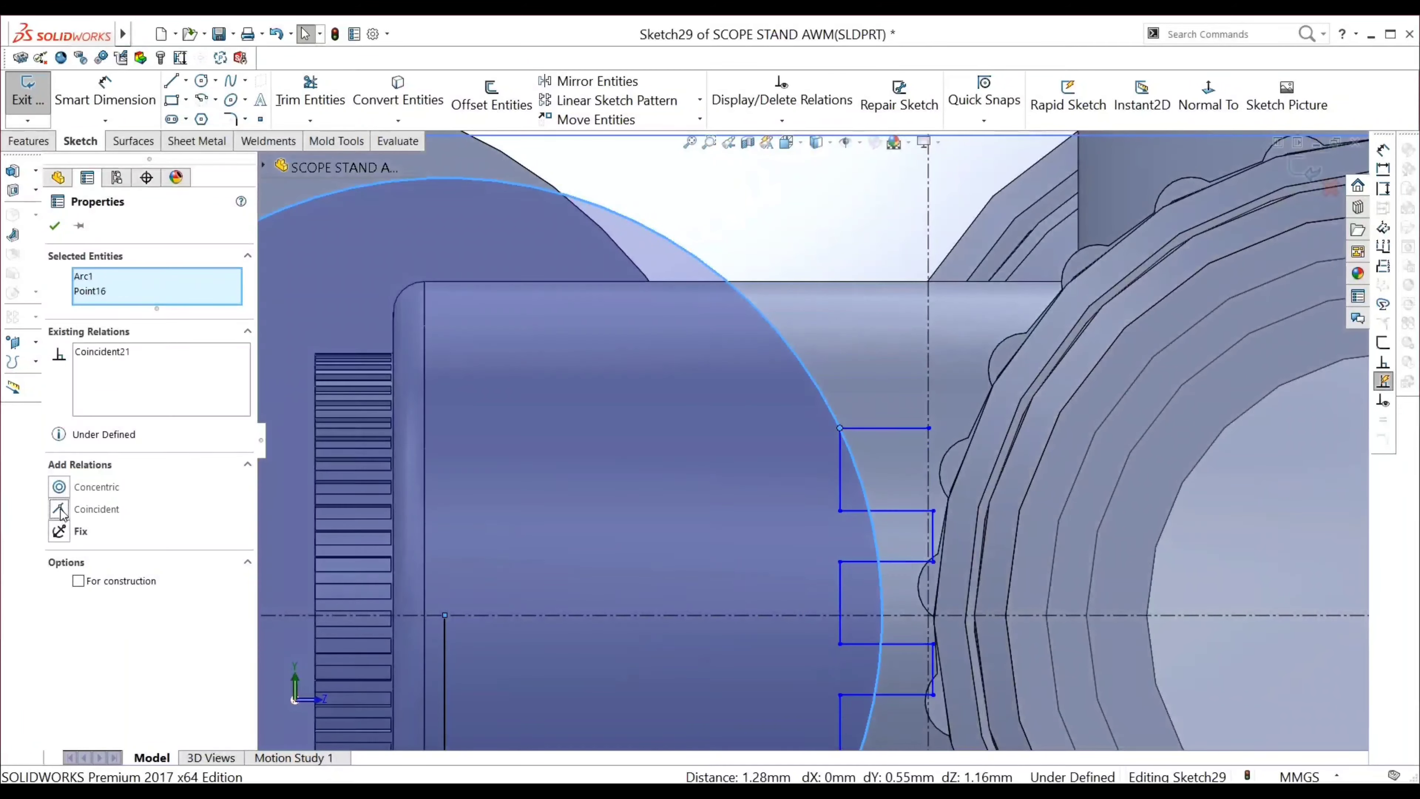
{"action": "left_click", "coordinate": [54, 226]}
{"action": "scroll", "coordinate": [772, 547], "scroll_direction": "up", "scroll_amount": 3}
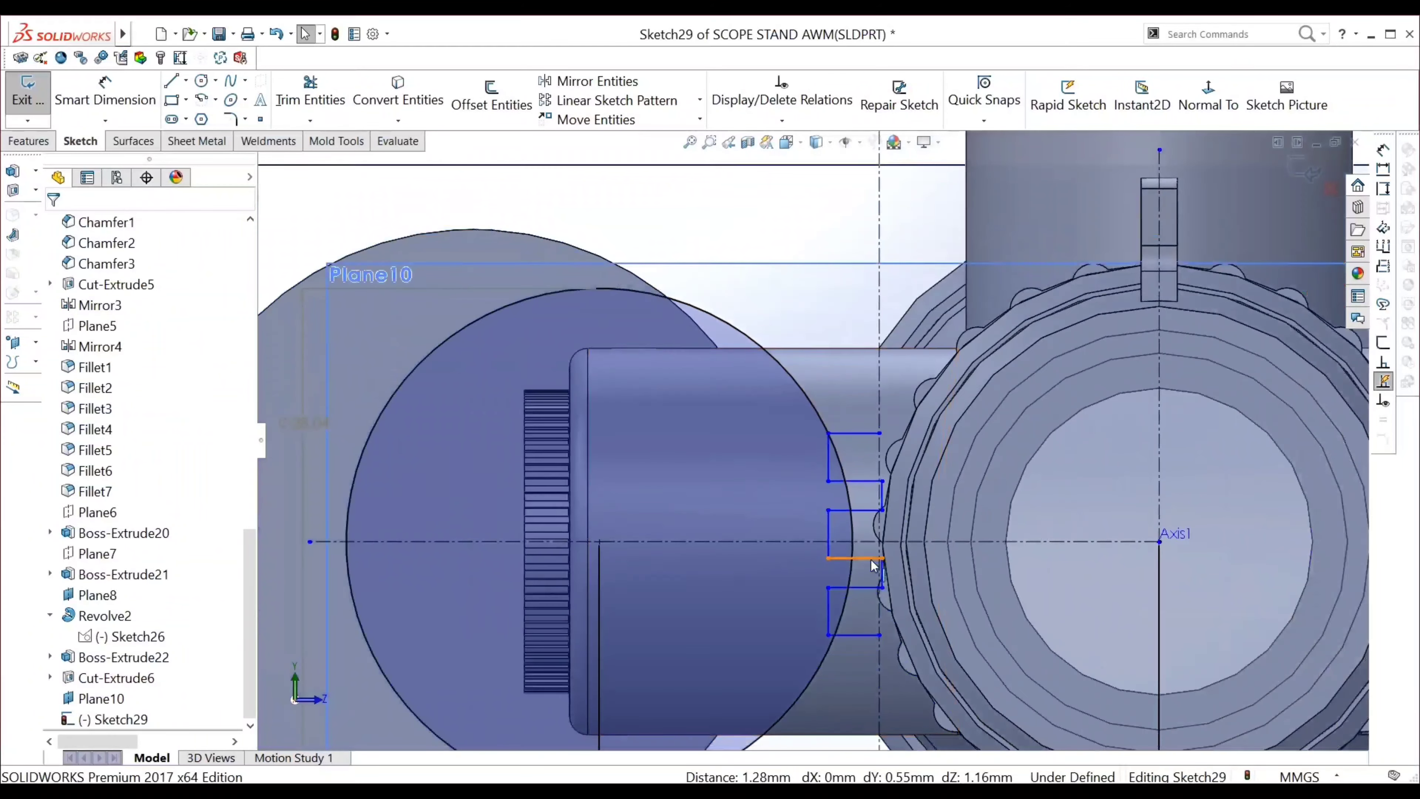
Dimension the notch depth to 0.60 mm and the profile height at 11.18 mm
{"action": "key", "text": "d"}
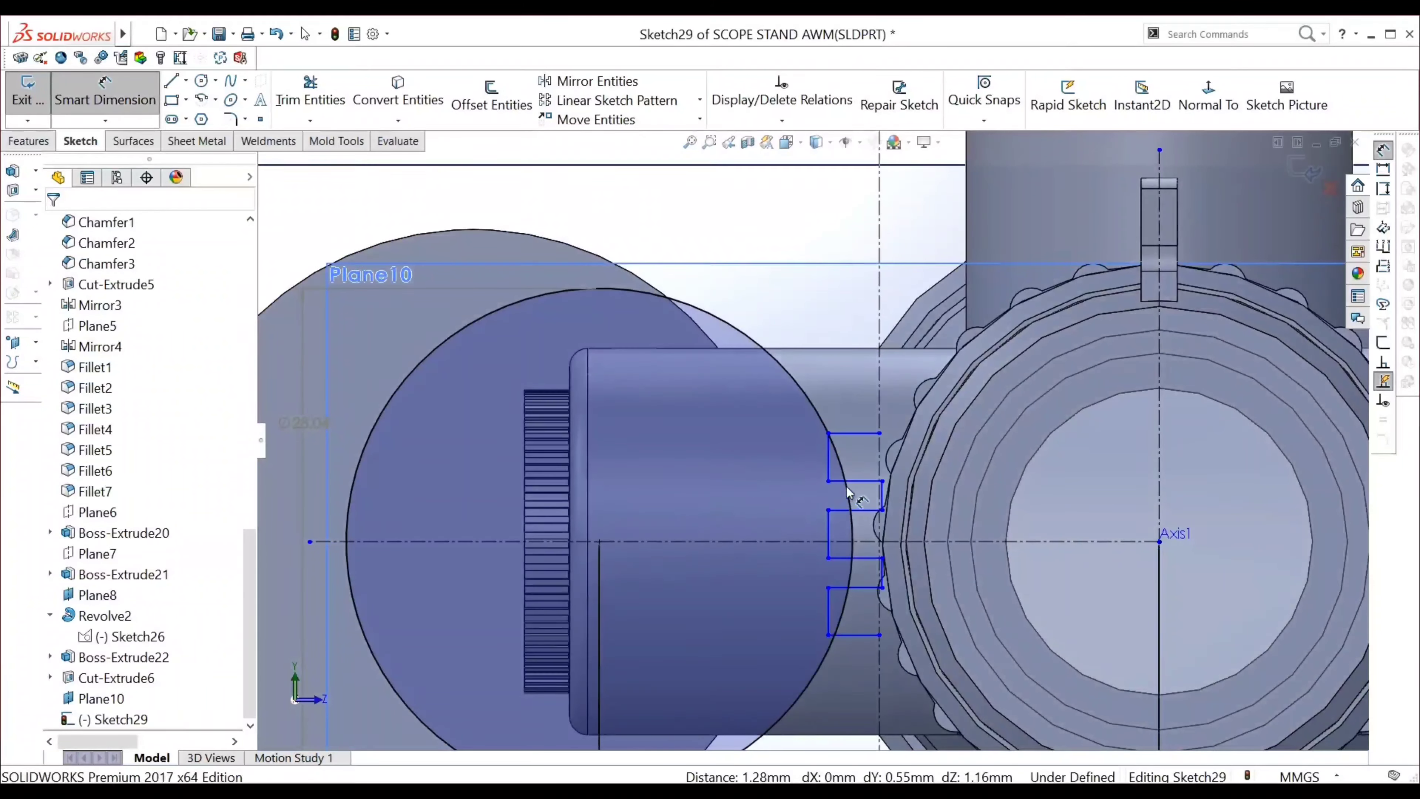
{"action": "left_click", "coordinate": [868, 485]}
{"action": "left_click", "coordinate": [794, 247]}
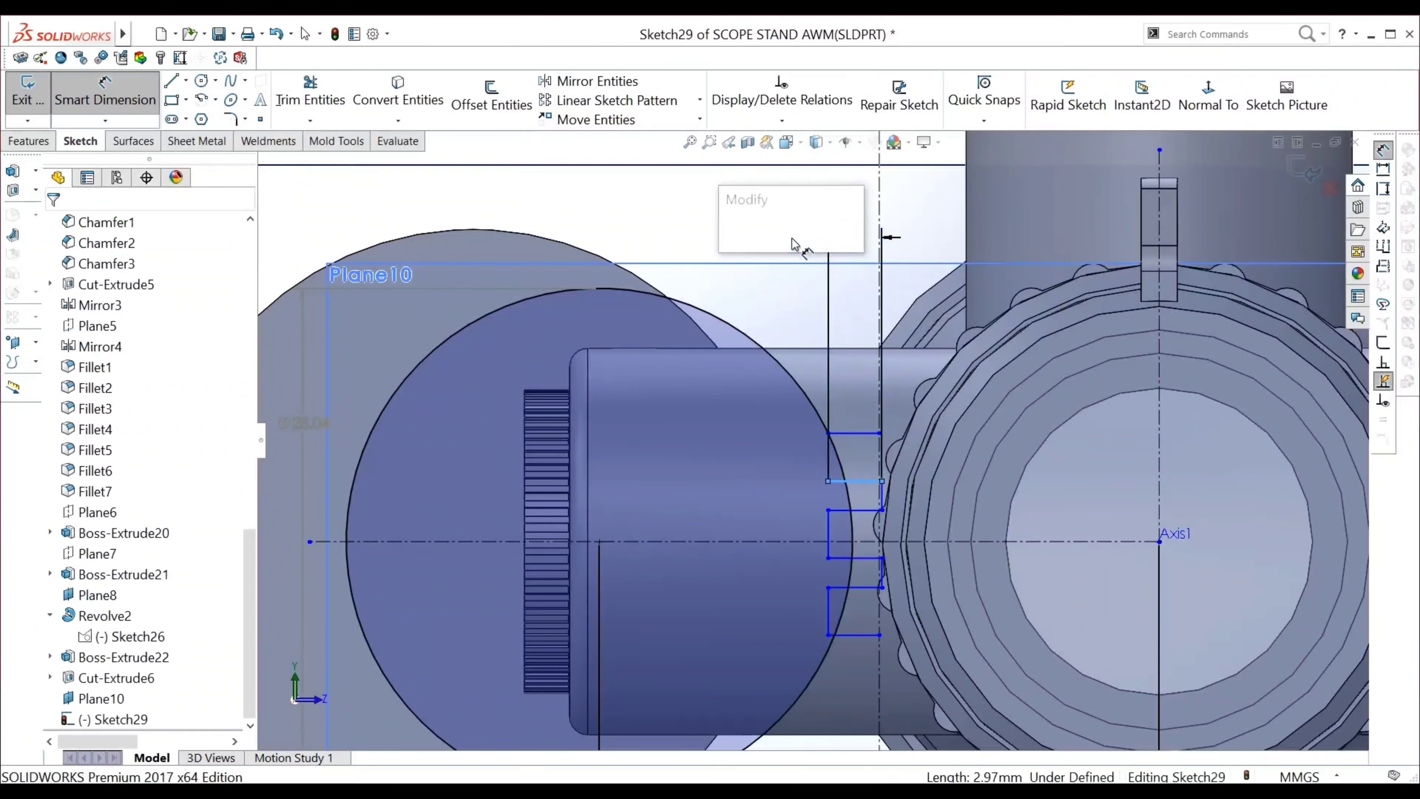
{"action": "type", "text": "1"}
{"action": "key", "text": "Return"}
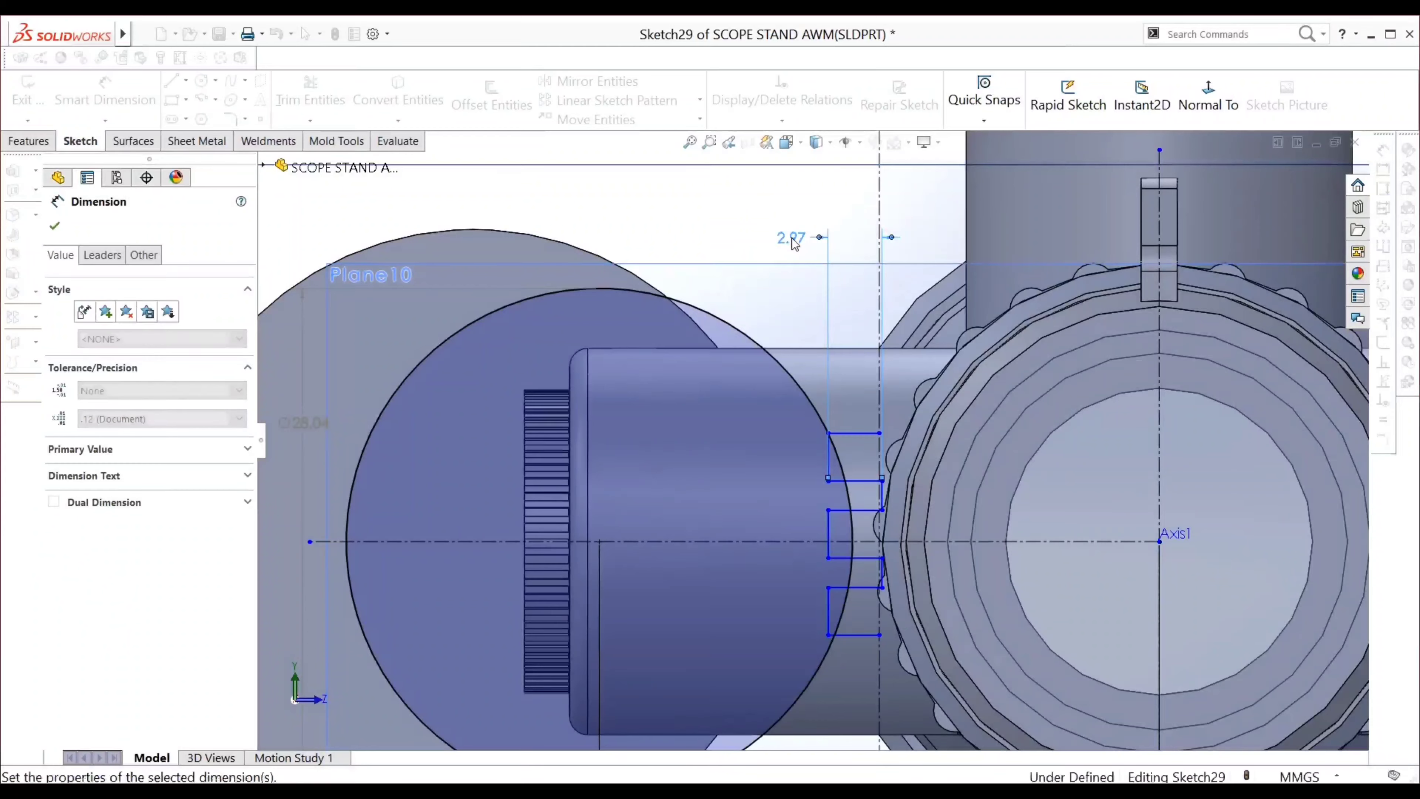
{"action": "double_click", "coordinate": [826, 242]}
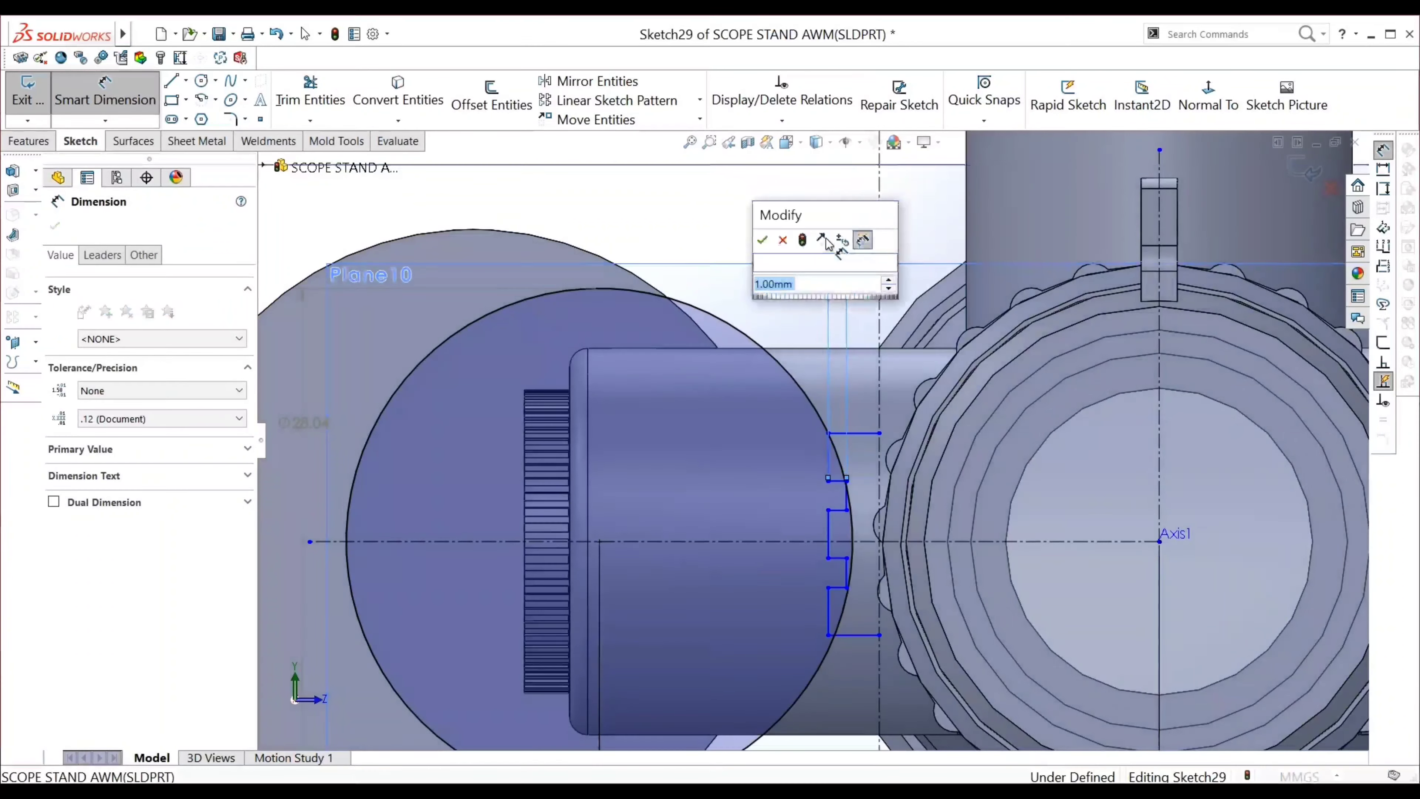
{"action": "type", "text": "6"}
{"action": "key", "text": "Return"}
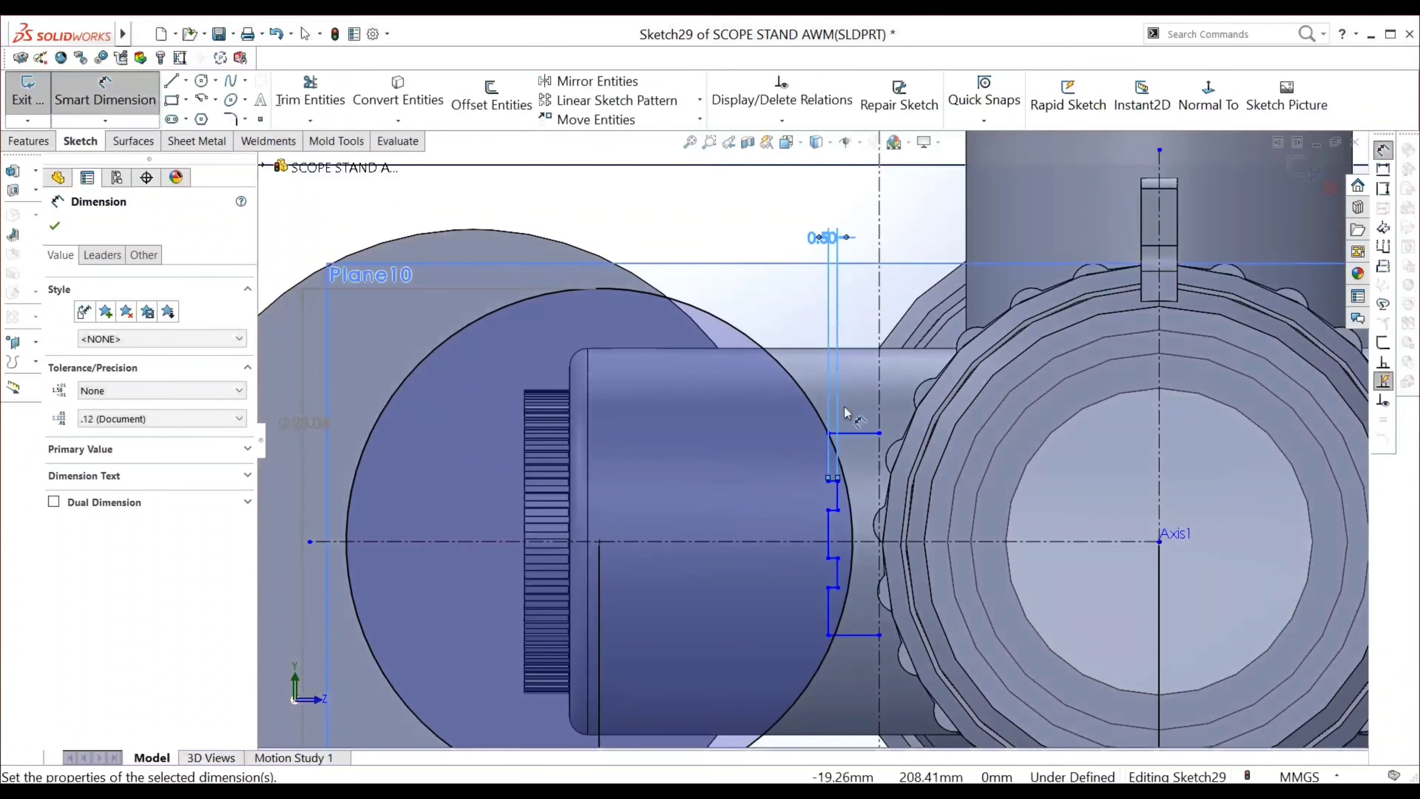
{"action": "scroll", "coordinate": [845, 517], "scroll_direction": "up", "scroll_amount": 1}
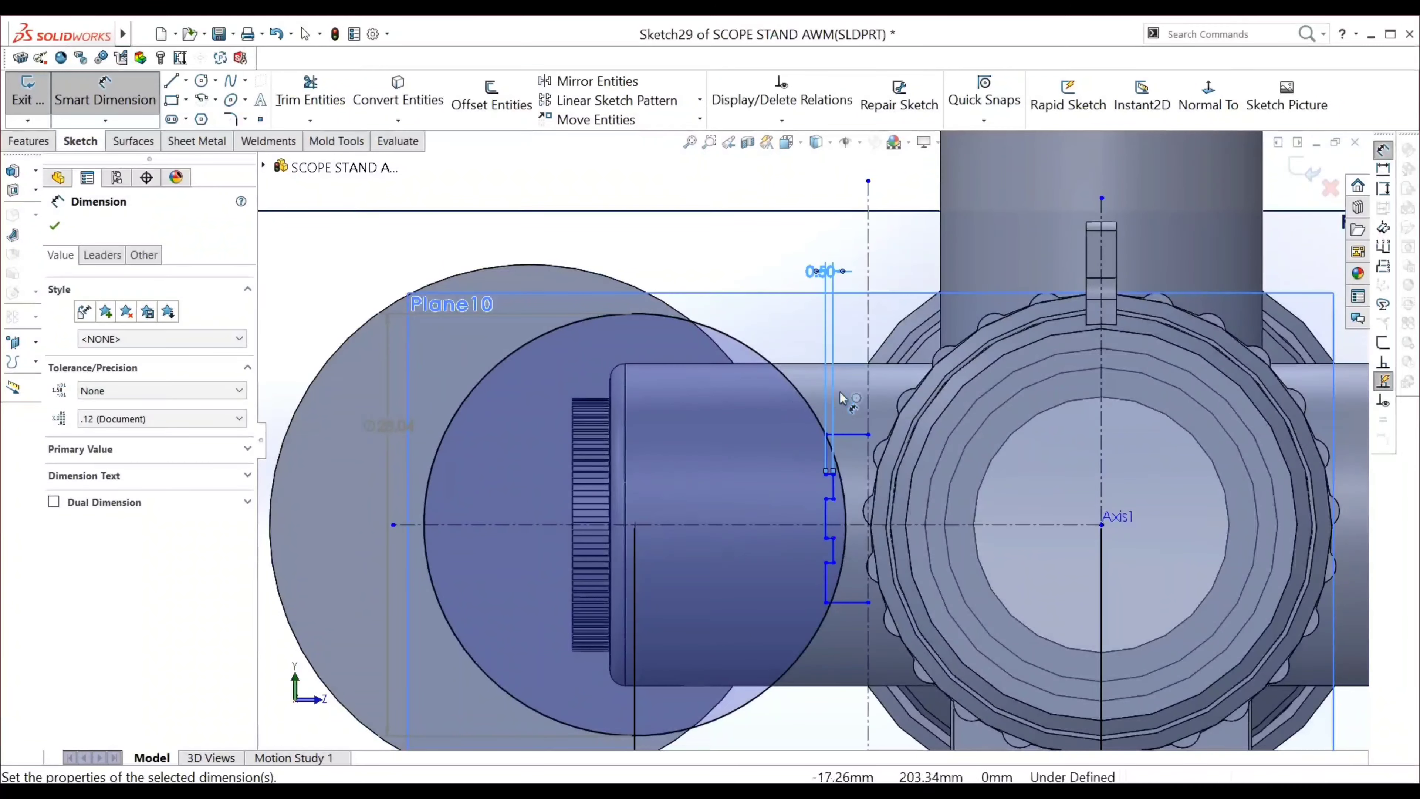
{"action": "left_click", "coordinate": [847, 434]}
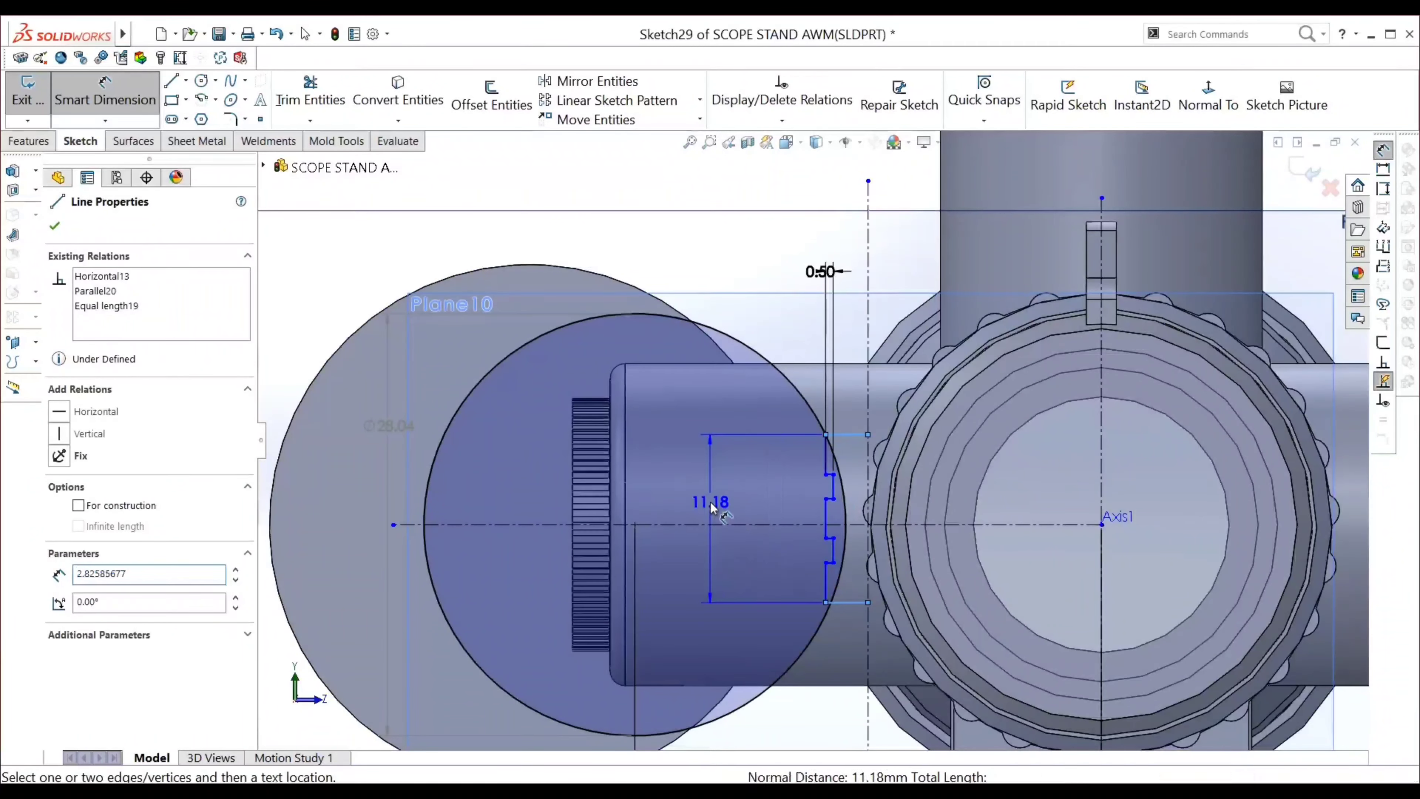
{"action": "left_click", "coordinate": [711, 508]}
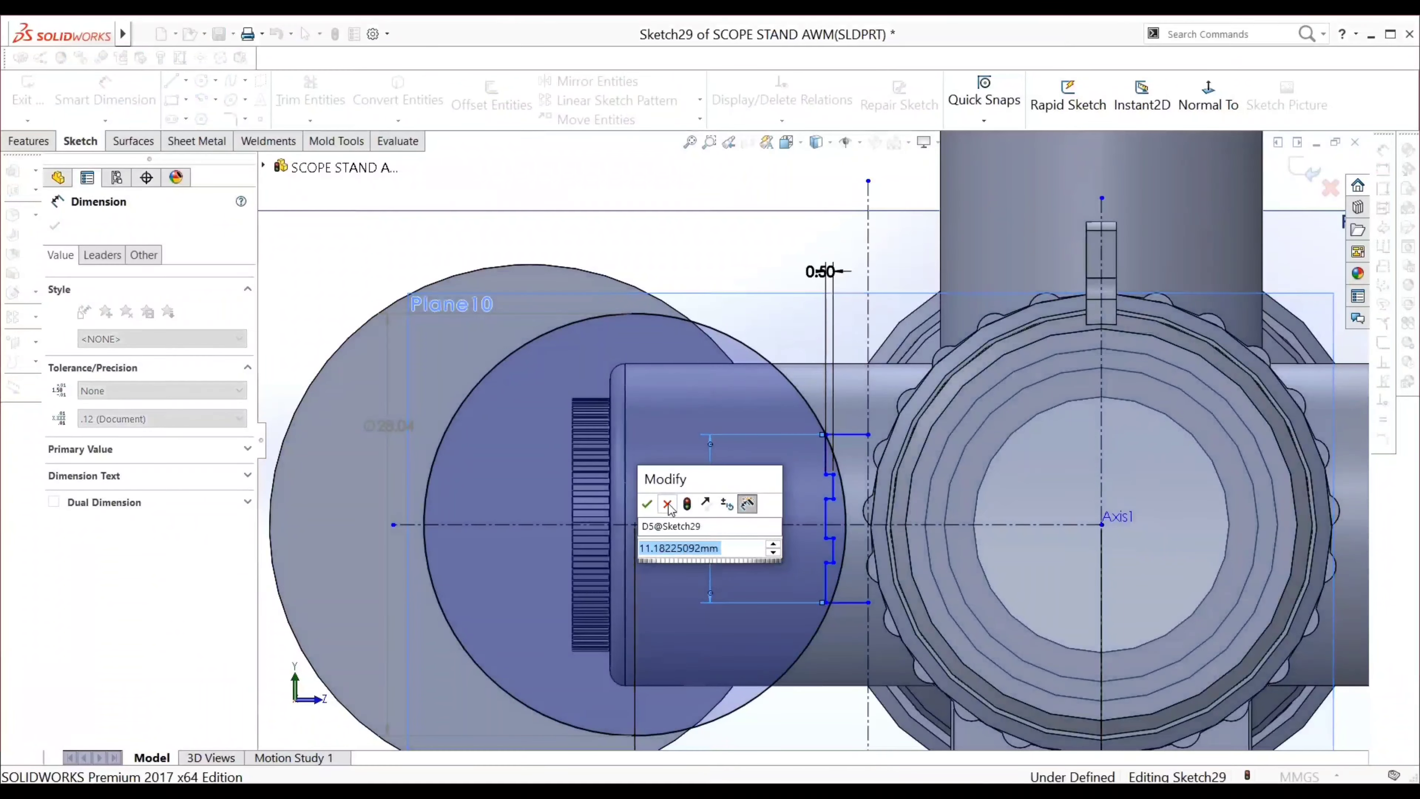
{"action": "key", "text": "Return"}
{"action": "key", "text": "Escape"}
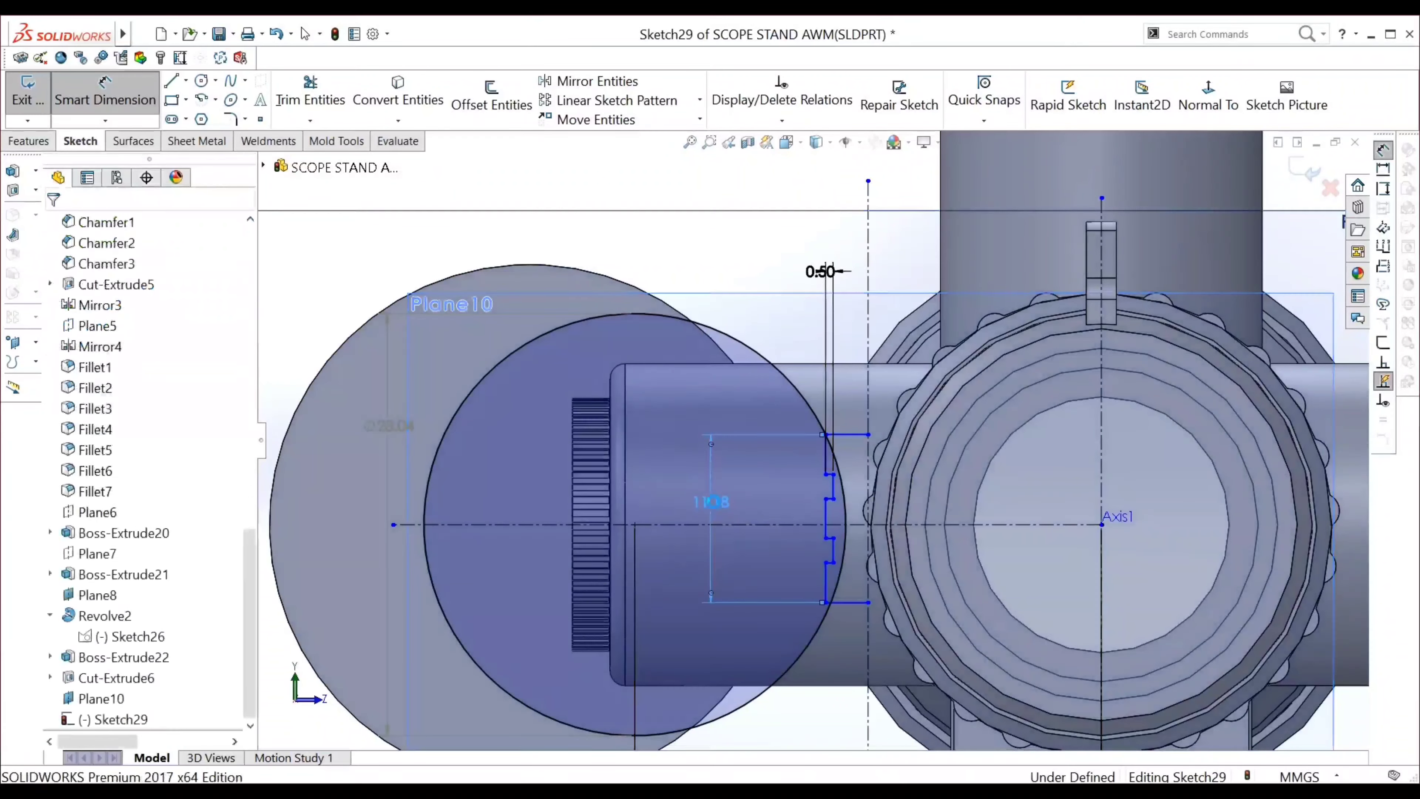
Dimension the two notch steps to 1 mm and 0.90 mm
{"action": "scroll", "coordinate": [816, 472], "scroll_direction": "down", "scroll_amount": 2}
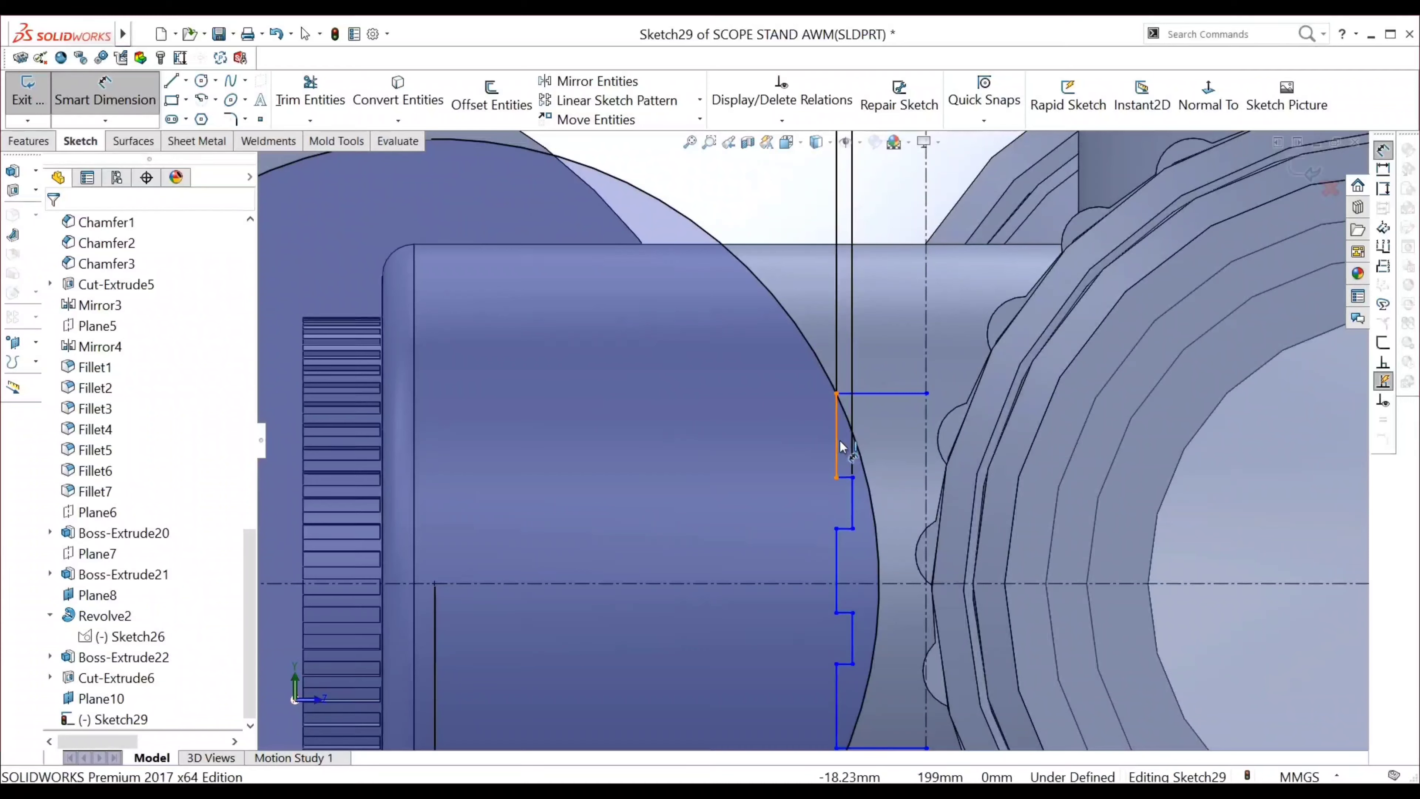
{"action": "left_click", "coordinate": [840, 442]}
{"action": "left_click", "coordinate": [711, 451]}
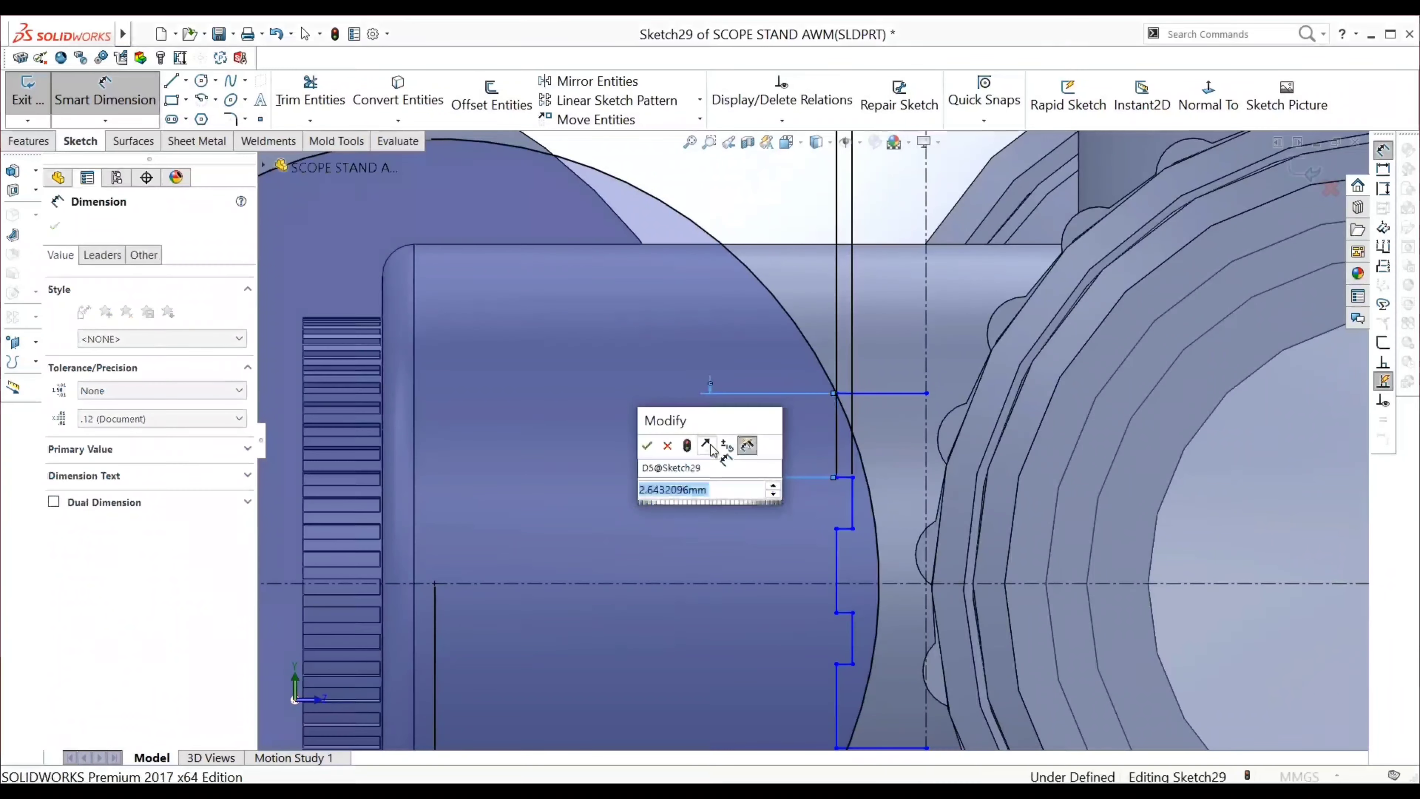
{"action": "type", "text": "1"}
{"action": "key", "text": "Return"}
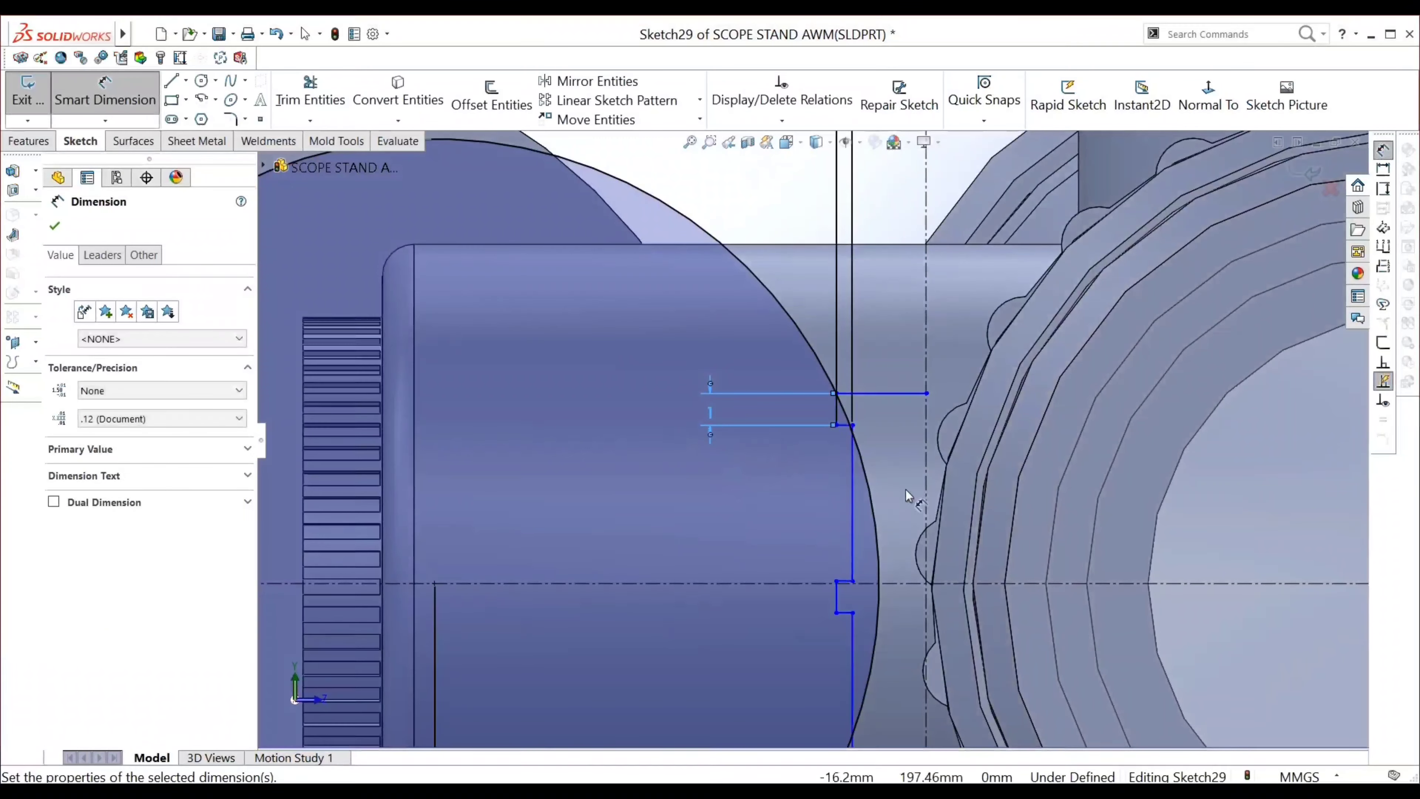
{"action": "left_click", "coordinate": [680, 508]}
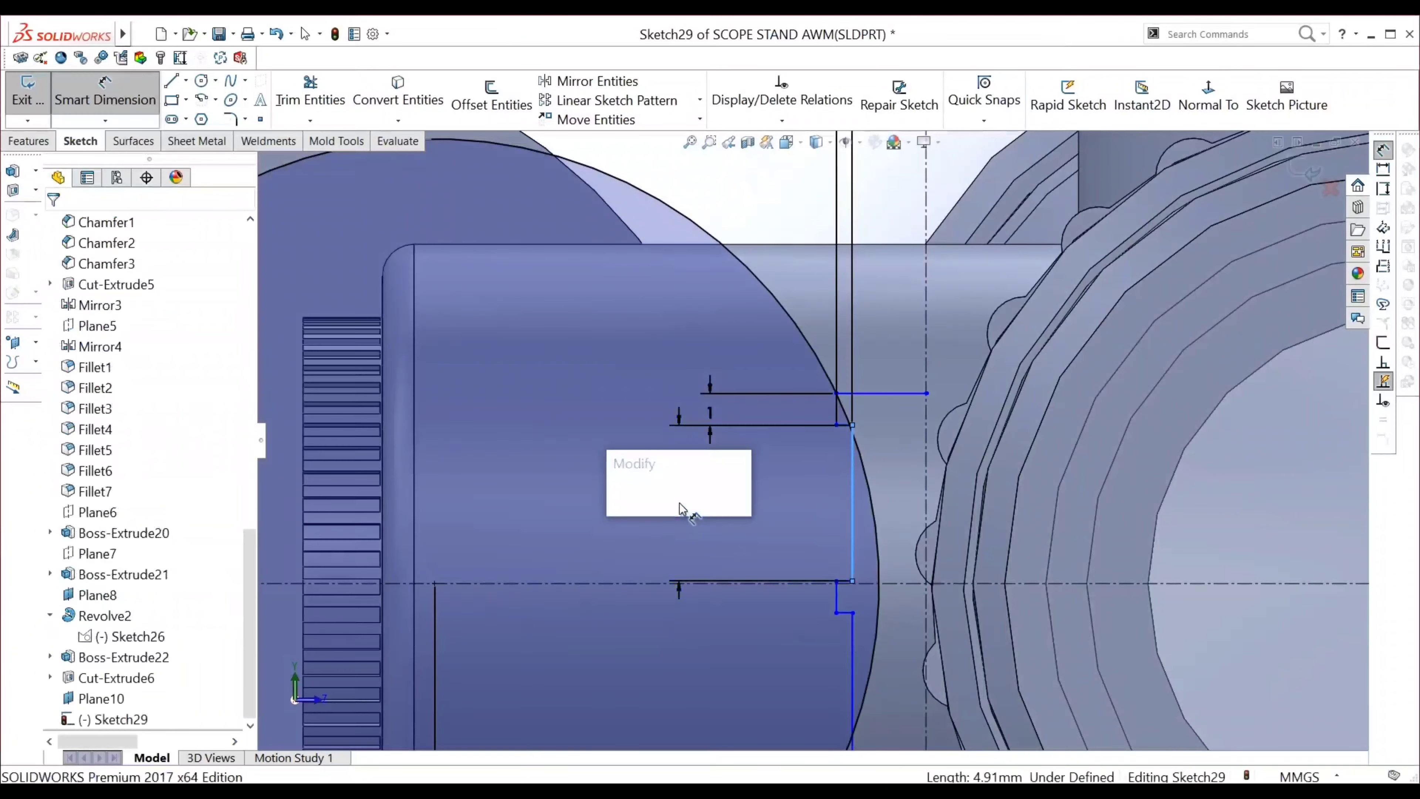
{"action": "type", "text": "0.9"}
{"action": "key", "text": "Return"}
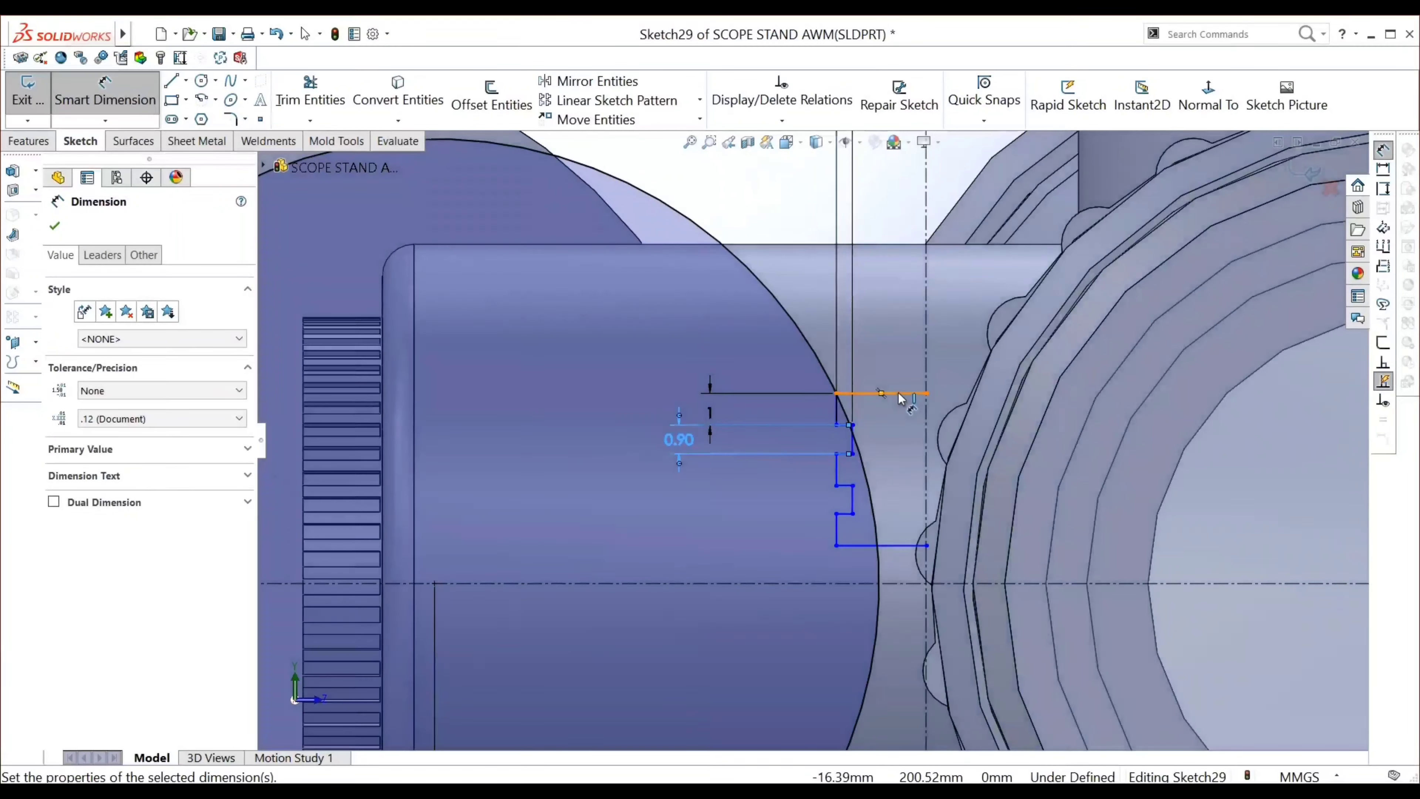
Change the 0.50 notch width dimension to 0.20
{"action": "scroll", "coordinate": [926, 540], "scroll_direction": "up", "scroll_amount": 3}
{"action": "scroll", "coordinate": [926, 541], "scroll_direction": "up", "scroll_amount": 4}
{"action": "scroll", "coordinate": [849, 487], "scroll_direction": "down", "scroll_amount": 3}
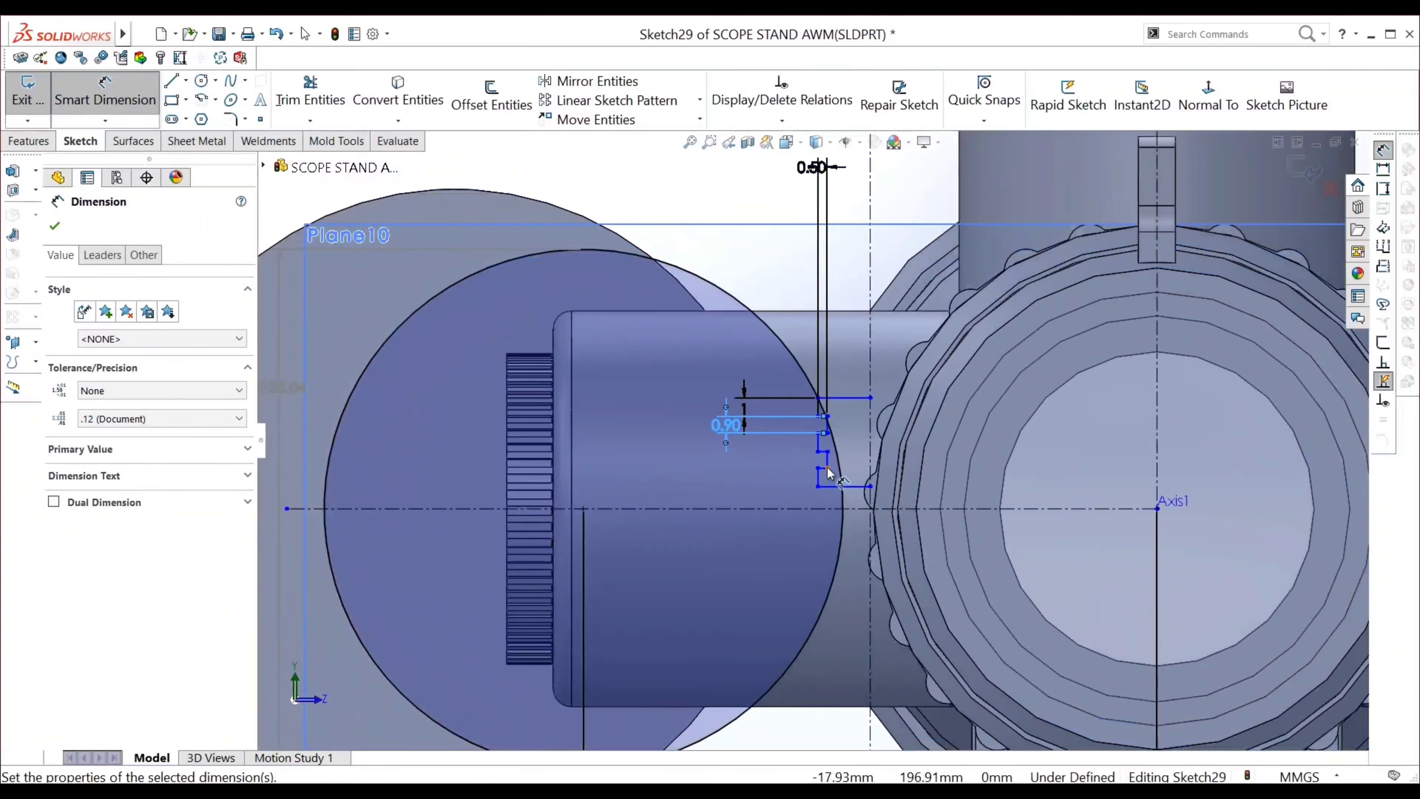
{"action": "scroll", "coordinate": [824, 460], "scroll_direction": "down", "scroll_amount": 3}
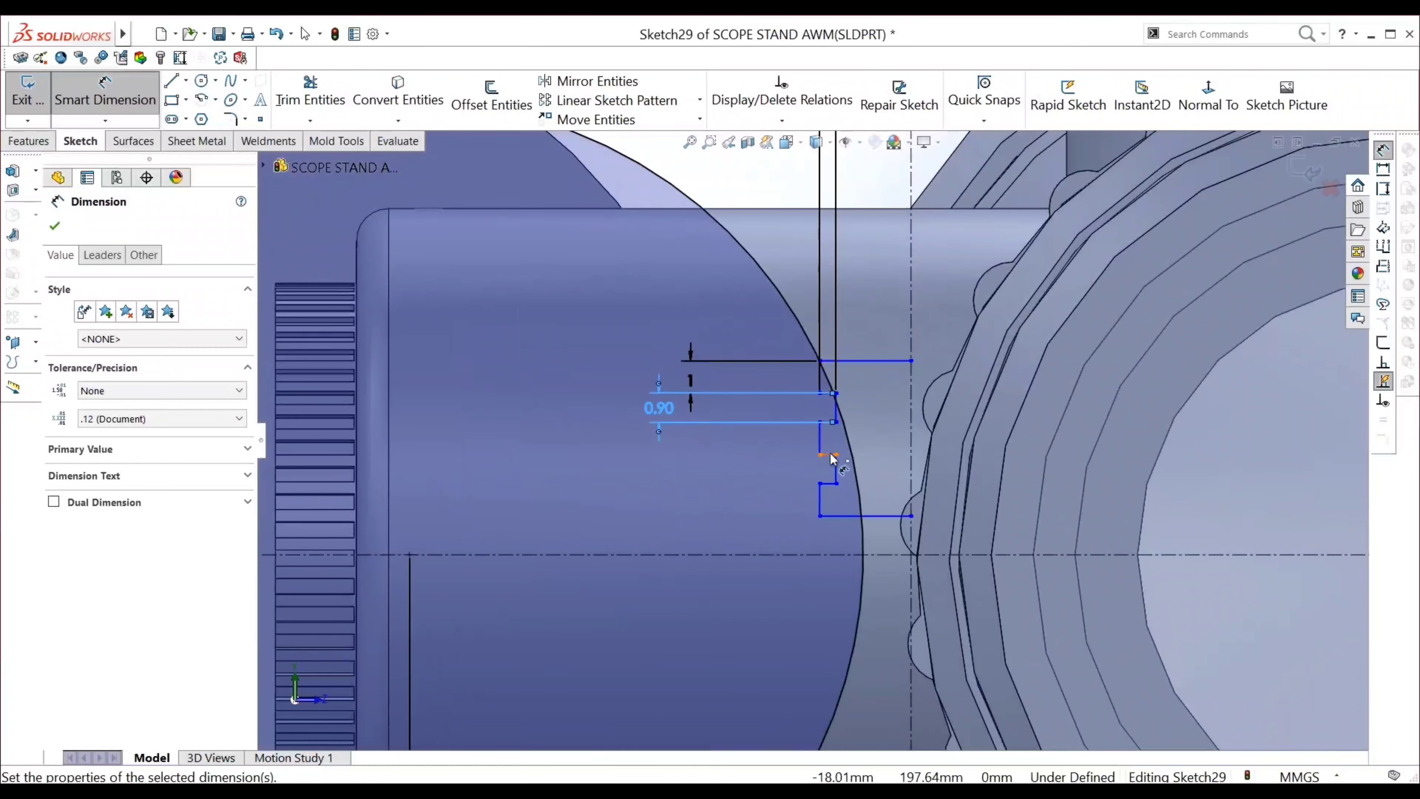
{"action": "left_click", "coordinate": [832, 455]}
{"action": "left_click", "coordinate": [803, 484]}
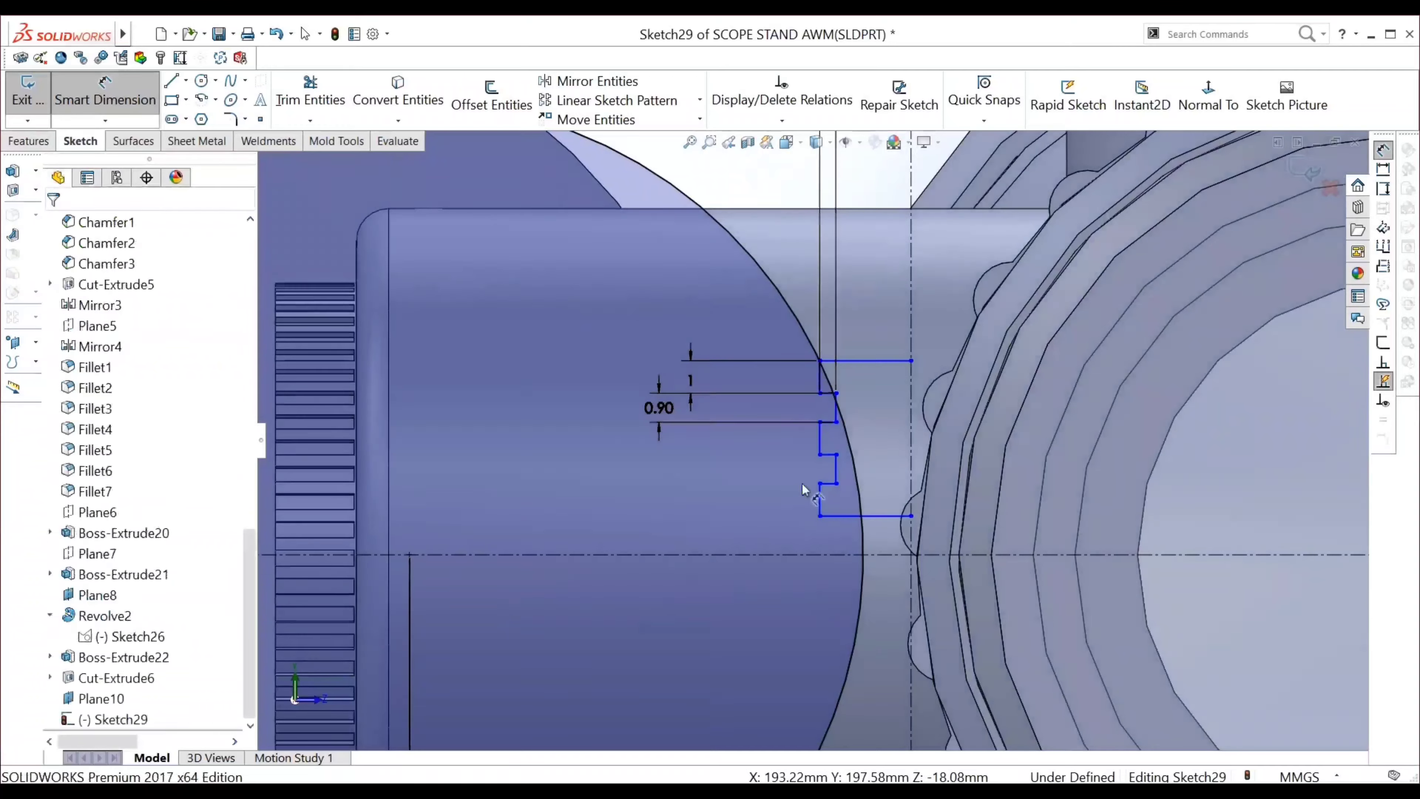
{"action": "scroll", "coordinate": [814, 442], "scroll_direction": "up", "scroll_amount": 2}
{"action": "scroll", "coordinate": [845, 273], "scroll_direction": "up", "scroll_amount": 3}
{"action": "scroll", "coordinate": [755, 403], "scroll_direction": "down", "scroll_amount": 2}
{"action": "scroll", "coordinate": [666, 538], "scroll_direction": "down", "scroll_amount": 2}
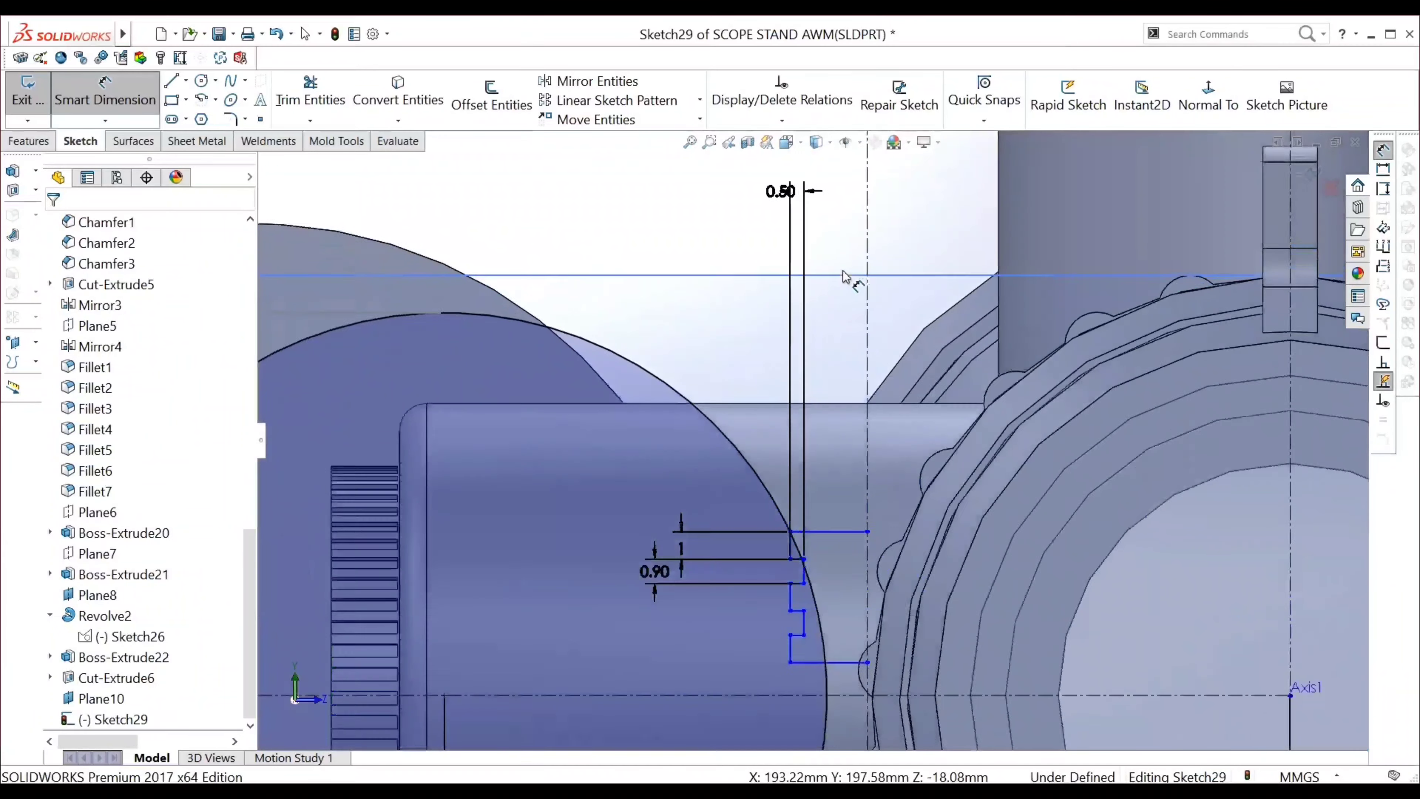
{"action": "double_click", "coordinate": [783, 192]}
{"action": "type", "text": "0.2"}
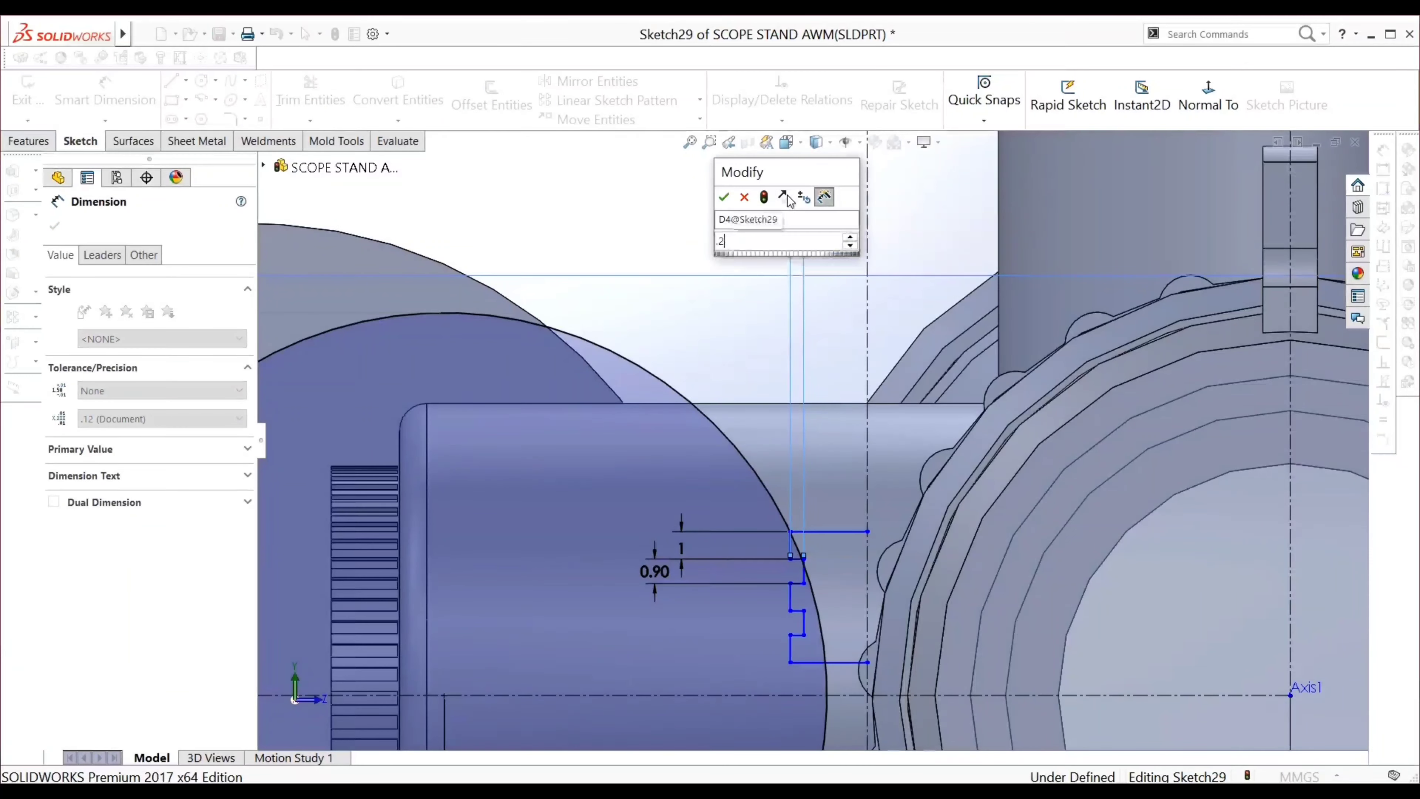
{"action": "key", "text": "Return"}
{"action": "scroll", "coordinate": [817, 636], "scroll_direction": "down", "scroll_amount": 1}
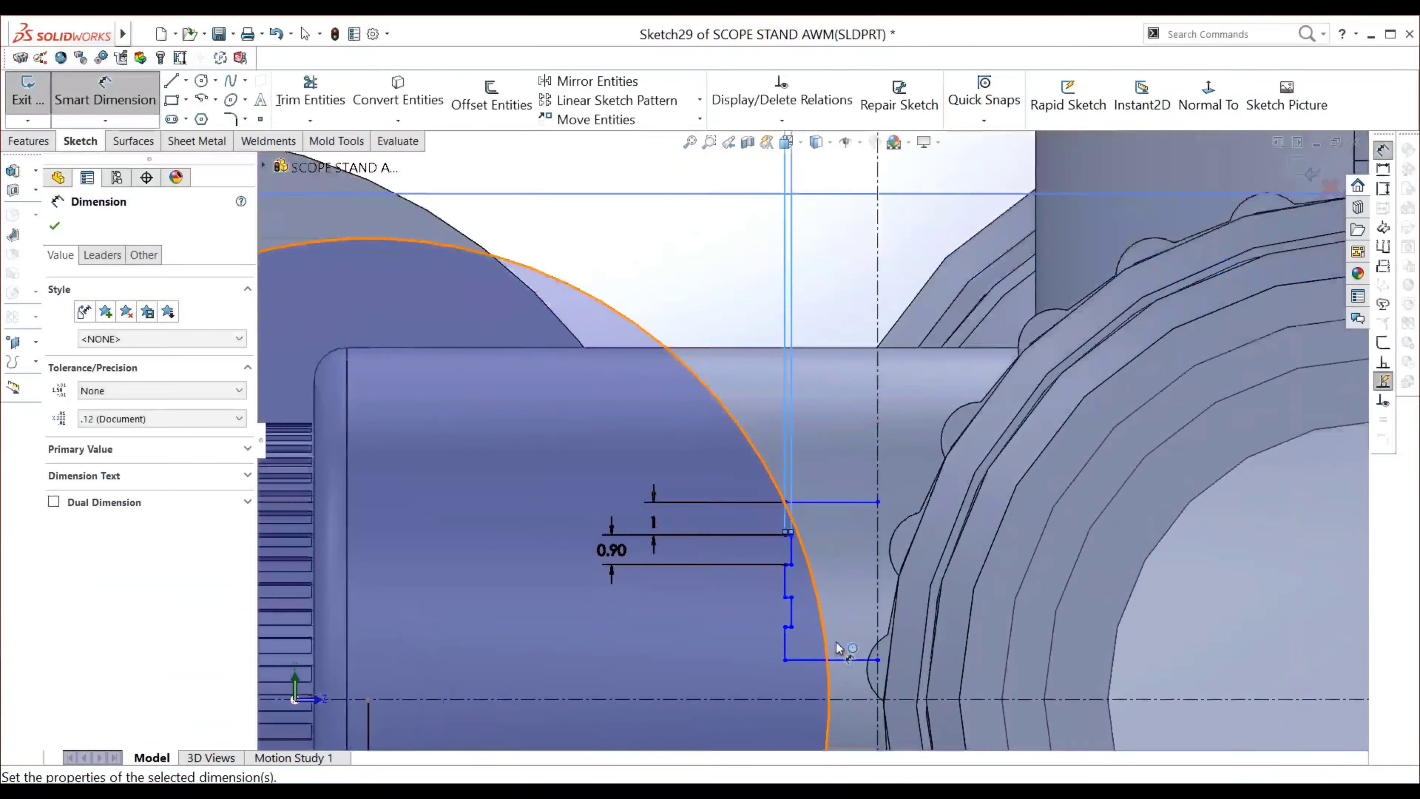
Dimension the top and bottom lines as a driven 4.80 overall height
{"action": "left_click", "coordinate": [853, 503]}
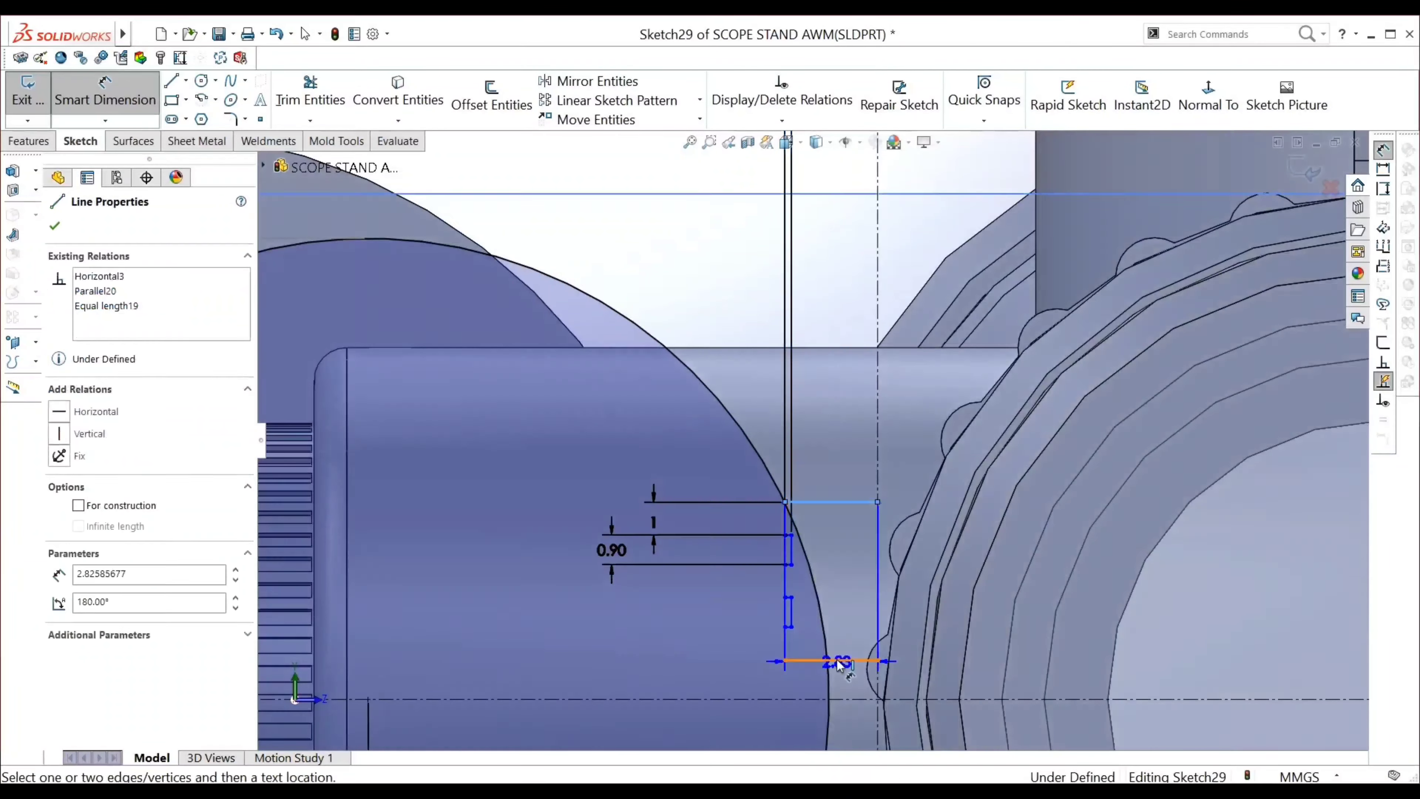
{"action": "left_click", "coordinate": [837, 660]}
{"action": "left_click", "coordinate": [649, 614]}
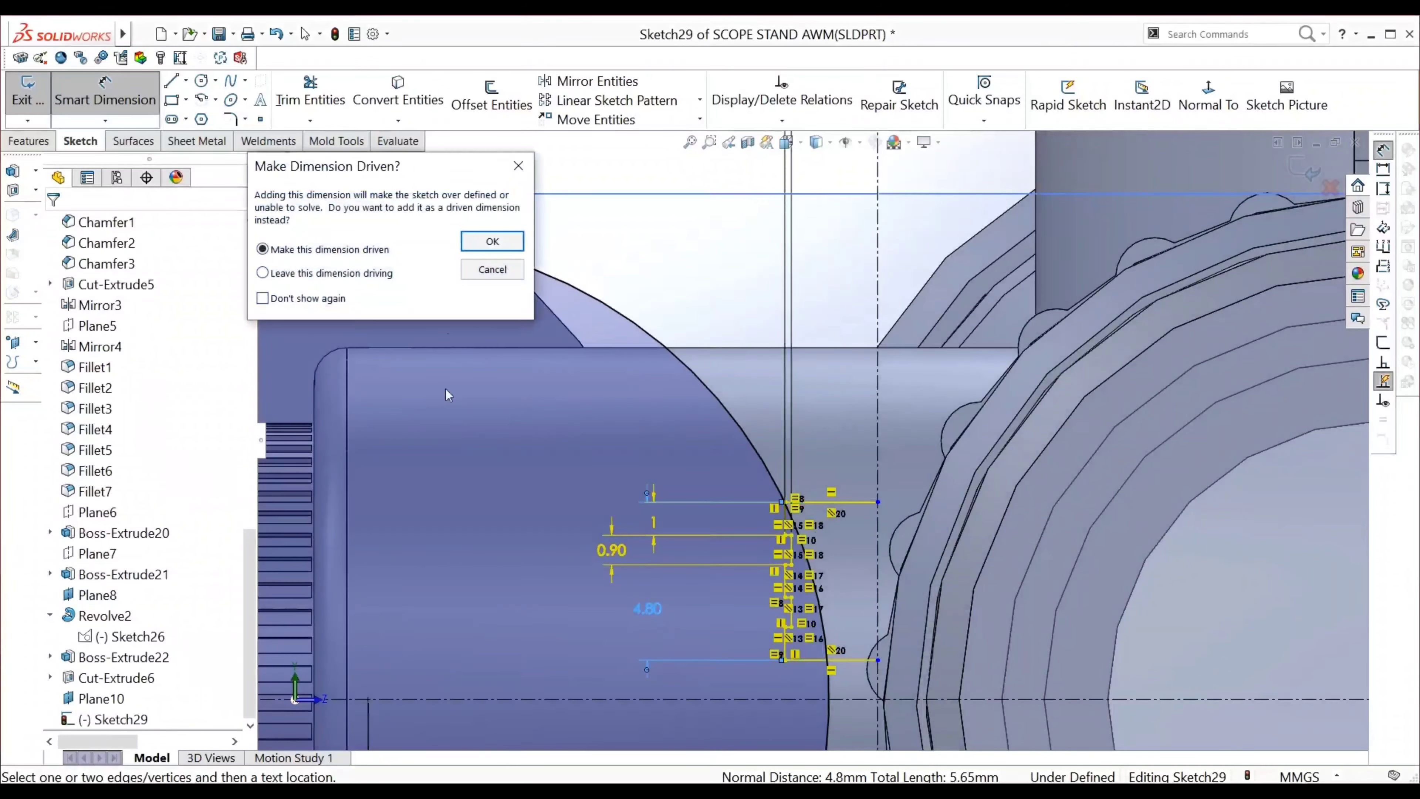
{"action": "left_click", "coordinate": [492, 242]}
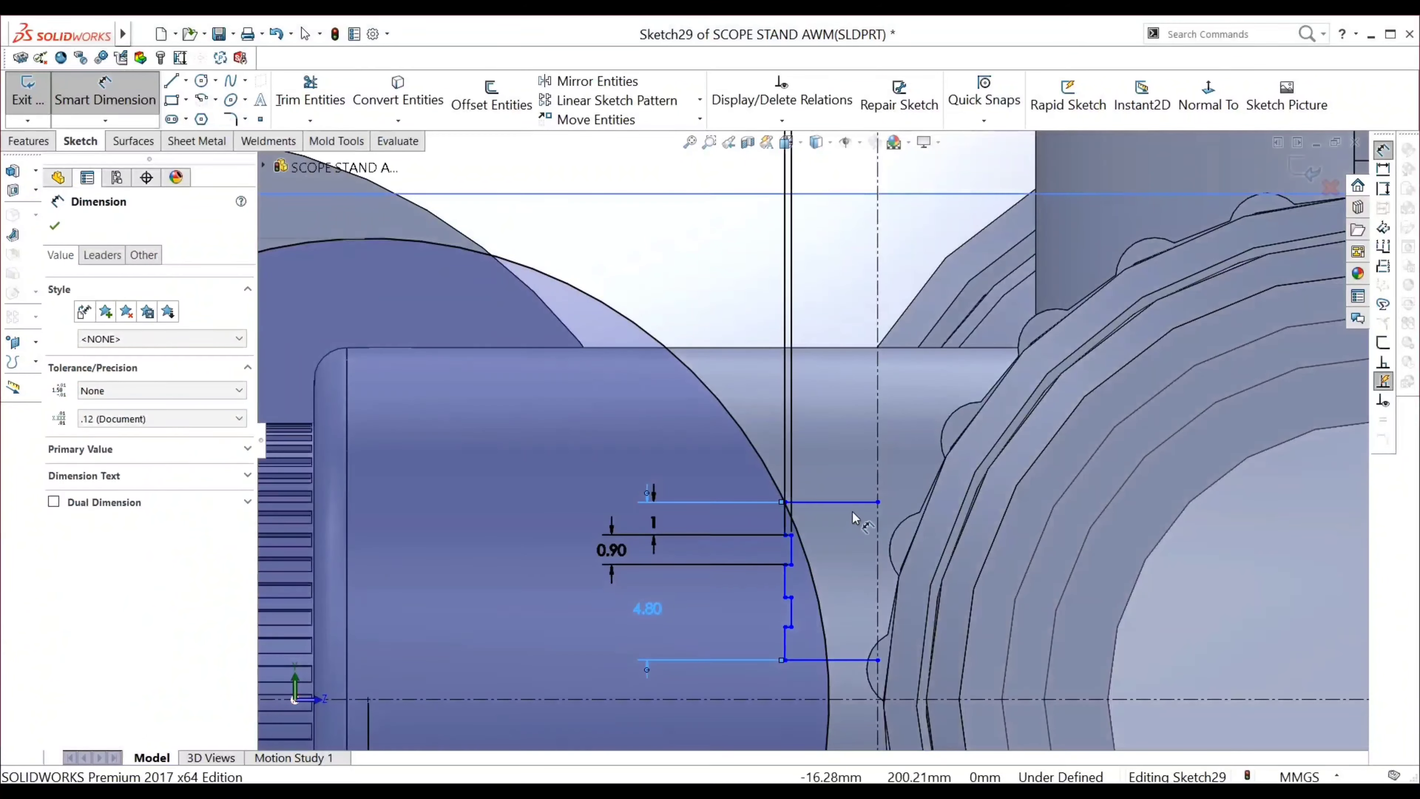
Dimension the profile's step from the horizontal centreline to 2.40, half of 4.80
{"action": "left_click", "coordinate": [837, 699]}
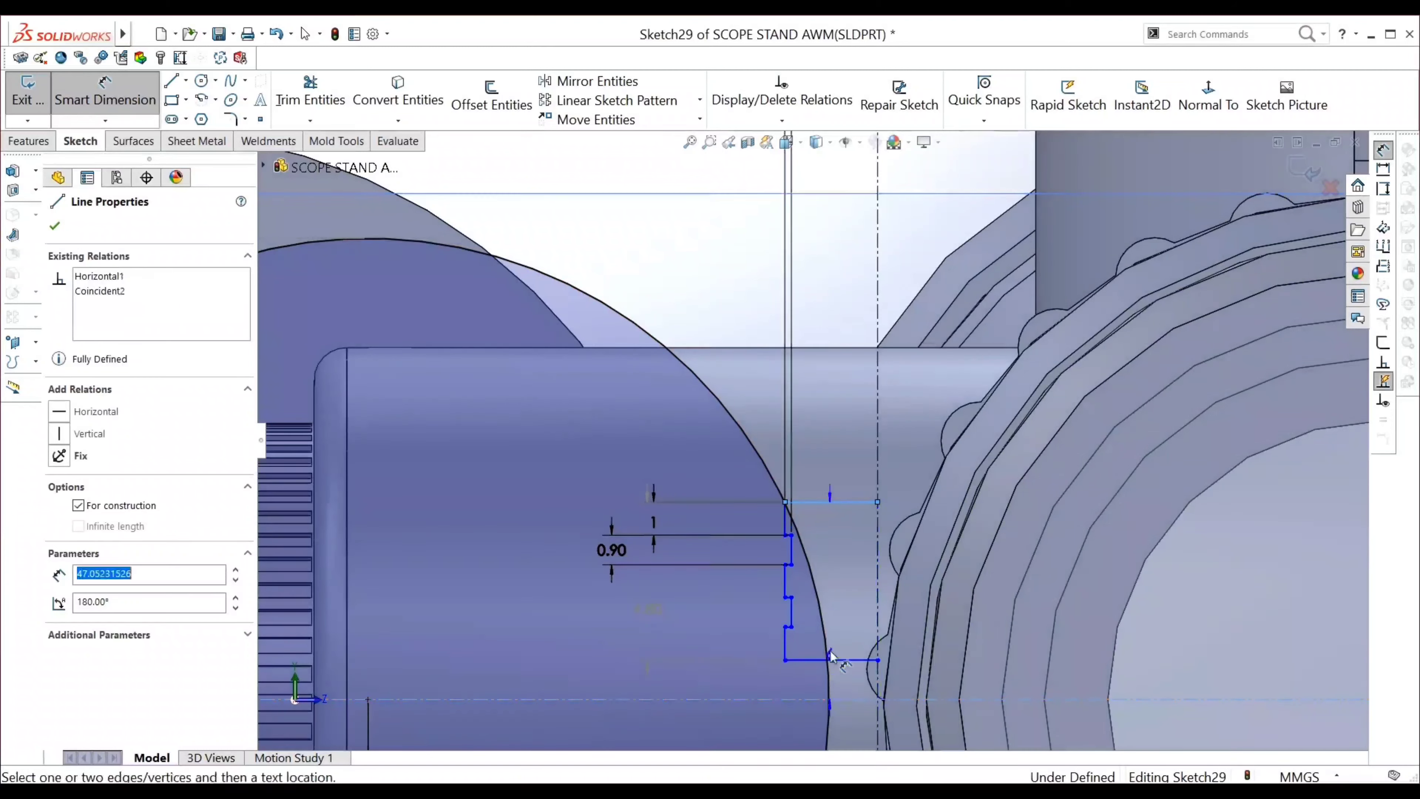
{"action": "left_click", "coordinate": [831, 588]}
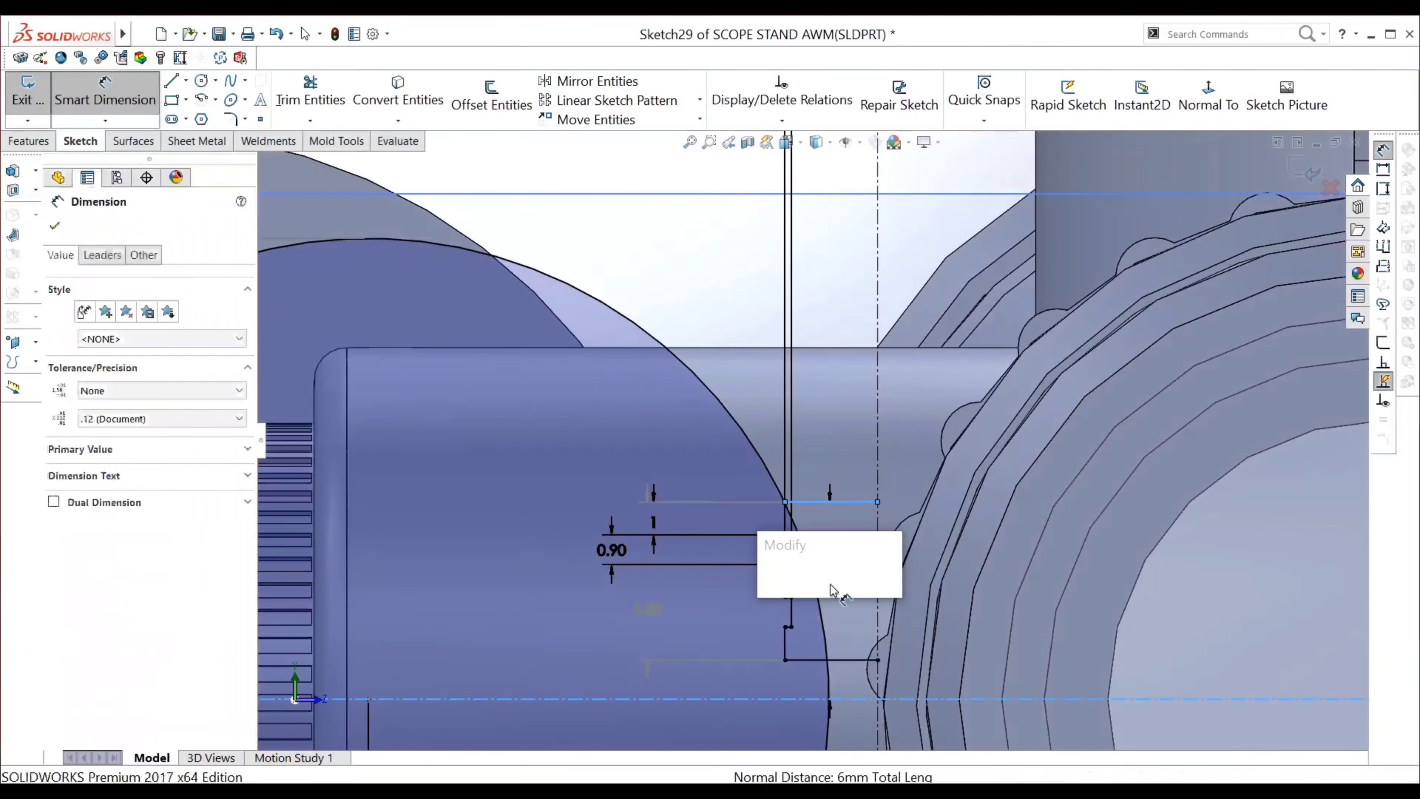
{"action": "type", "text": "4.80"}
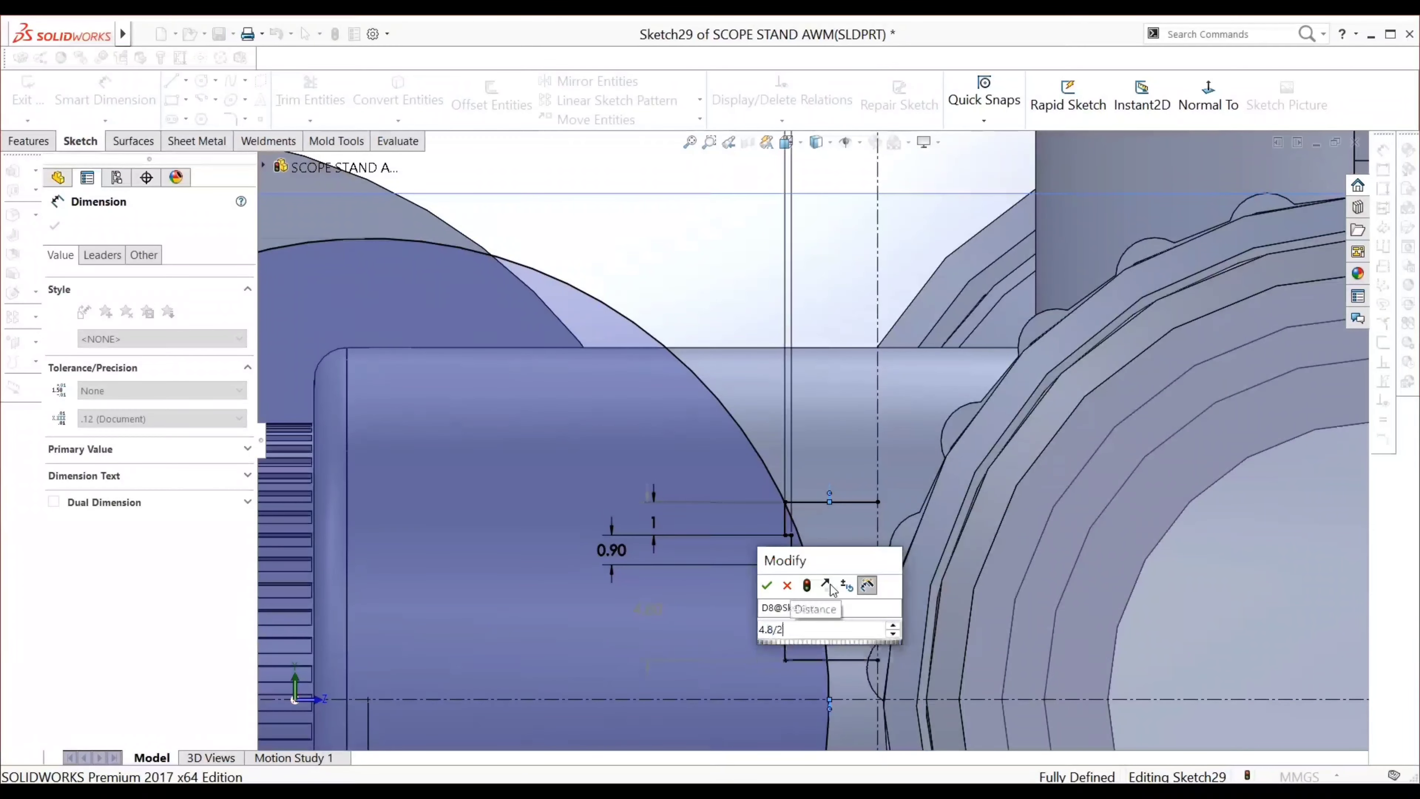
{"action": "key", "text": "Return"}
{"action": "scroll", "coordinate": [859, 671], "scroll_direction": "up", "scroll_amount": 2}
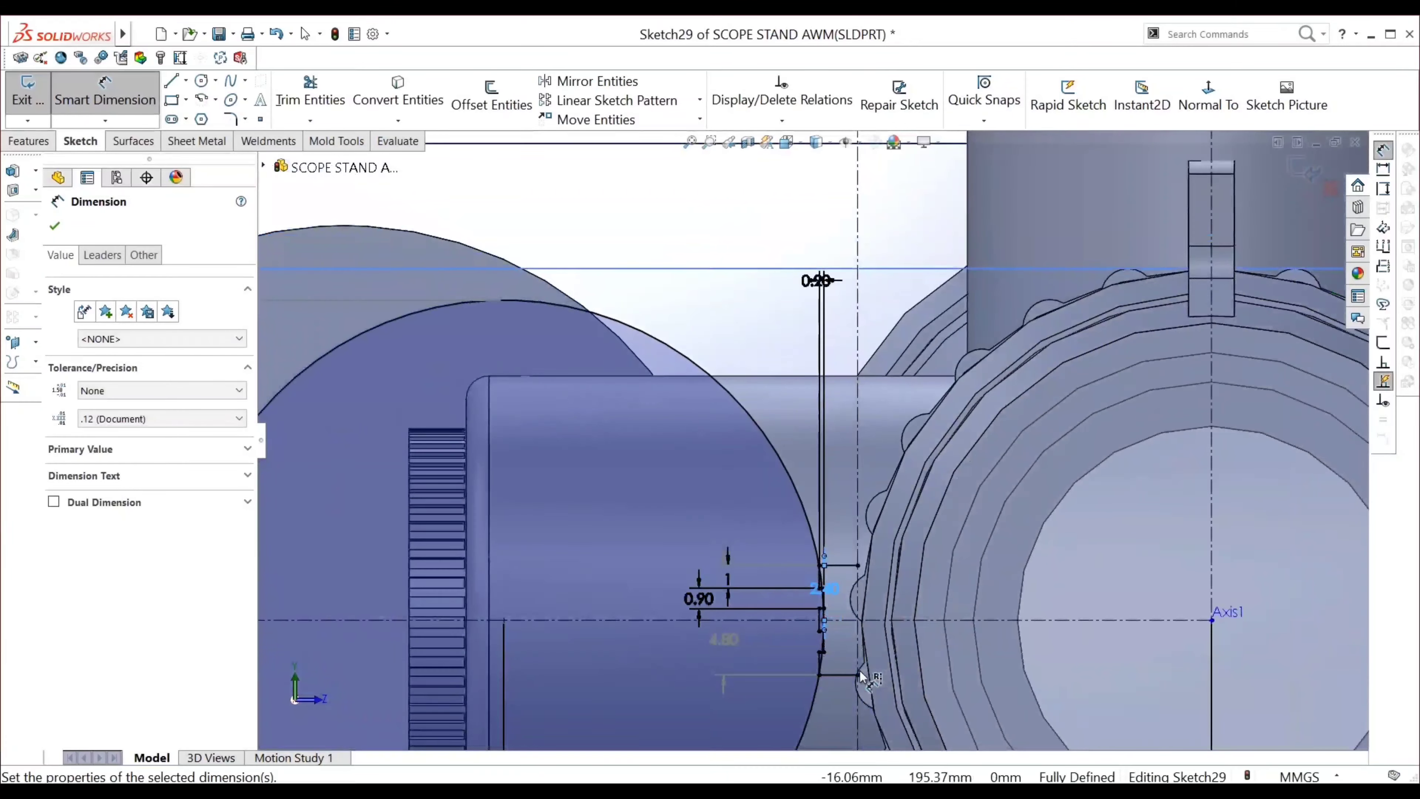
{"action": "scroll", "coordinate": [859, 671], "scroll_direction": "up", "scroll_amount": 3}
{"action": "scroll", "coordinate": [834, 556], "scroll_direction": "down", "scroll_amount": 5}
{"action": "scroll", "coordinate": [817, 533], "scroll_direction": "up", "scroll_amount": 2}
{"action": "scroll", "coordinate": [816, 533], "scroll_direction": "up", "scroll_amount": 1}
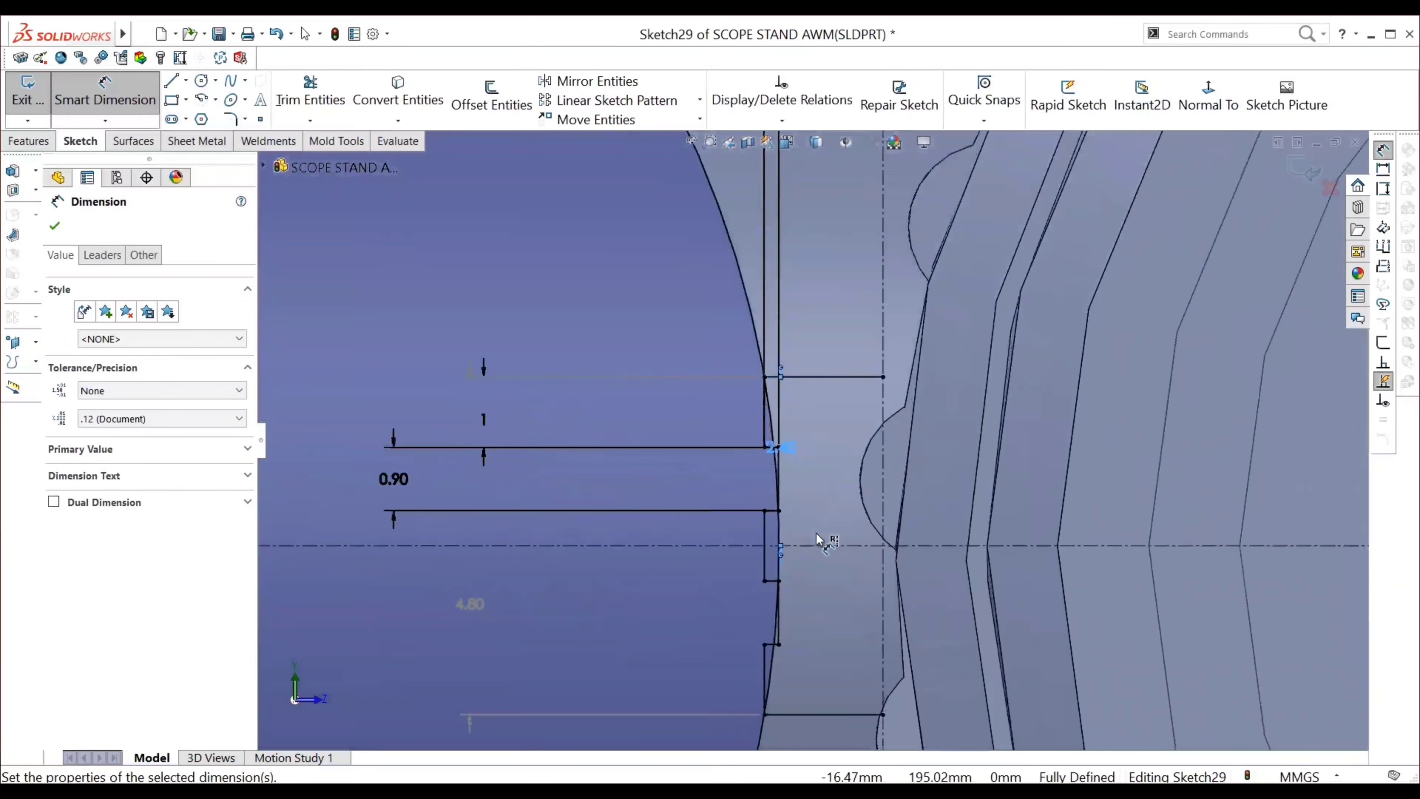
{"action": "scroll", "coordinate": [816, 532], "scroll_direction": "down", "scroll_amount": 2}
{"action": "scroll", "coordinate": [816, 532], "scroll_direction": "down", "scroll_amount": 1}
{"action": "scroll", "coordinate": [799, 513], "scroll_direction": "up", "scroll_amount": 2}
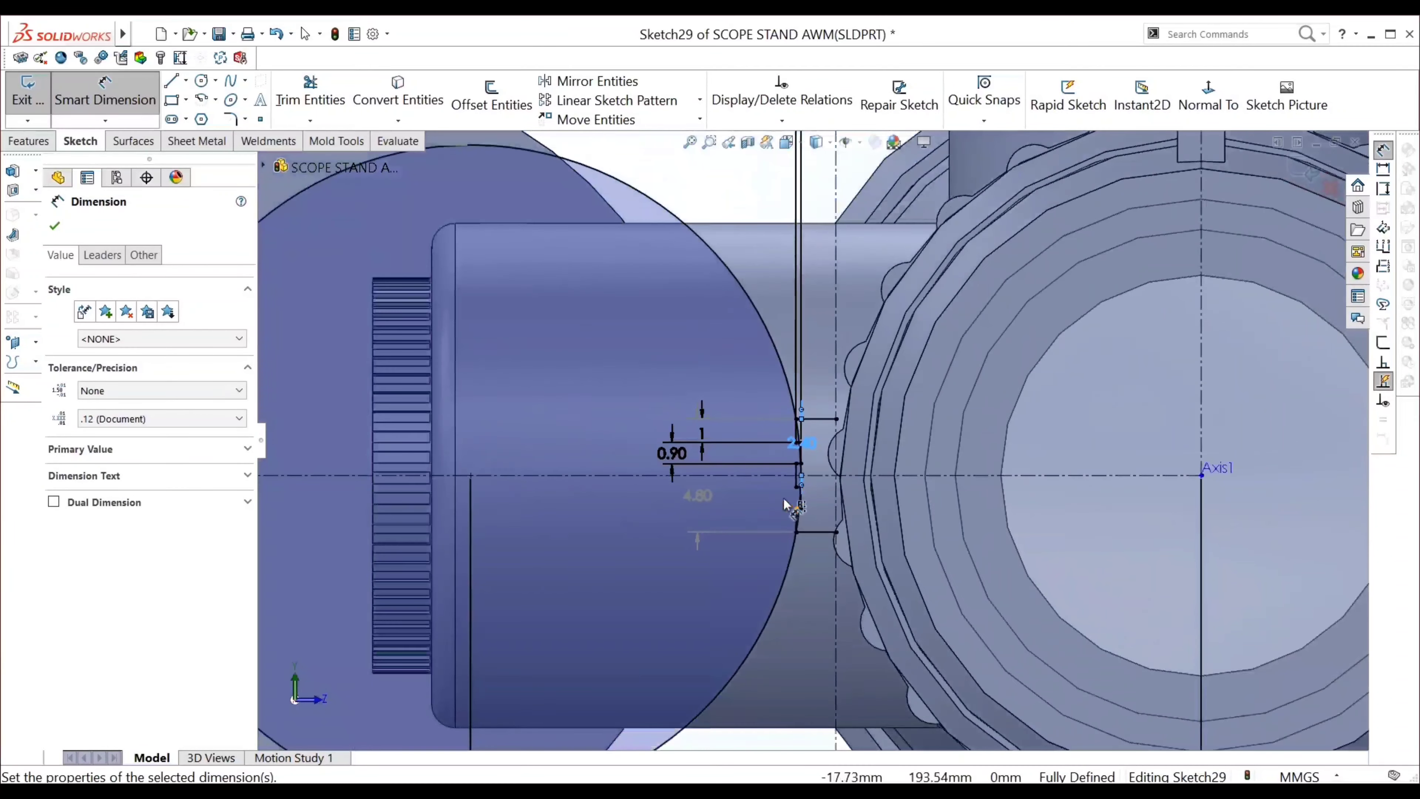
{"action": "scroll", "coordinate": [783, 504], "scroll_direction": "up", "scroll_amount": 1}
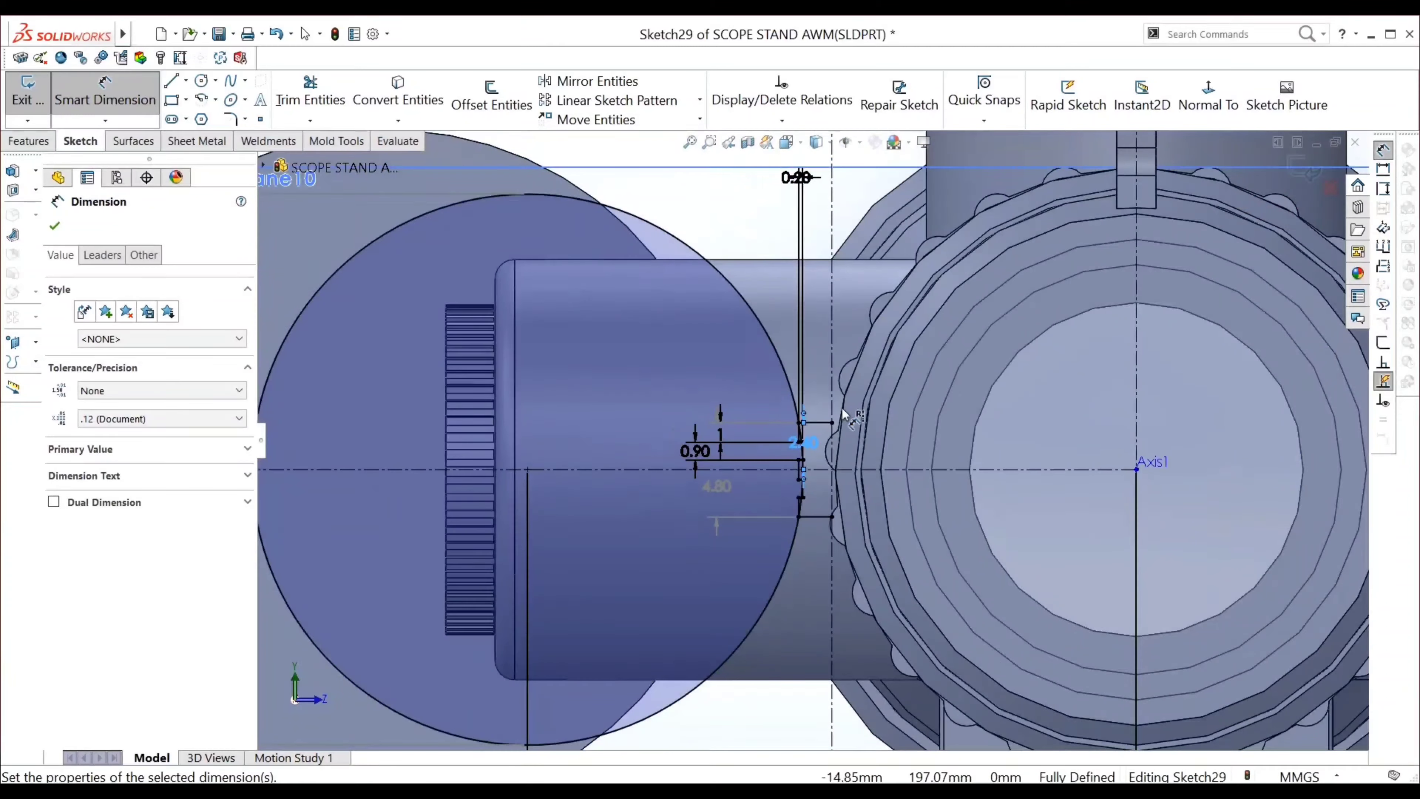
{"action": "left_click", "coordinate": [817, 424]}
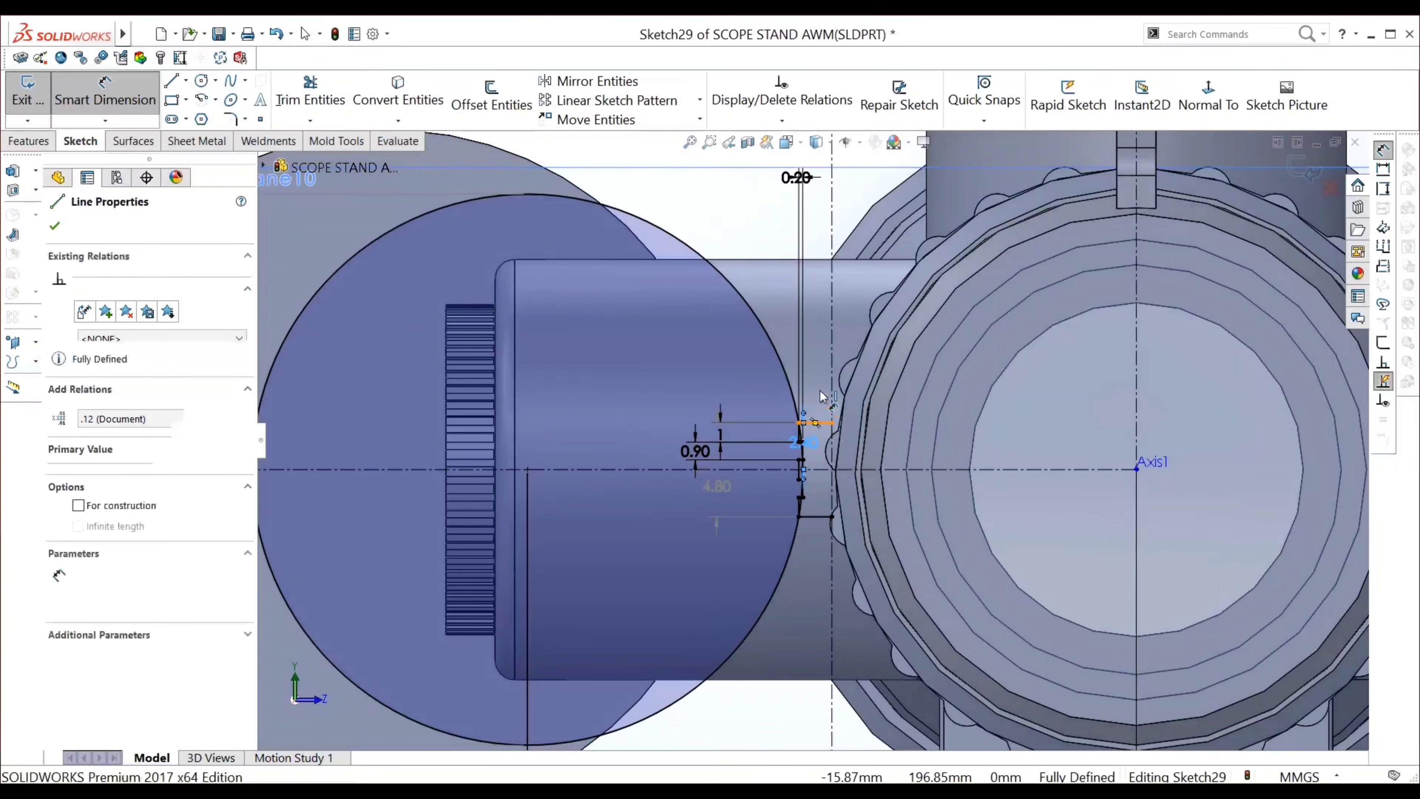
Drop the unwanted short-line dimension and change the 31 mm circle-to-axis spacing to 30
{"action": "key", "text": "Escape"}
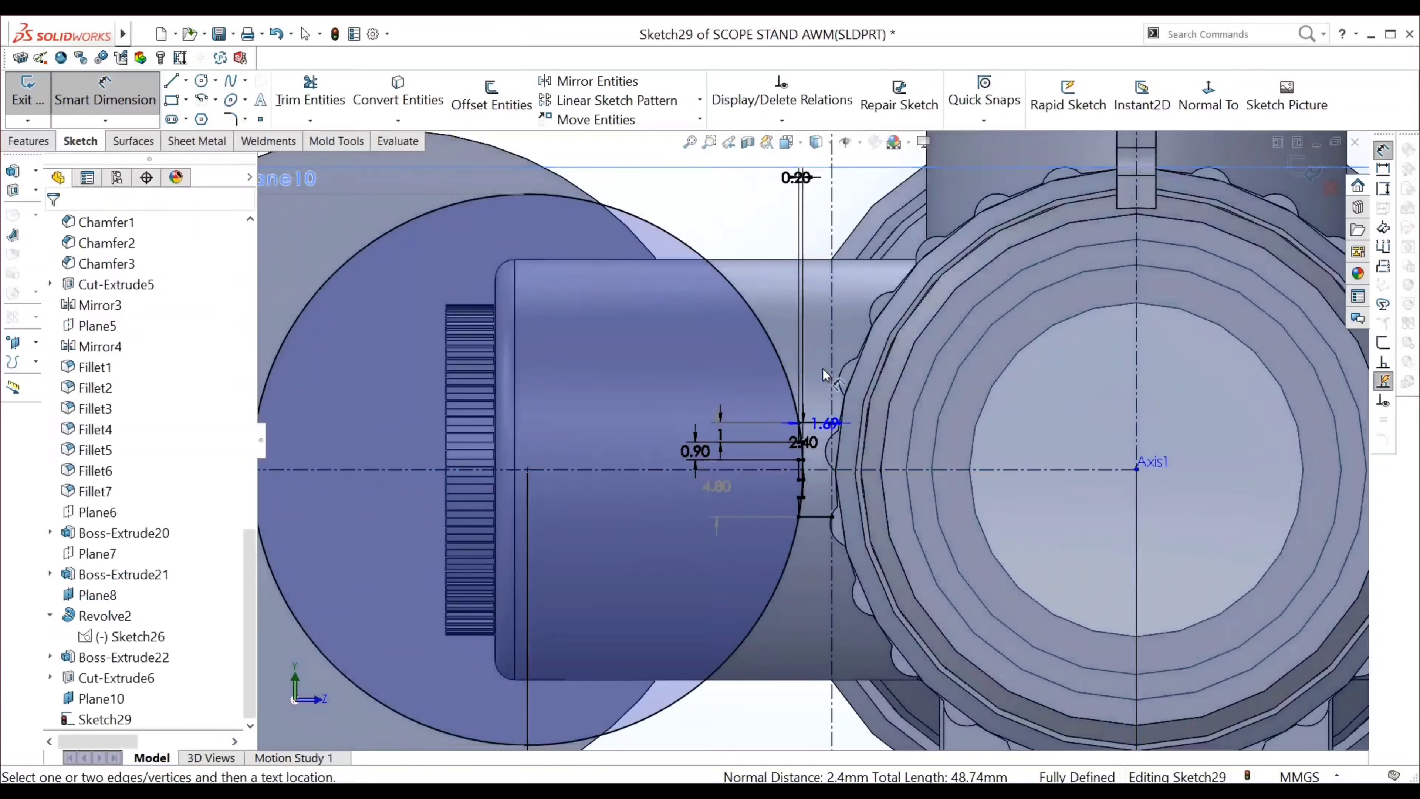
{"action": "left_click", "coordinate": [817, 423]}
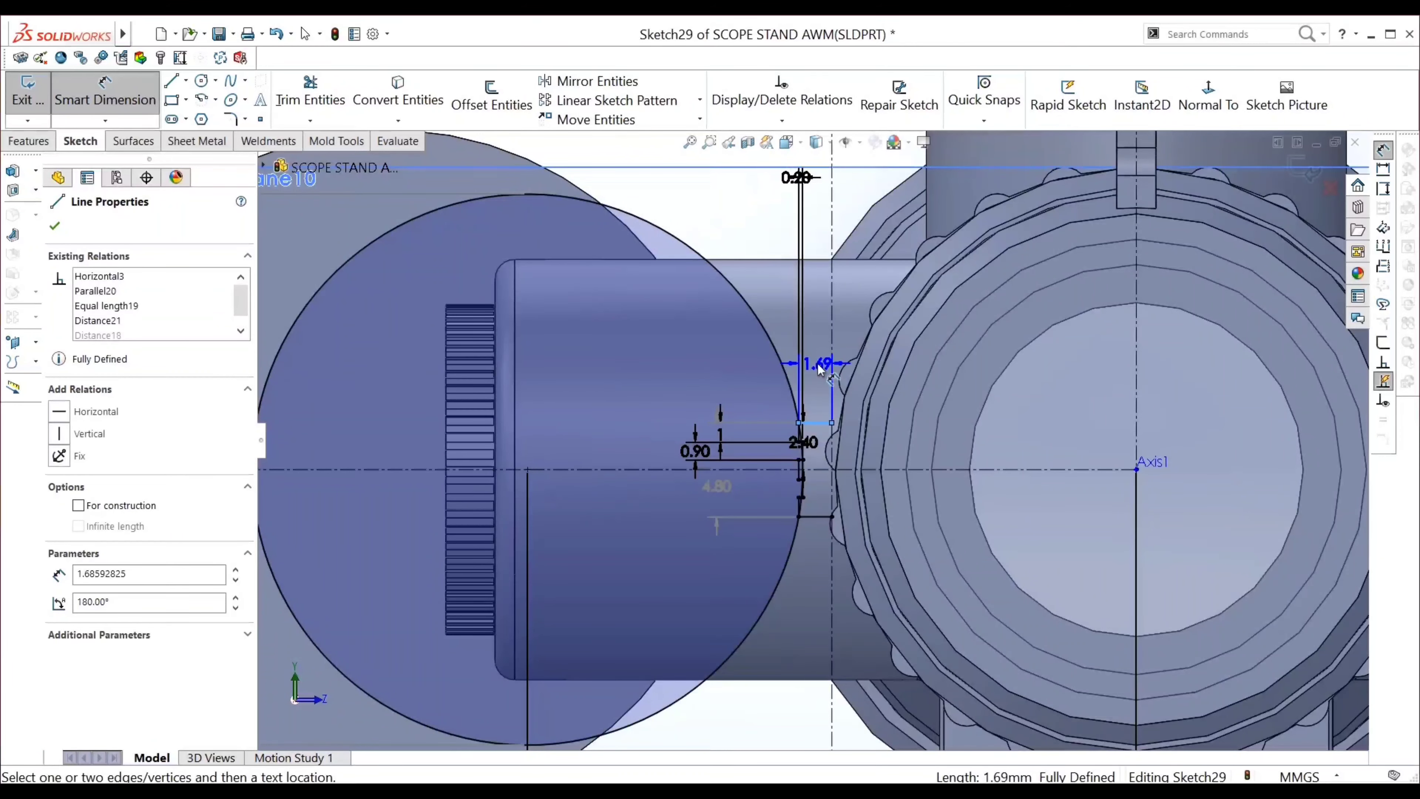
{"action": "key", "text": "Escape"}
{"action": "scroll", "coordinate": [807, 640], "scroll_direction": "up", "scroll_amount": 2}
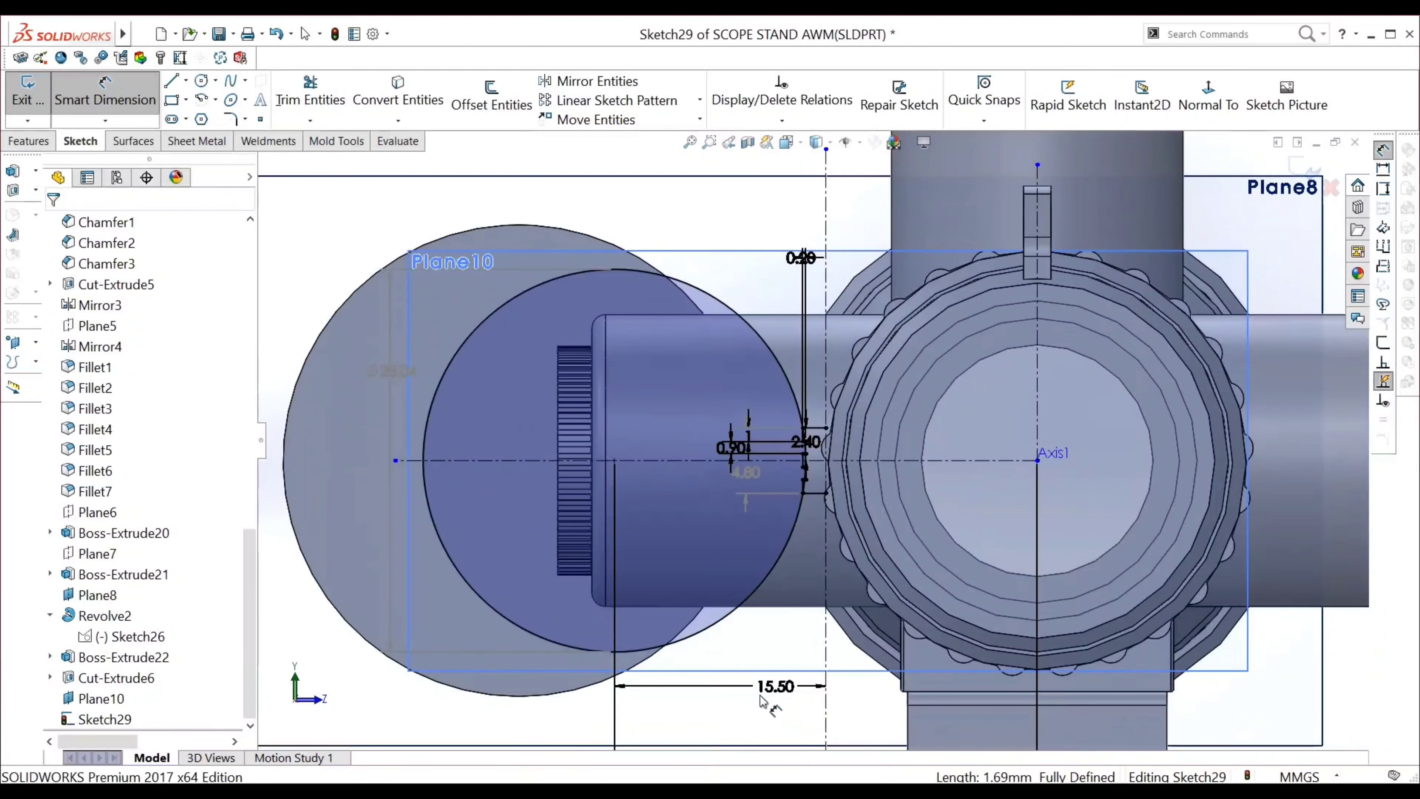
{"action": "scroll", "coordinate": [783, 688], "scroll_direction": "up", "scroll_amount": 2}
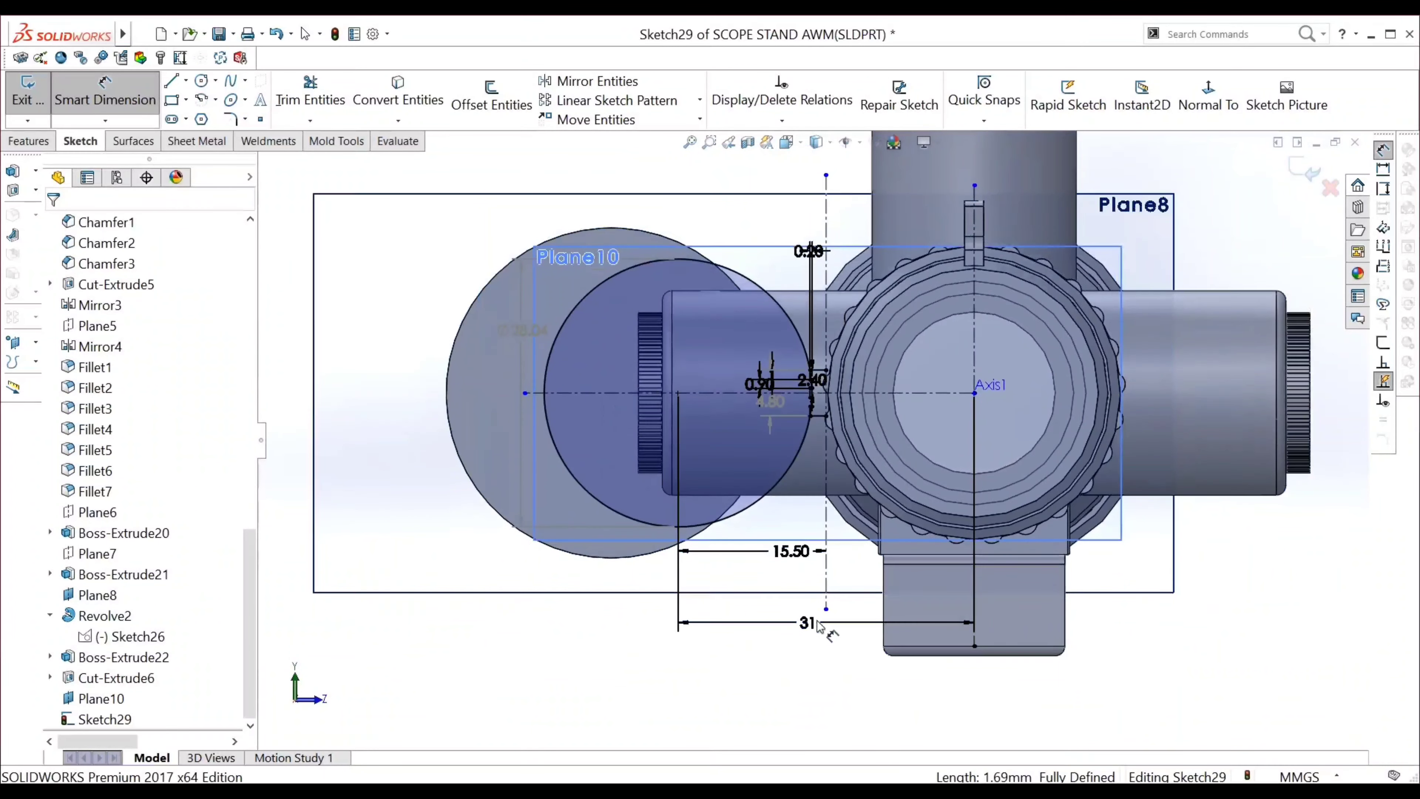
{"action": "double_click", "coordinate": [808, 623]}
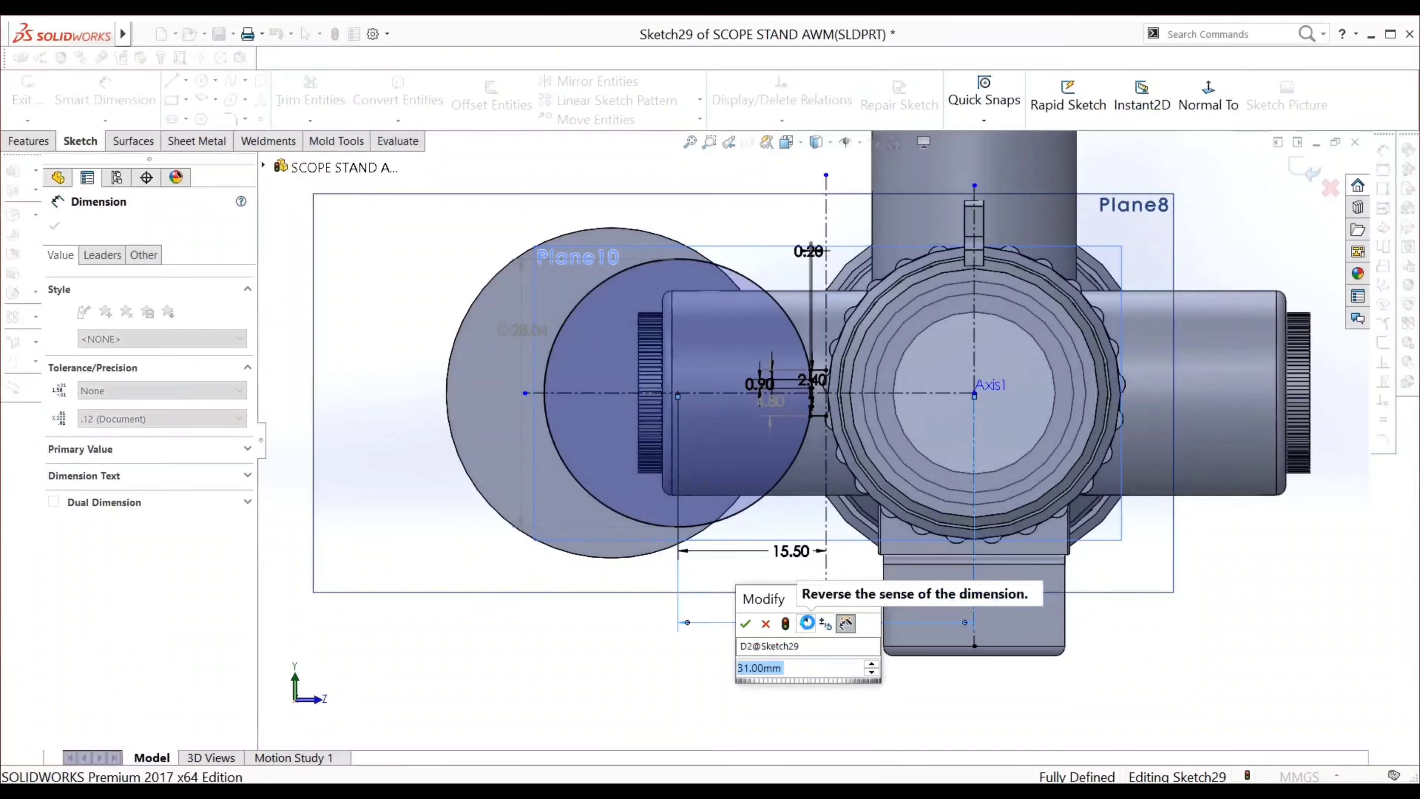
{"action": "type", "text": "30"}
{"action": "key", "text": "Return"}
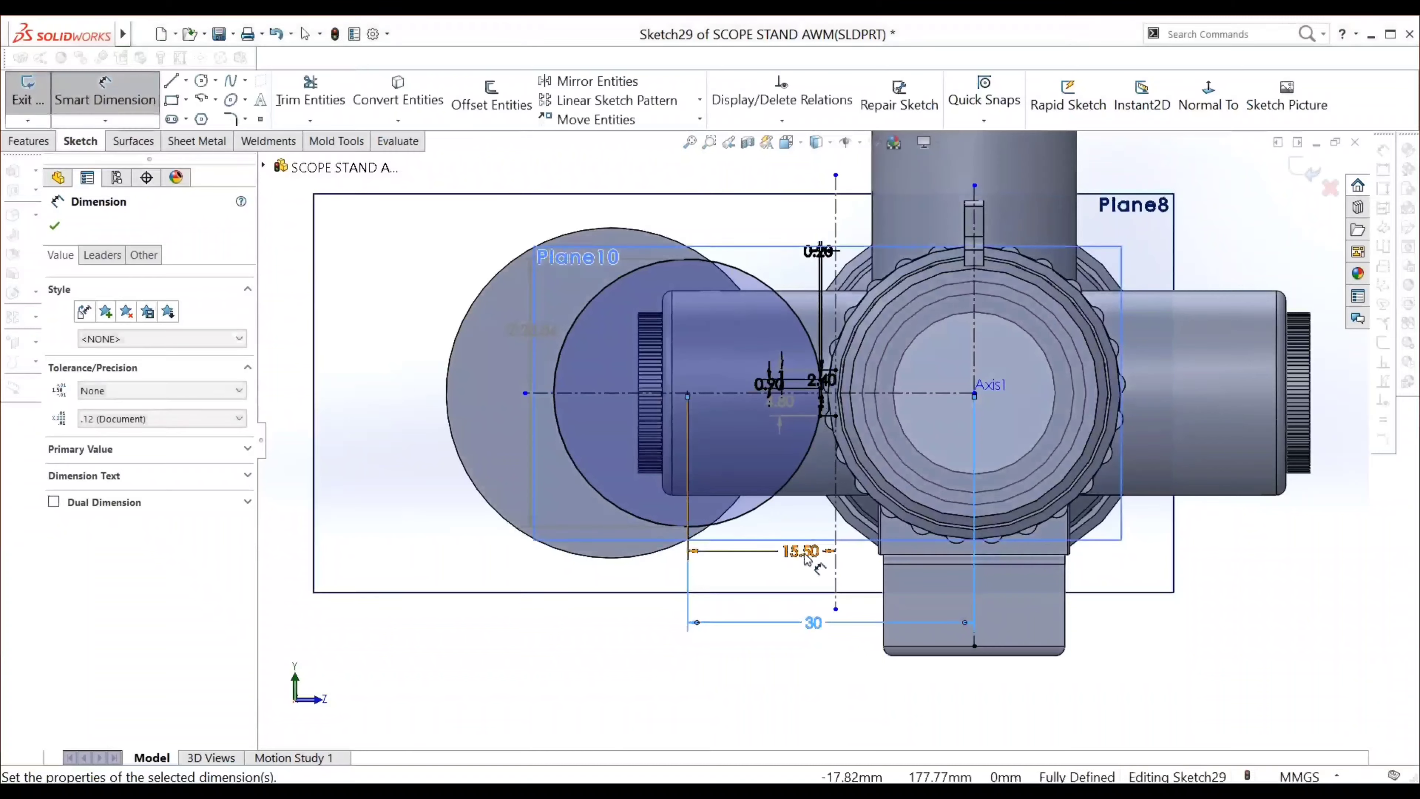
Reduce the 15.50 centreline offset to 15 and close the Dimension PropertyManager
{"action": "double_click", "coordinate": [803, 554]}
{"action": "type", "text": "15"}
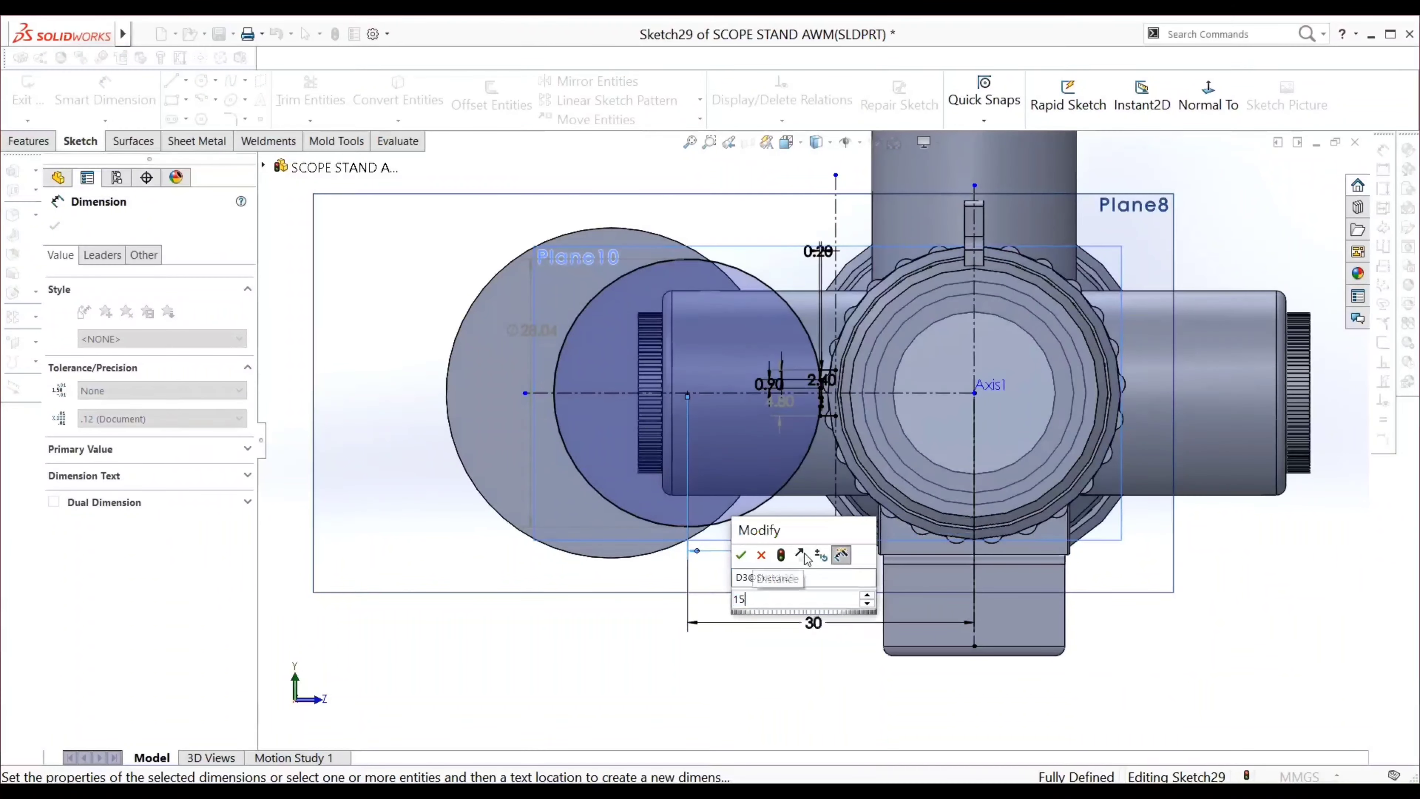
{"action": "key", "text": "Return"}
{"action": "scroll", "coordinate": [831, 400], "scroll_direction": "down", "scroll_amount": 2}
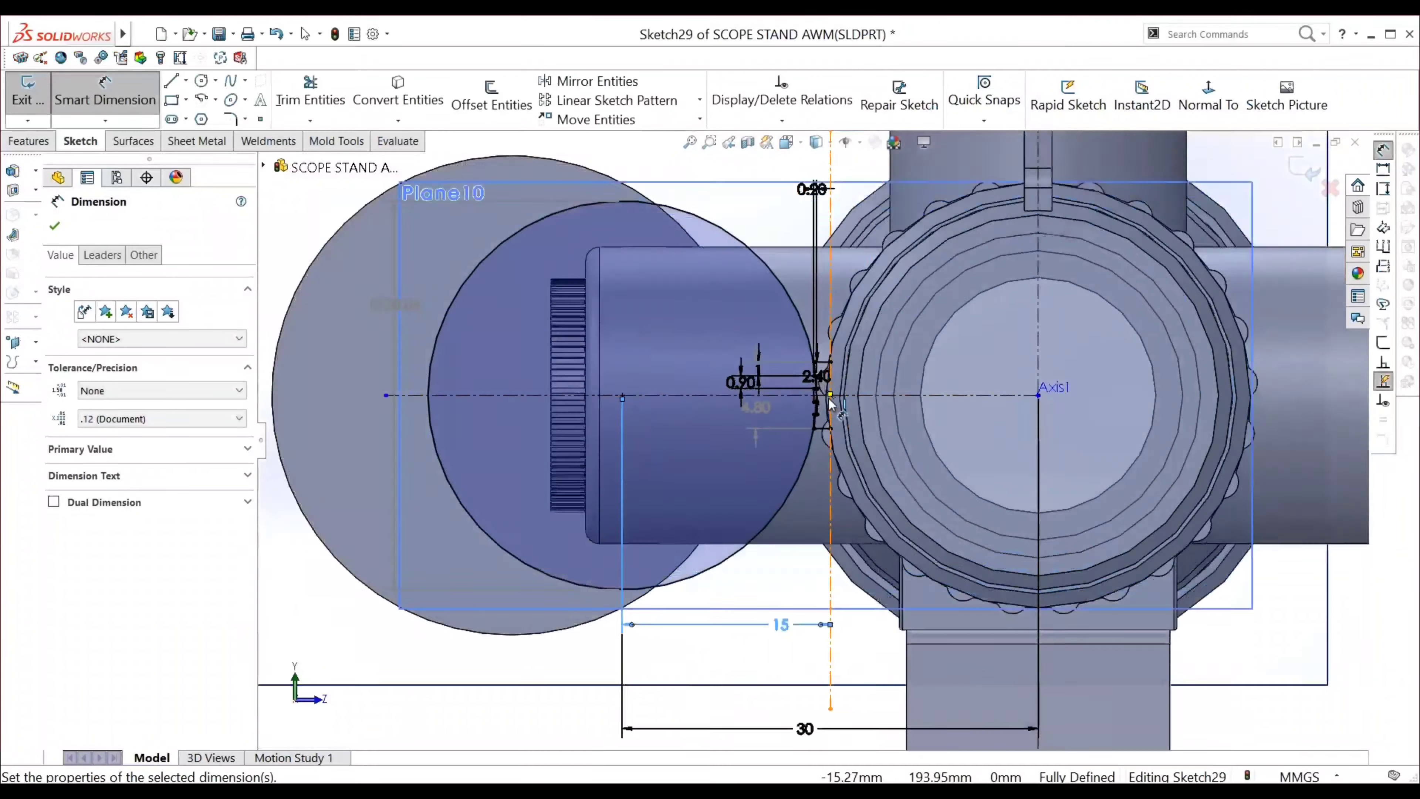
{"action": "scroll", "coordinate": [829, 397], "scroll_direction": "down", "scroll_amount": 2}
{"action": "scroll", "coordinate": [829, 397], "scroll_direction": "down", "scroll_amount": 2}
{"action": "scroll", "coordinate": [830, 400], "scroll_direction": "up", "scroll_amount": 1}
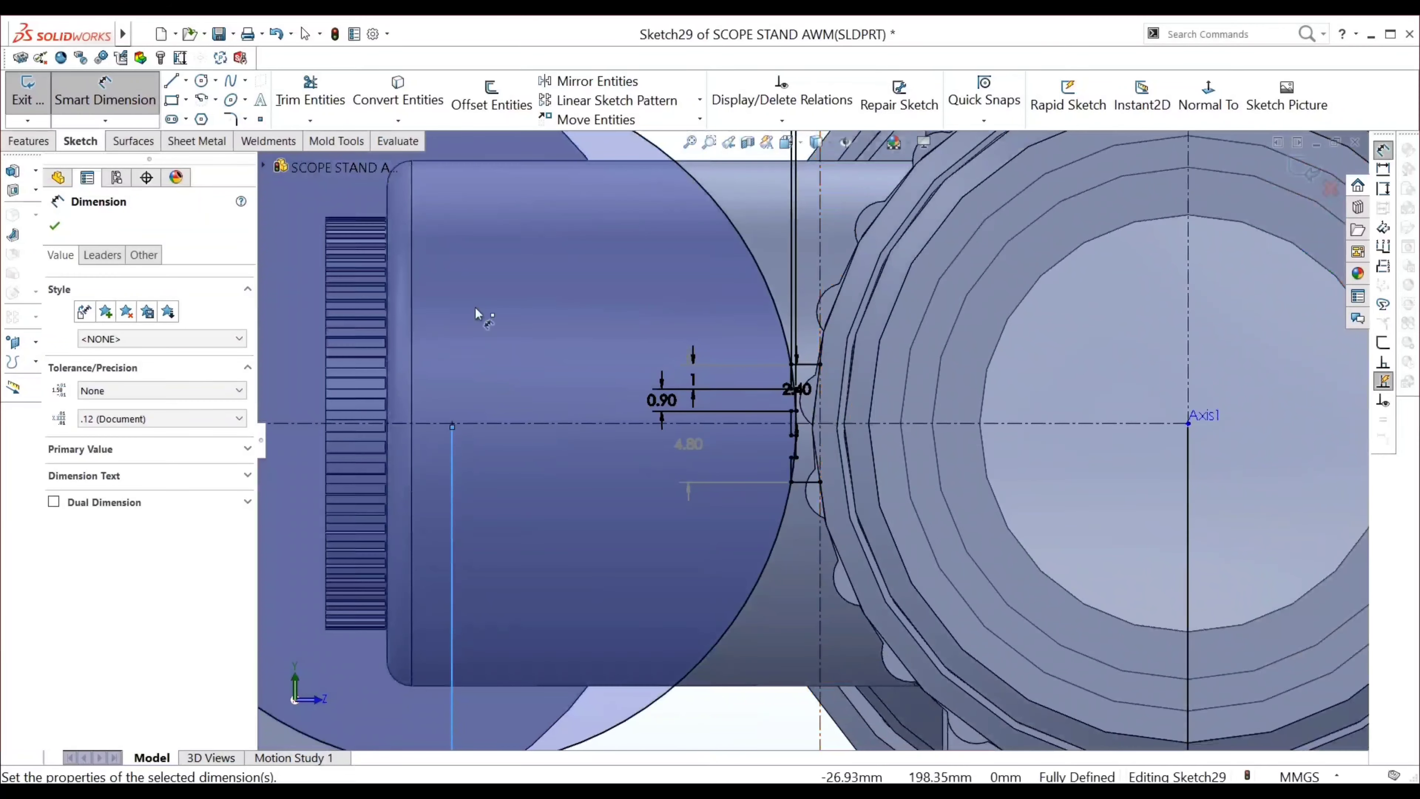
{"action": "left_click", "coordinate": [51, 229]}
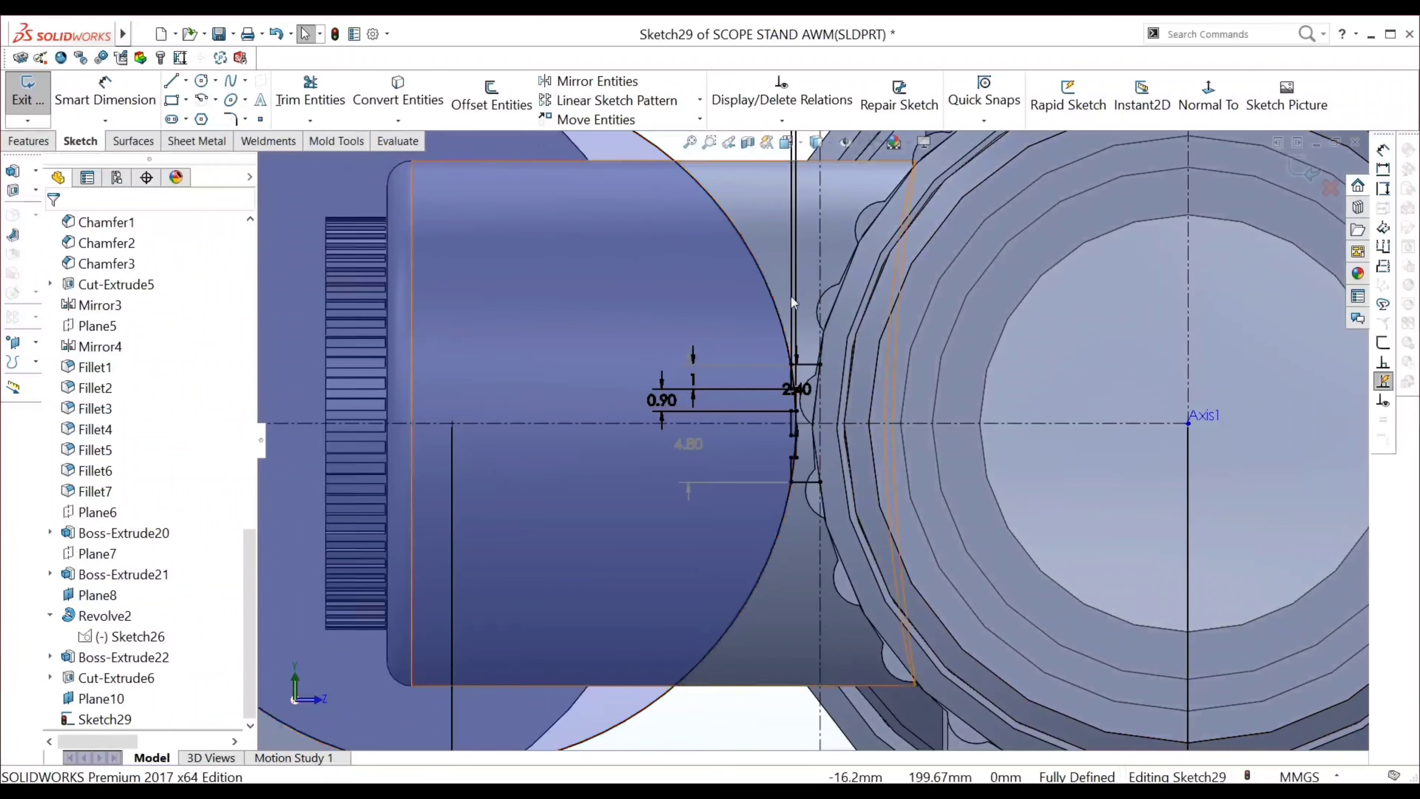
Start a Revolved Boss/Base on the sketch, then cancel it
{"action": "left_click", "coordinate": [52, 147]}
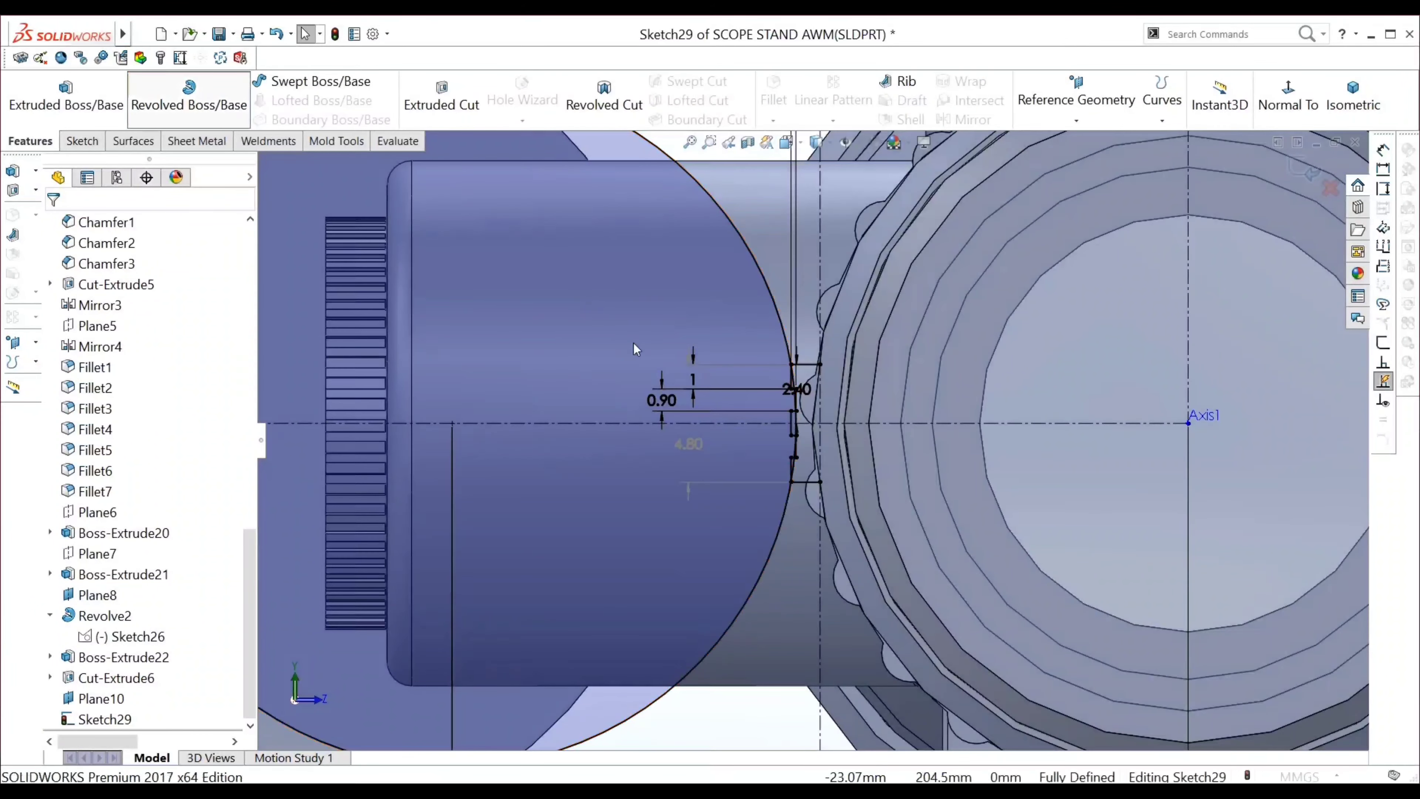
{"action": "left_click", "coordinate": [204, 99]}
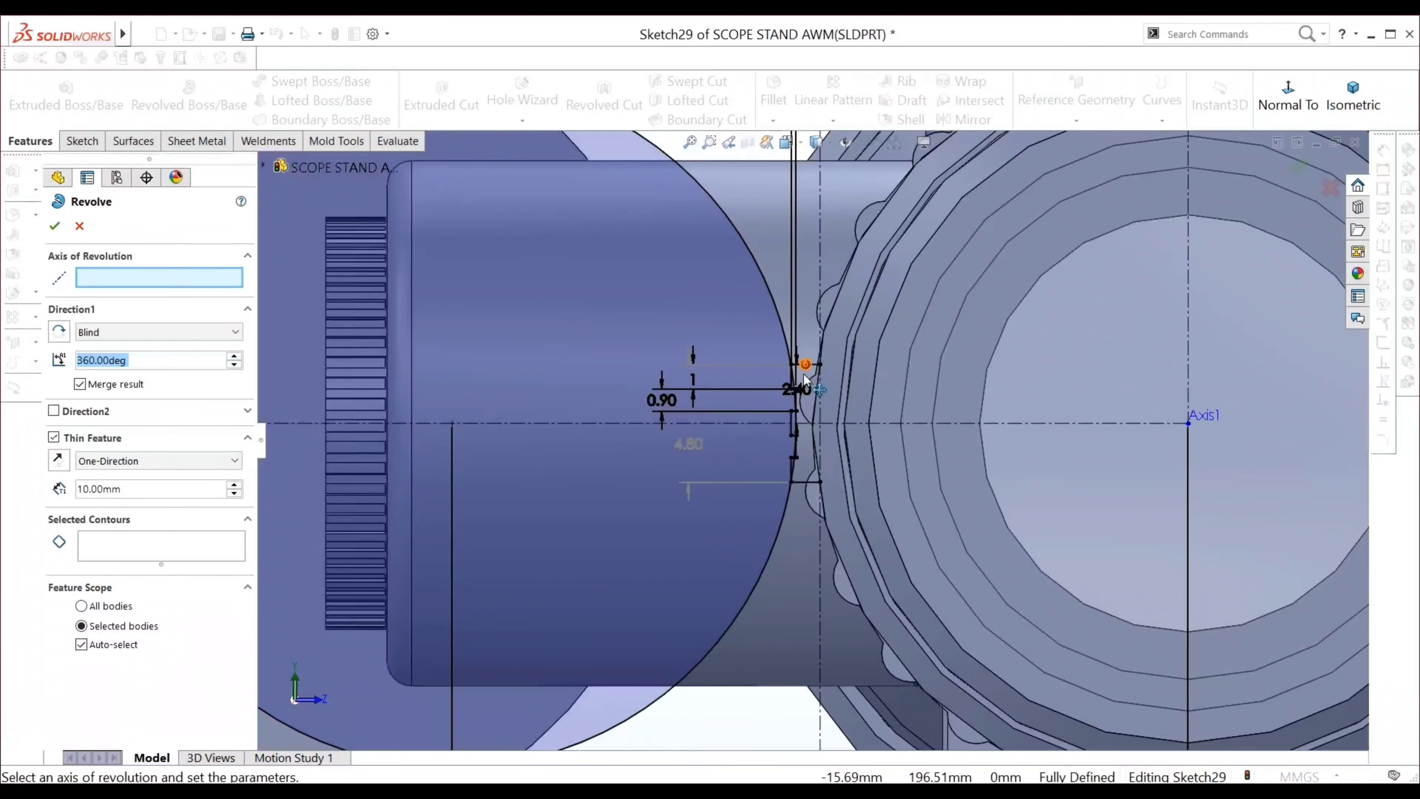
{"action": "scroll", "coordinate": [802, 386], "scroll_direction": "down", "scroll_amount": 3}
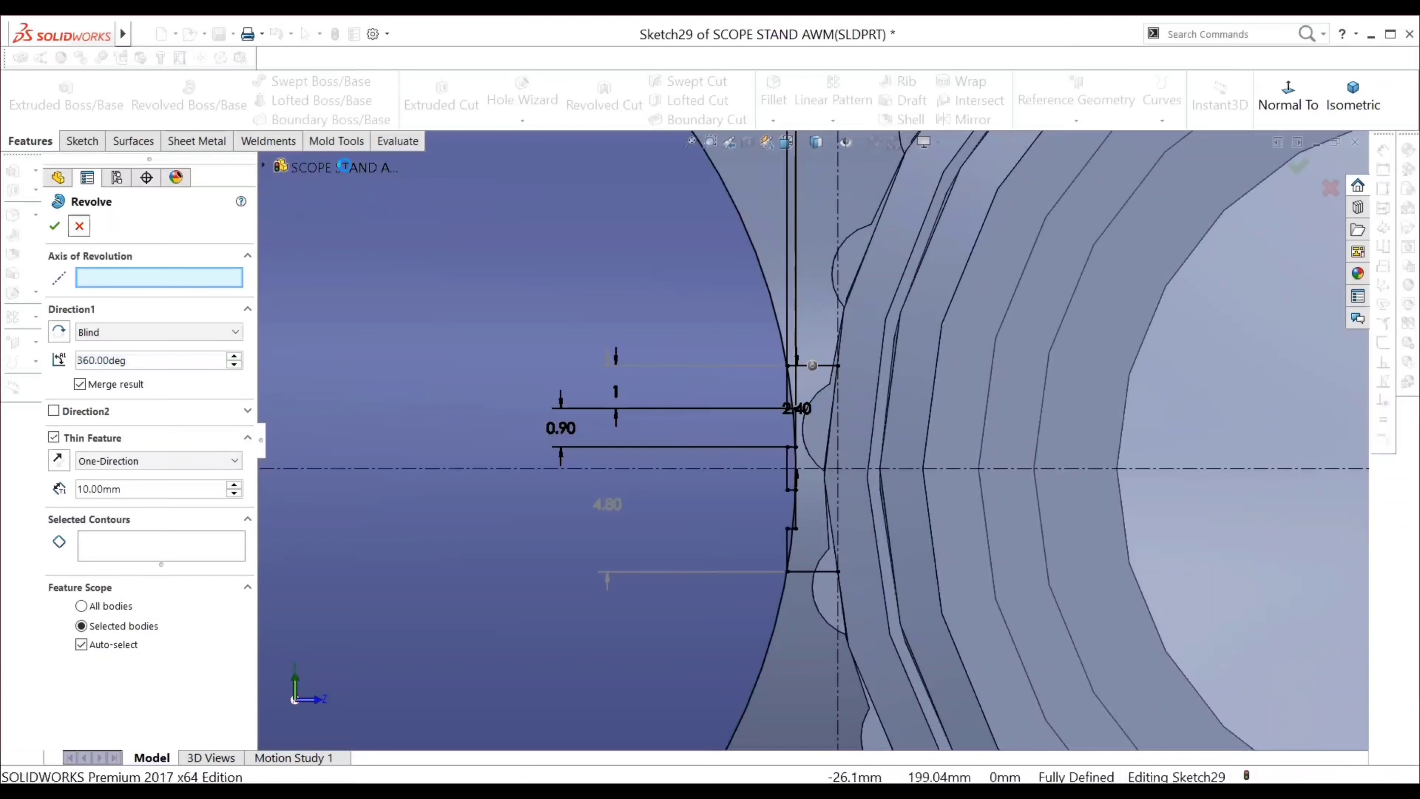
{"action": "left_click", "coordinate": [77, 226]}
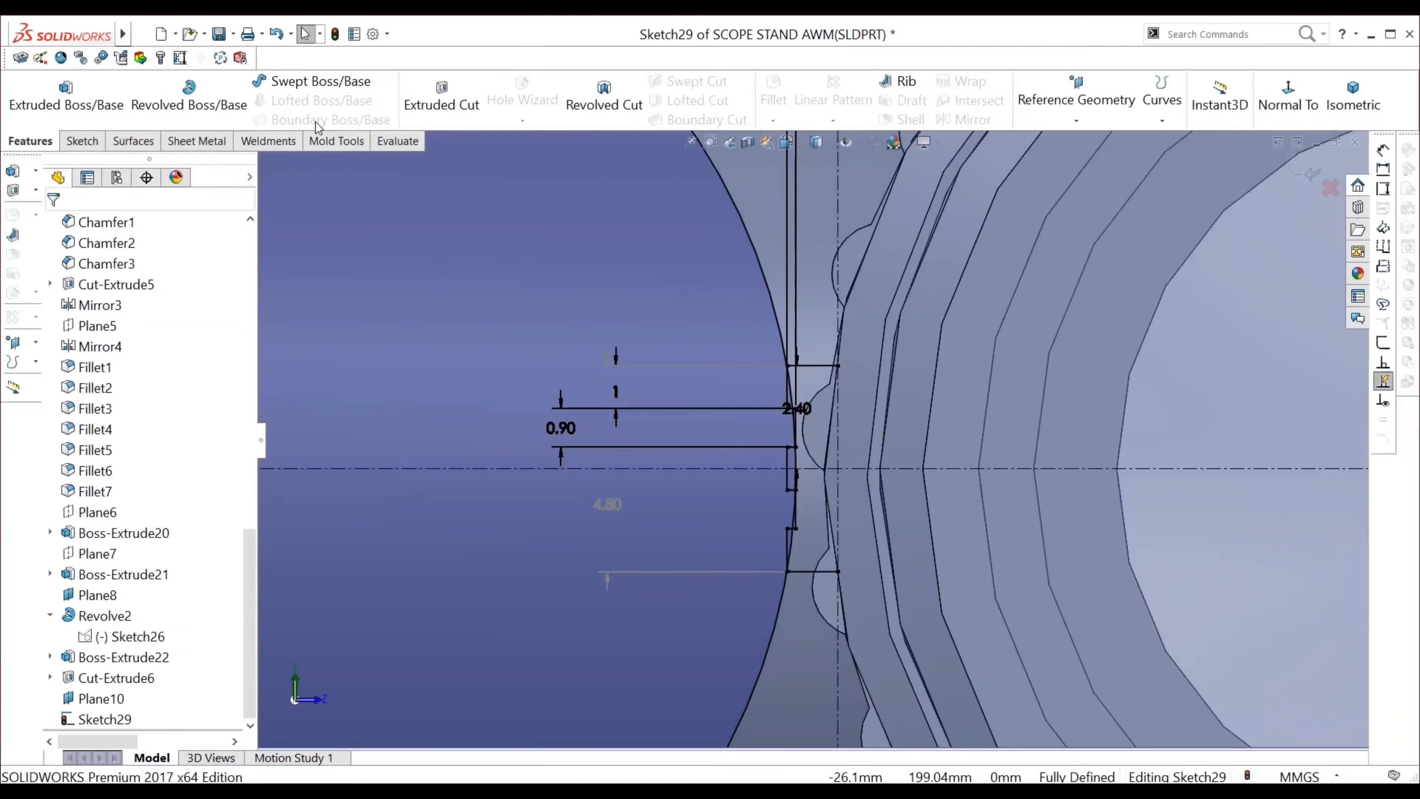
Draw a 4.80 vertical line down the notched profile's right edge
{"action": "left_click", "coordinate": [82, 140]}
{"action": "left_click", "coordinate": [171, 81]}
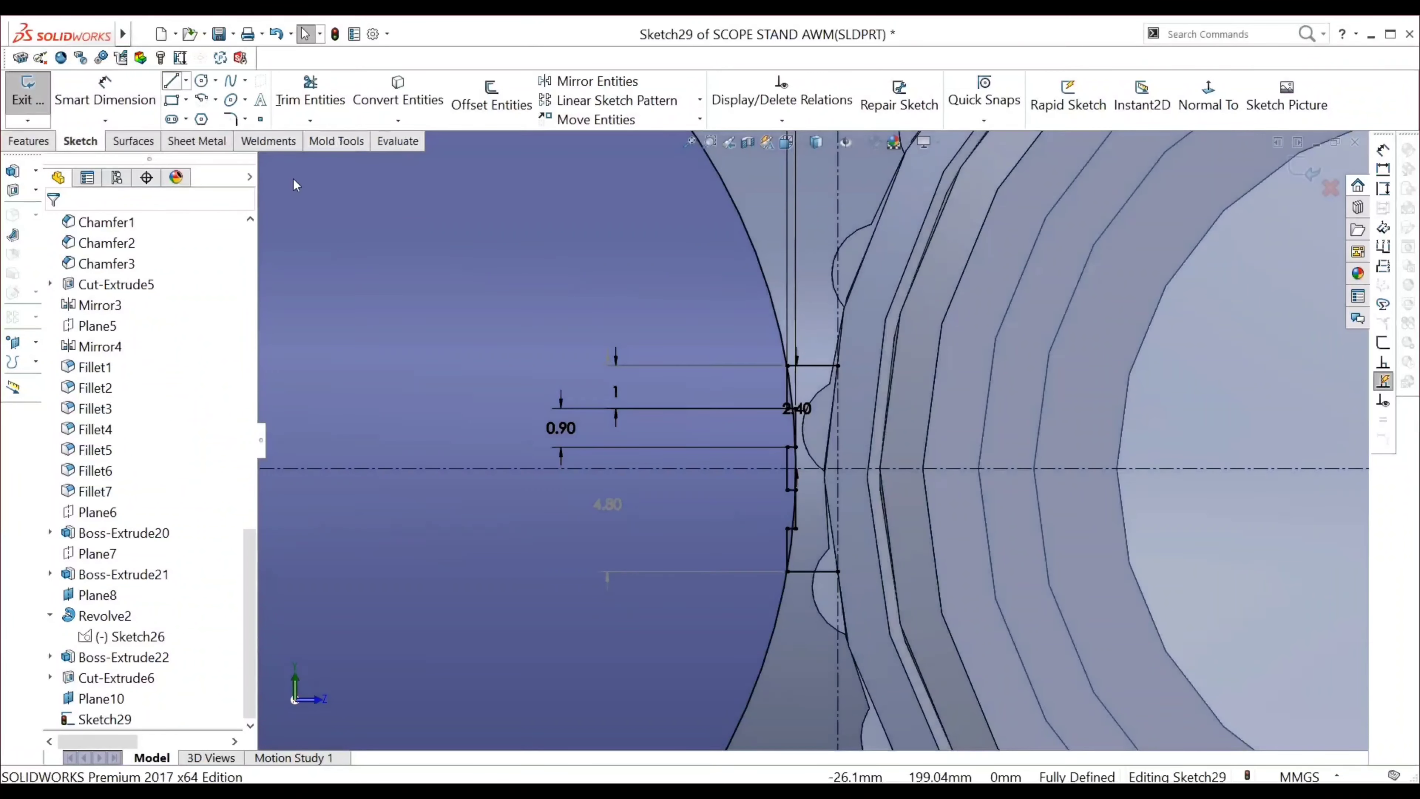
{"action": "left_click", "coordinate": [837, 367]}
{"action": "left_click", "coordinate": [838, 571]}
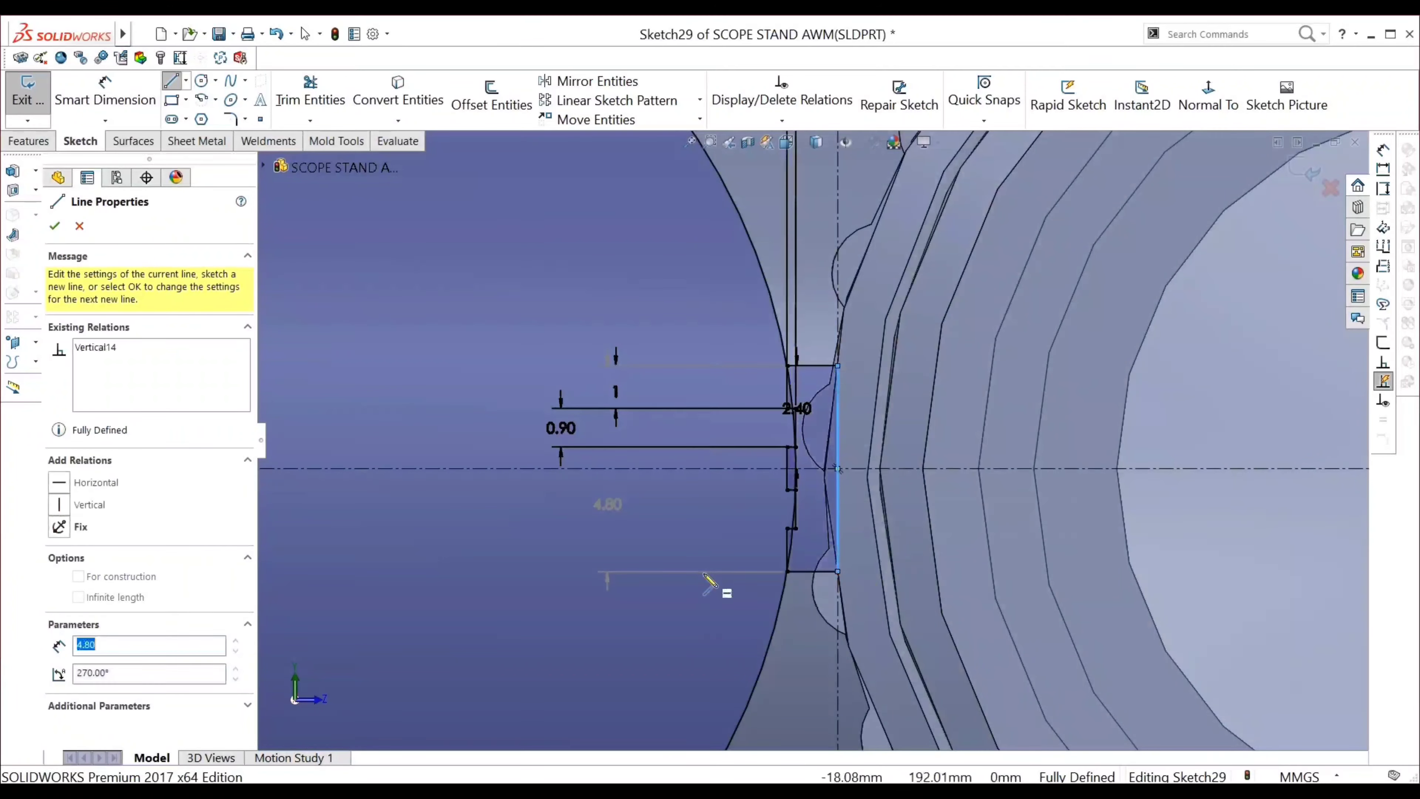
{"action": "key", "text": "Escape"}
{"action": "key", "text": "Escape"}
{"action": "scroll", "coordinate": [794, 246], "scroll_direction": "up", "scroll_amount": 3}
{"action": "scroll", "coordinate": [794, 246], "scroll_direction": "up", "scroll_amount": 2}
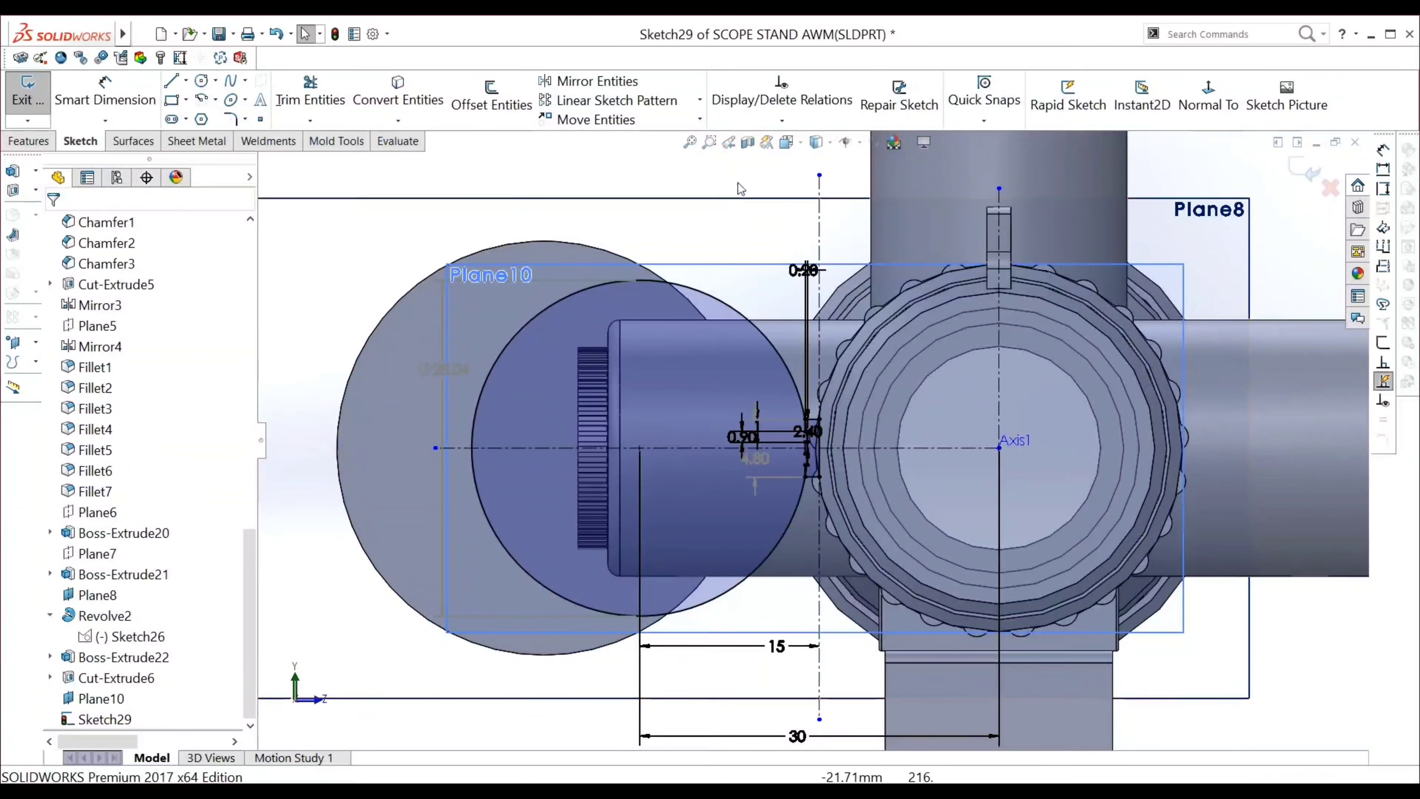
{"action": "left_click", "coordinate": [105, 92]}
{"action": "scroll", "coordinate": [807, 381], "scroll_direction": "down", "scroll_amount": 2}
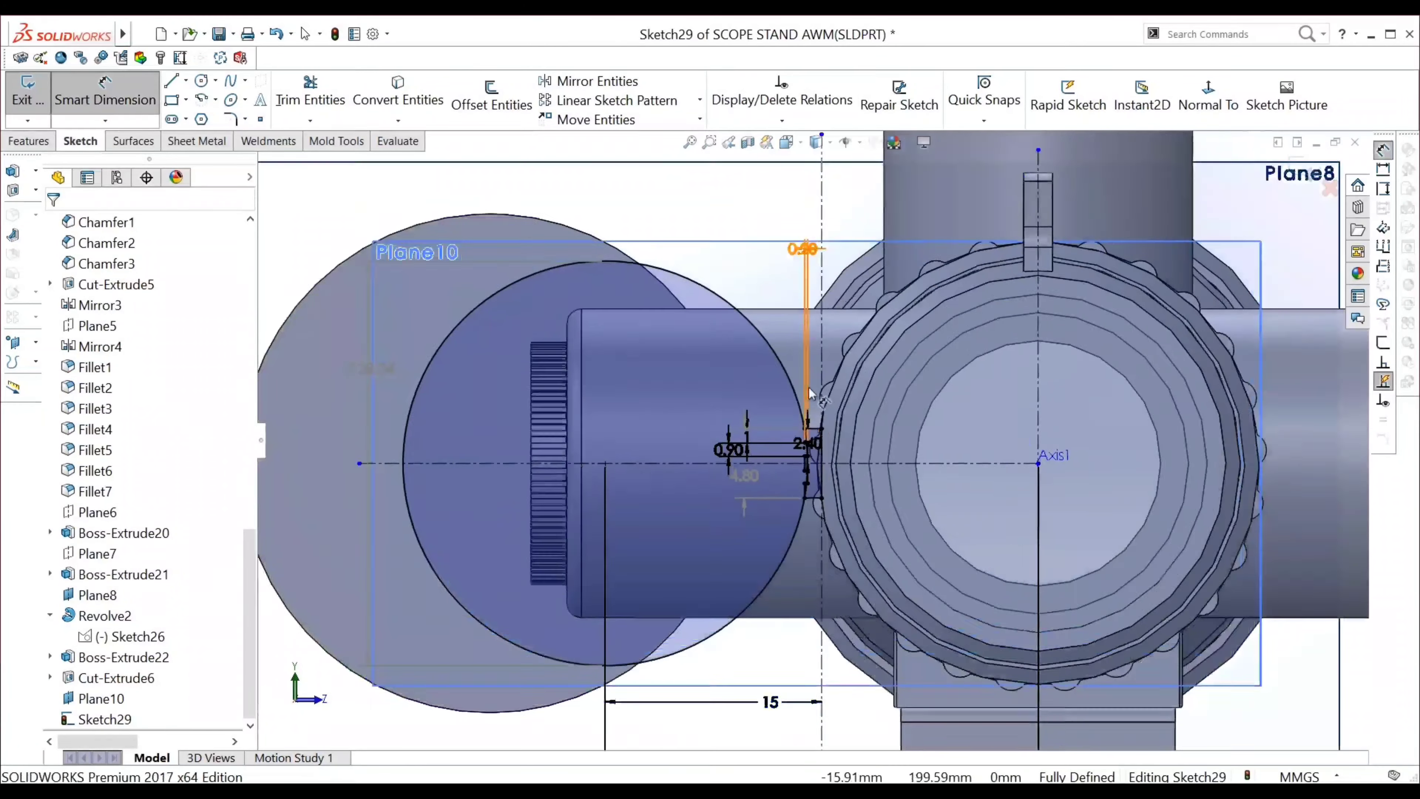
{"action": "scroll", "coordinate": [807, 380], "scroll_direction": "down", "scroll_amount": 2}
Begin dimensioning the short horizontal line, then cancel without adding it
{"action": "key", "text": "Escape"}
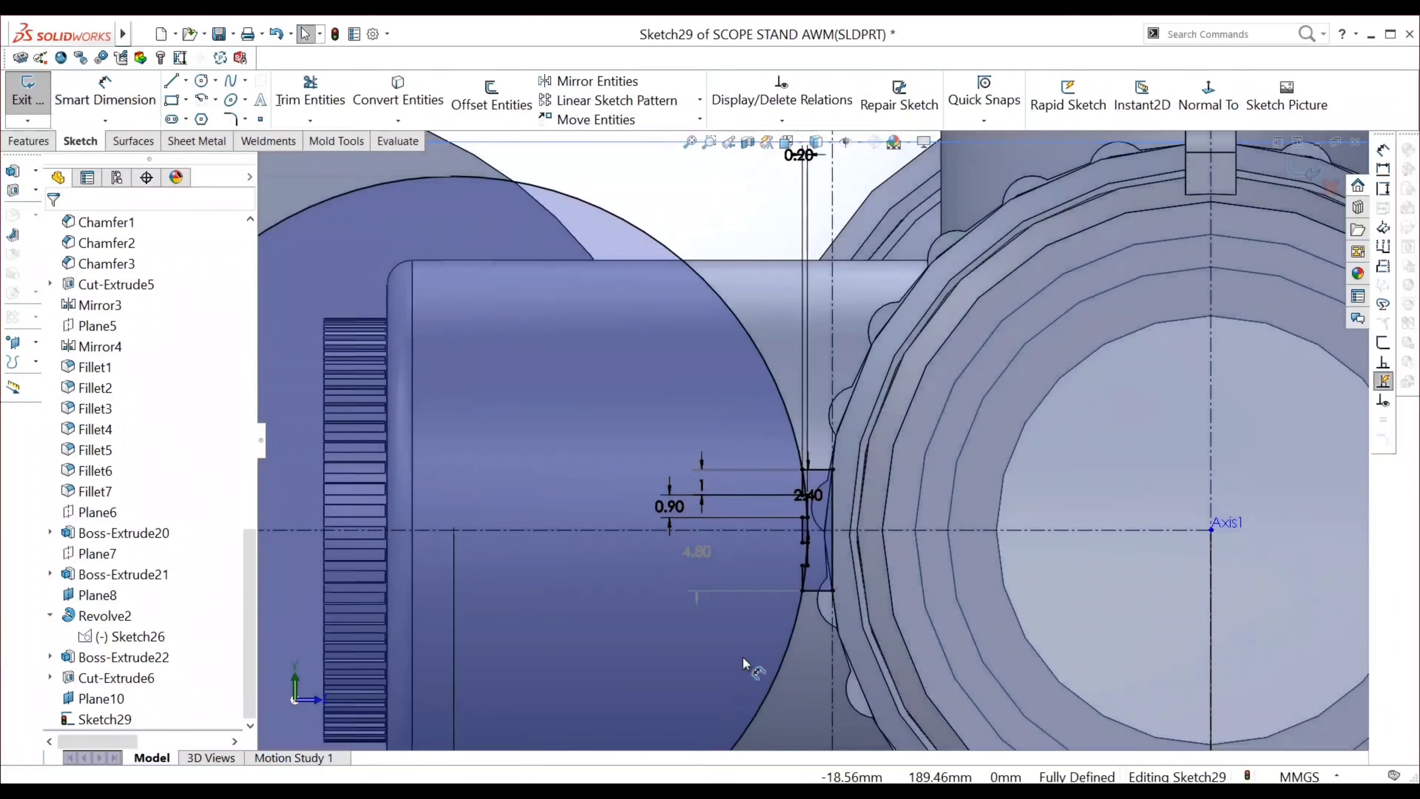
{"action": "scroll", "coordinate": [835, 670], "scroll_direction": "up", "scroll_amount": 3}
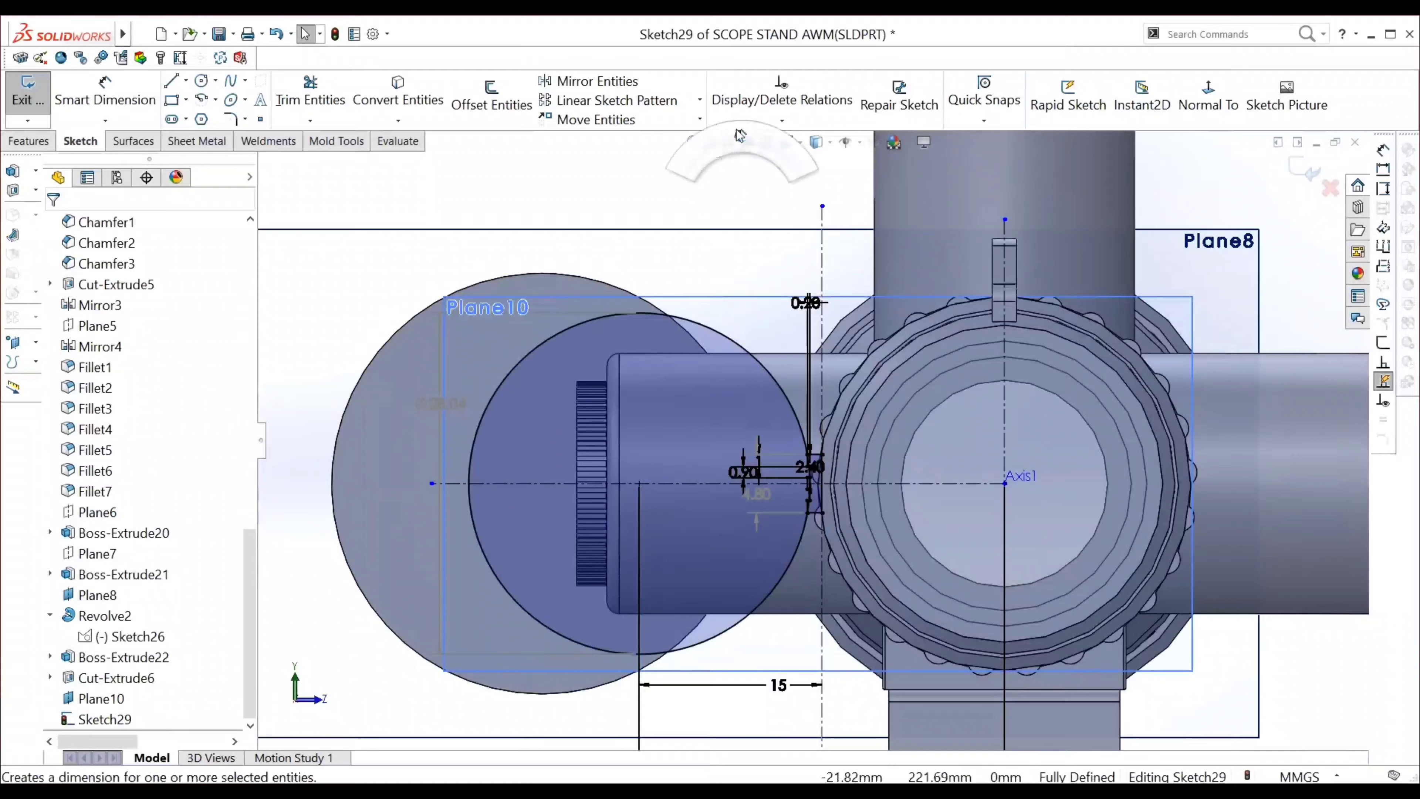
{"action": "left_click", "coordinate": [105, 93]}
{"action": "scroll", "coordinate": [827, 569], "scroll_direction": "down", "scroll_amount": 2}
{"action": "left_click", "coordinate": [800, 469]}
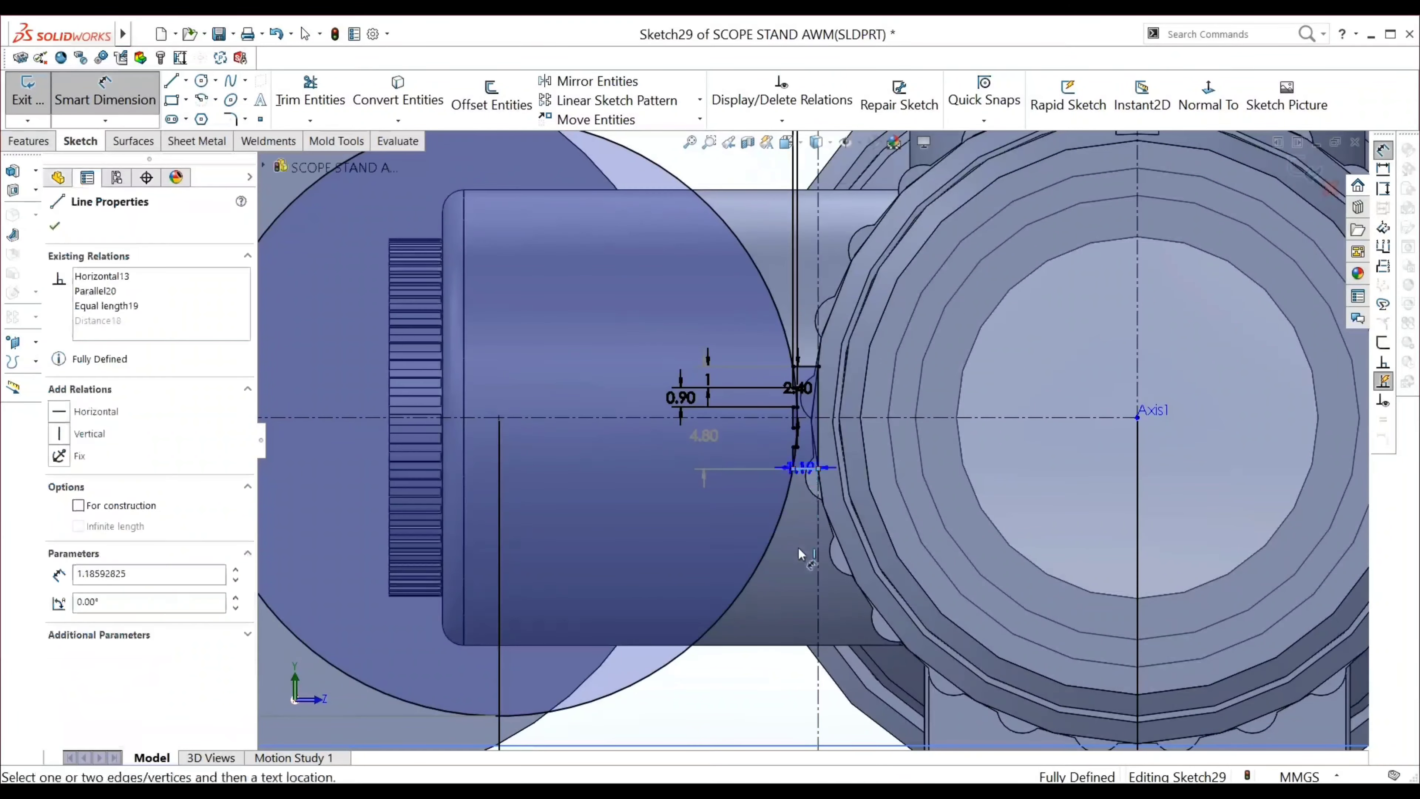
{"action": "key", "text": "Escape"}
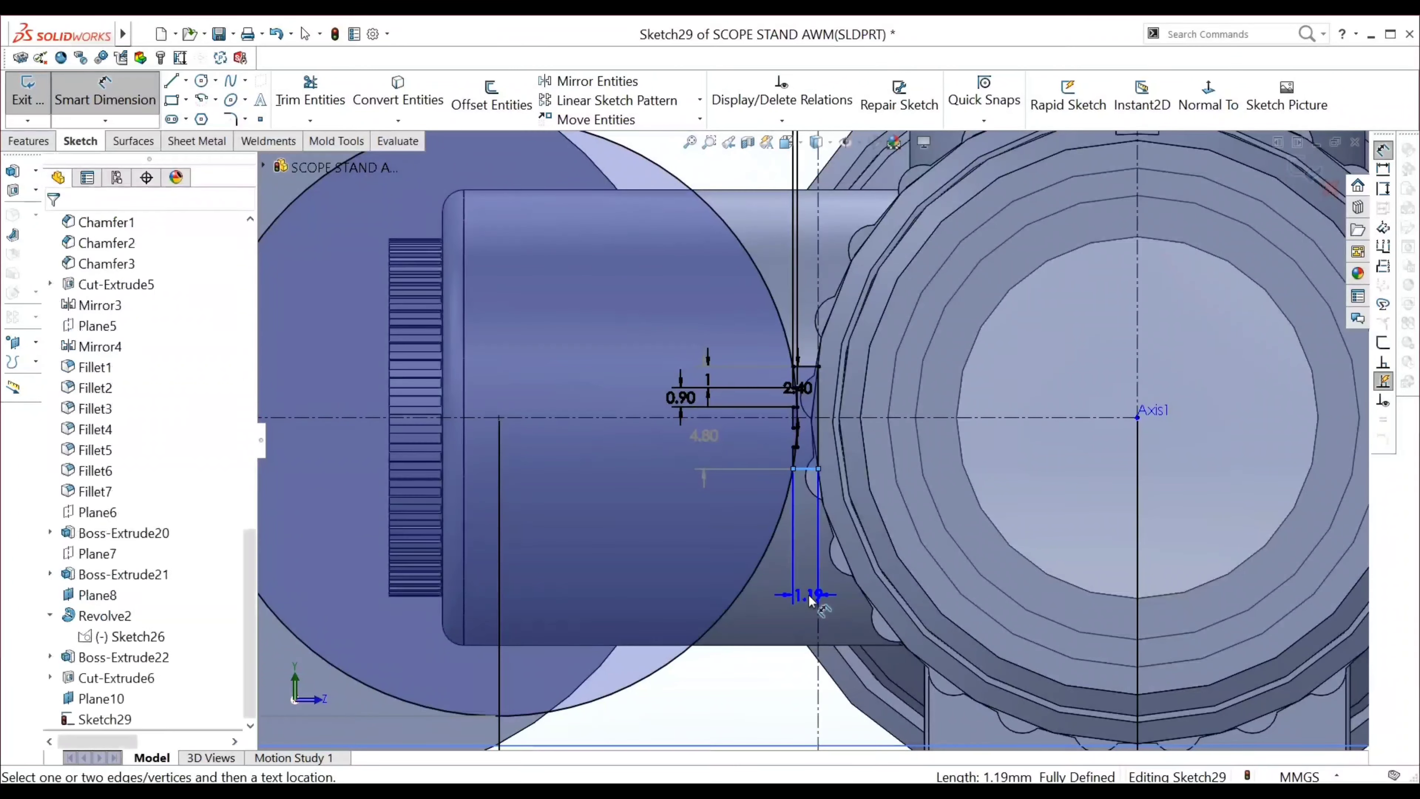
{"action": "scroll", "coordinate": [816, 607], "scroll_direction": "up", "scroll_amount": 3}
Change the 30 spacing to 29 and the 15 offset to 29/2 (14.50)
{"action": "left_click", "coordinate": [794, 735]}
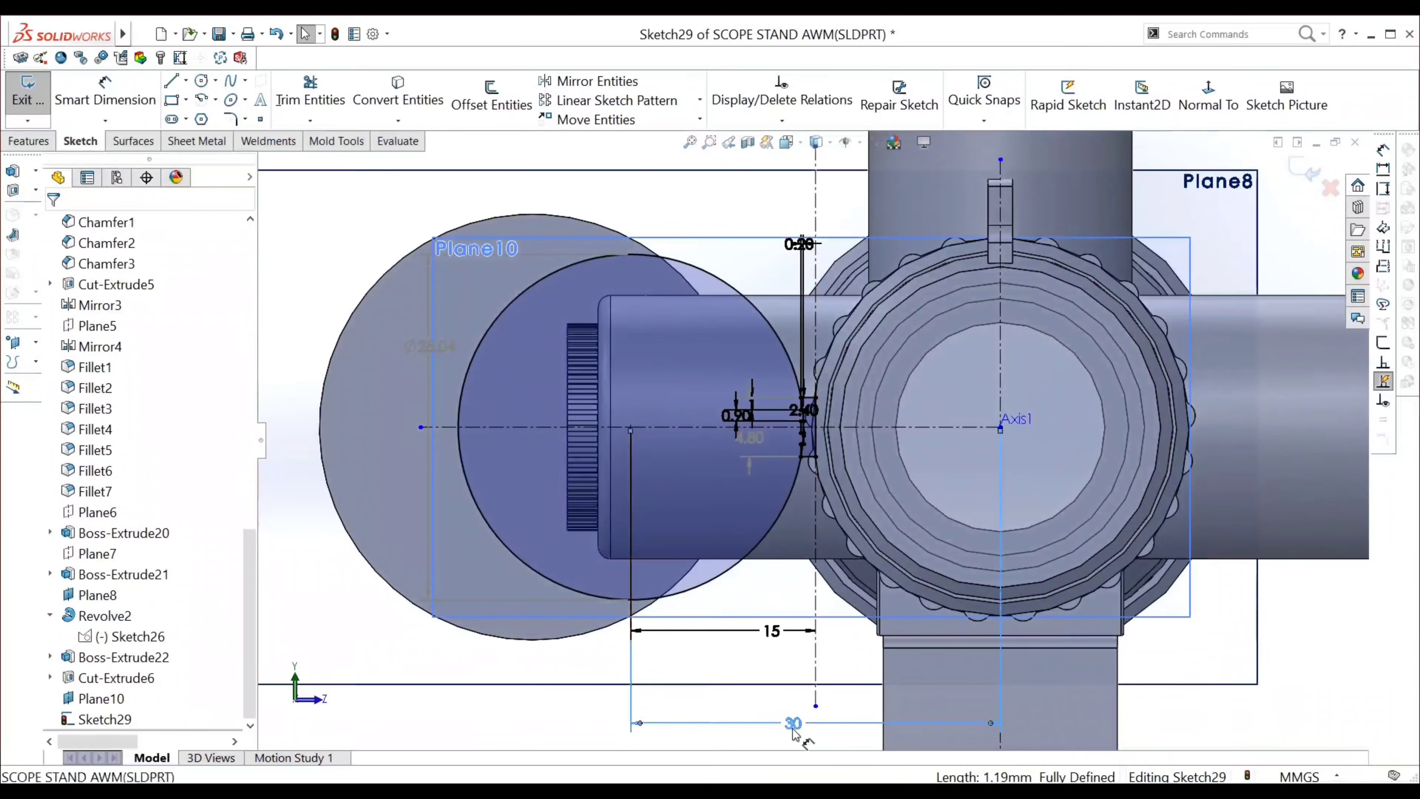
{"action": "double_click", "coordinate": [794, 736]}
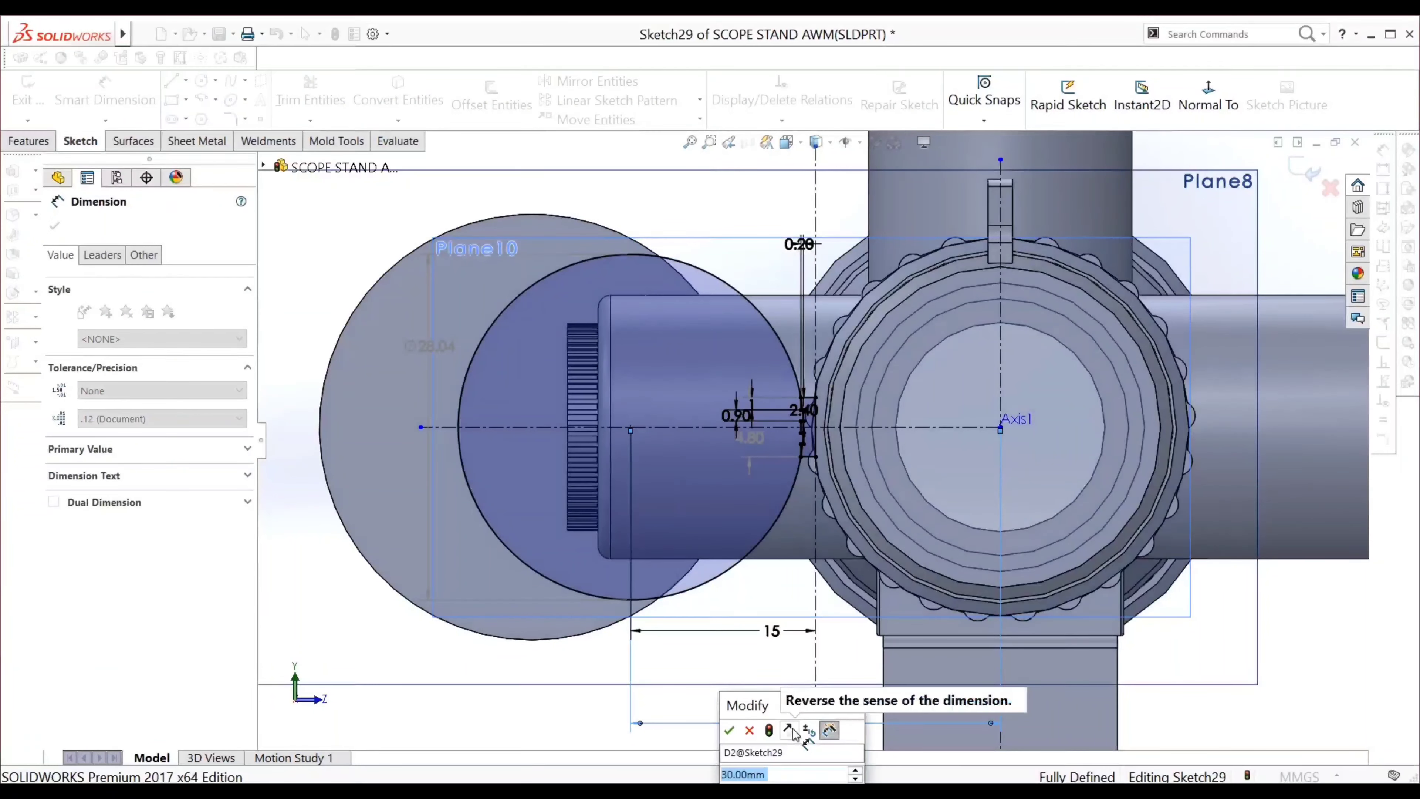
{"action": "type", "text": "29"}
{"action": "key", "text": "Return"}
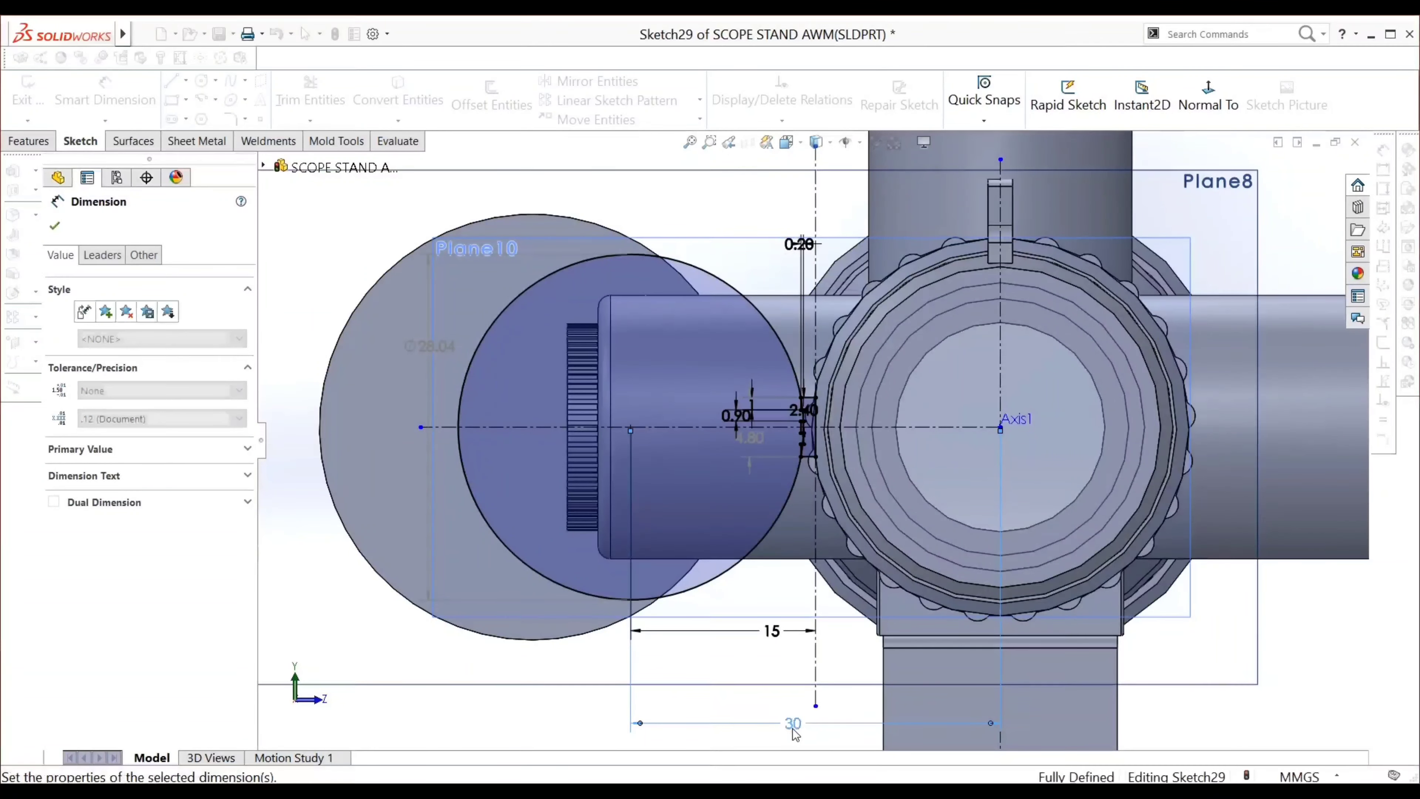
{"action": "double_click", "coordinate": [786, 635]}
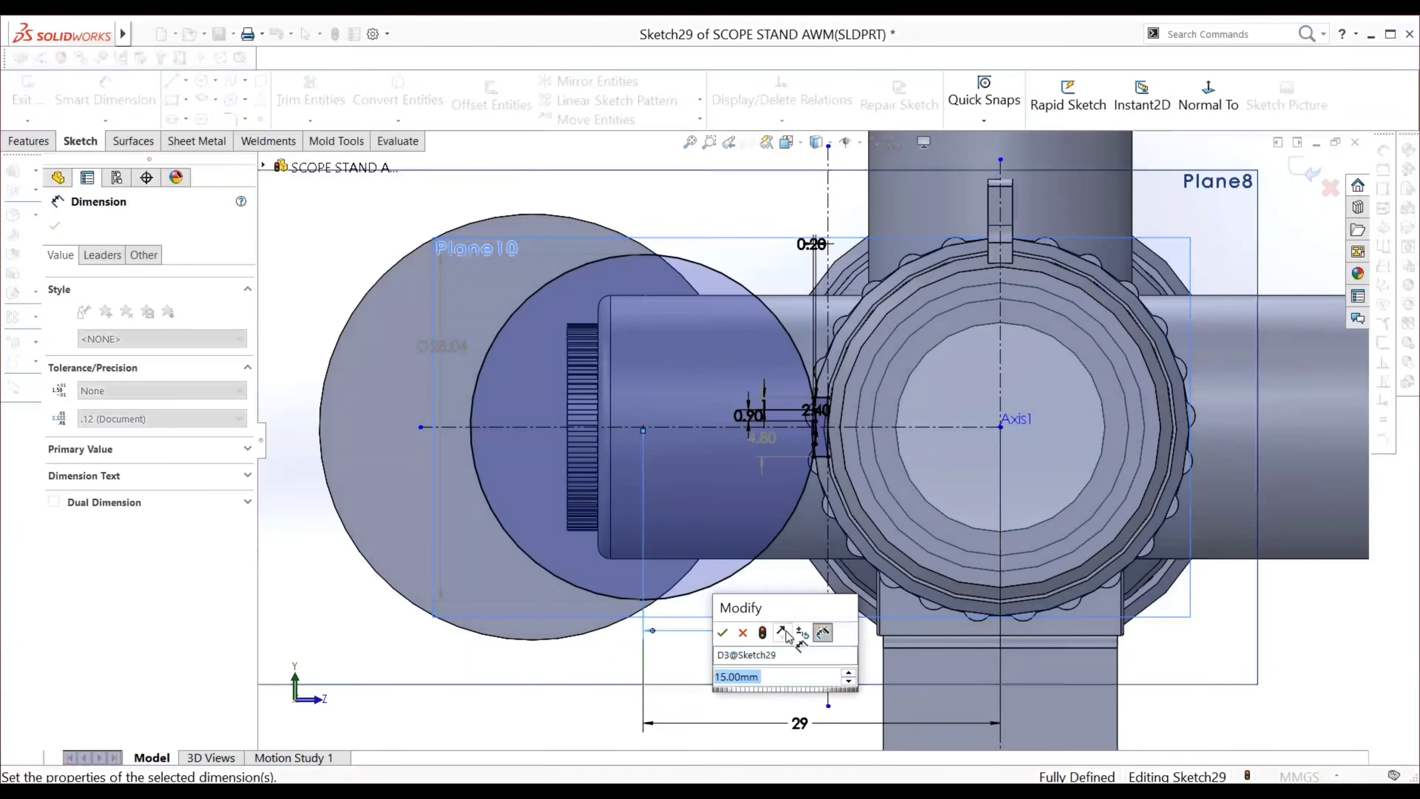
{"action": "type", "text": "9/2"}
{"action": "key", "text": "Return"}
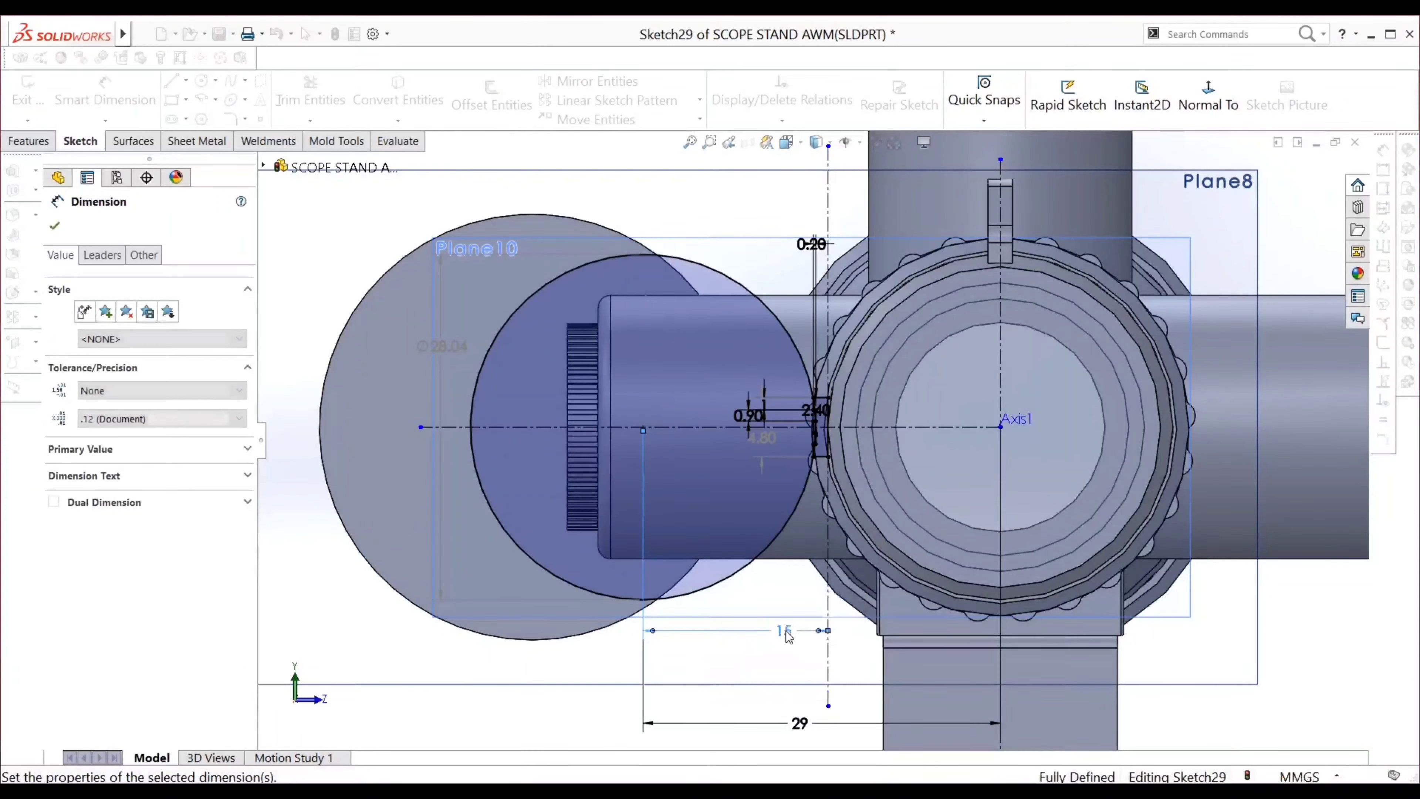
{"action": "scroll", "coordinate": [803, 436], "scroll_direction": "down", "scroll_amount": 3}
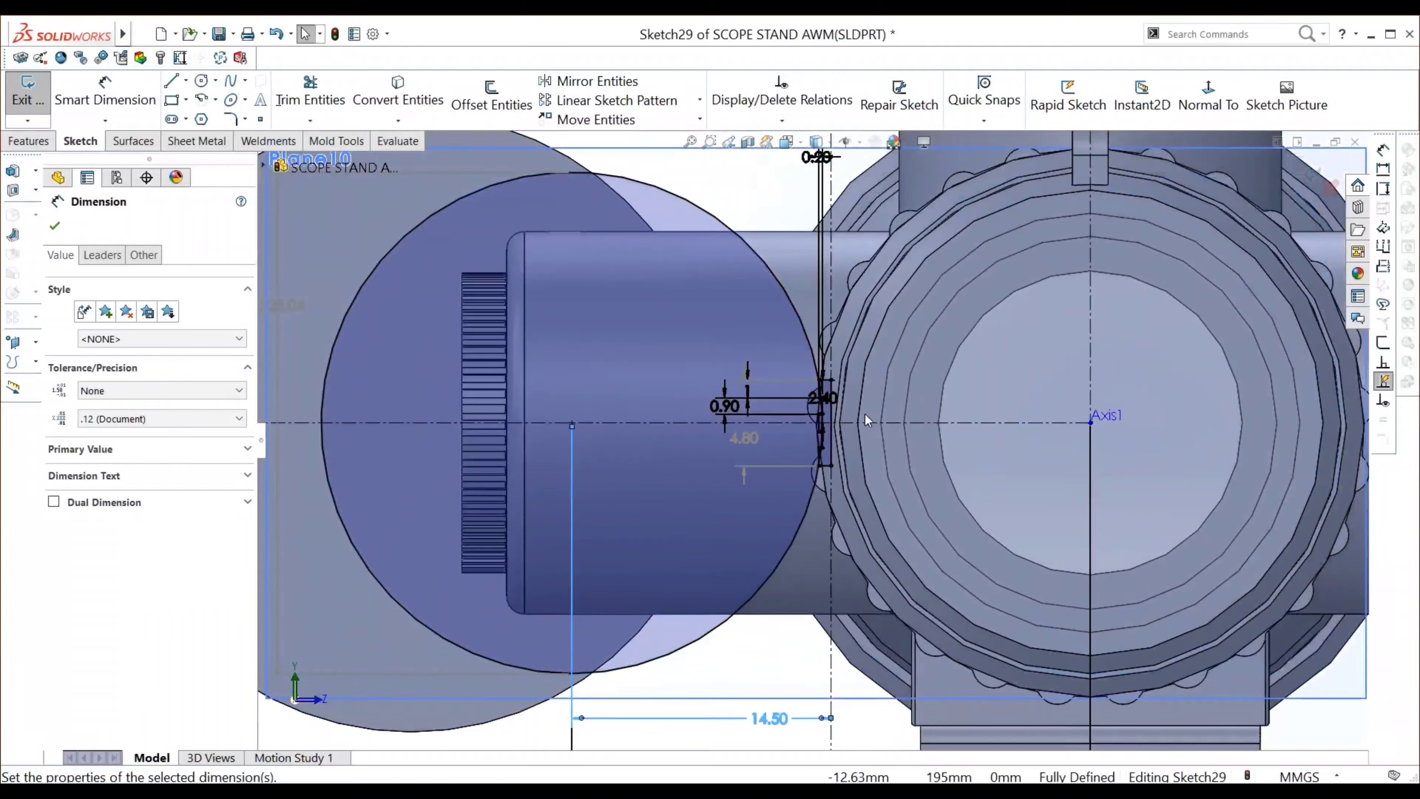
{"action": "scroll", "coordinate": [866, 414], "scroll_direction": "down", "scroll_amount": 3}
{"action": "scroll", "coordinate": [866, 420], "scroll_direction": "up", "scroll_amount": 1}
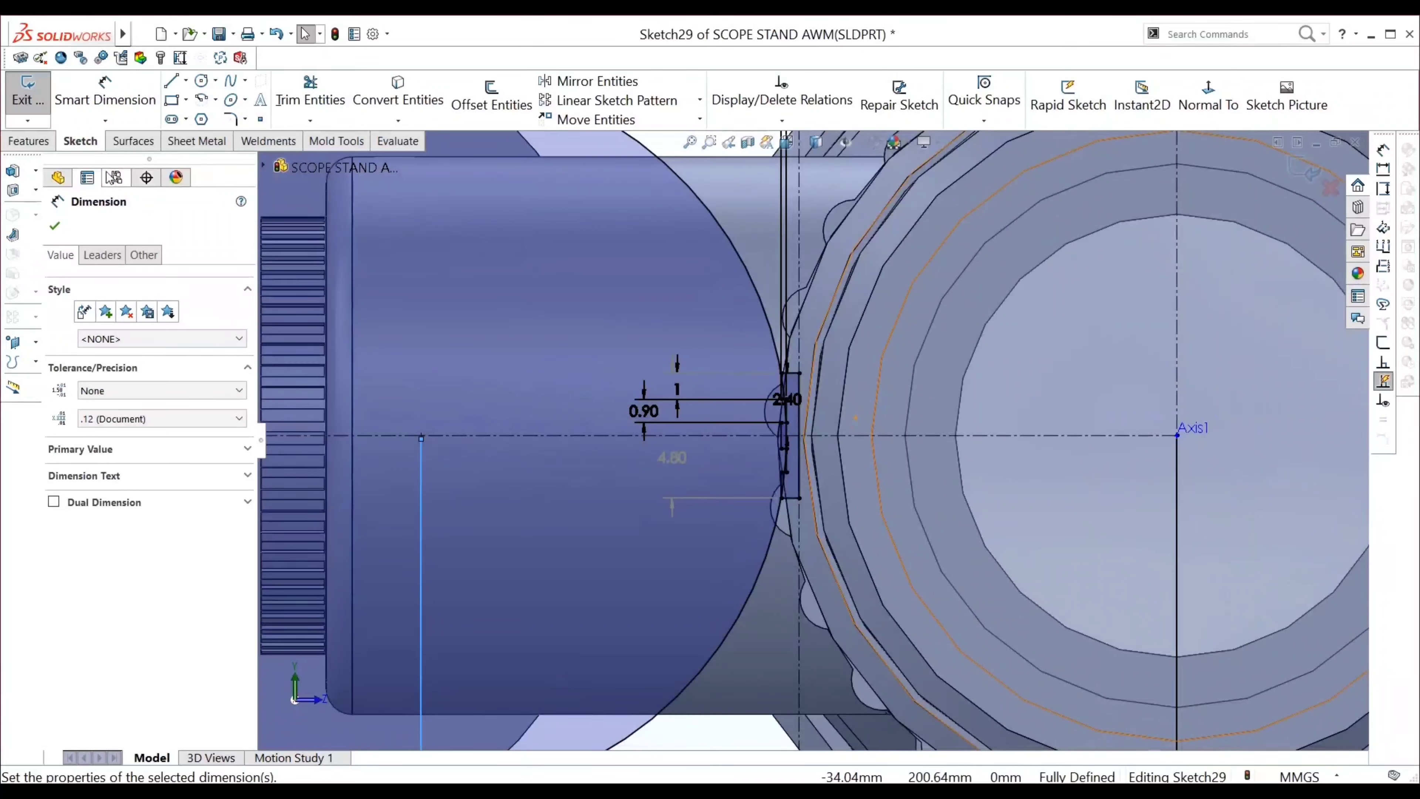
{"action": "left_click", "coordinate": [56, 227]}
Revolve Sketch29's closed notched contour 360° about Line16 to create Revolve3
{"action": "left_click", "coordinate": [30, 141]}
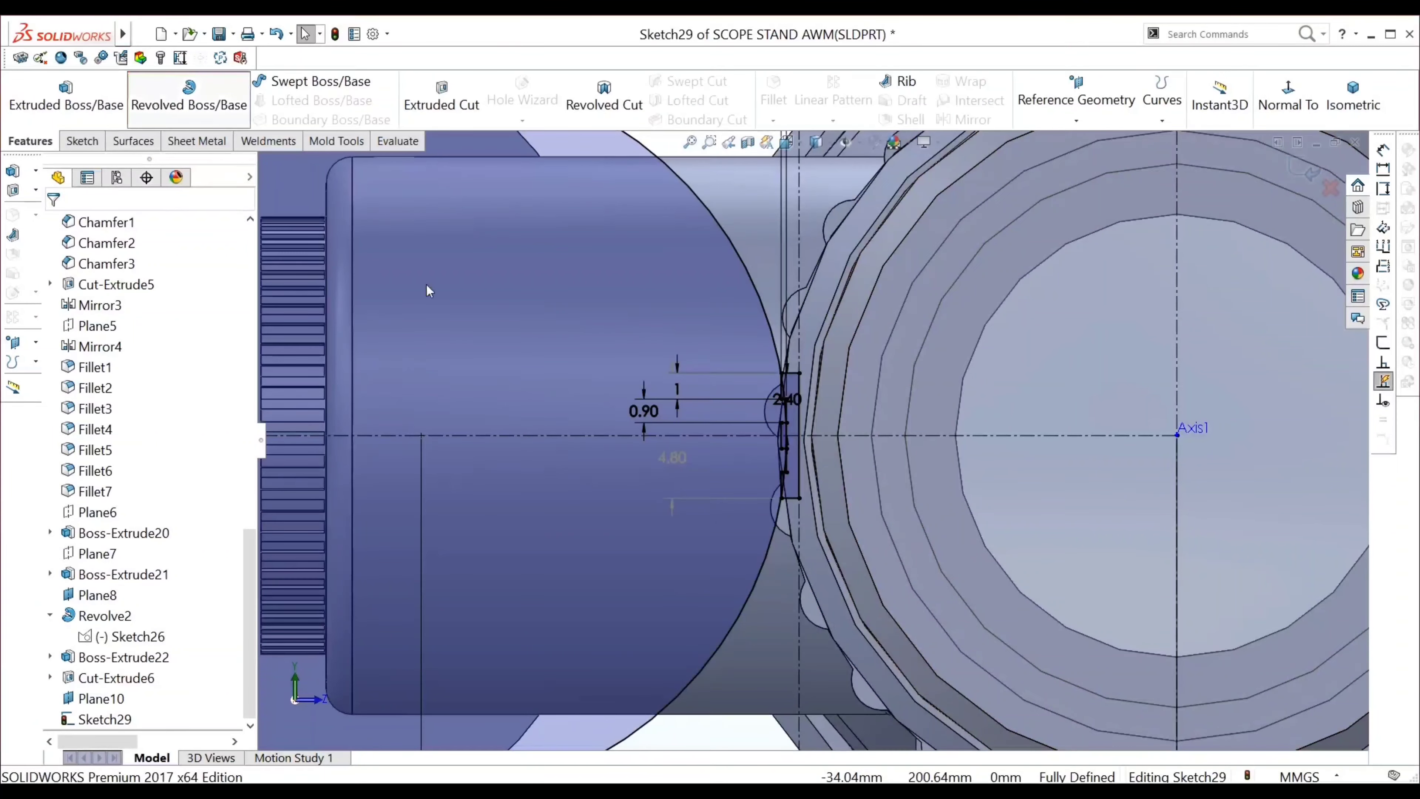
{"action": "left_click", "coordinate": [795, 433]}
{"action": "scroll", "coordinate": [795, 432], "scroll_direction": "down", "scroll_amount": 2}
{"action": "scroll", "coordinate": [797, 431], "scroll_direction": "down", "scroll_amount": 3}
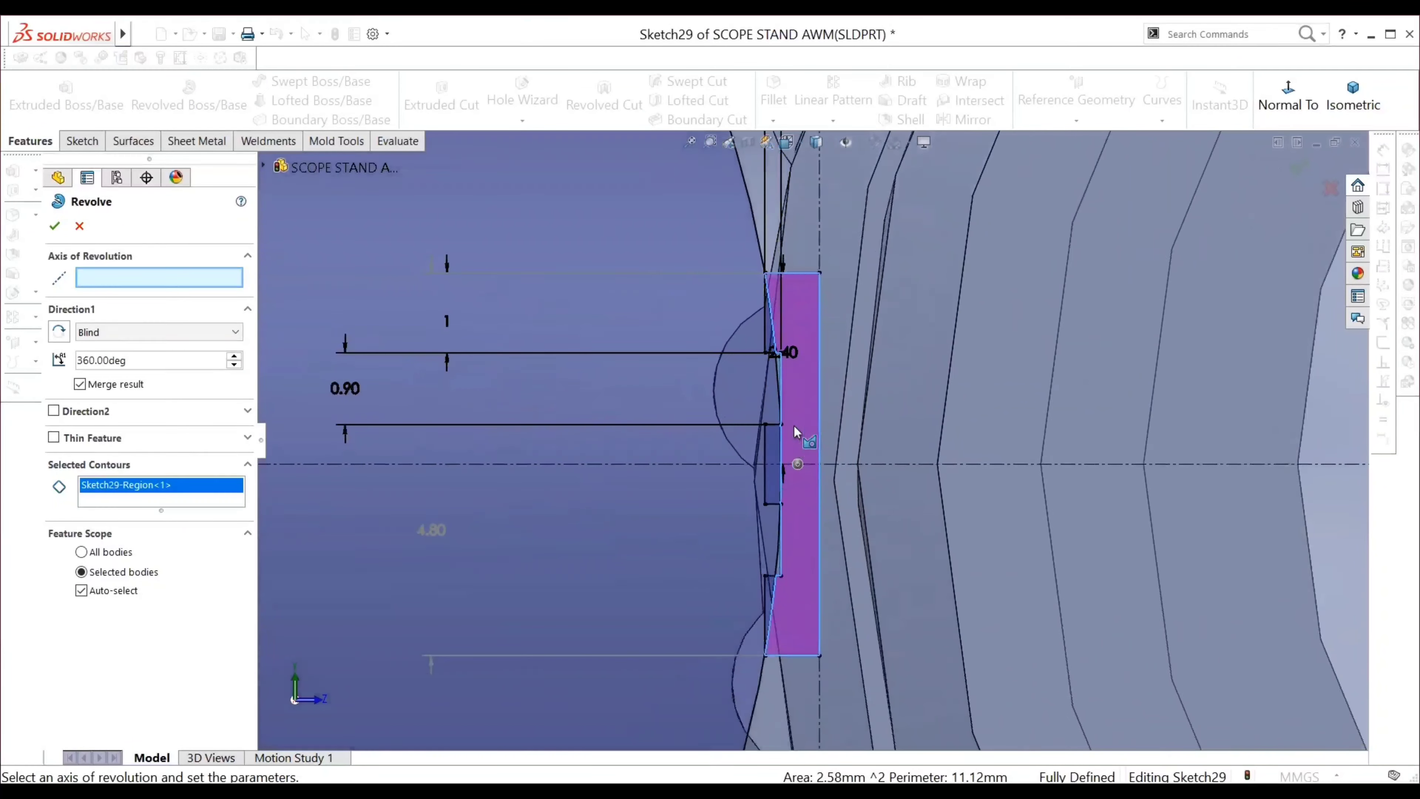
{"action": "left_click", "coordinate": [770, 348]}
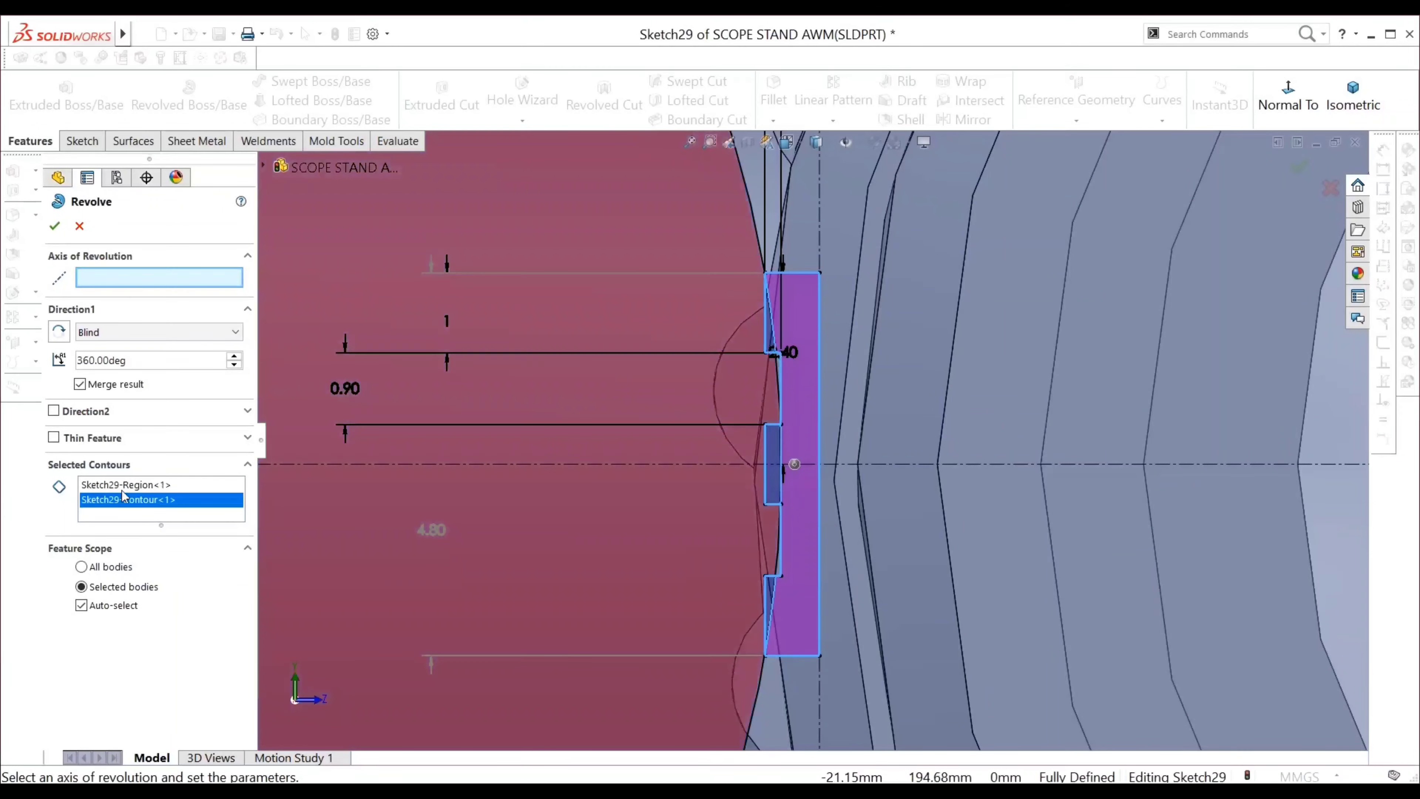
{"action": "left_click", "coordinate": [124, 484]}
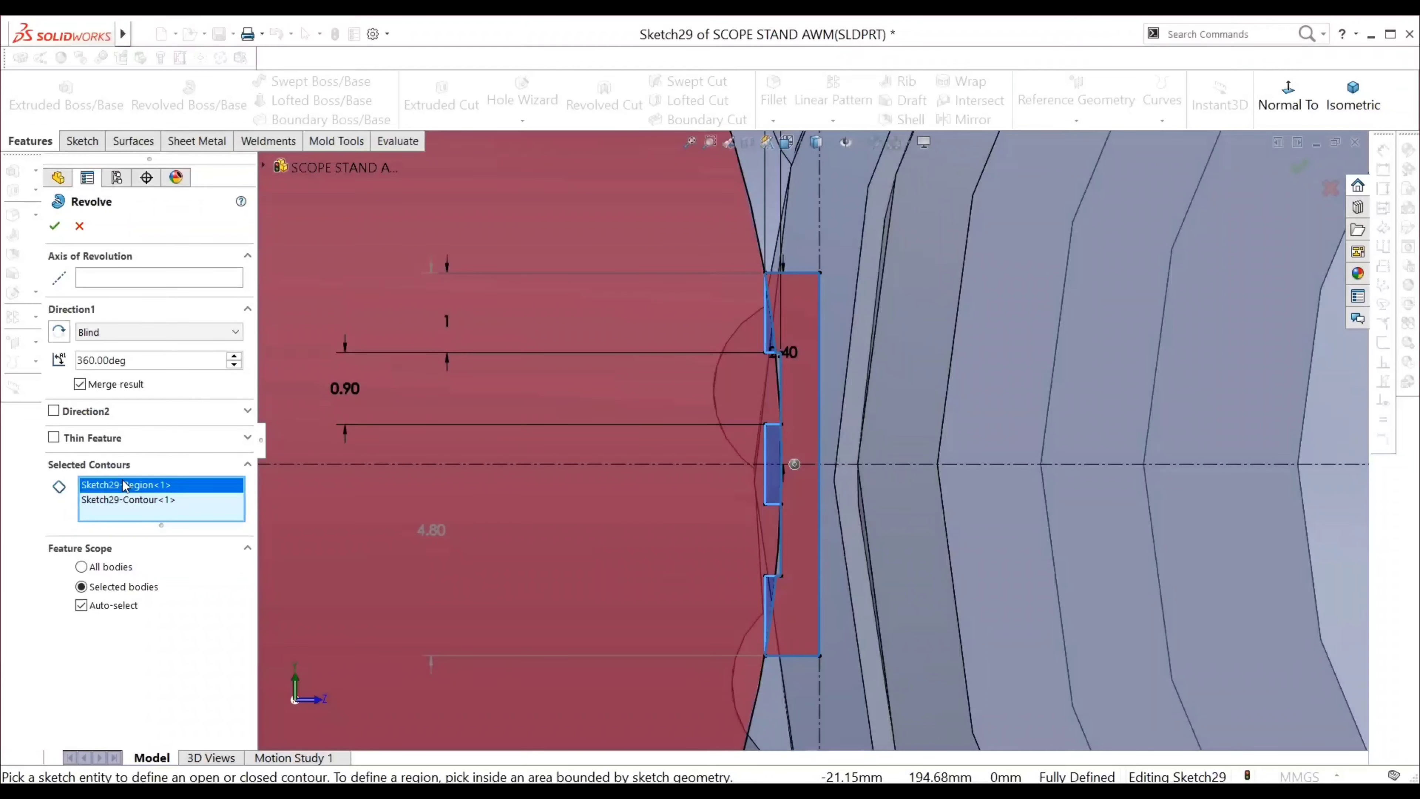
{"action": "key", "text": "Delete"}
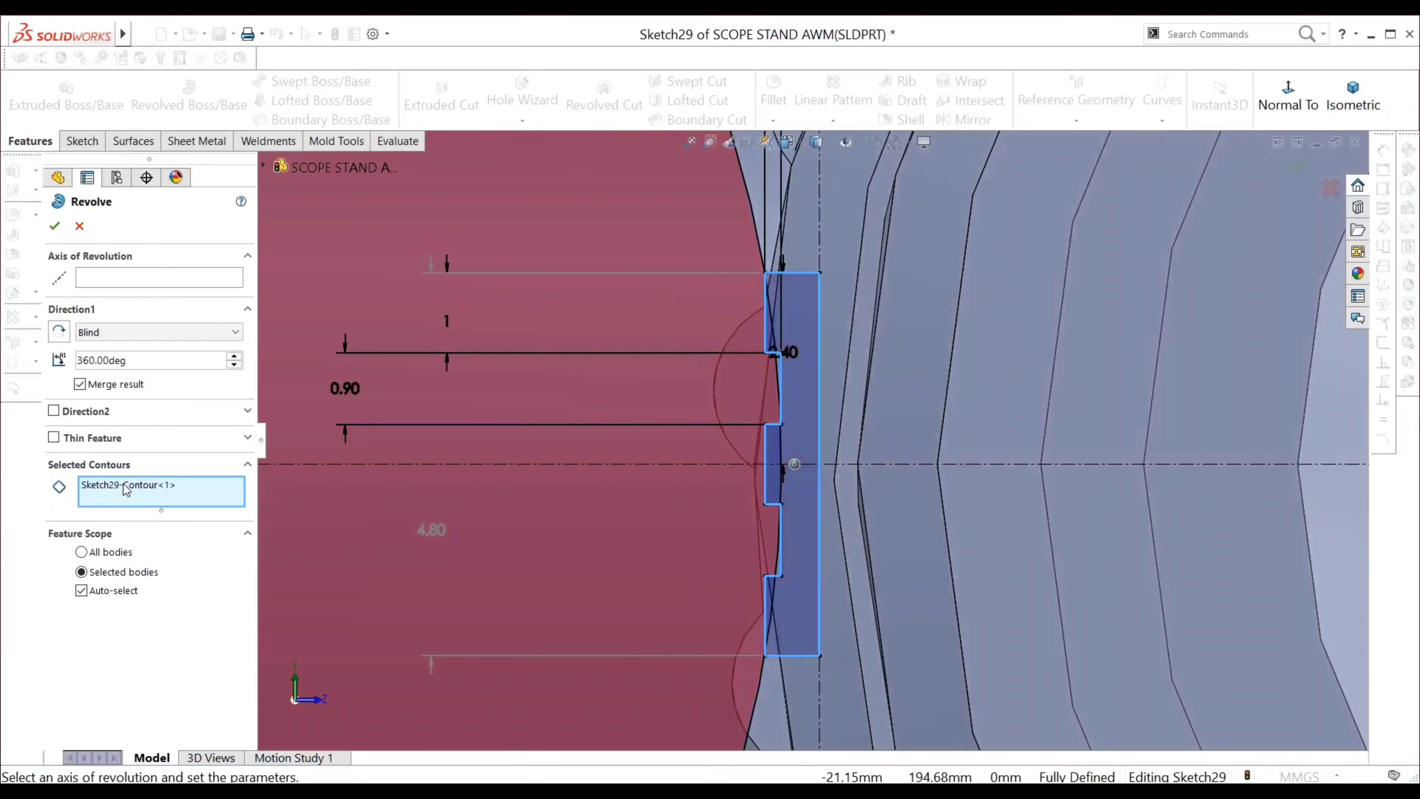
{"action": "left_click", "coordinate": [152, 276]}
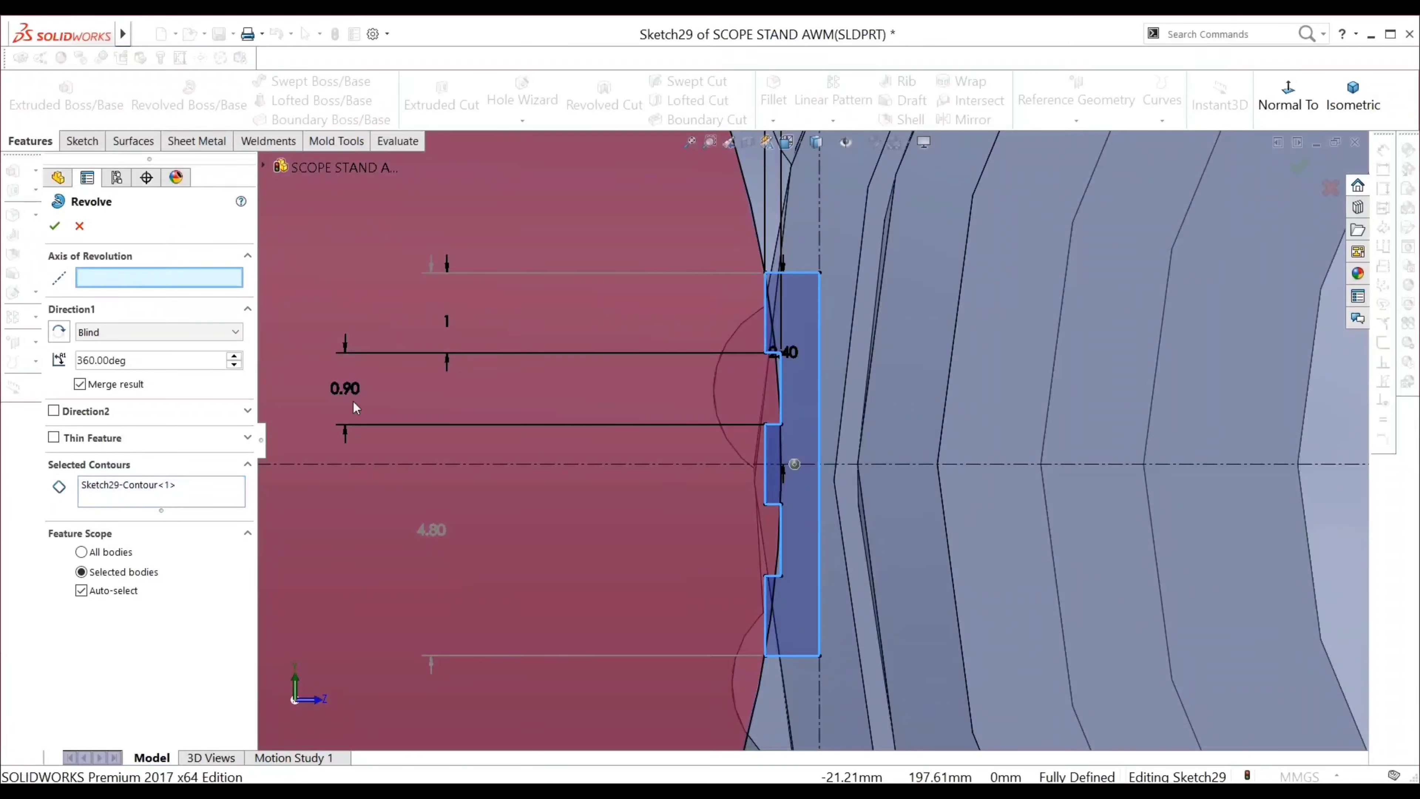
{"action": "left_click", "coordinate": [816, 532]}
{"action": "scroll", "coordinate": [812, 440], "scroll_direction": "up", "scroll_amount": 3}
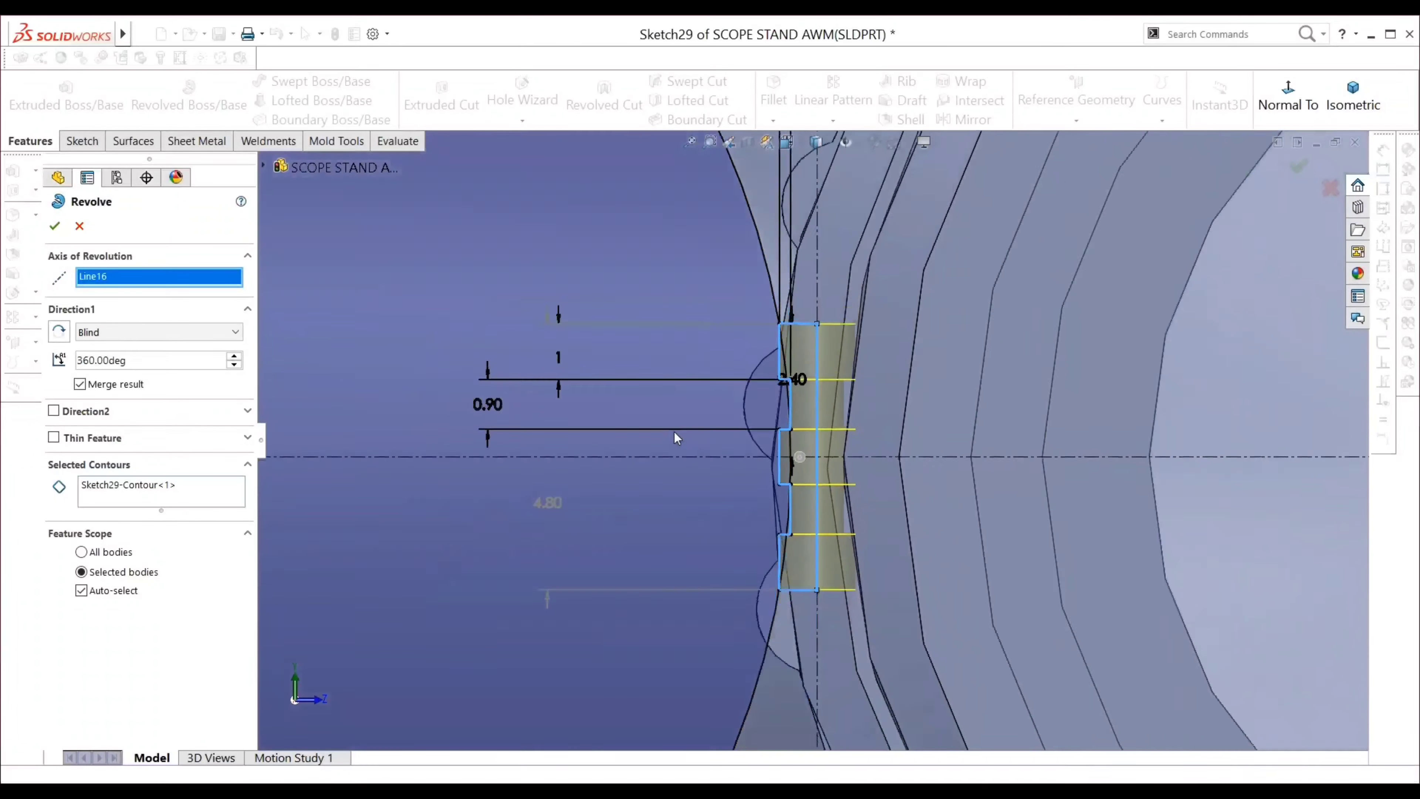
{"action": "left_click", "coordinate": [54, 226]}
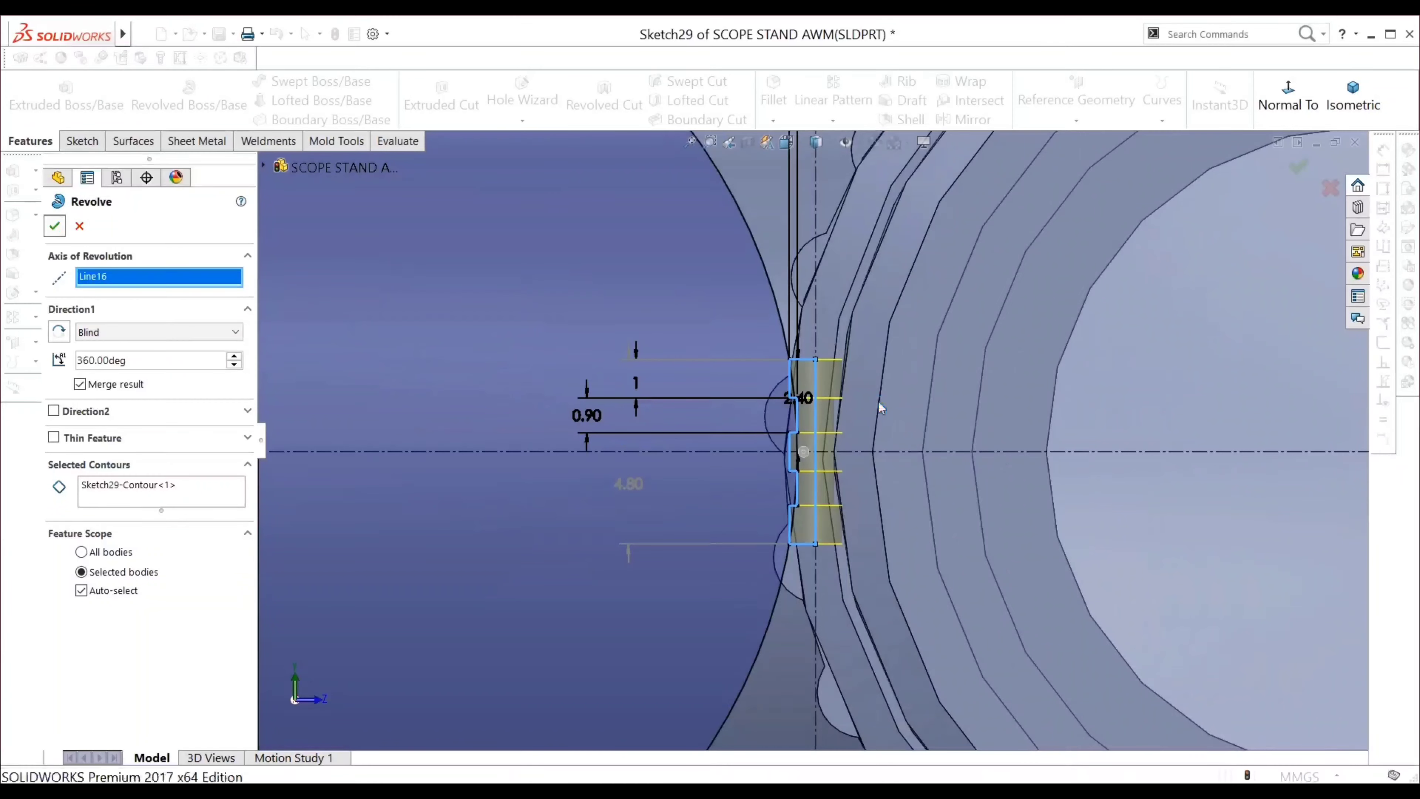
{"action": "scroll", "coordinate": [867, 419], "scroll_direction": "up", "scroll_amount": 5}
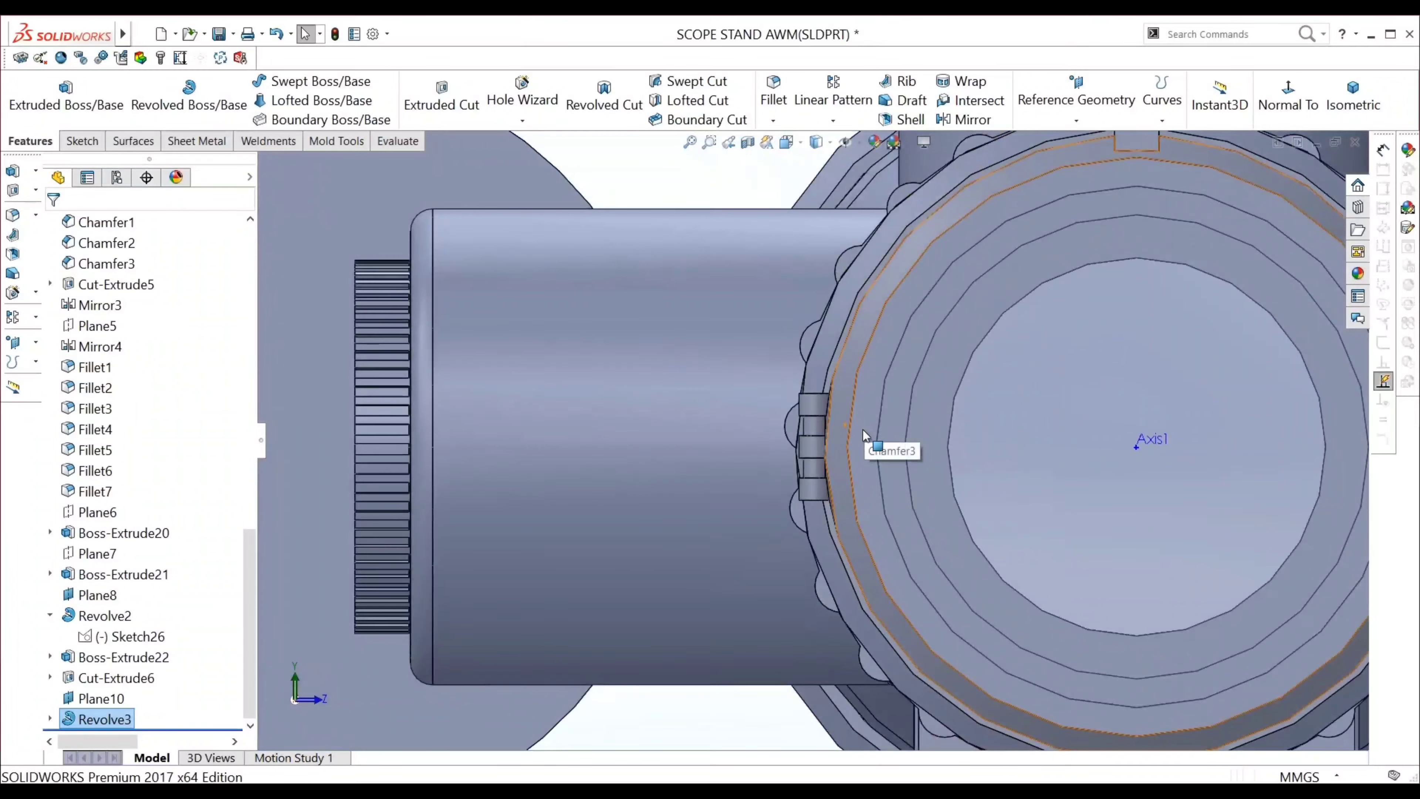
Start a new sketch on Plane10
{"action": "mouse_move", "coordinate": [864, 436]}
{"action": "middle_mouse_down"}
{"action": "mouse_move", "coordinate": [966, 462]}
{"action": "mouse_move", "coordinate": [872, 439]}
{"action": "middle_mouse_up"}
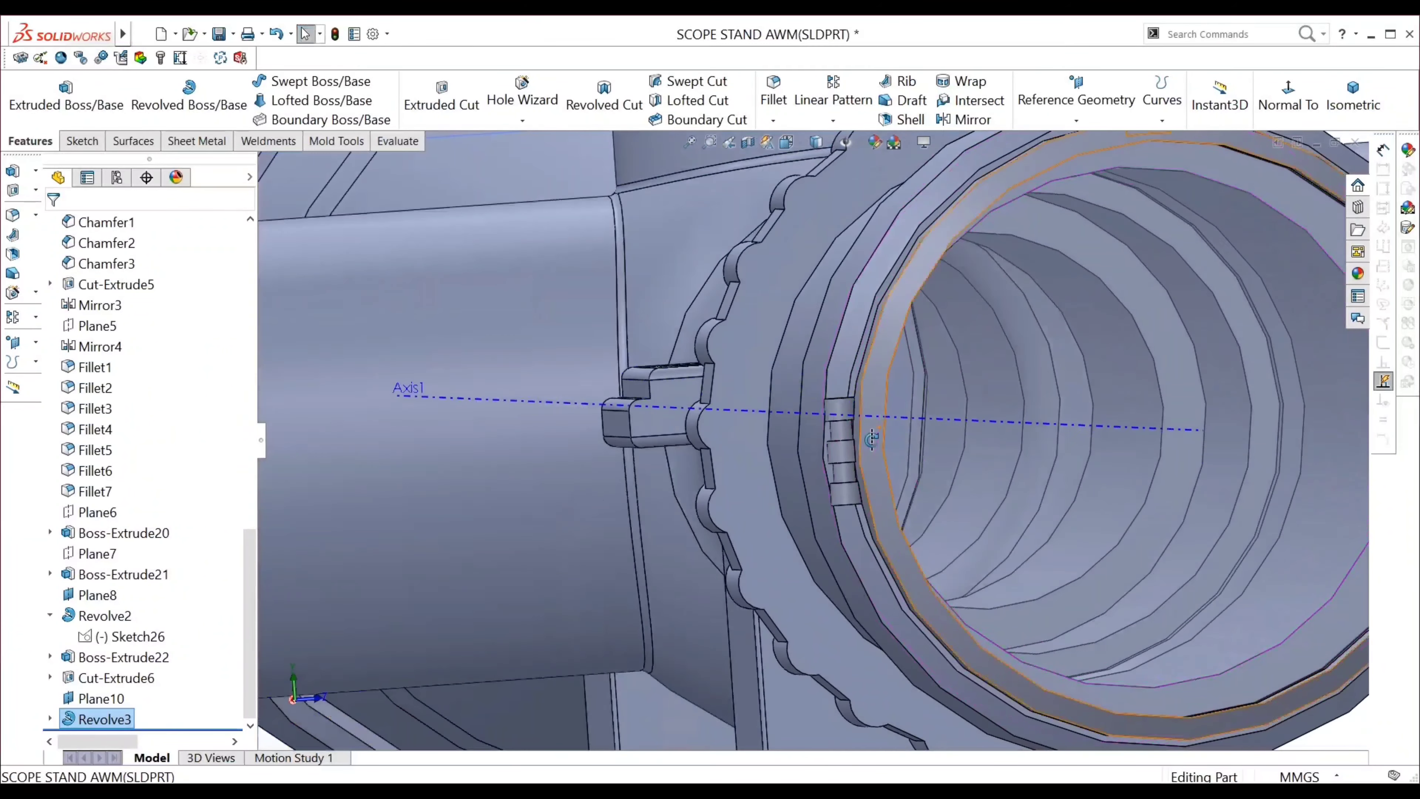
{"action": "scroll", "coordinate": [872, 439], "scroll_direction": "up", "scroll_amount": 3}
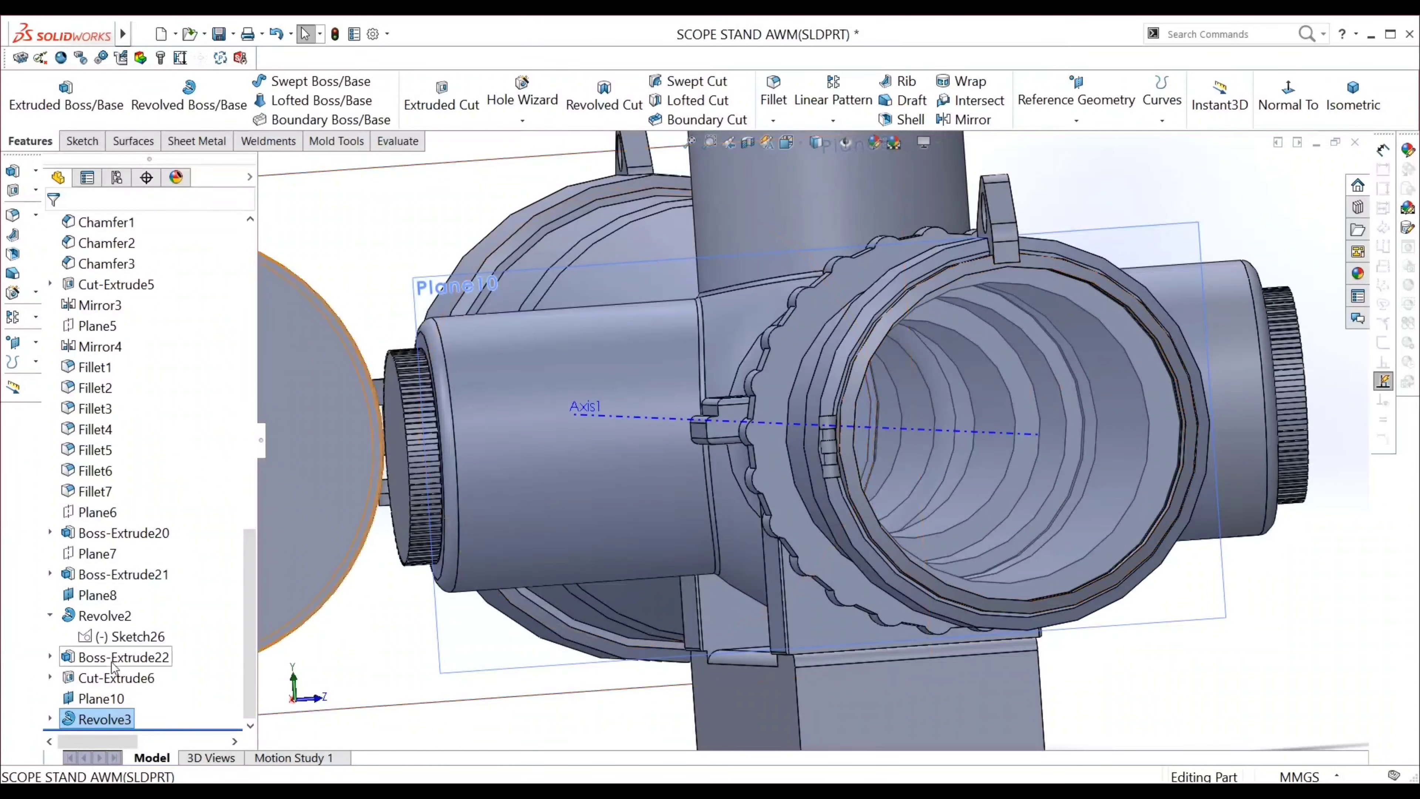
{"action": "right_click", "coordinate": [101, 698]}
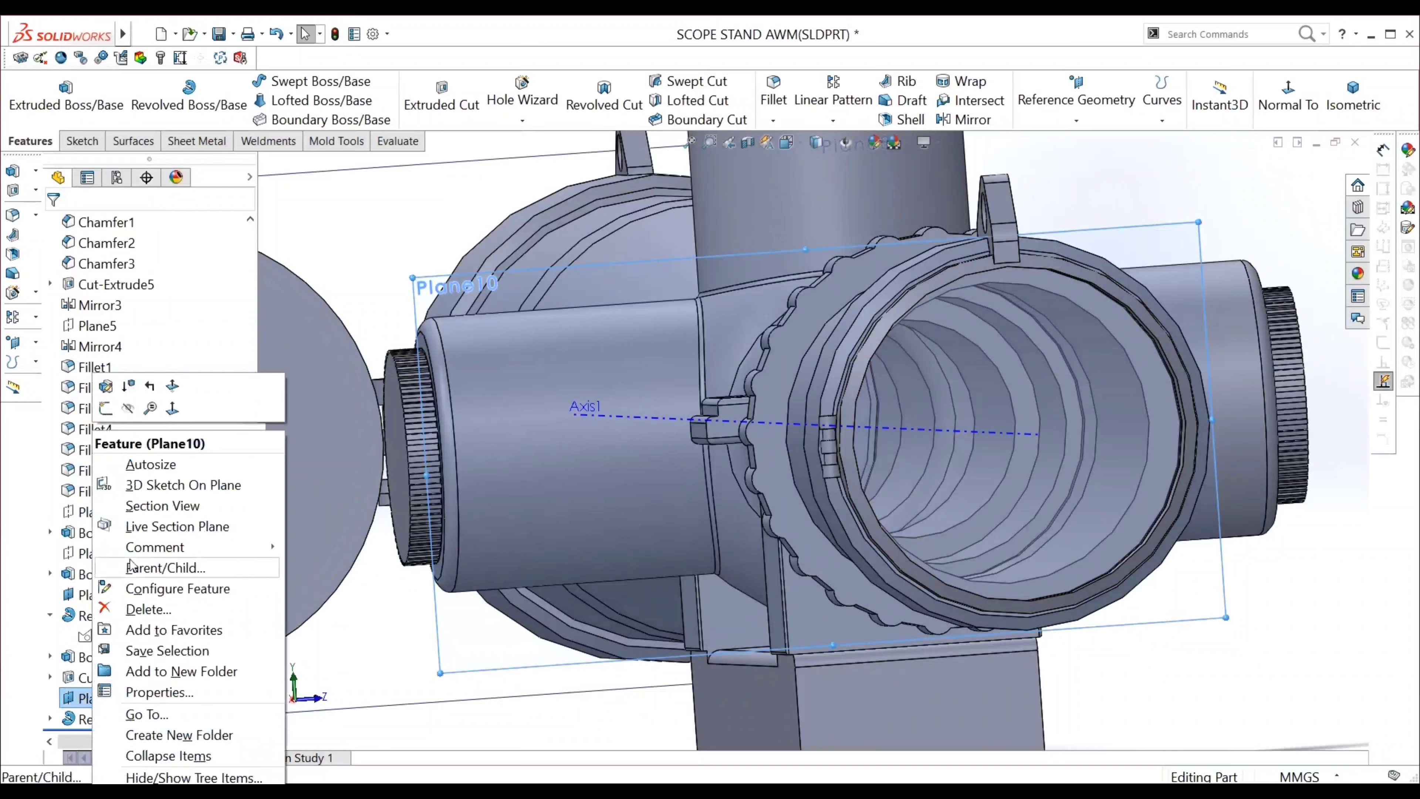
{"action": "left_click", "coordinate": [106, 408]}
Expand Cut-Extrude6 and Revolve3 in the tree and orbit to view the whole scope and Plane10
{"action": "left_click", "coordinate": [50, 678]}
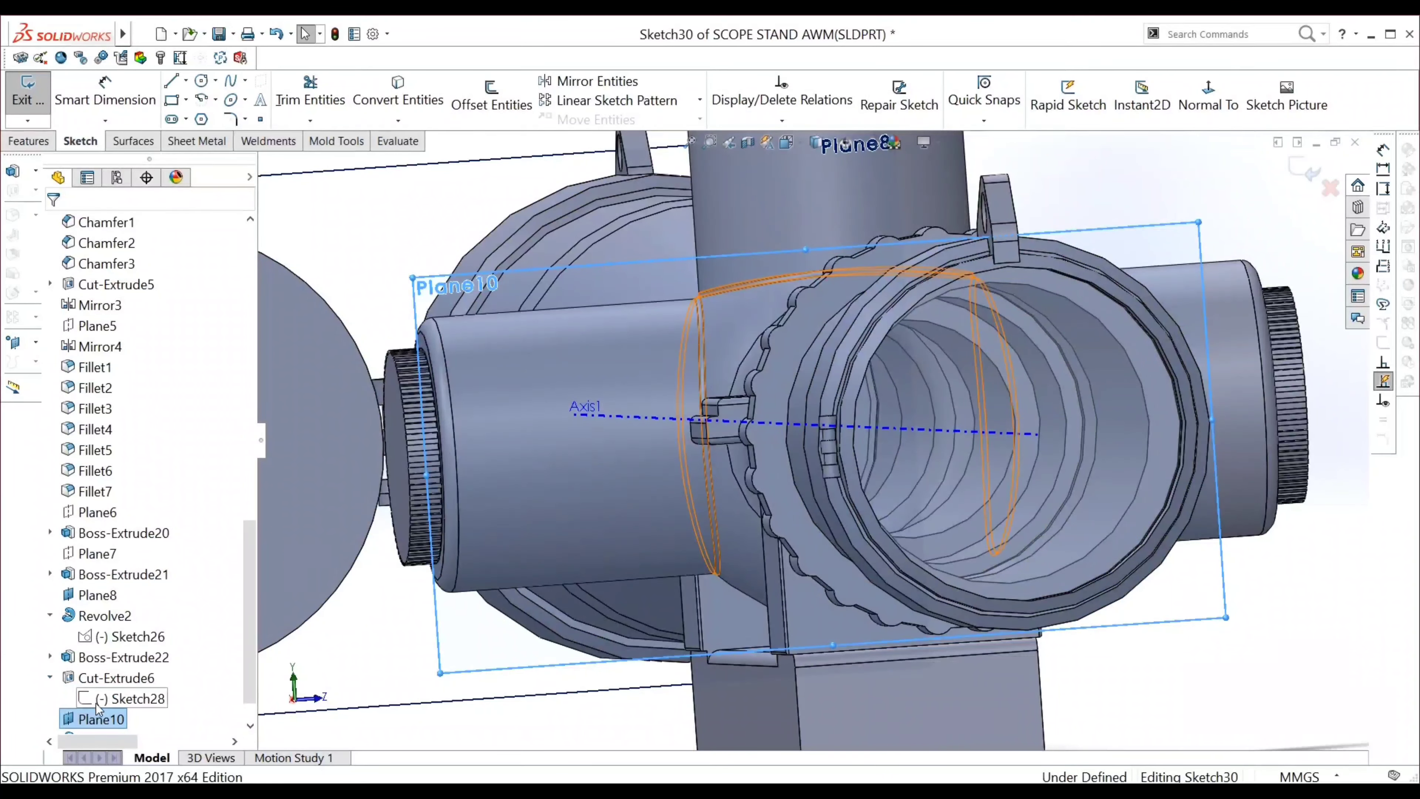
{"action": "left_click", "coordinate": [98, 702]}
{"action": "left_click", "coordinate": [50, 678]}
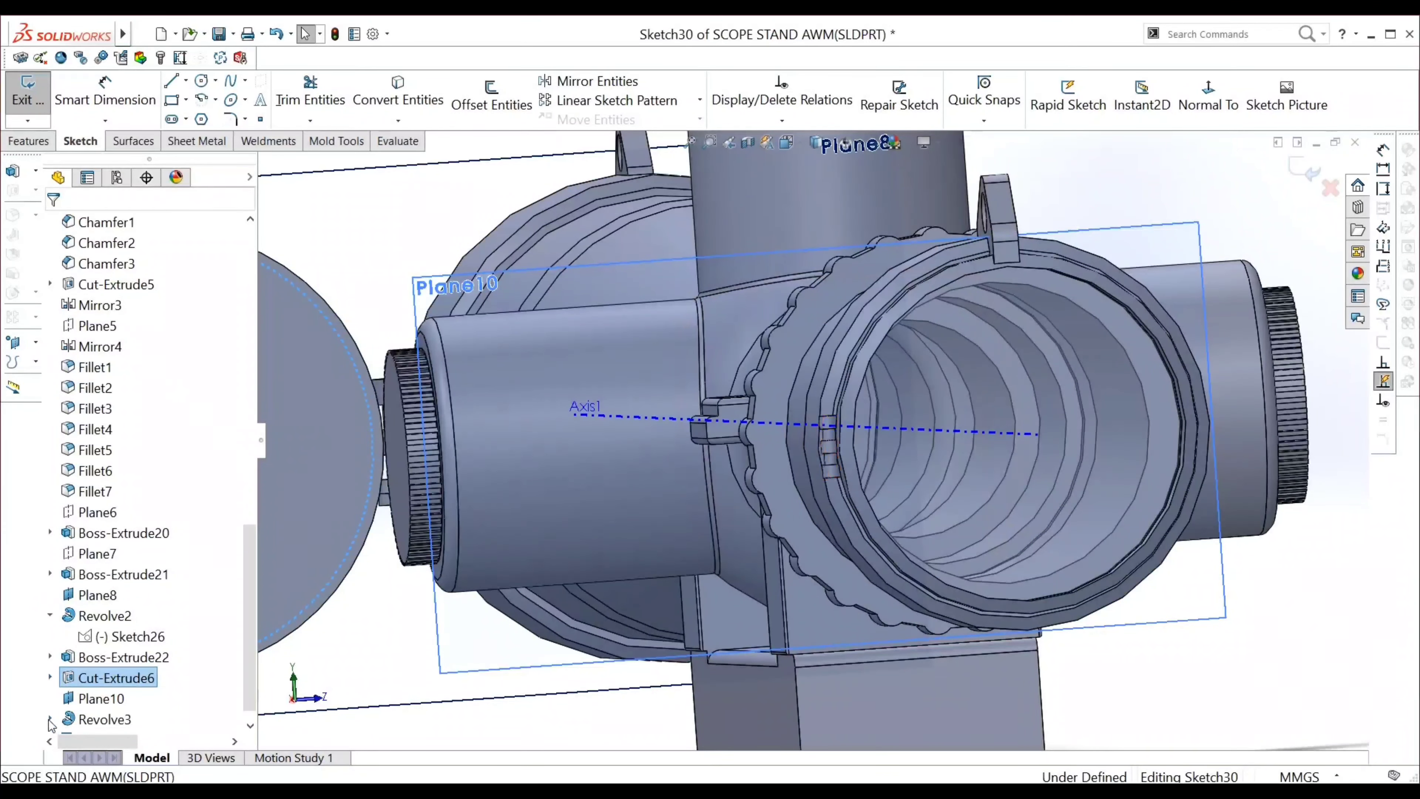
{"action": "left_click", "coordinate": [50, 720]}
{"action": "left_click", "coordinate": [117, 719]}
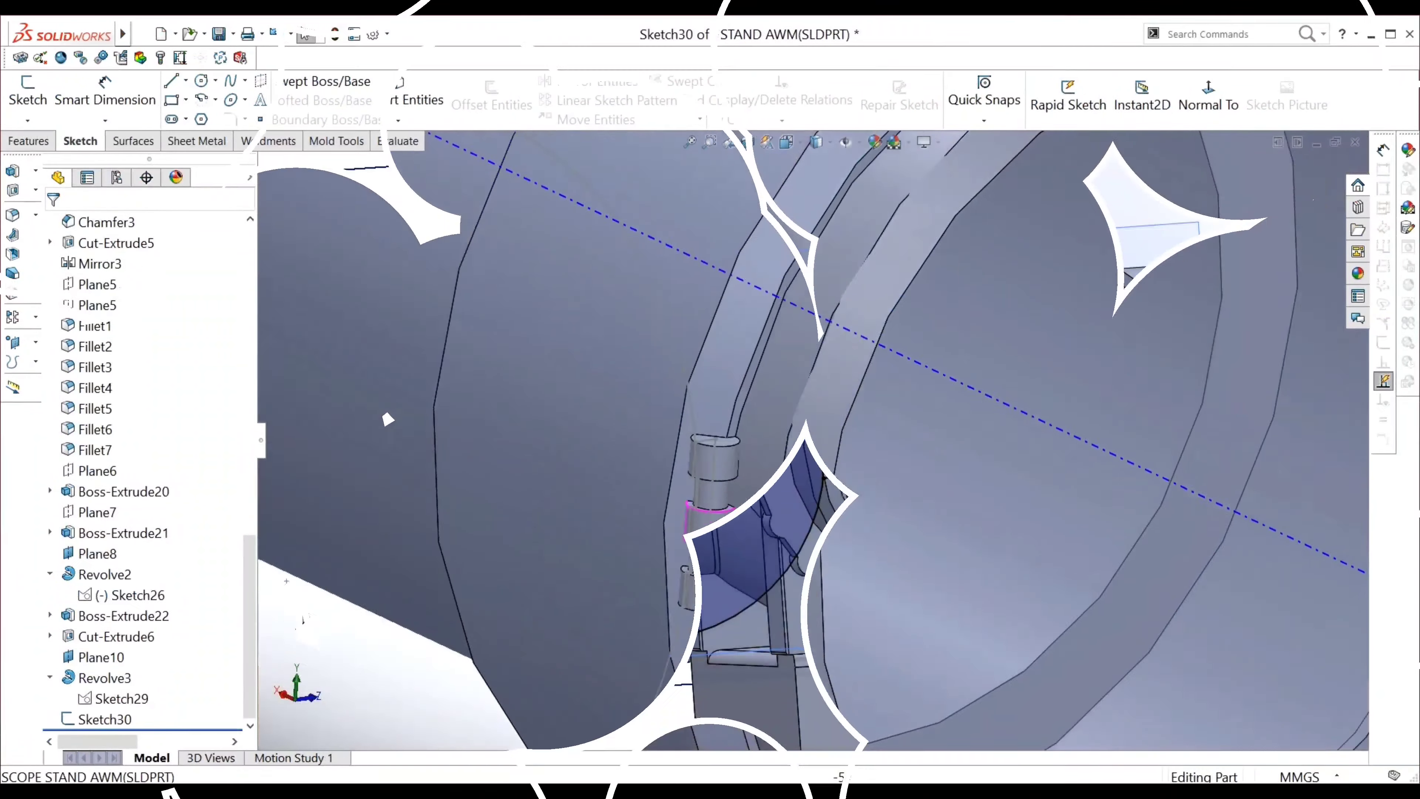
{"action": "mouse_move", "coordinate": [794, 581]}
{"action": "middle_mouse_down"}
{"action": "mouse_move", "coordinate": [833, 596]}
{"action": "mouse_move", "coordinate": [787, 574]}
{"action": "middle_mouse_up"}
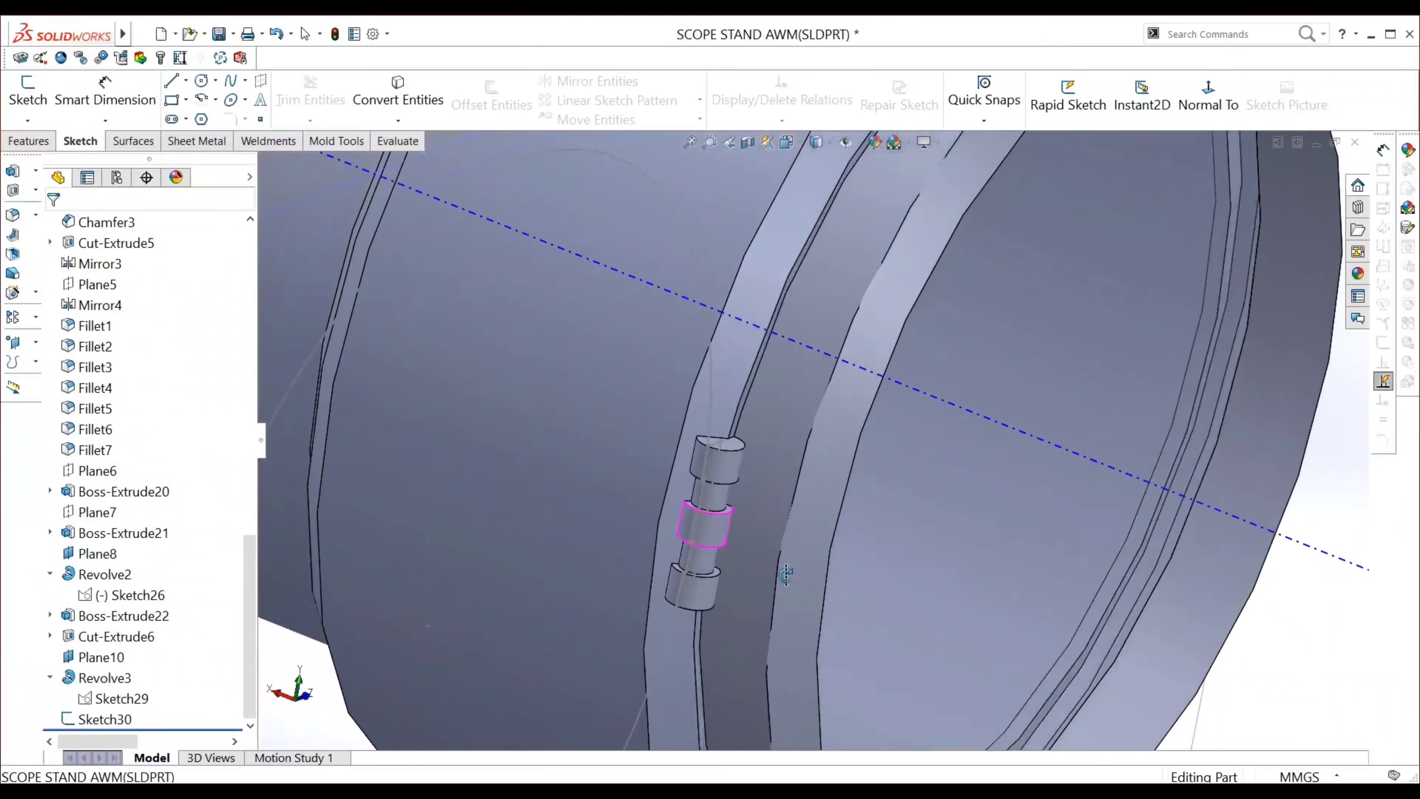
{"action": "scroll", "coordinate": [787, 574], "scroll_direction": "down", "scroll_amount": 5}
{"action": "middle_click_drag", "start_coordinate": [682, 531], "coordinate": [688, 542]}
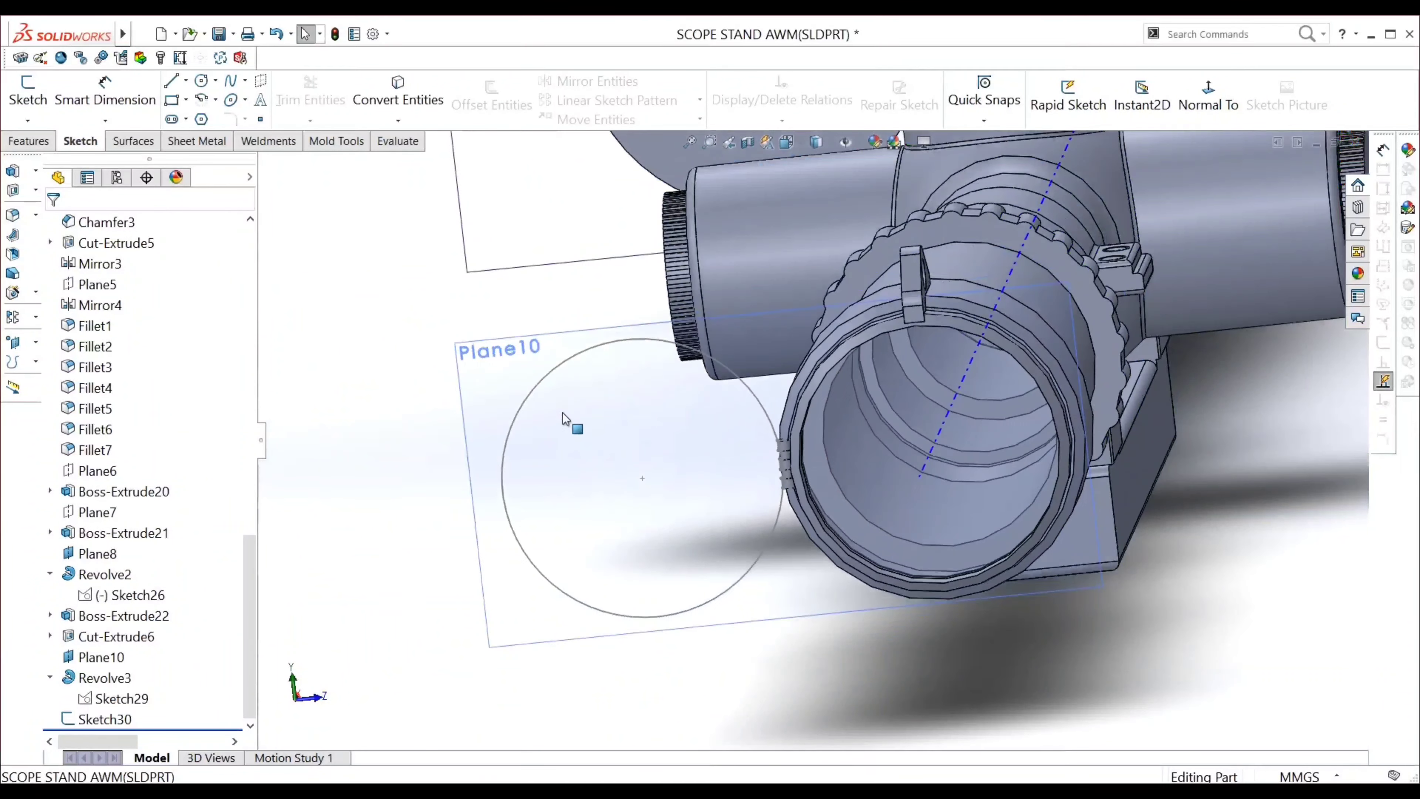
Extrude Sketch30's circle with a Blind end condition into a disc
{"action": "left_click", "coordinate": [532, 395]}
{"action": "left_click", "coordinate": [55, 144]}
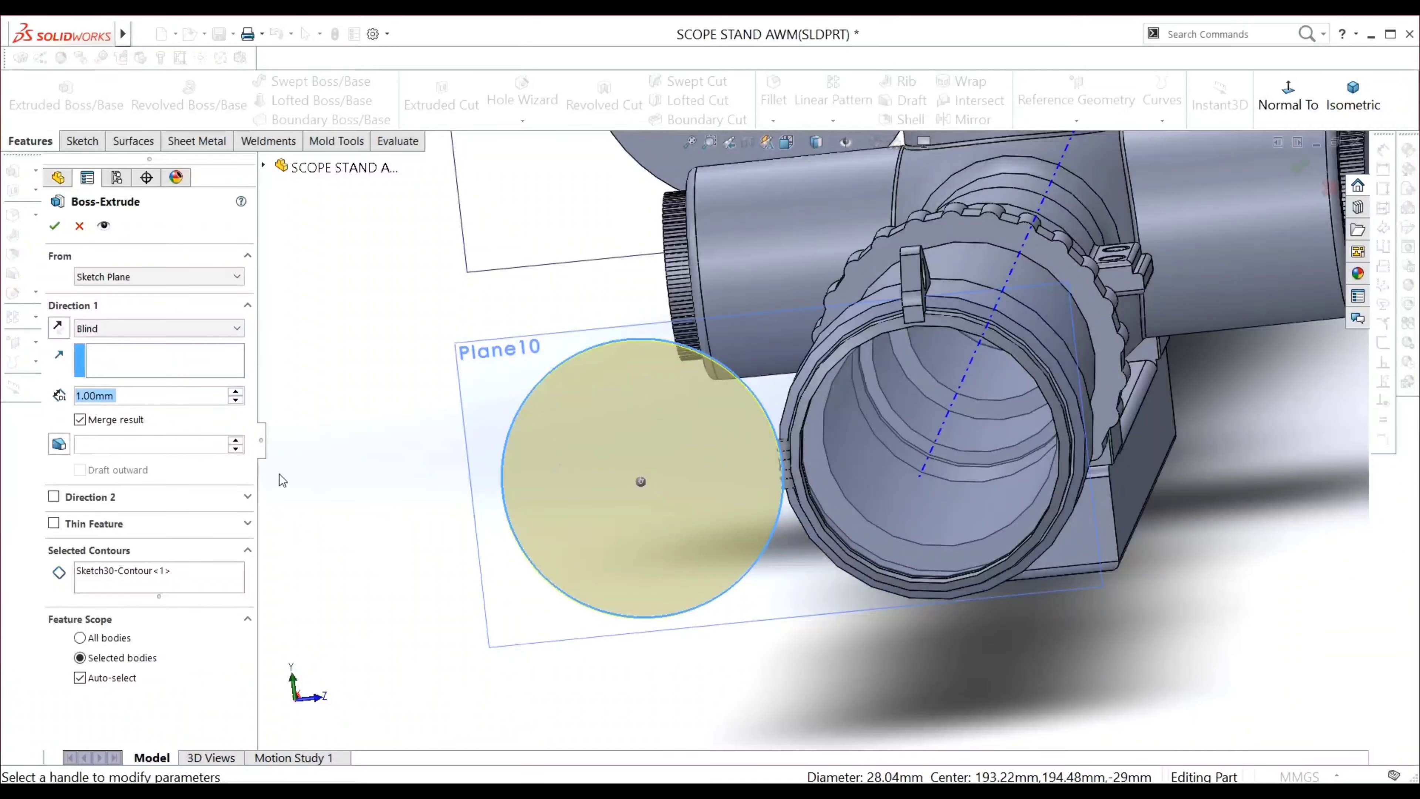
{"action": "left_click", "coordinate": [162, 334]}
{"action": "left_click", "coordinate": [133, 333]}
{"action": "left_click", "coordinate": [54, 225]}
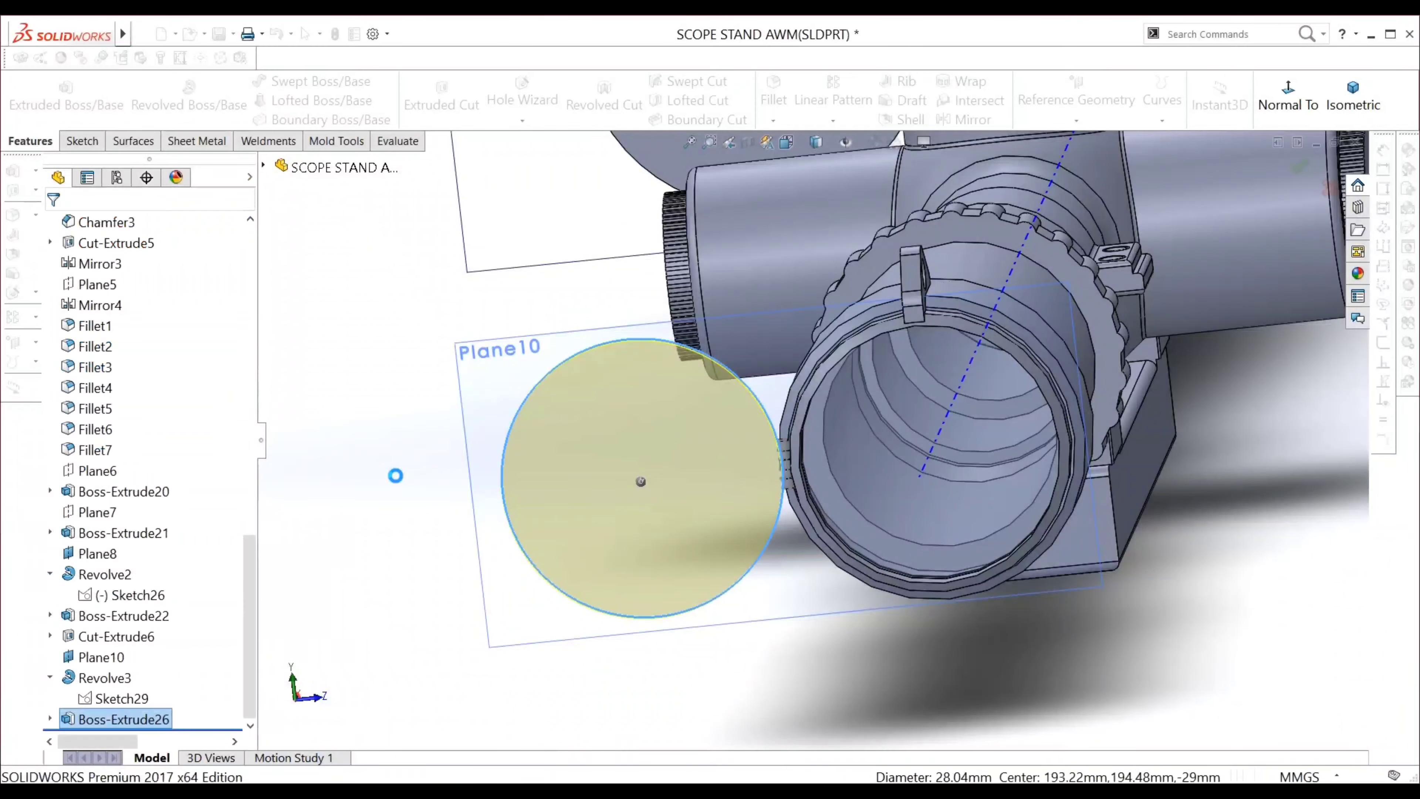
{"action": "mouse_move", "coordinate": [532, 508]}
{"action": "middle_mouse_down"}
{"action": "mouse_move", "coordinate": [674, 526]}
{"action": "mouse_move", "coordinate": [558, 494]}
{"action": "middle_mouse_up"}
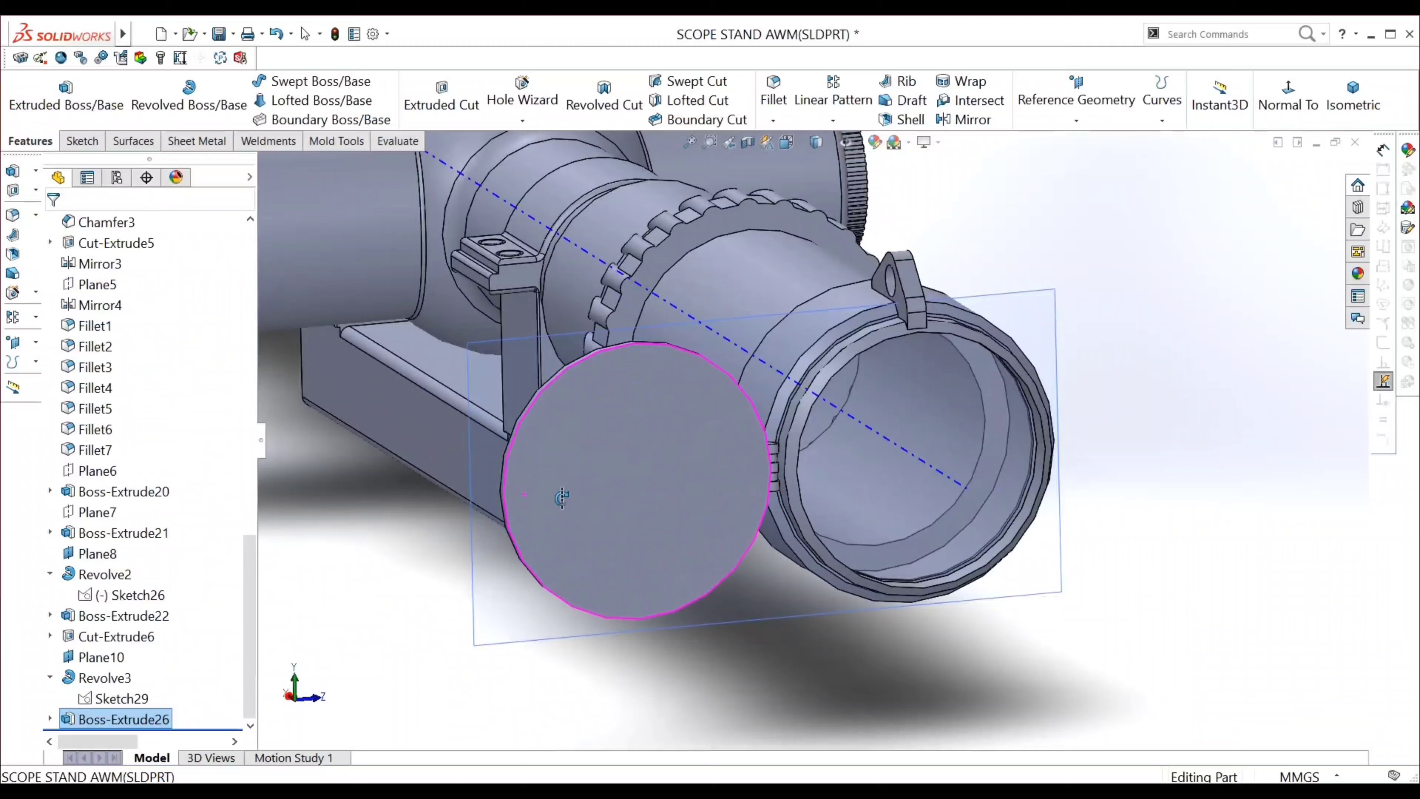
Edit Boss-Extrude26 to set its depth to 2.00 mm
{"action": "right_click", "coordinate": [120, 720]}
{"action": "left_click", "coordinate": [131, 431]}
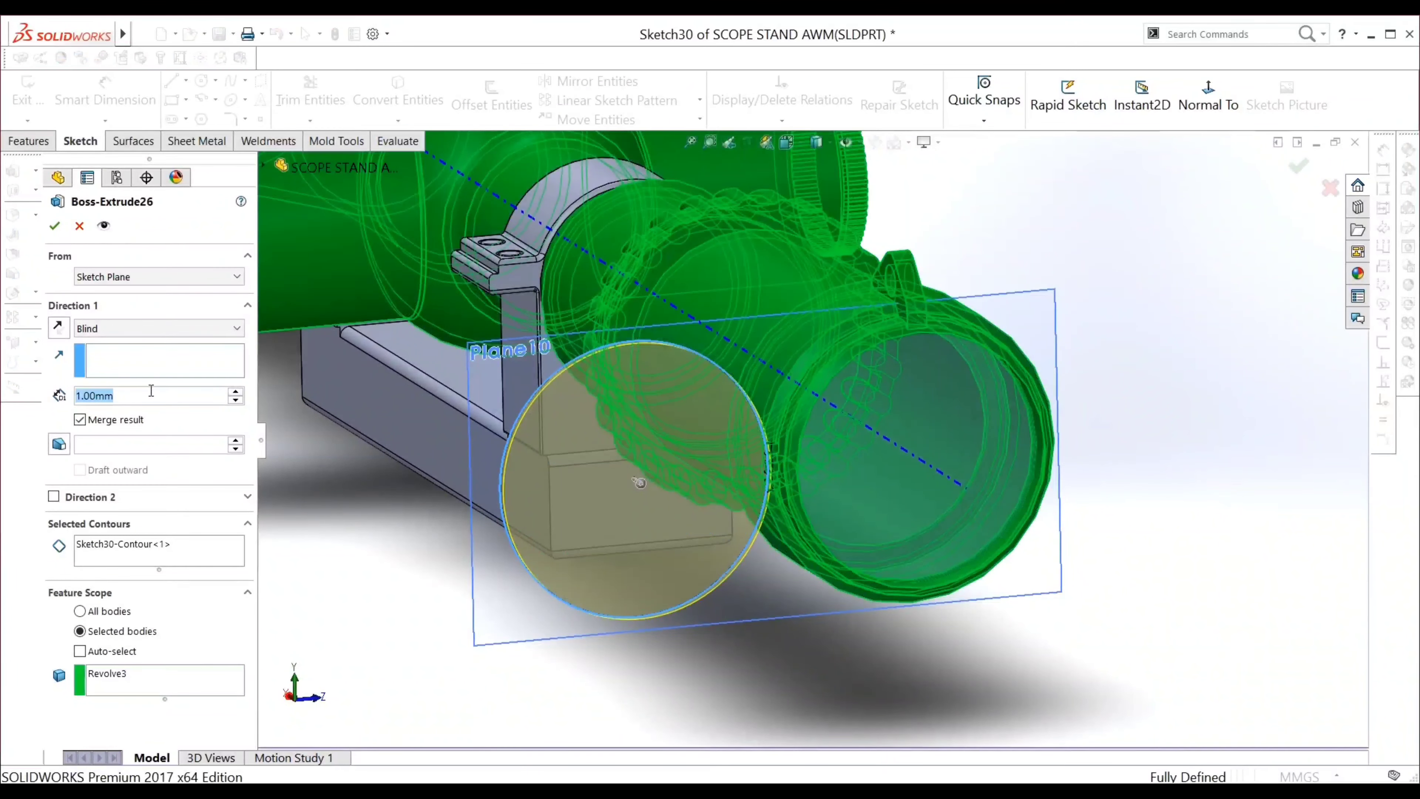
{"action": "type", "text": "2"}
{"action": "key", "text": "Return"}
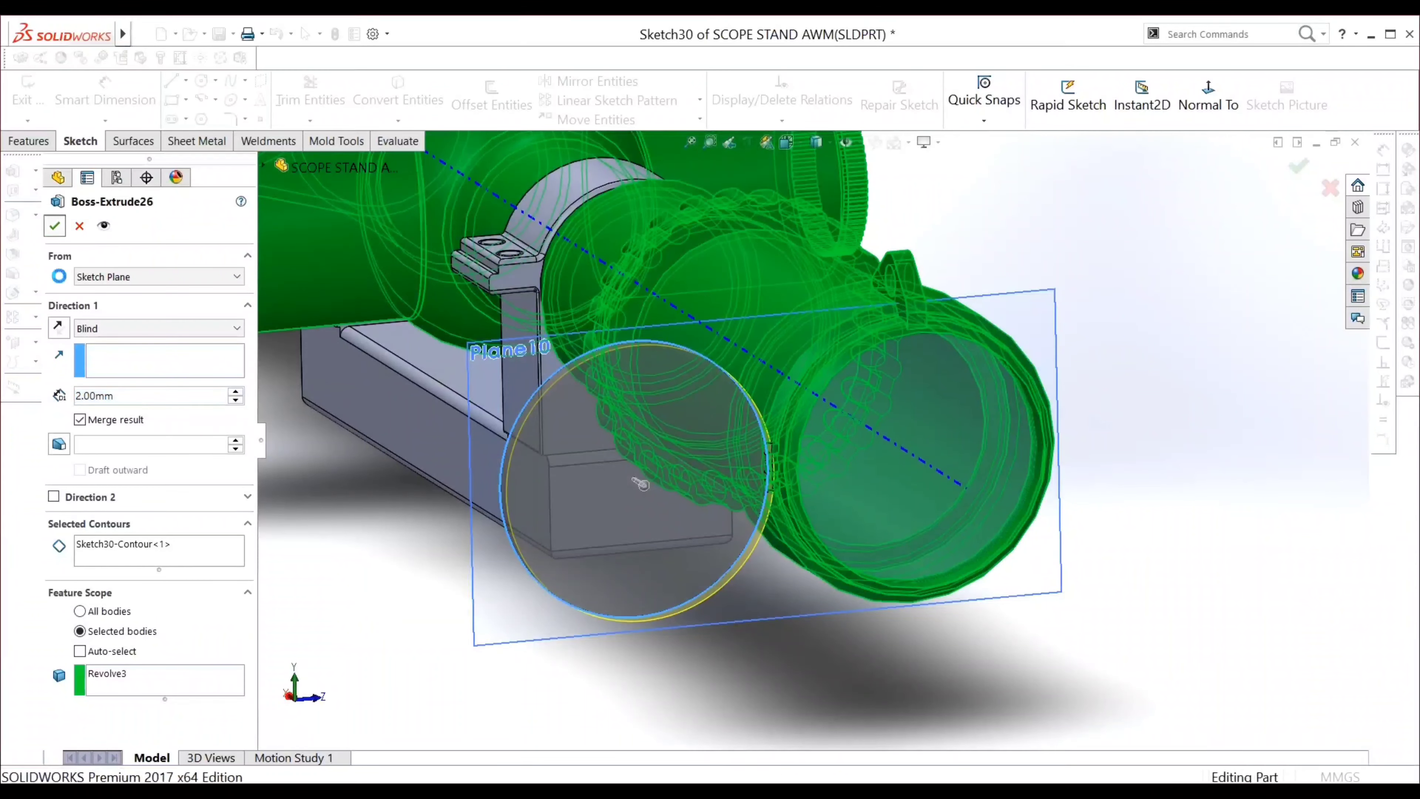
{"action": "key", "text": "Return"}
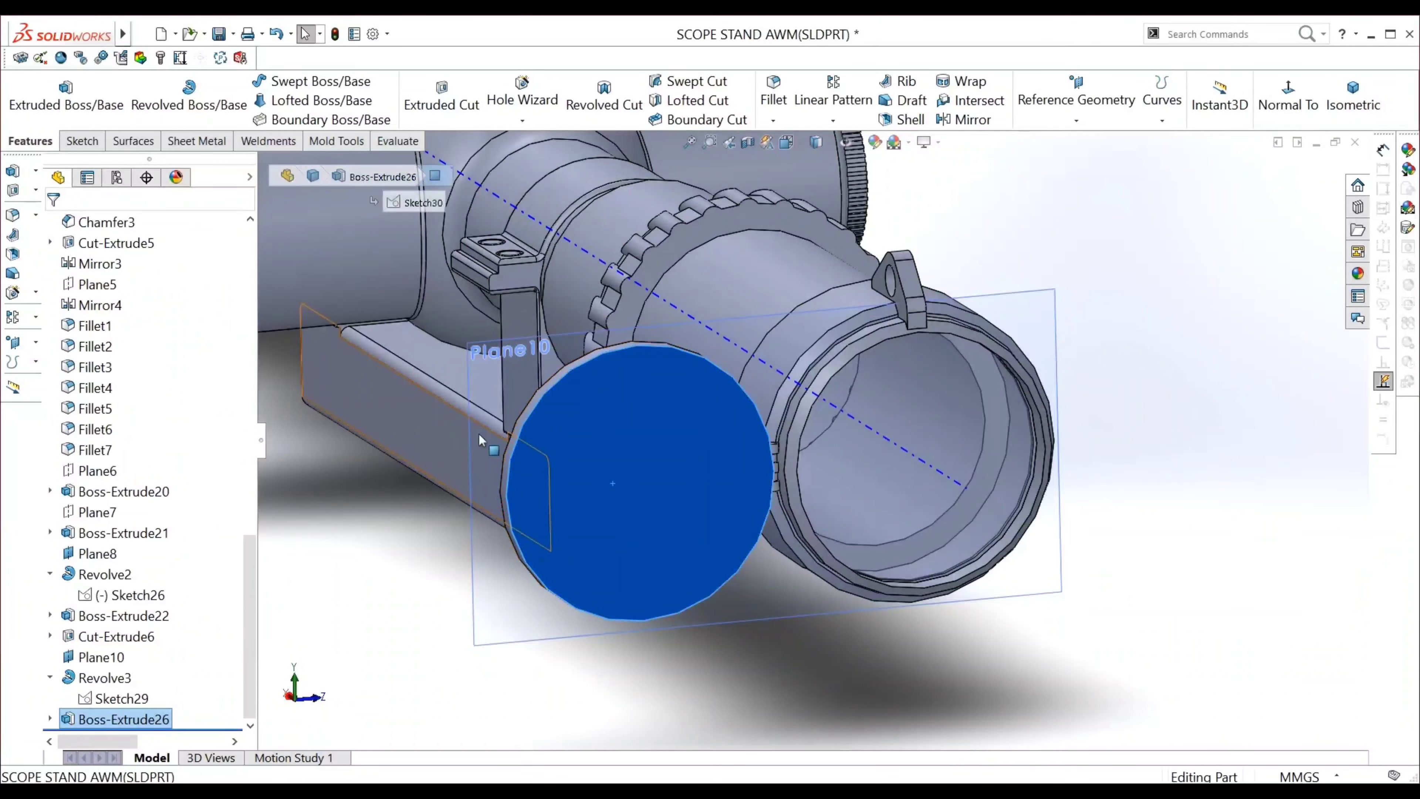
Sketch a centred circle of radius about 13.15 on the disc face
{"action": "right_click", "coordinate": [624, 425]}
{"action": "left_click", "coordinate": [638, 404]}
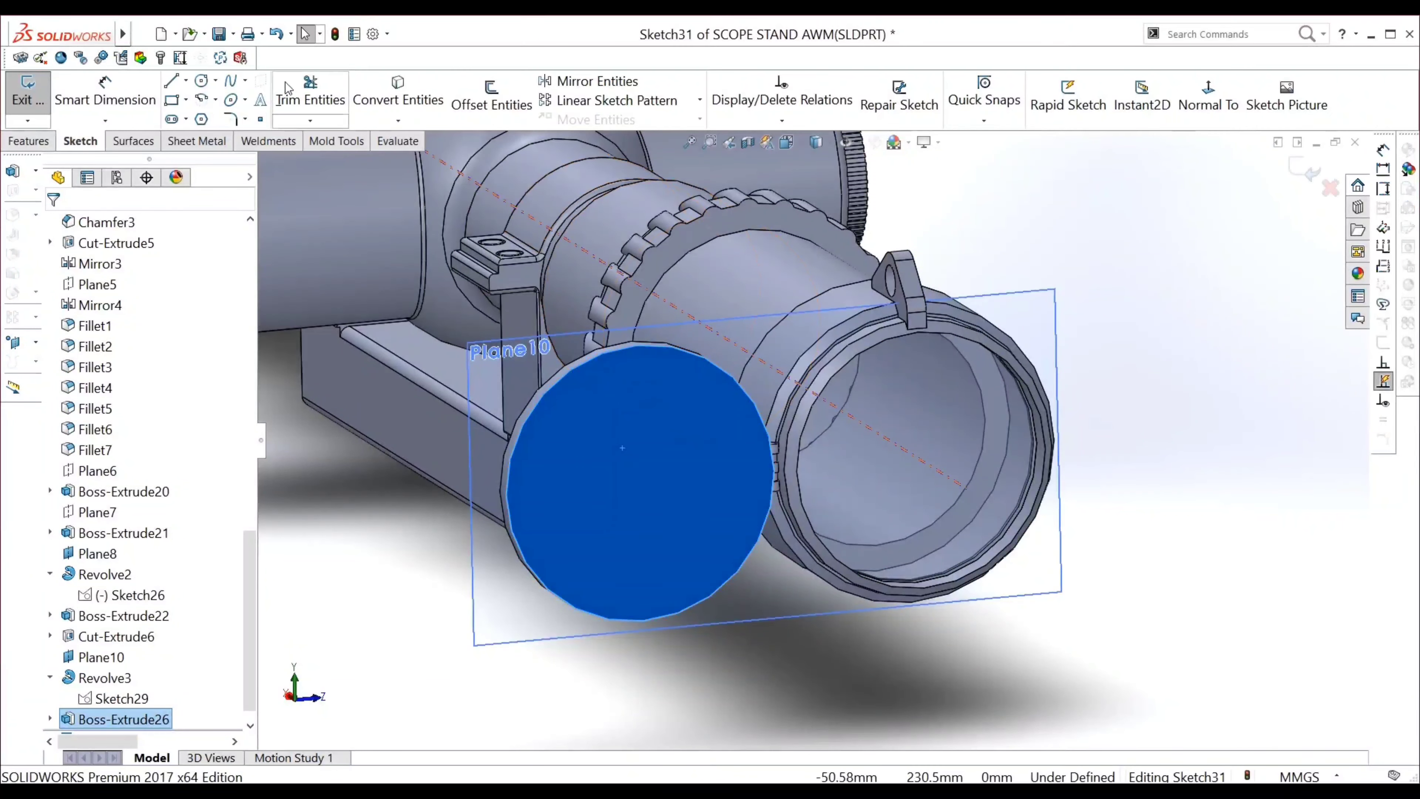
{"action": "left_click", "coordinate": [202, 81]}
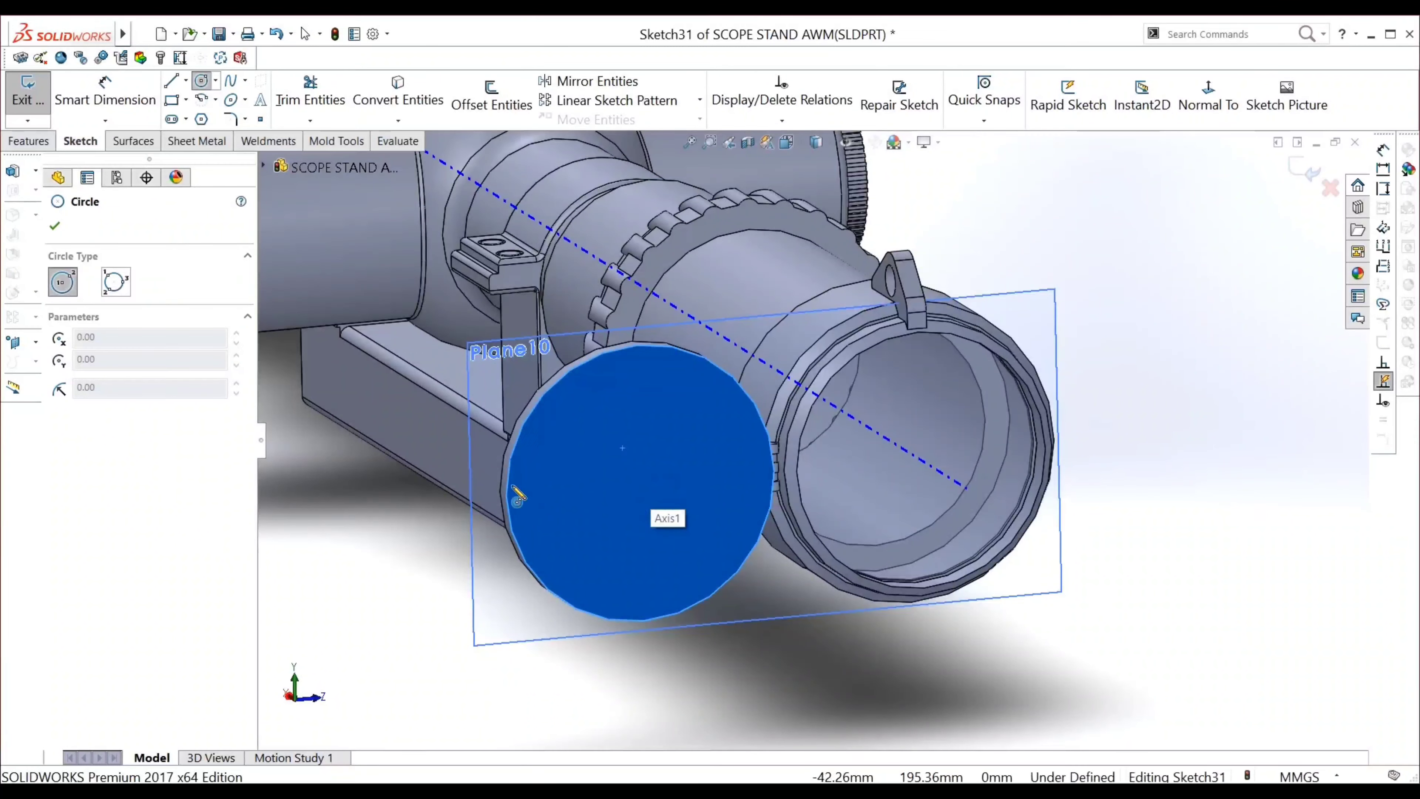
{"action": "left_click", "coordinate": [640, 483]}
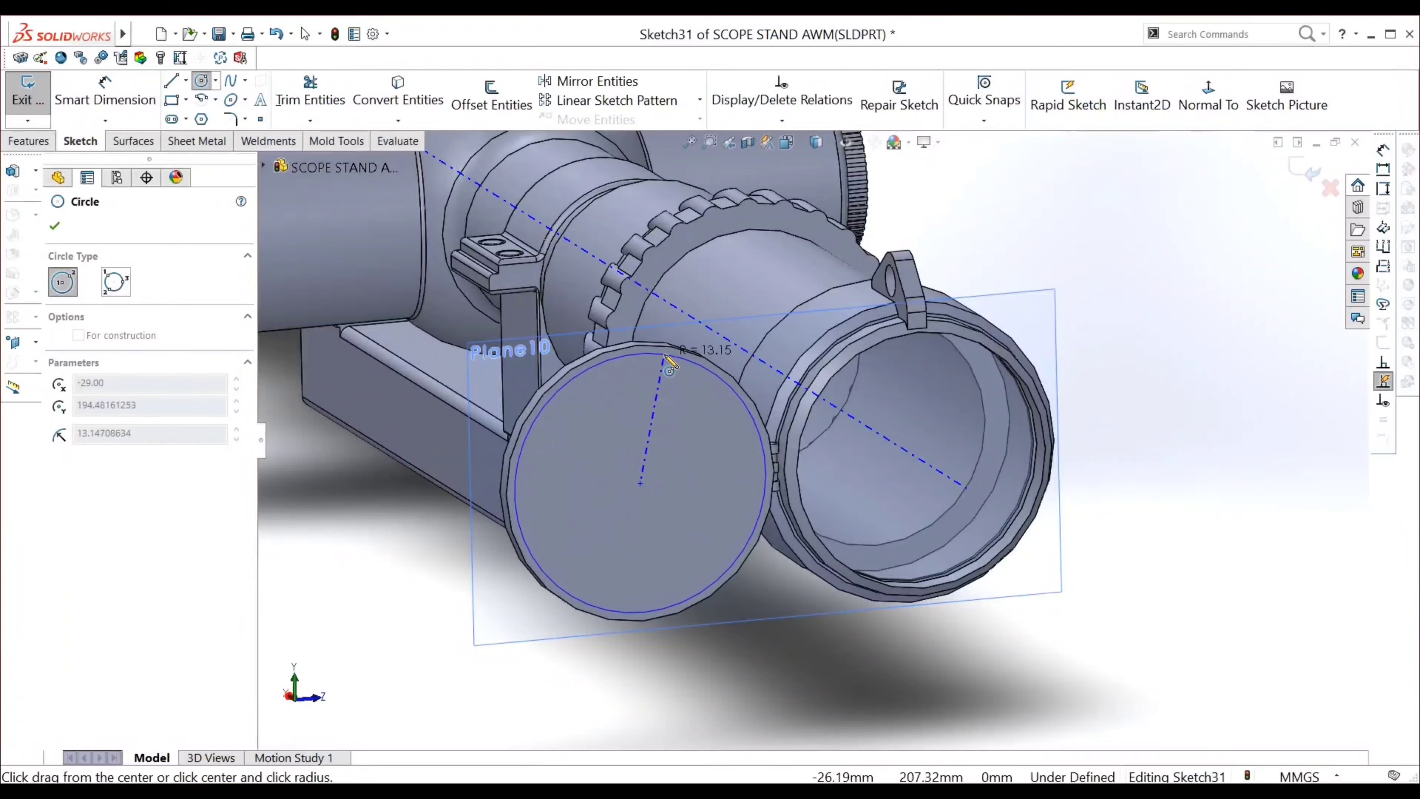
{"action": "left_click", "coordinate": [670, 363]}
{"action": "key", "text": "Escape"}
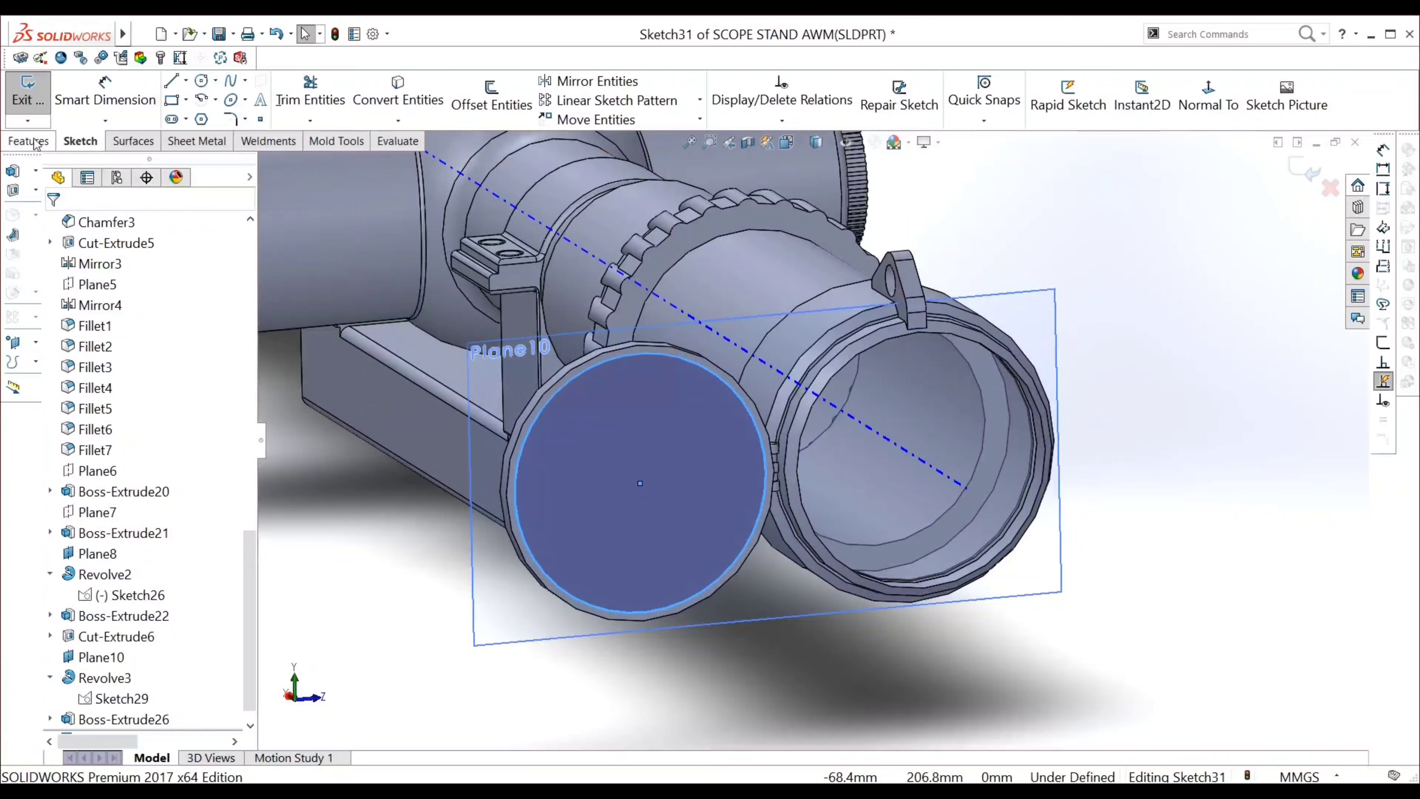
Cut the circle 1.00mm blind into the disc with a 45° draft
{"action": "left_click", "coordinate": [34, 143]}
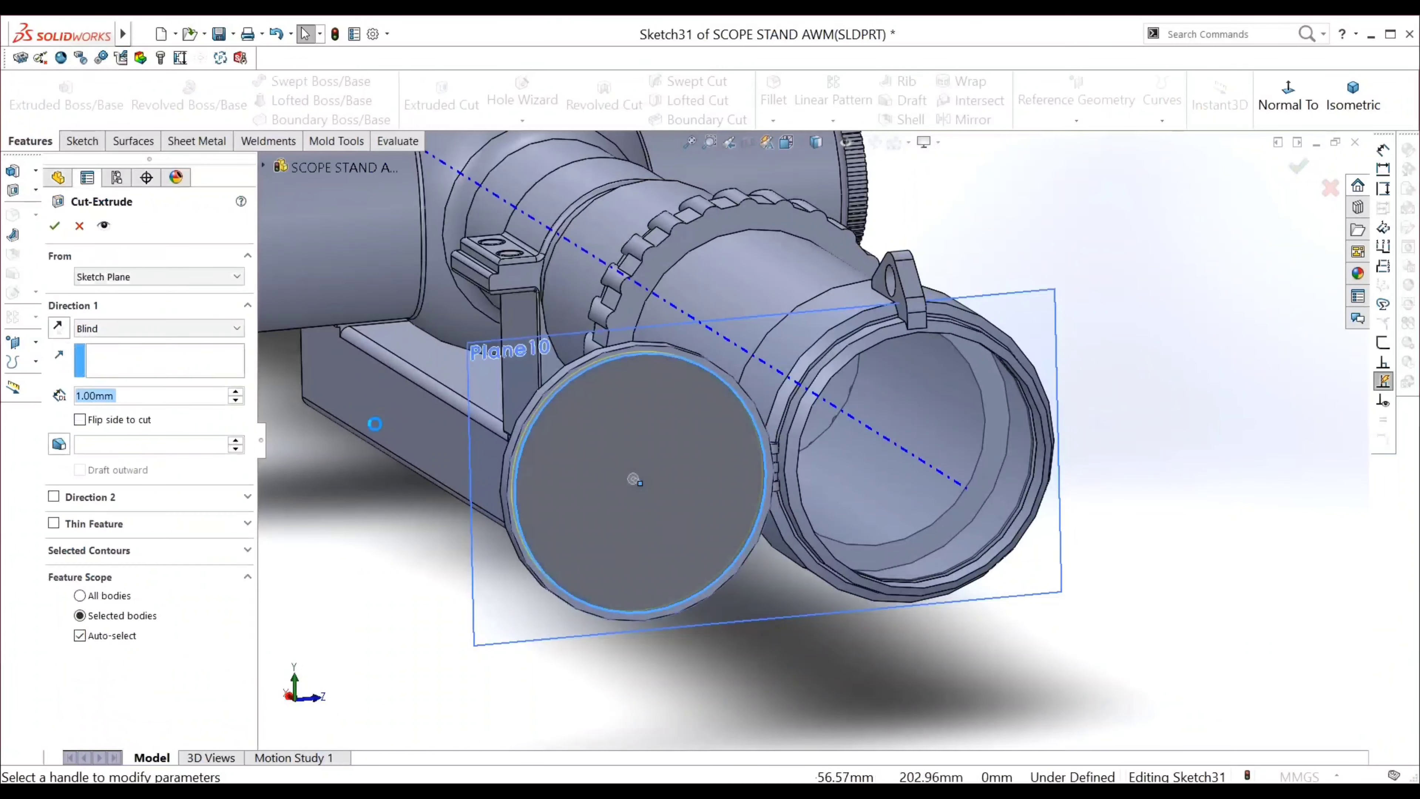
{"action": "left_click", "coordinate": [64, 445]}
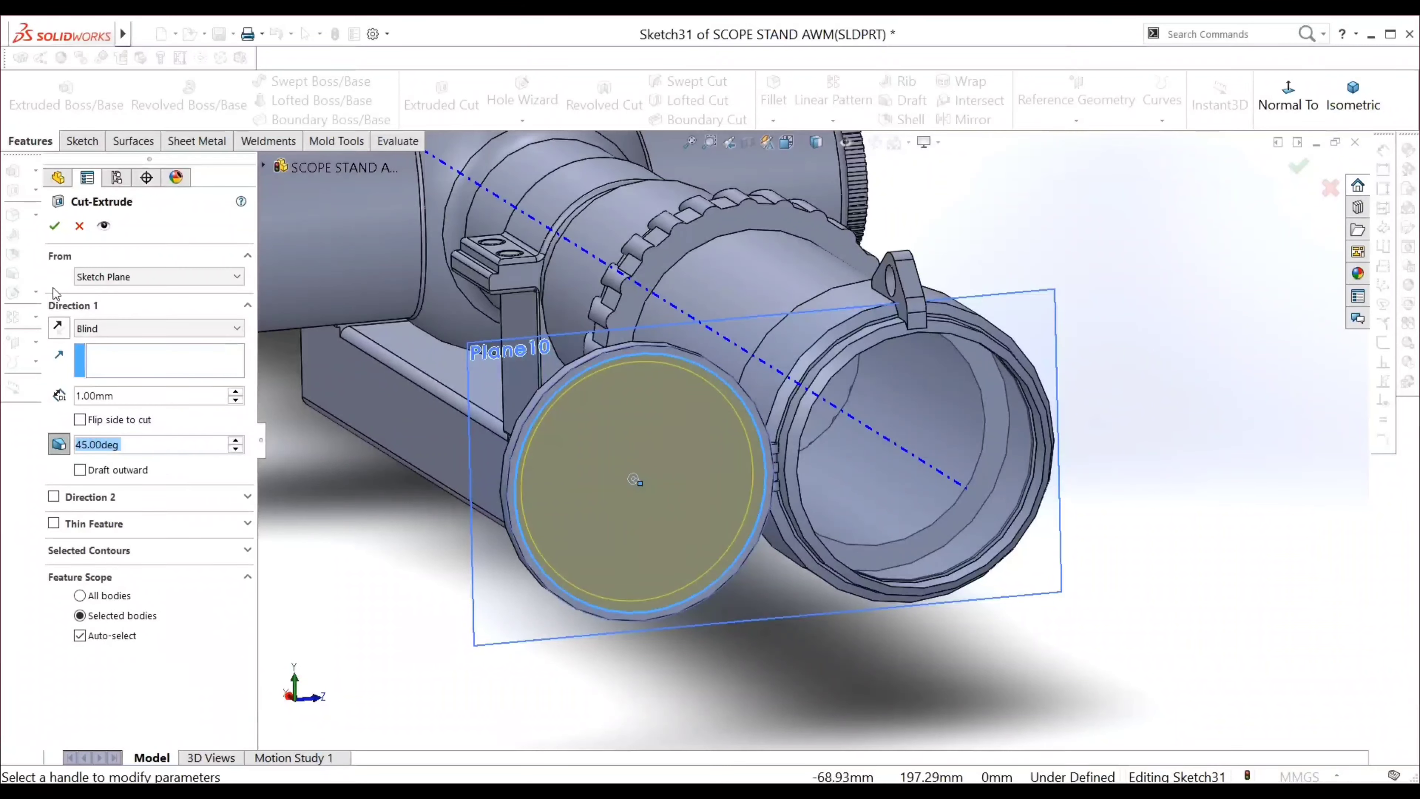
{"action": "left_click", "coordinate": [54, 227]}
{"action": "key", "text": "Escape"}
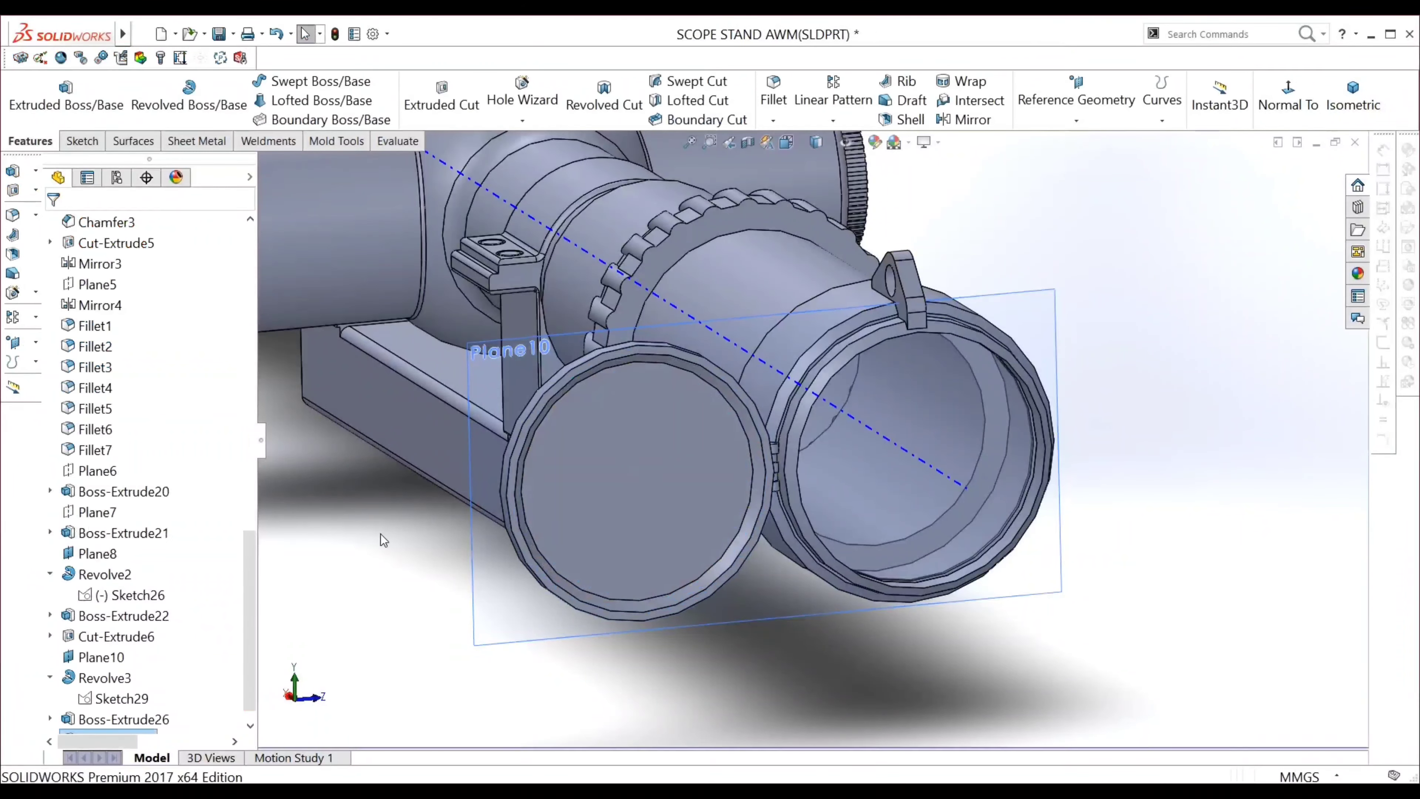
{"action": "mouse_move", "coordinate": [557, 555]}
{"action": "middle_mouse_down"}
{"action": "mouse_move", "coordinate": [666, 593]}
{"action": "mouse_move", "coordinate": [511, 531]}
{"action": "mouse_move", "coordinate": [556, 542]}
{"action": "middle_mouse_up"}
{"action": "scroll", "coordinate": [531, 536], "scroll_direction": "down", "scroll_amount": 3}
{"action": "scroll", "coordinate": [556, 542], "scroll_direction": "down", "scroll_amount": 2}
{"action": "scroll", "coordinate": [696, 414], "scroll_direction": "down", "scroll_amount": 2}
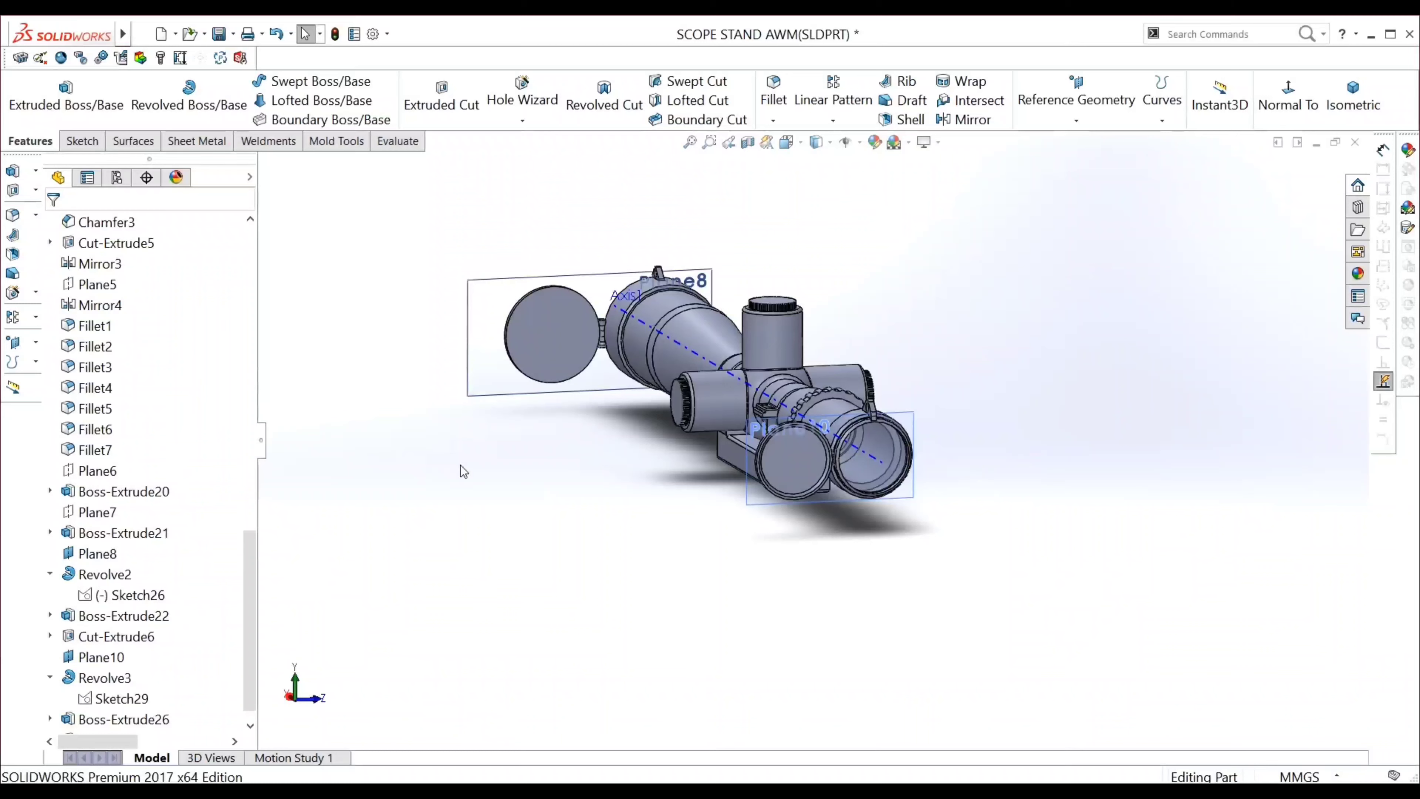
{"action": "key", "text": "s"}
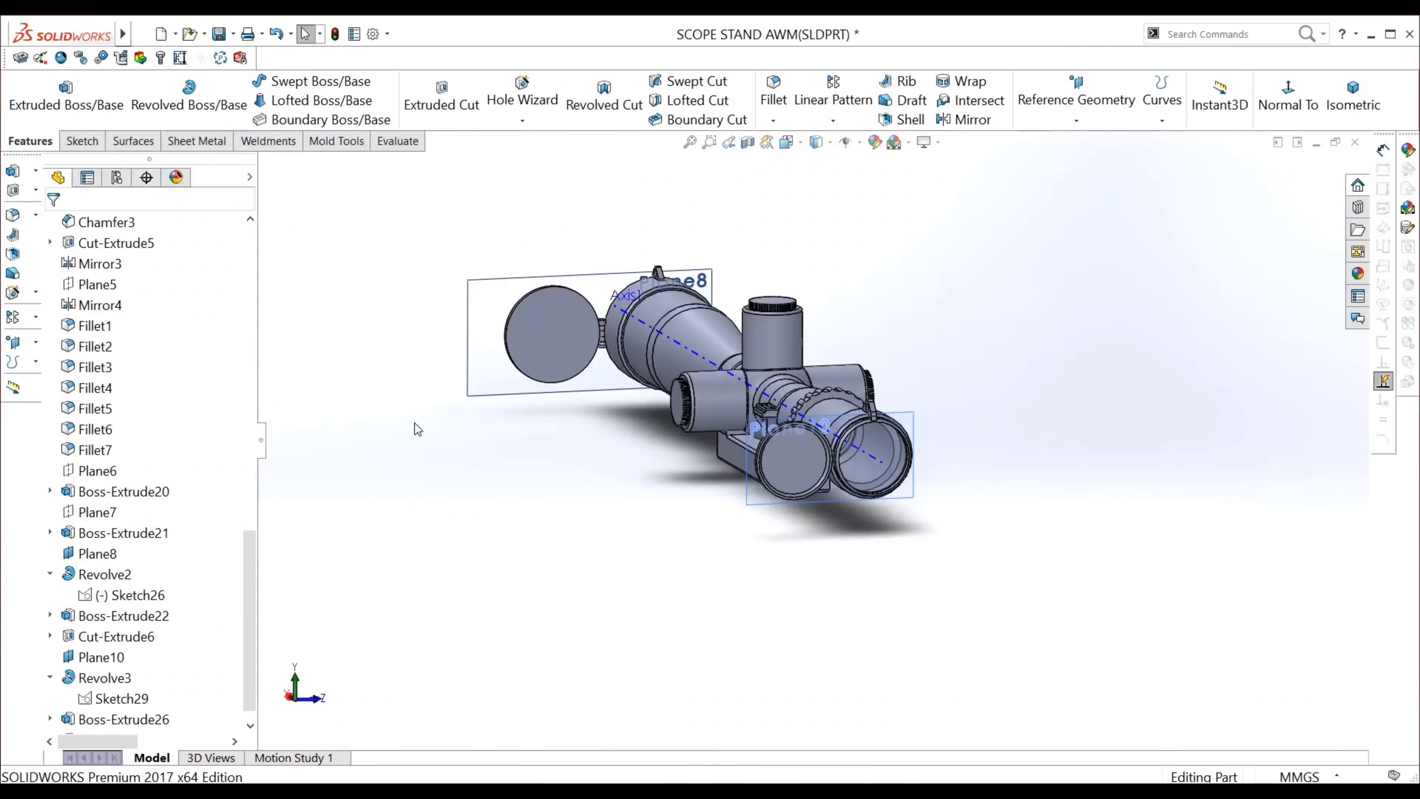